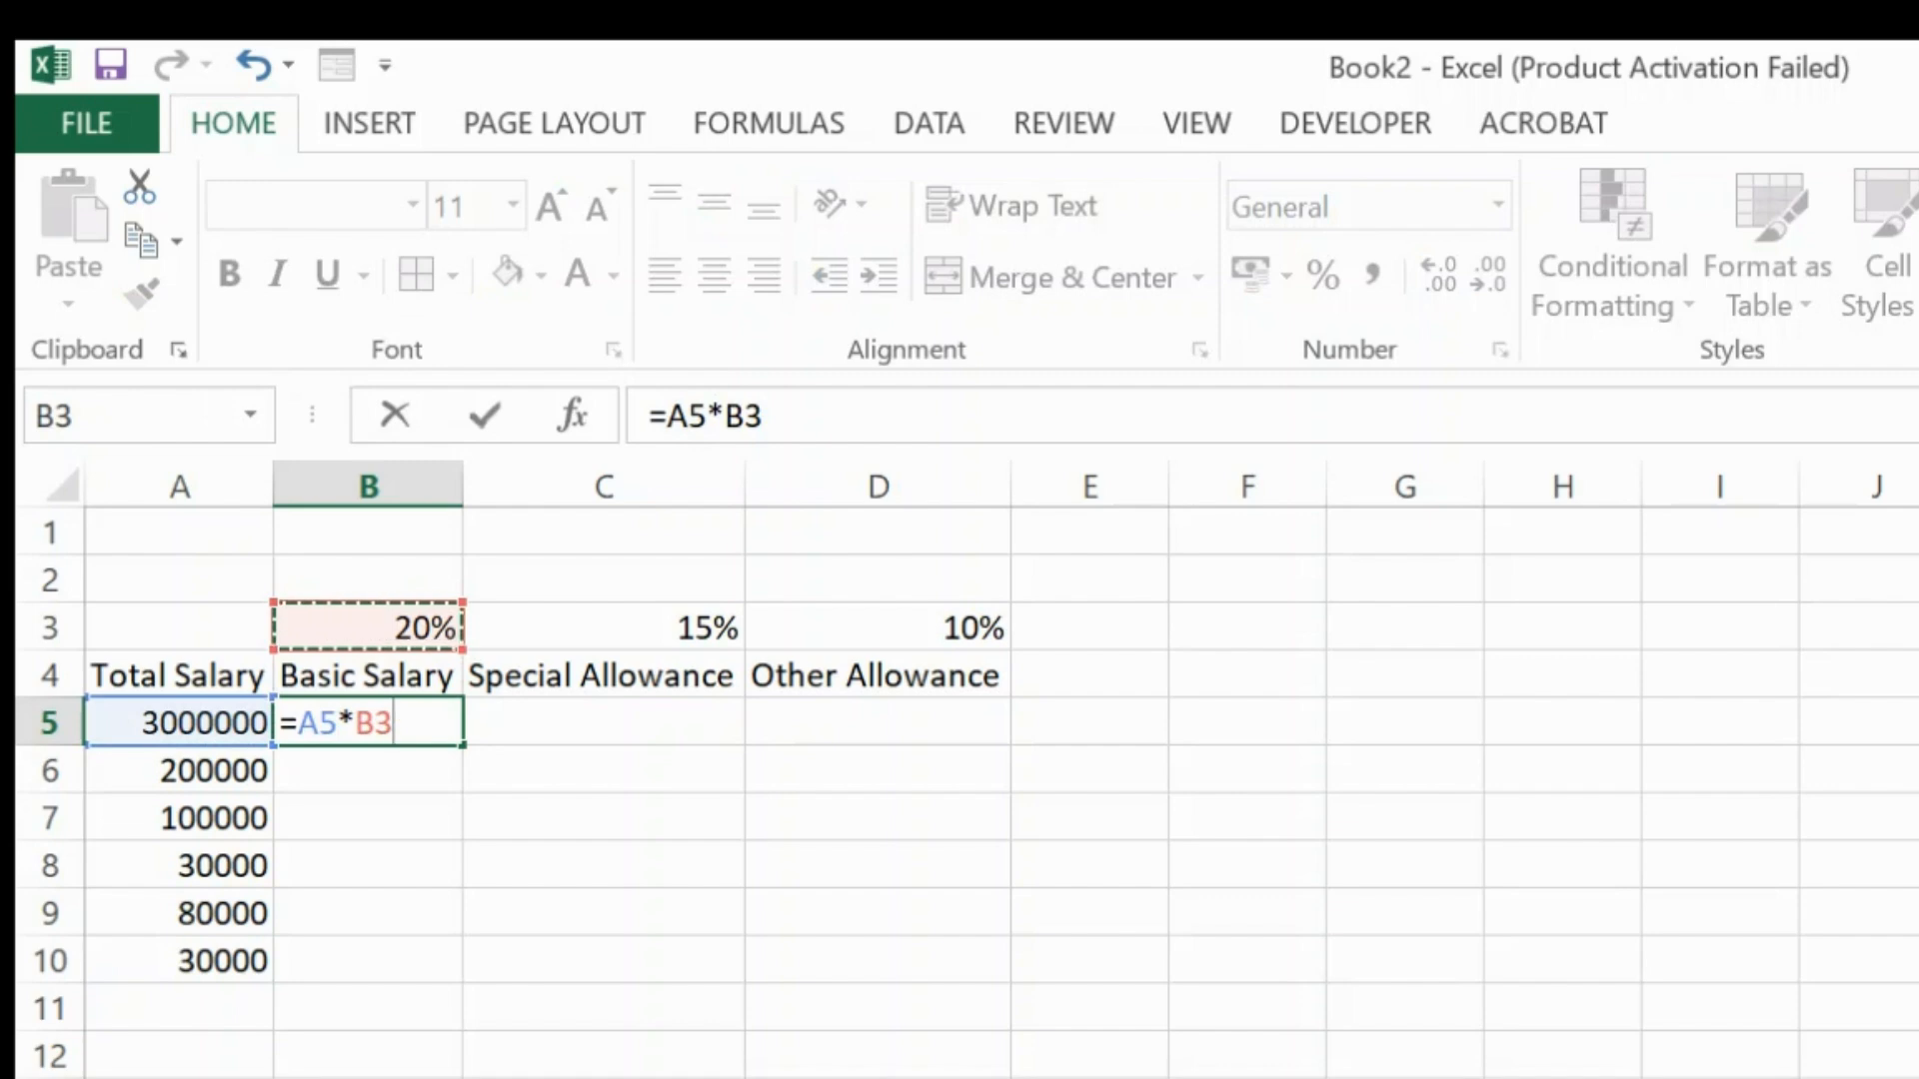
# - Complete the Basic Salary formula in B5 as =A5*$B$3 with an absolute rate reference, and fill it down to B10
pyautogui.press('F4')
pyautogui.press('Return')
pyautogui.press('Up')
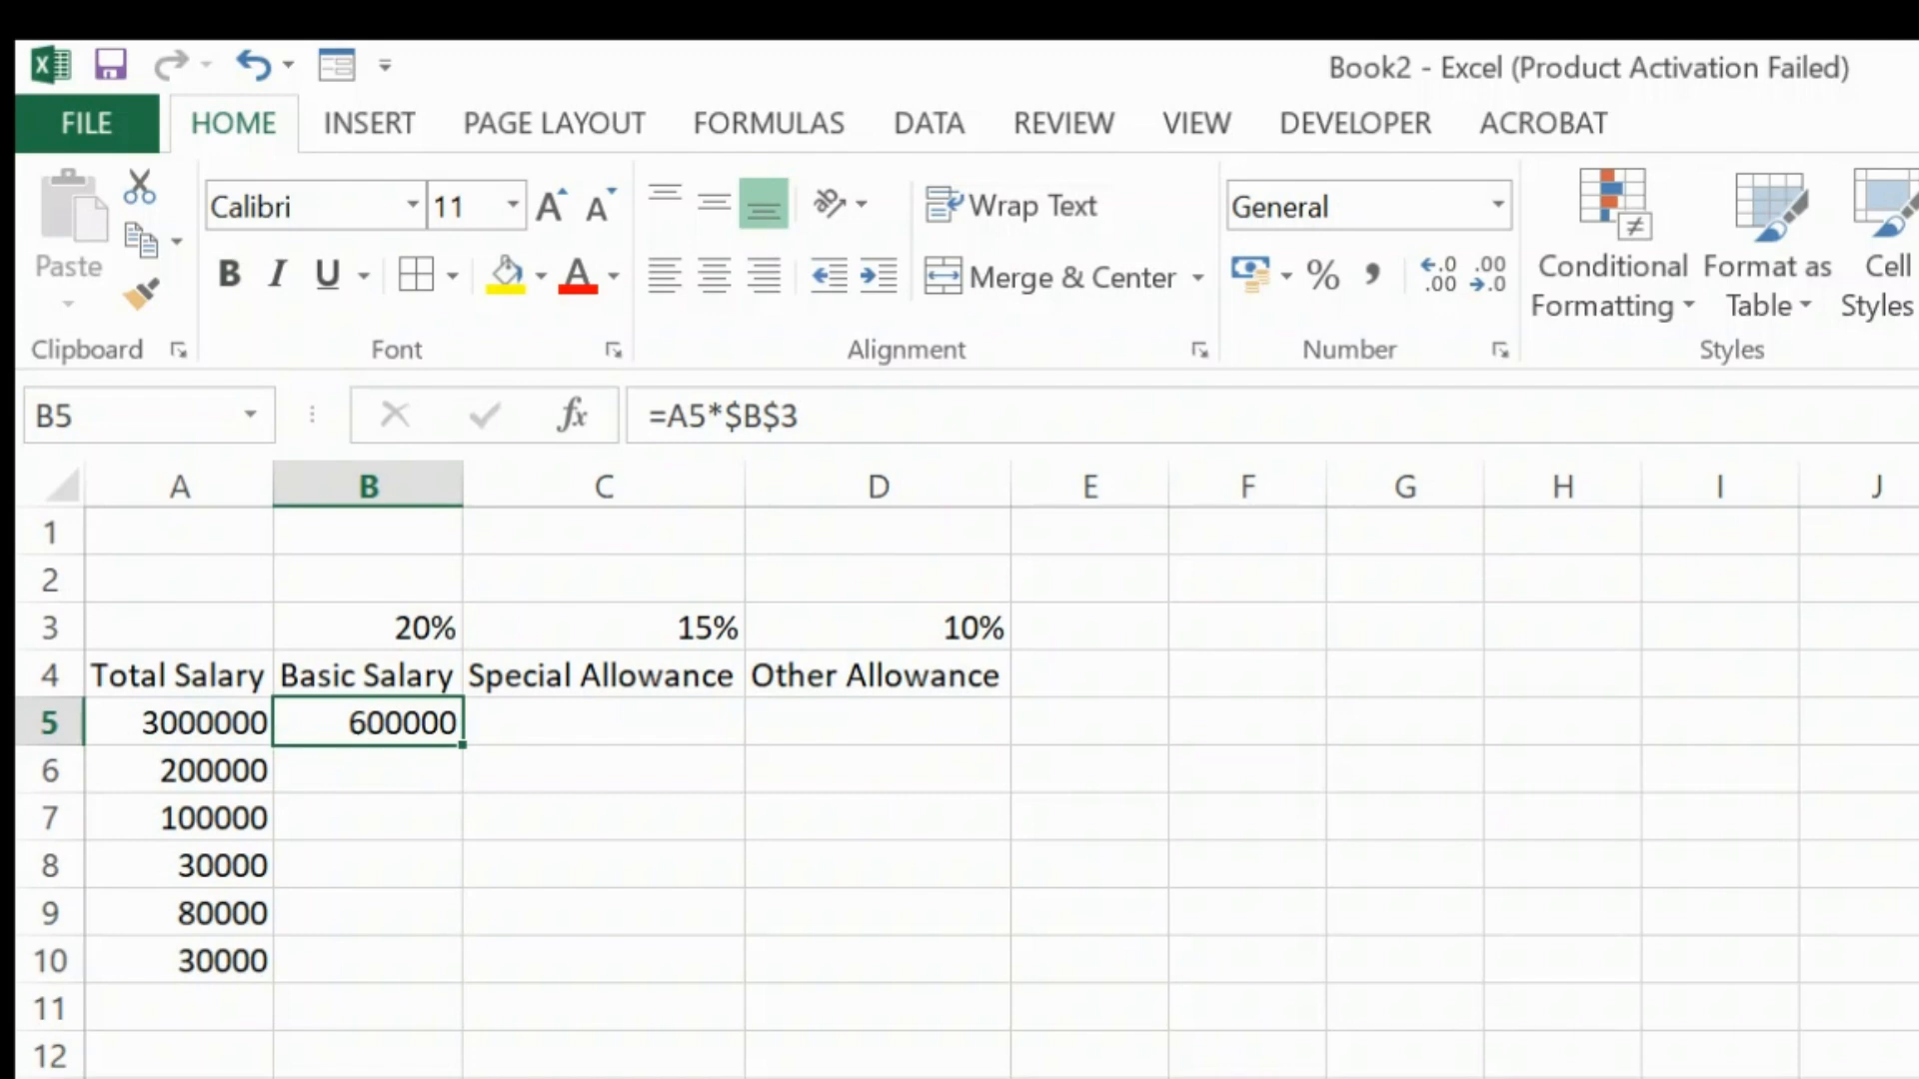
pyautogui.doubleClick(454, 750)
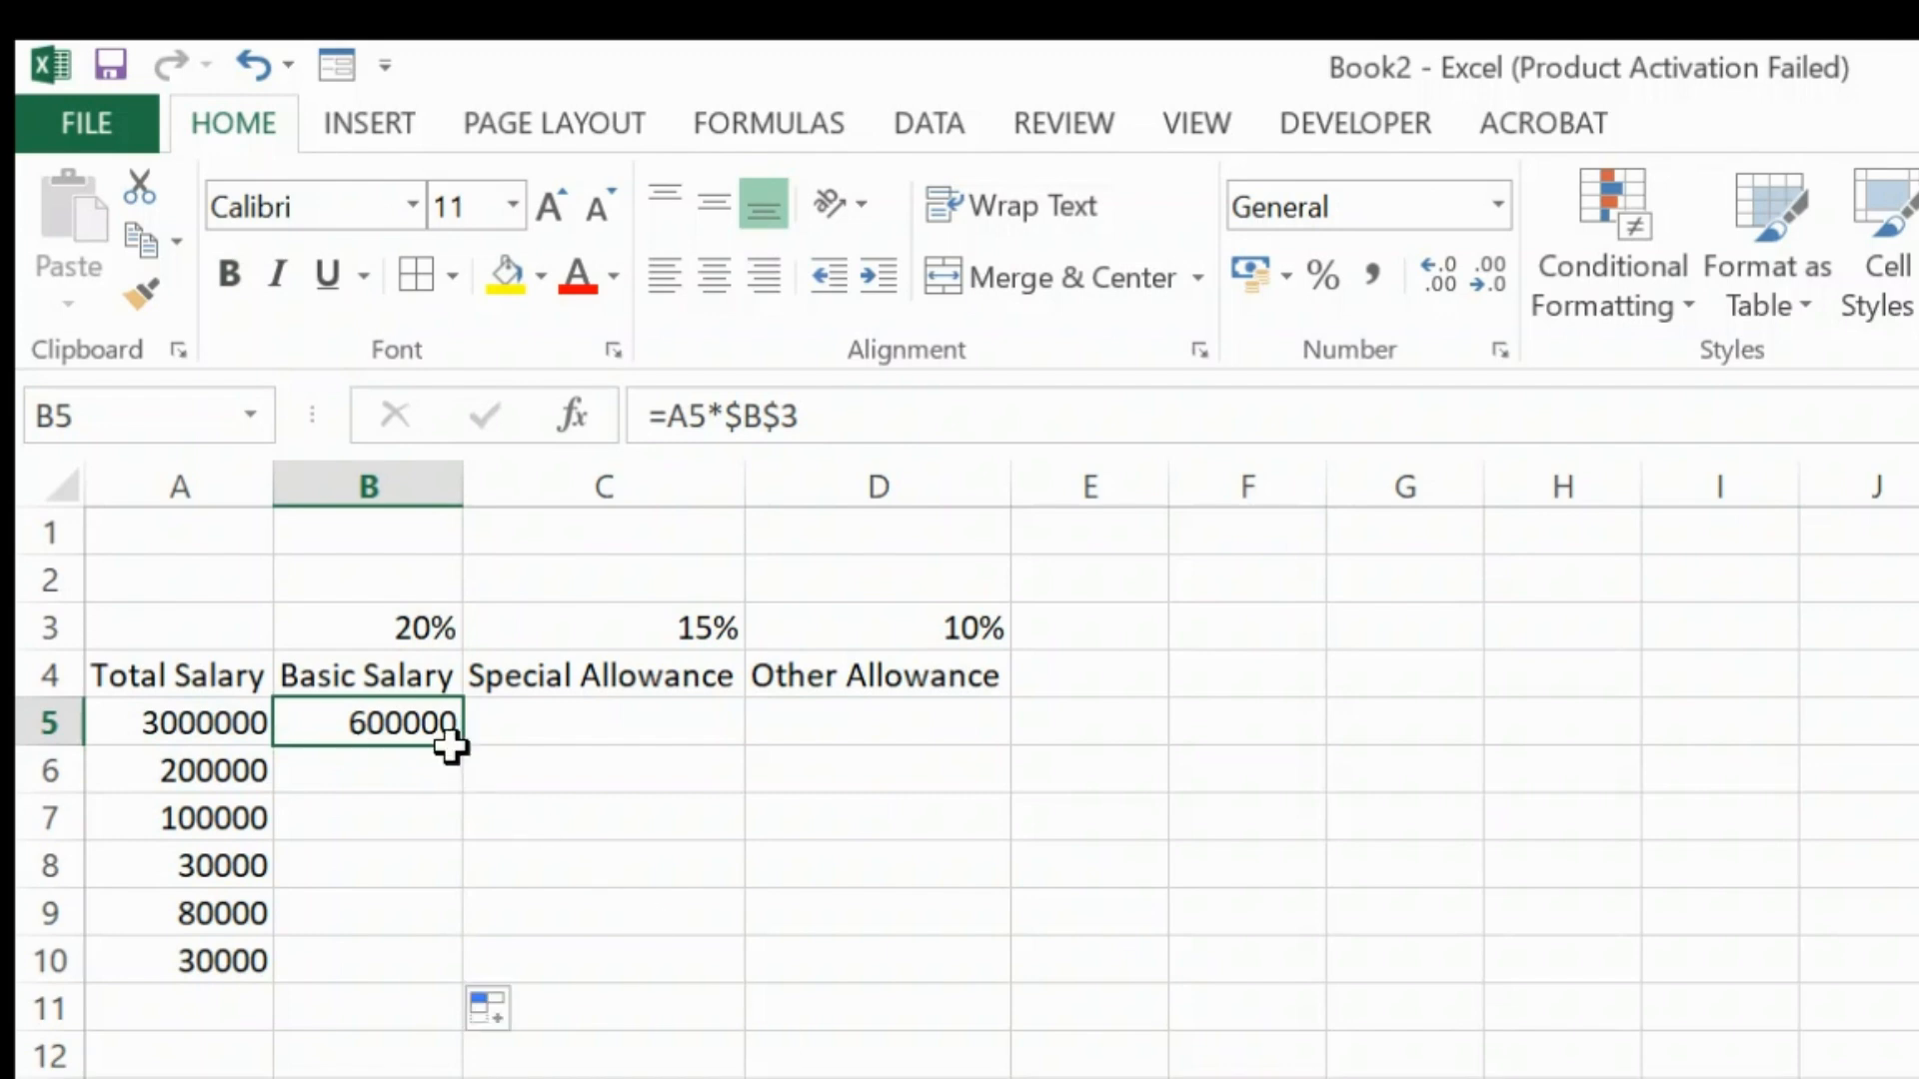
# - Calculate Special Allowance in C5 with =A5*$C$3 and fill the formula down to C10
pyautogui.click(561, 731)
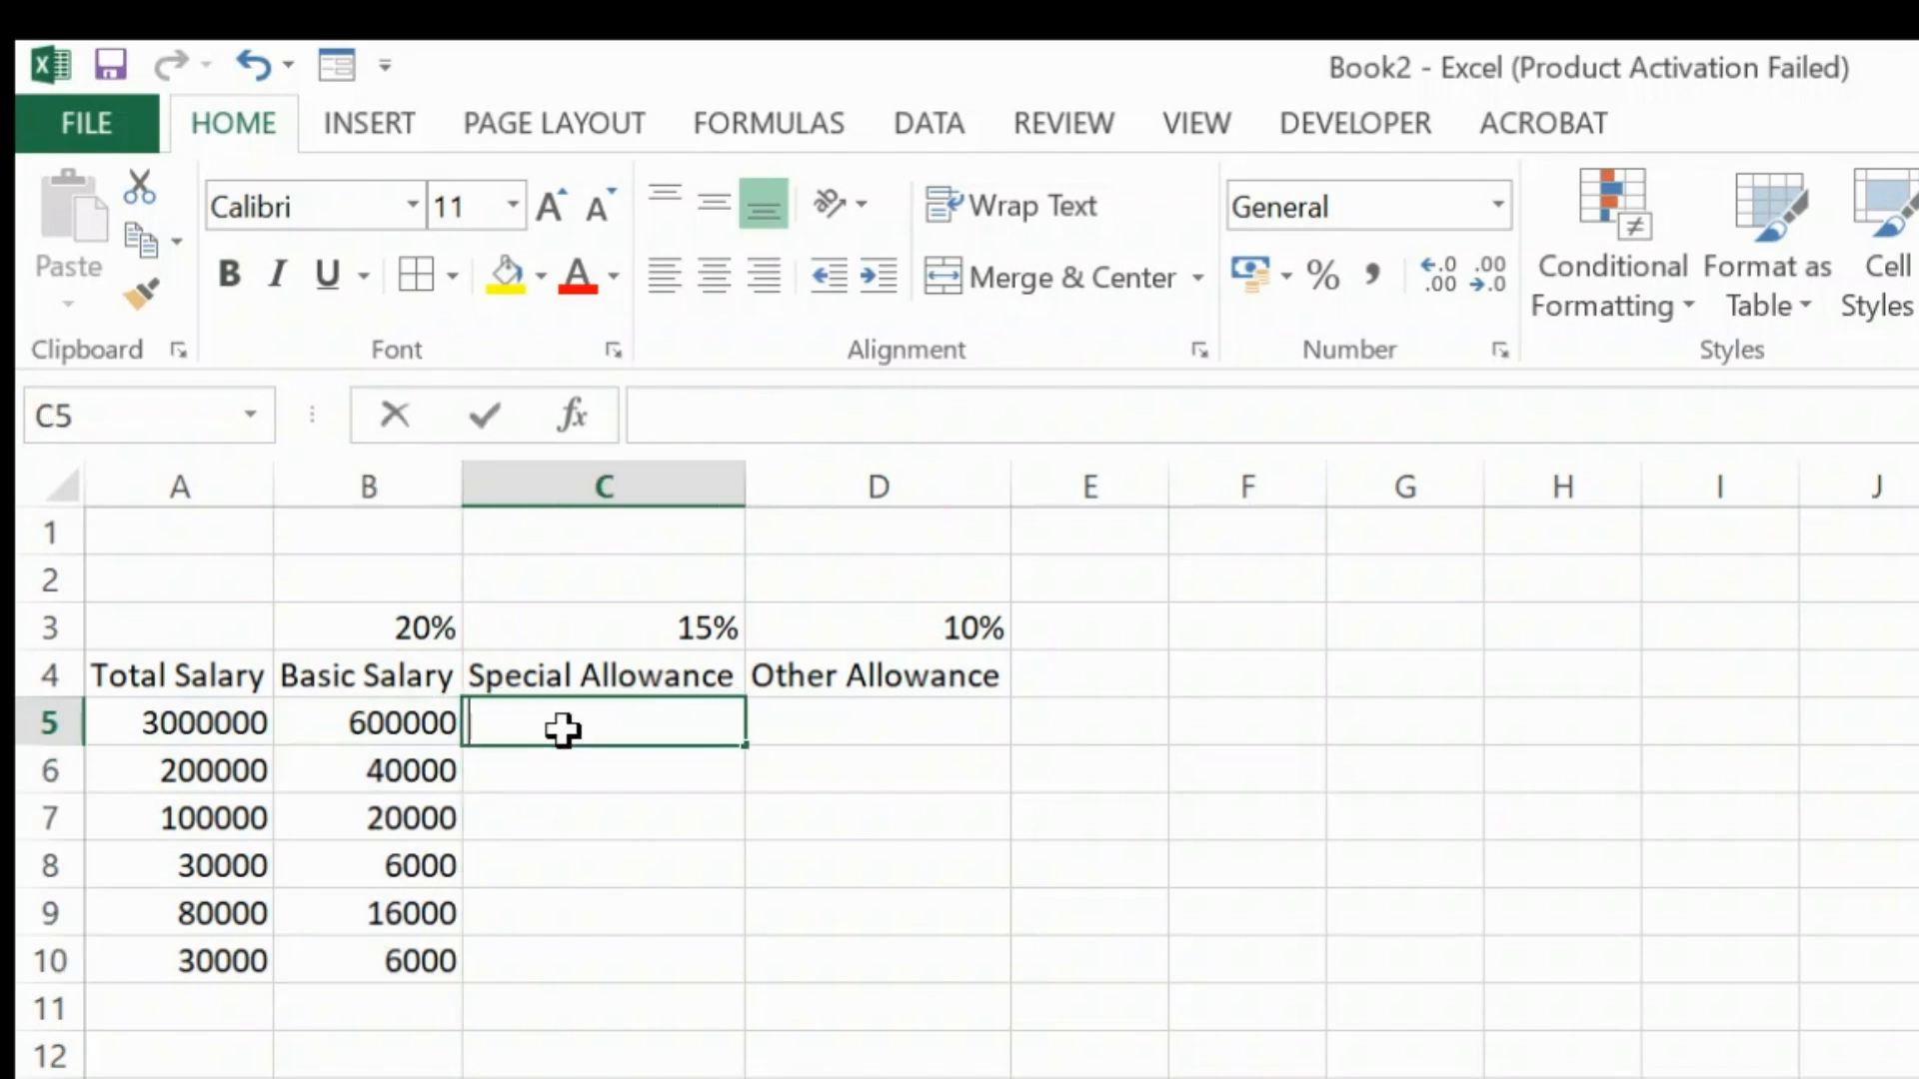
pyautogui.write('=')
pyautogui.press('Left')
pyautogui.press('Left')
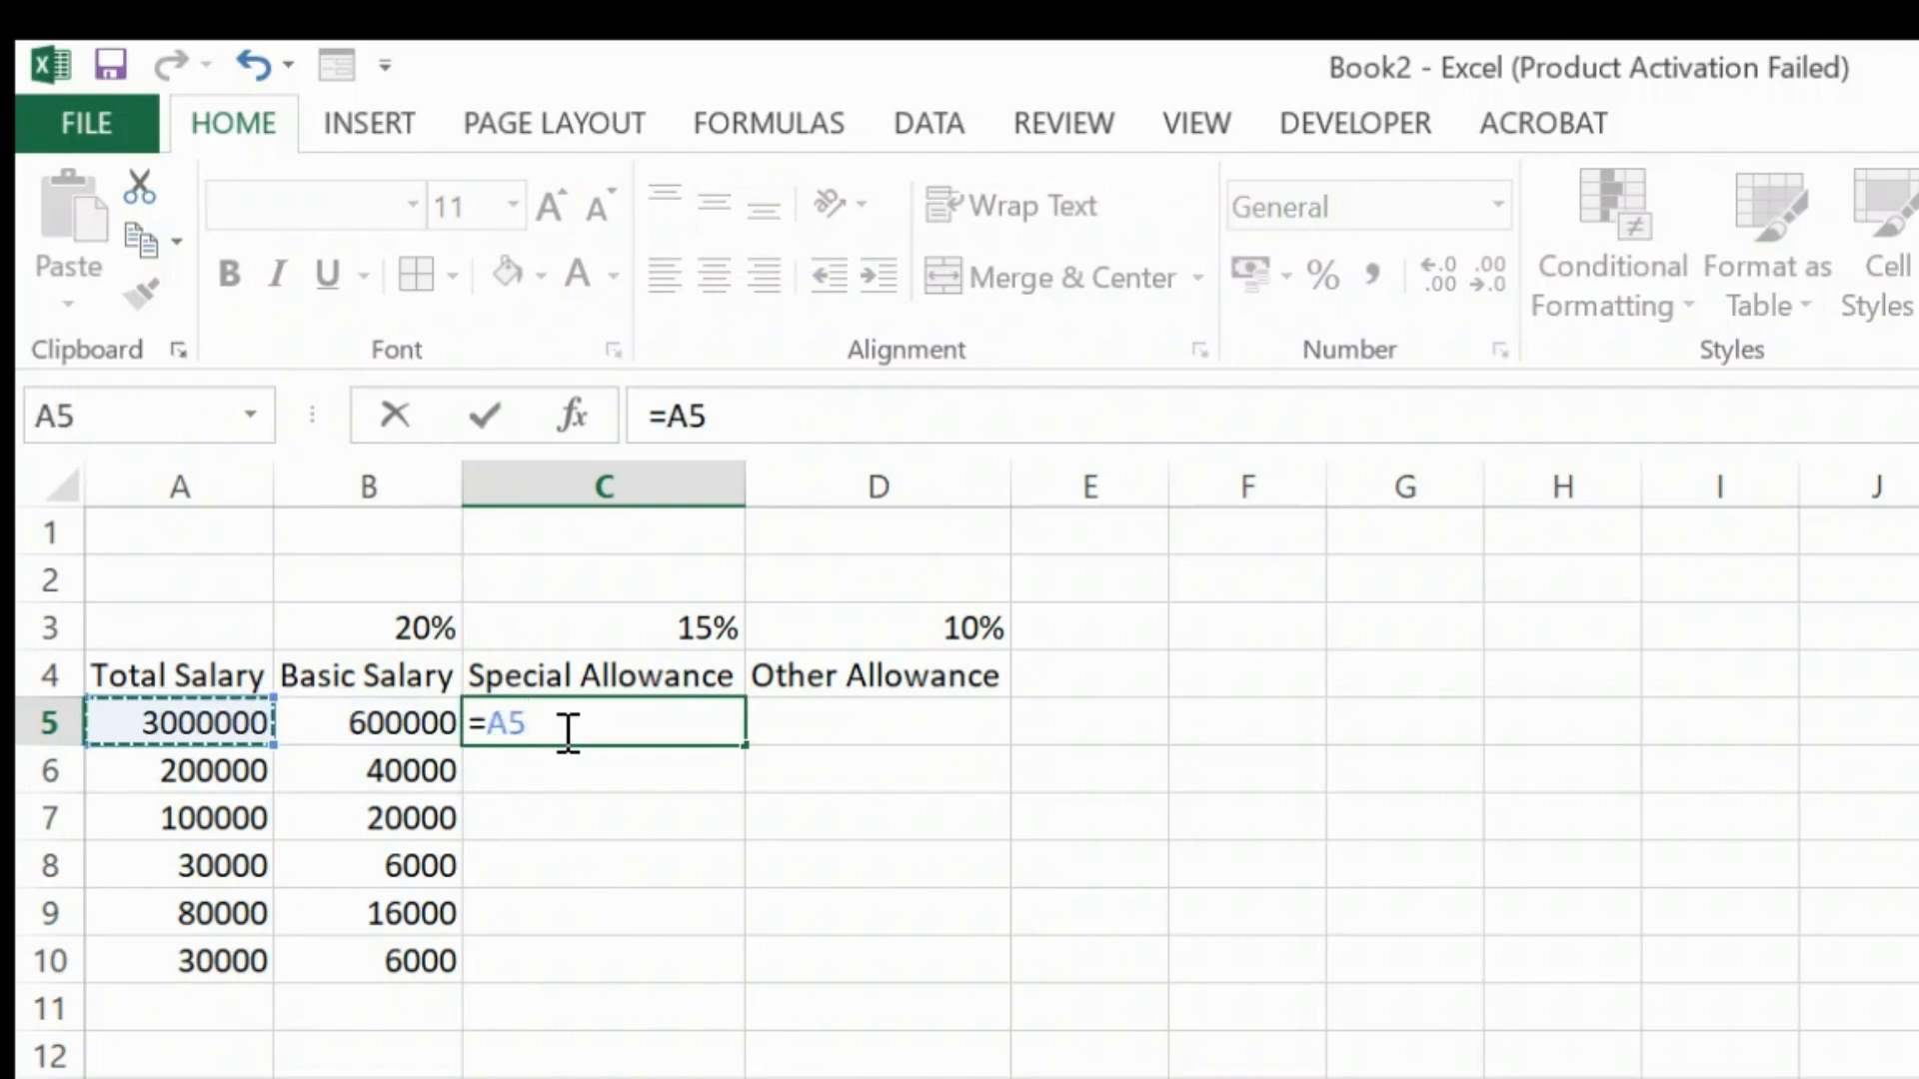
pyautogui.write('*')
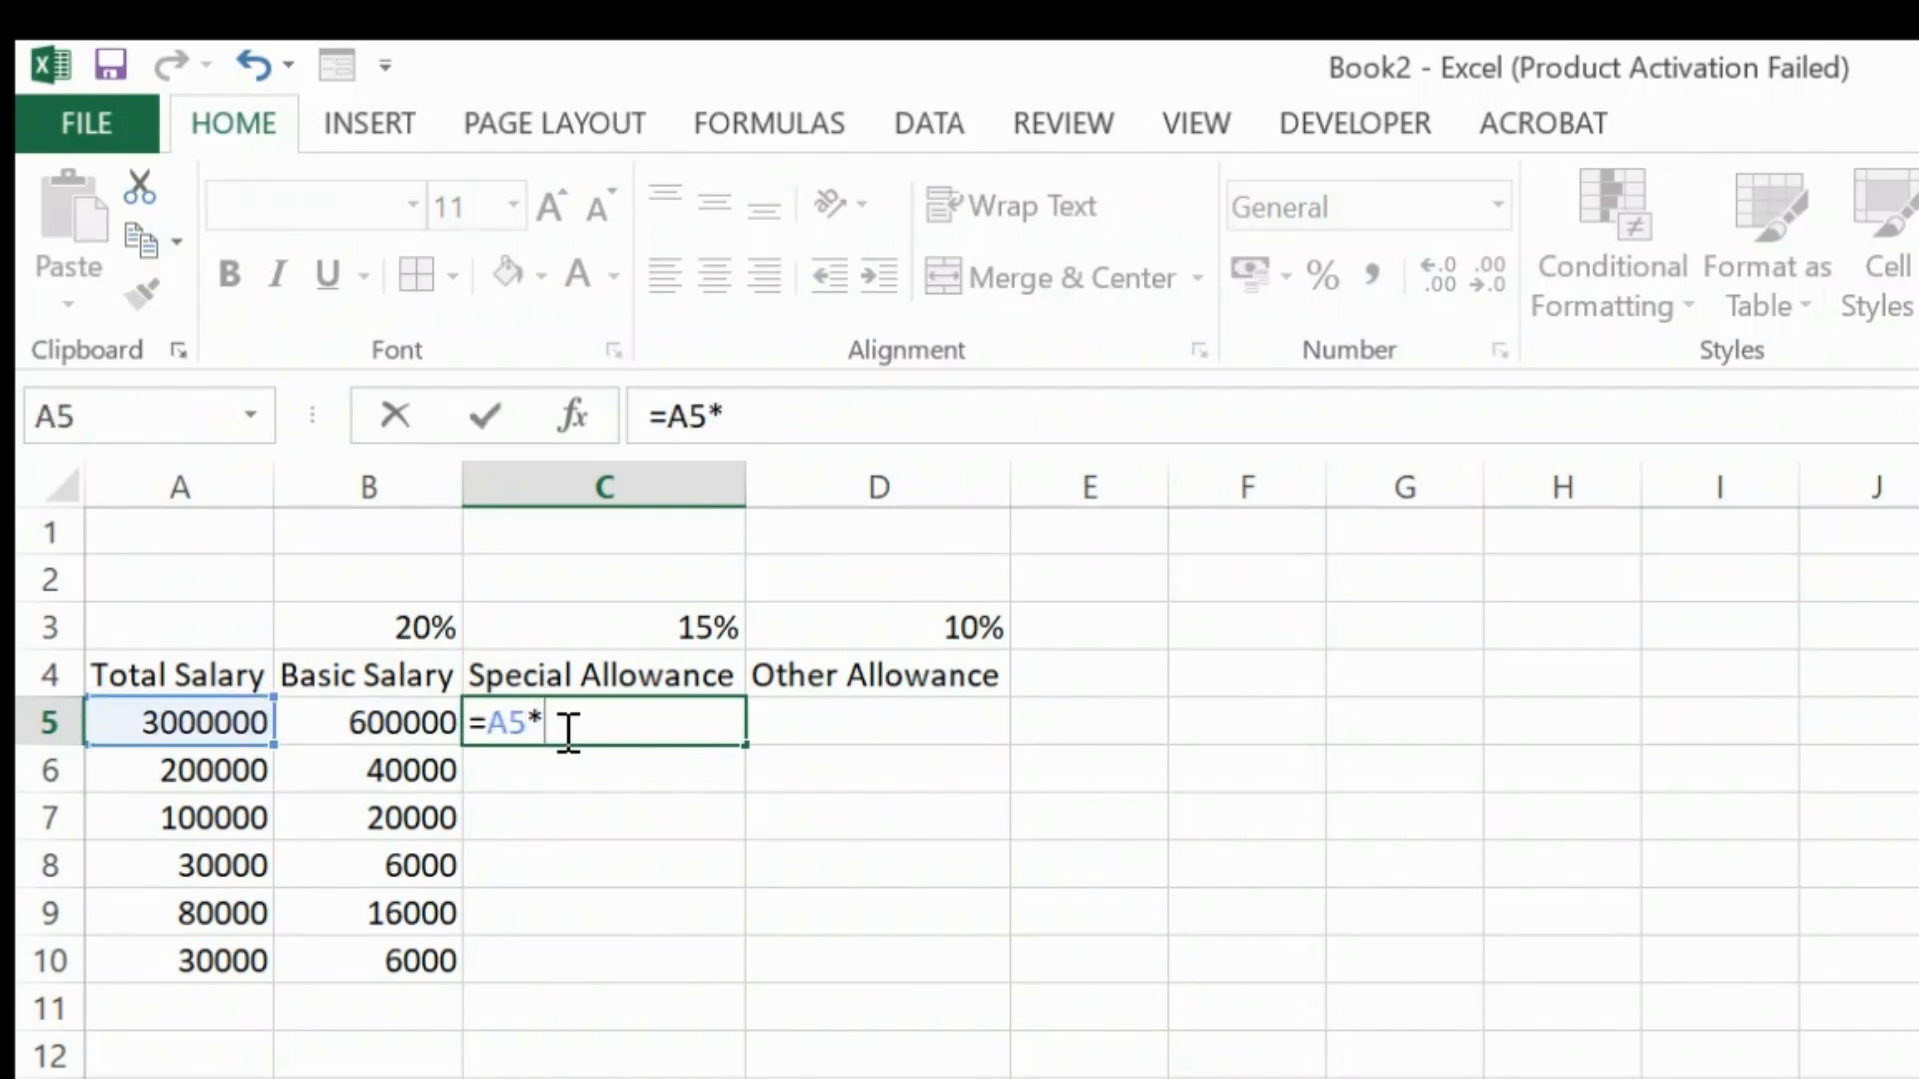
pyautogui.press('Up')
pyautogui.press('Up')
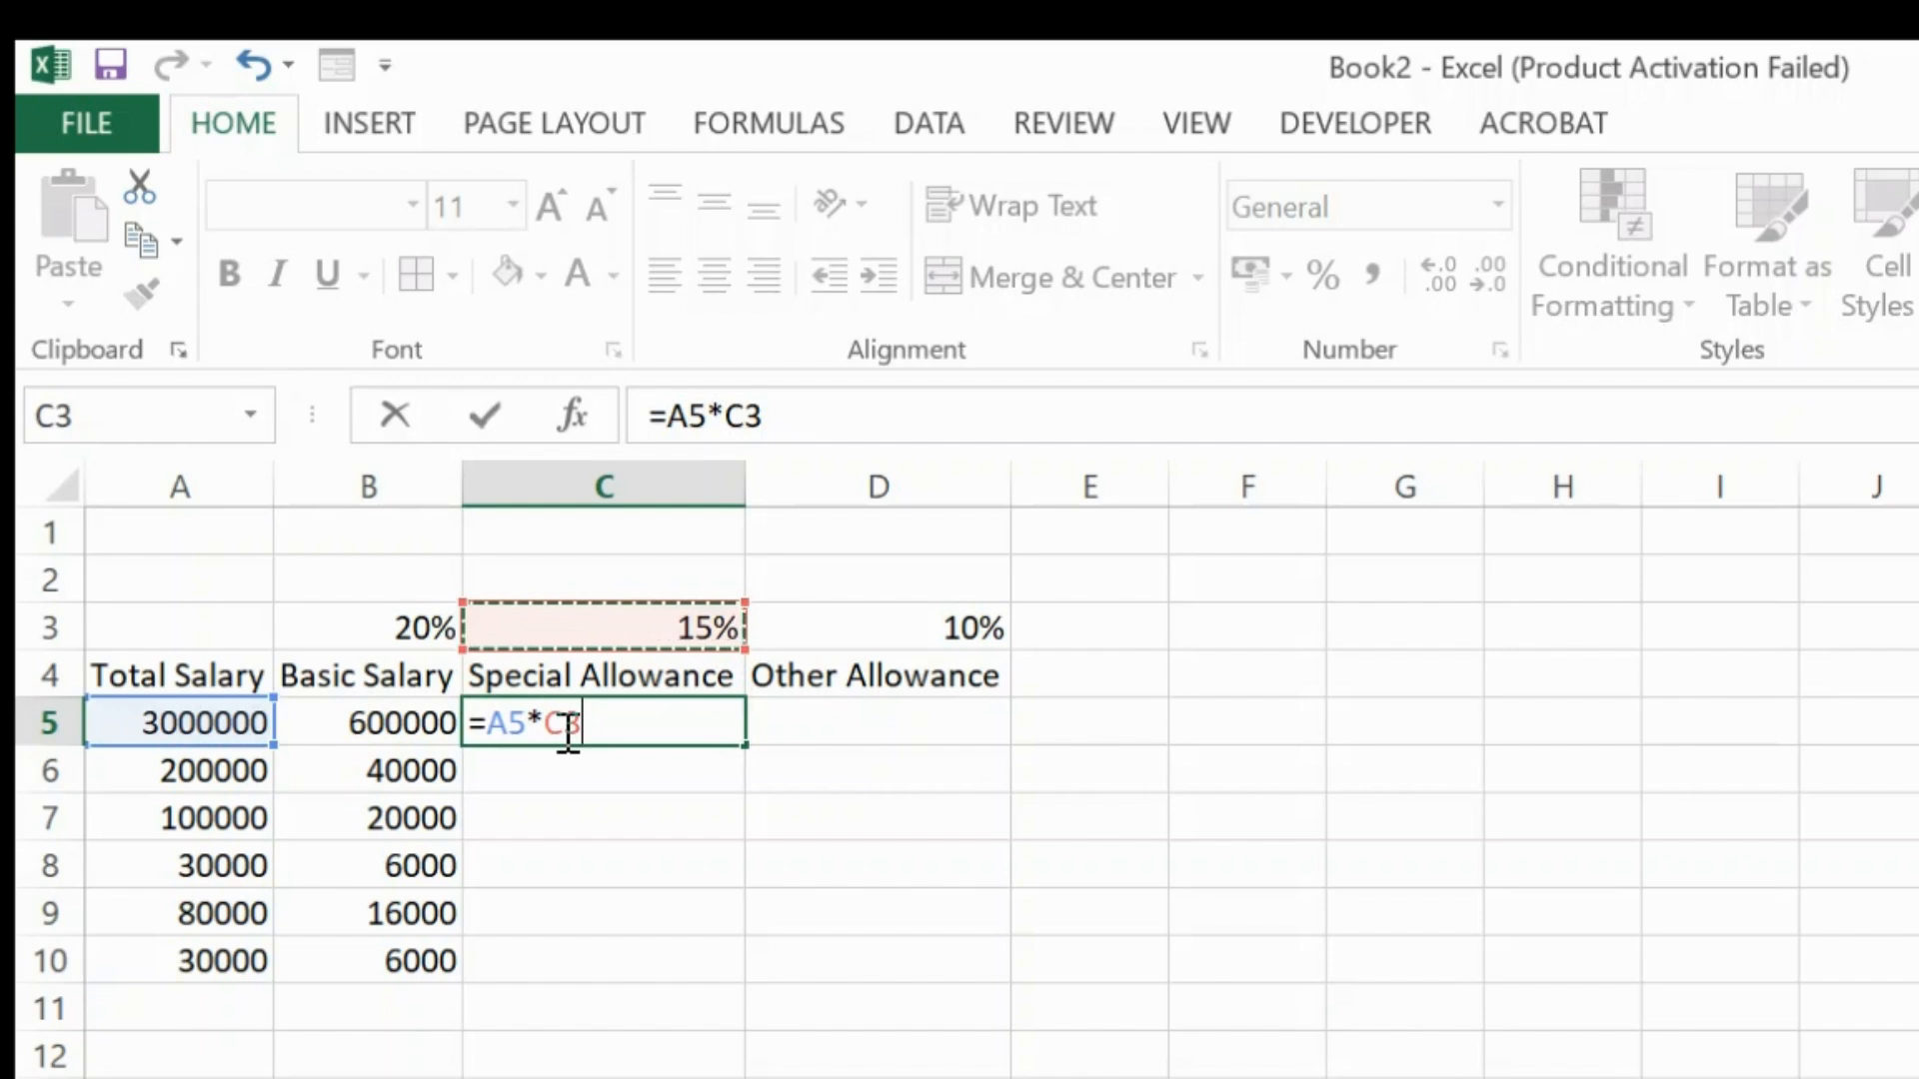
pyautogui.press('F4')
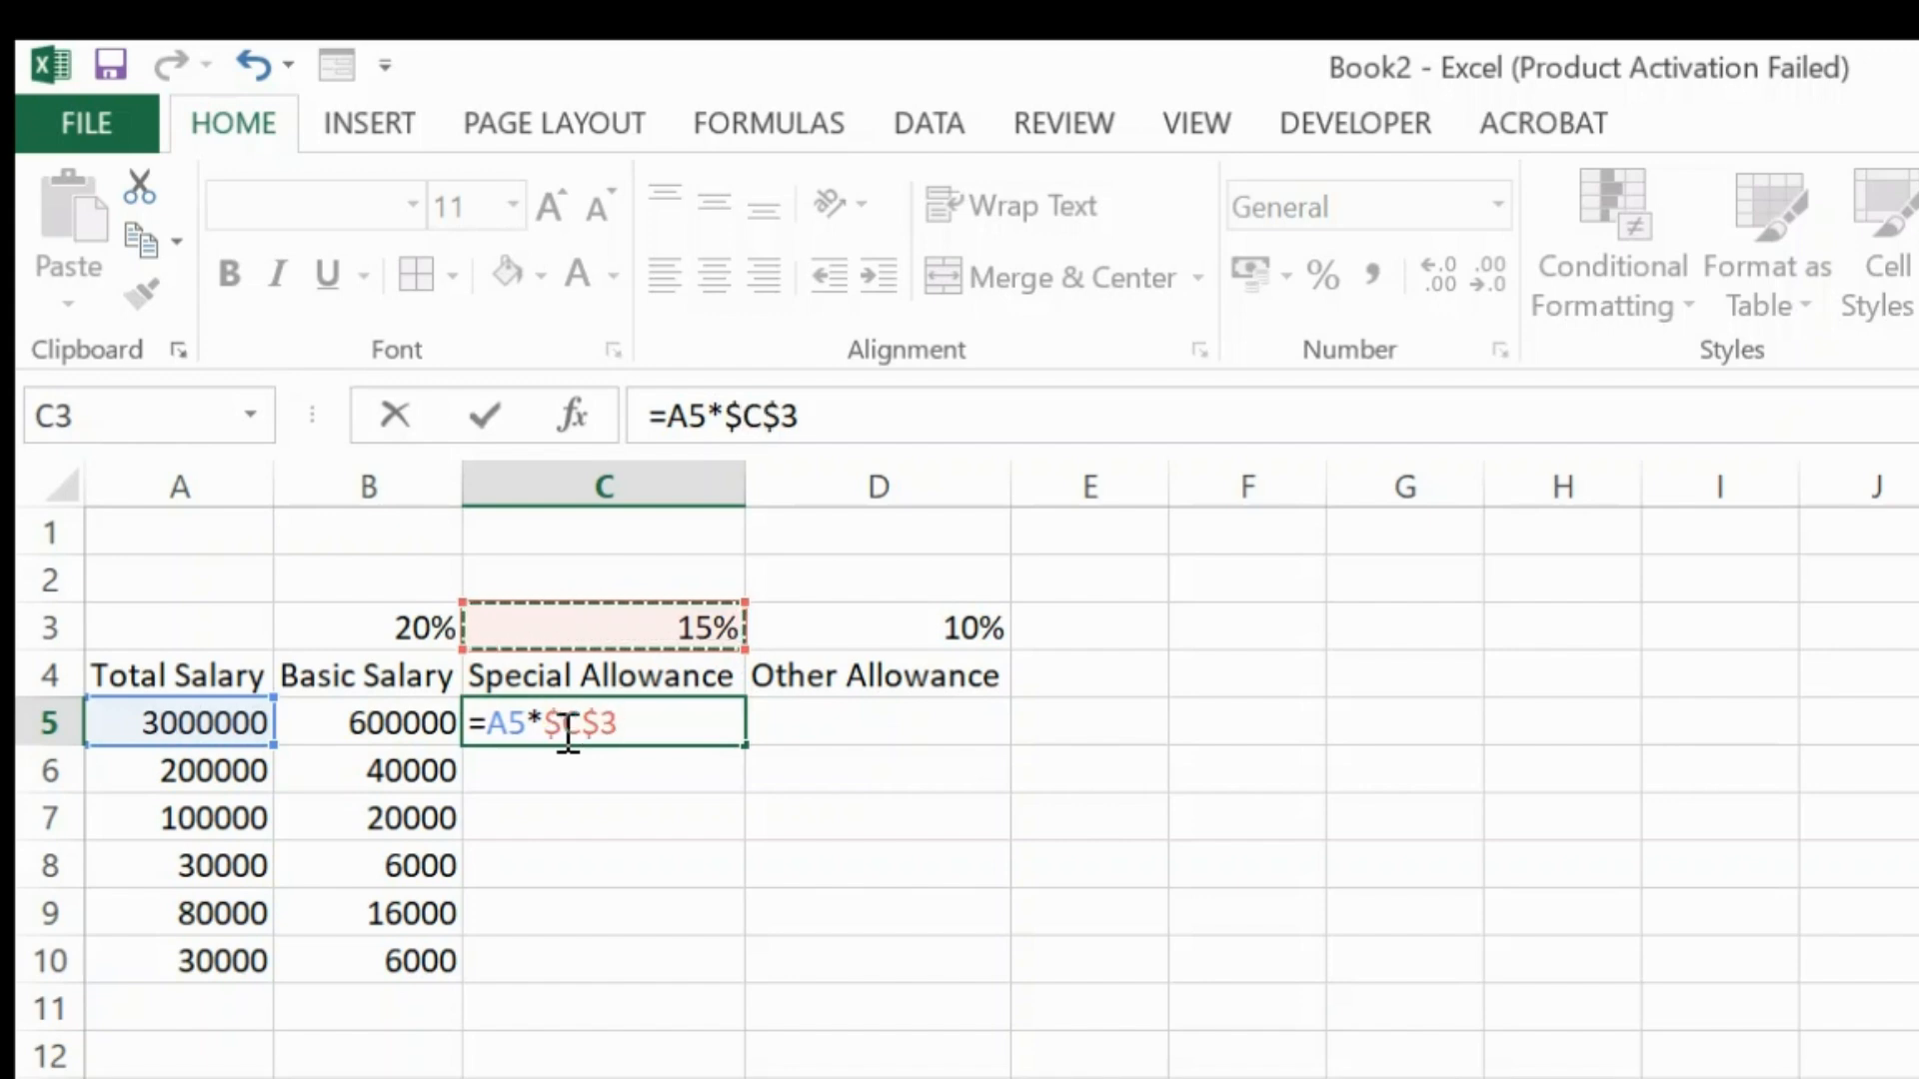
pyautogui.press('Return')
pyautogui.click(563, 729)
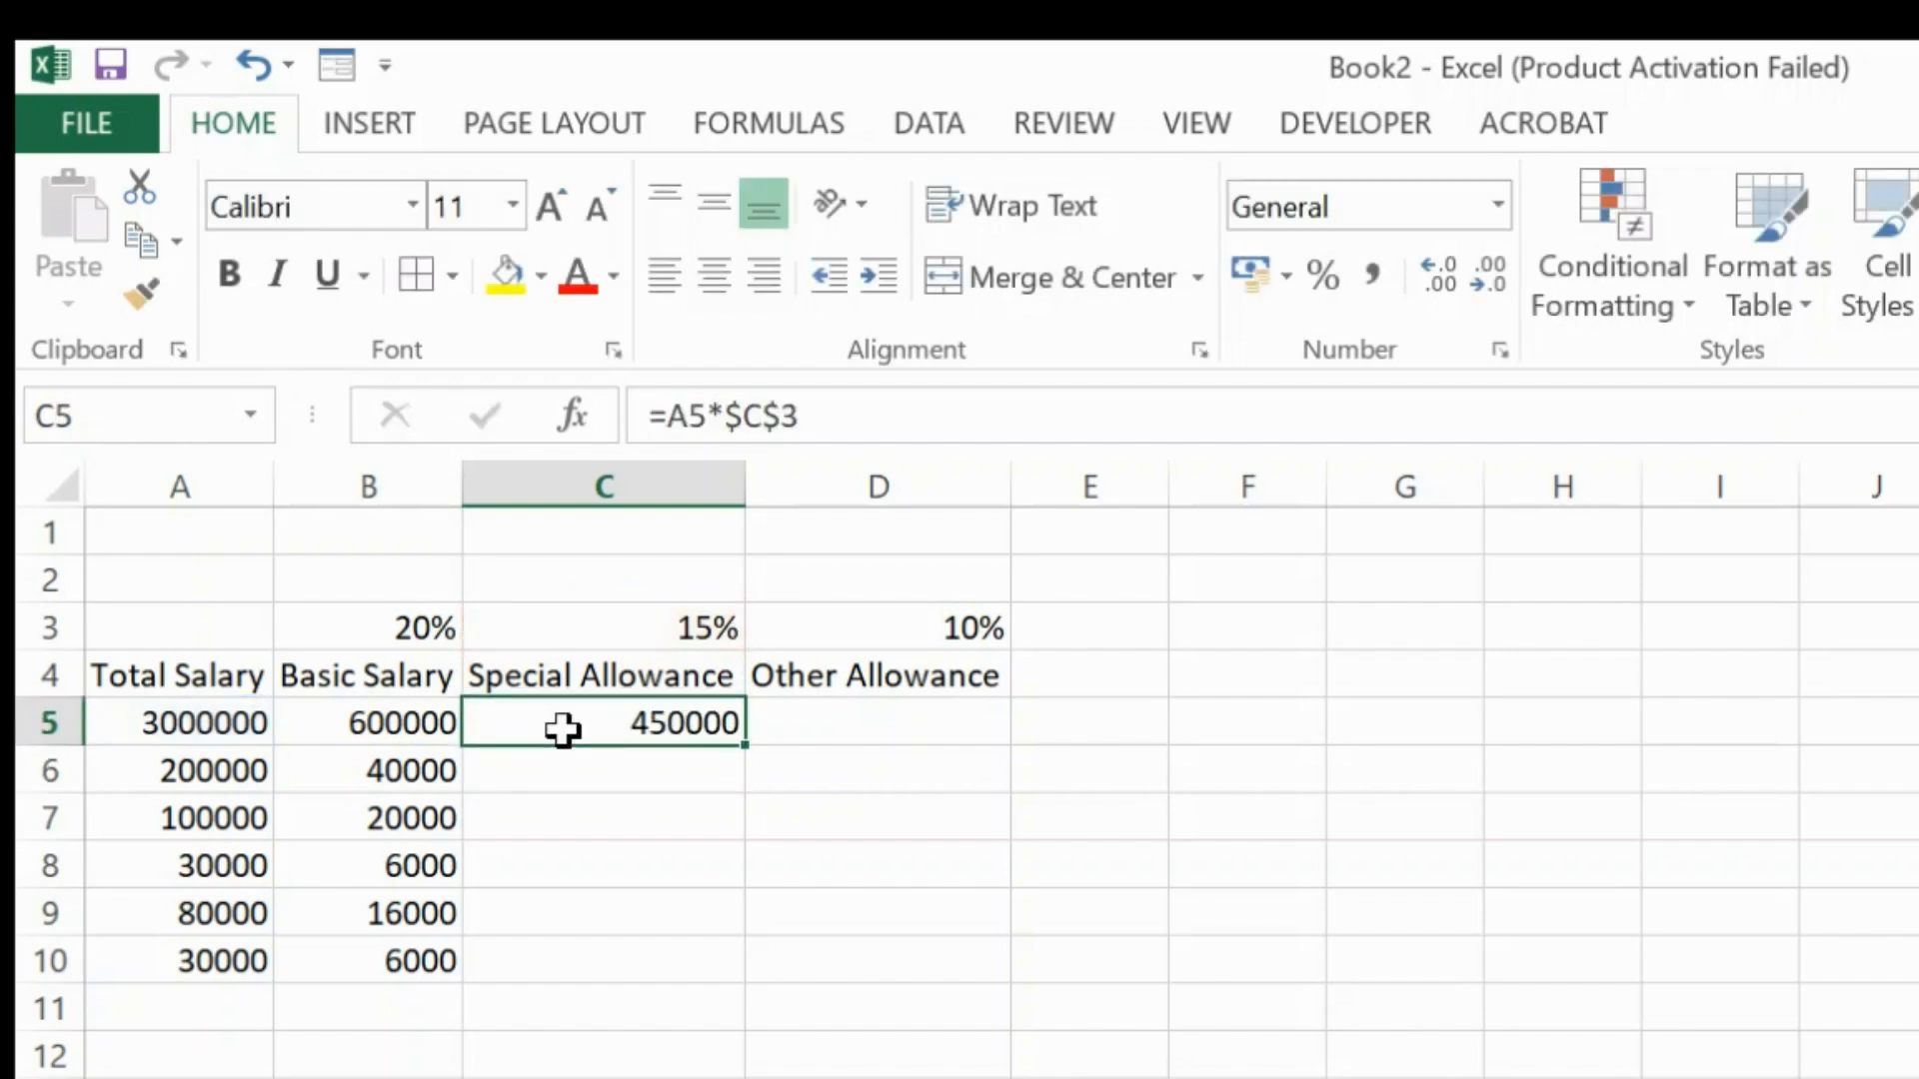
pyautogui.doubleClick(744, 746)
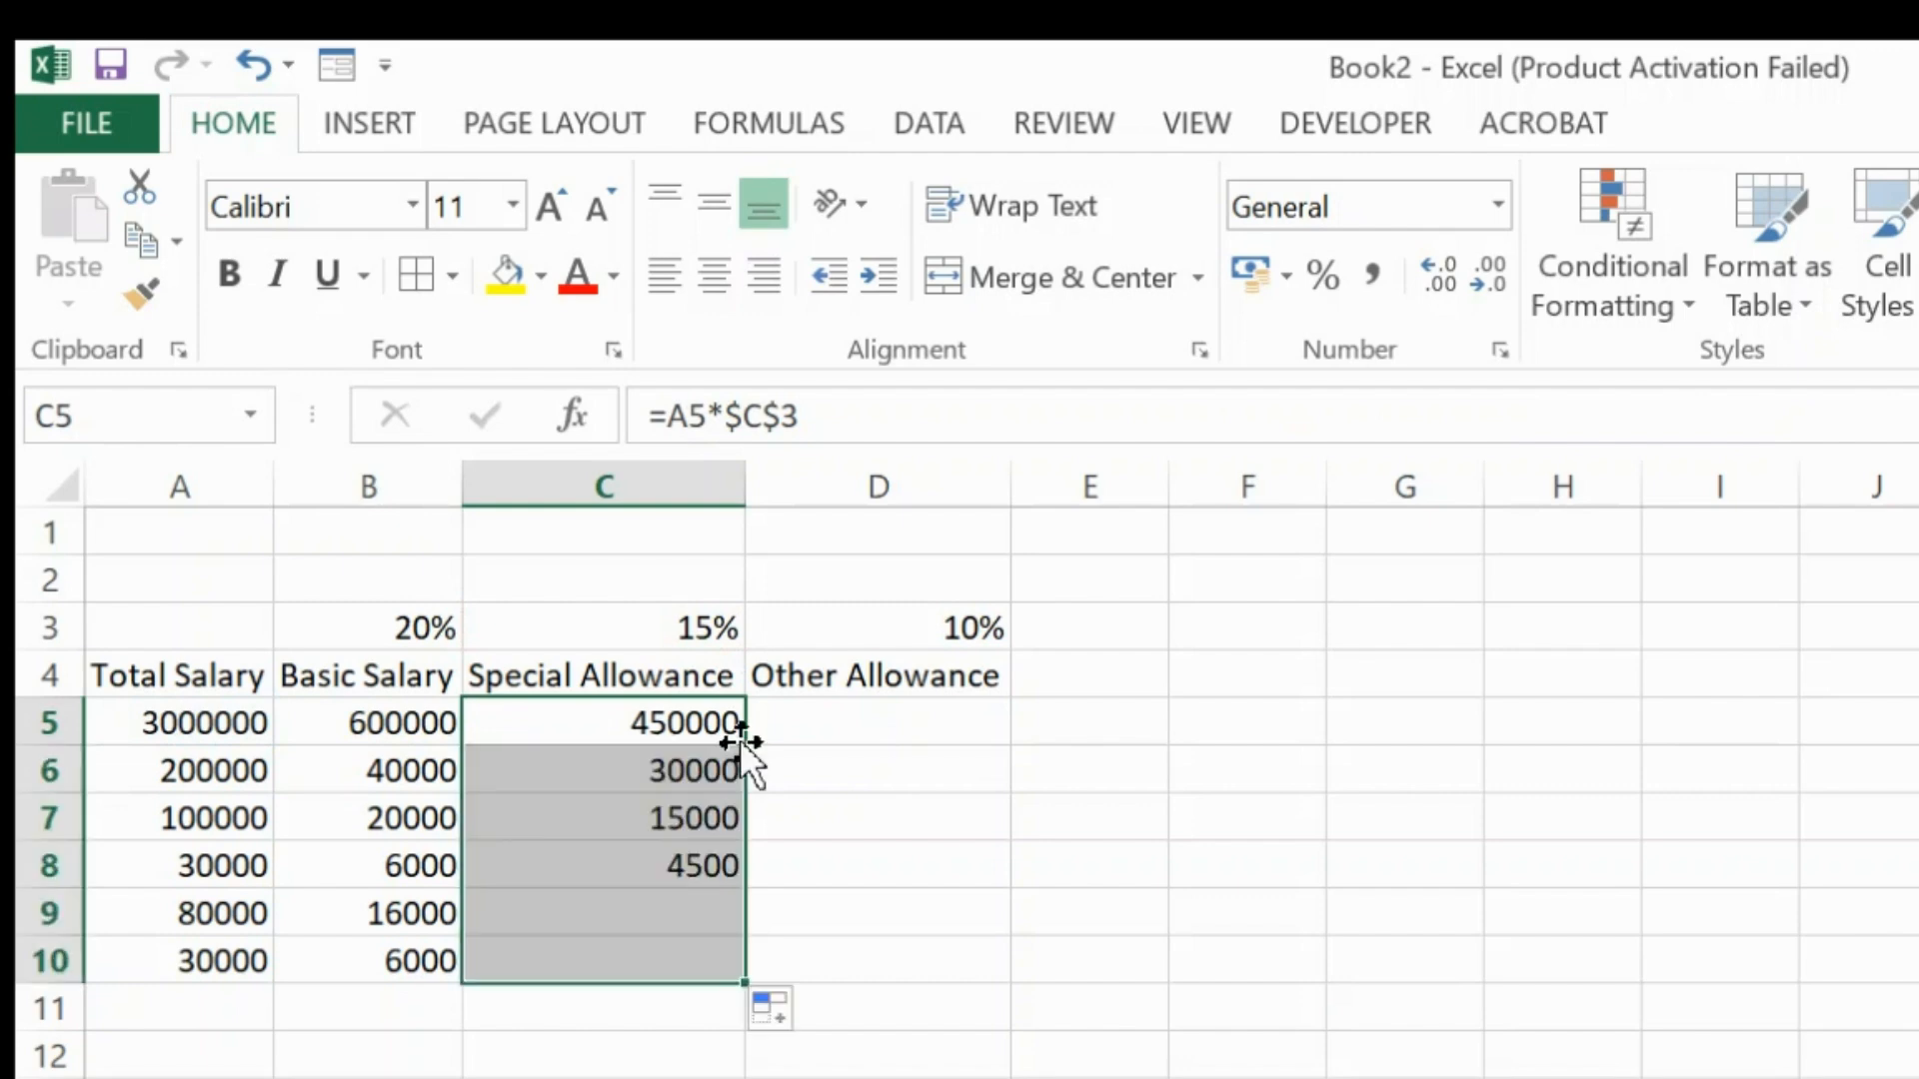
# - Calculate Other Allowance in D5 with =A5*$D$3 and fill the formula down to D10
pyautogui.click(846, 729)
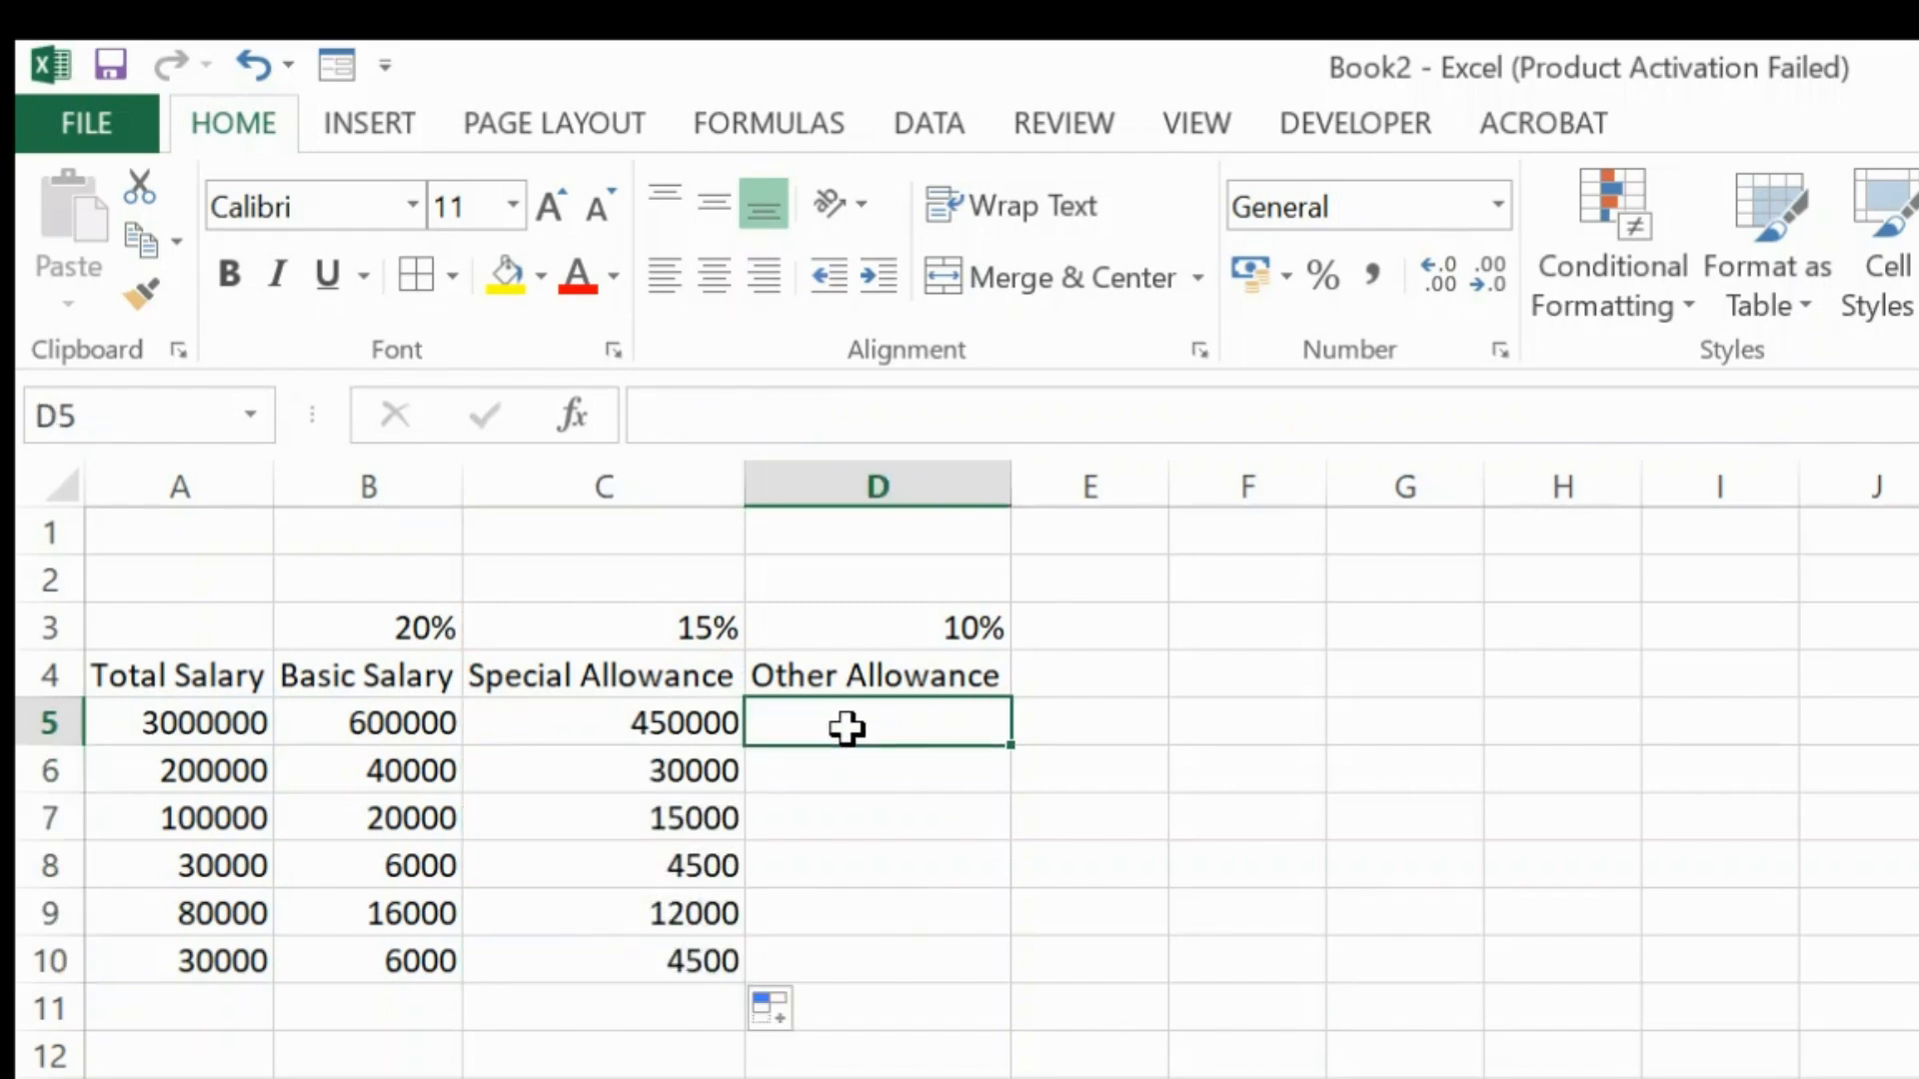
pyautogui.write('=')
pyautogui.press('Left')
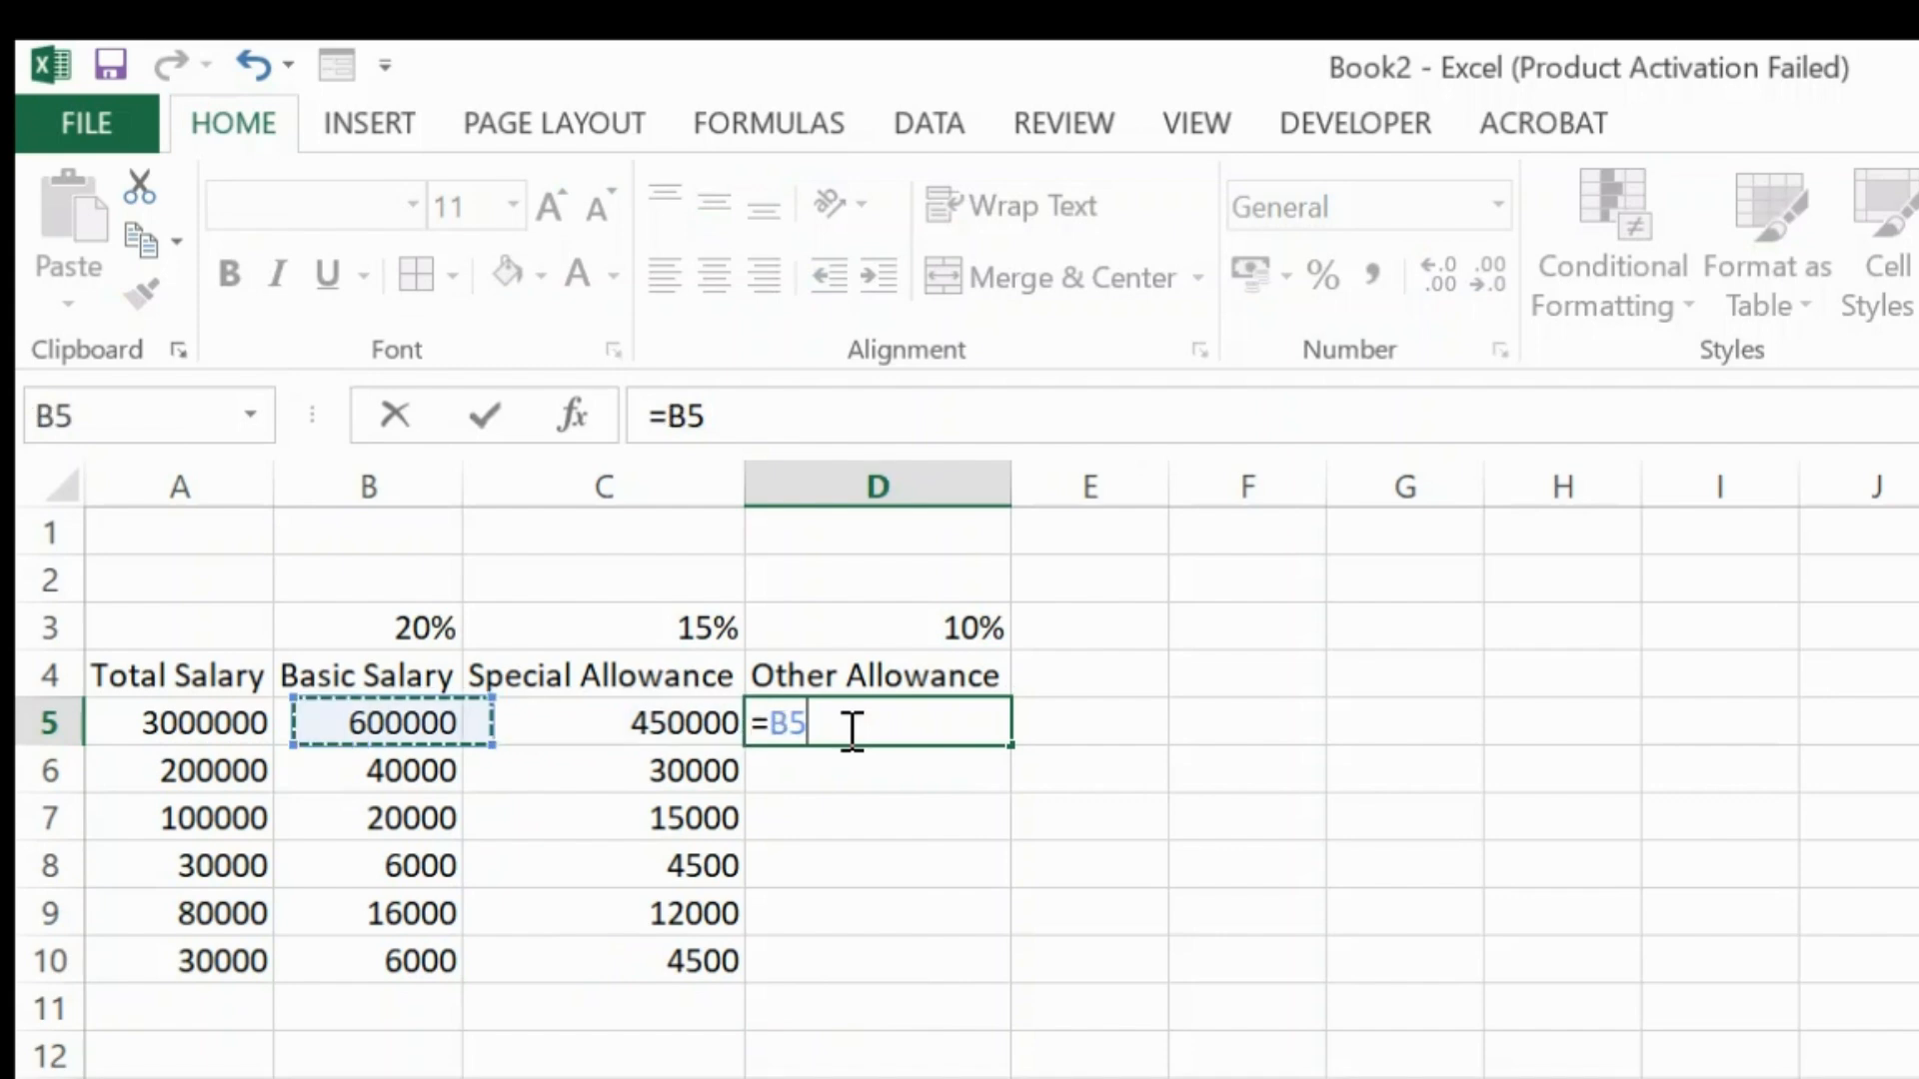
pyautogui.press('Left')
pyautogui.press('Left')
pyautogui.write('*')
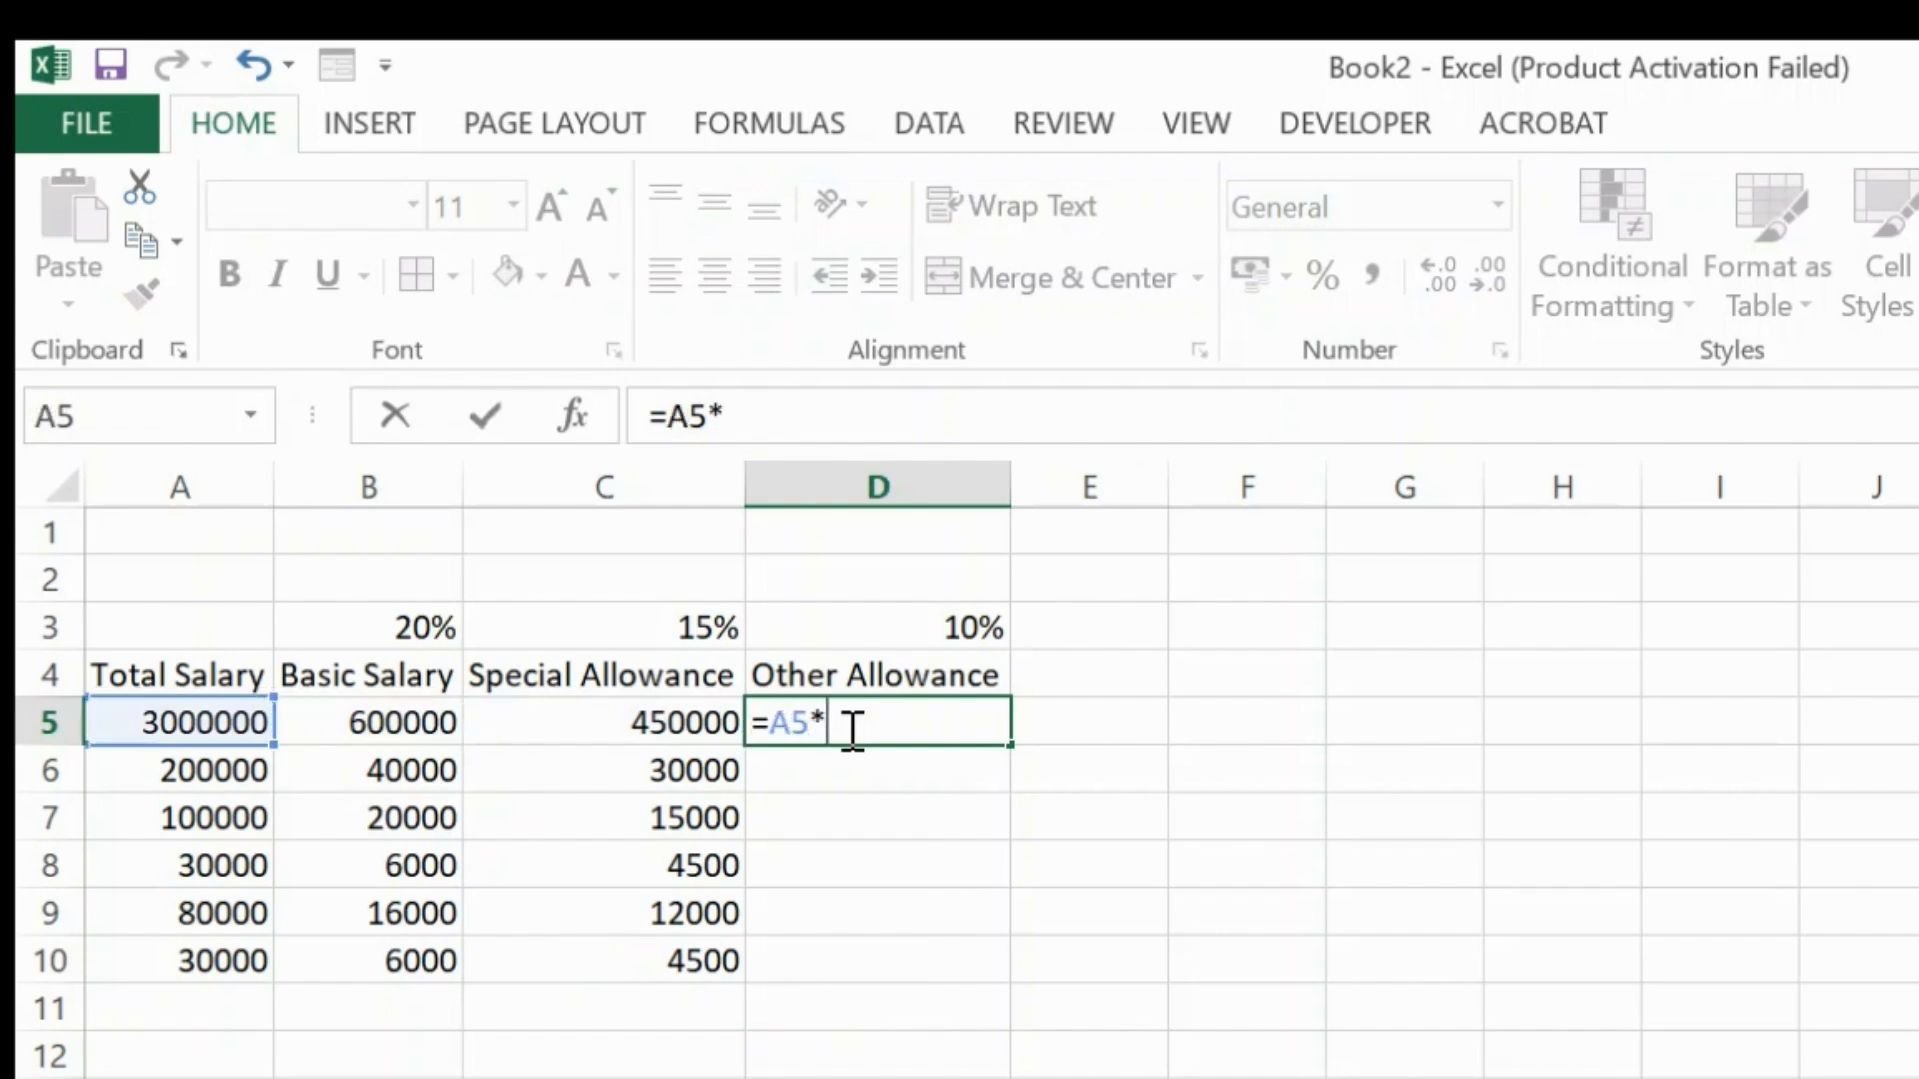
pyautogui.press('Up')
pyautogui.press('Up')
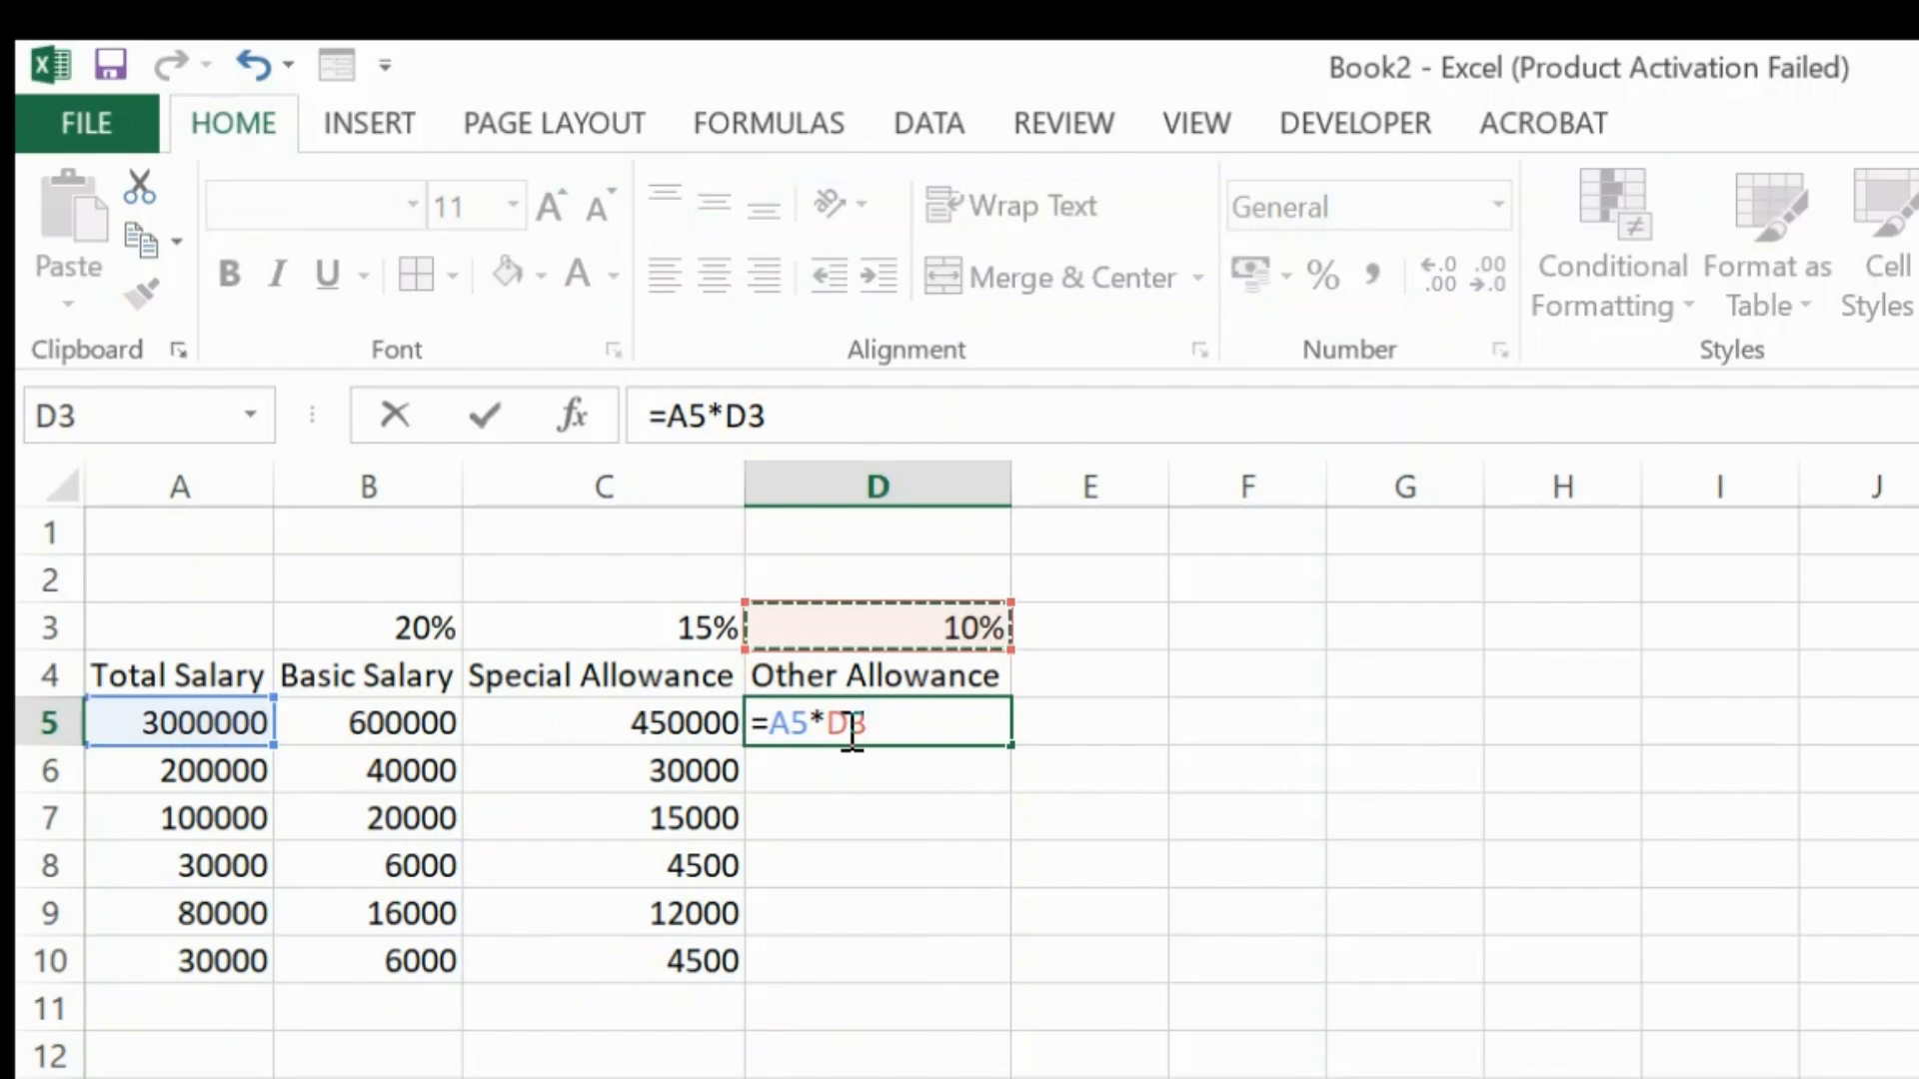
pyautogui.press('F4')
pyautogui.press('Return')
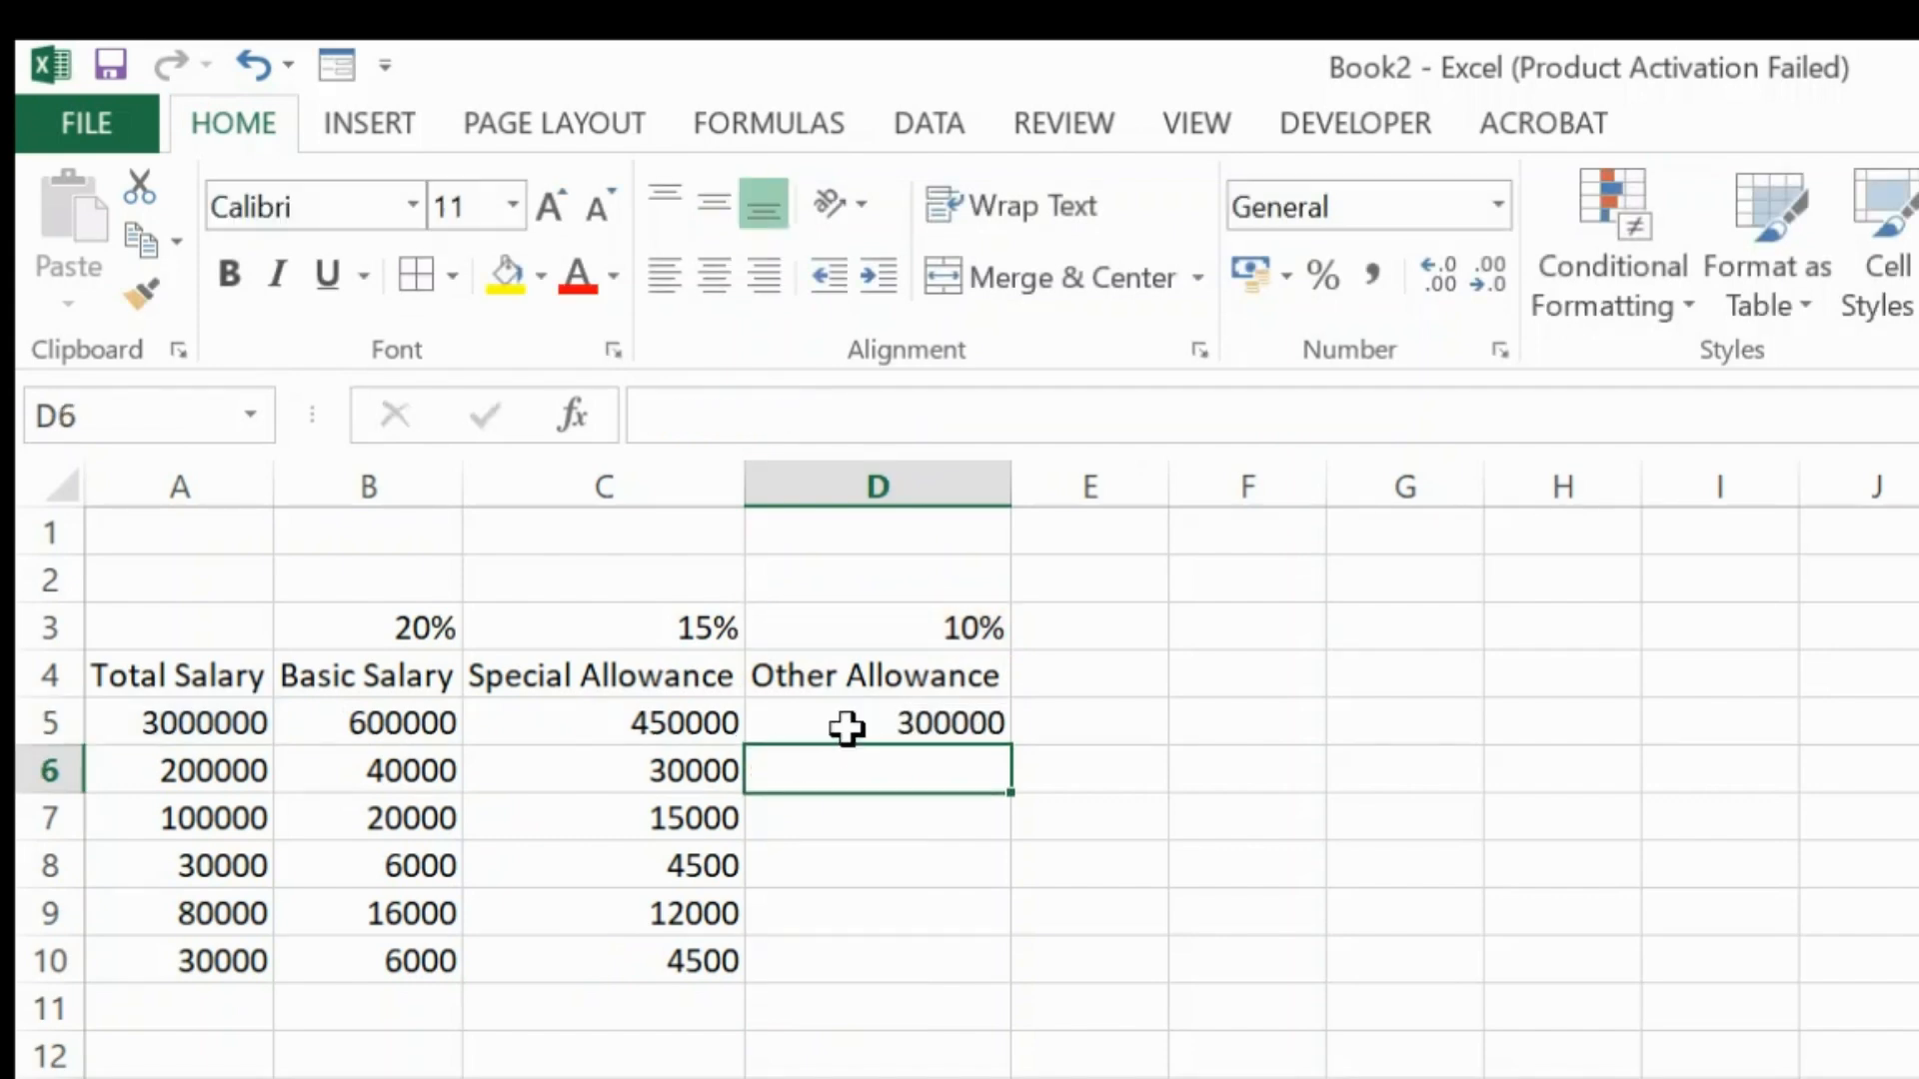
pyautogui.click(846, 728)
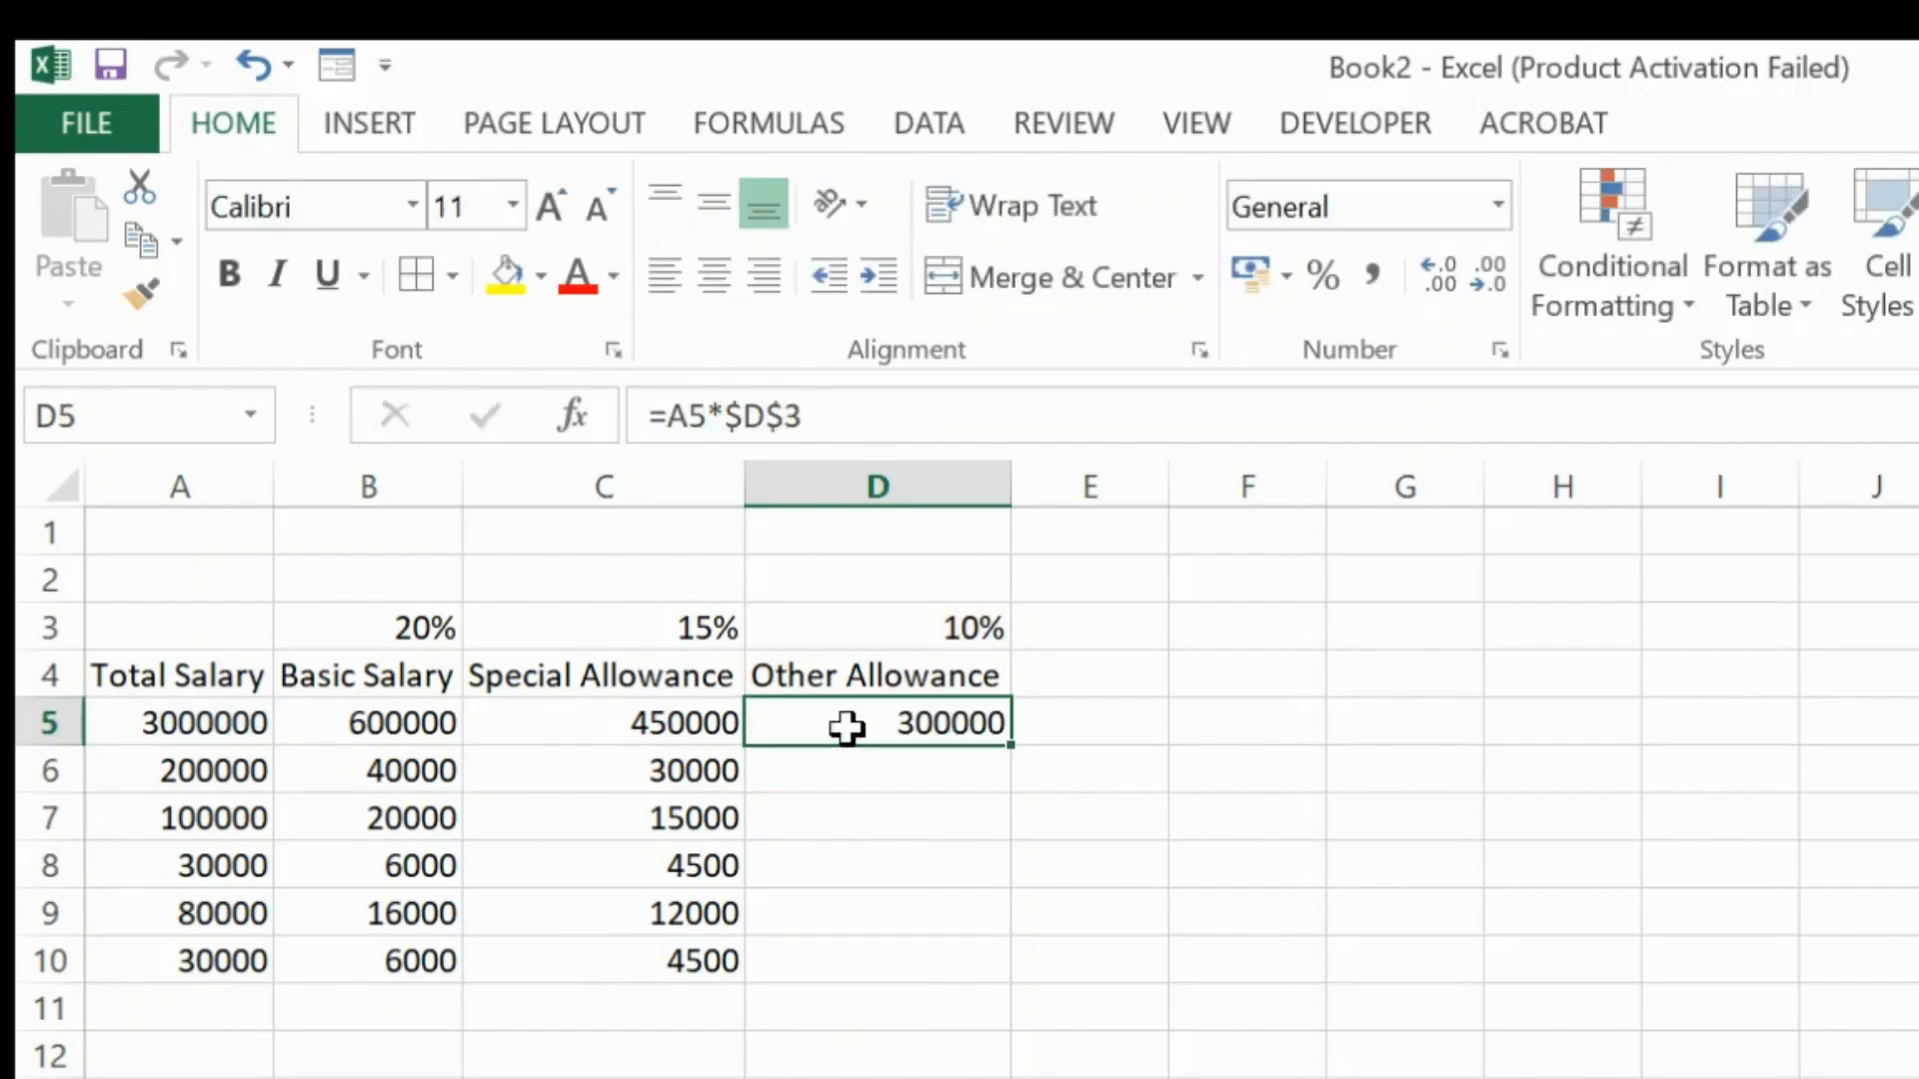
pyautogui.doubleClick(1013, 738)
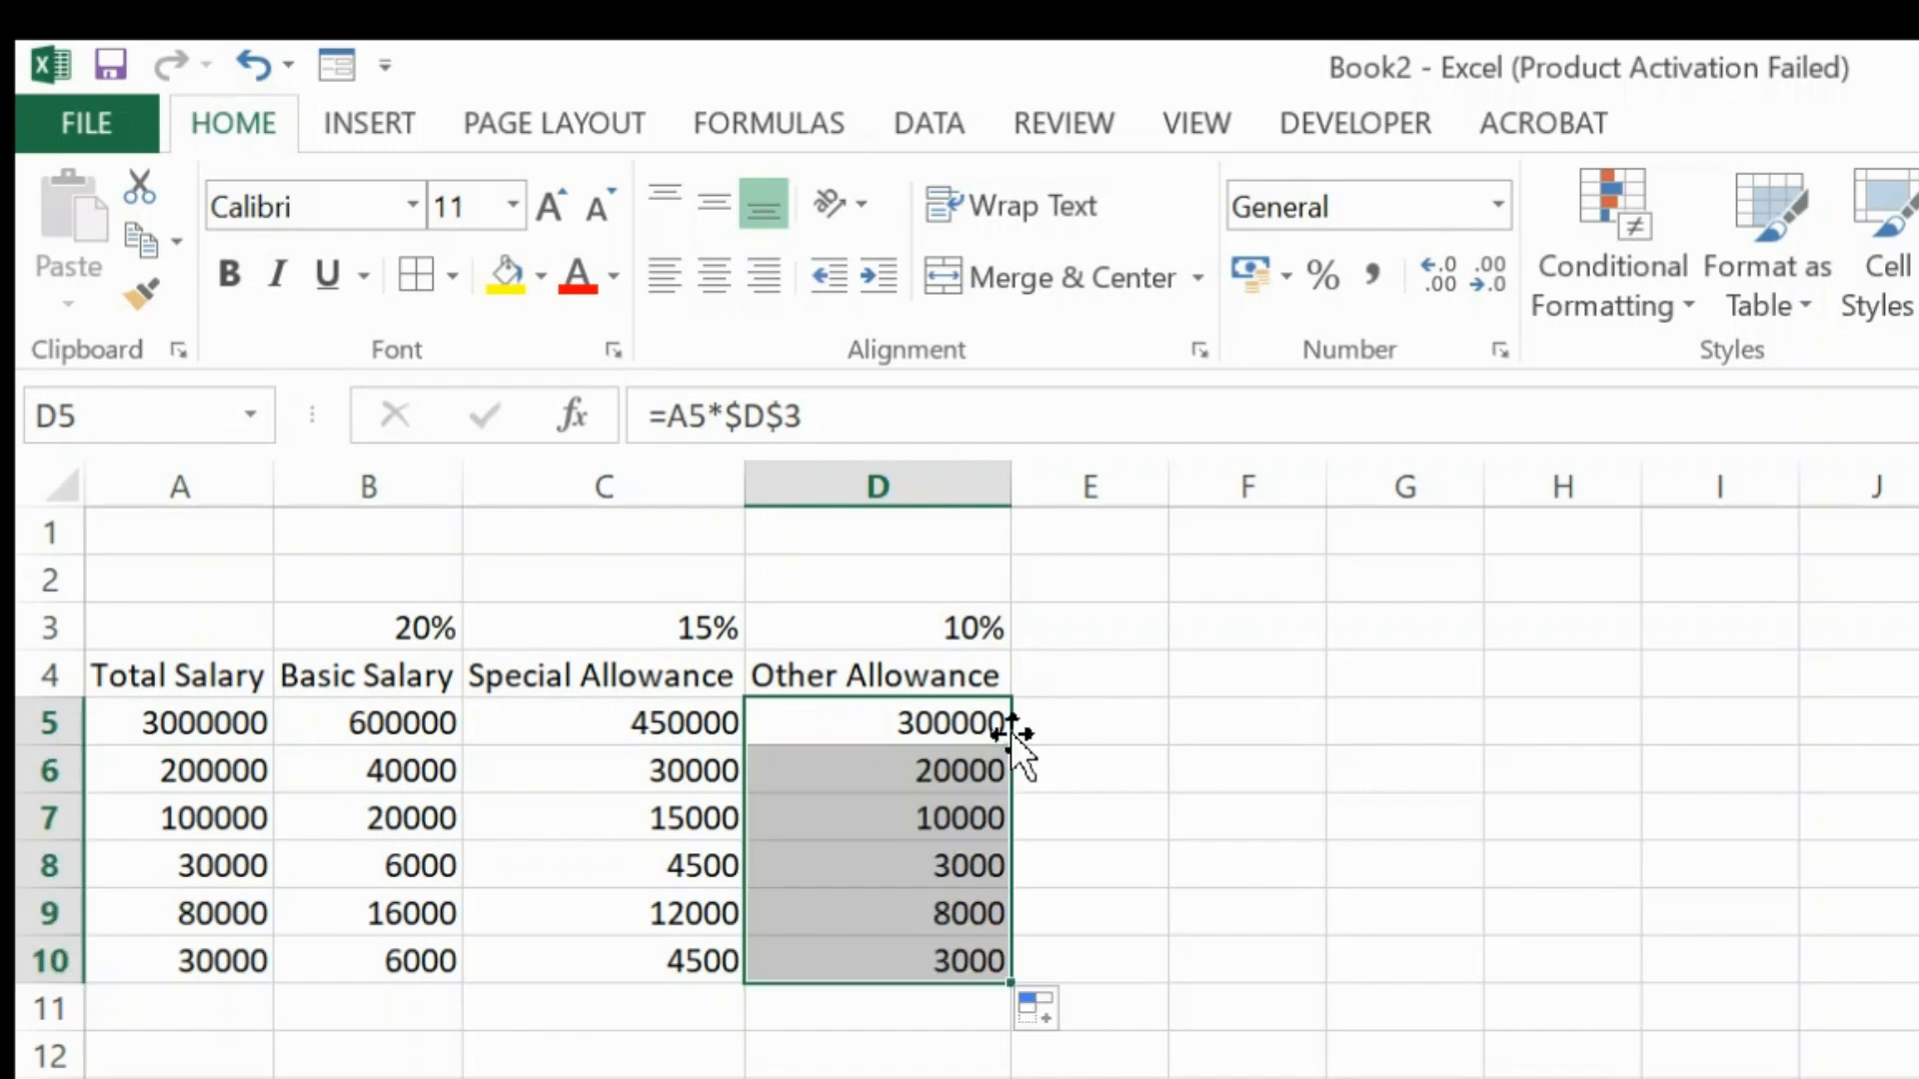
# - Set the Basic Salary rate in B3 to 10%
pyautogui.click(384, 617)
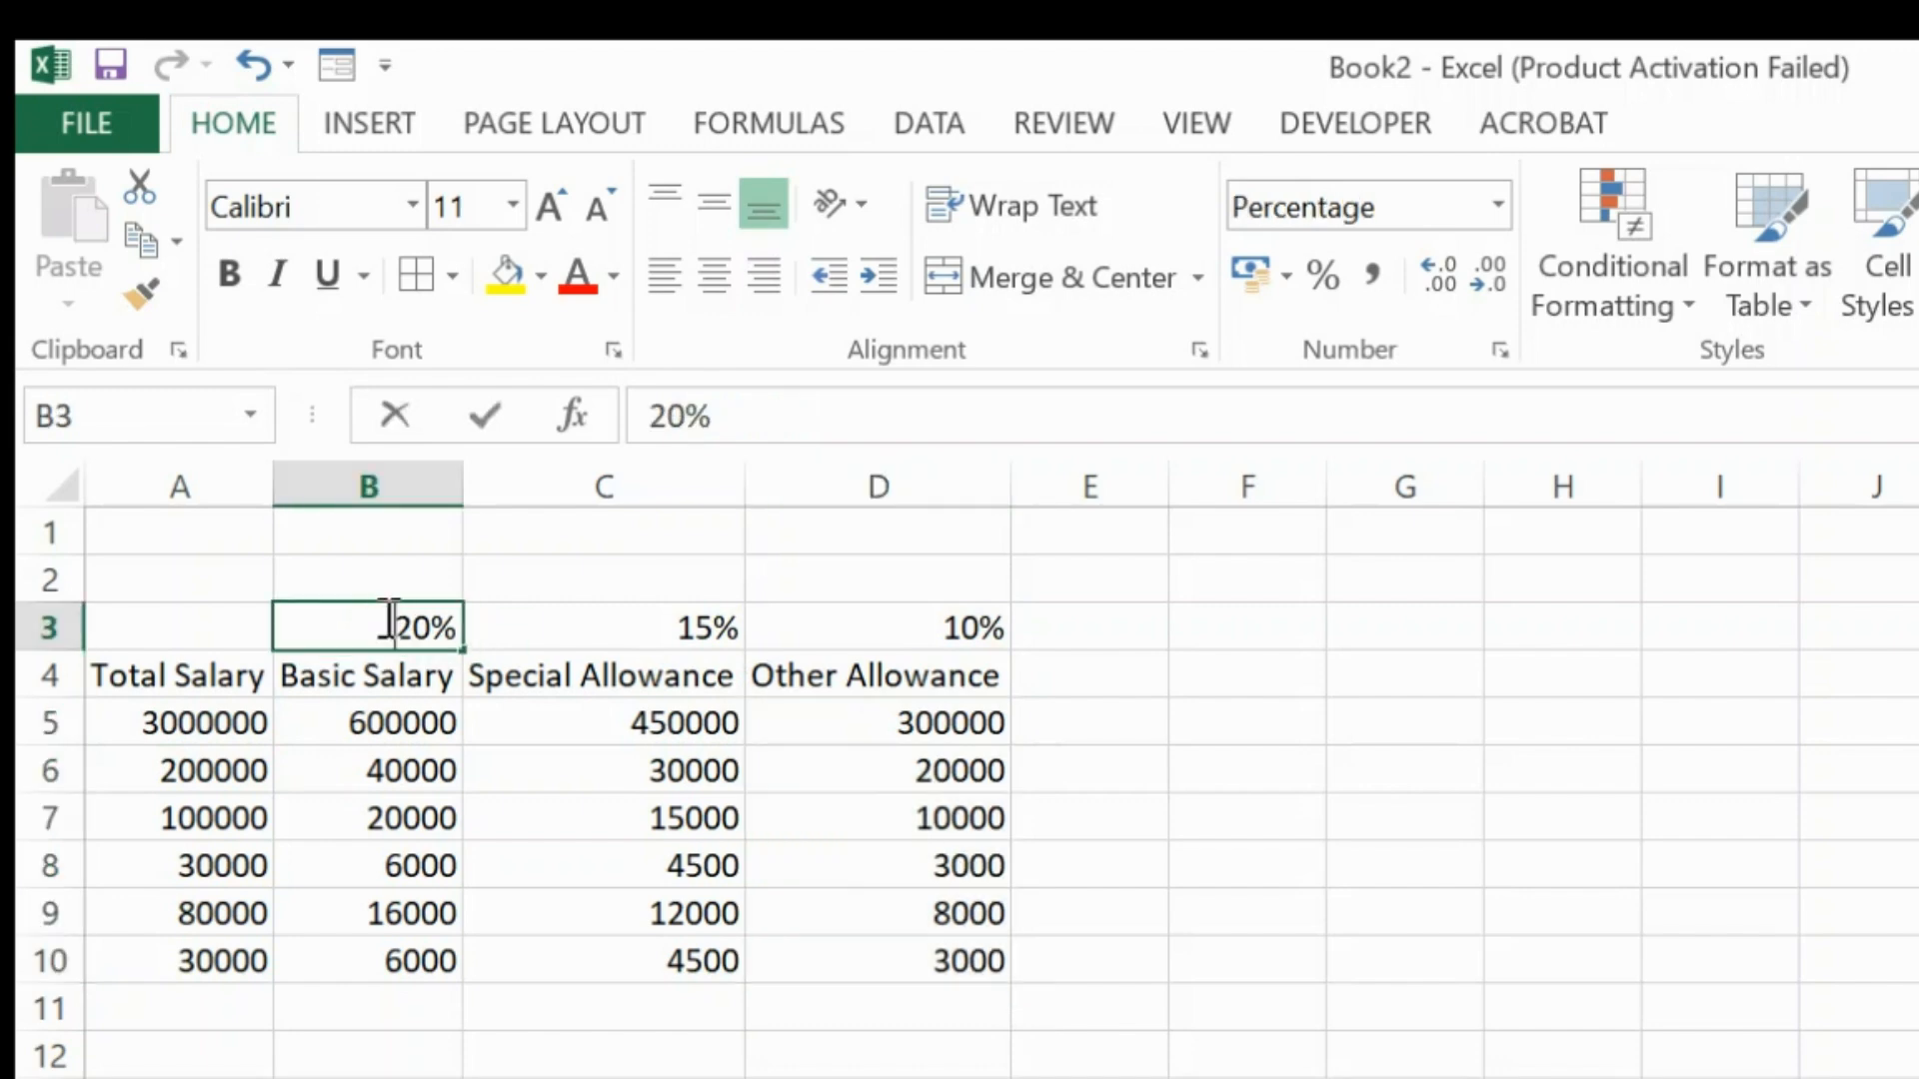
pyautogui.write('10')
pyautogui.press('Return')
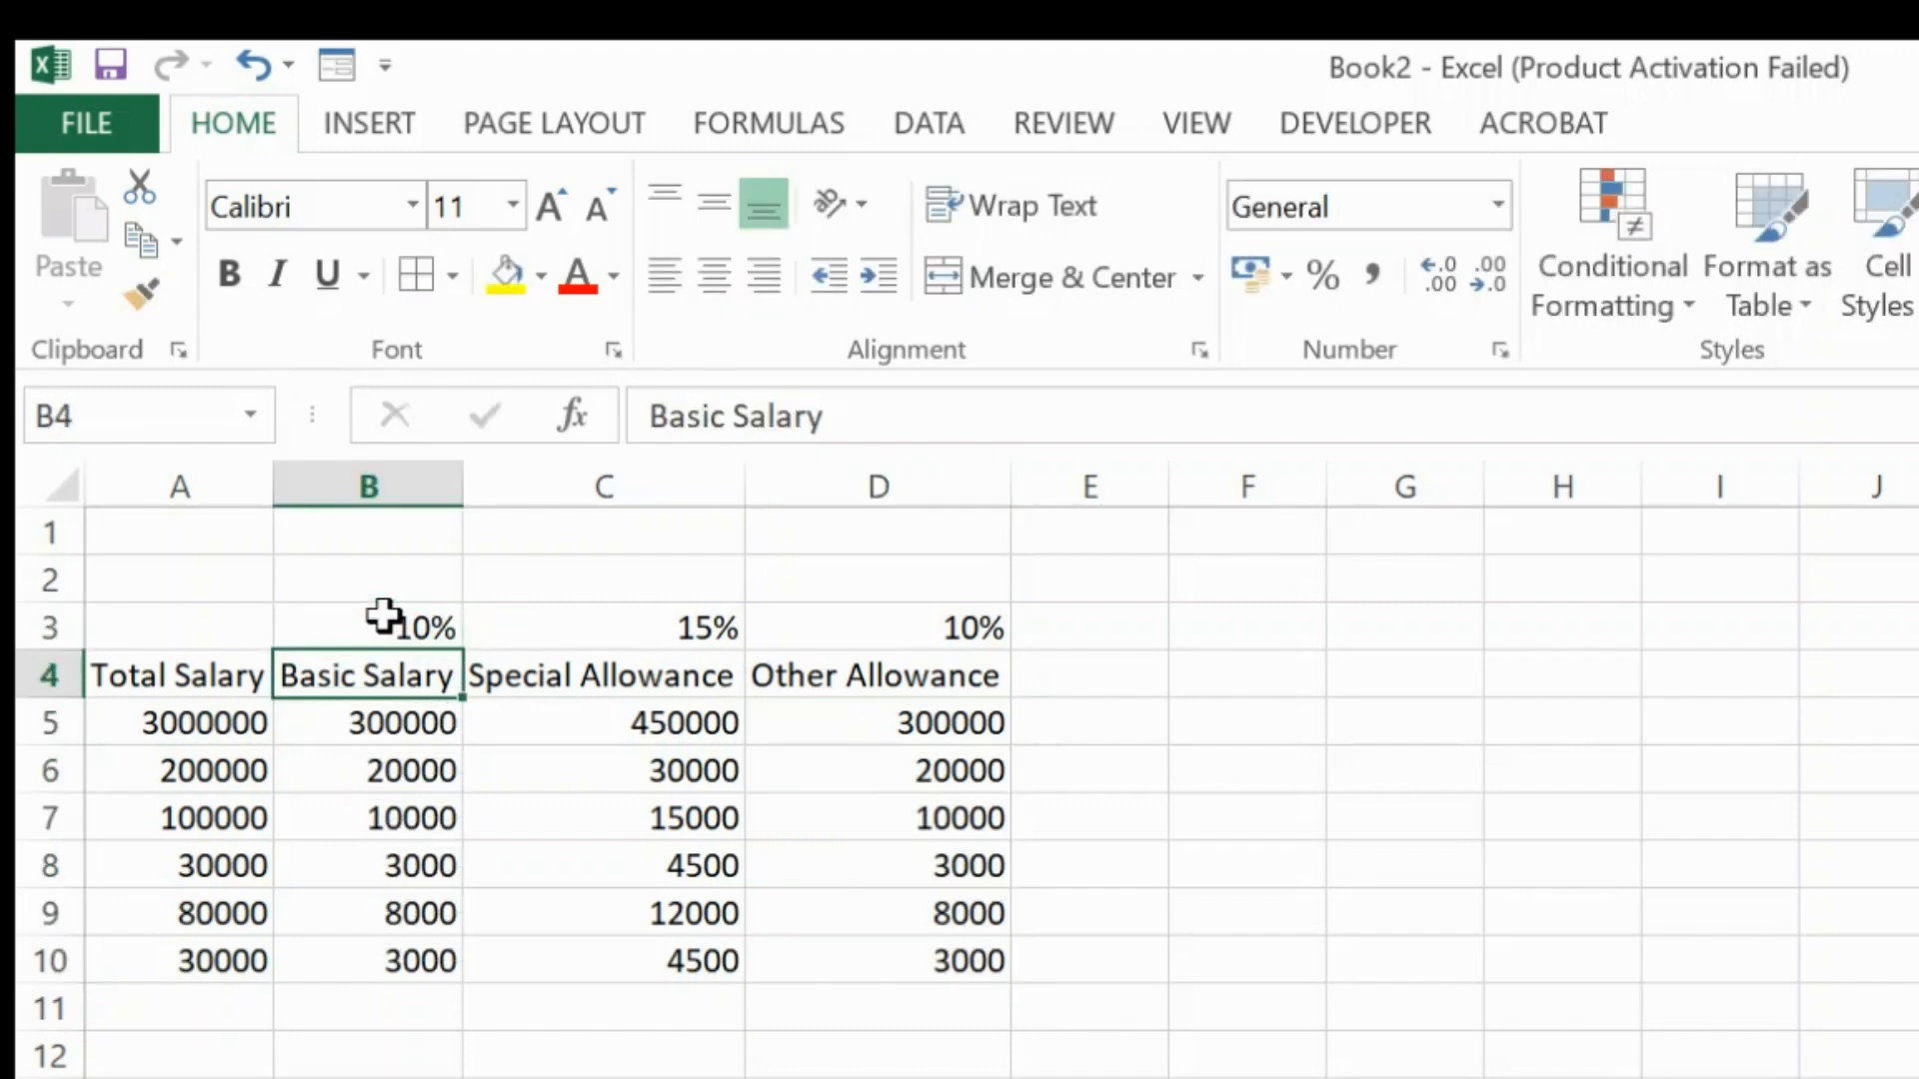
# - Set the Special Allowance rate in C3 to 30%
pyautogui.press('Up')
pyautogui.press('Right')
pyautogui.press('Right')
pyautogui.press('Left')
pyautogui.write('30')
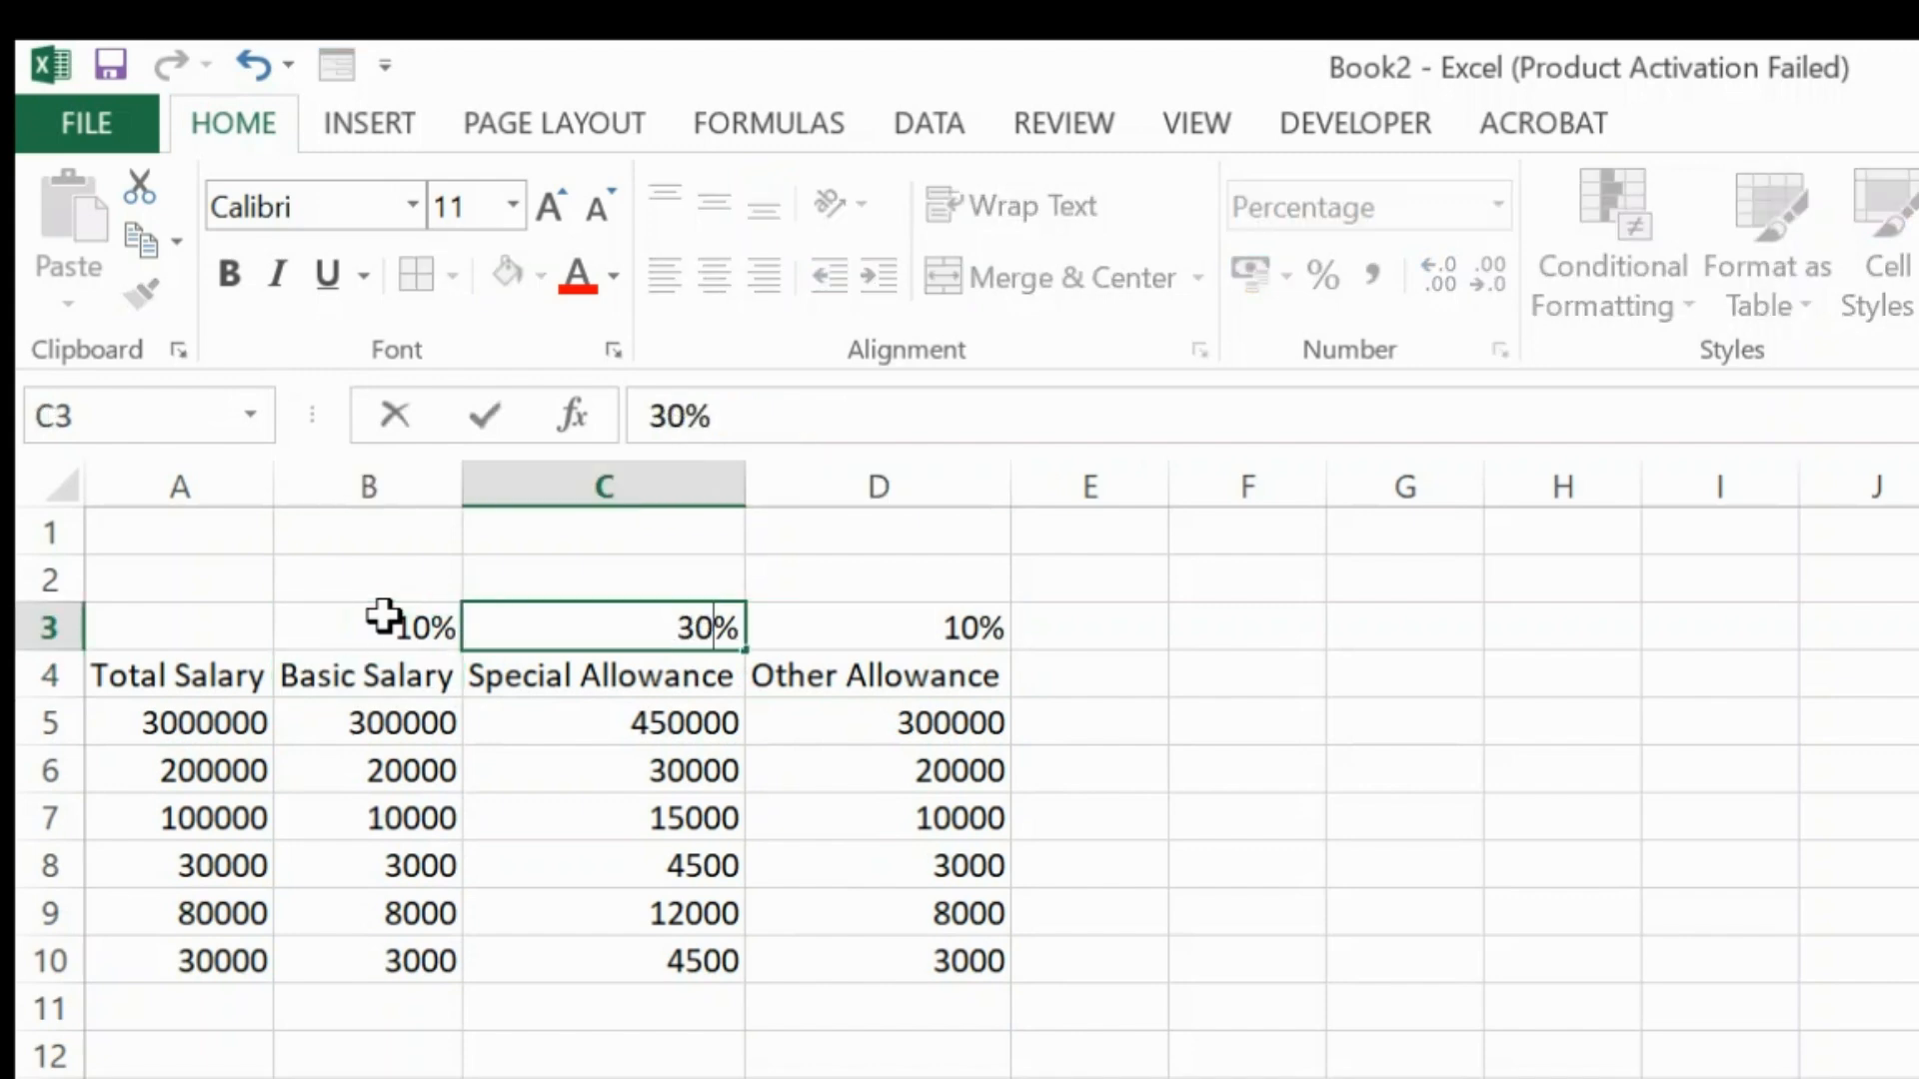
pyautogui.press('Return')
# - Set the Other Allowance rate in D3 to 20%
pyautogui.press('Up')
pyautogui.press('Right')
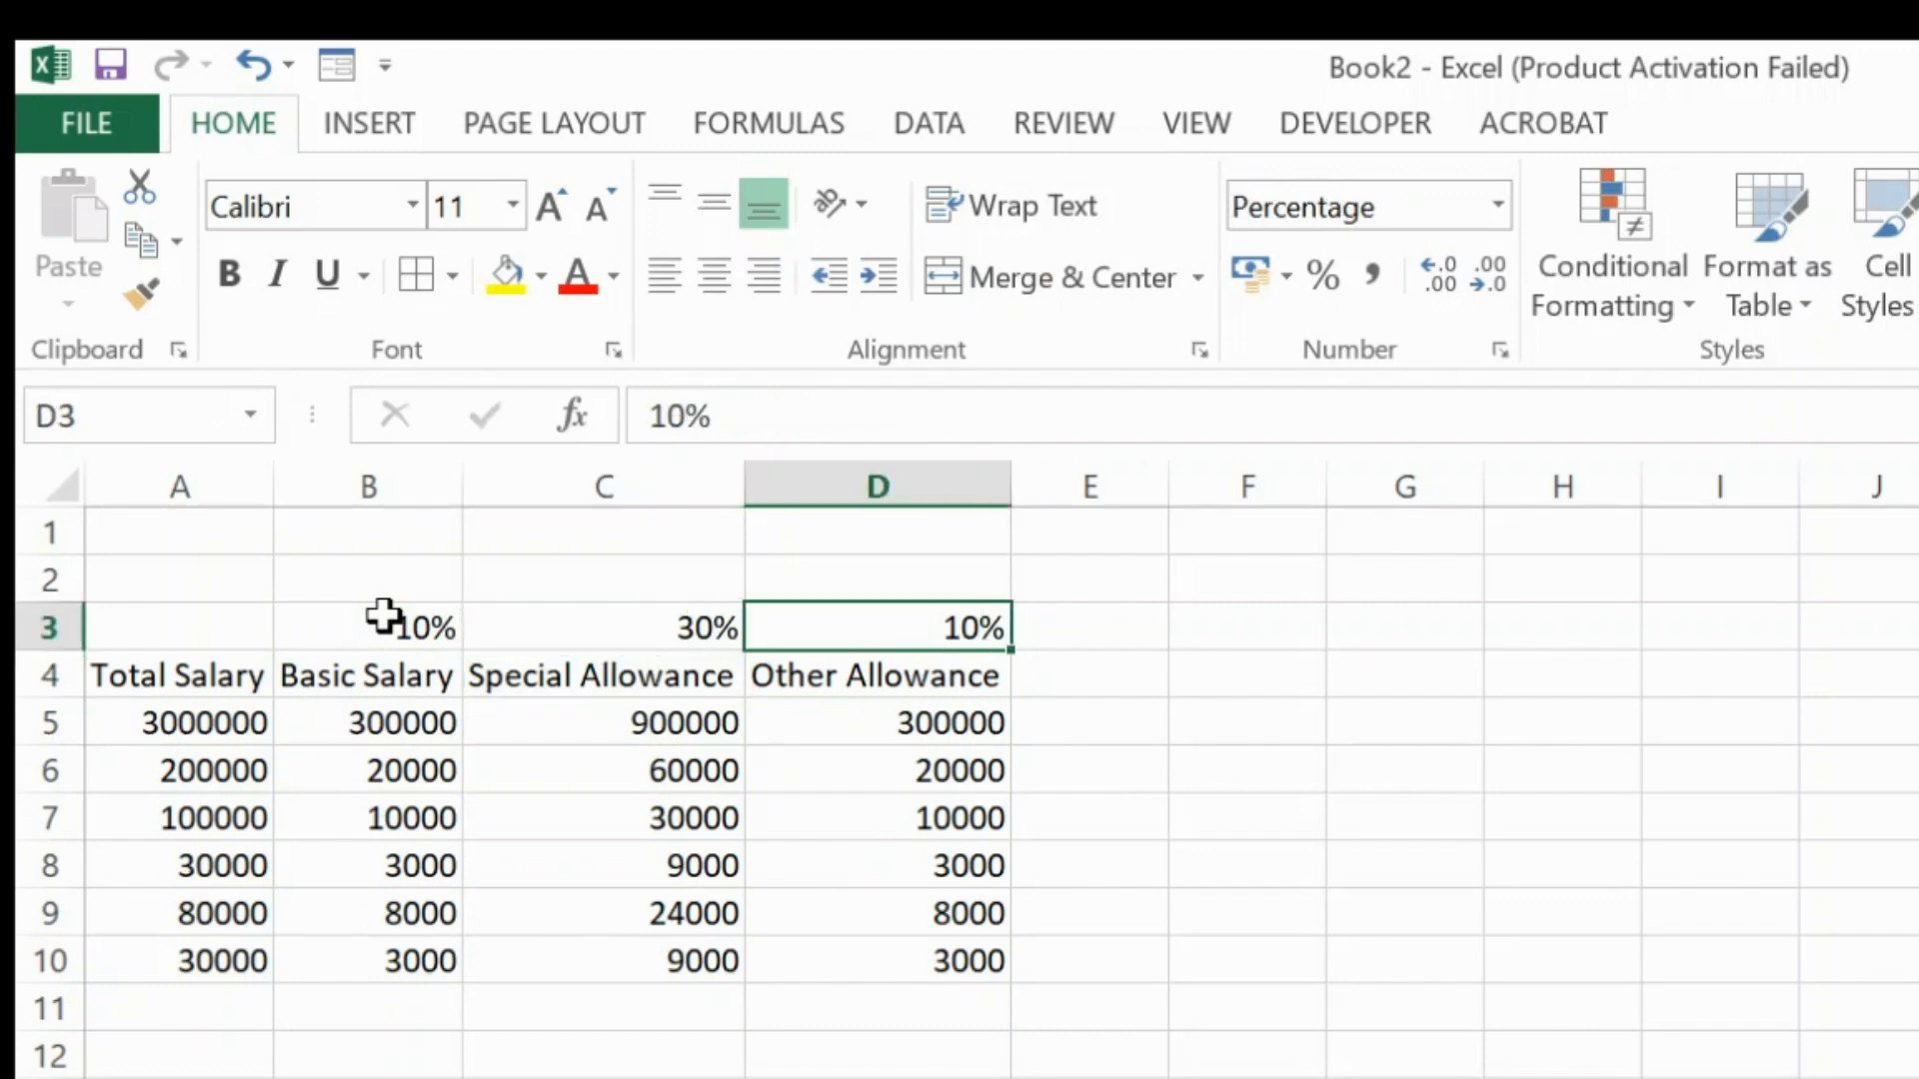
pyautogui.write('20')
pyautogui.press('Return')
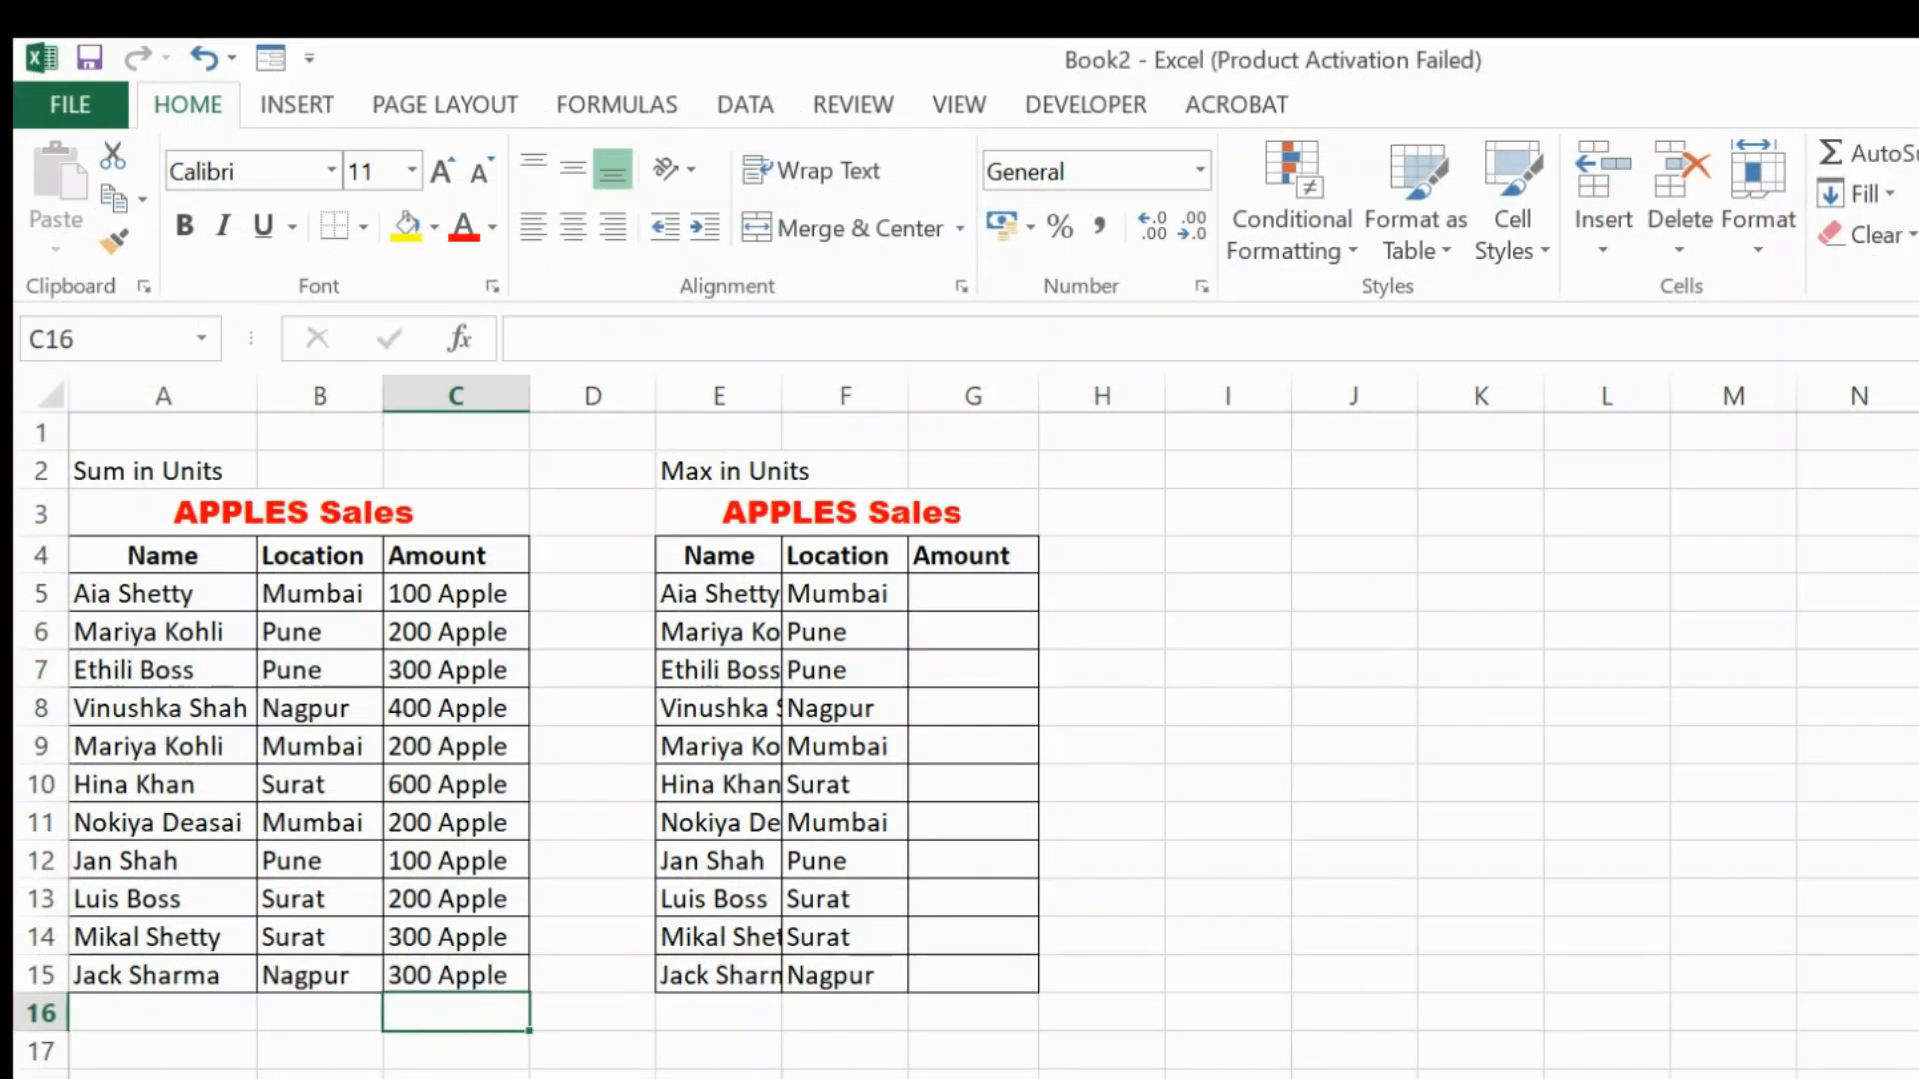
# - Total the apple sales amounts in C16 with the formula =SUM(C5:C15)
pyautogui.write('=sum')
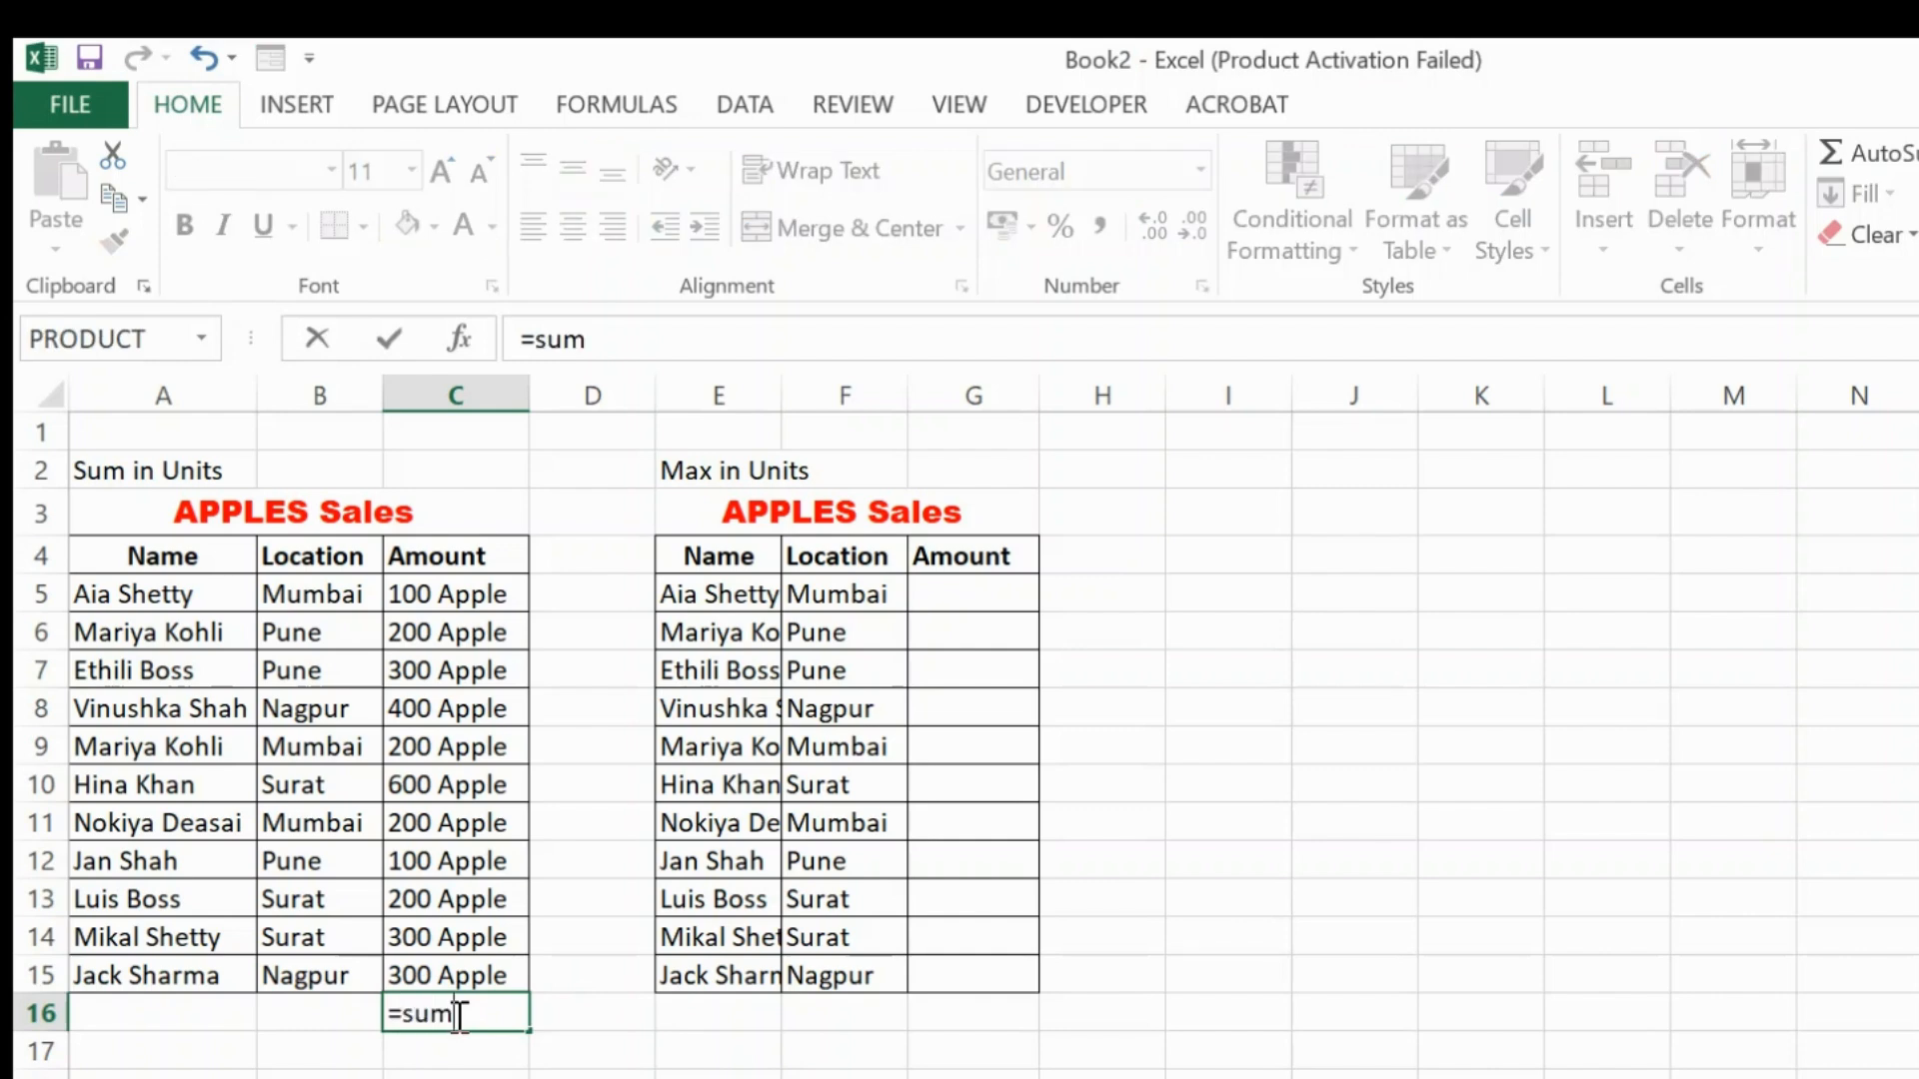
pyautogui.write('(')
pyautogui.press('Up')
pyautogui.hotkey('shift', 'Up')
pyautogui.hotkey('shift', 'Up')
pyautogui.hotkey('shift', 'Up')
pyautogui.hotkey('shift', 'Up')
pyautogui.hotkey('shift', 'Up')
pyautogui.hotkey('shift', 'Up')
pyautogui.hotkey('shift', 'Up')
pyautogui.hotkey('shift', 'Up')
pyautogui.hotkey('shift', 'Up')
pyautogui.hotkey('shift', 'Up')
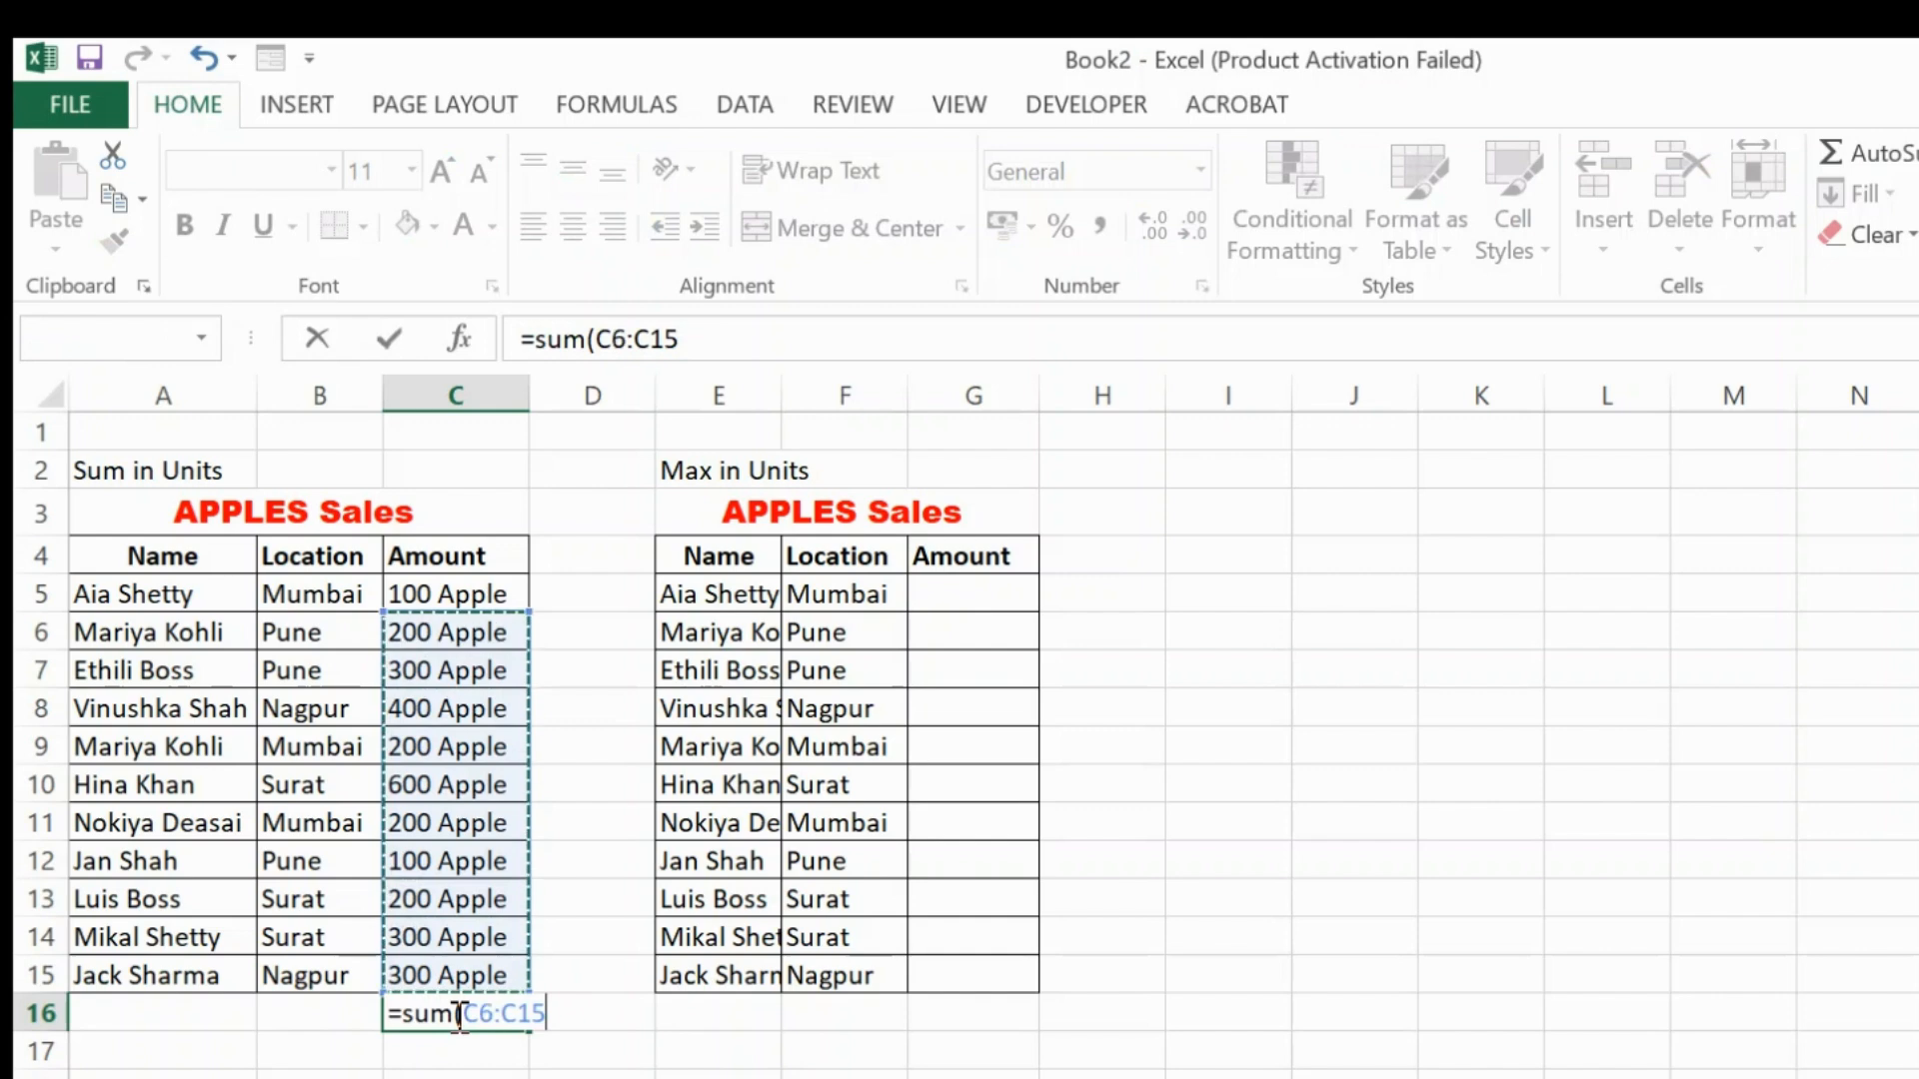
pyautogui.write(')')
pyautogui.press('Return')
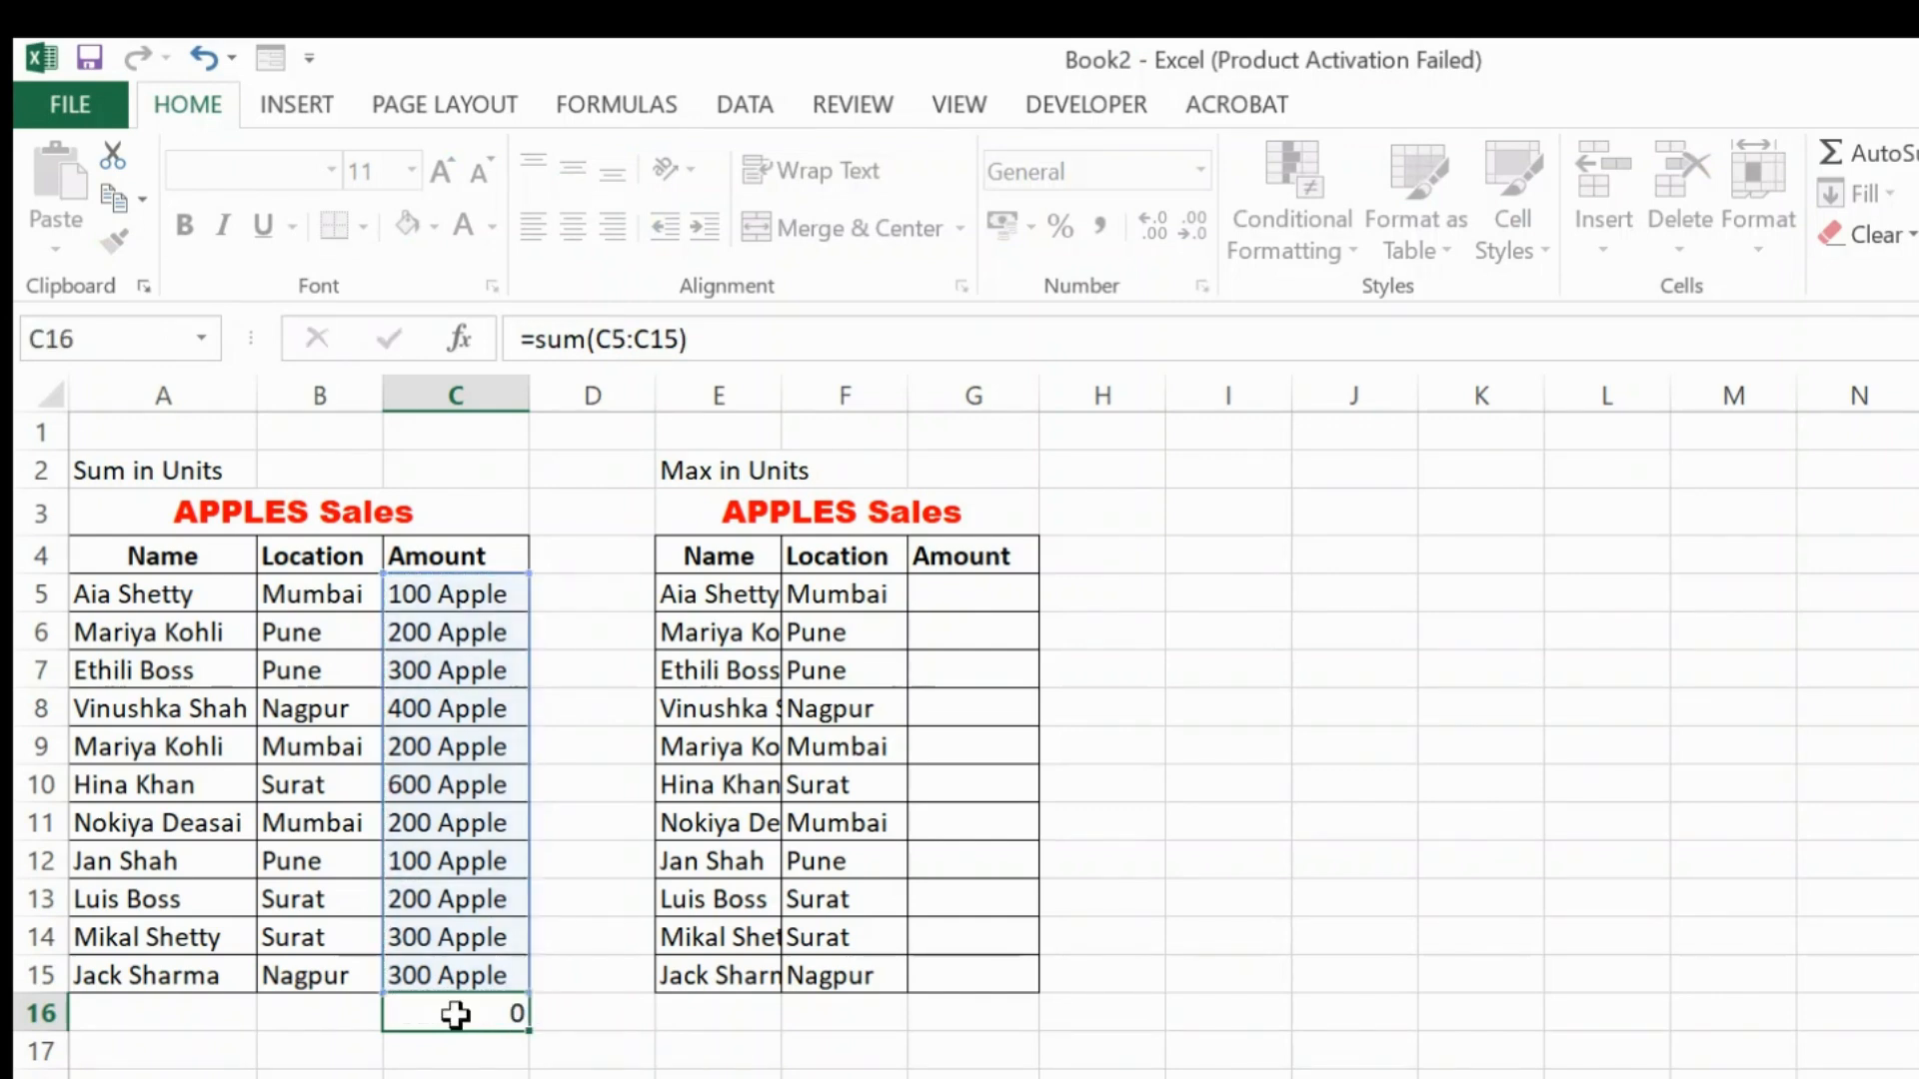
pyautogui.click(456, 1014)
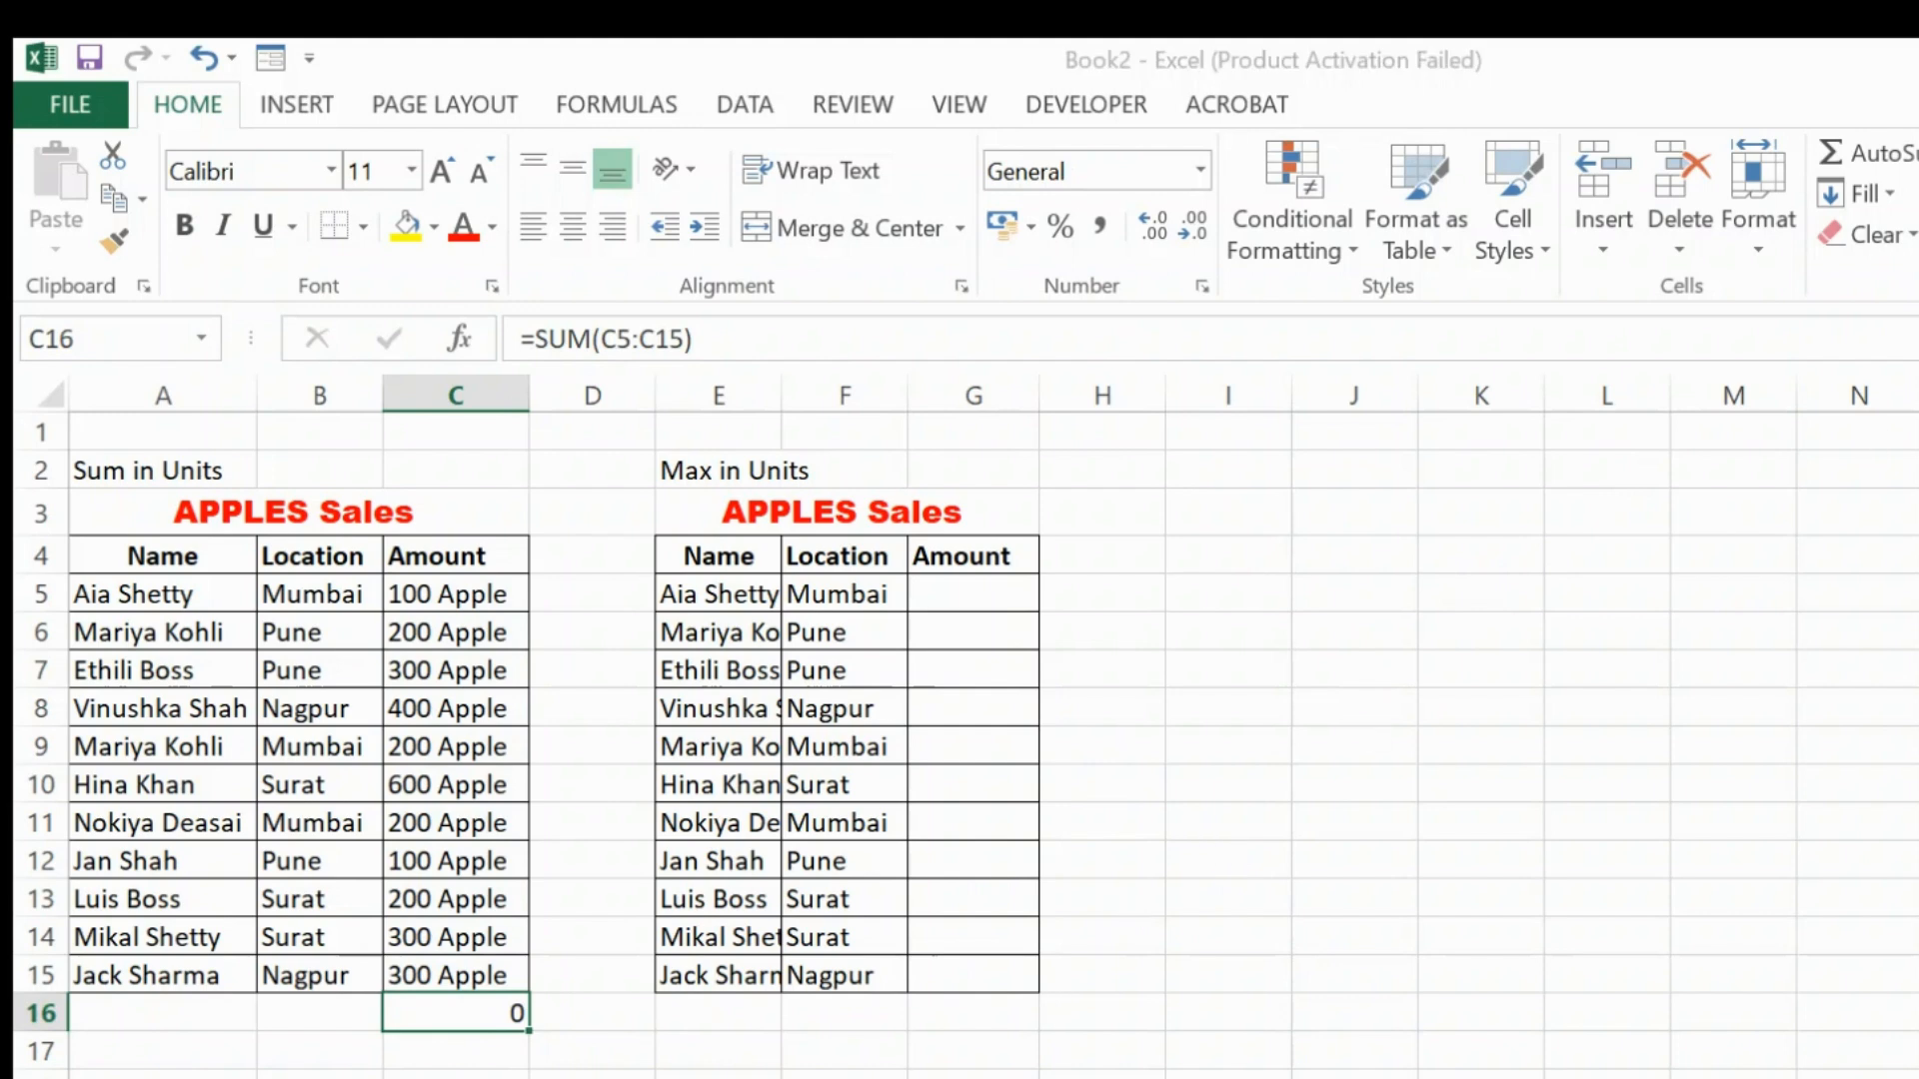
# - Strip the text Apple from the sheet with Replace All, and give C5:C15 a custom number format displaying Apple after each amount
pyautogui.hotkey('alt', 'a')
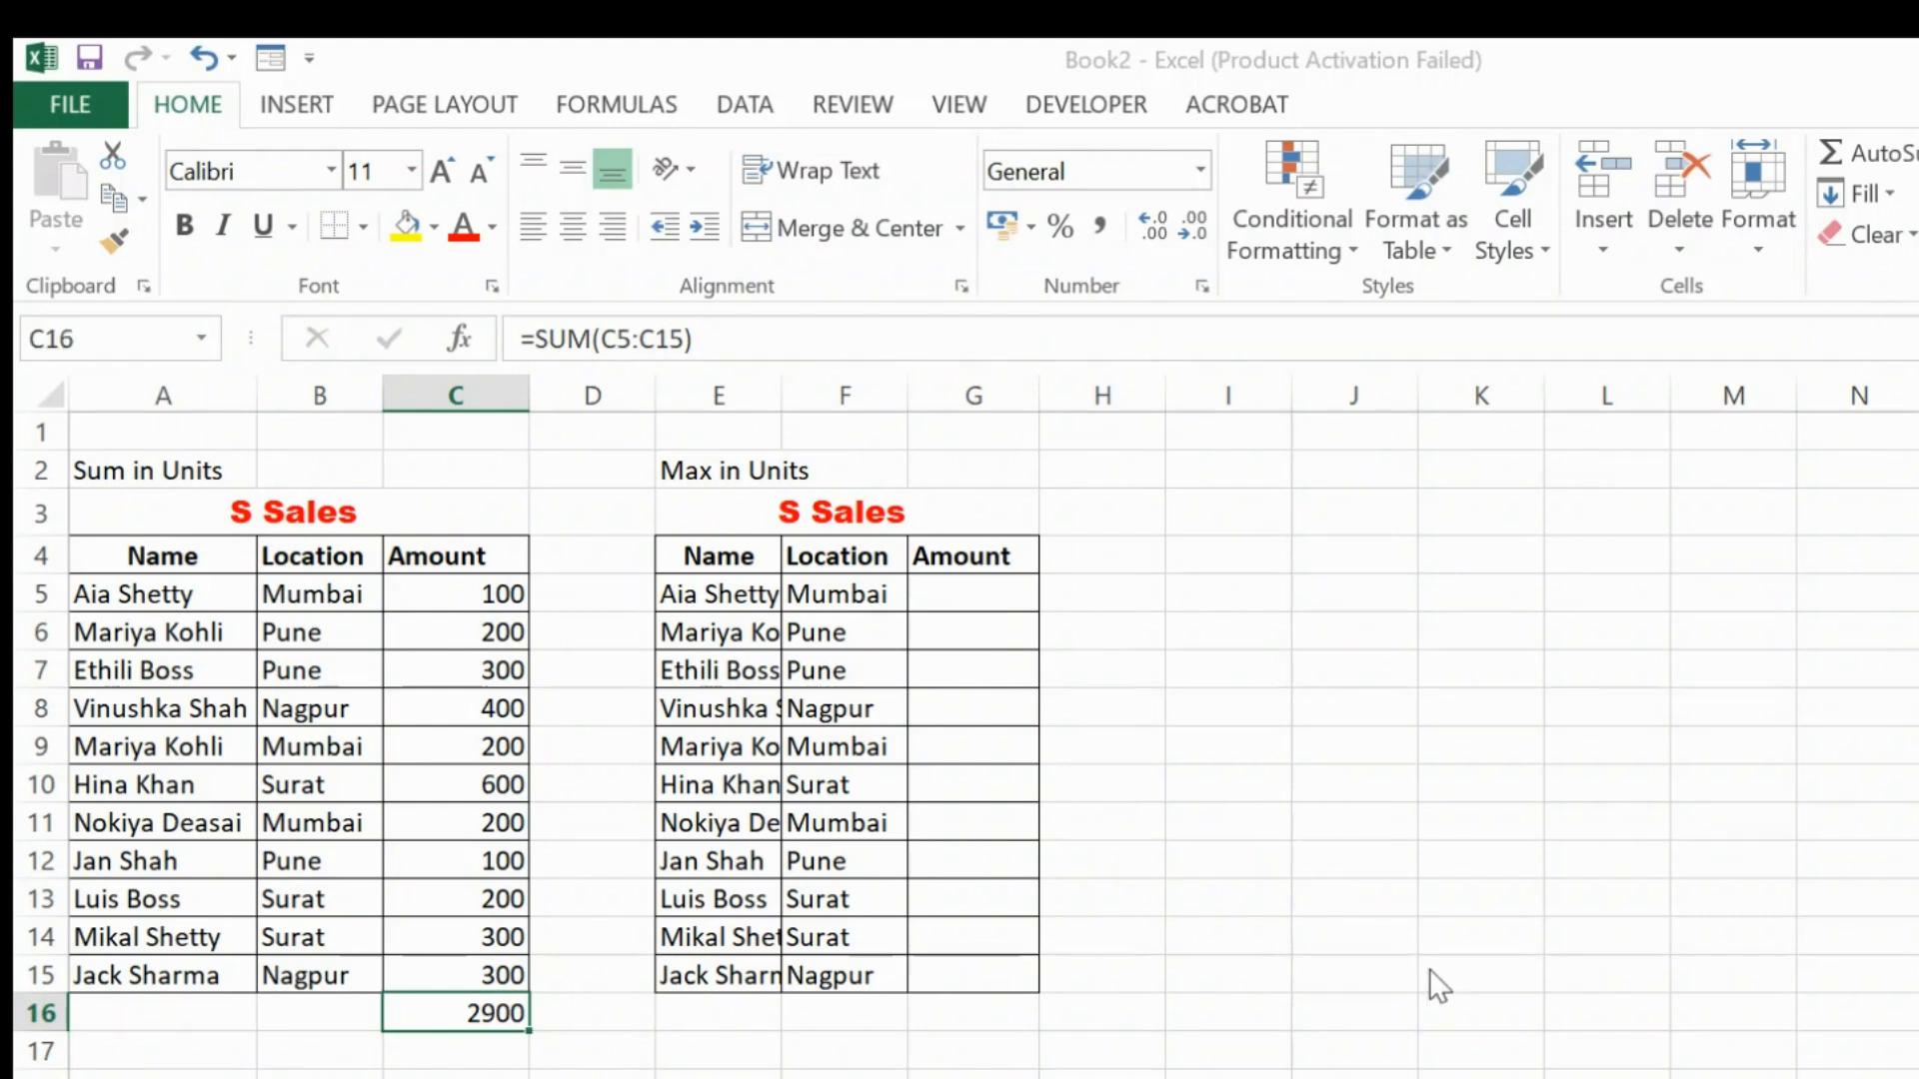
pyautogui.click(464, 597)
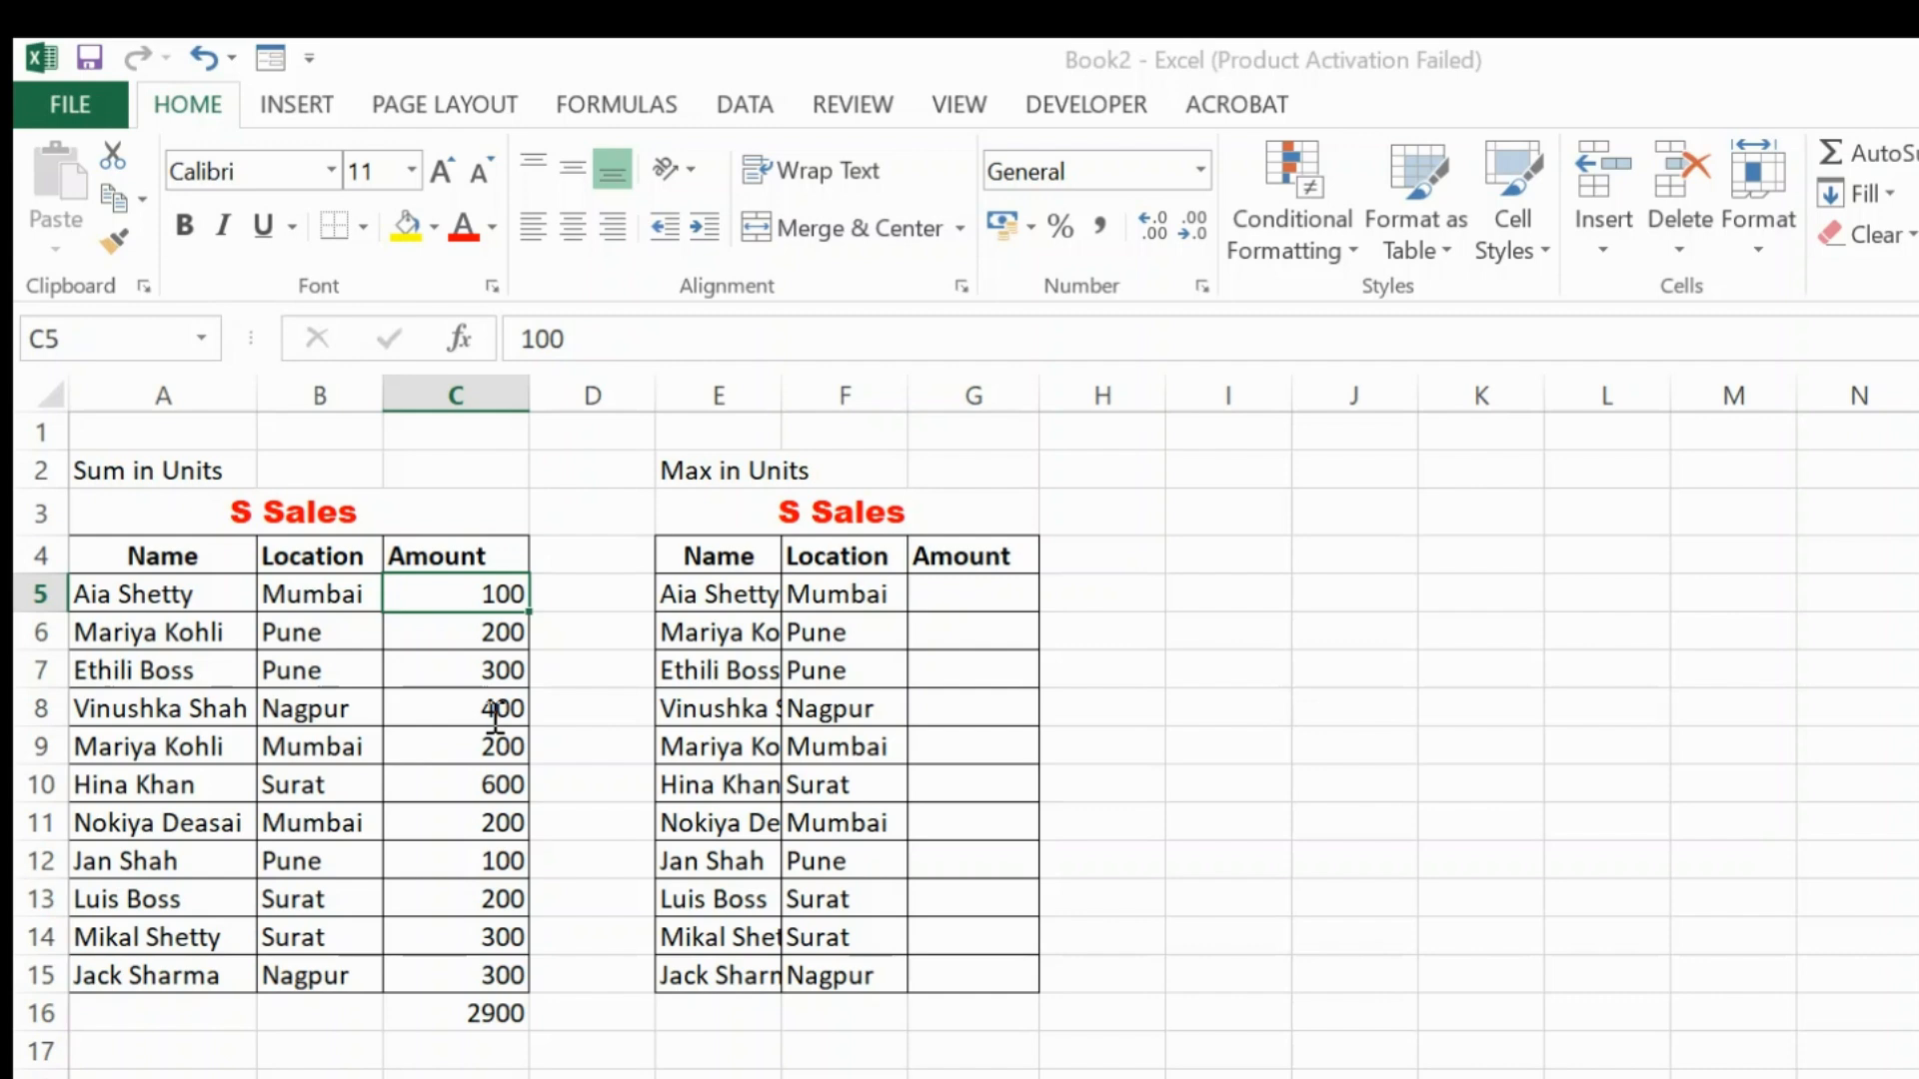
pyautogui.press('Return')
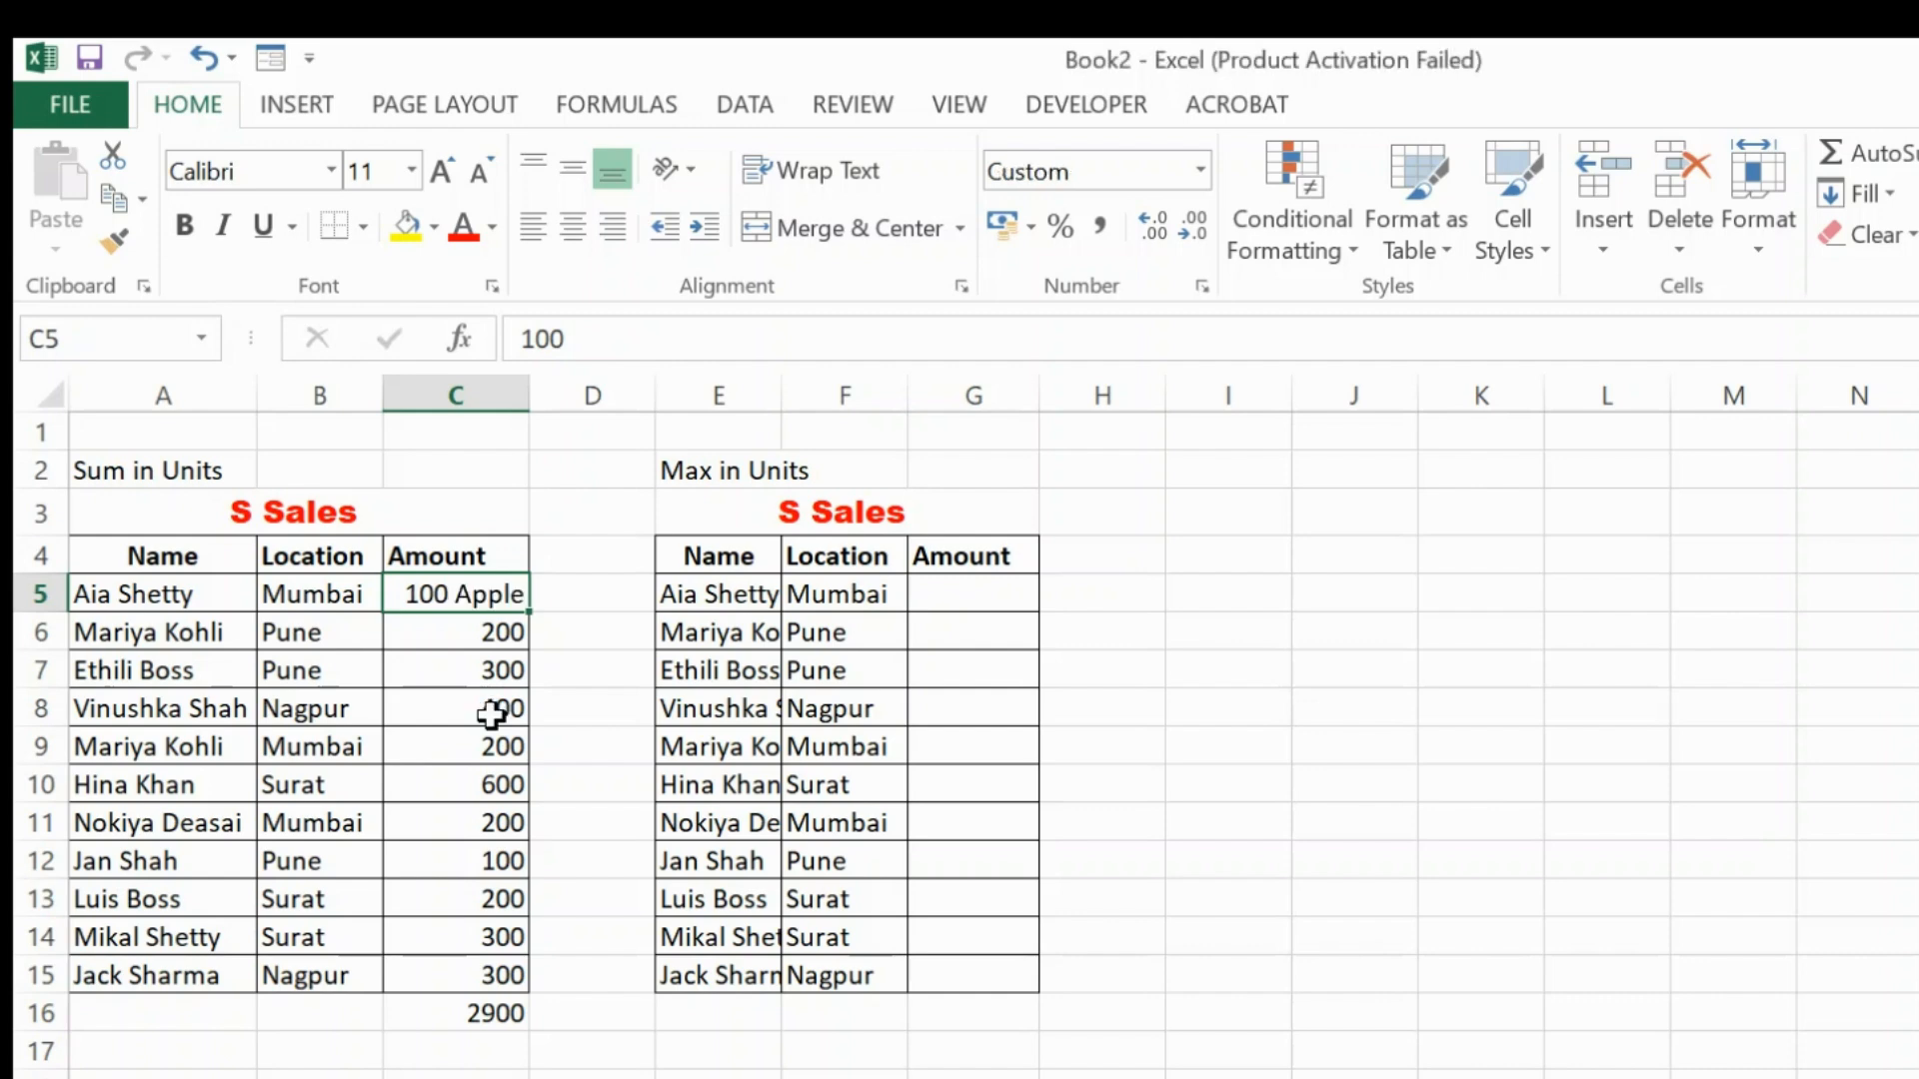
pyautogui.moveTo(532, 611); pyautogui.dragTo(446, 976)
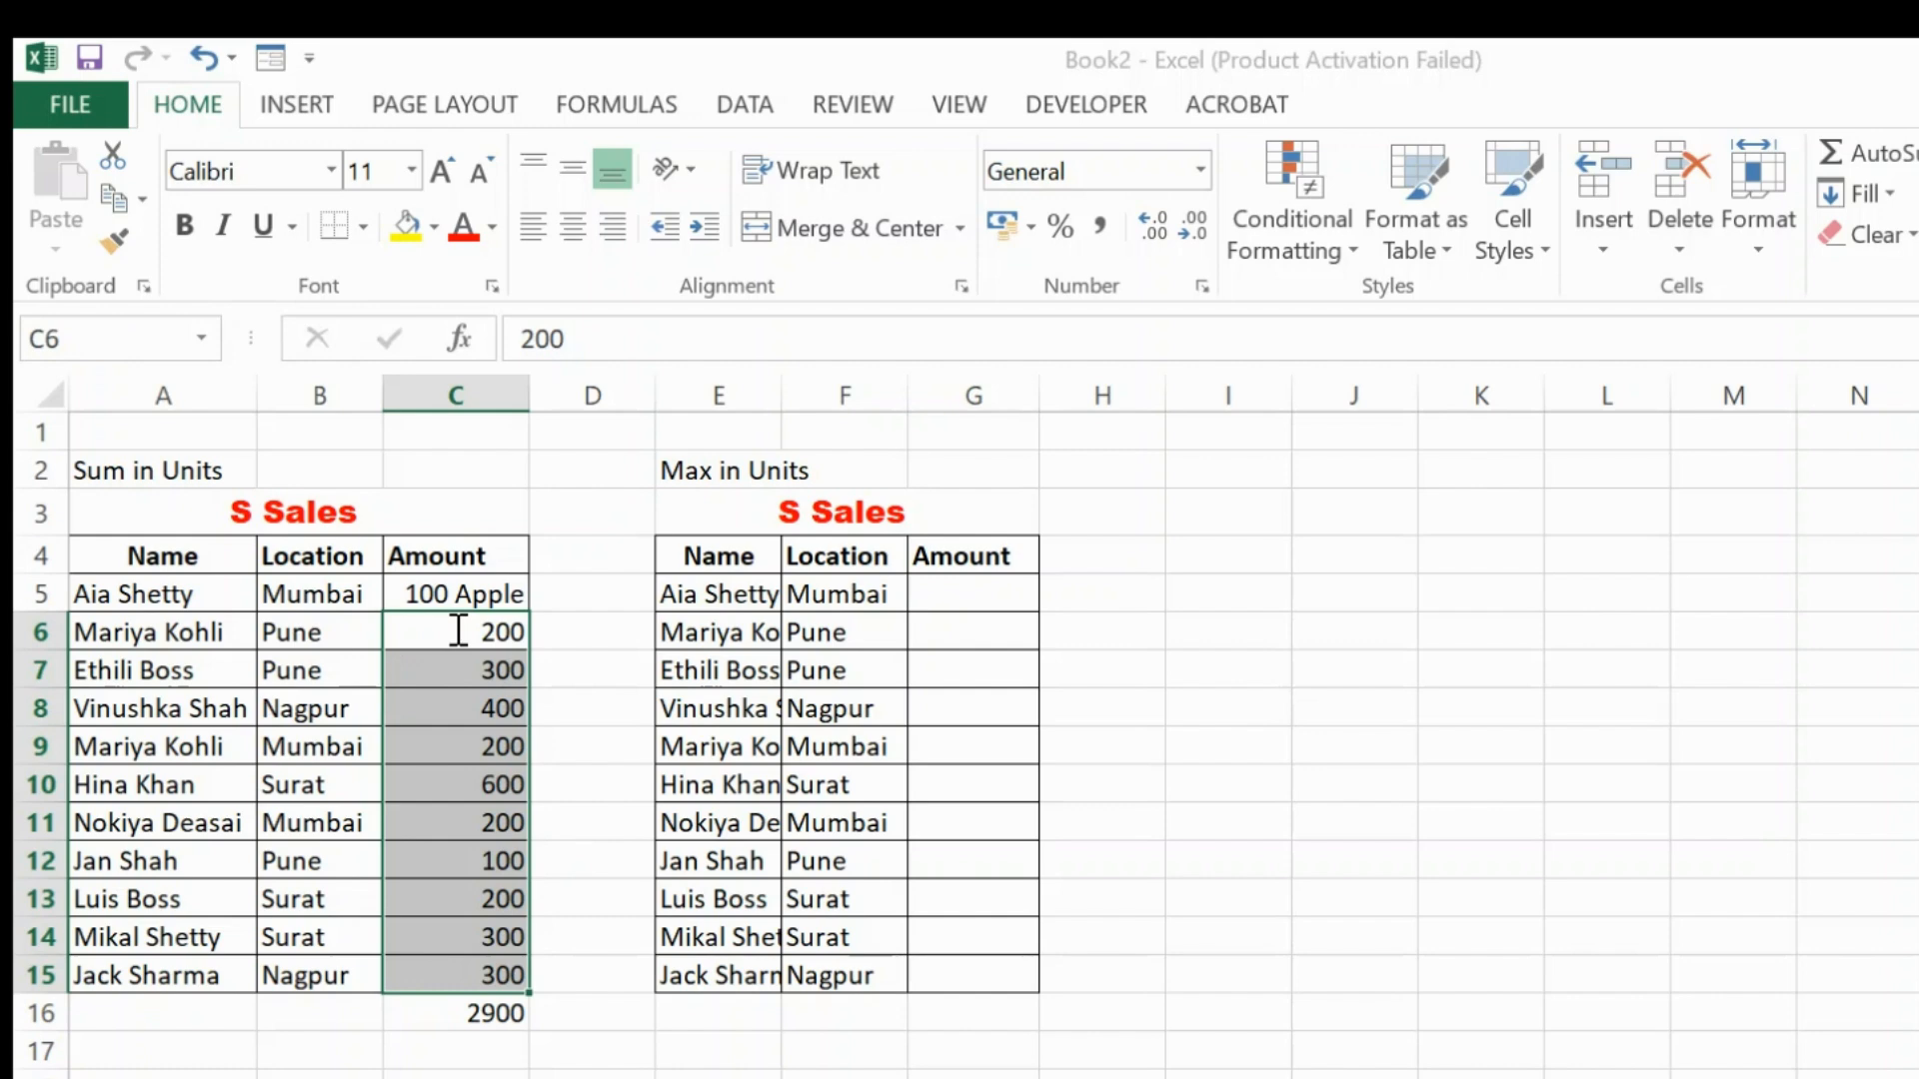
pyautogui.press('Return')
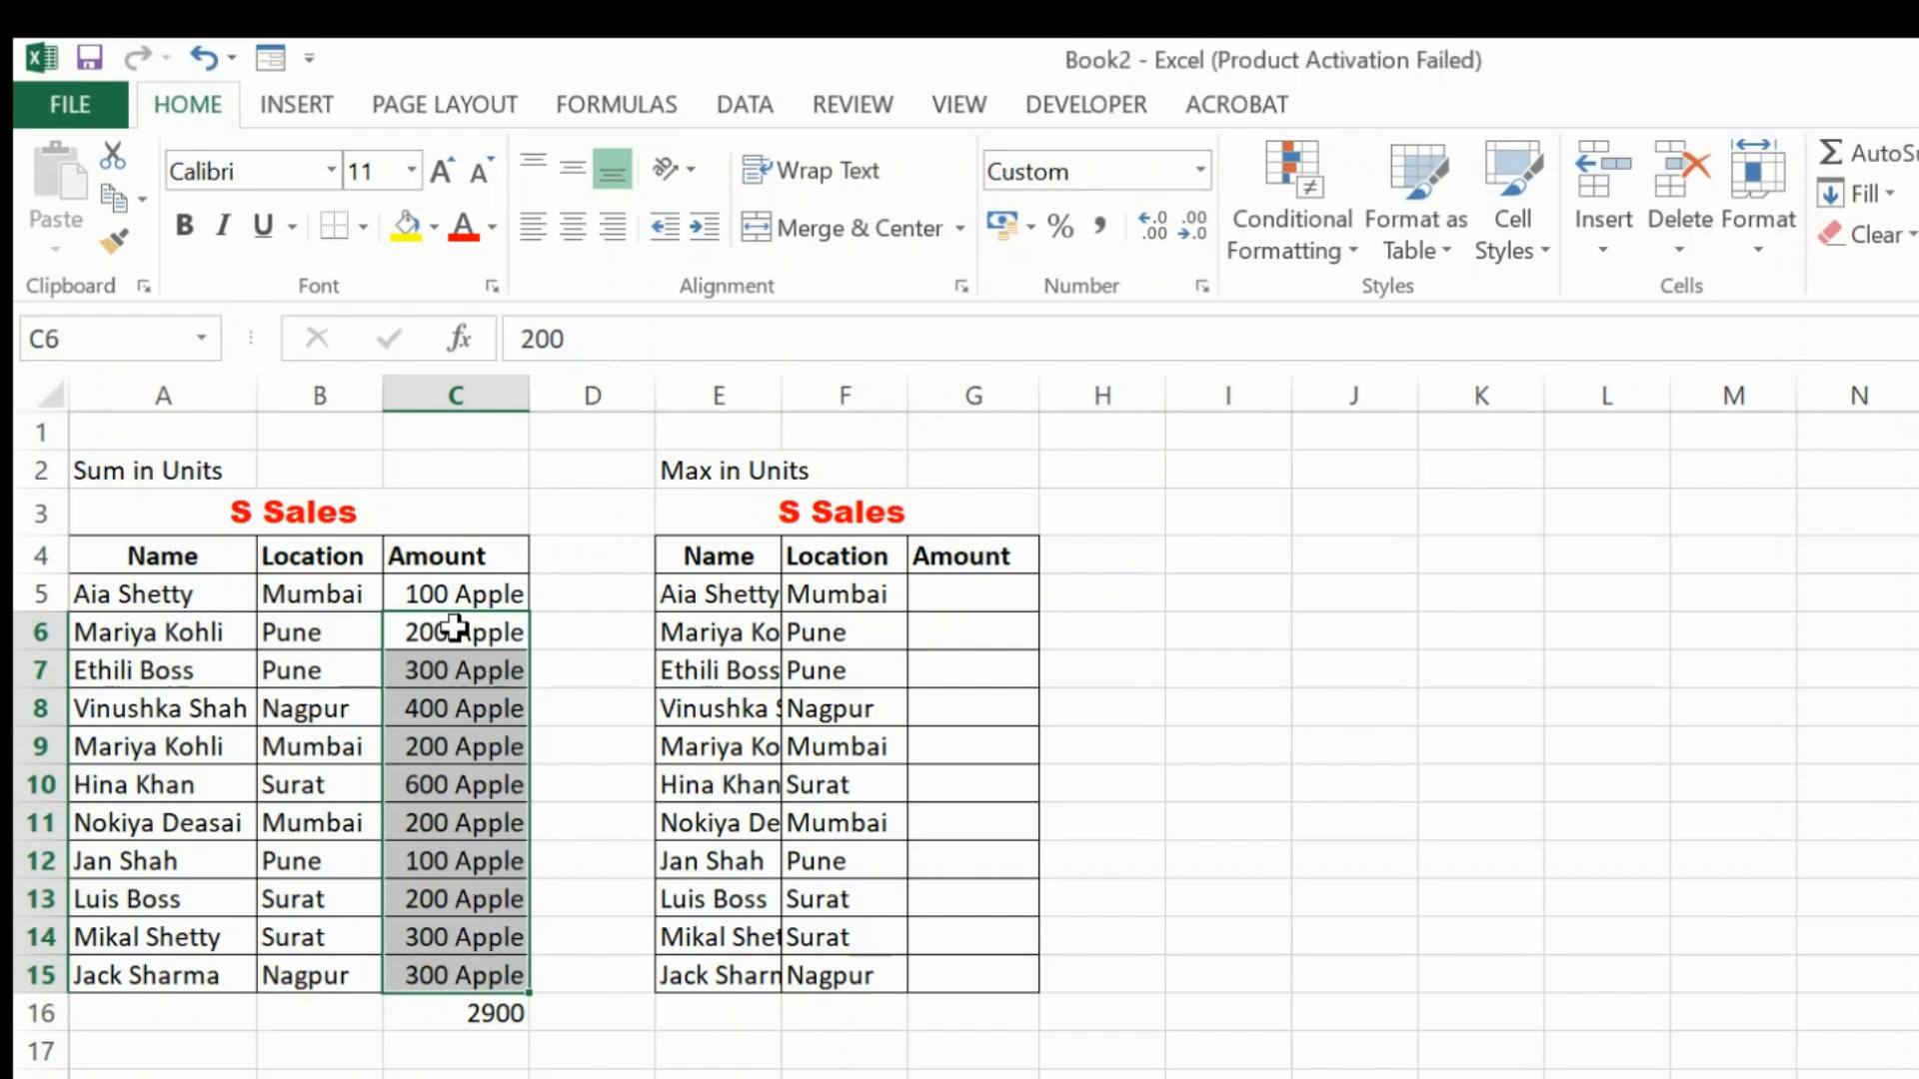
# - Change the sales amount in C10 to 800
pyautogui.click(460, 1014)
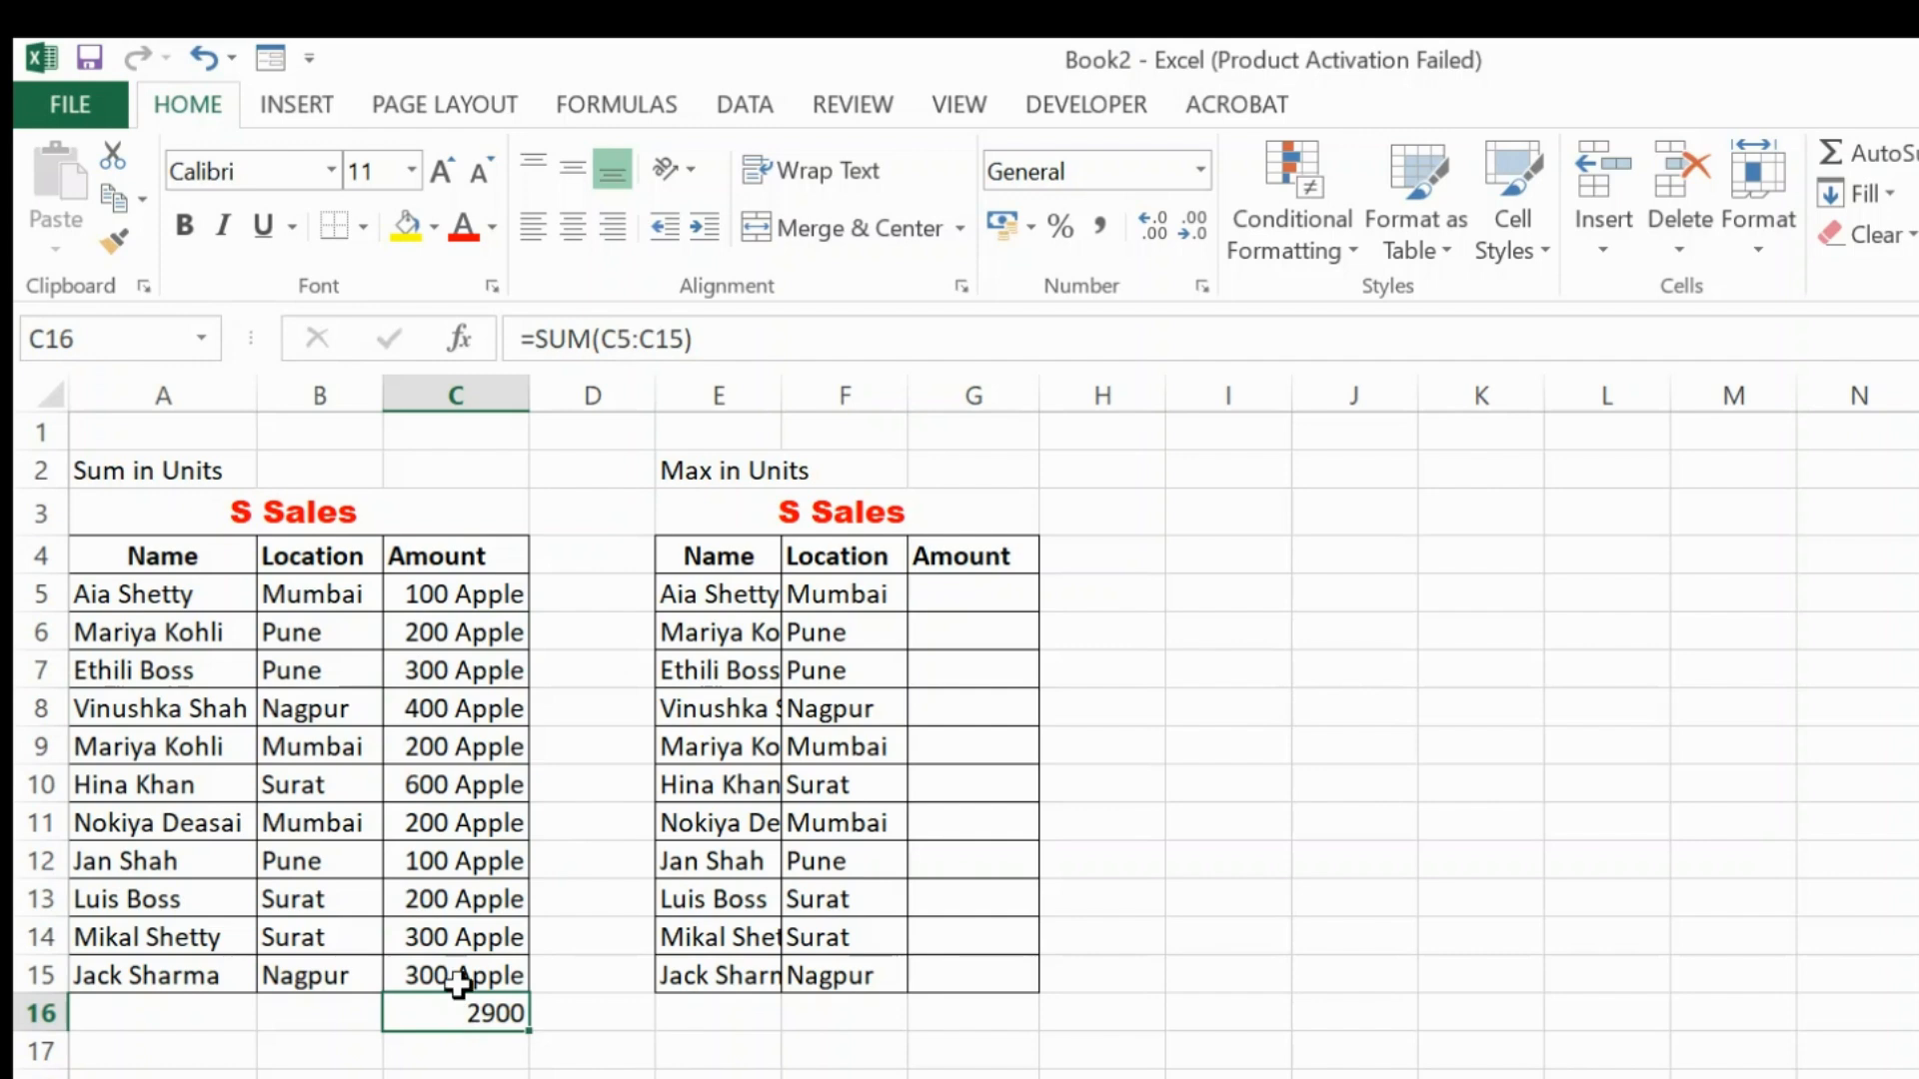
pyautogui.click(440, 793)
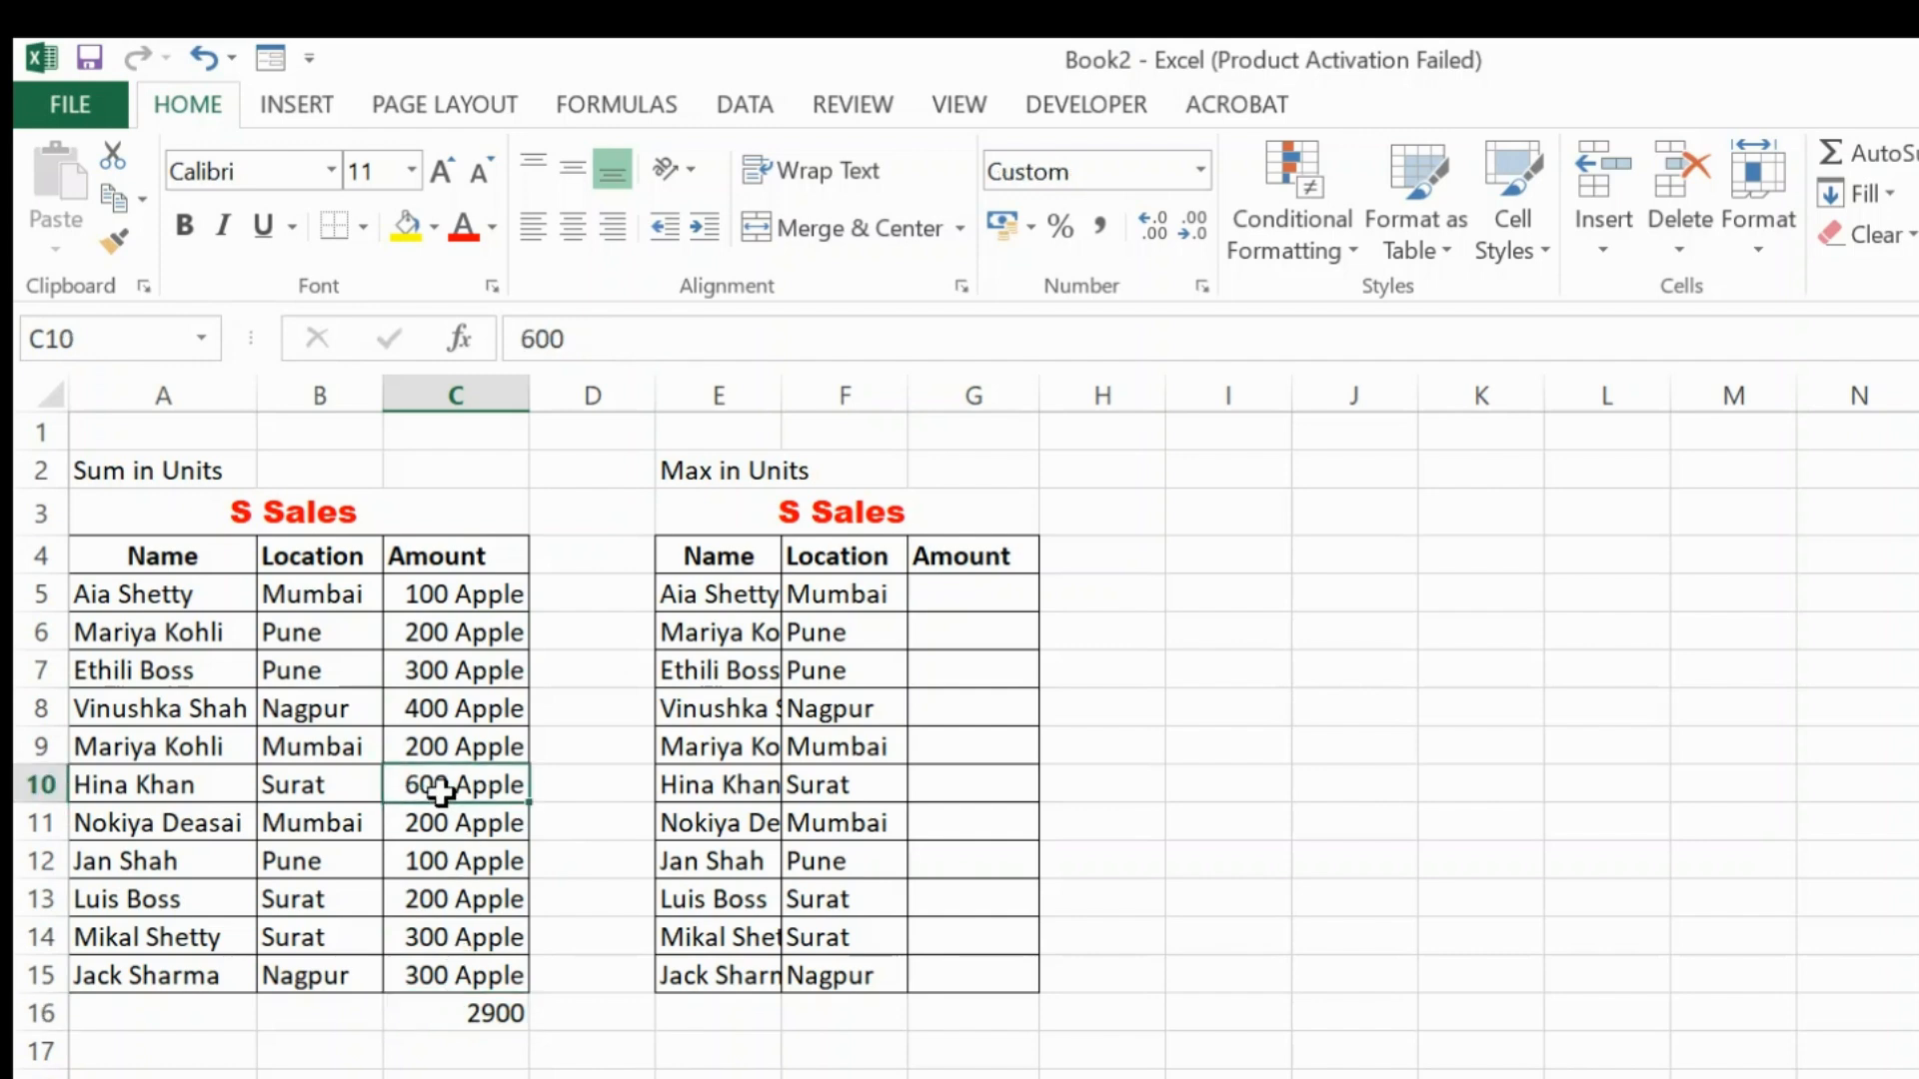
pyautogui.doubleClick(428, 787)
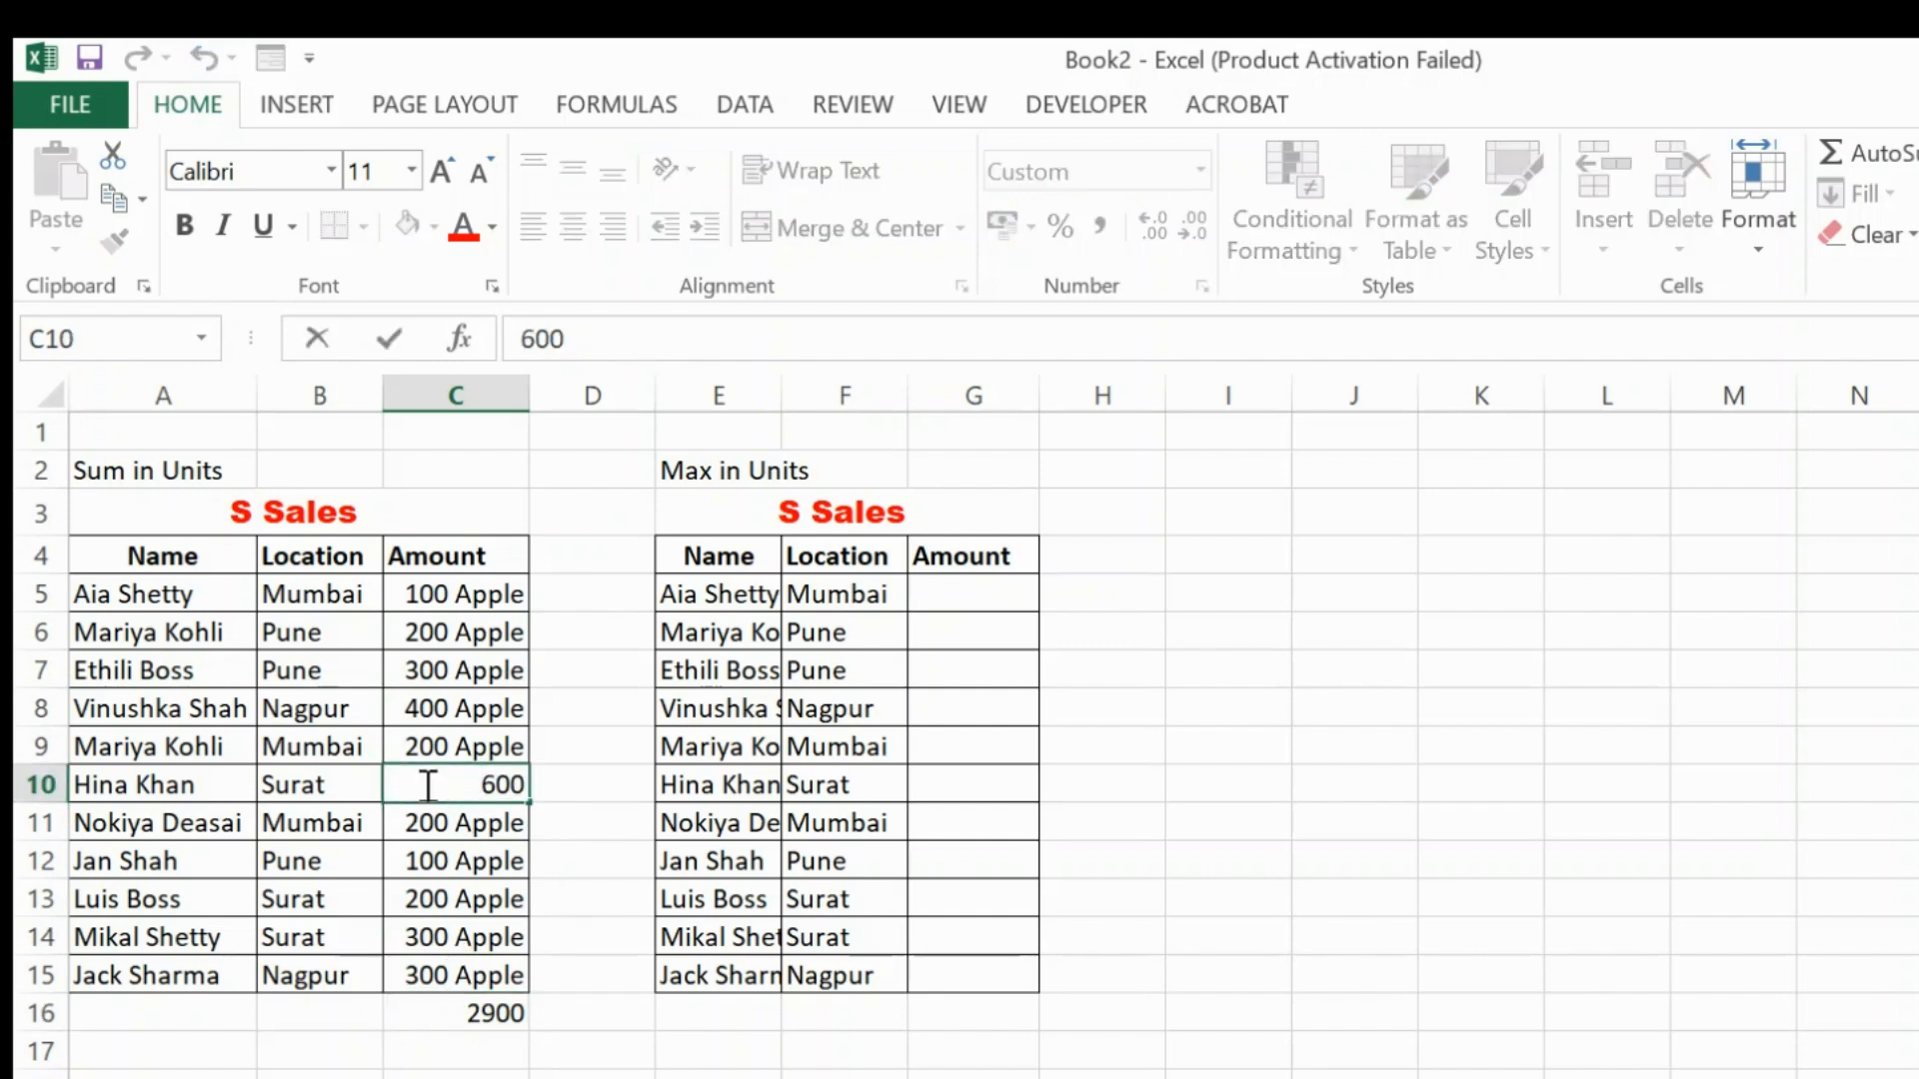
pyautogui.press('Delete')
pyautogui.write('8')
pyautogui.press('Return')
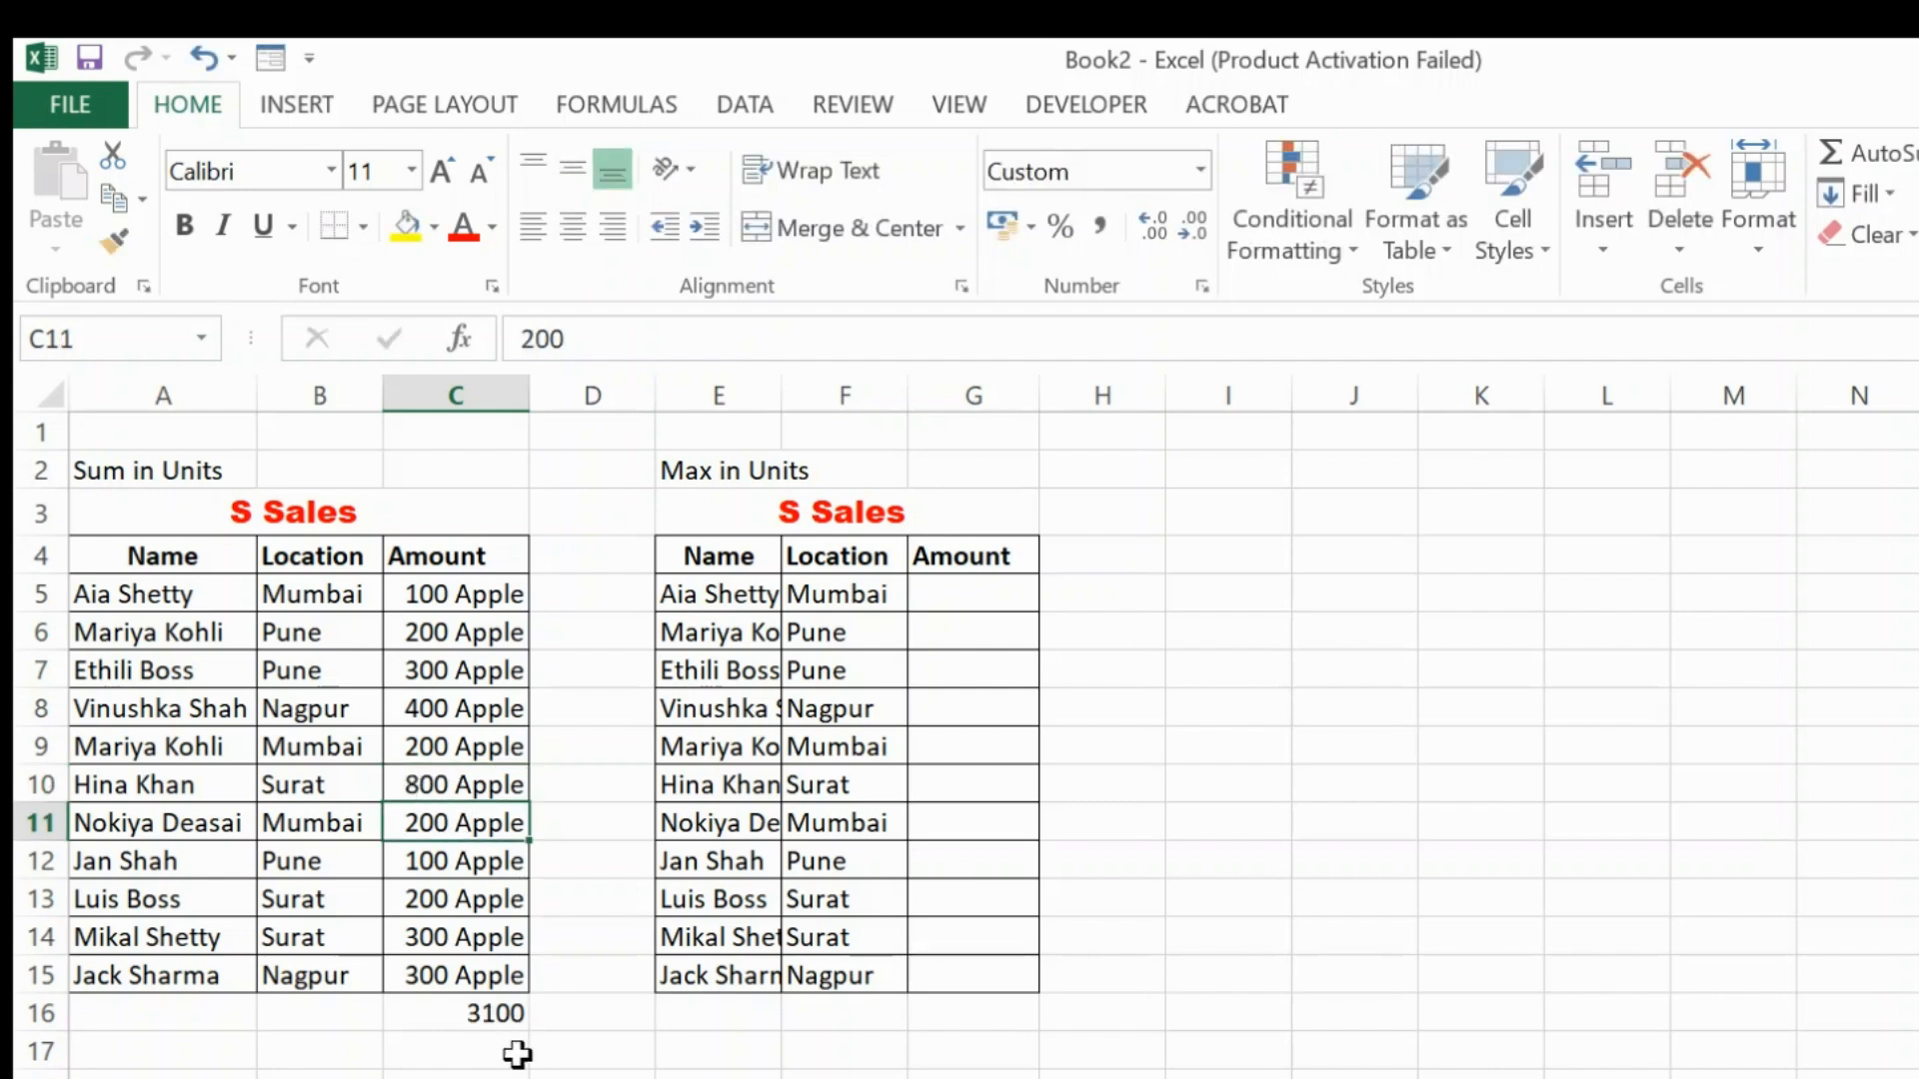
# - Copy the apple amounts in C5:C15 into the Max in Units table's Amount column, G5:G15
pyautogui.moveTo(461, 597); pyautogui.dragTo(462, 962)
pyautogui.hotkey('ctrl', 'c')
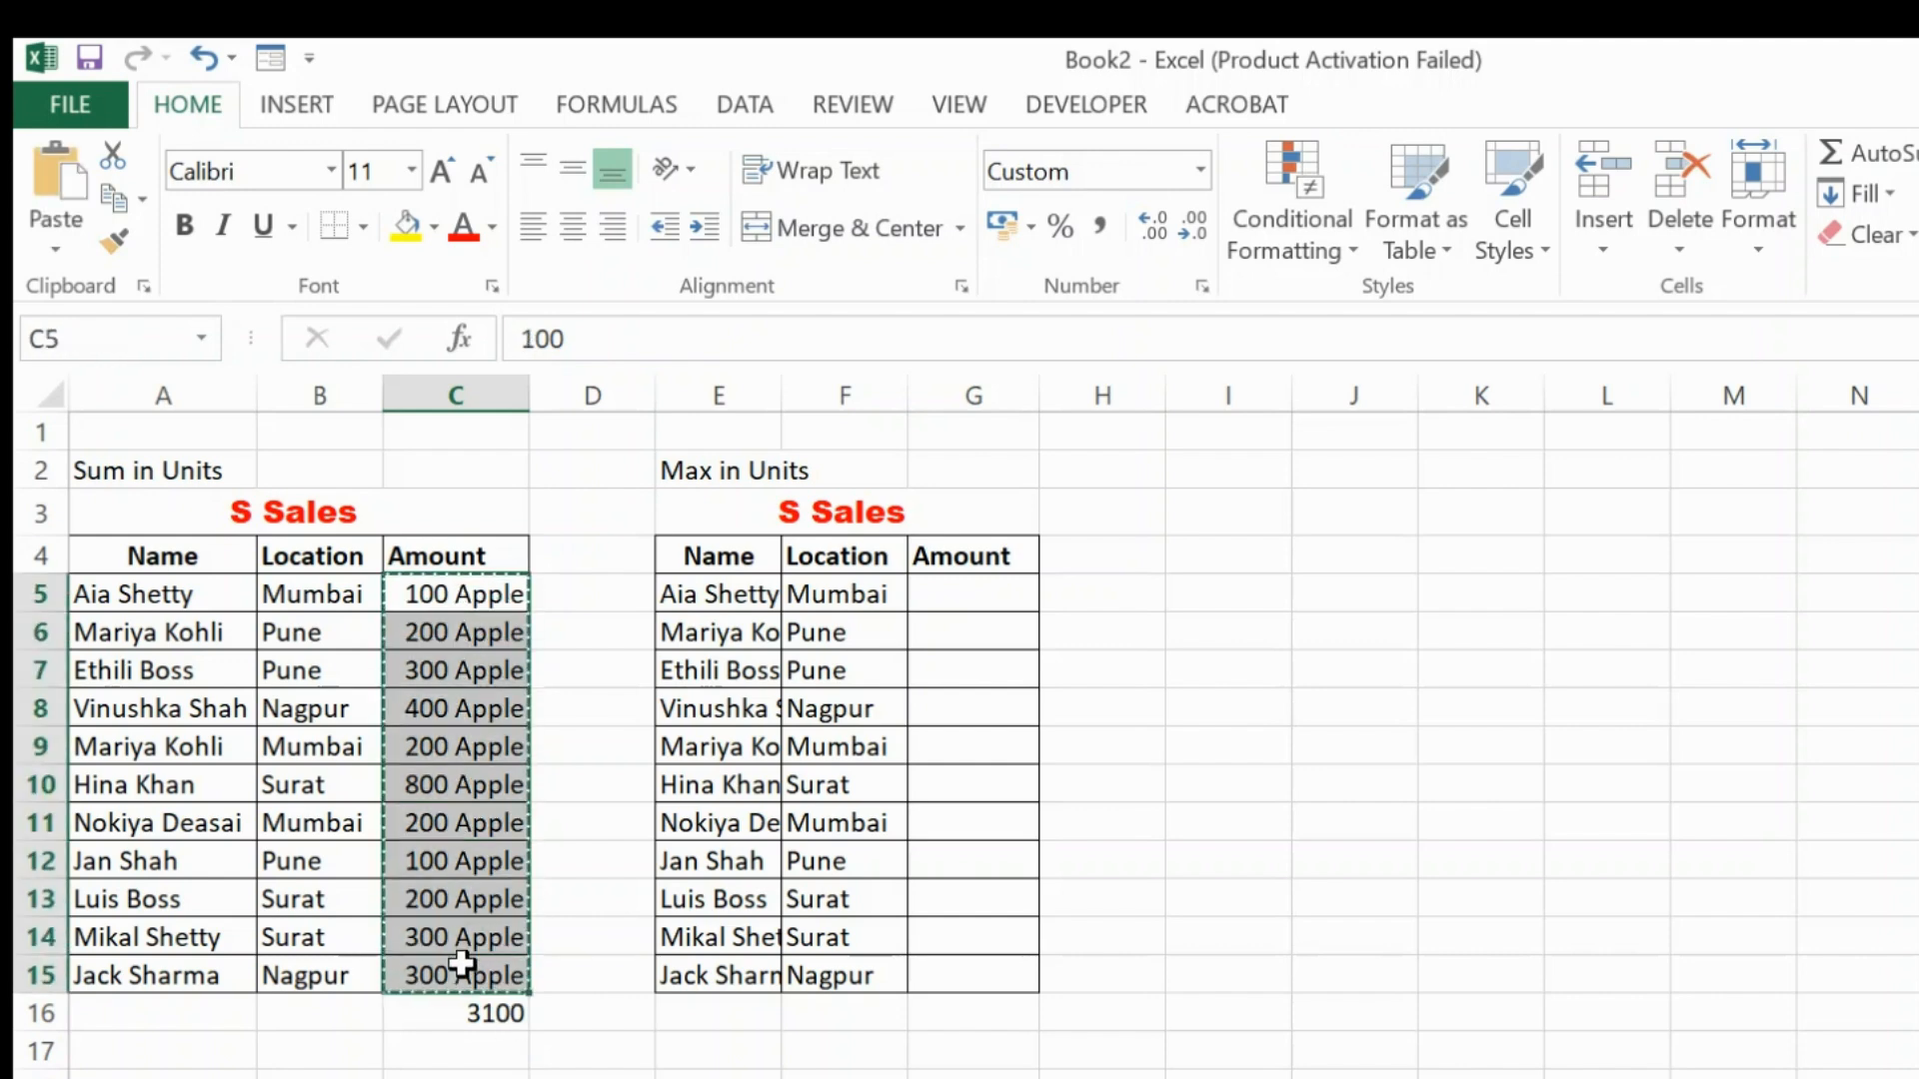
pyautogui.click(987, 592)
pyautogui.press('Return')
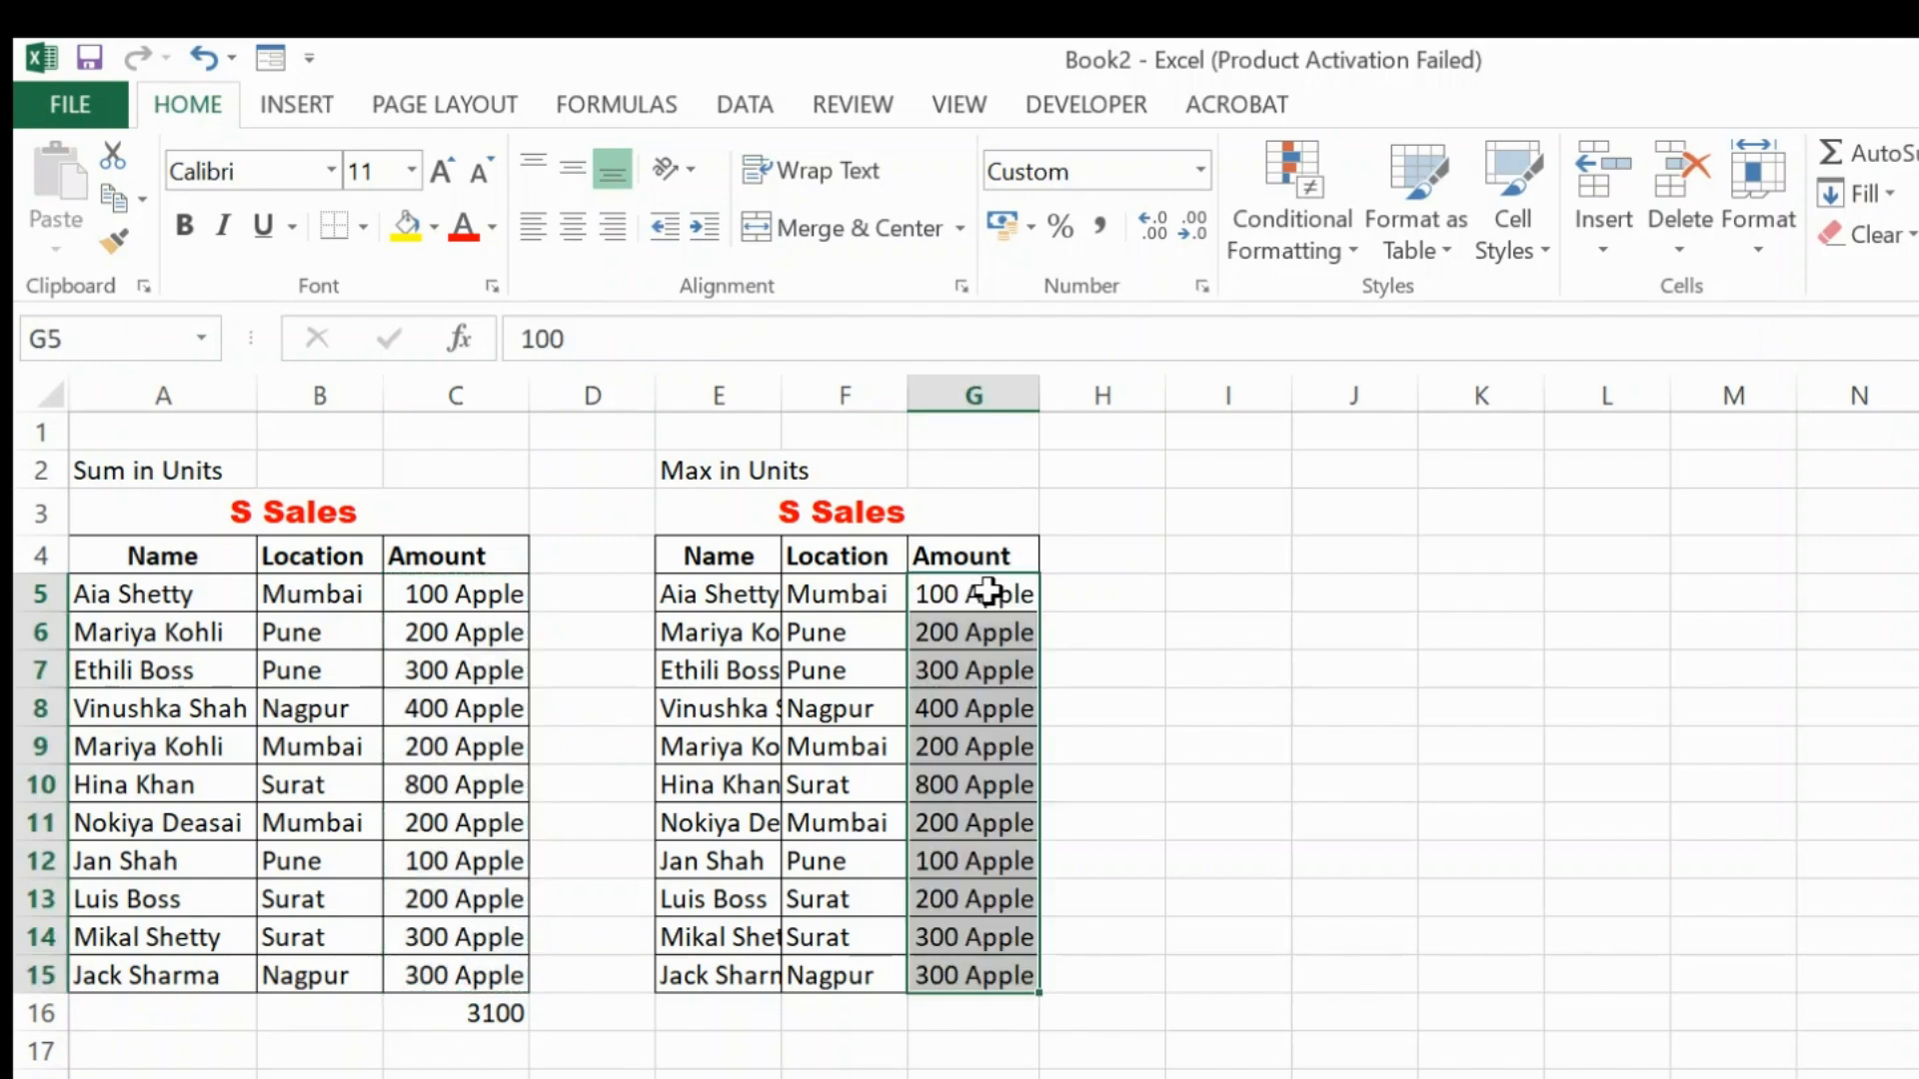
# - Find the largest apple amount in G16 with the formula =MAX(G5:G15)
pyautogui.click(969, 1014)
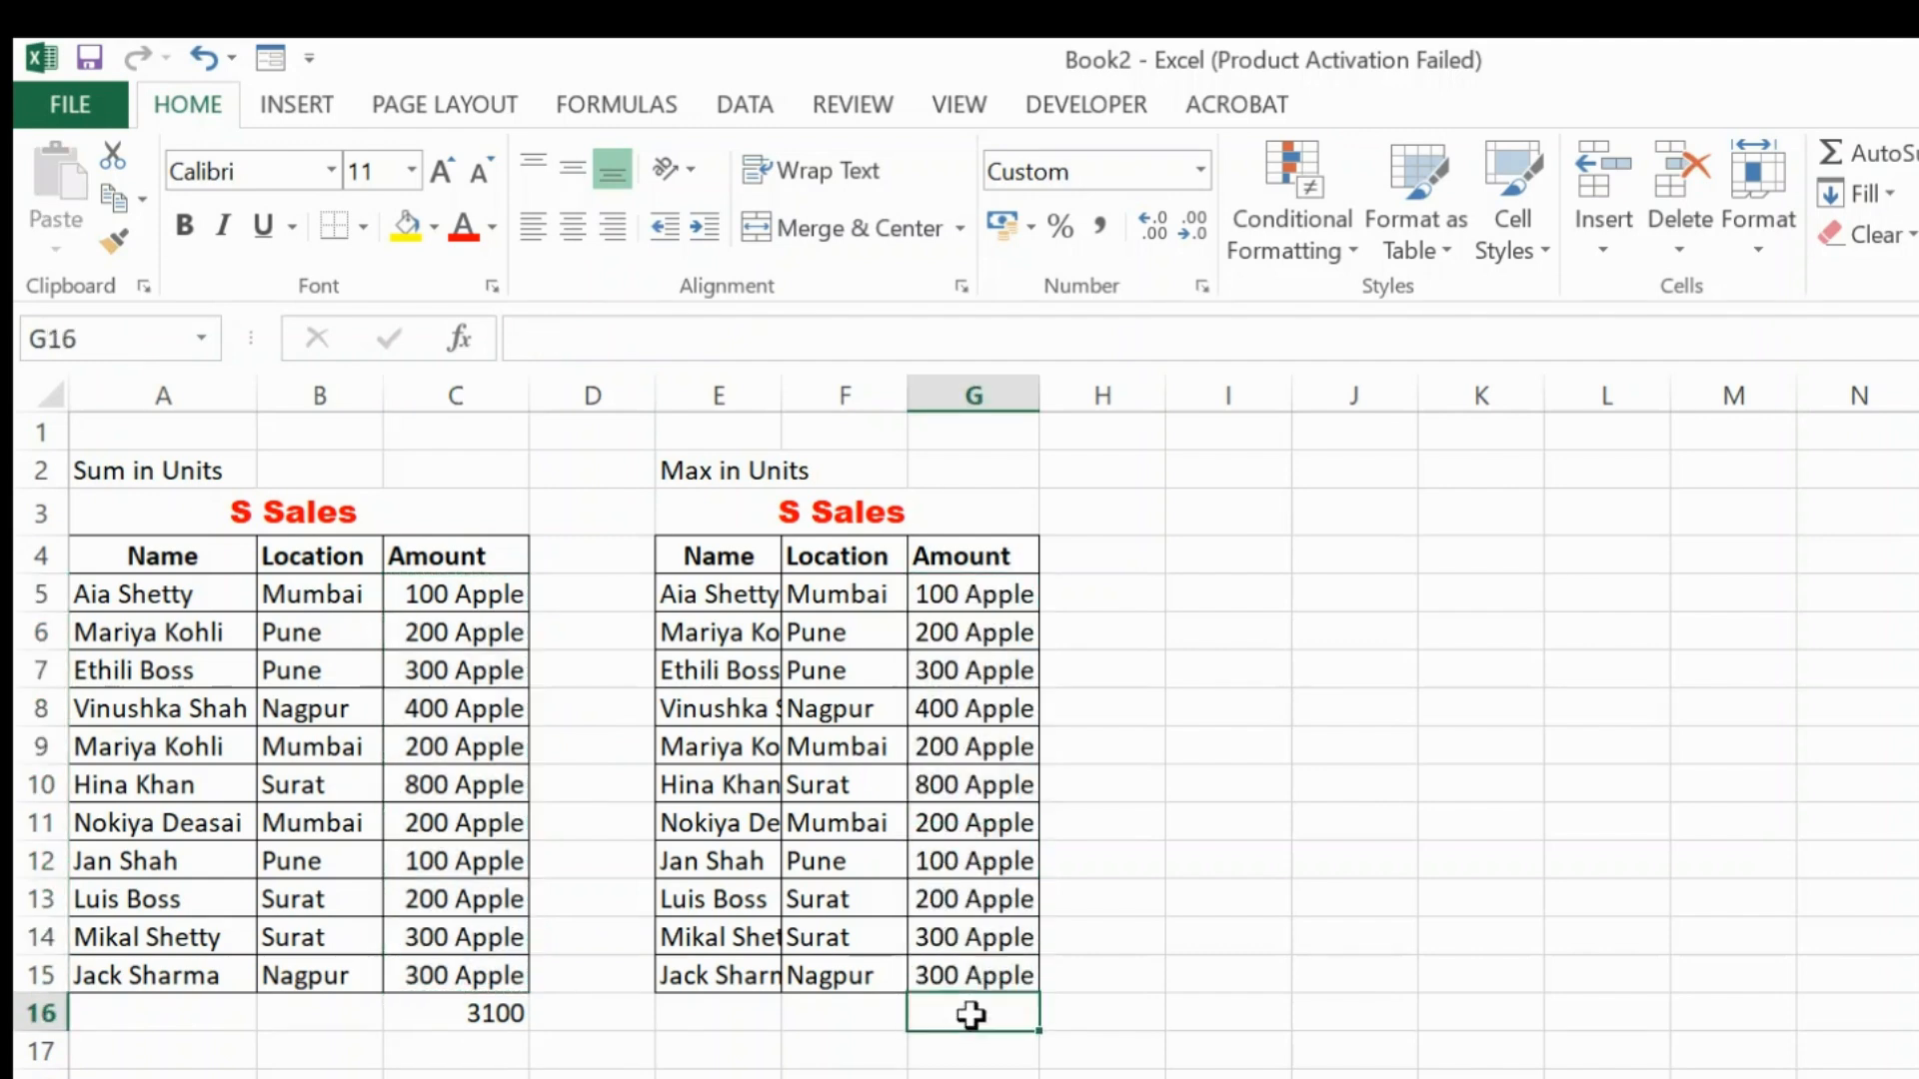
pyautogui.write('=m')
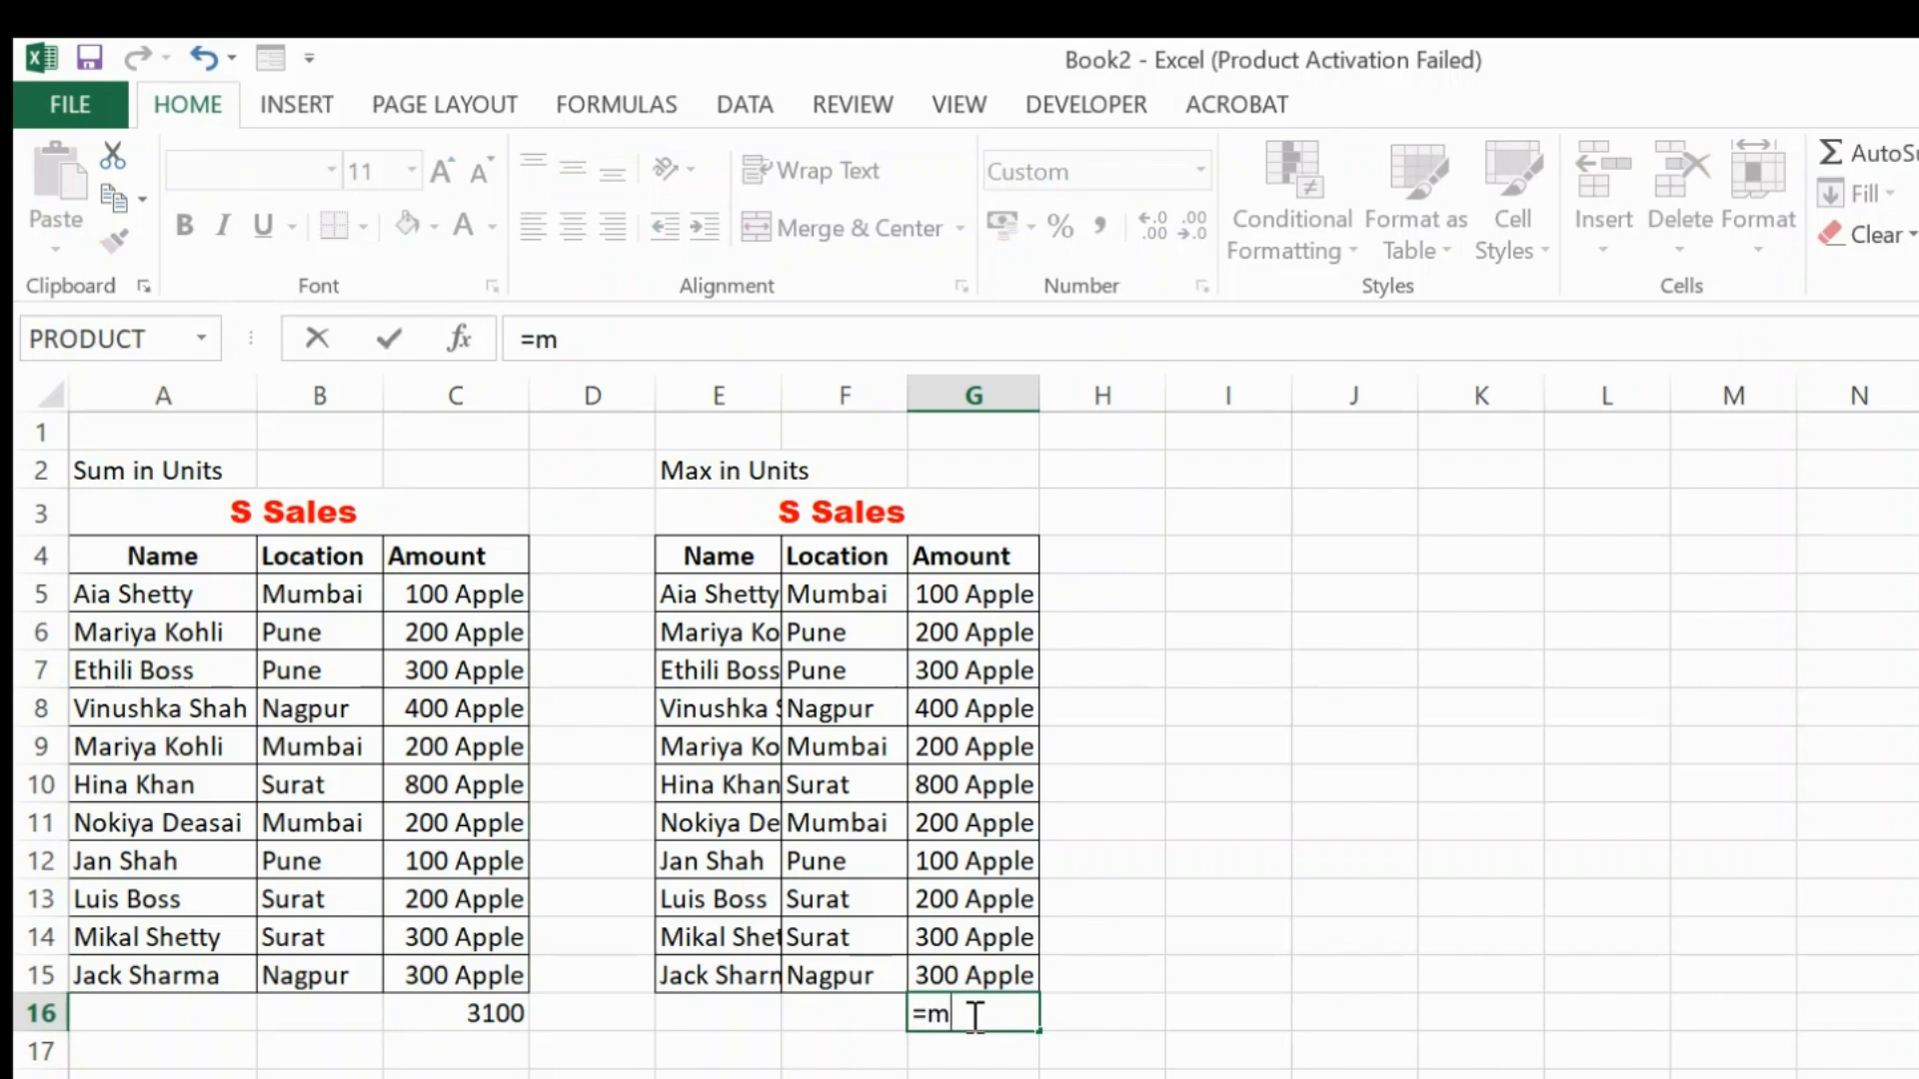
pyautogui.write('ax(')
pyautogui.press('Up')
pyautogui.hotkey('shift', 'Up')
pyautogui.hotkey('shift', 'Up')
pyautogui.hotkey('shift', 'Up')
pyautogui.hotkey('shift', 'Up')
pyautogui.hotkey('shift', 'Up')
pyautogui.hotkey('shift', 'Up')
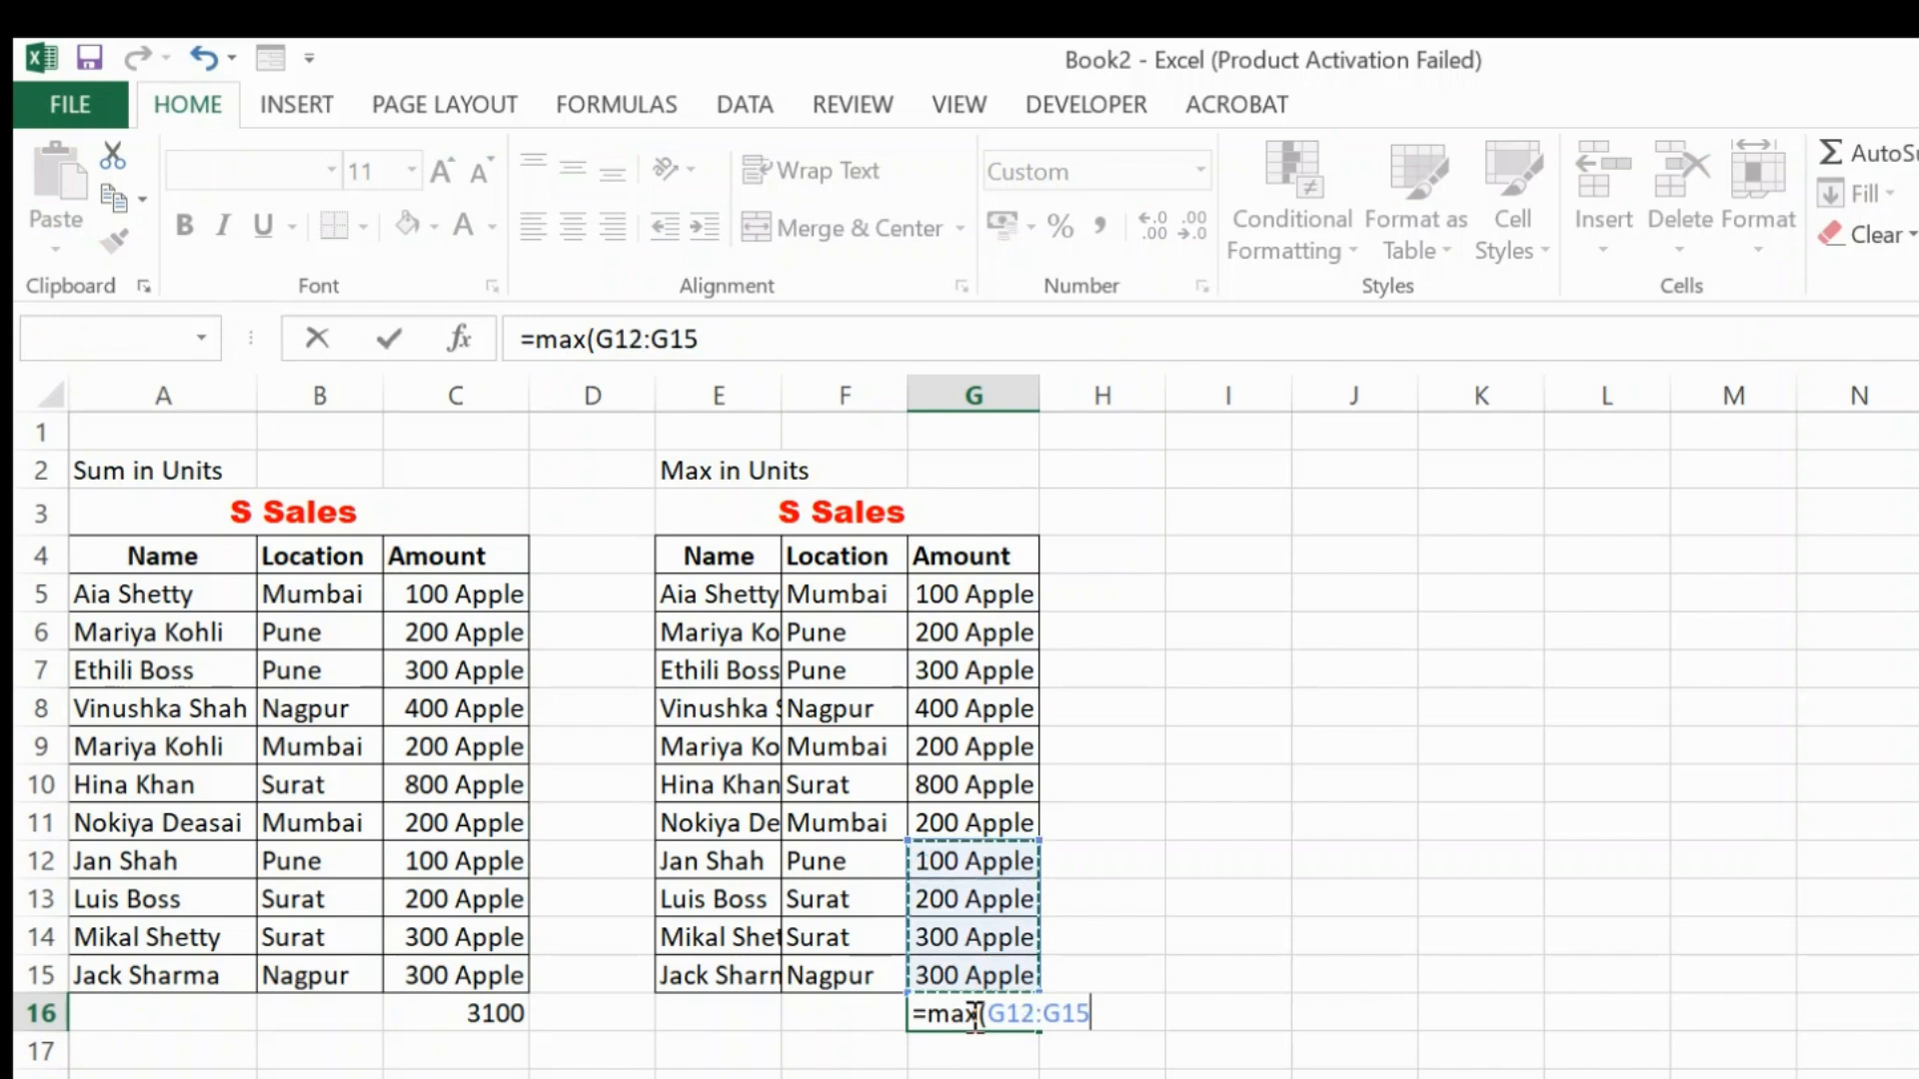
pyautogui.hotkey('shift', 'Up')
pyautogui.hotkey('shift', 'Up')
pyautogui.hotkey('shift', 'Up')
pyautogui.hotkey('shift', 'Up')
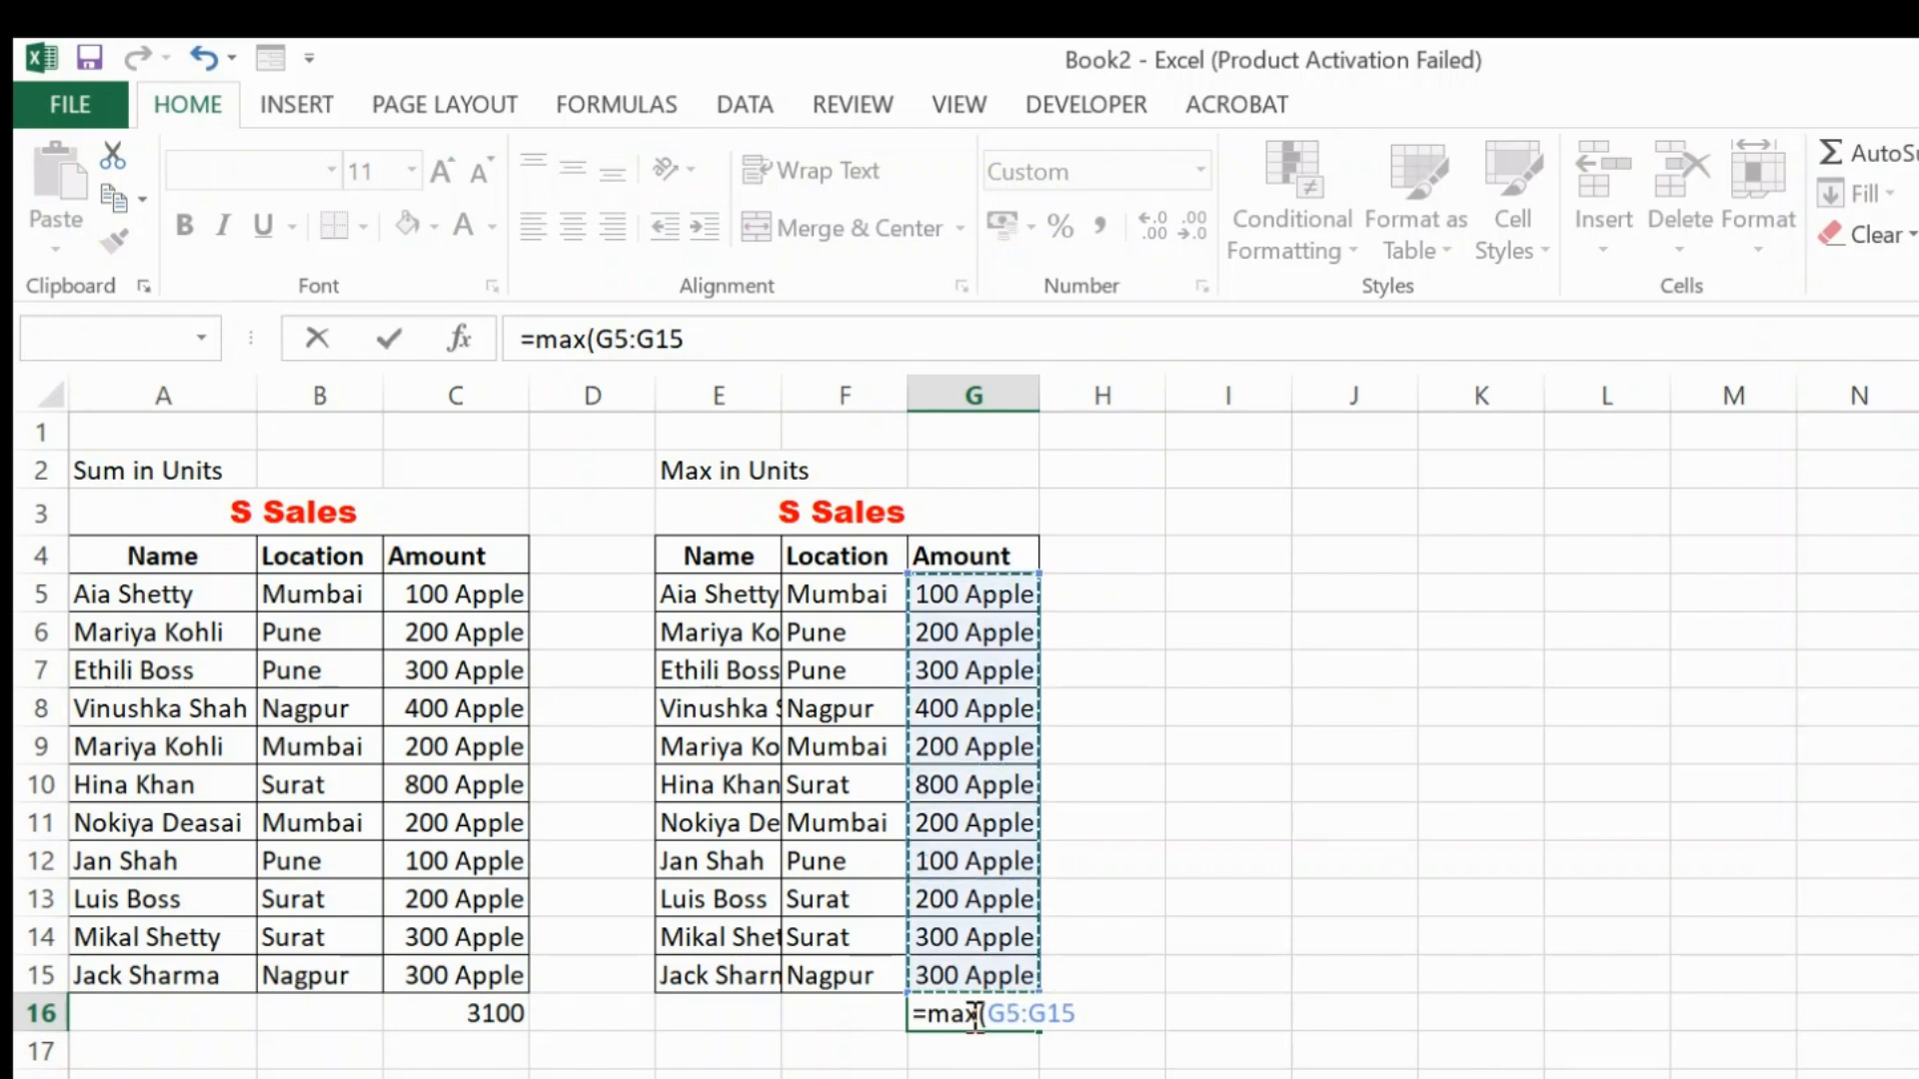
pyautogui.press('Return')
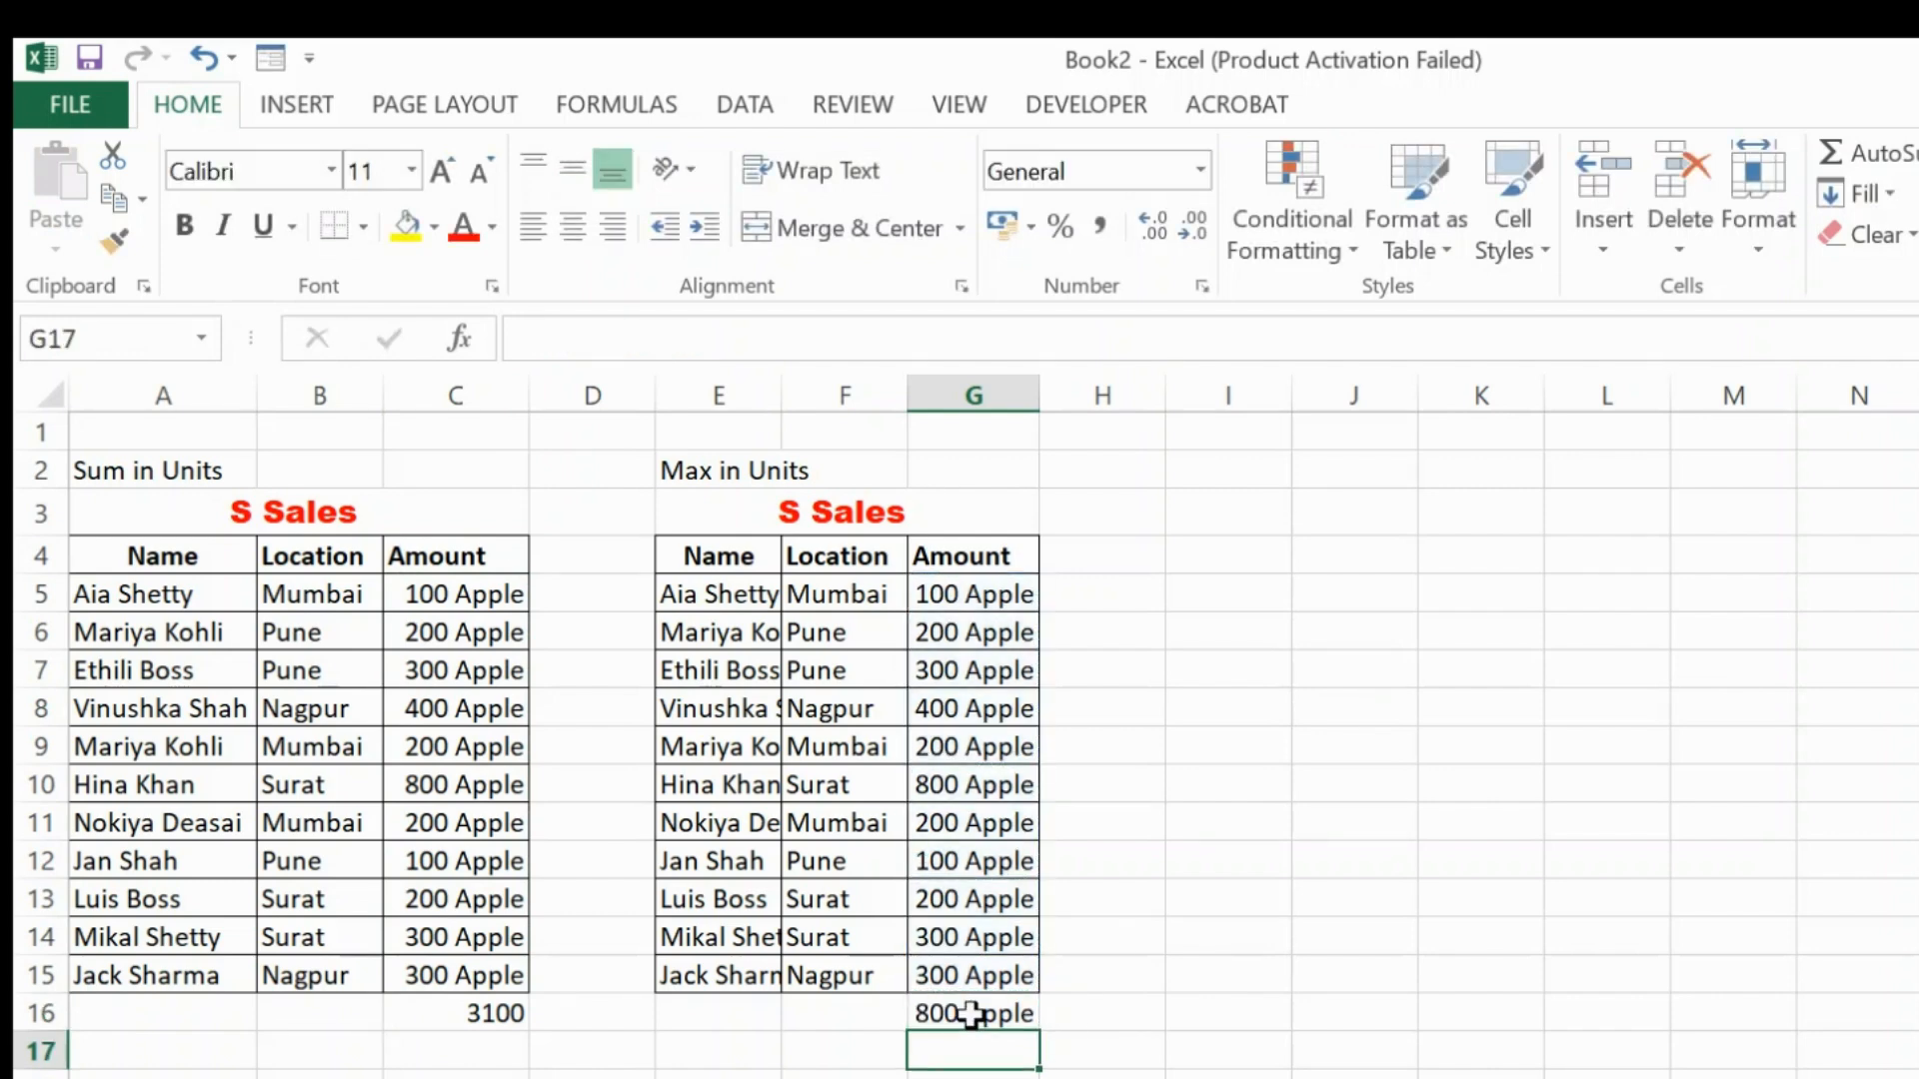
# - Enter the heading Min in Units in cell I2
pyautogui.click(1196, 470)
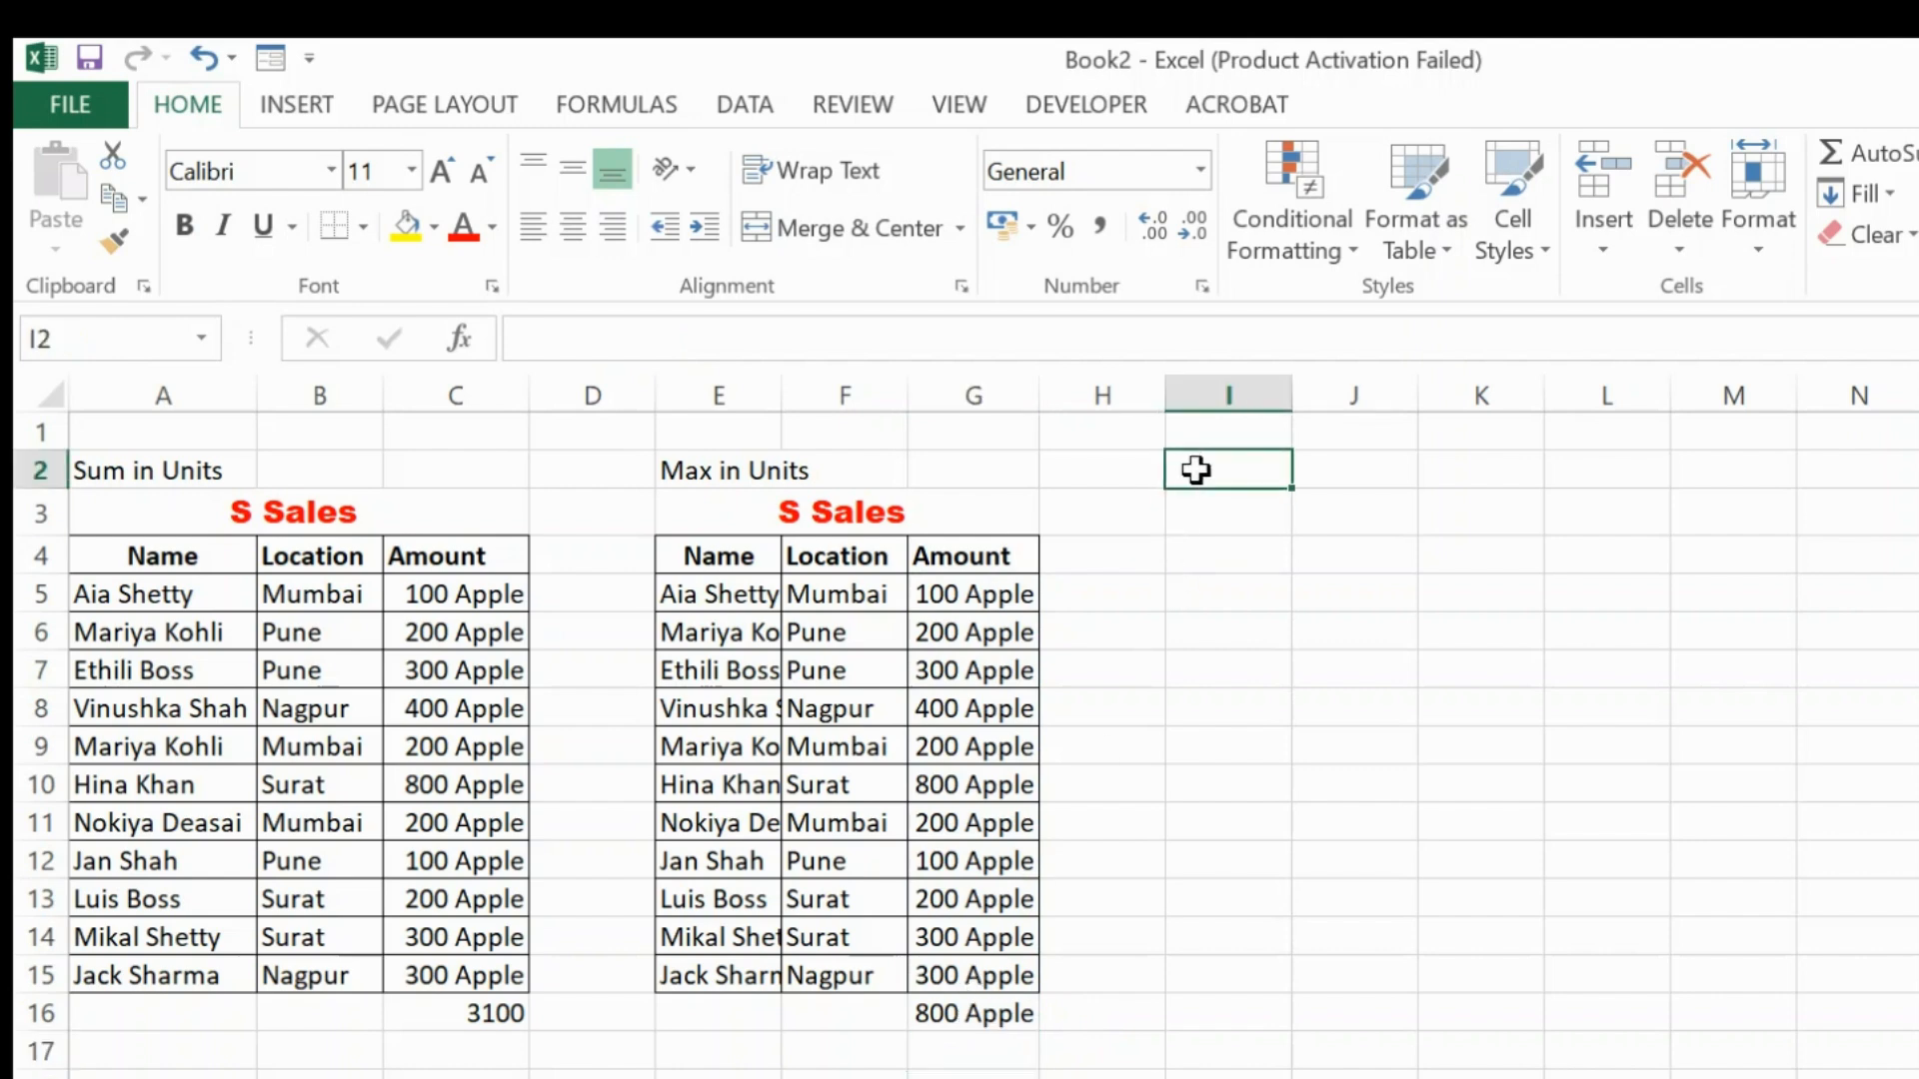
pyautogui.write('Ma')
pyautogui.press('BackSpace')
pyautogui.write('in in Uni')
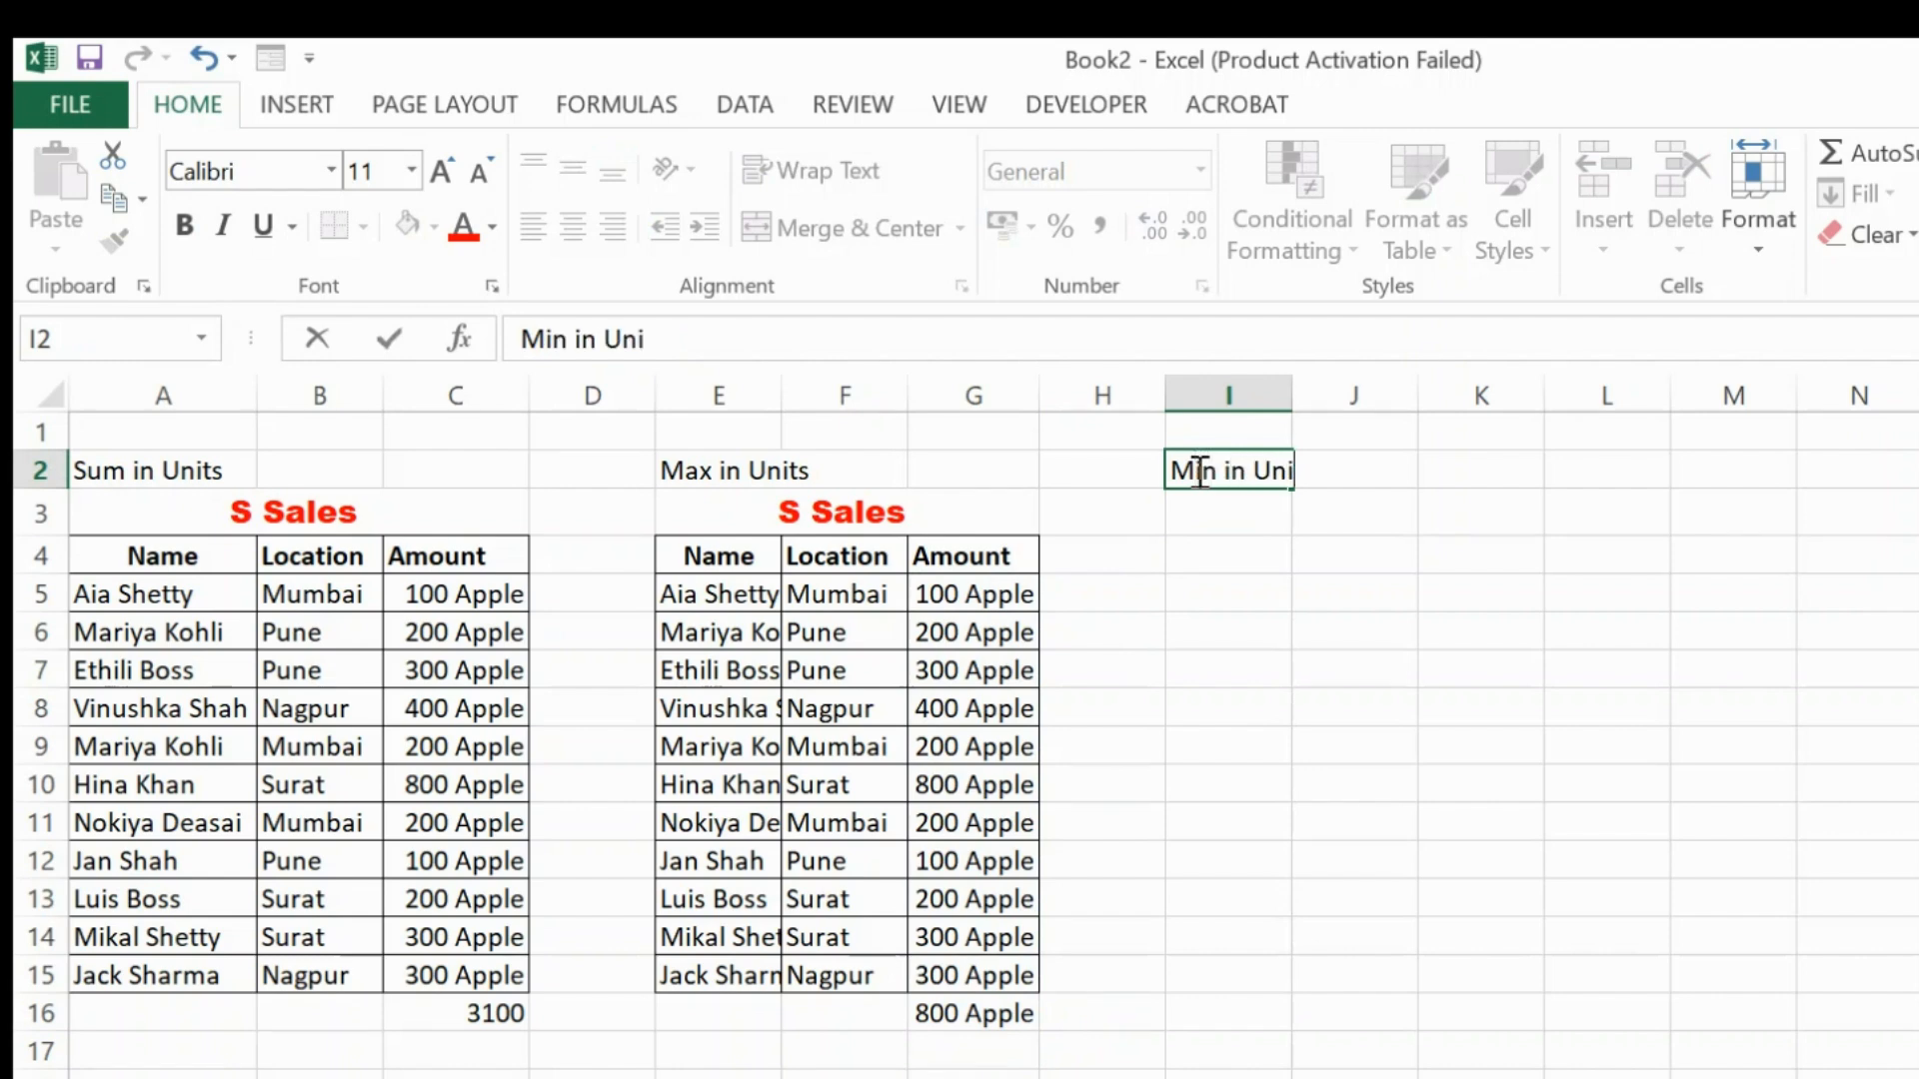
pyautogui.write('ts')
pyautogui.press('Return')
# - Copy the sales table E3:G15 to I3 and autofit column K to show its amounts
pyautogui.moveTo(861, 509); pyautogui.dragTo(874, 971)
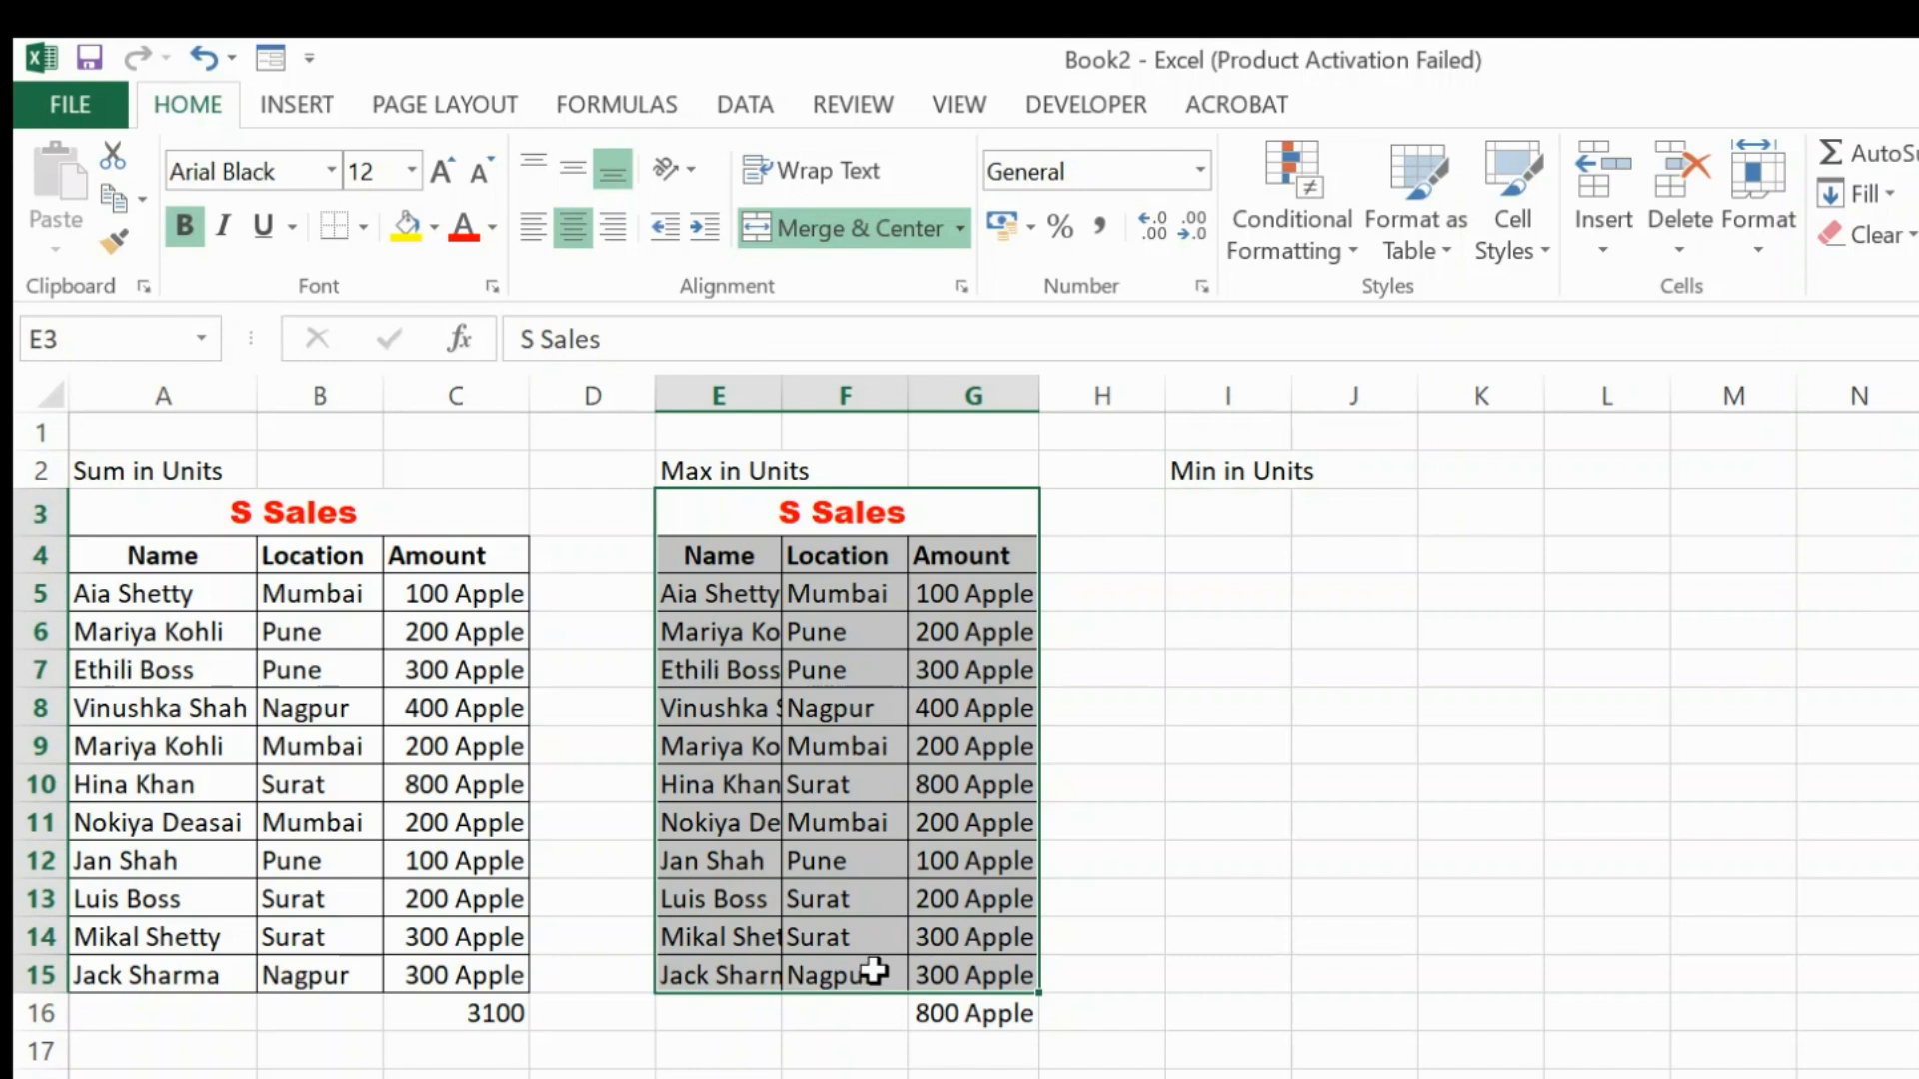
pyautogui.hotkey('ctrl', 'c')
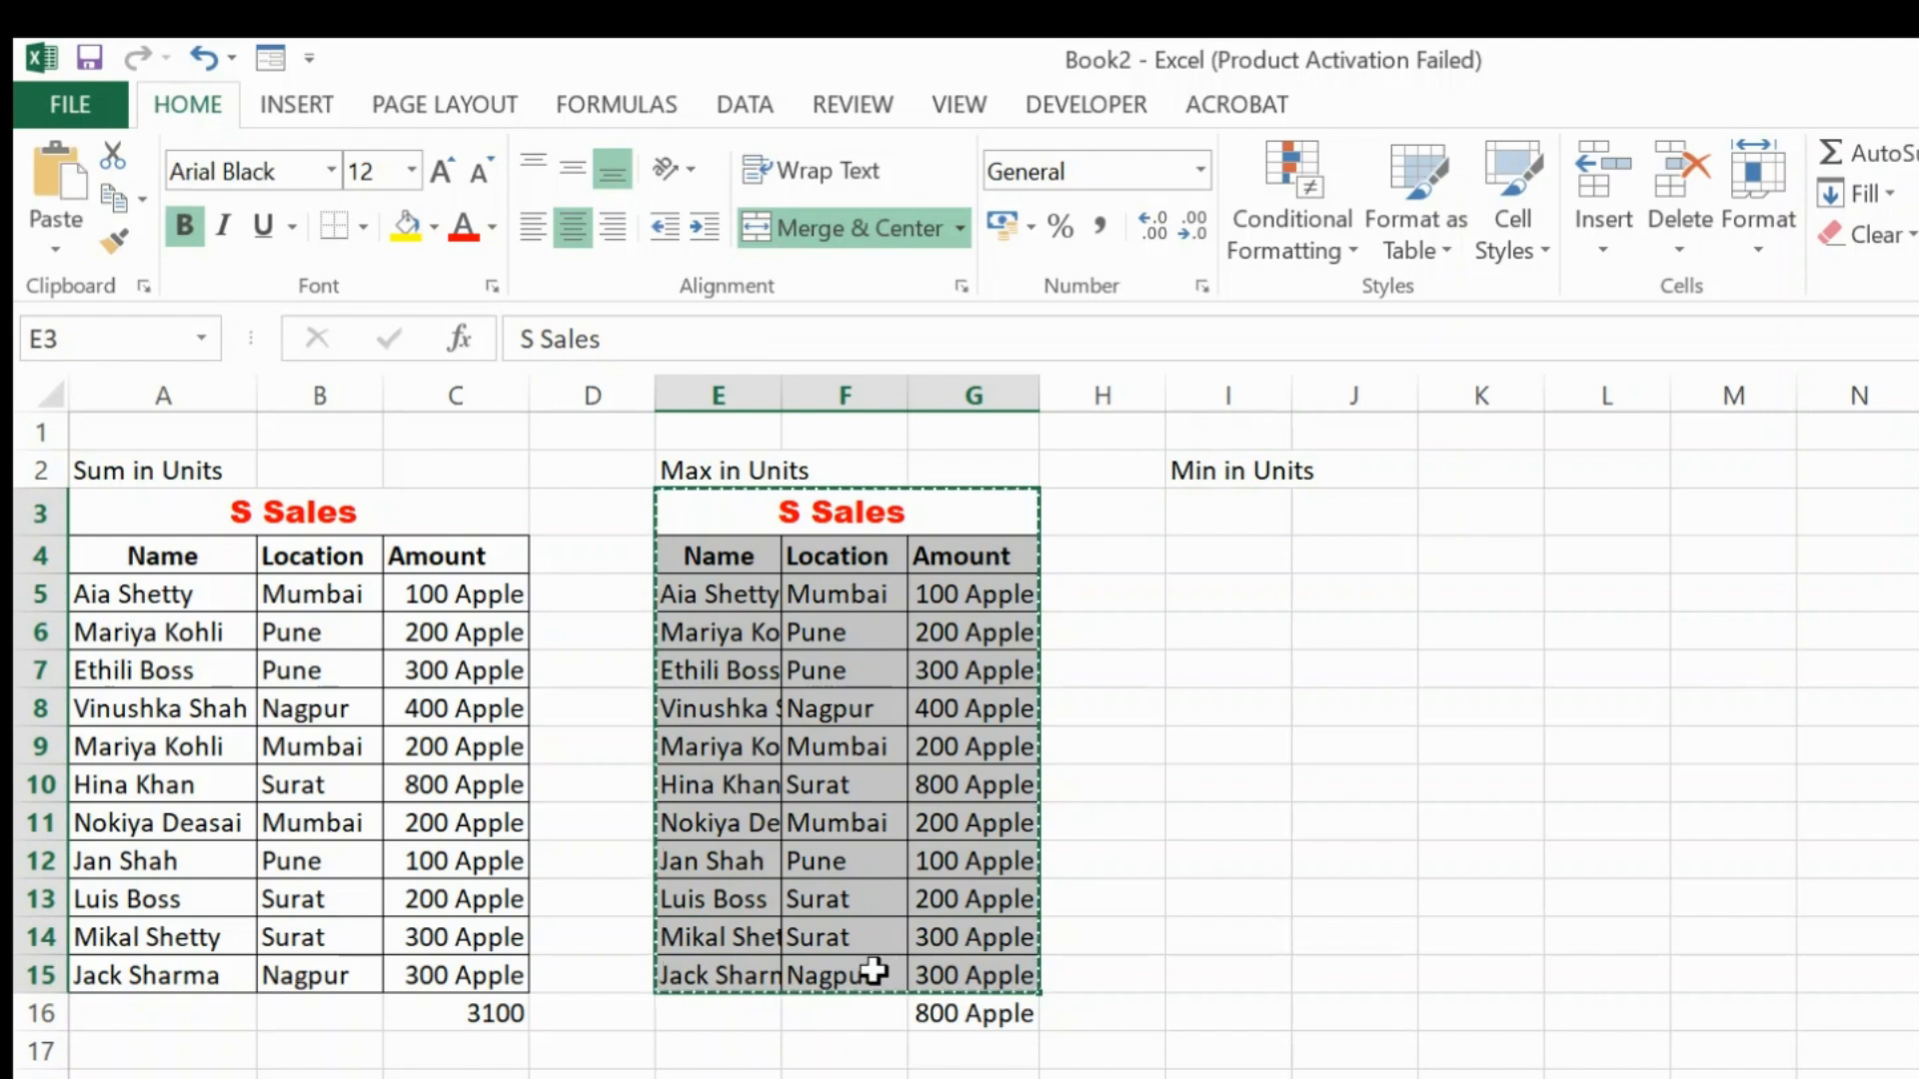
pyautogui.click(1235, 514)
pyautogui.hotkey('ctrl', 'v')
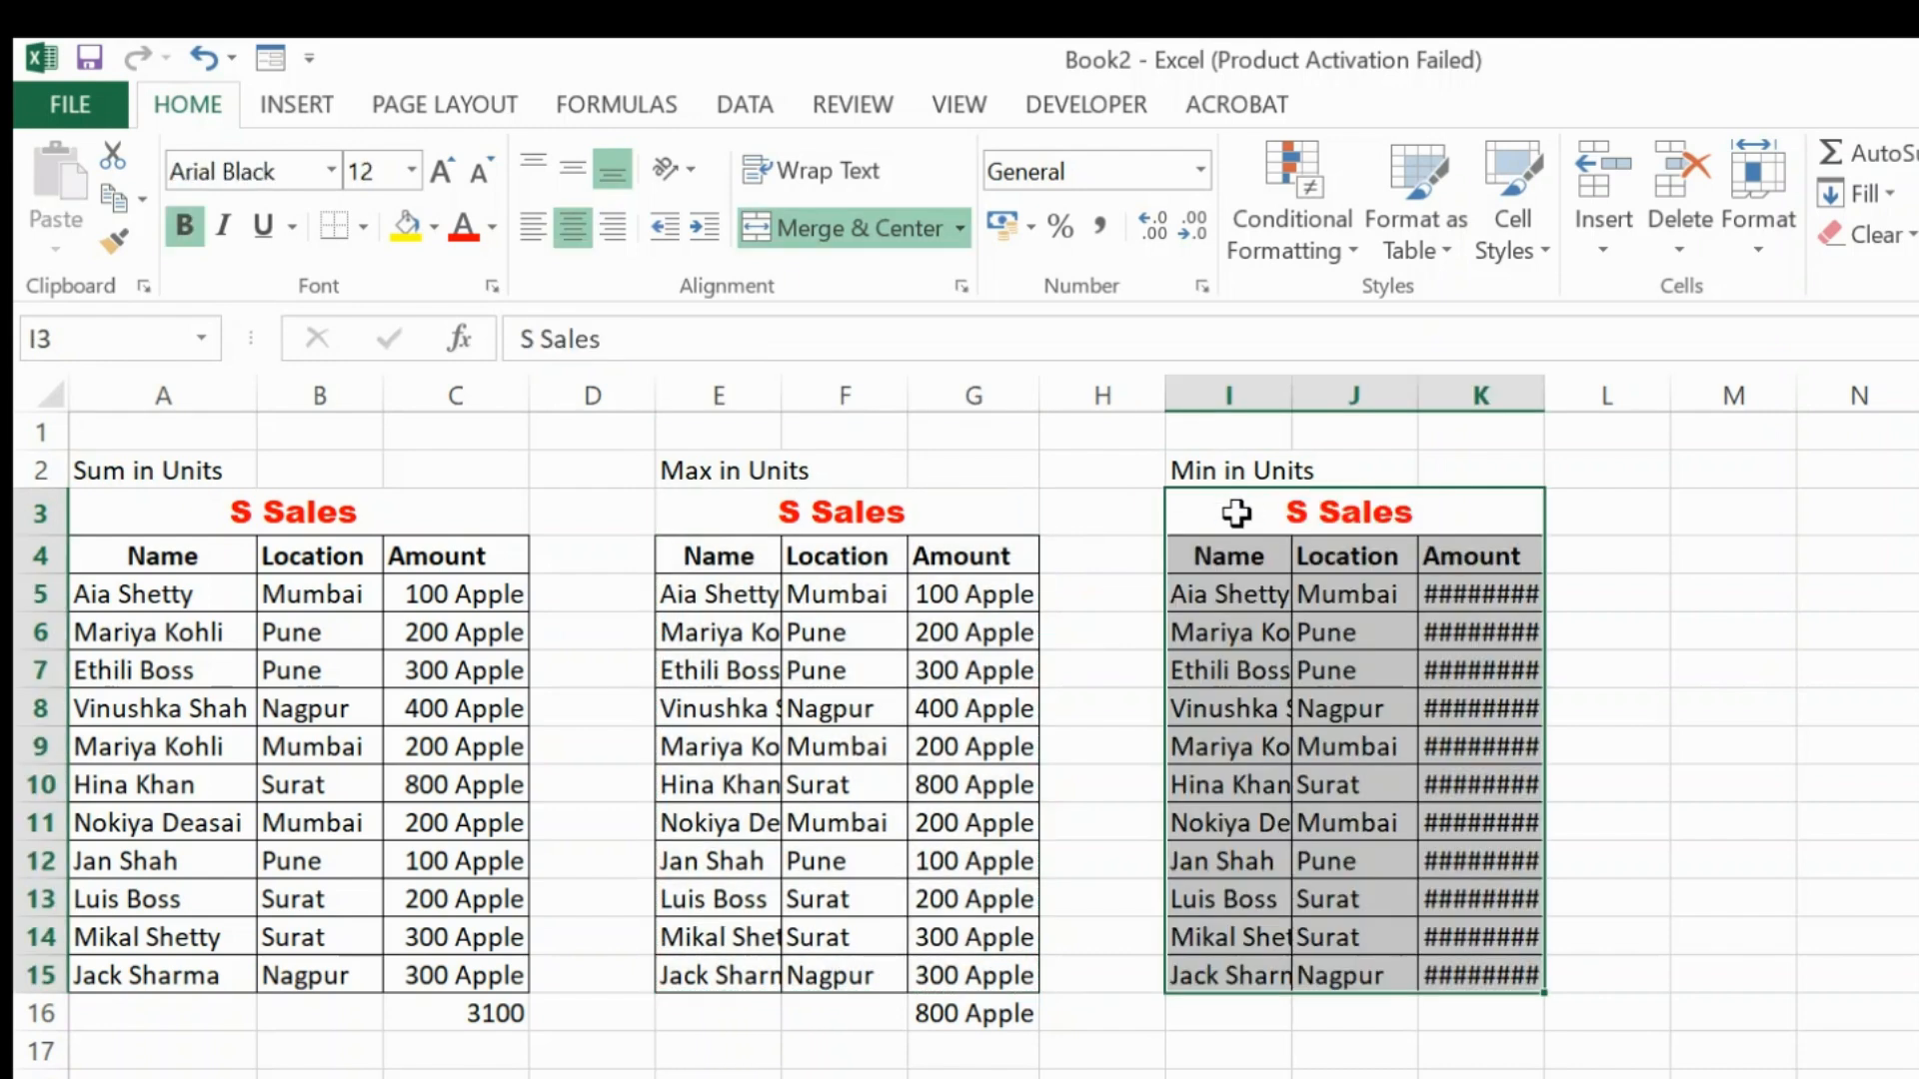
pyautogui.doubleClick(1543, 395)
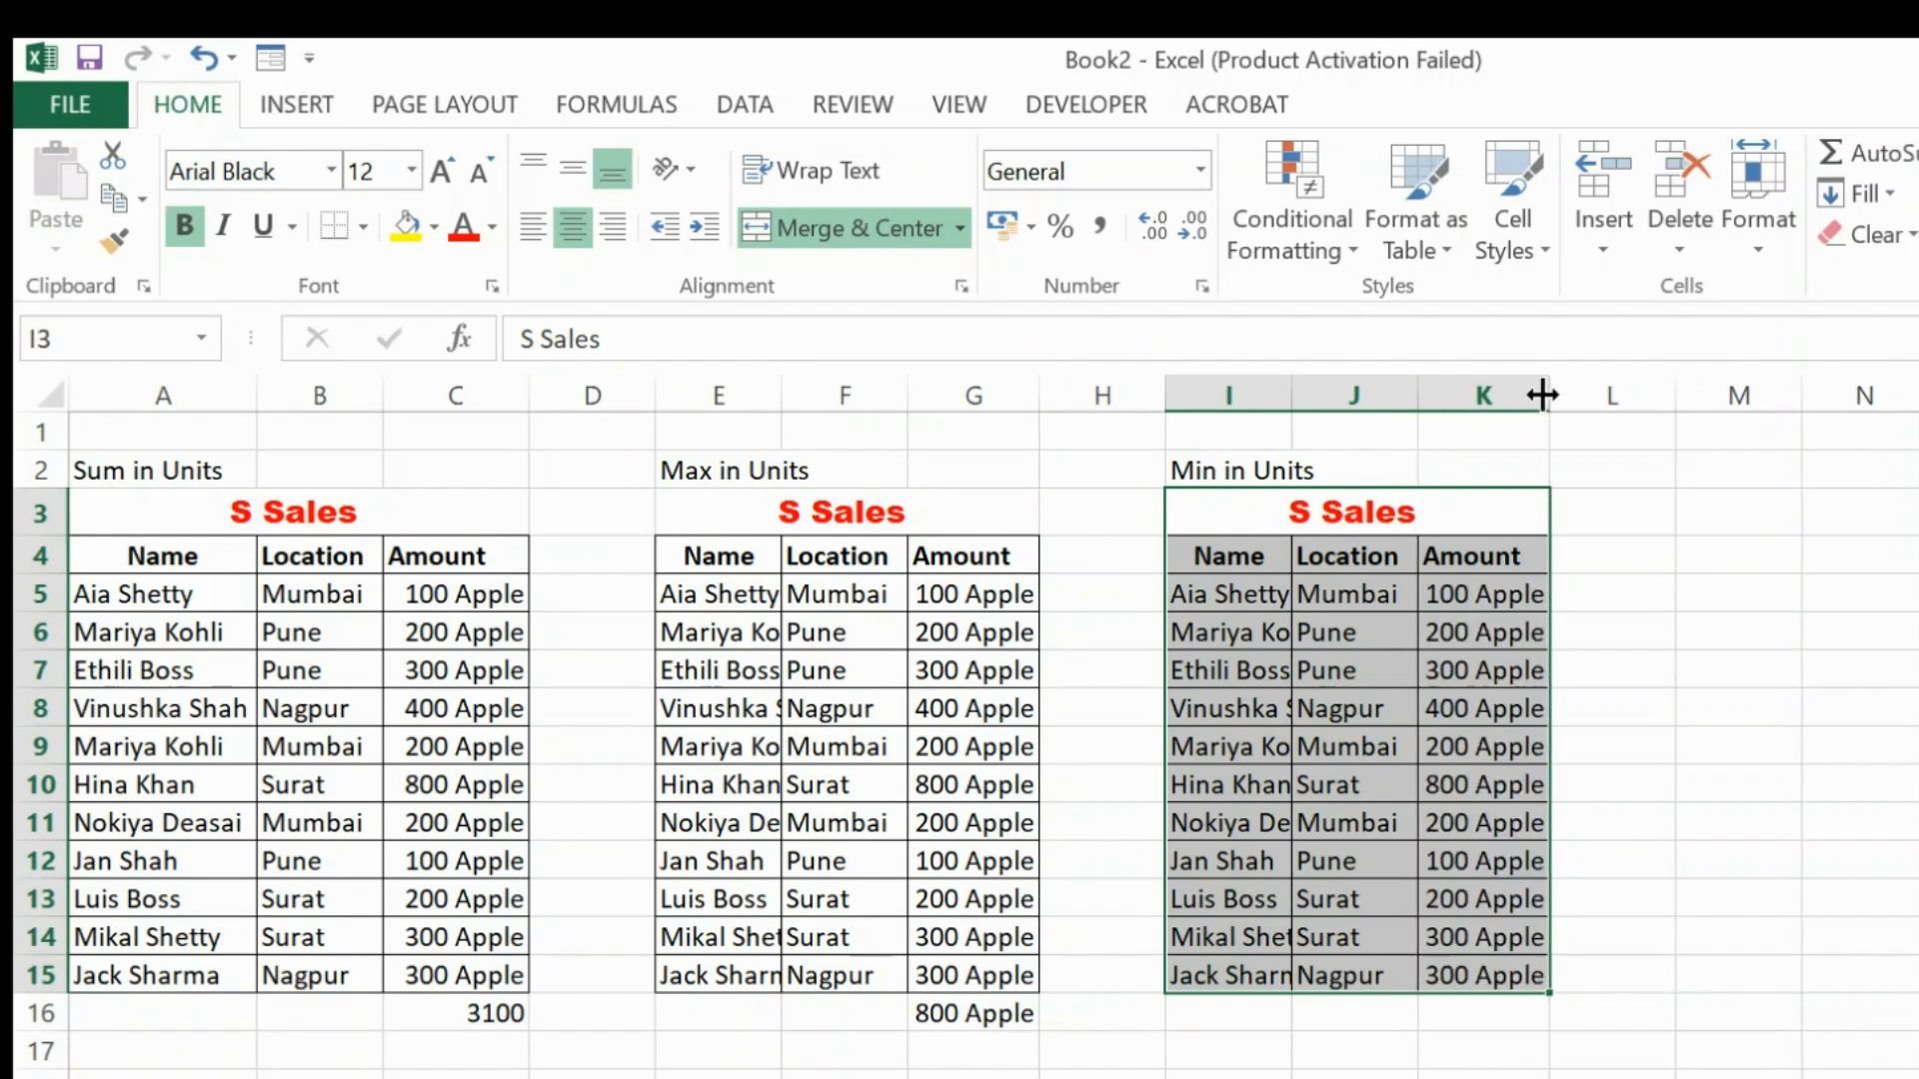
# - Find the smallest apple amount in K16 with a MIN formula over the Amount column above it
pyautogui.click(1483, 1007)
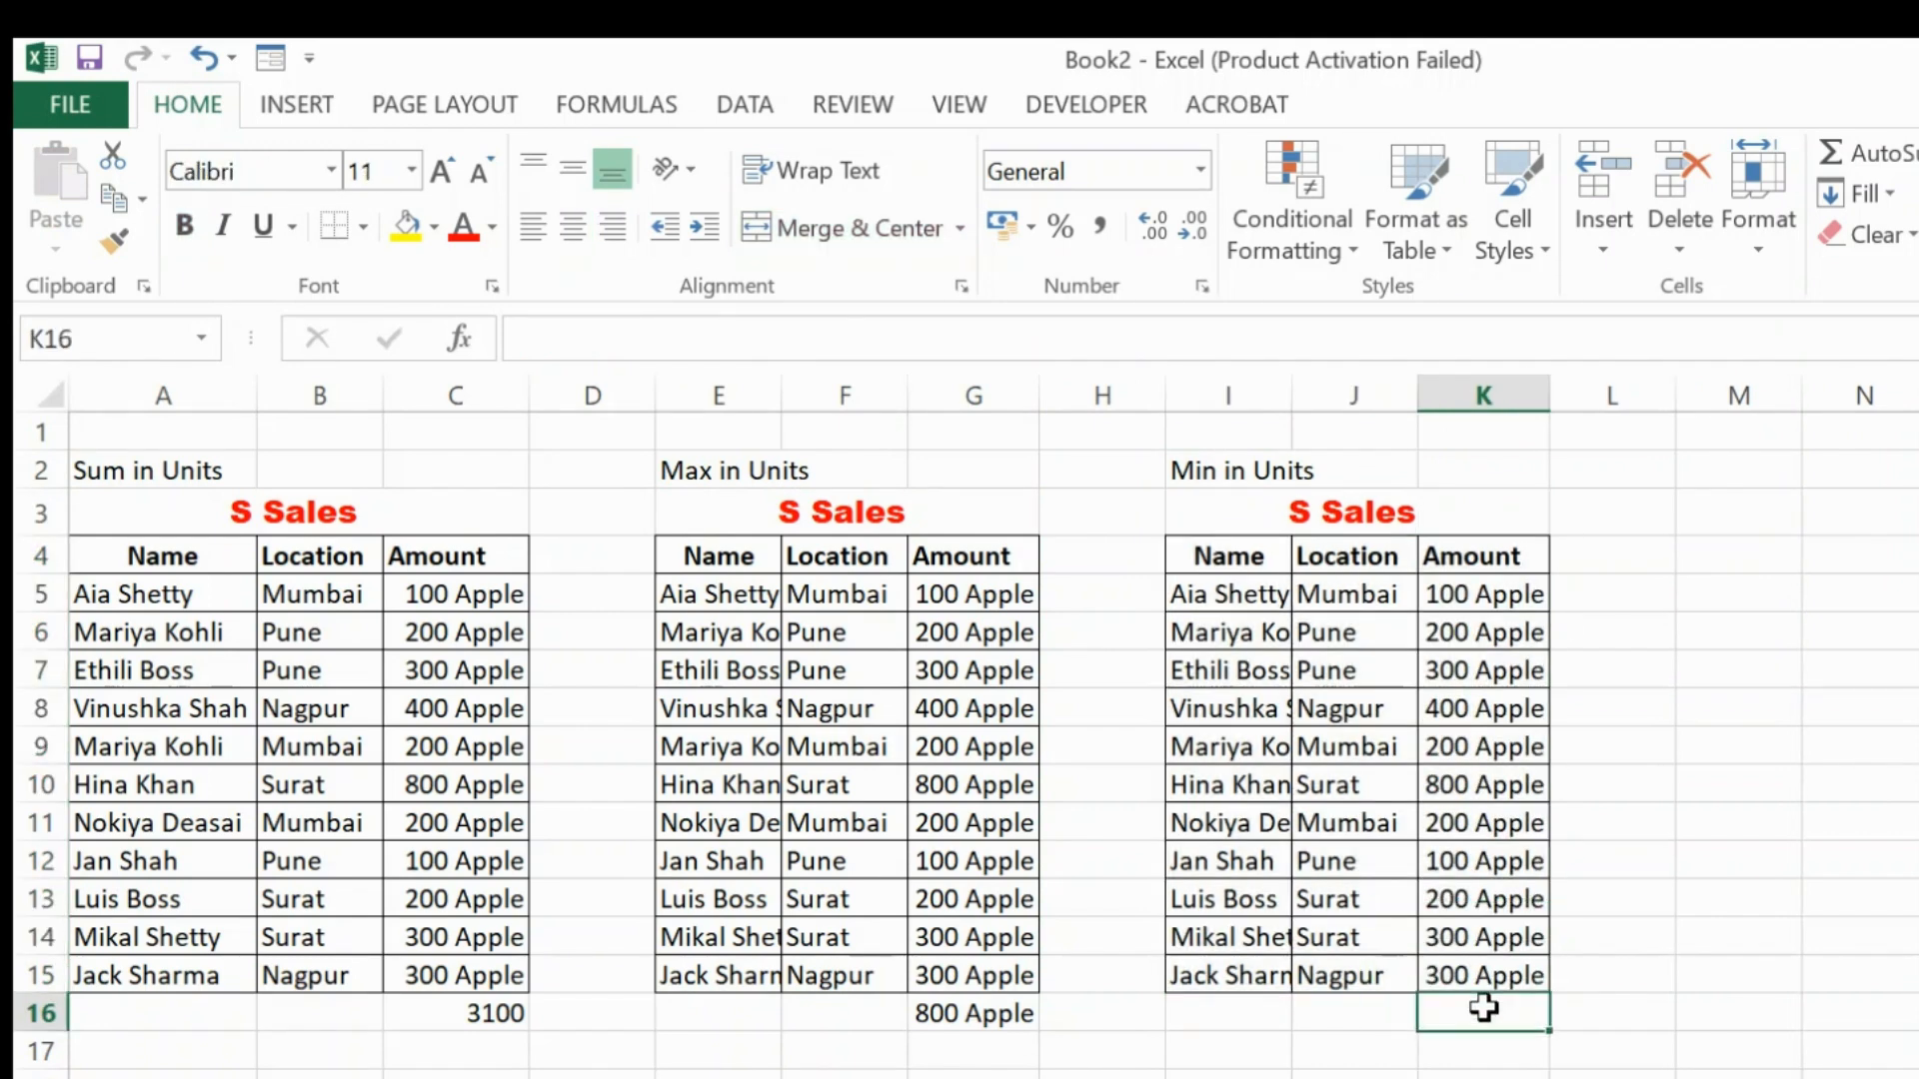
pyautogui.write('=min')
pyautogui.write('(')
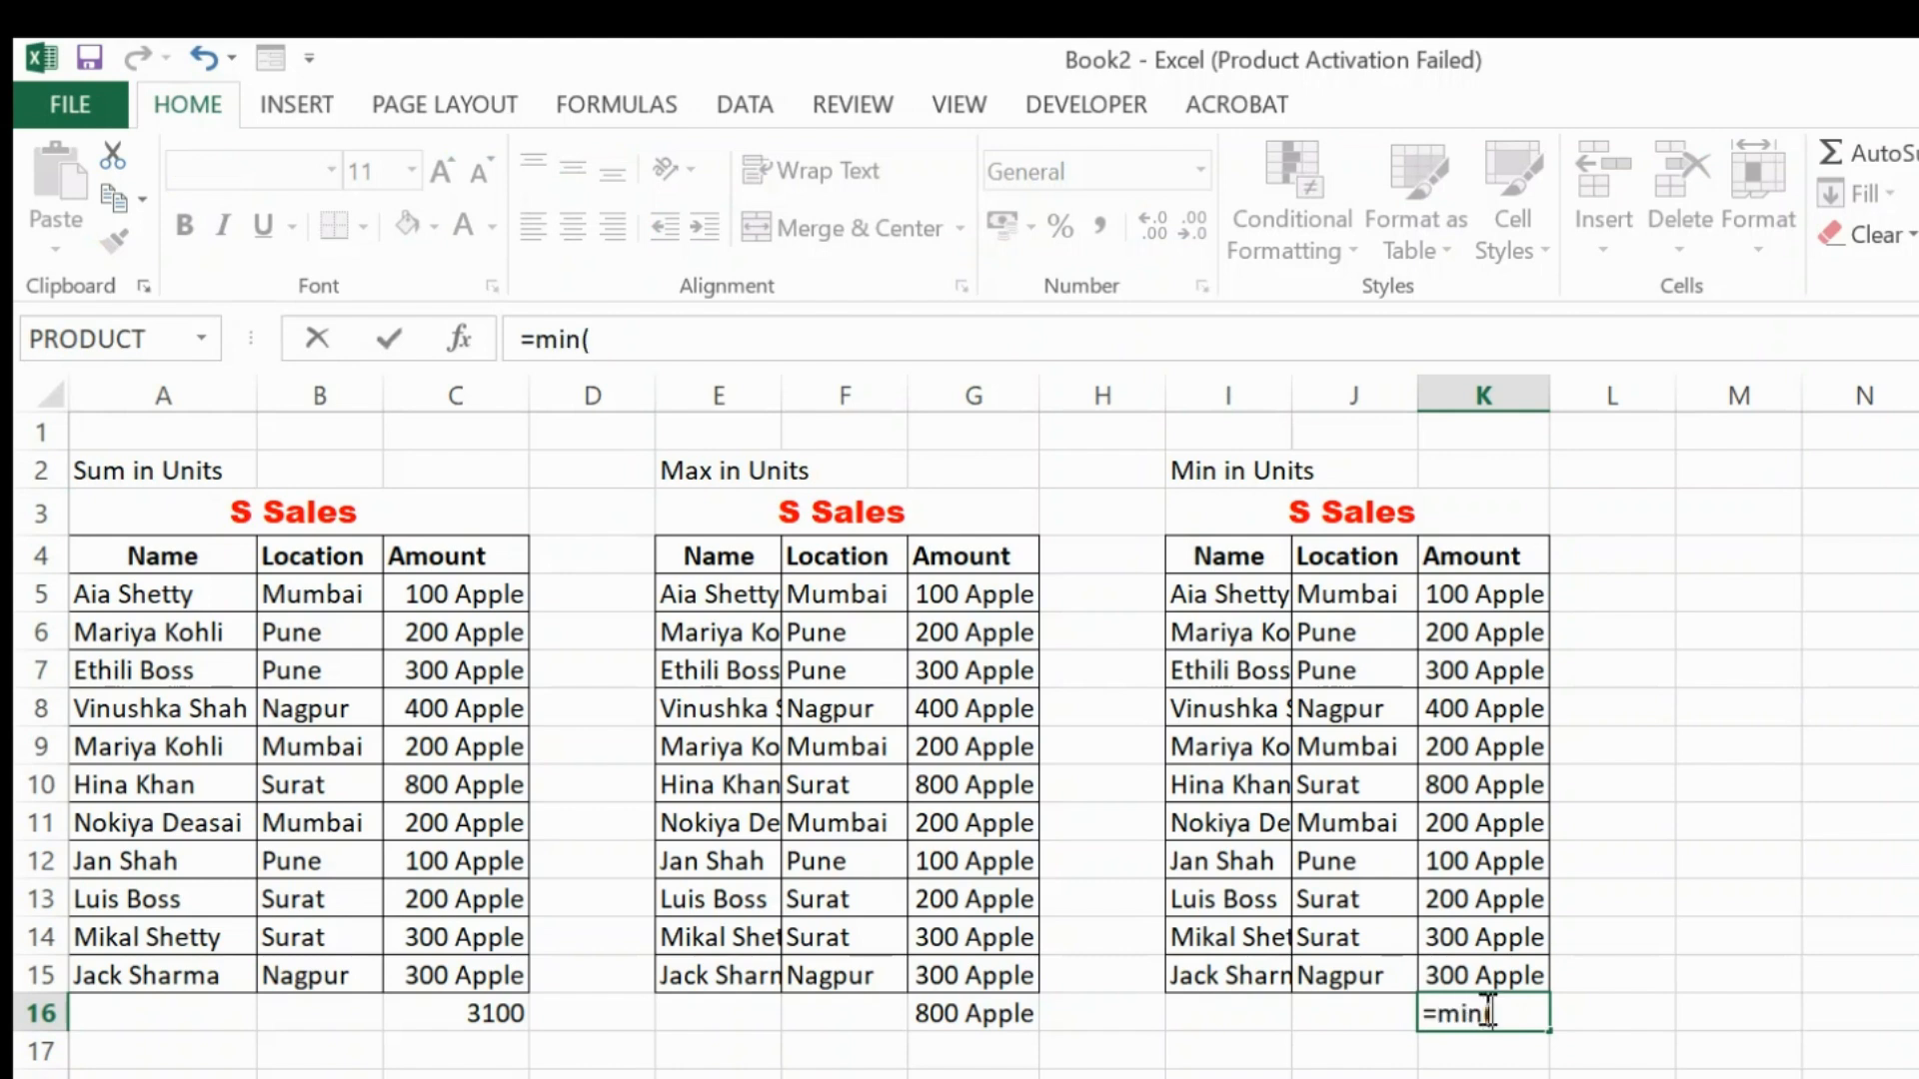
pyautogui.press('Up')
pyautogui.hotkey('shift', 'Up')
pyautogui.hotkey('shift', 'Up')
pyautogui.hotkey('shift', 'Up')
pyautogui.hotkey('shift', 'Up')
pyautogui.hotkey('shift', 'Up')
pyautogui.hotkey('shift', 'Up')
pyautogui.hotkey('shift', 'Up')
pyautogui.hotkey('shift', 'Up')
pyautogui.hotkey('shift', 'Up')
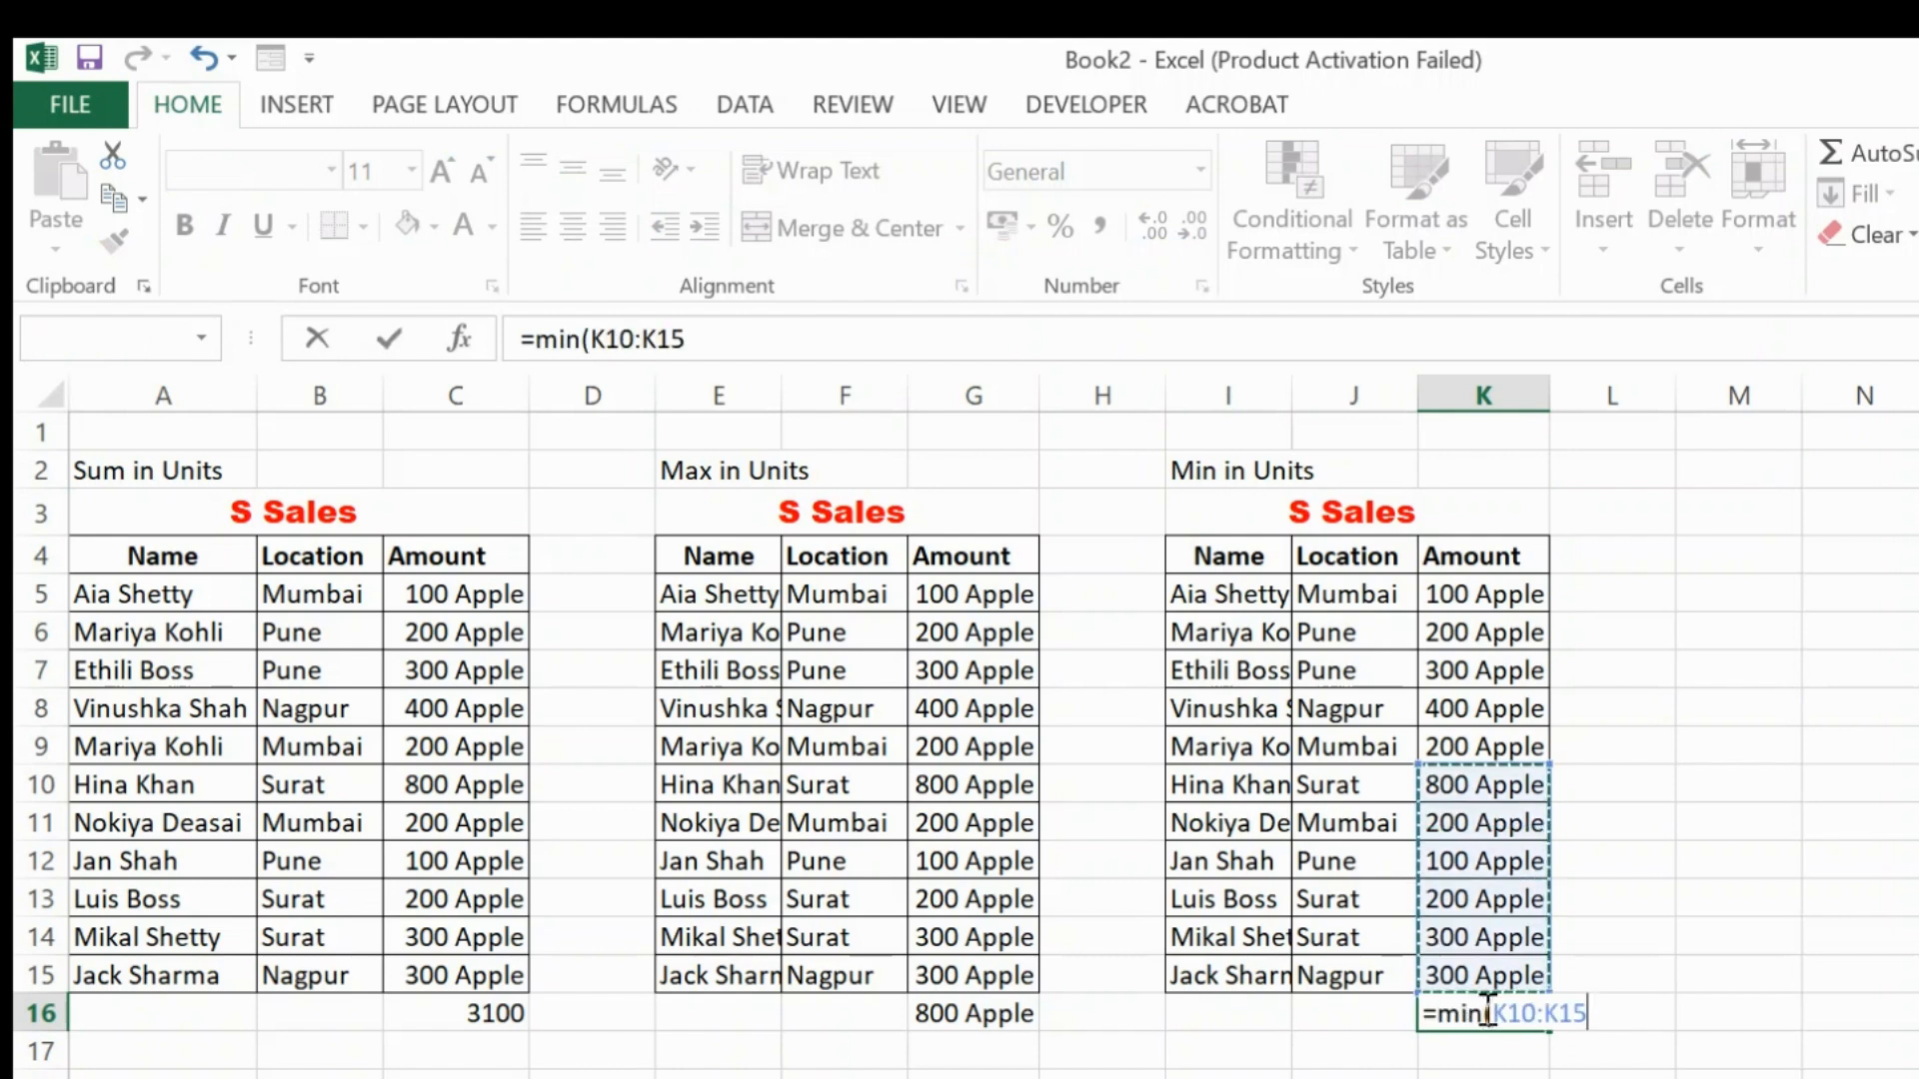
pyautogui.hotkey('shift', 'Up')
pyautogui.write(')')
pyautogui.press('Return')
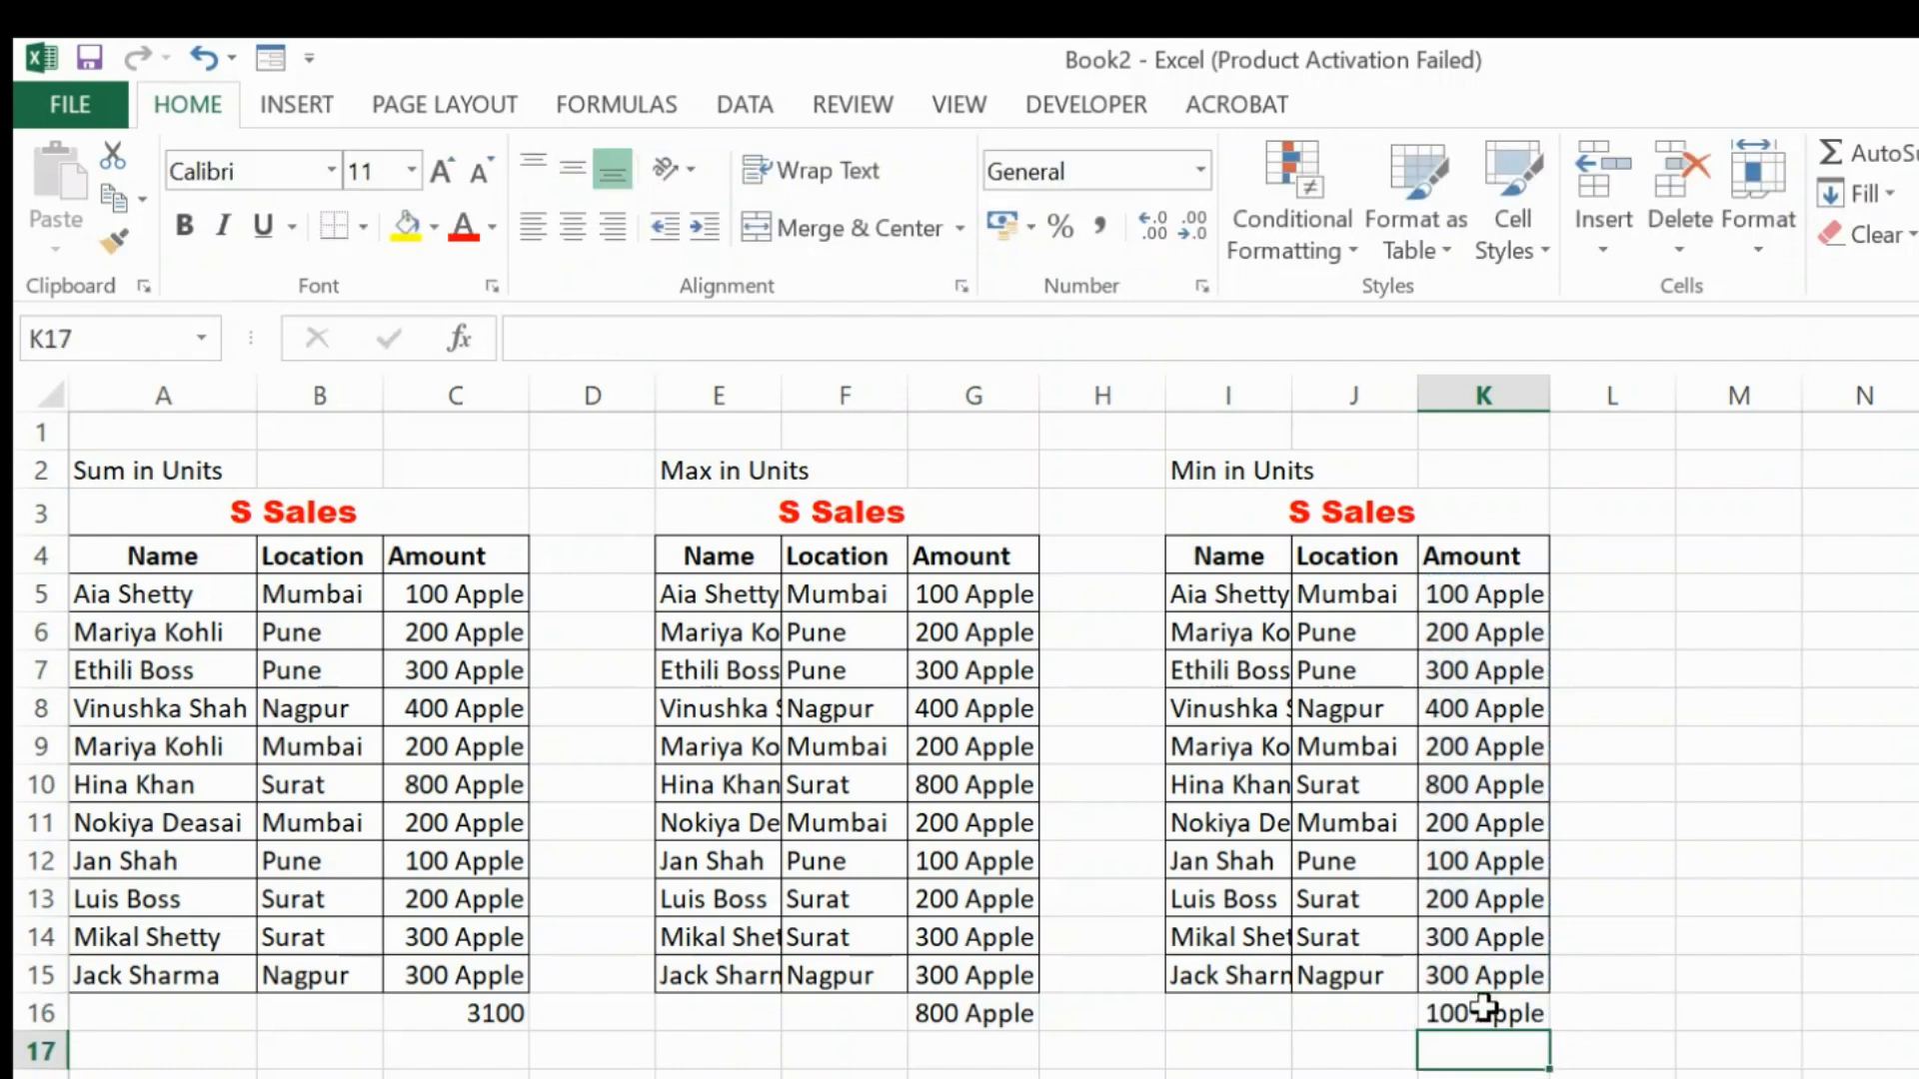
pyautogui.click(1679, 1019)
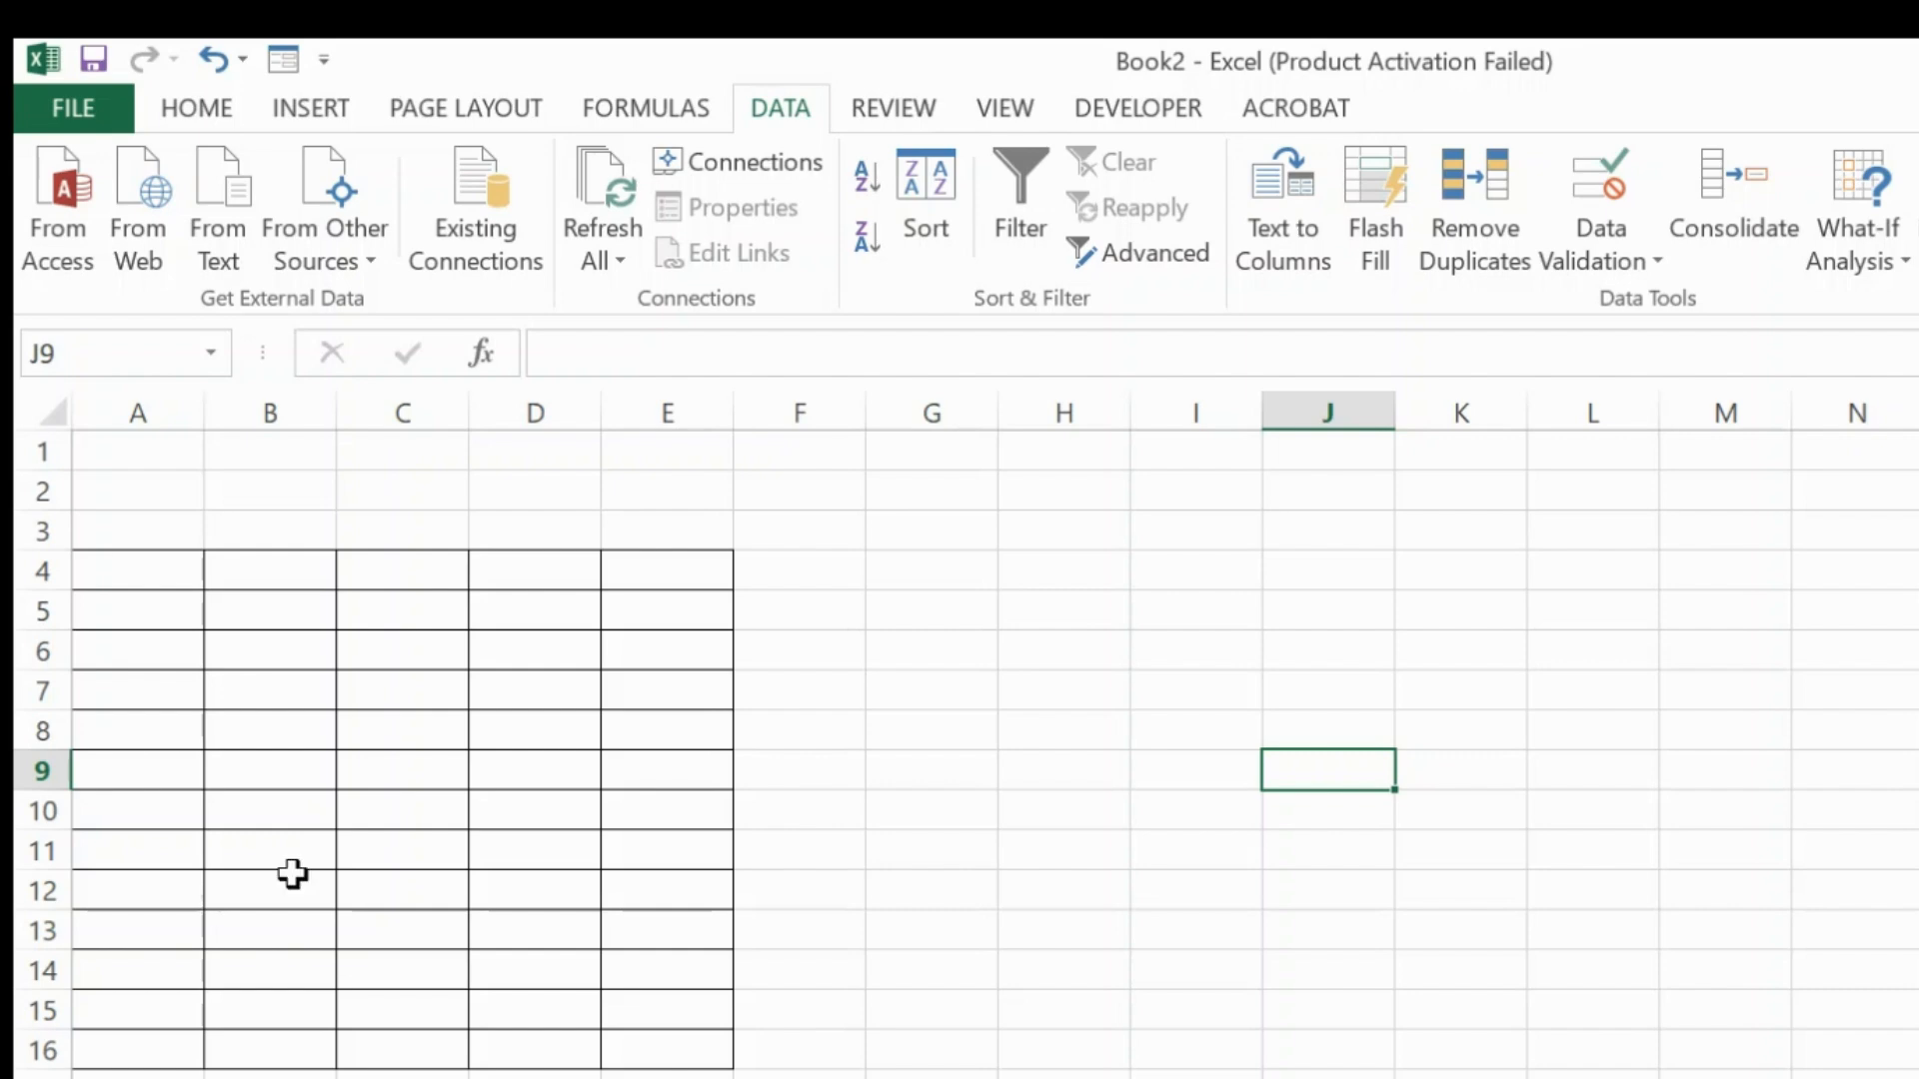
# - Consolidate the A2:E15 tables of QTR 1 to QTR 4 by sum at A4, with row and column labels
pyautogui.click(175, 559)
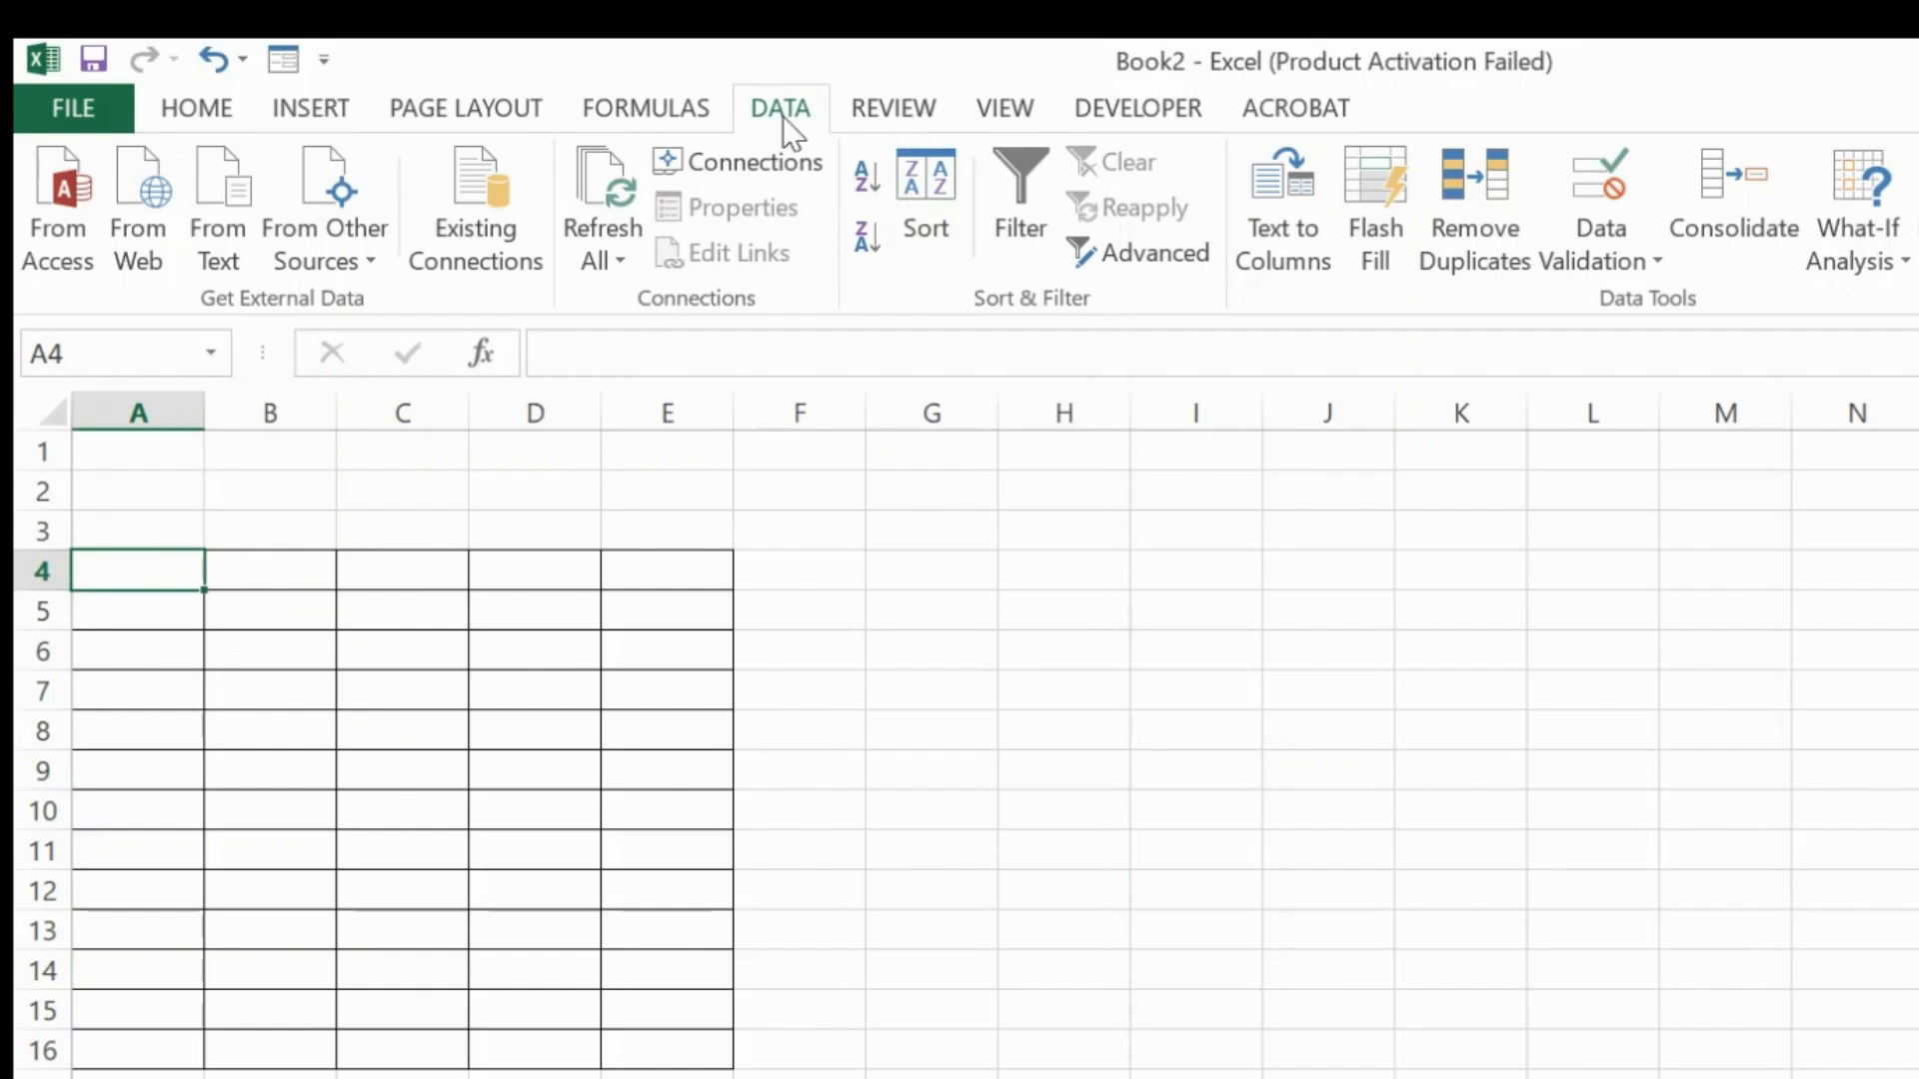
pyautogui.click(1711, 240)
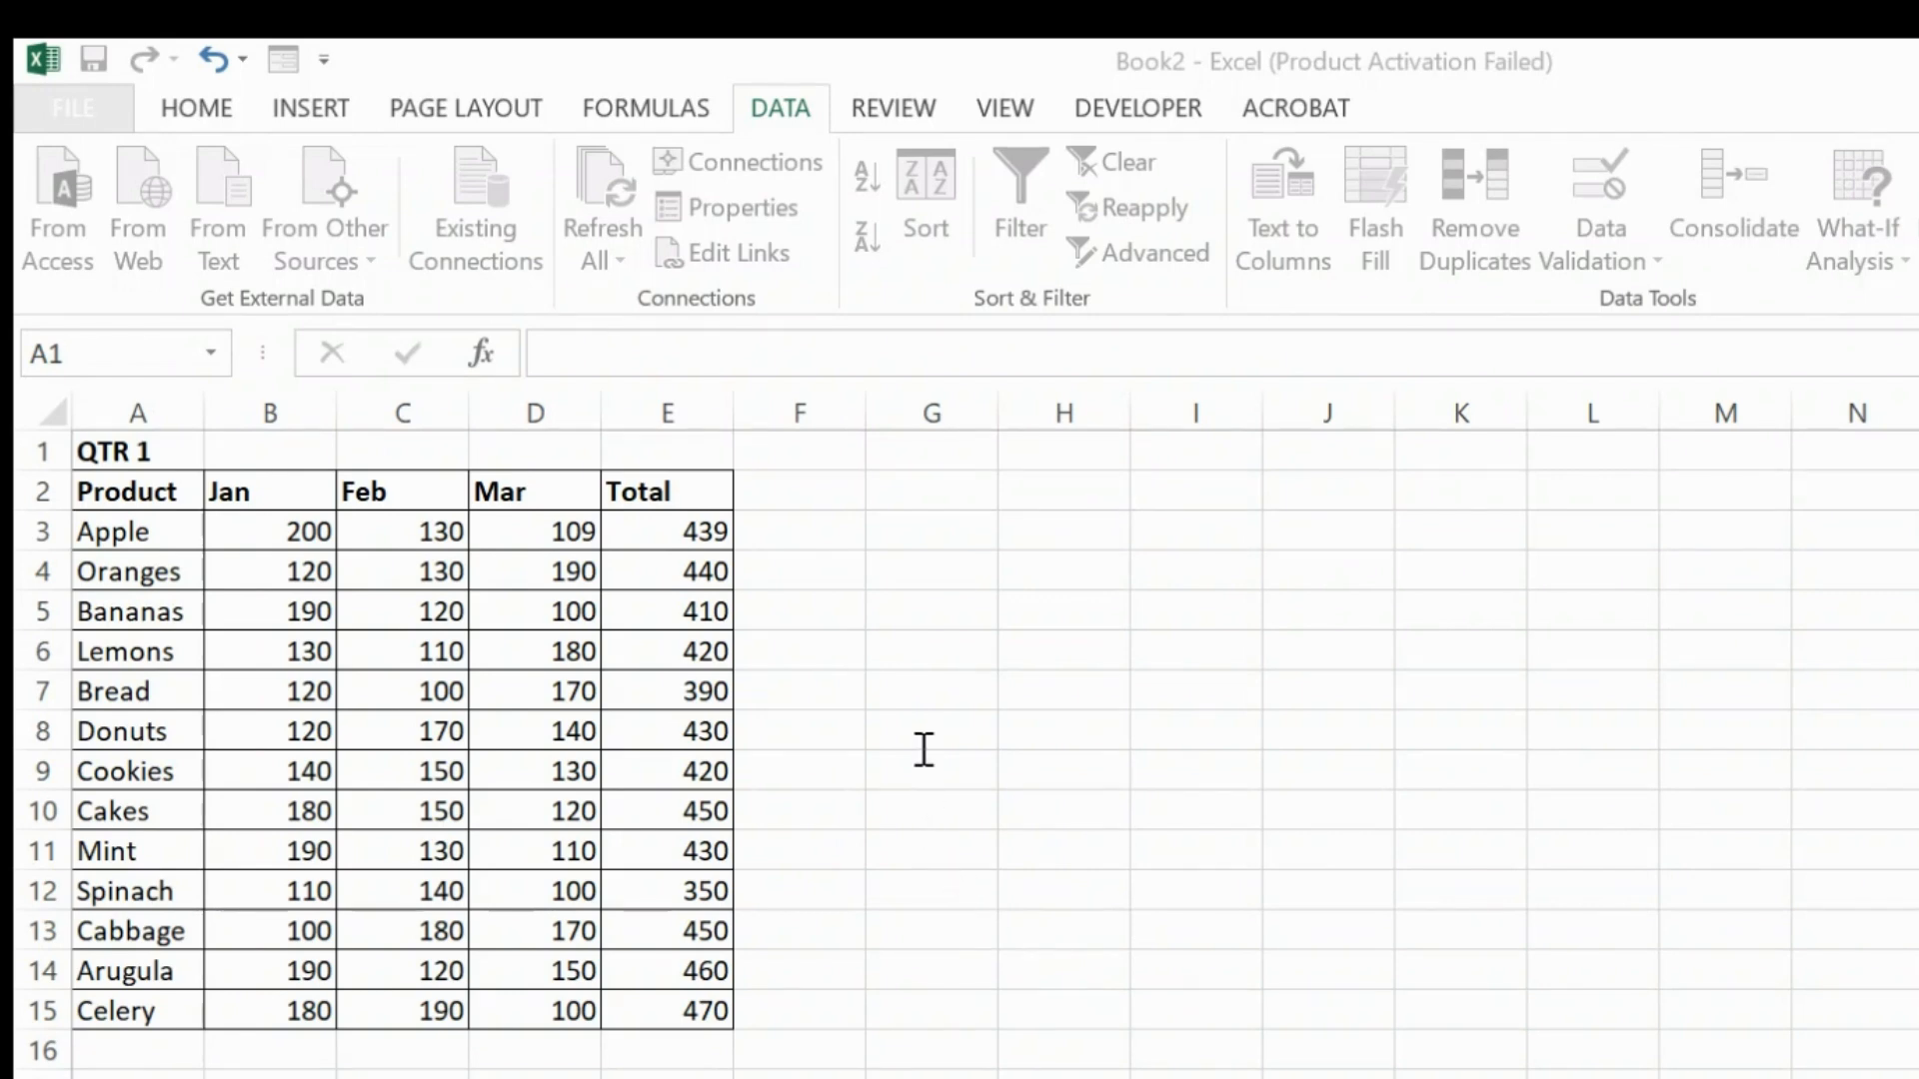
pyautogui.moveTo(158, 483); pyautogui.dragTo(681, 1003)
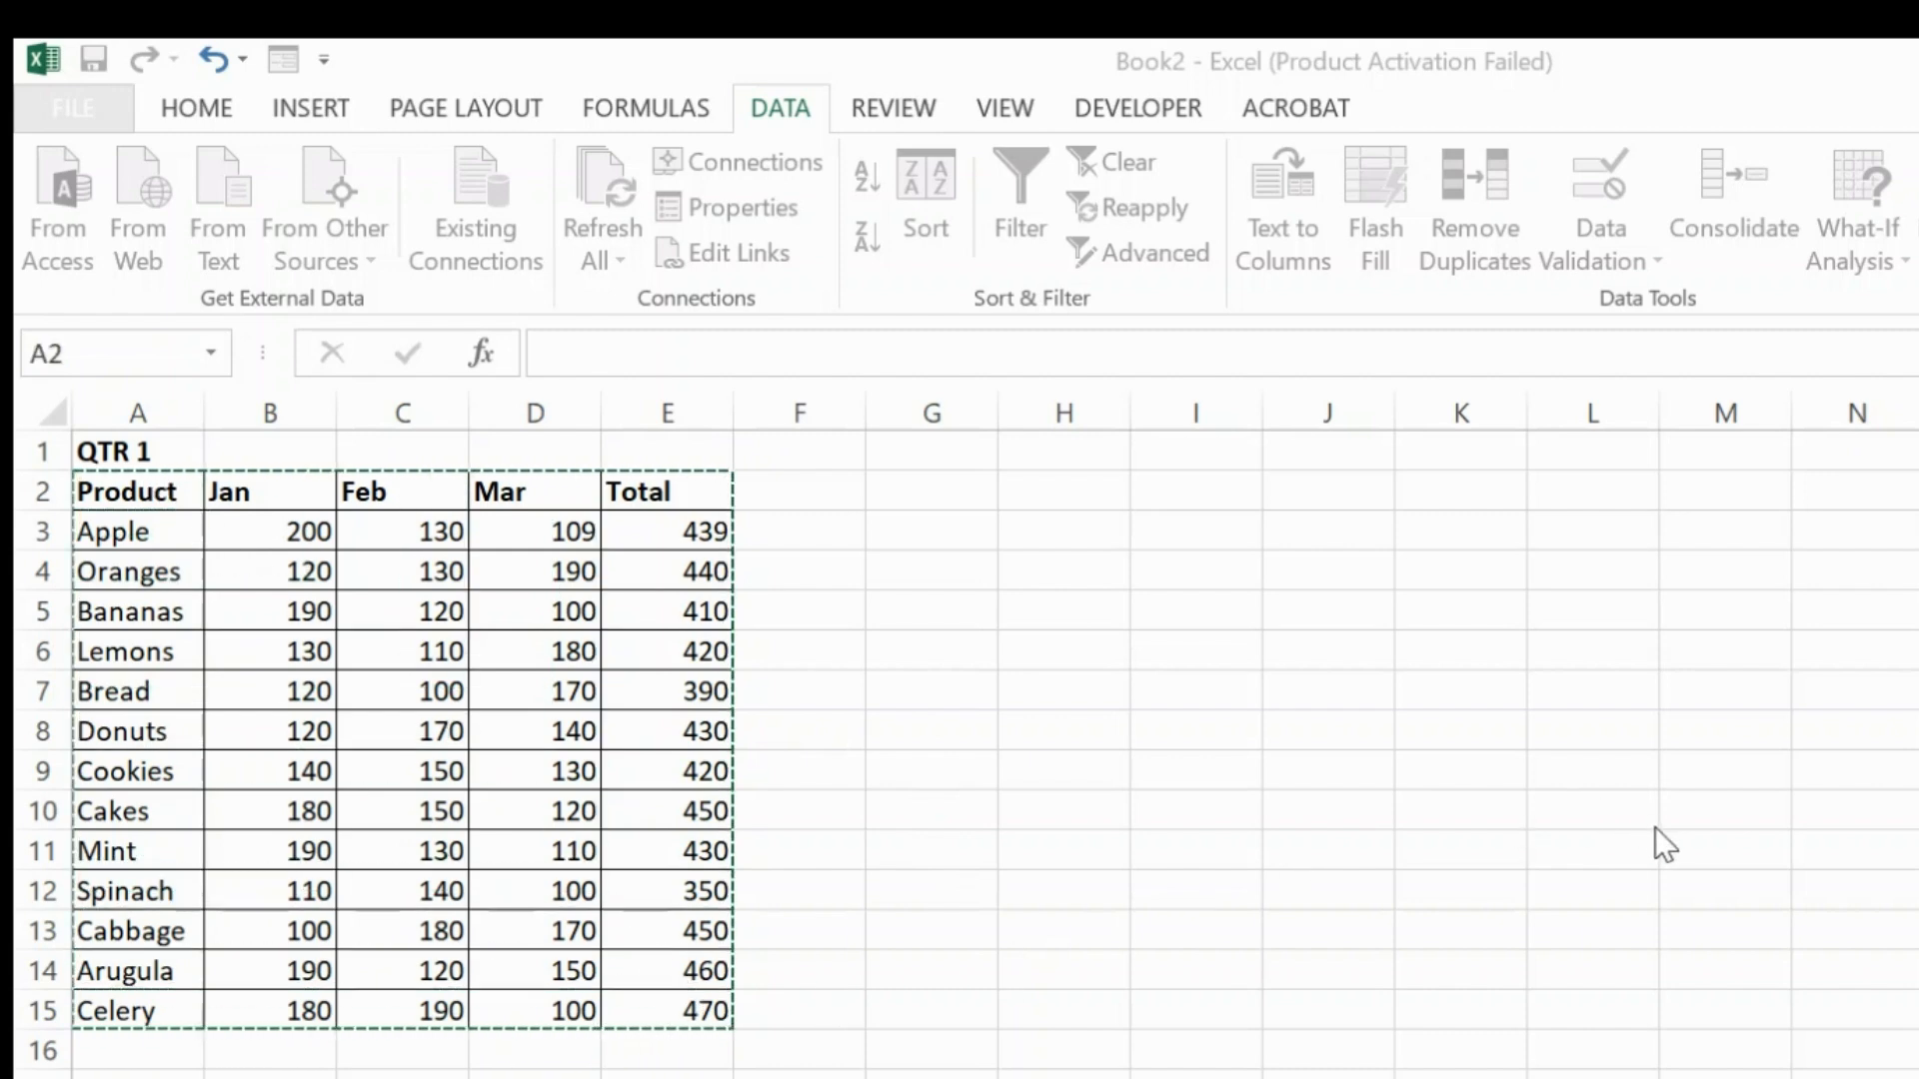
pyautogui.click(299, 1077)
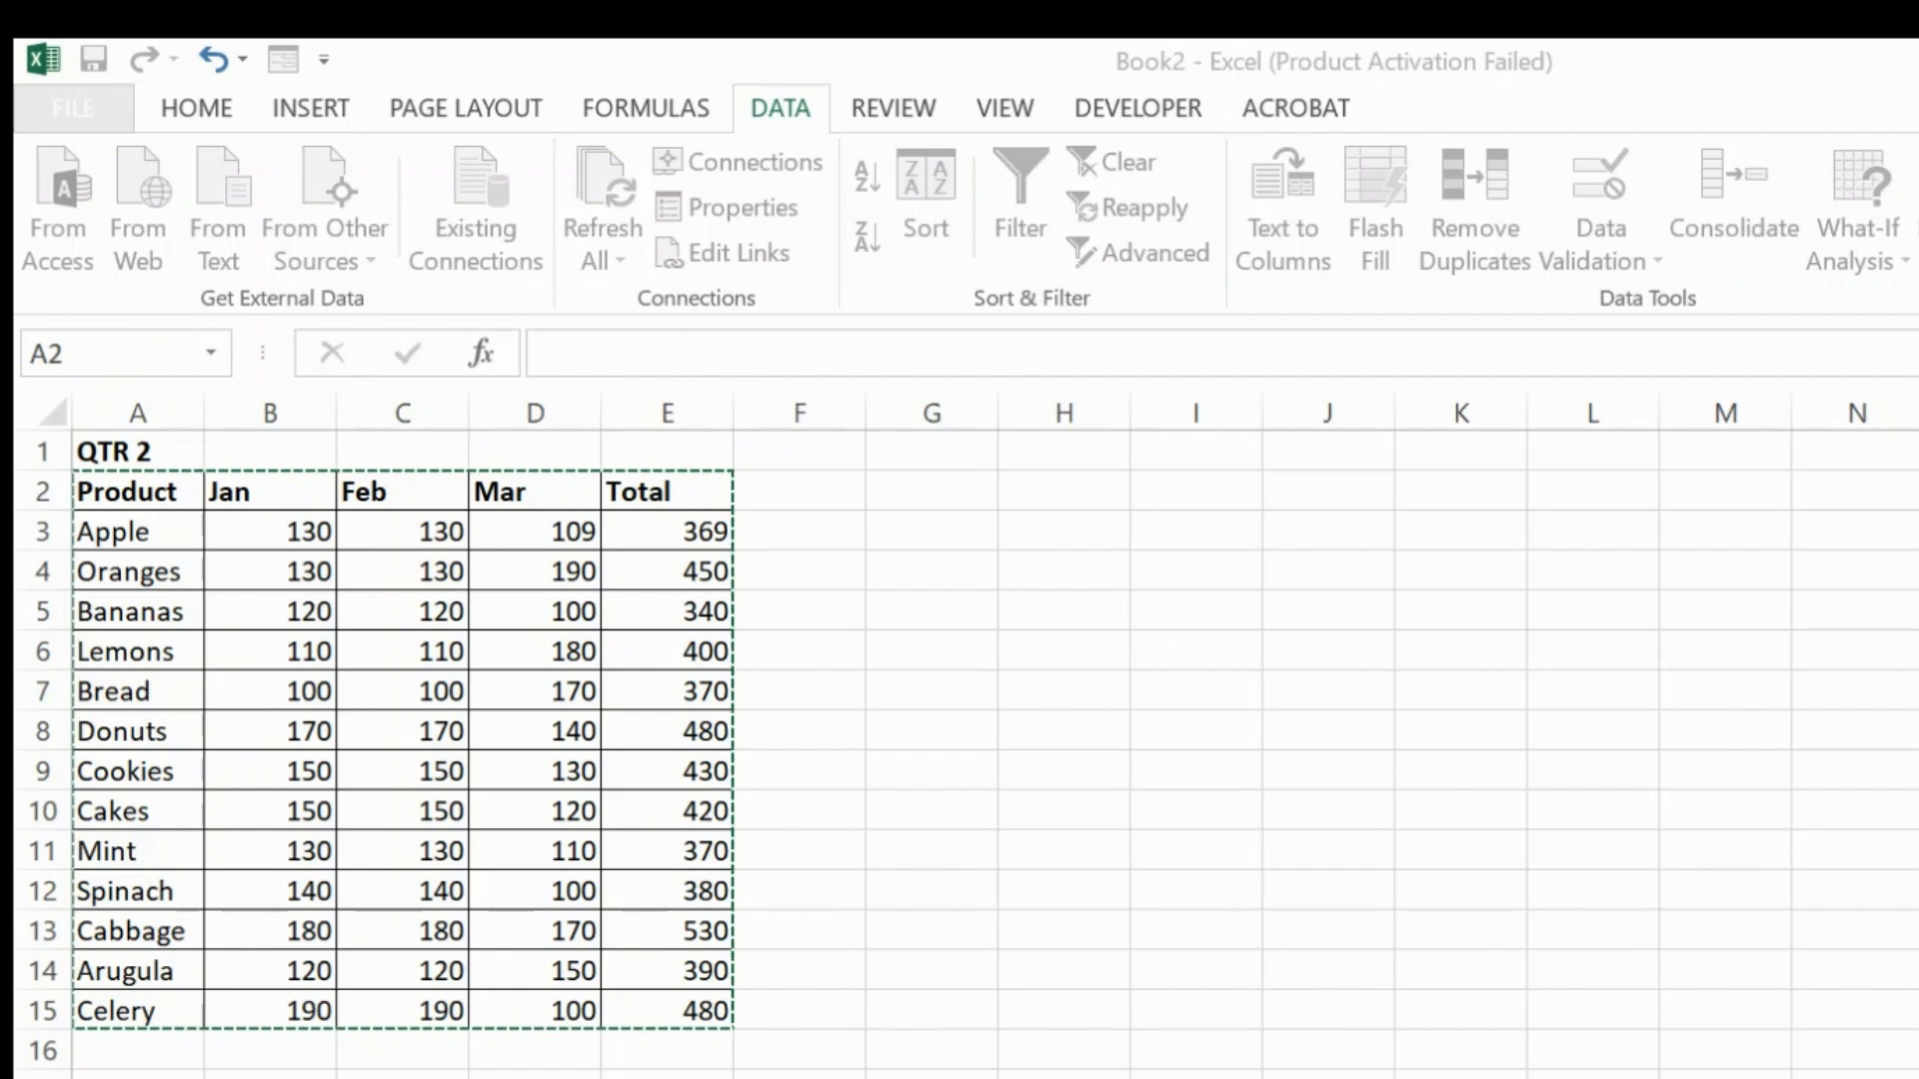
pyautogui.click(400, 1077)
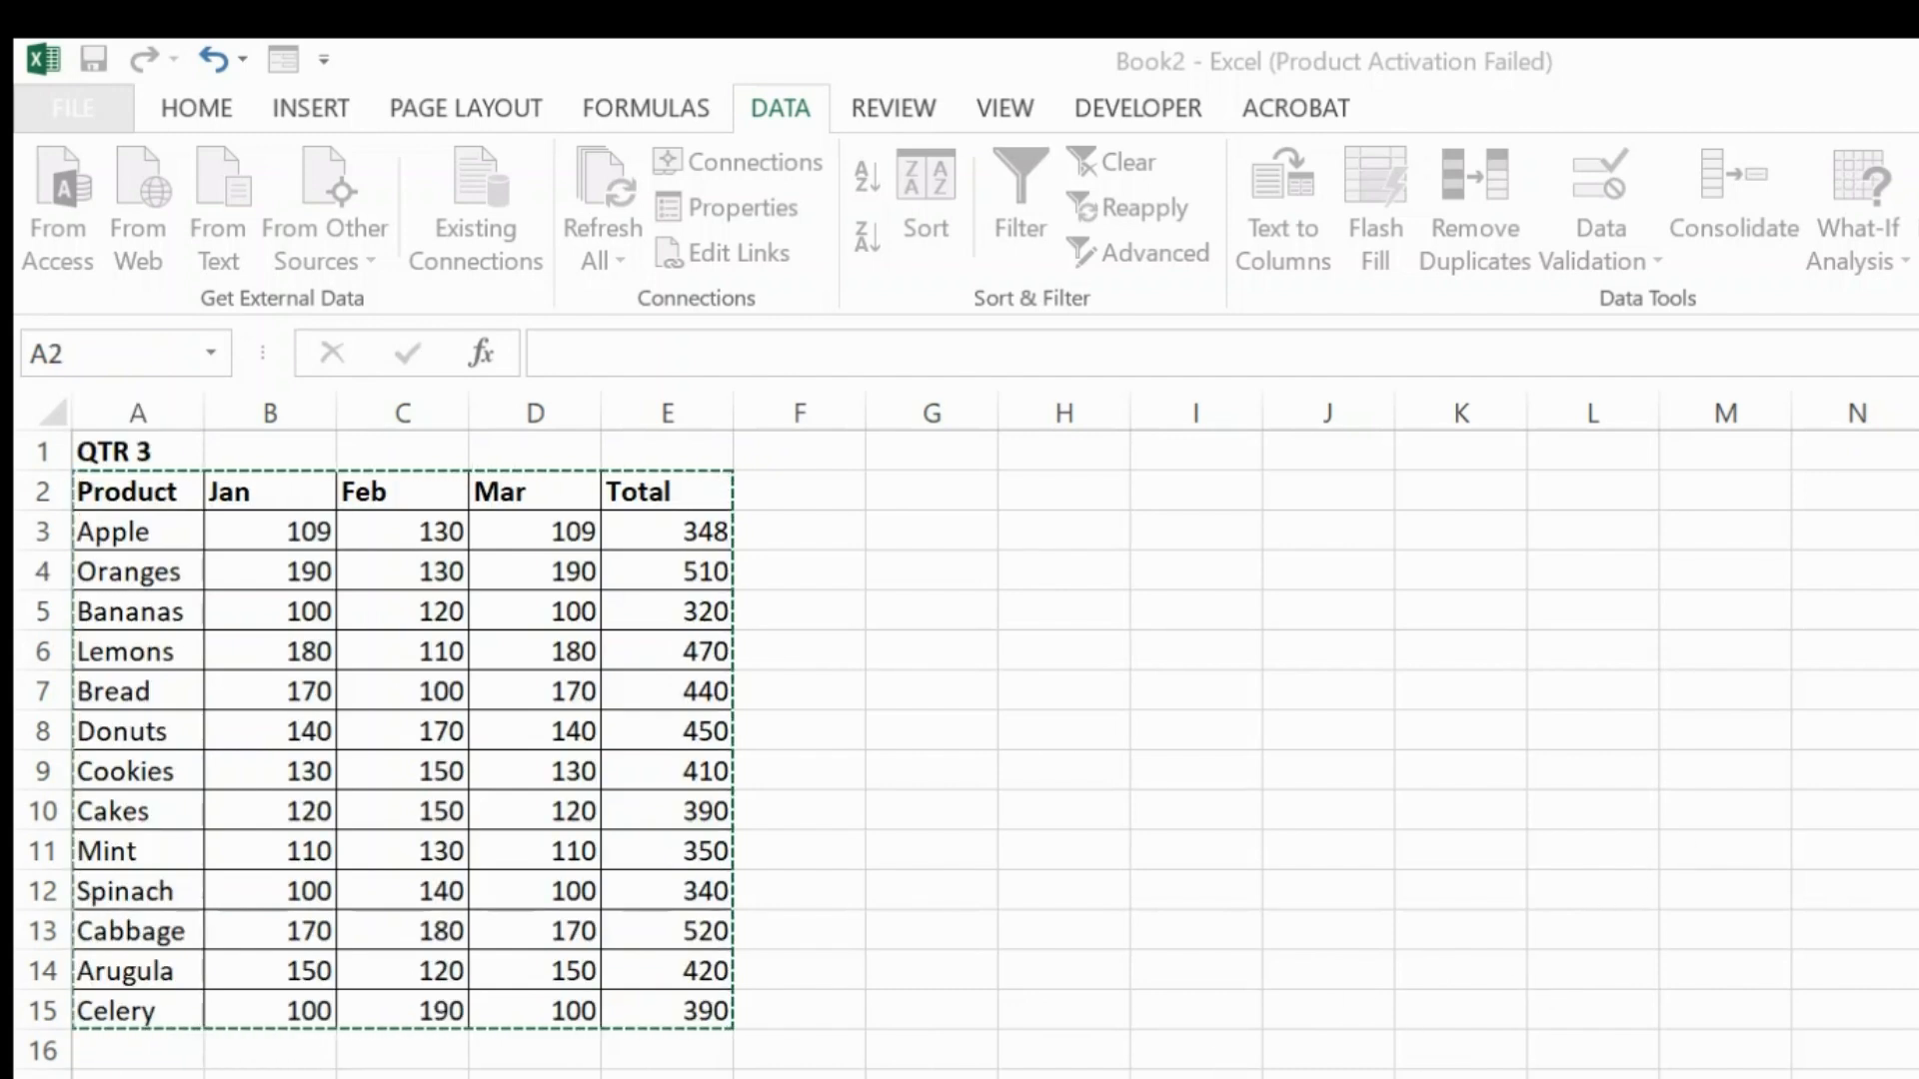
pyautogui.click(500, 1077)
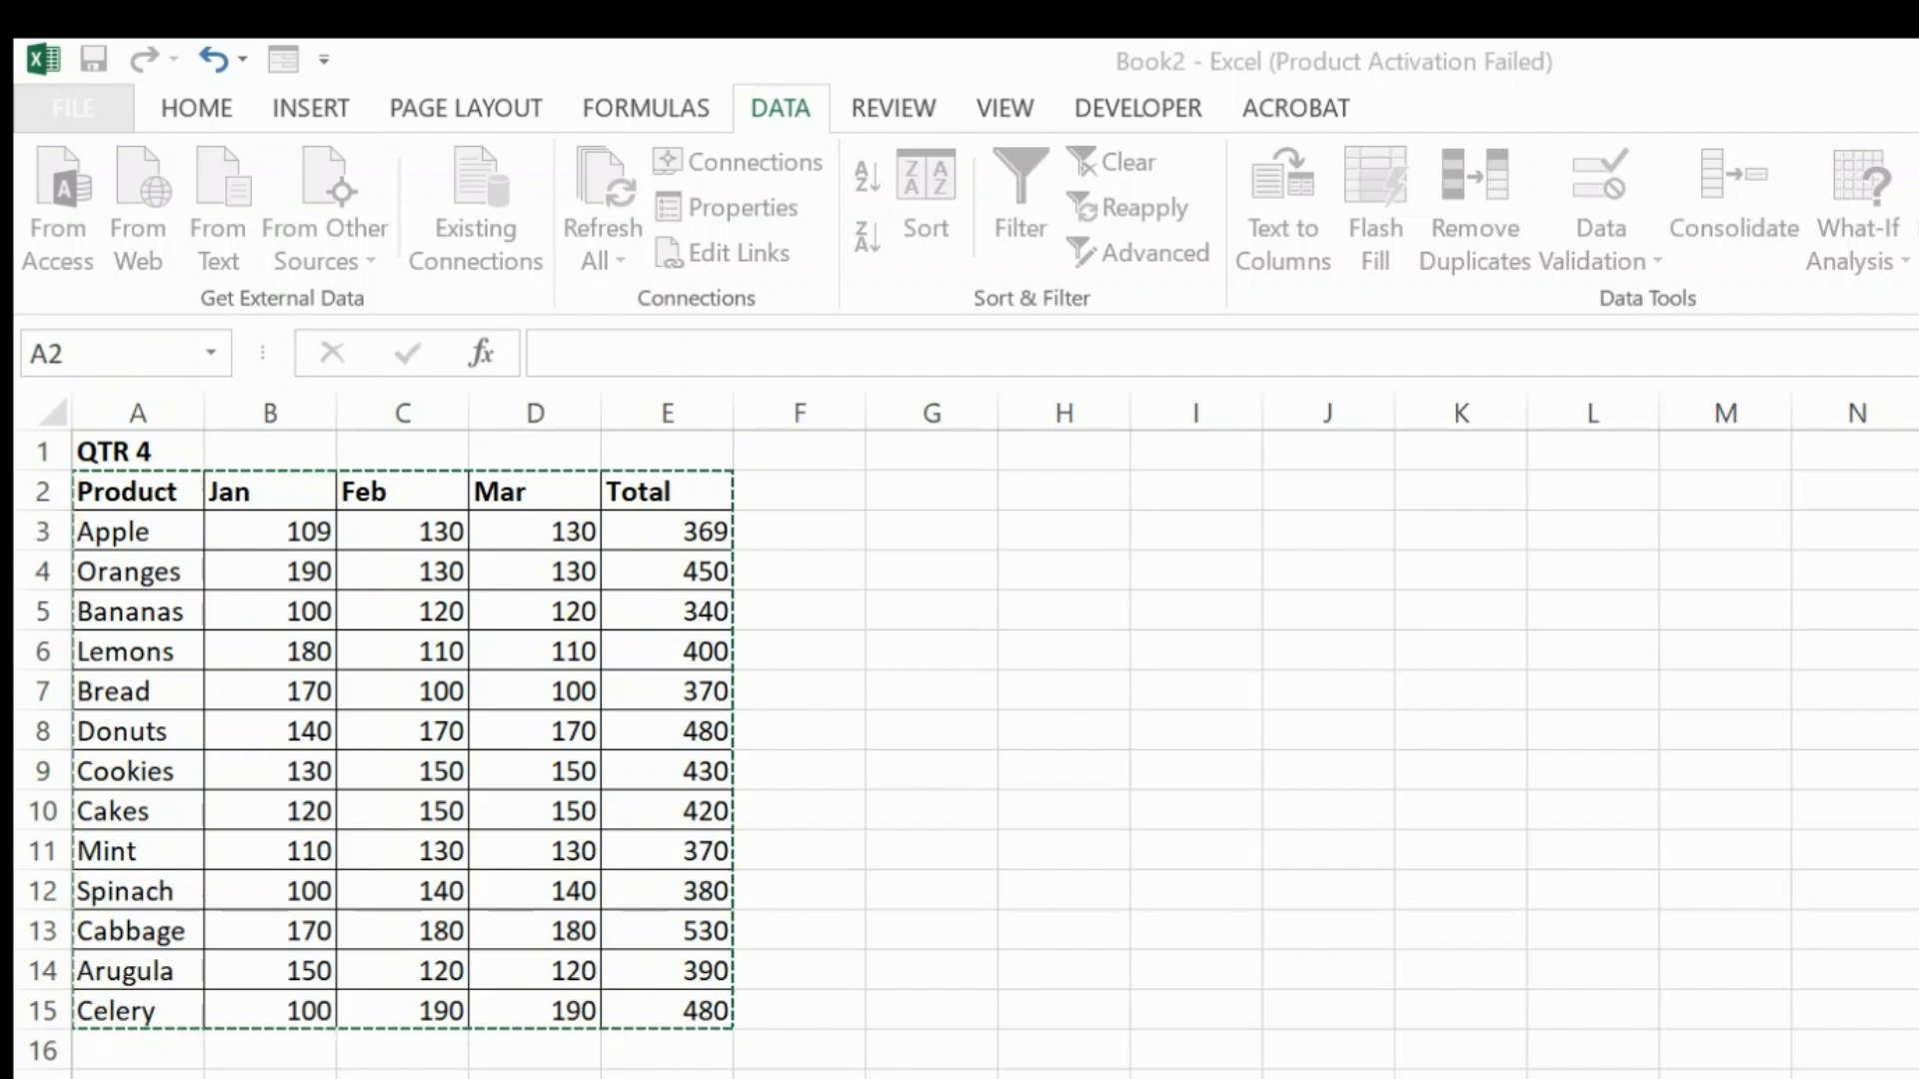
pyautogui.click(1030, 1077)
pyautogui.click(967, 965)
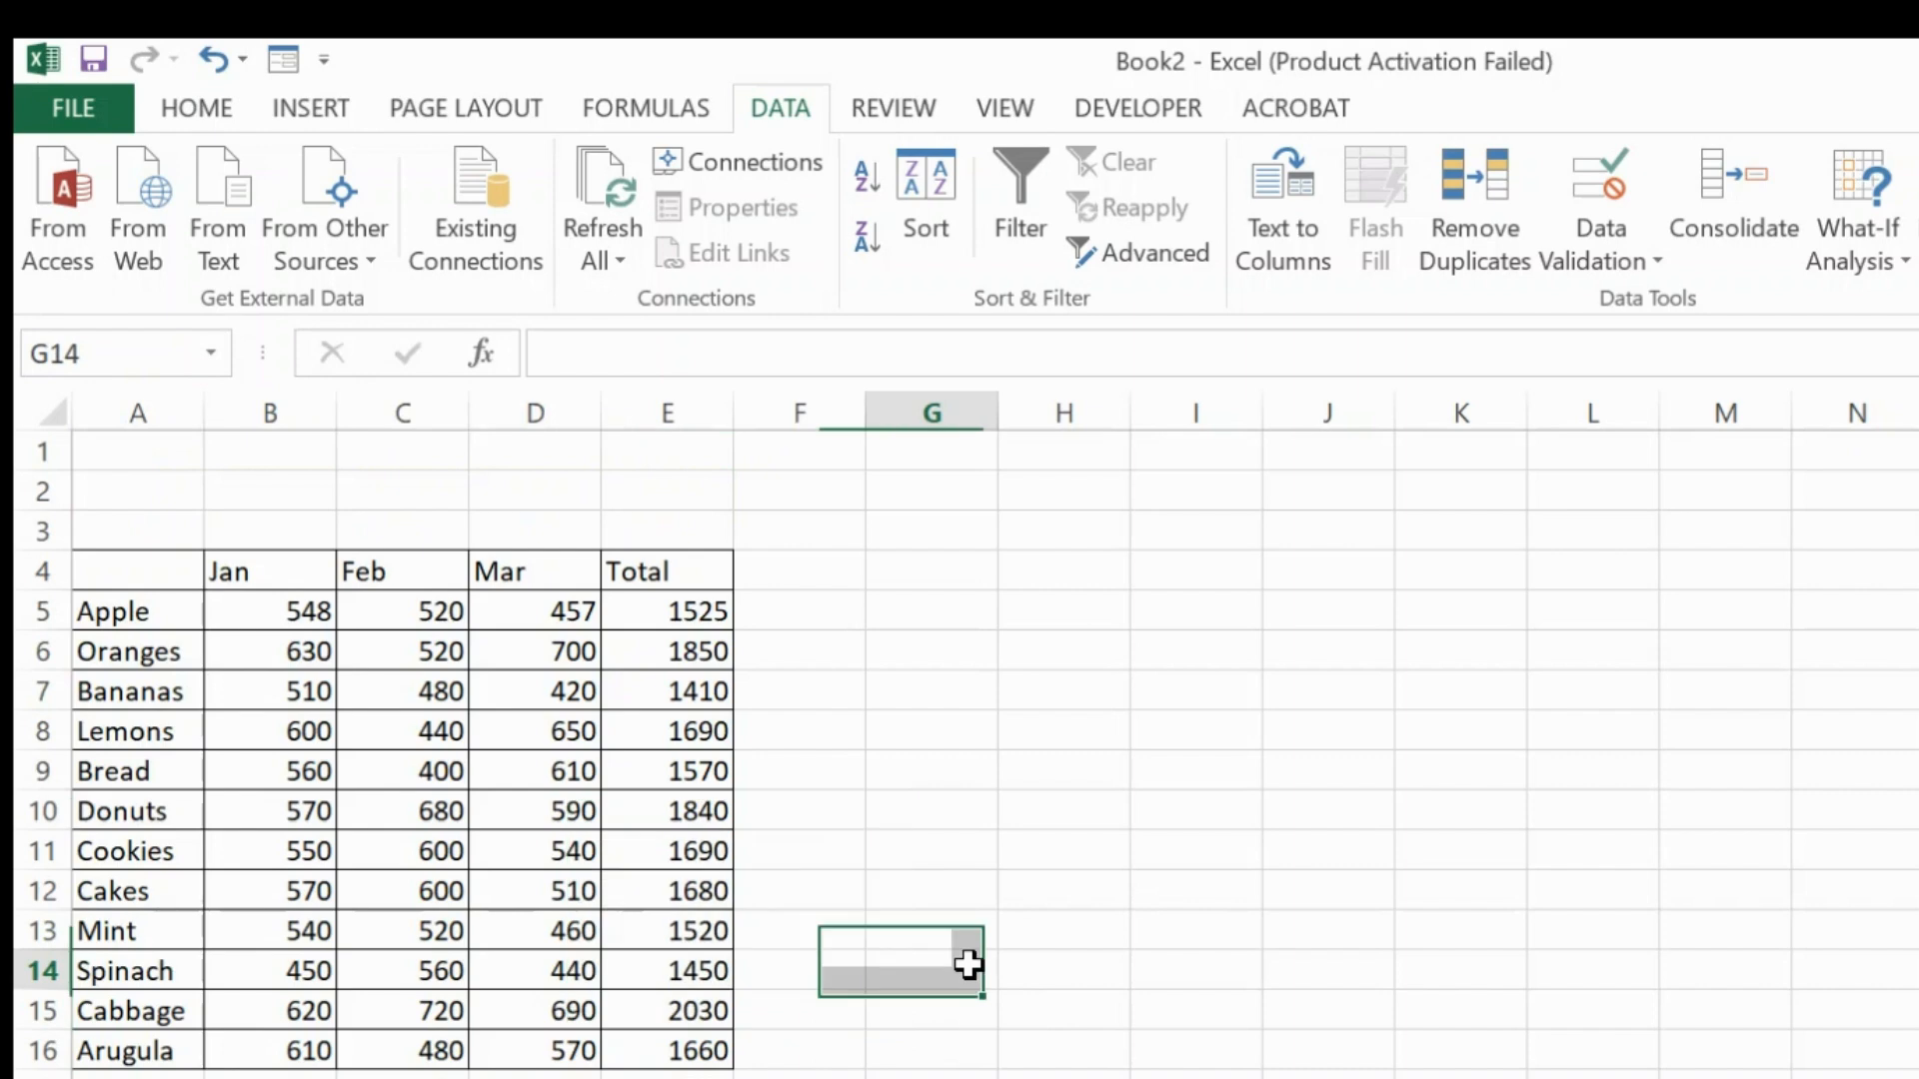
# - Make the consolidated table's Jan, Feb, Mar and Total headers in B4:E4 bold
pyautogui.click(295, 571)
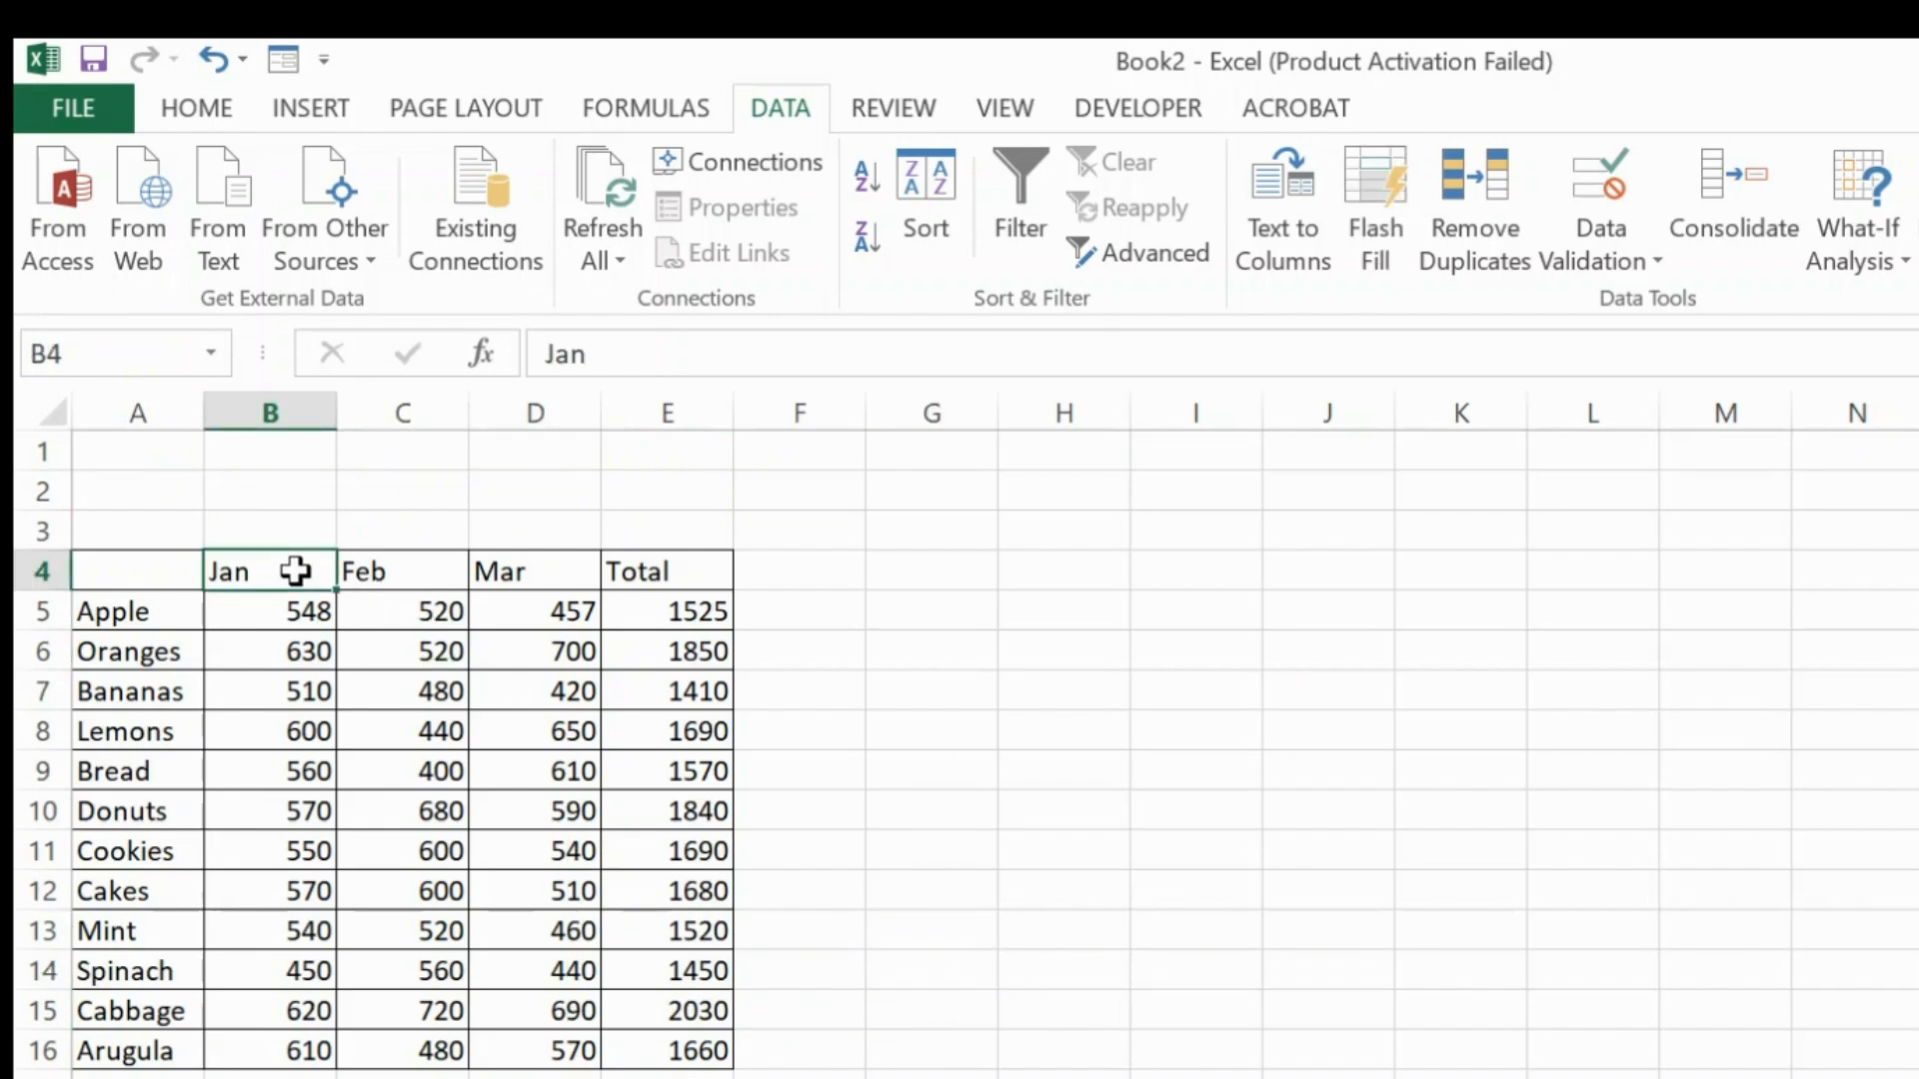
pyautogui.hotkey('shift', 'Right')
pyautogui.hotkey('shift', 'Right')
pyautogui.hotkey('shift', 'Right')
pyautogui.hotkey('ctrl', 'b')
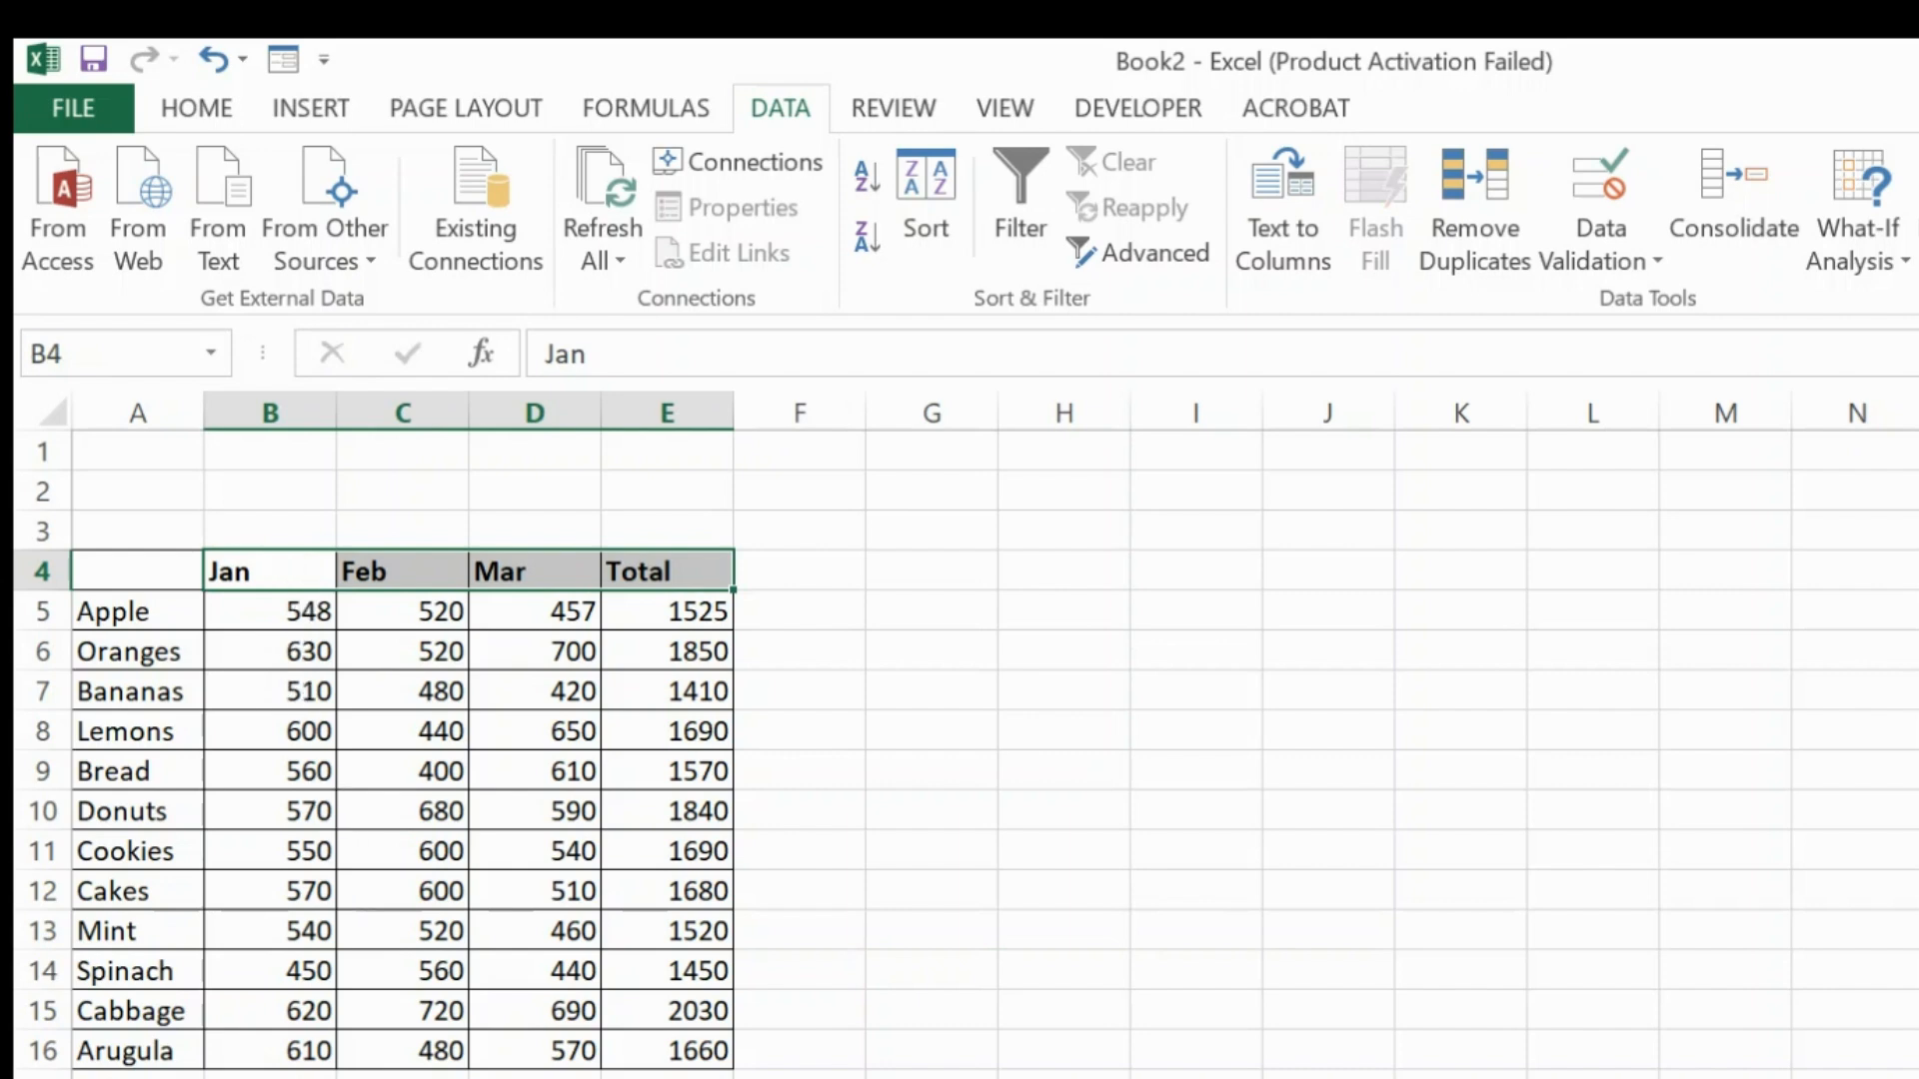
# - Apply a border to the Celery row, A17:E17, of the consolidated table
pyautogui.moveTo(120, 1073); pyautogui.dragTo(666, 1064)
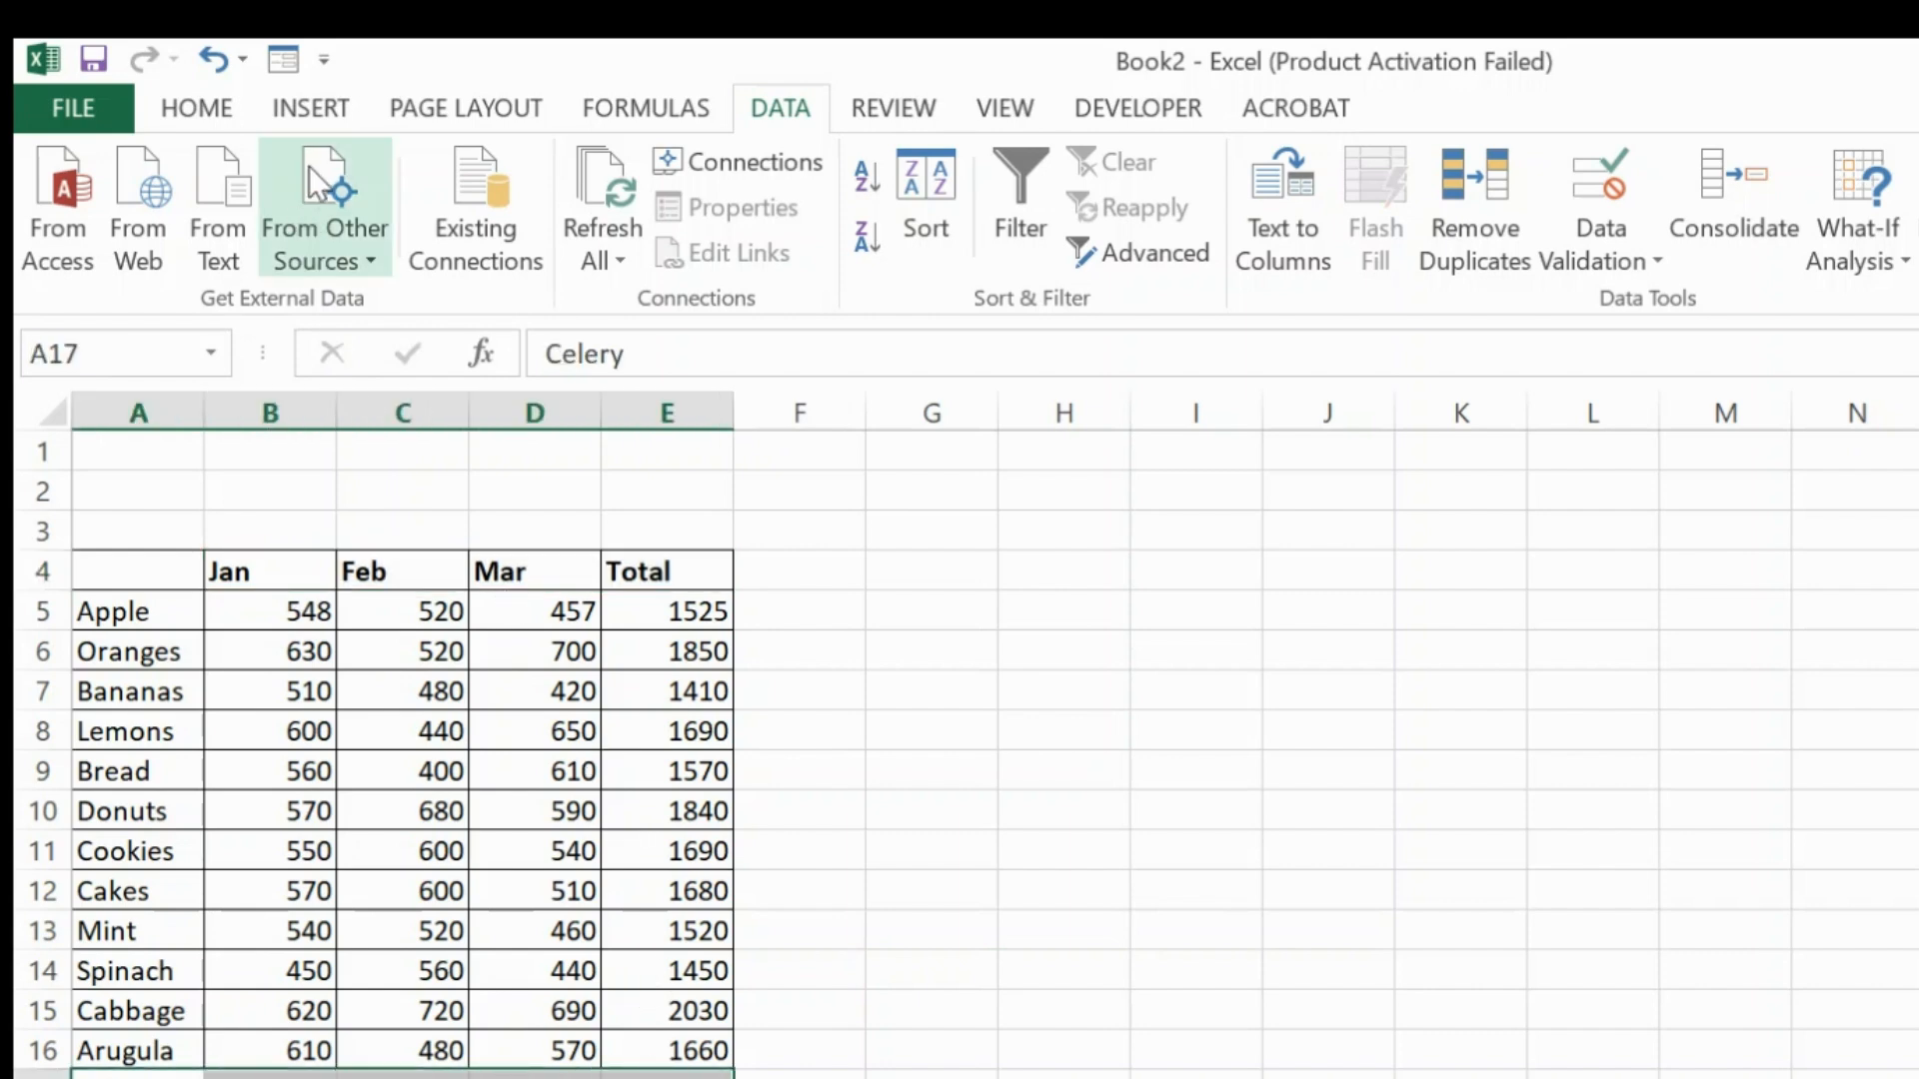
pyautogui.click(212, 117)
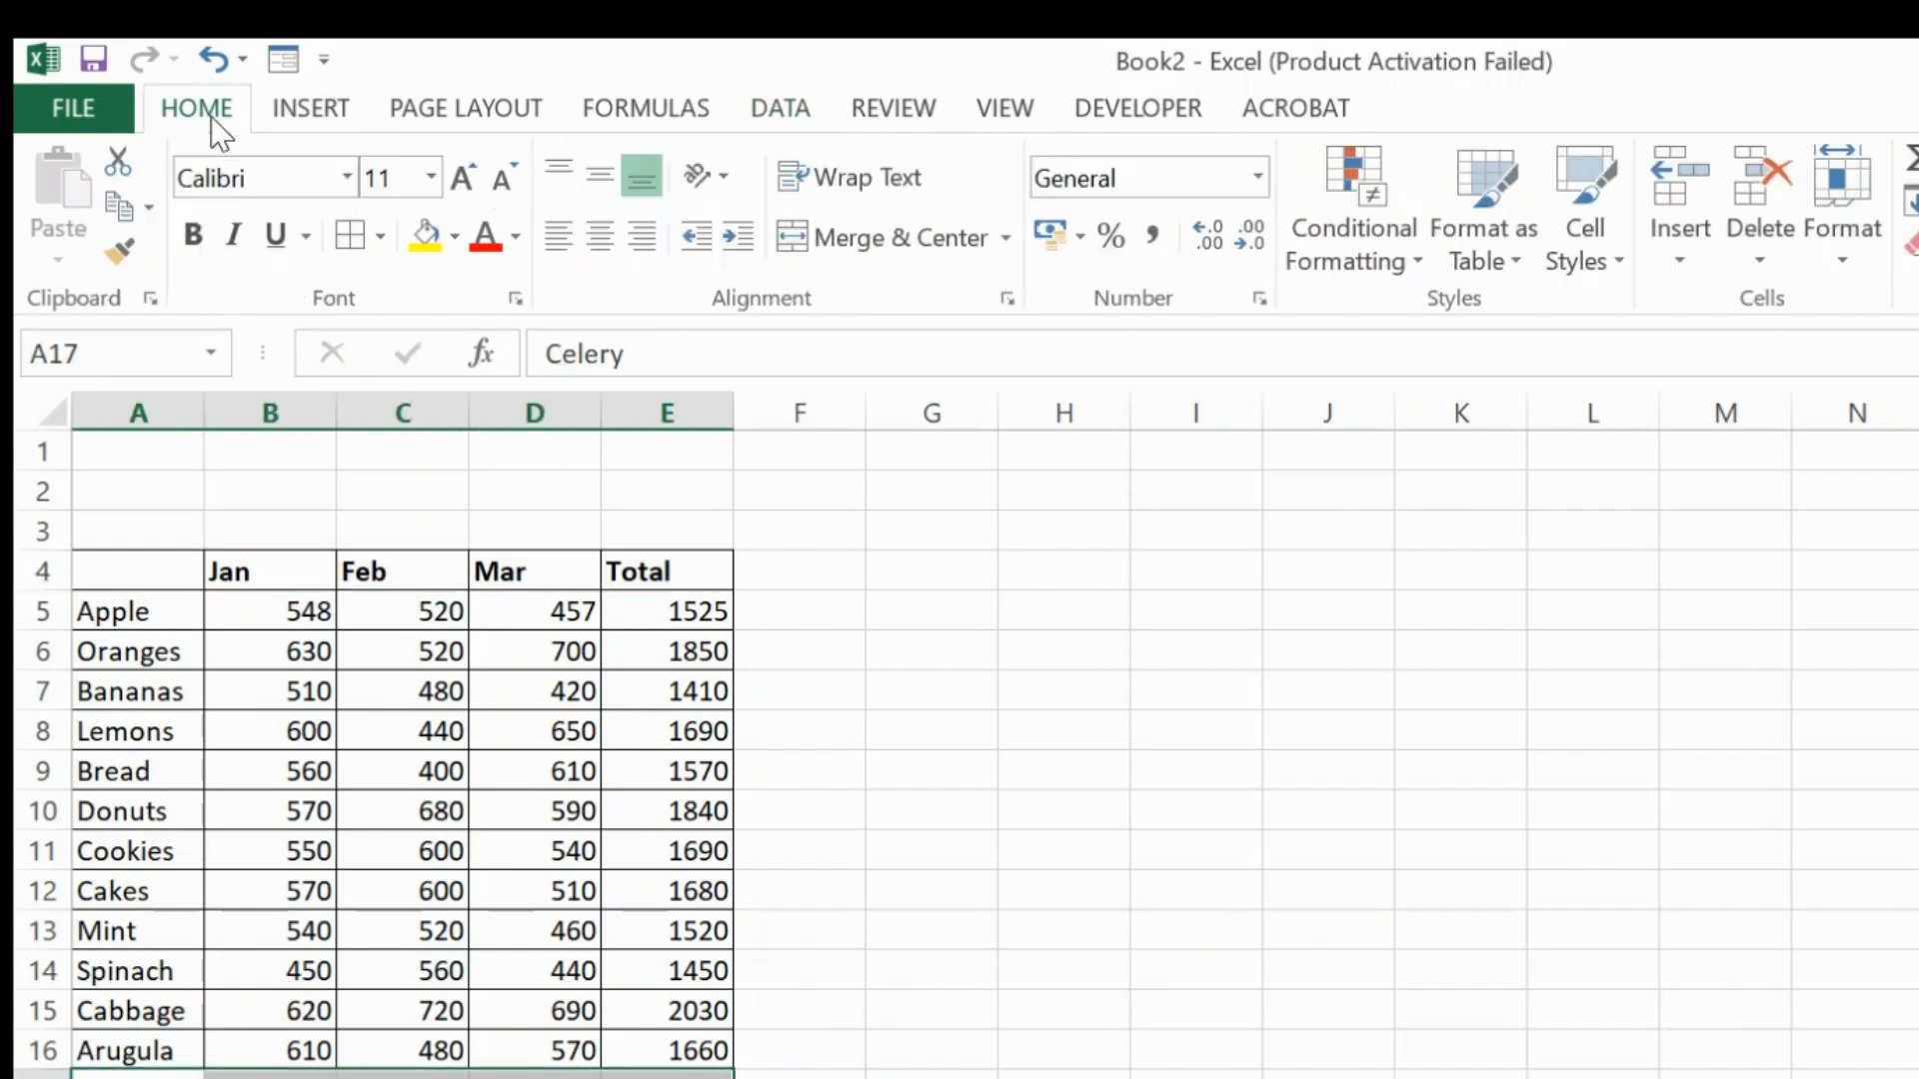
pyautogui.click(357, 247)
pyautogui.click(905, 723)
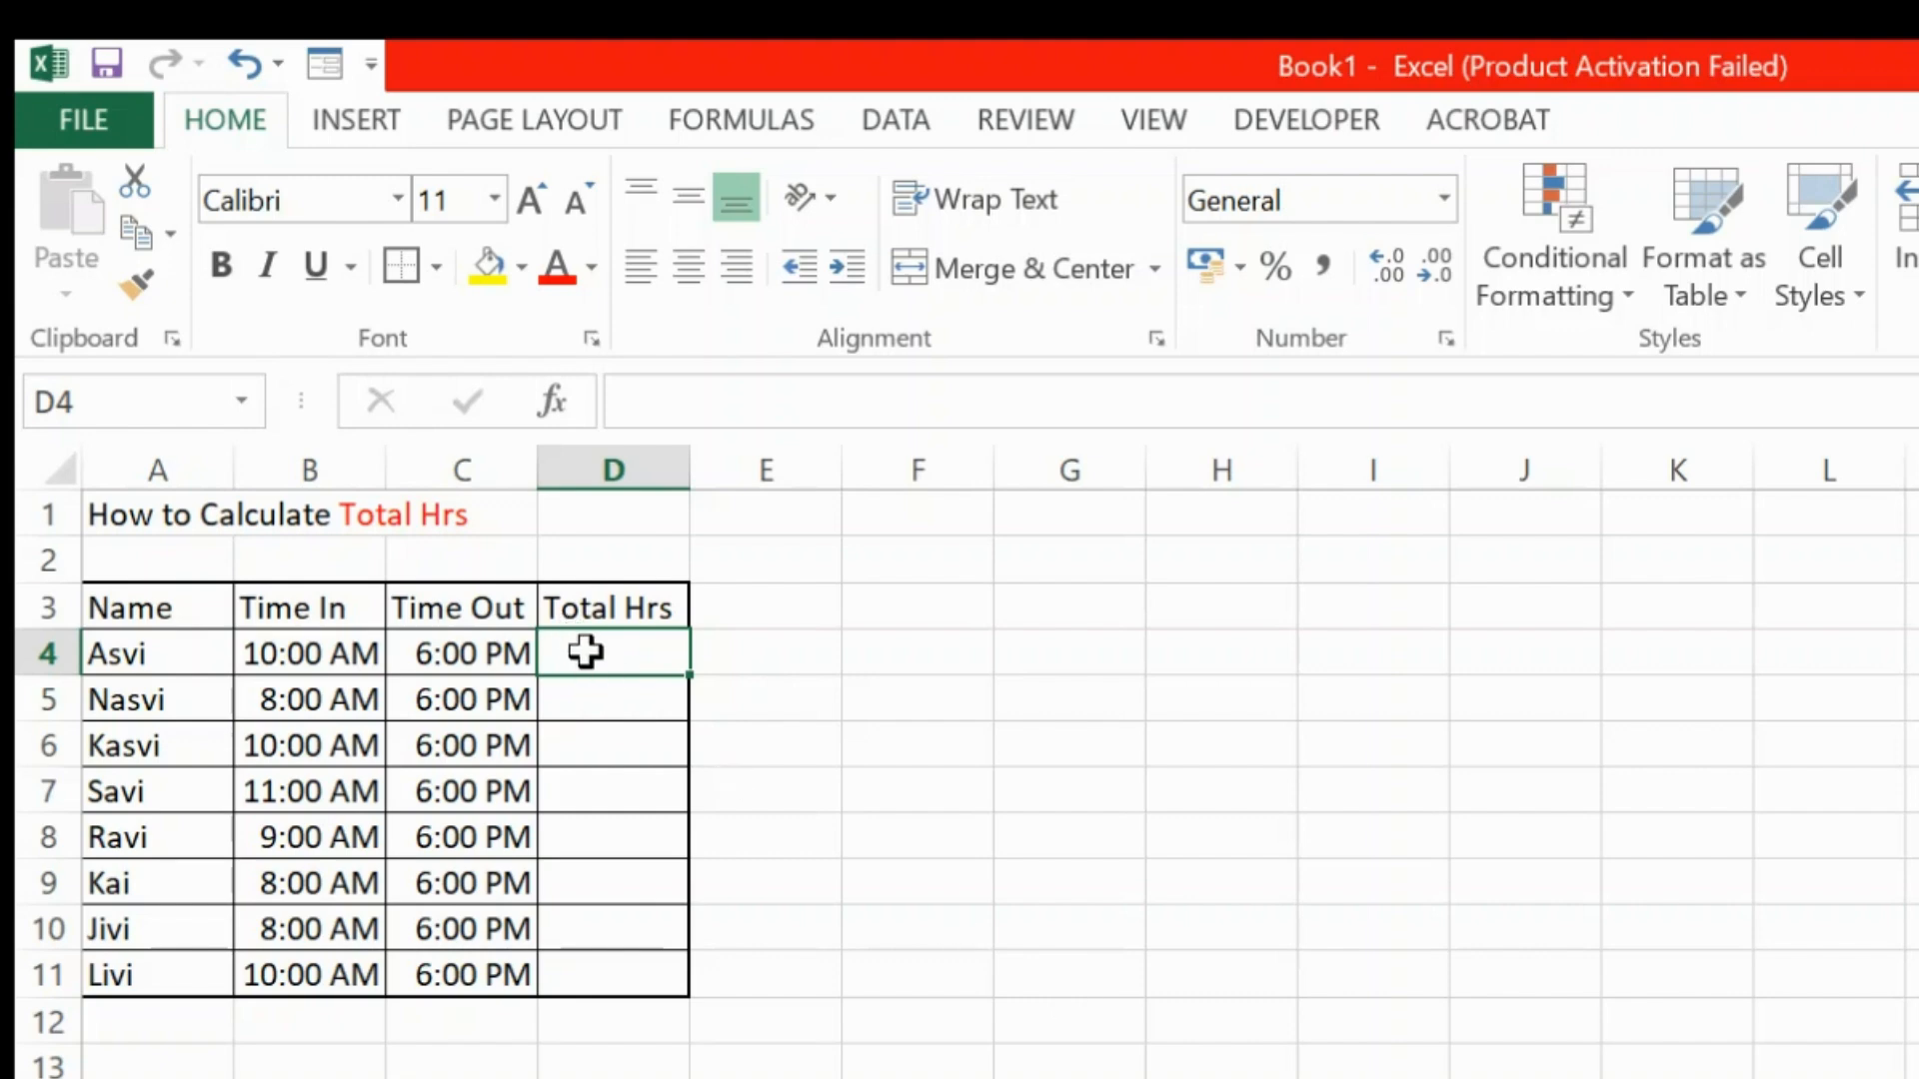
# - Calculate the first employee's total hours in D4 with the formula =MOD(C4-B4,1)*24
pyautogui.write('=')
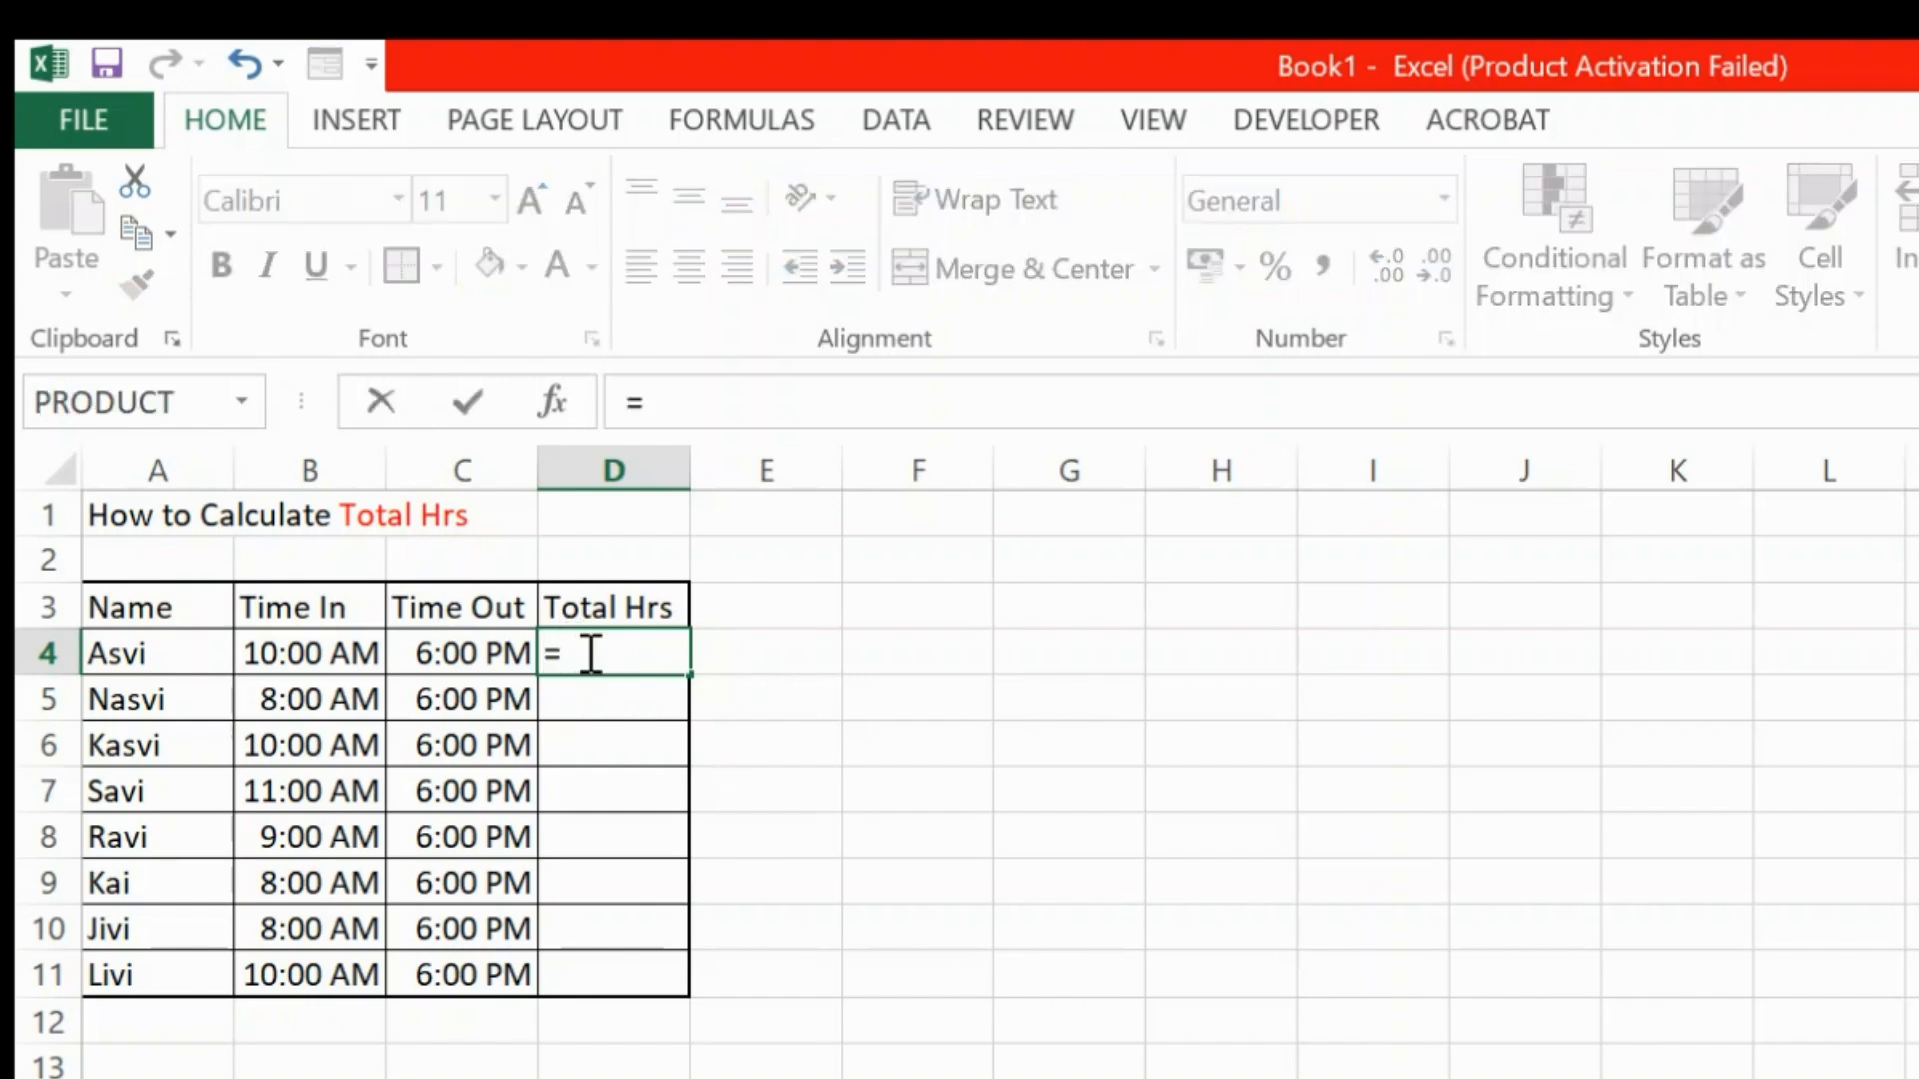
pyautogui.write('mod')
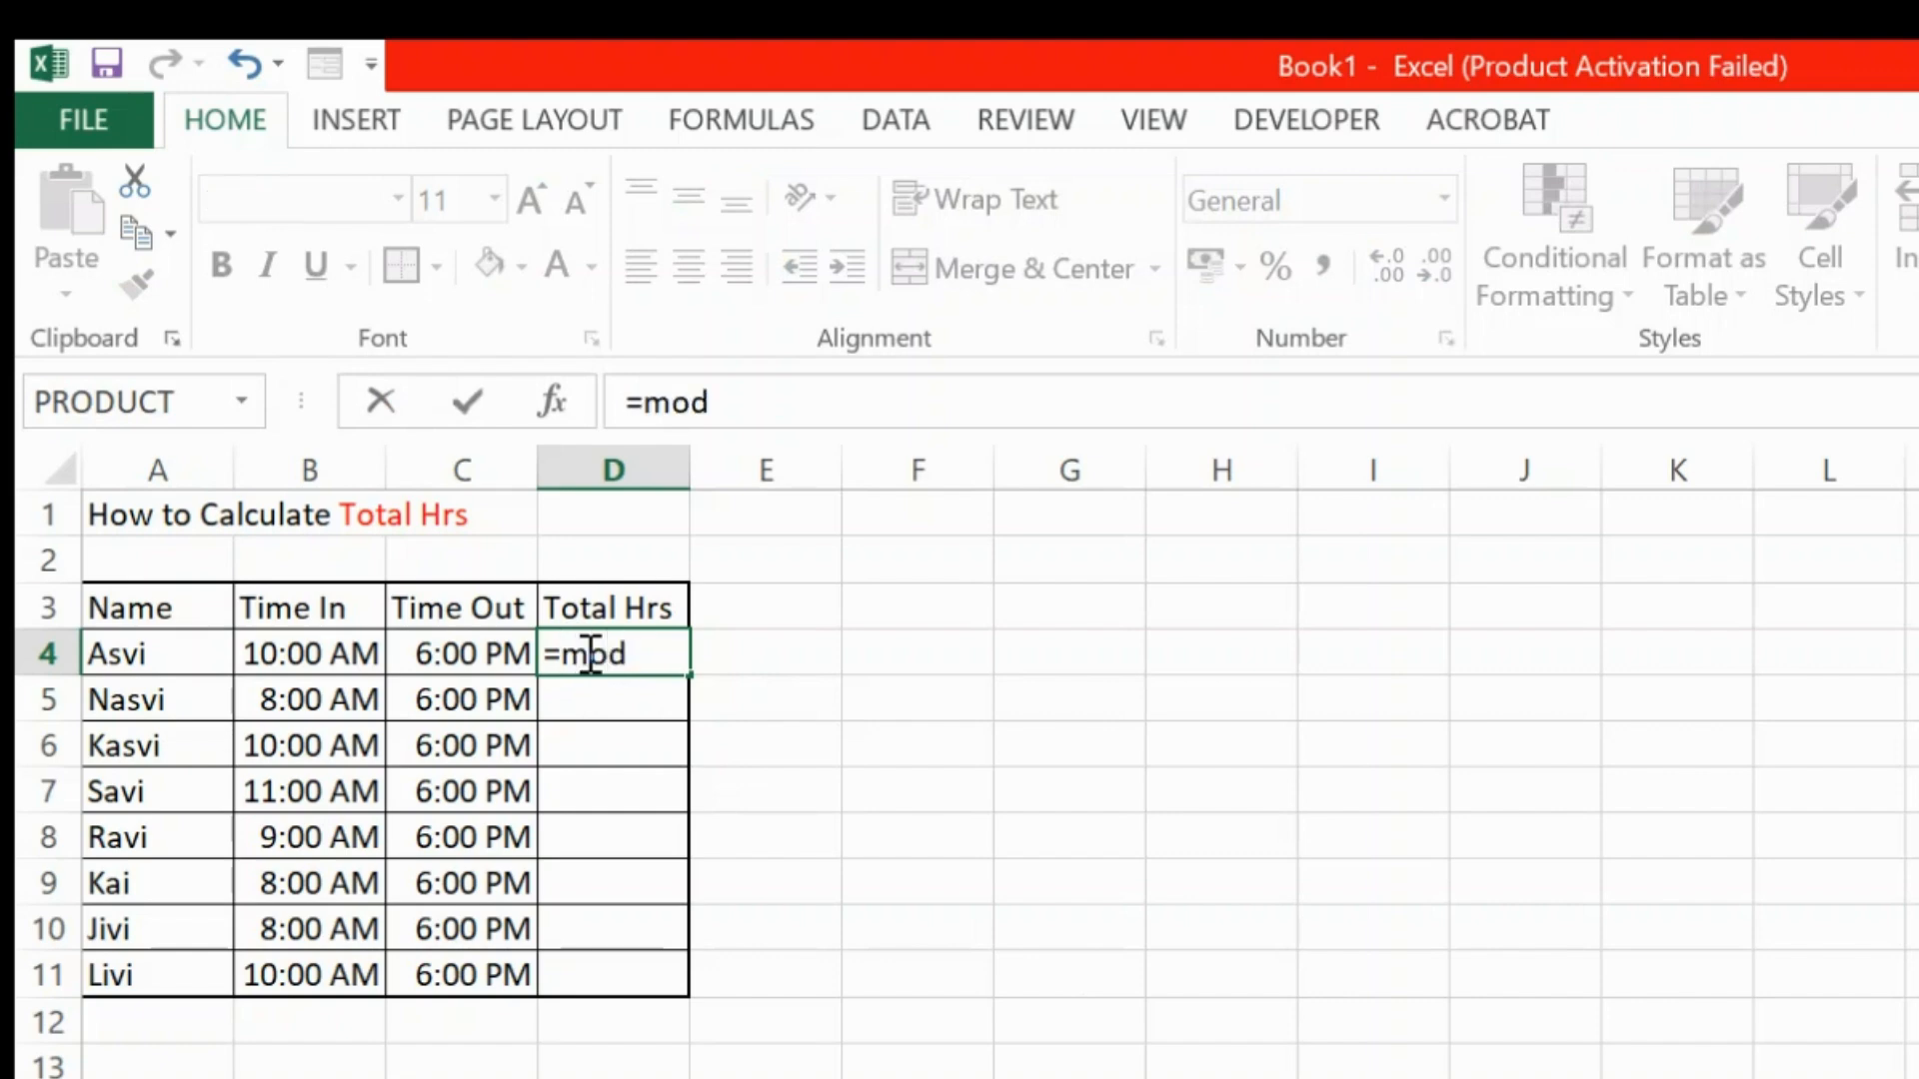
pyautogui.write('(')
pyautogui.press('Left')
pyautogui.press('Left')
pyautogui.write('-')
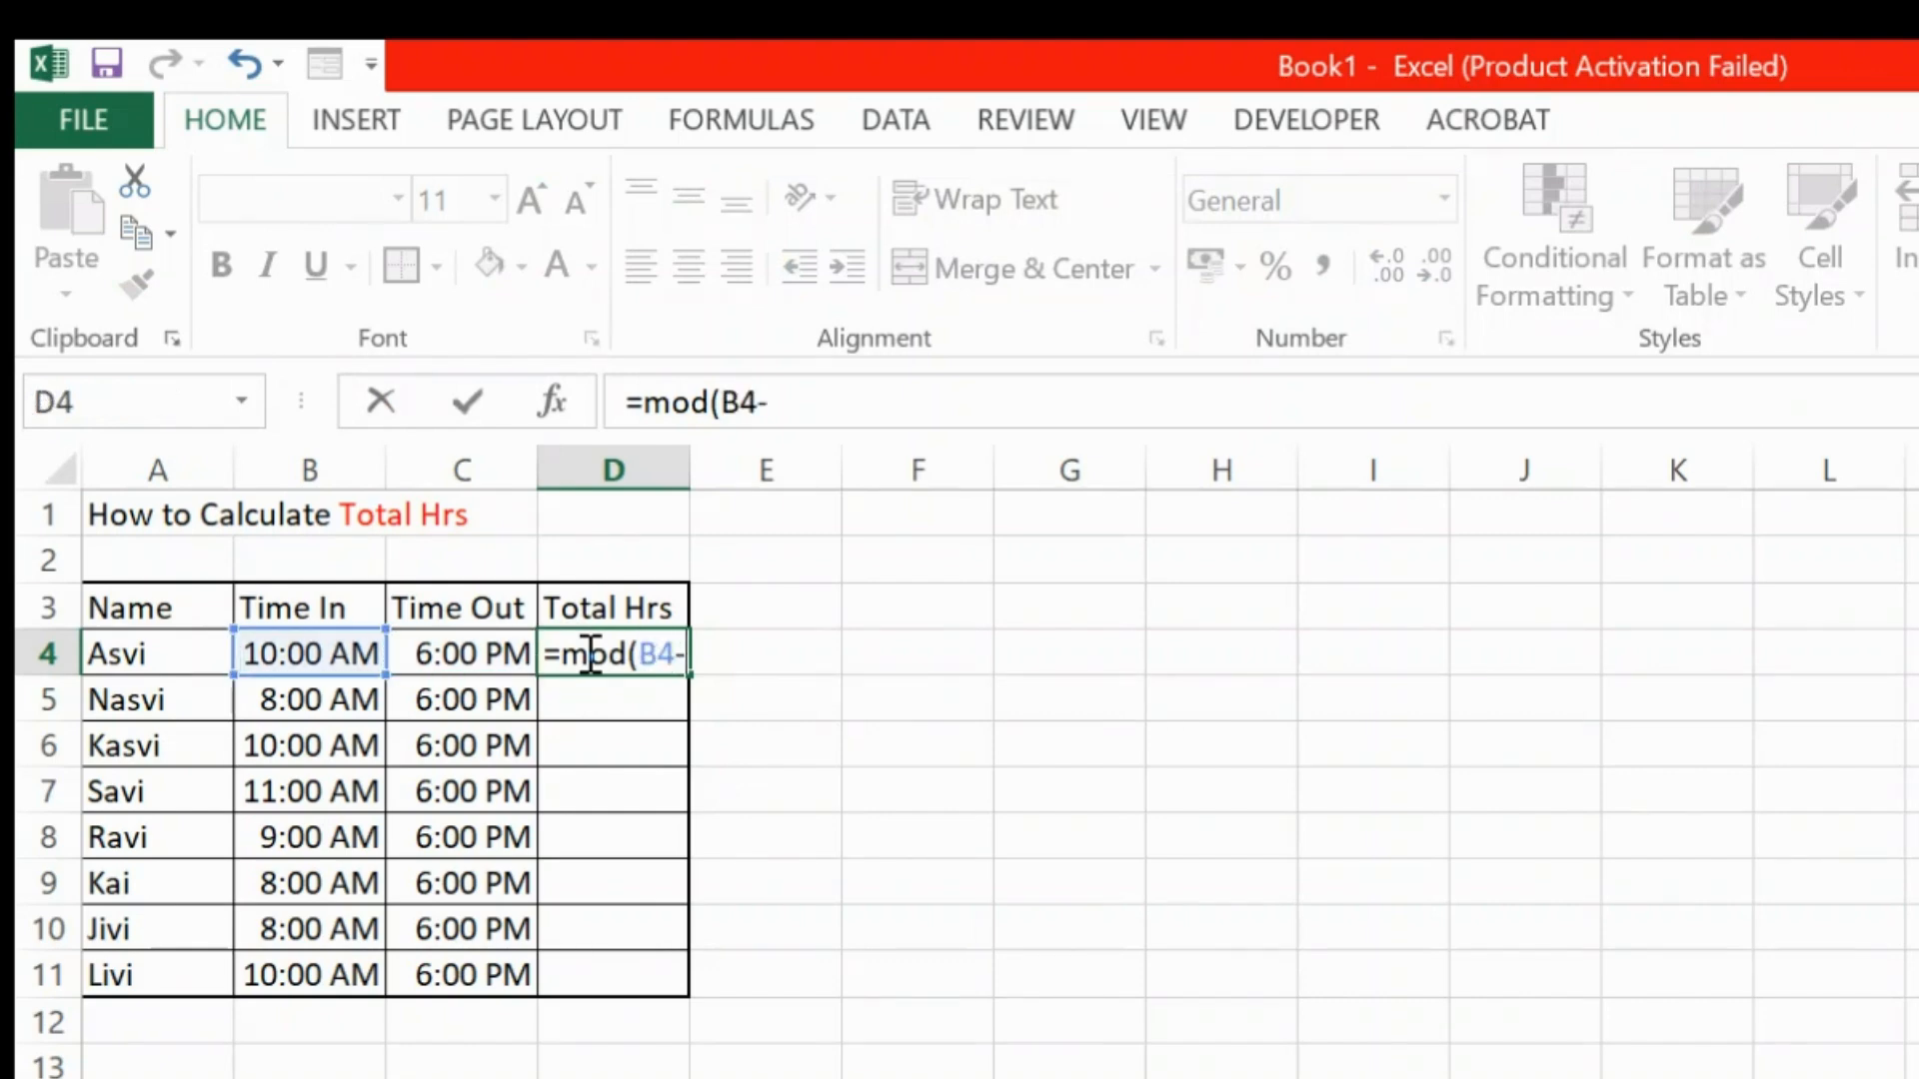
pyautogui.press('BackSpace')
pyautogui.press('BackSpace')
pyautogui.press('BackSpace')
pyautogui.press('Left')
pyautogui.write('-')
pyautogui.press('Left')
pyautogui.press('Left')
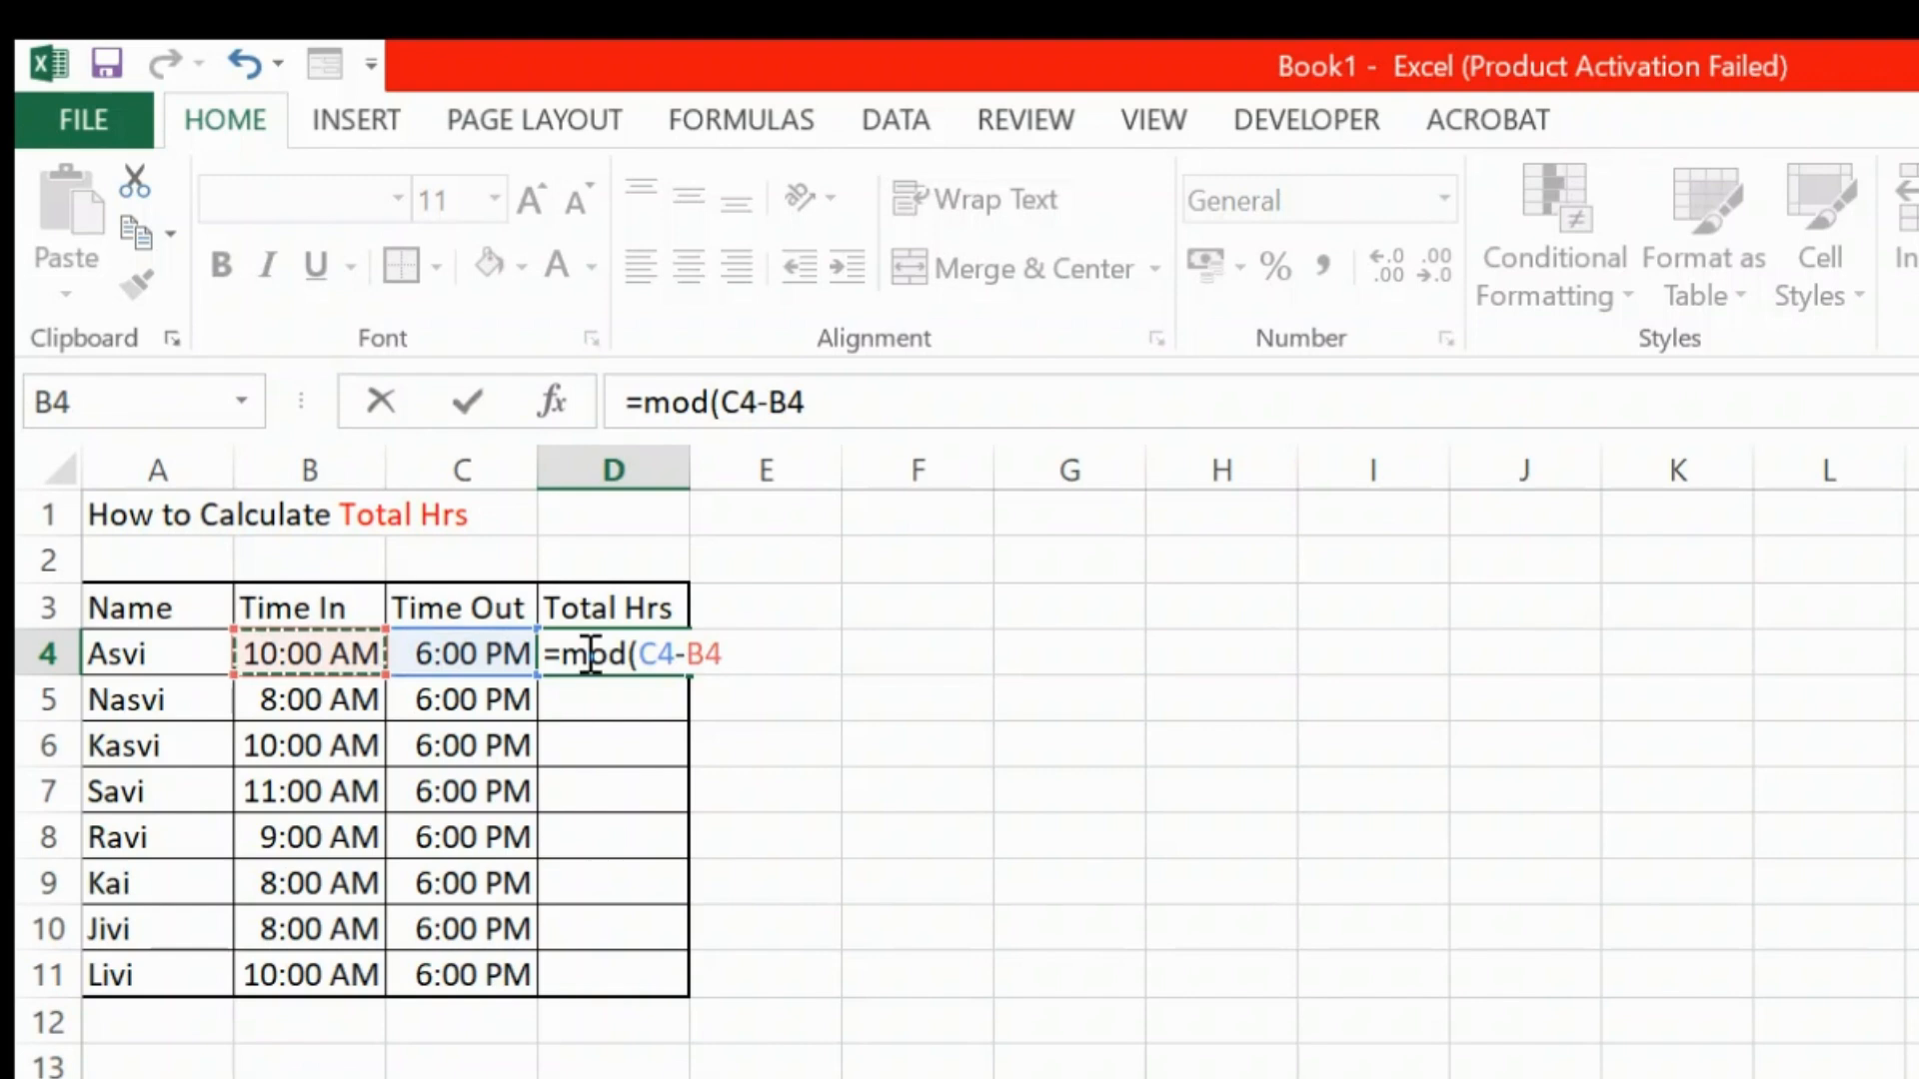
pyautogui.write(',1')
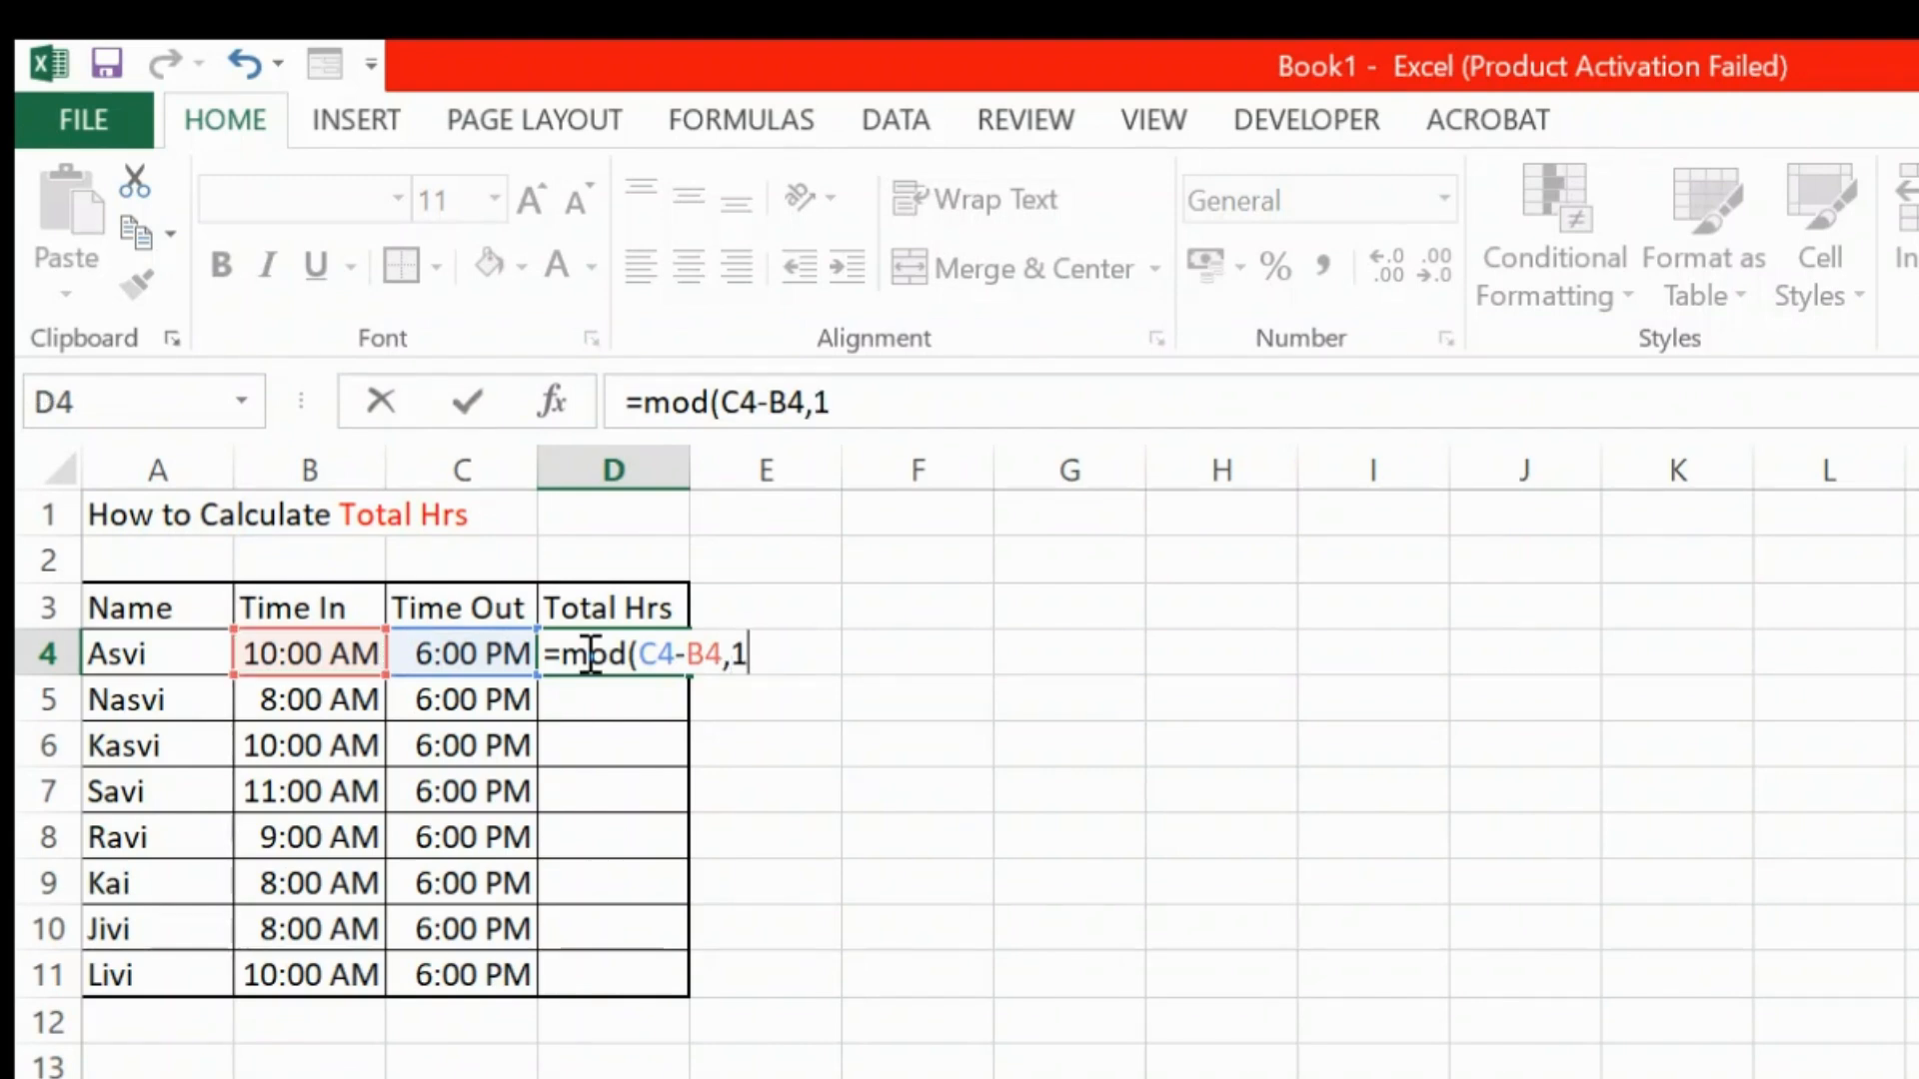
pyautogui.write(')*24')
pyautogui.press('Return')
# - Set D4 to the General number format and fill its formula down the Total Hrs column to D11
pyautogui.click(584, 651)
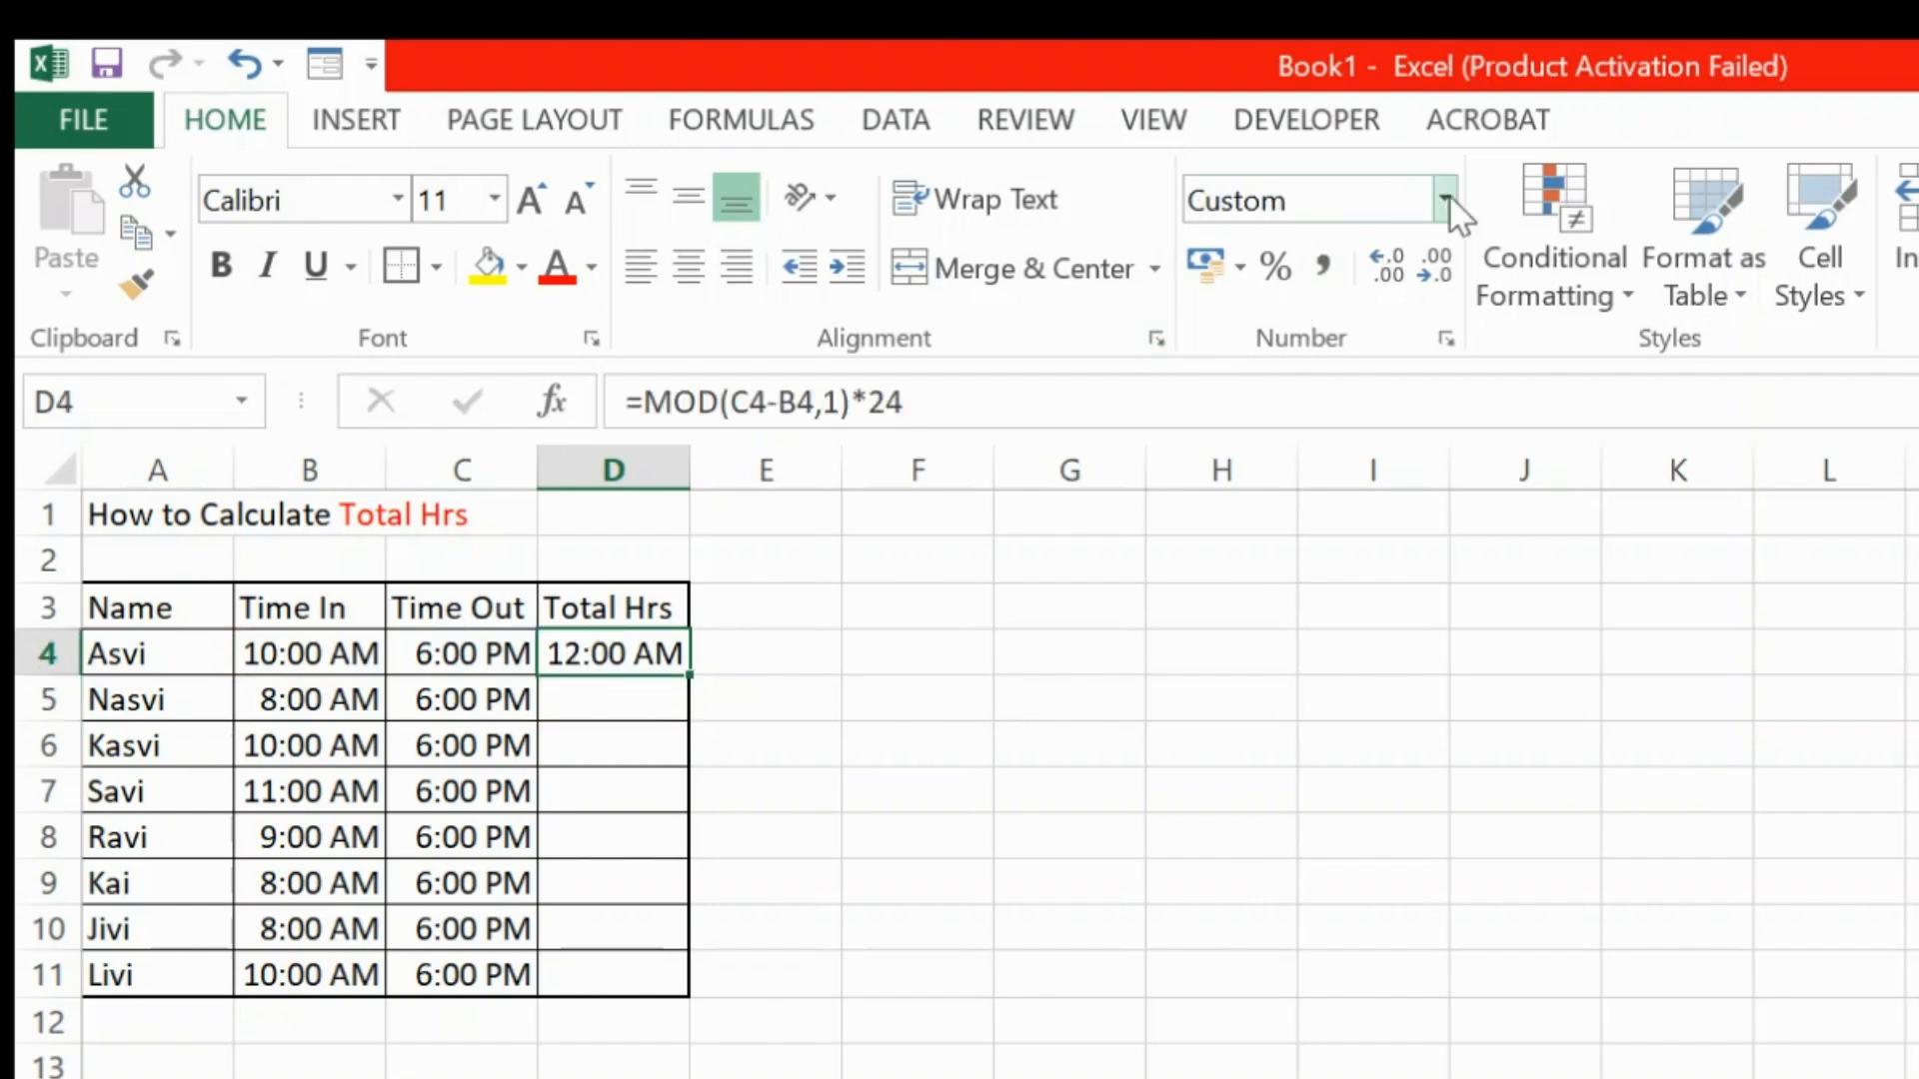
pyautogui.click(1434, 265)
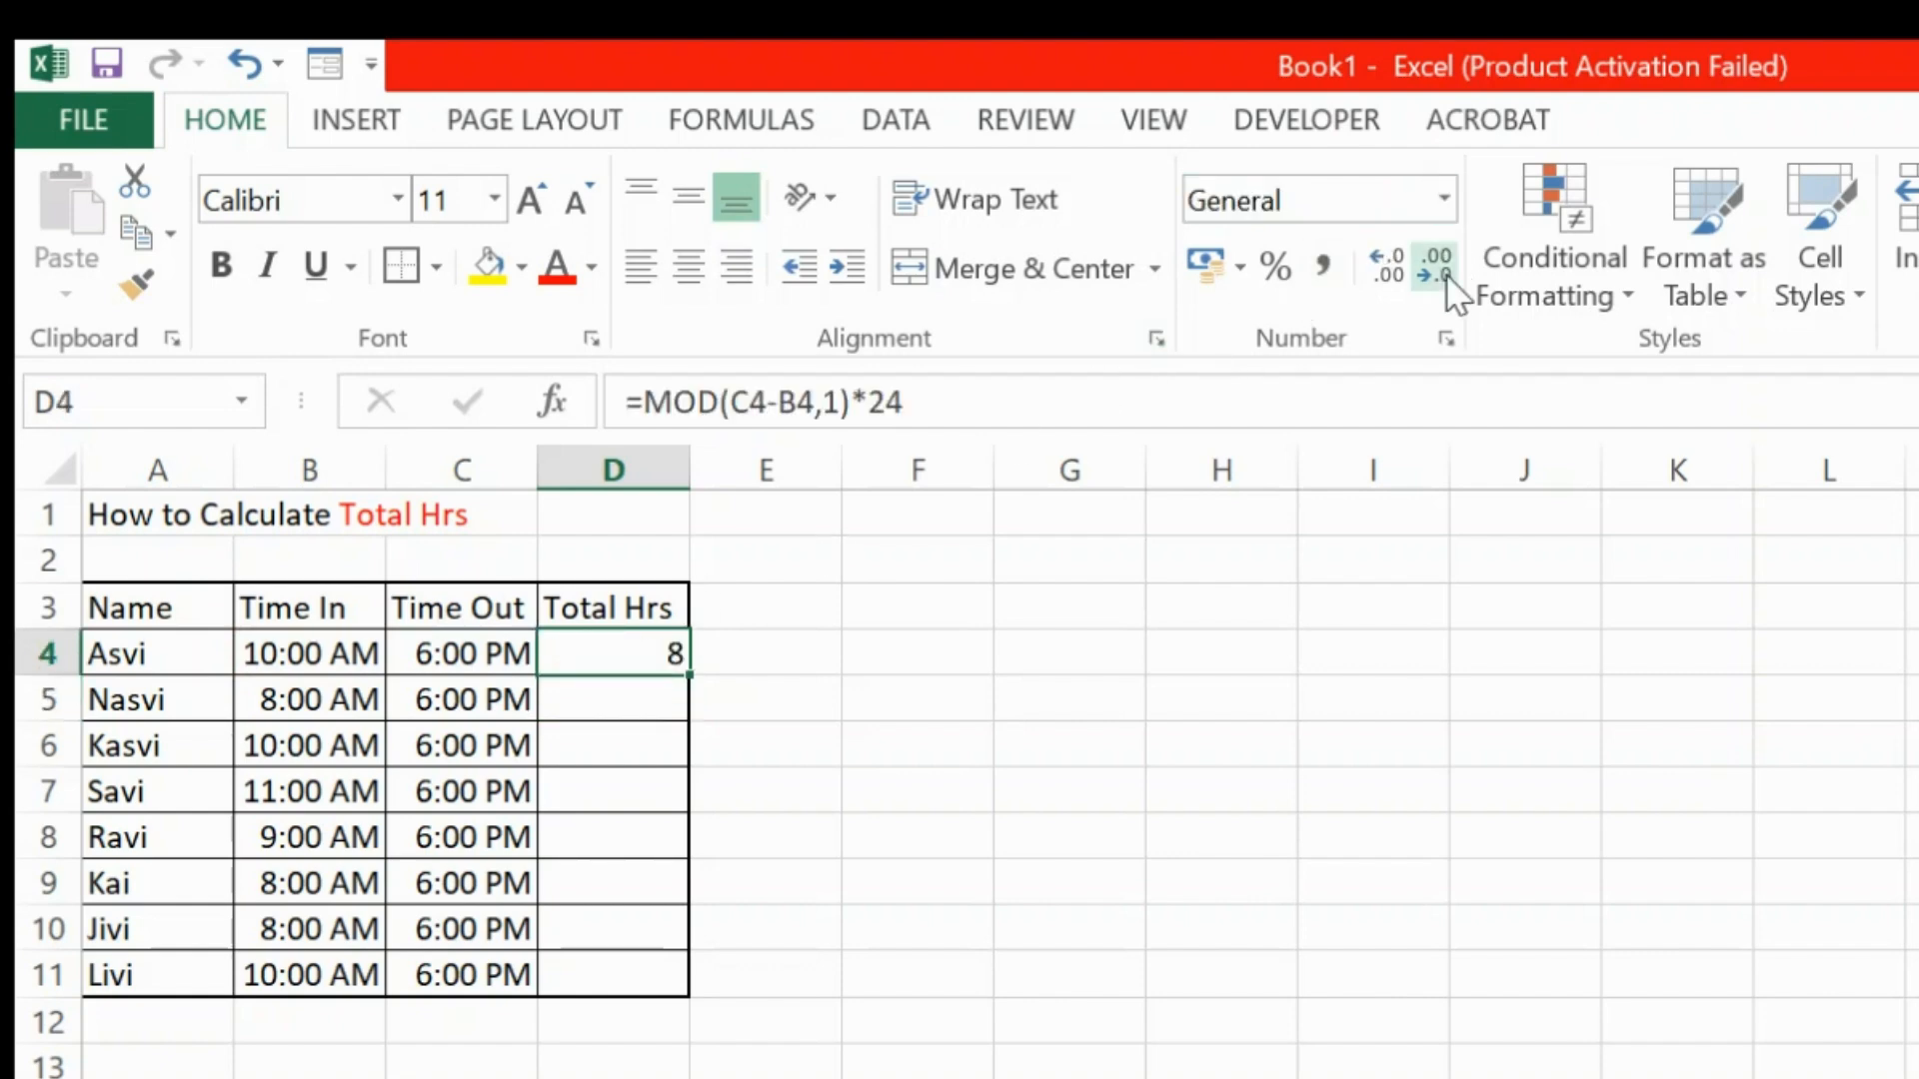
pyautogui.doubleClick(691, 677)
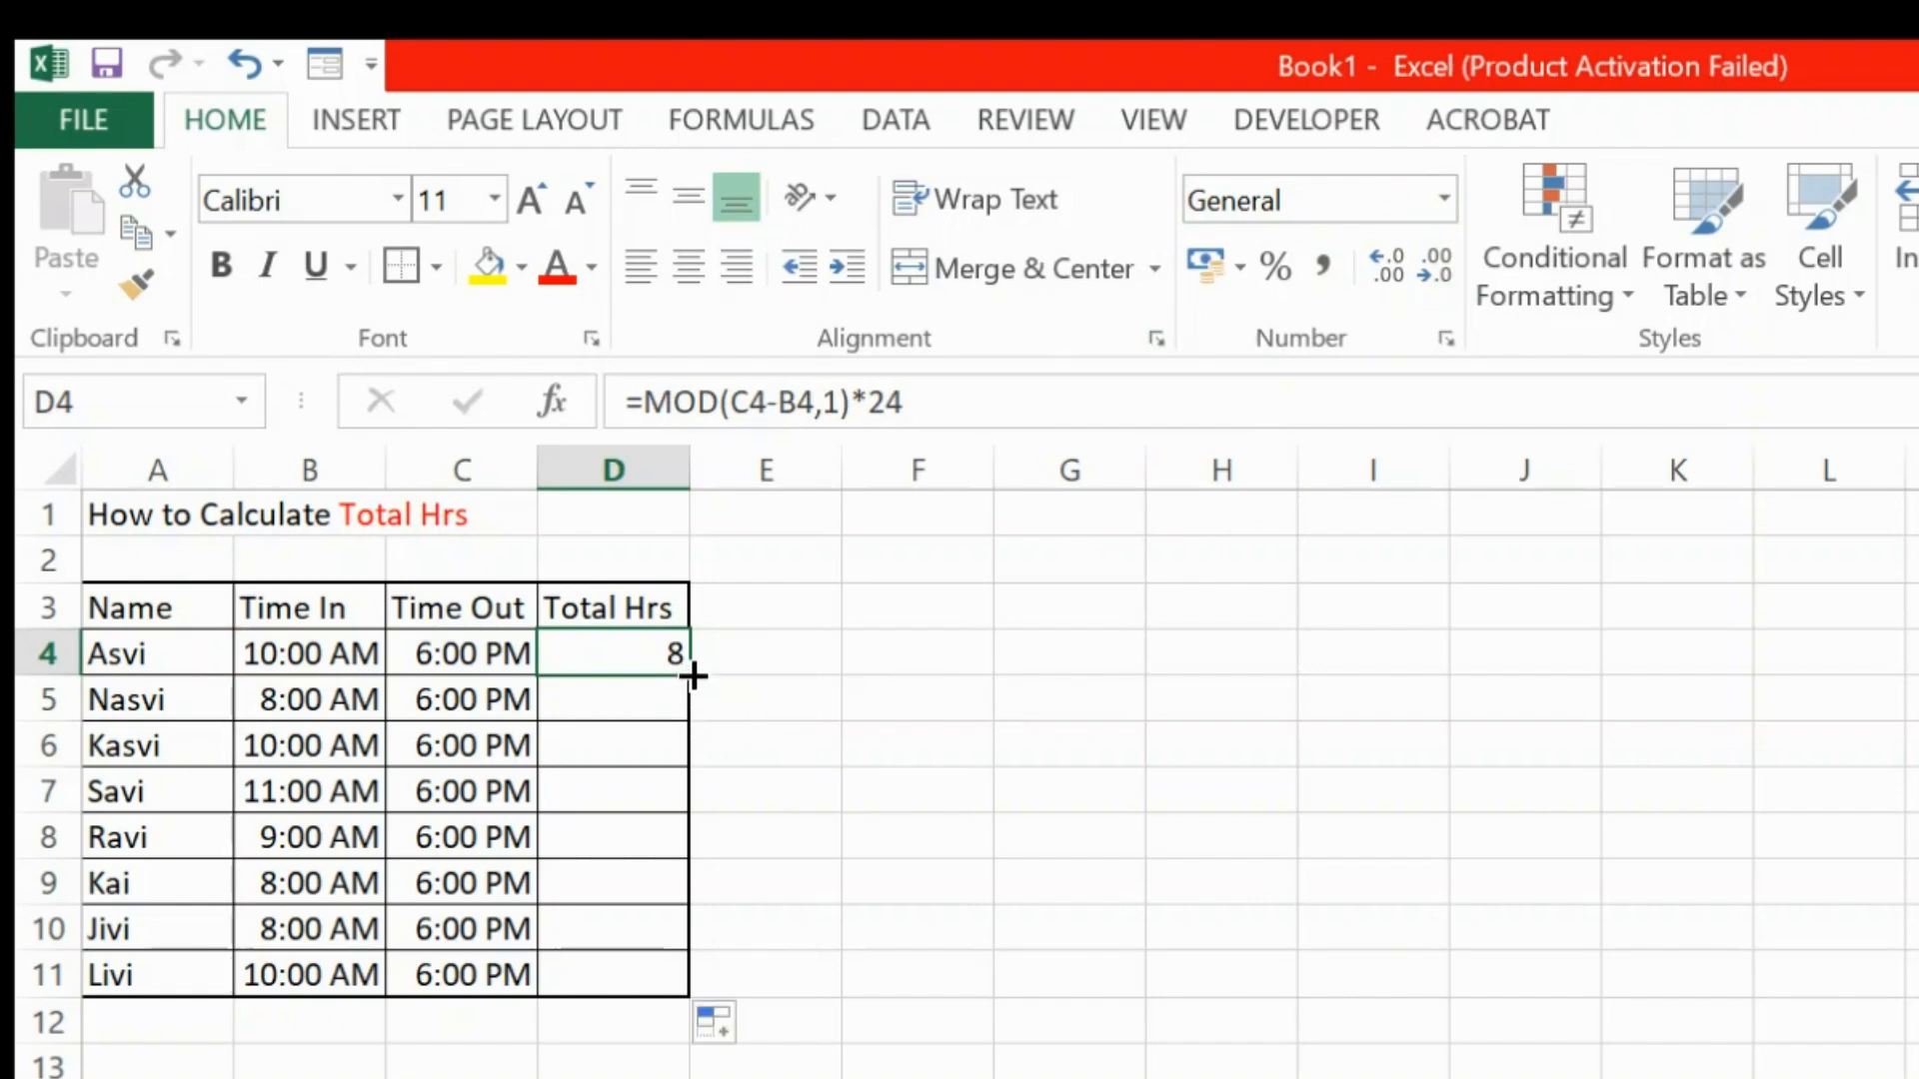
pyautogui.click(785, 686)
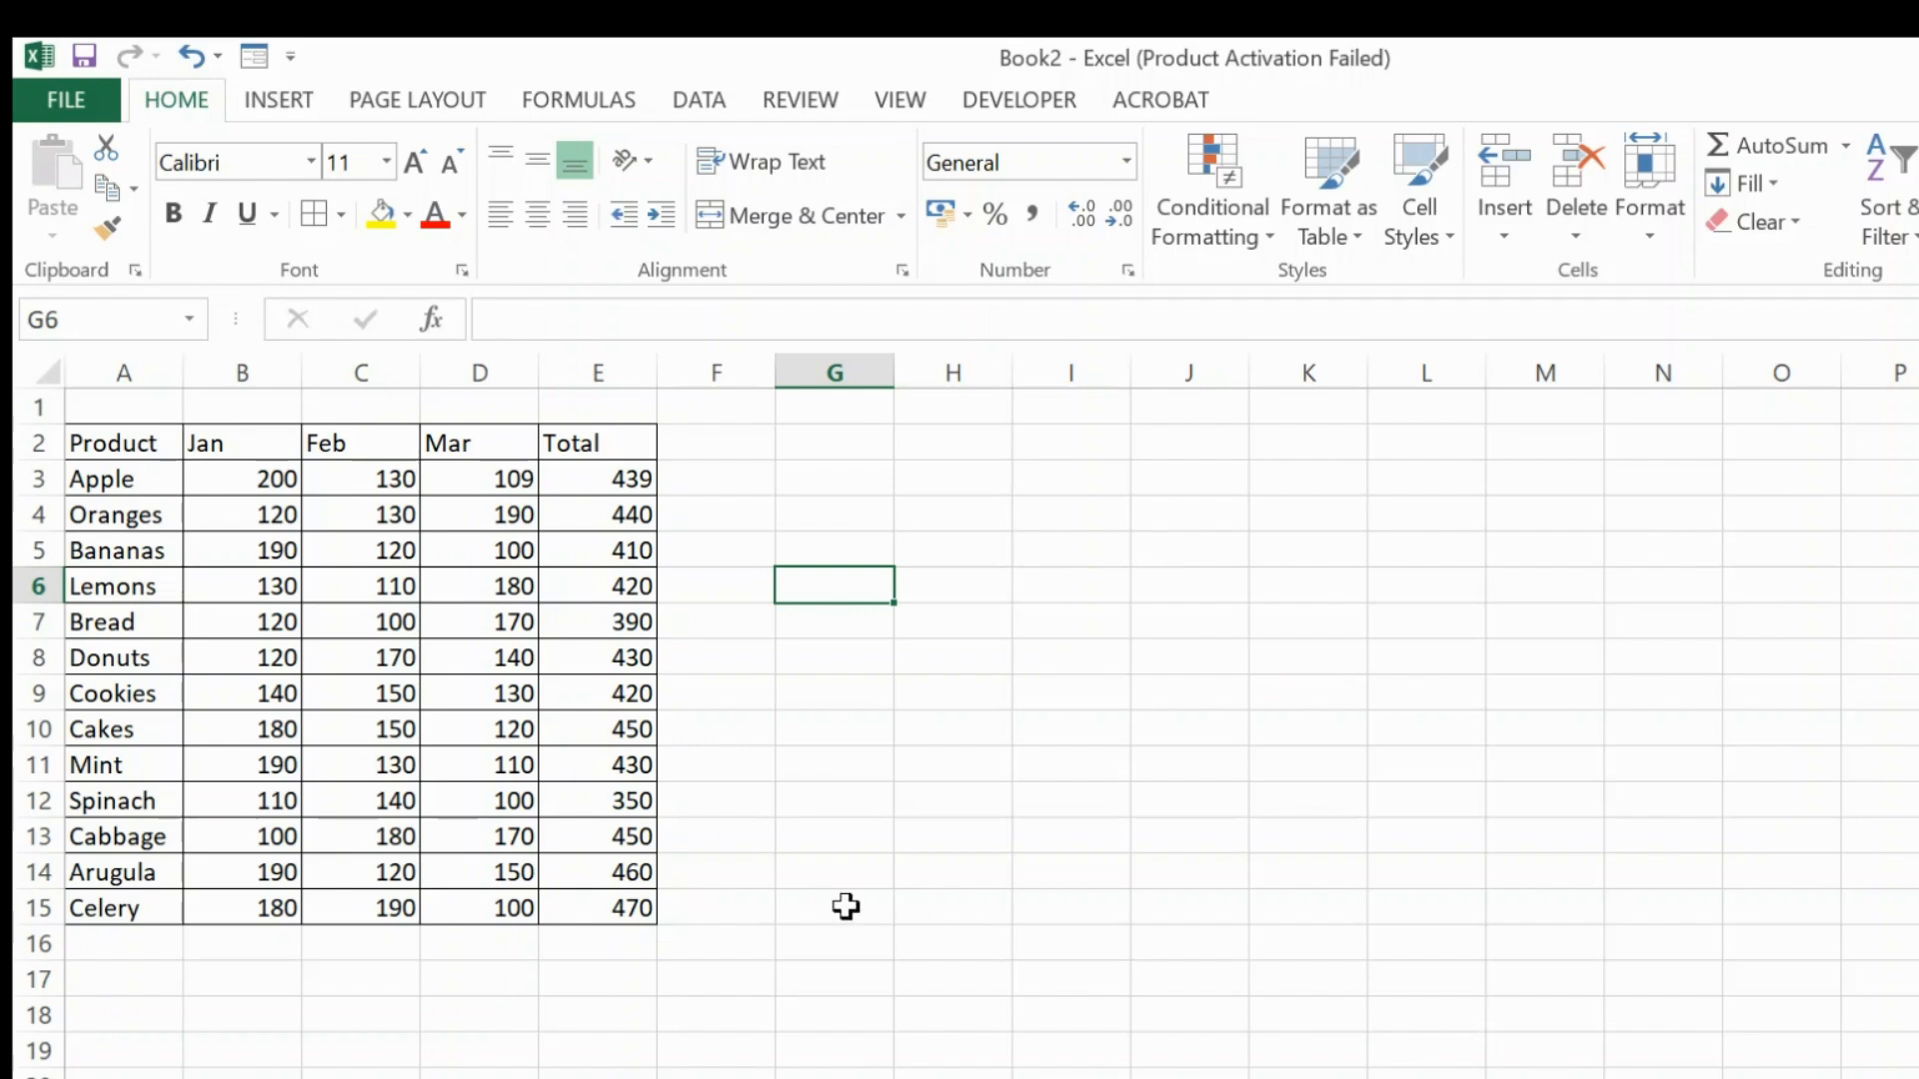
# - Make the header row A2:E2 of the product table bold
pyautogui.click(125, 436)
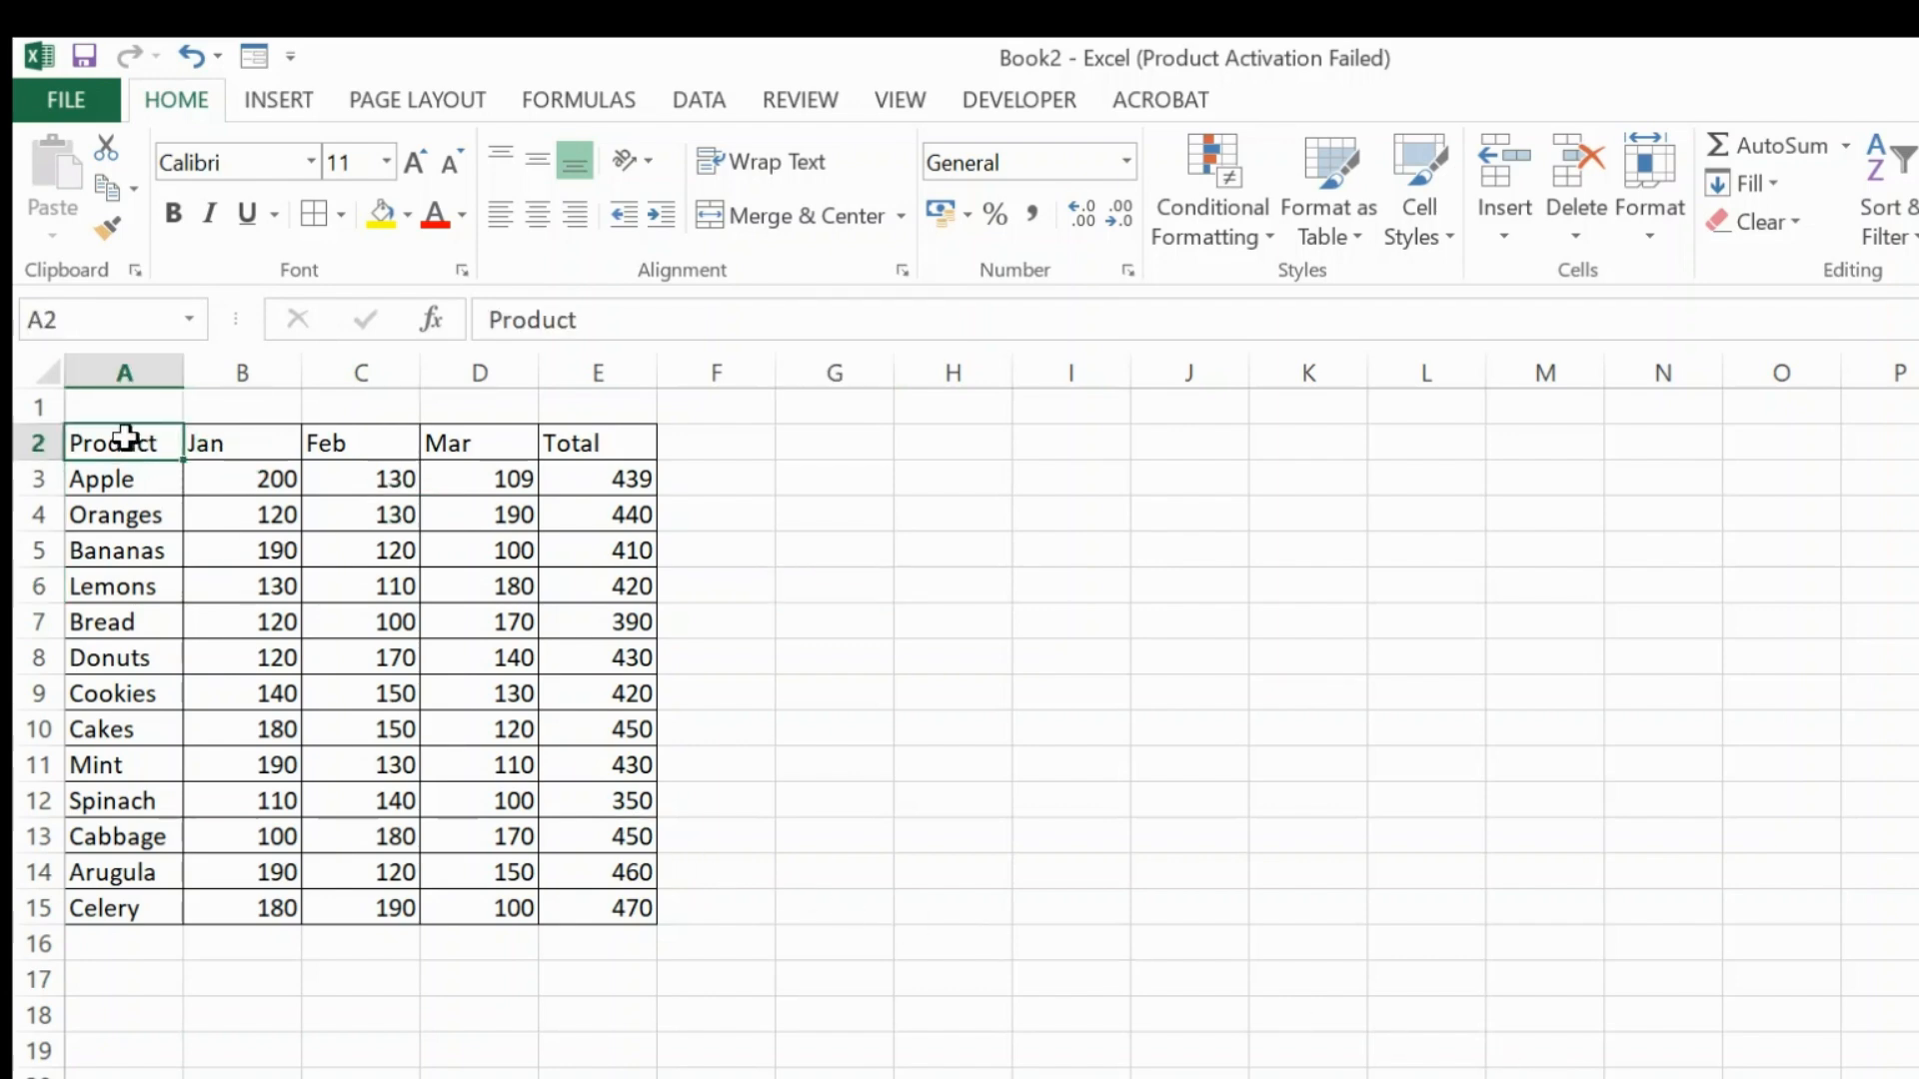
pyautogui.hotkey('shift', 'Right')
pyautogui.hotkey('shift', 'Right')
pyautogui.hotkey('shift', 'Right')
pyautogui.hotkey('shift', 'Right')
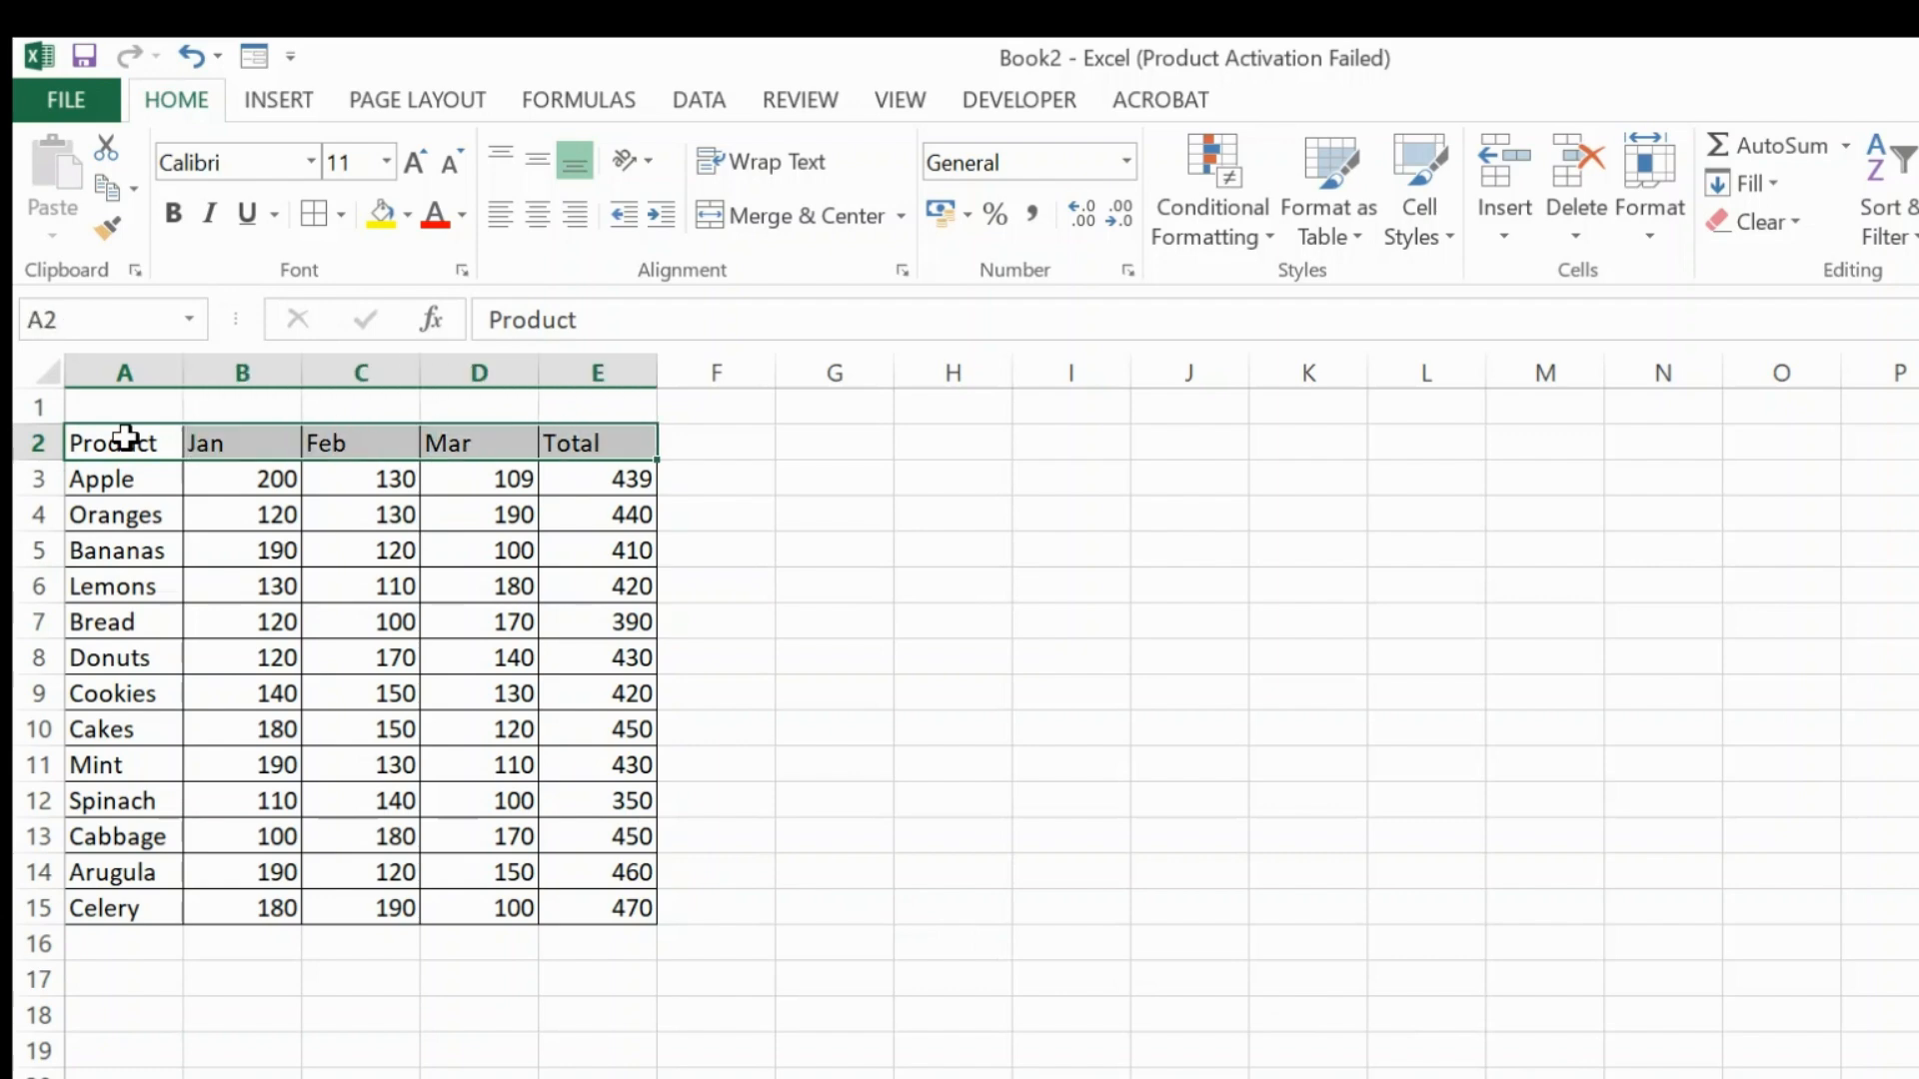
pyautogui.click(176, 225)
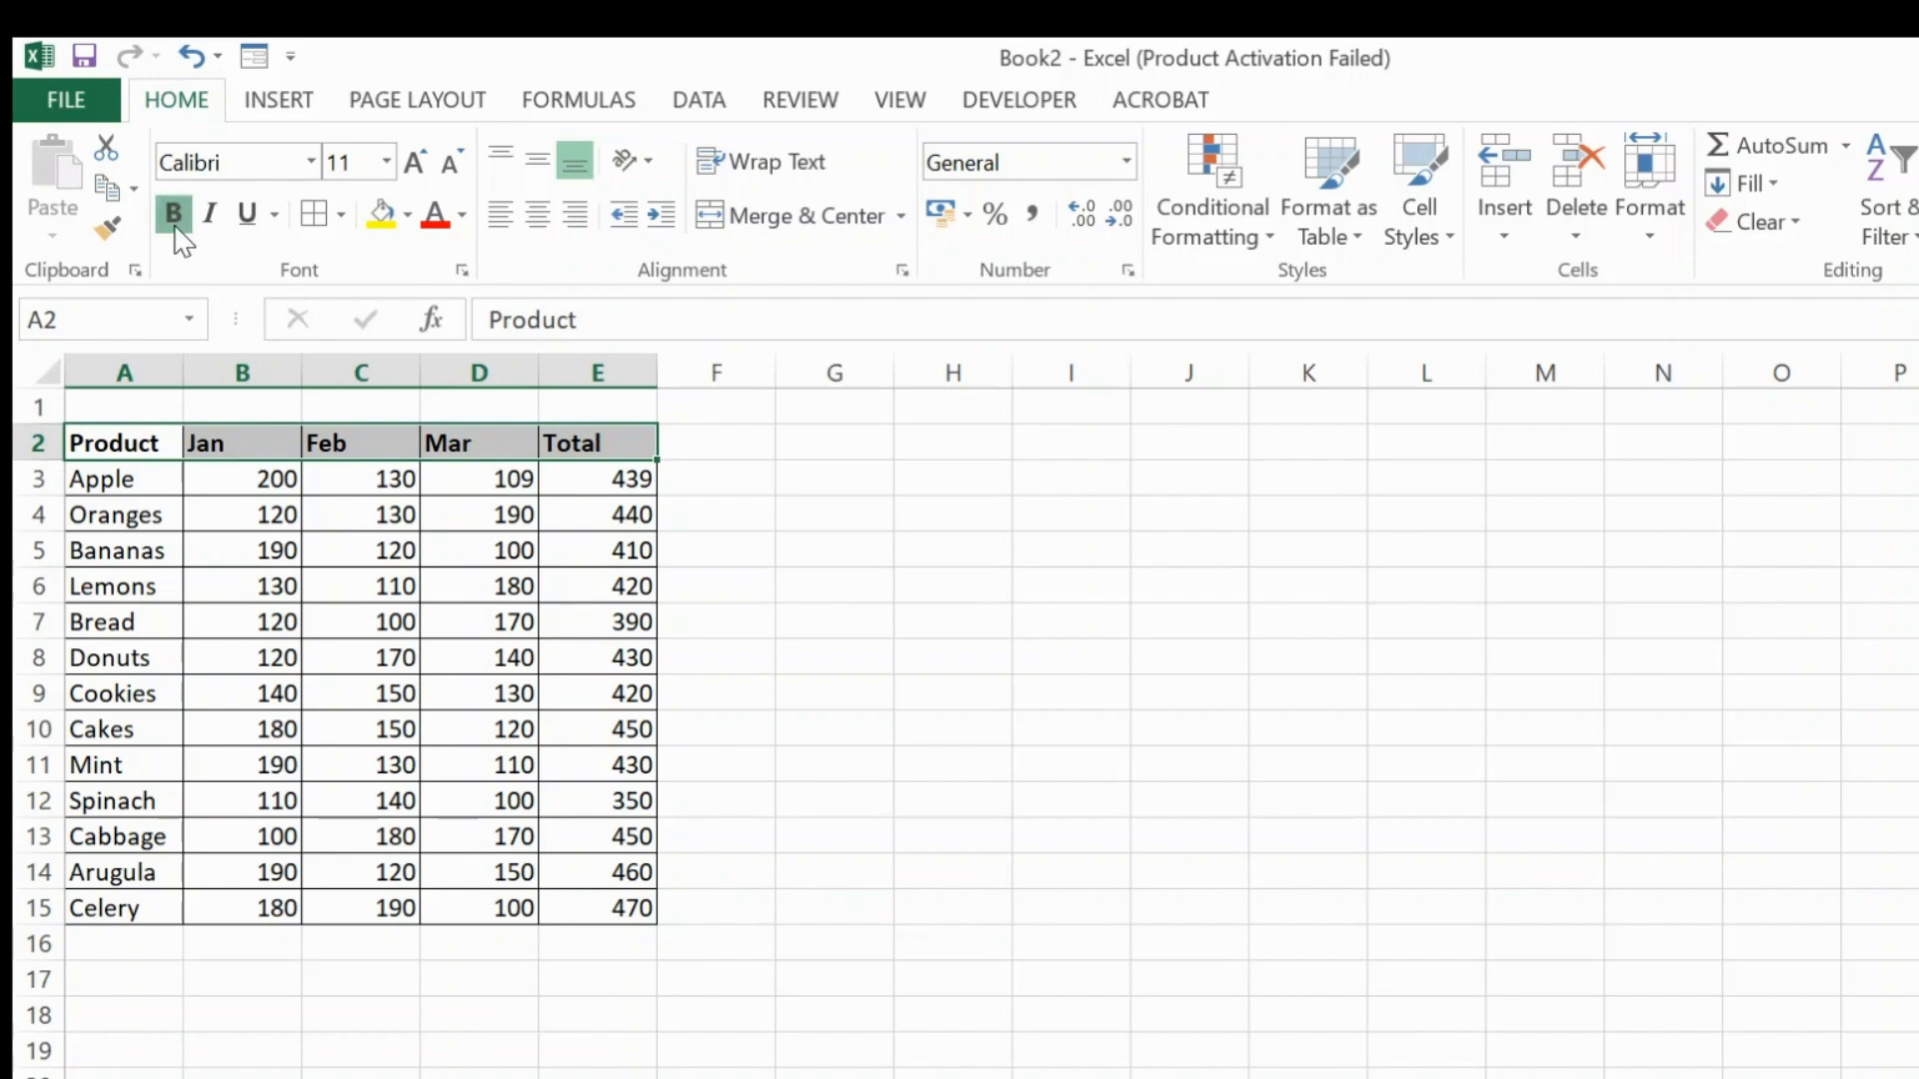
pyautogui.click(176, 225)
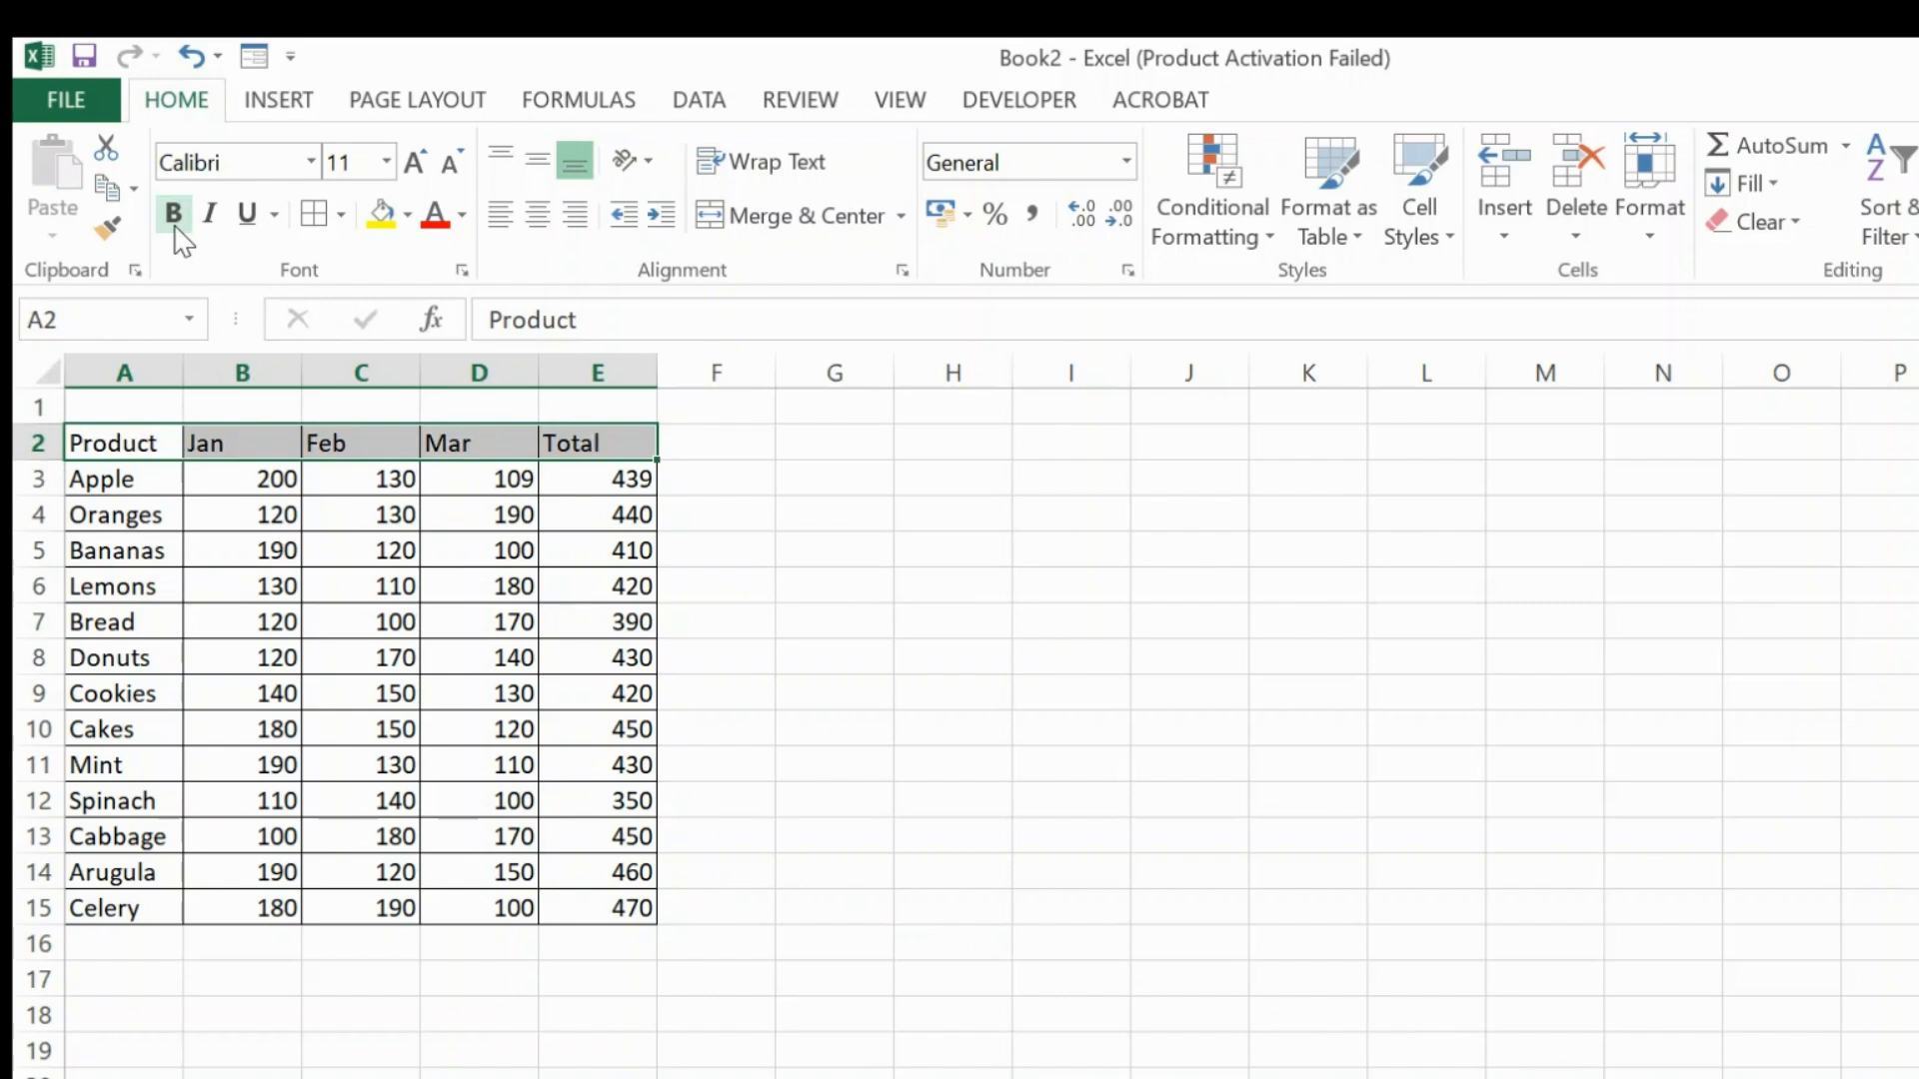
pyautogui.click(175, 228)
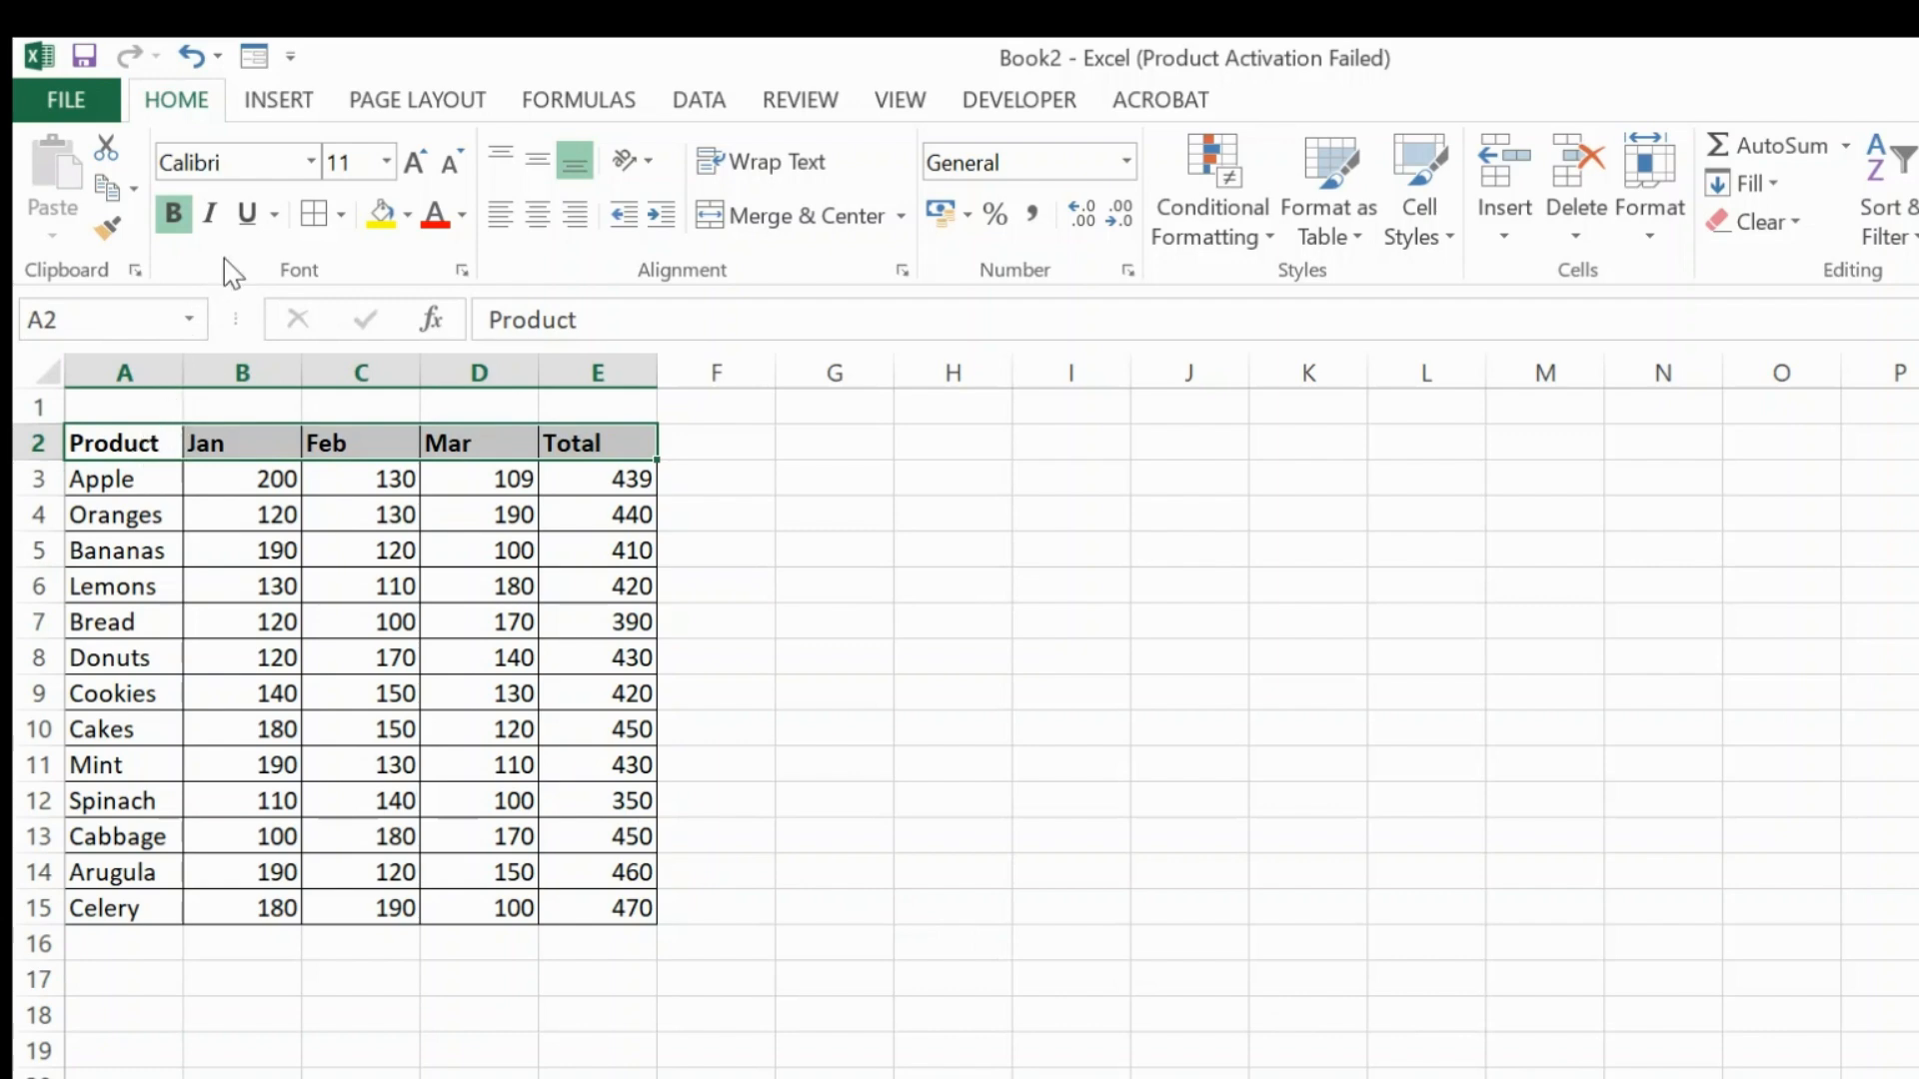
# - Try italics on the headers in A2:E2, remove them again, and apply a single underline instead
pyautogui.click(211, 214)
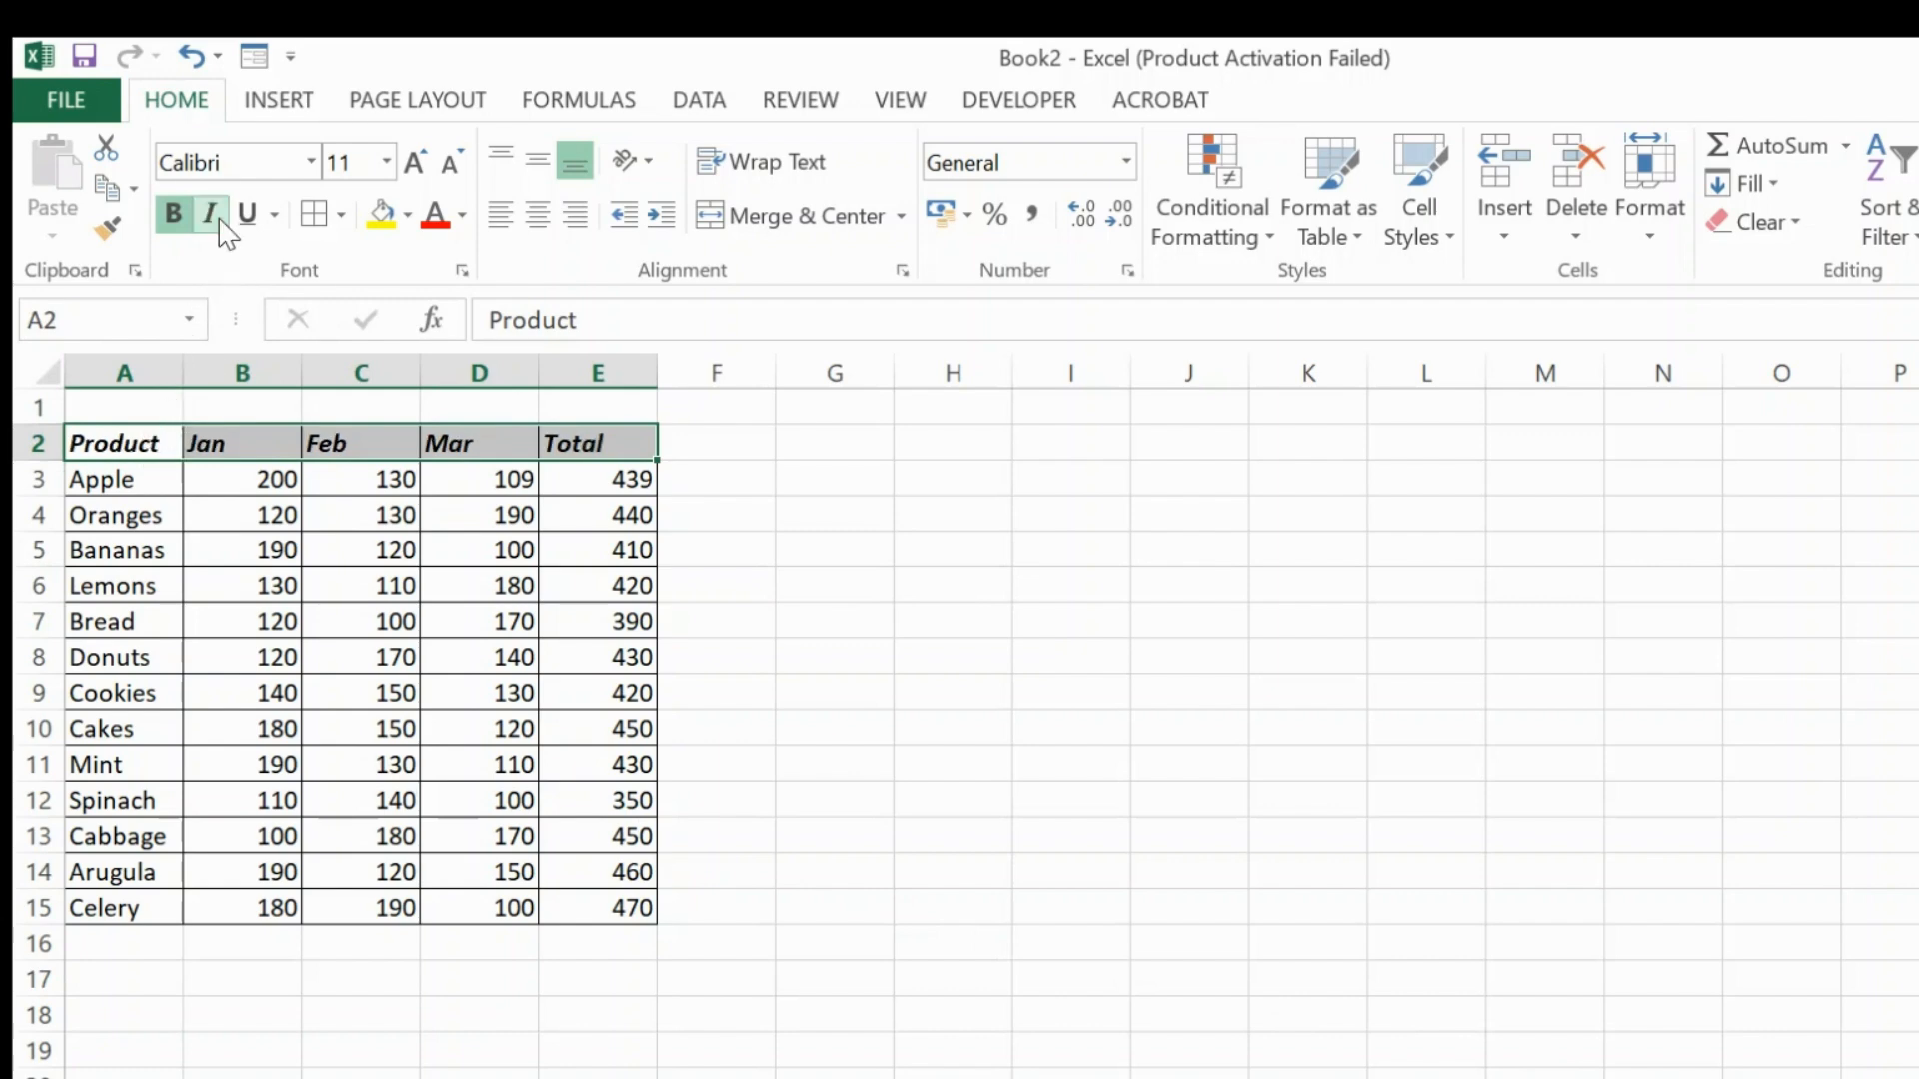
pyautogui.click(220, 221)
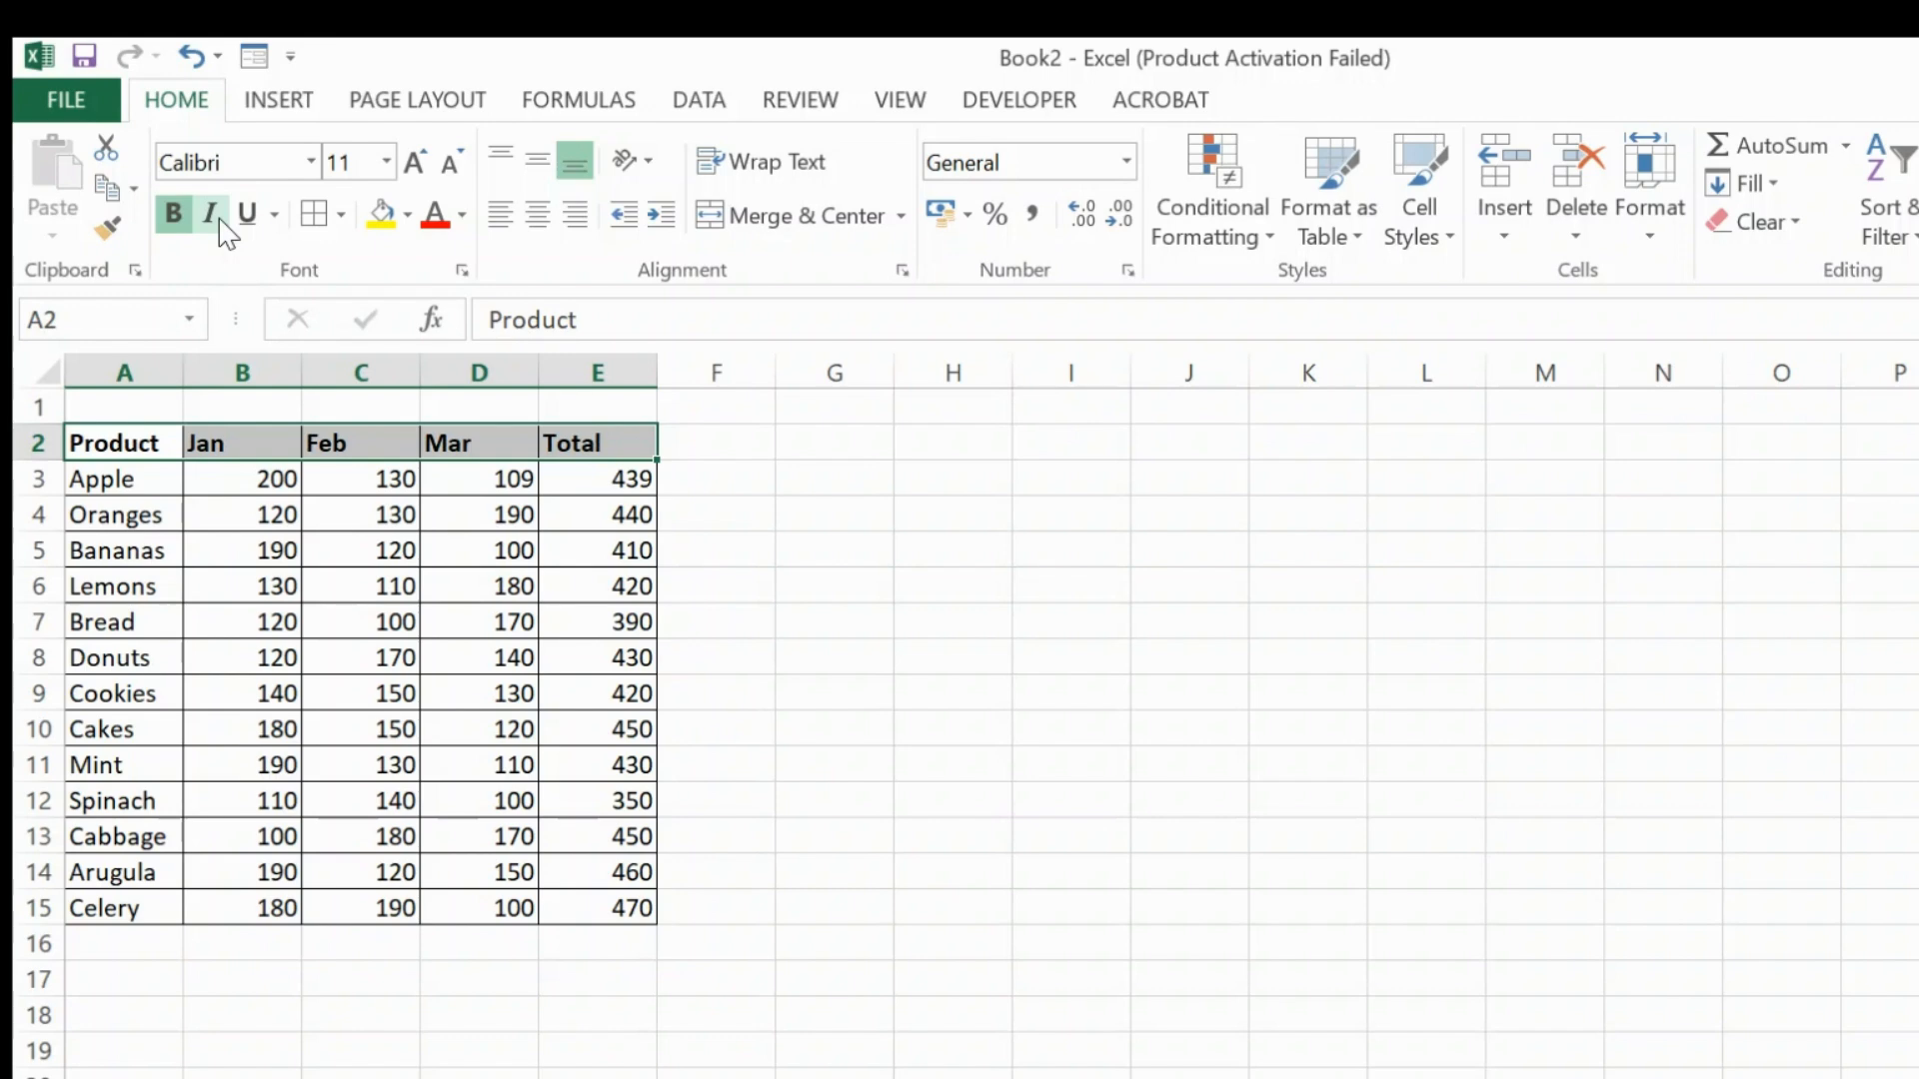
pyautogui.click(261, 230)
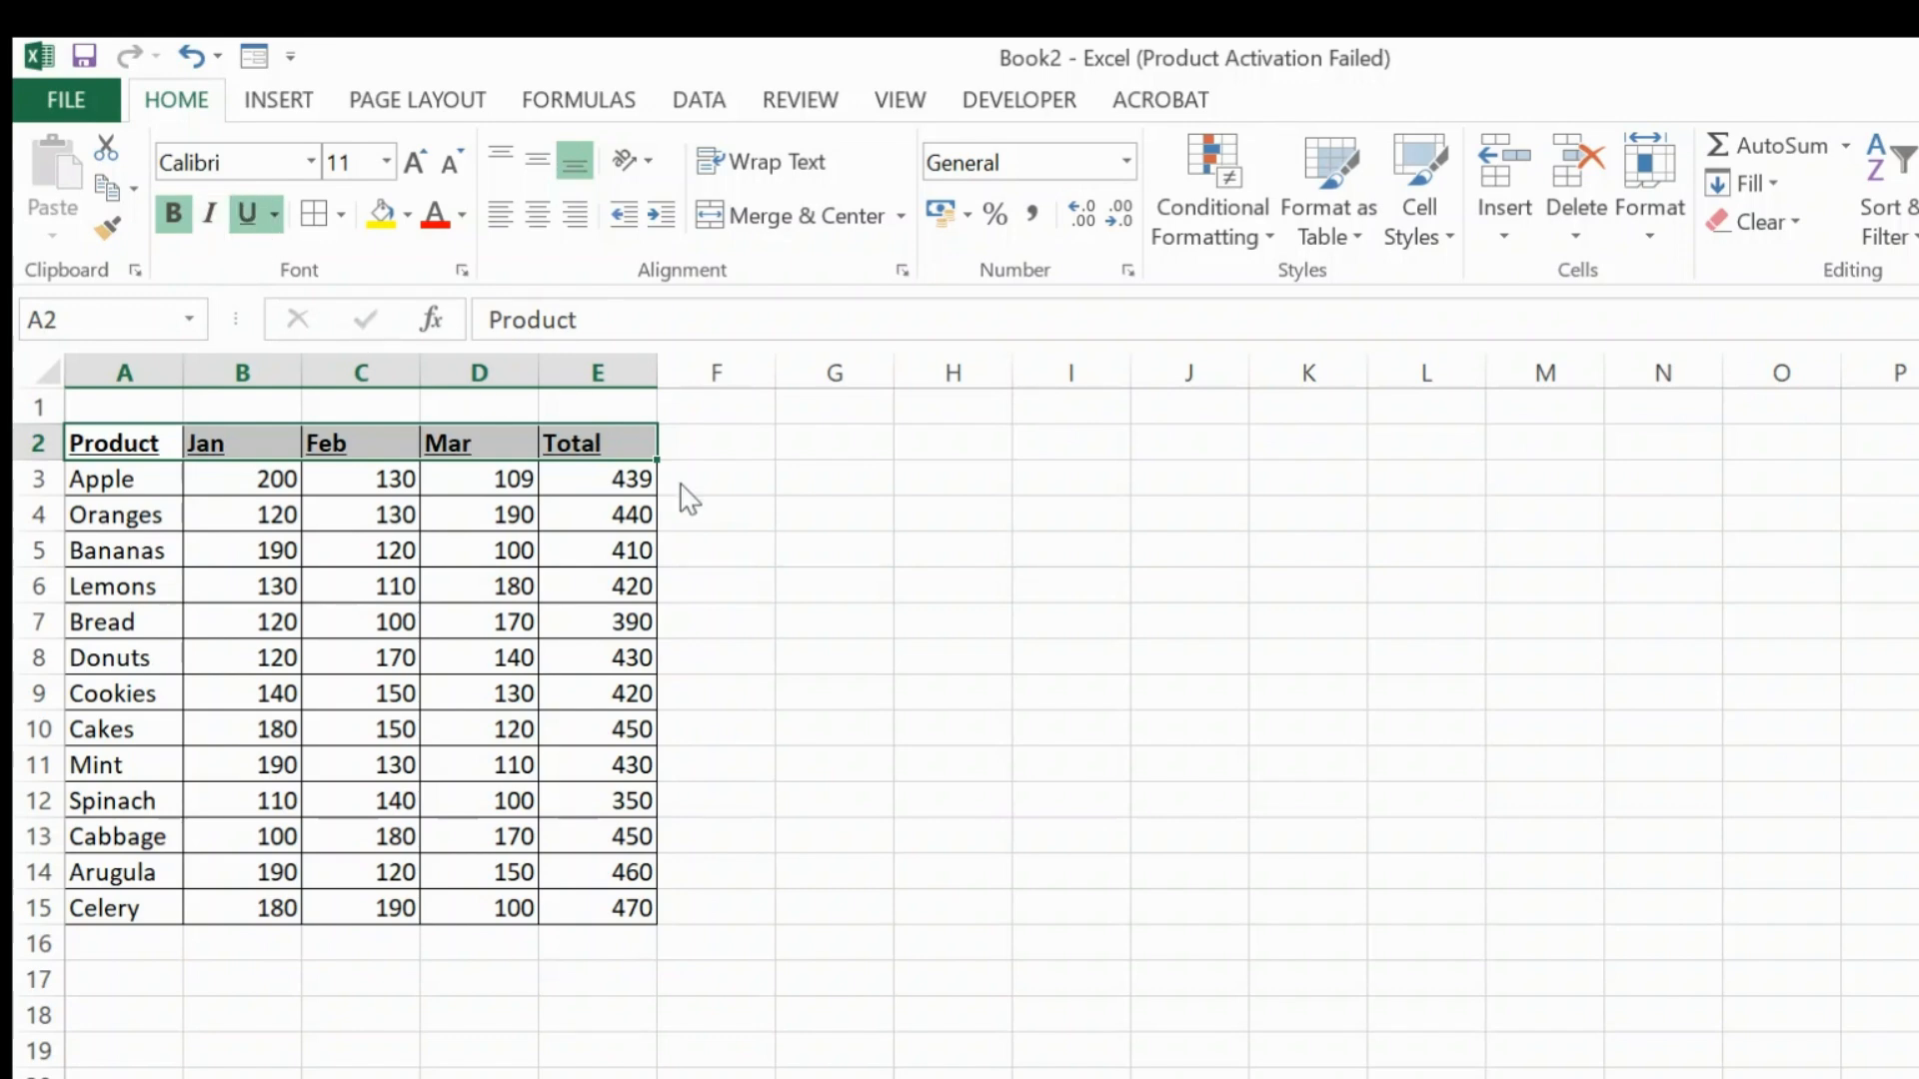
pyautogui.click(837, 484)
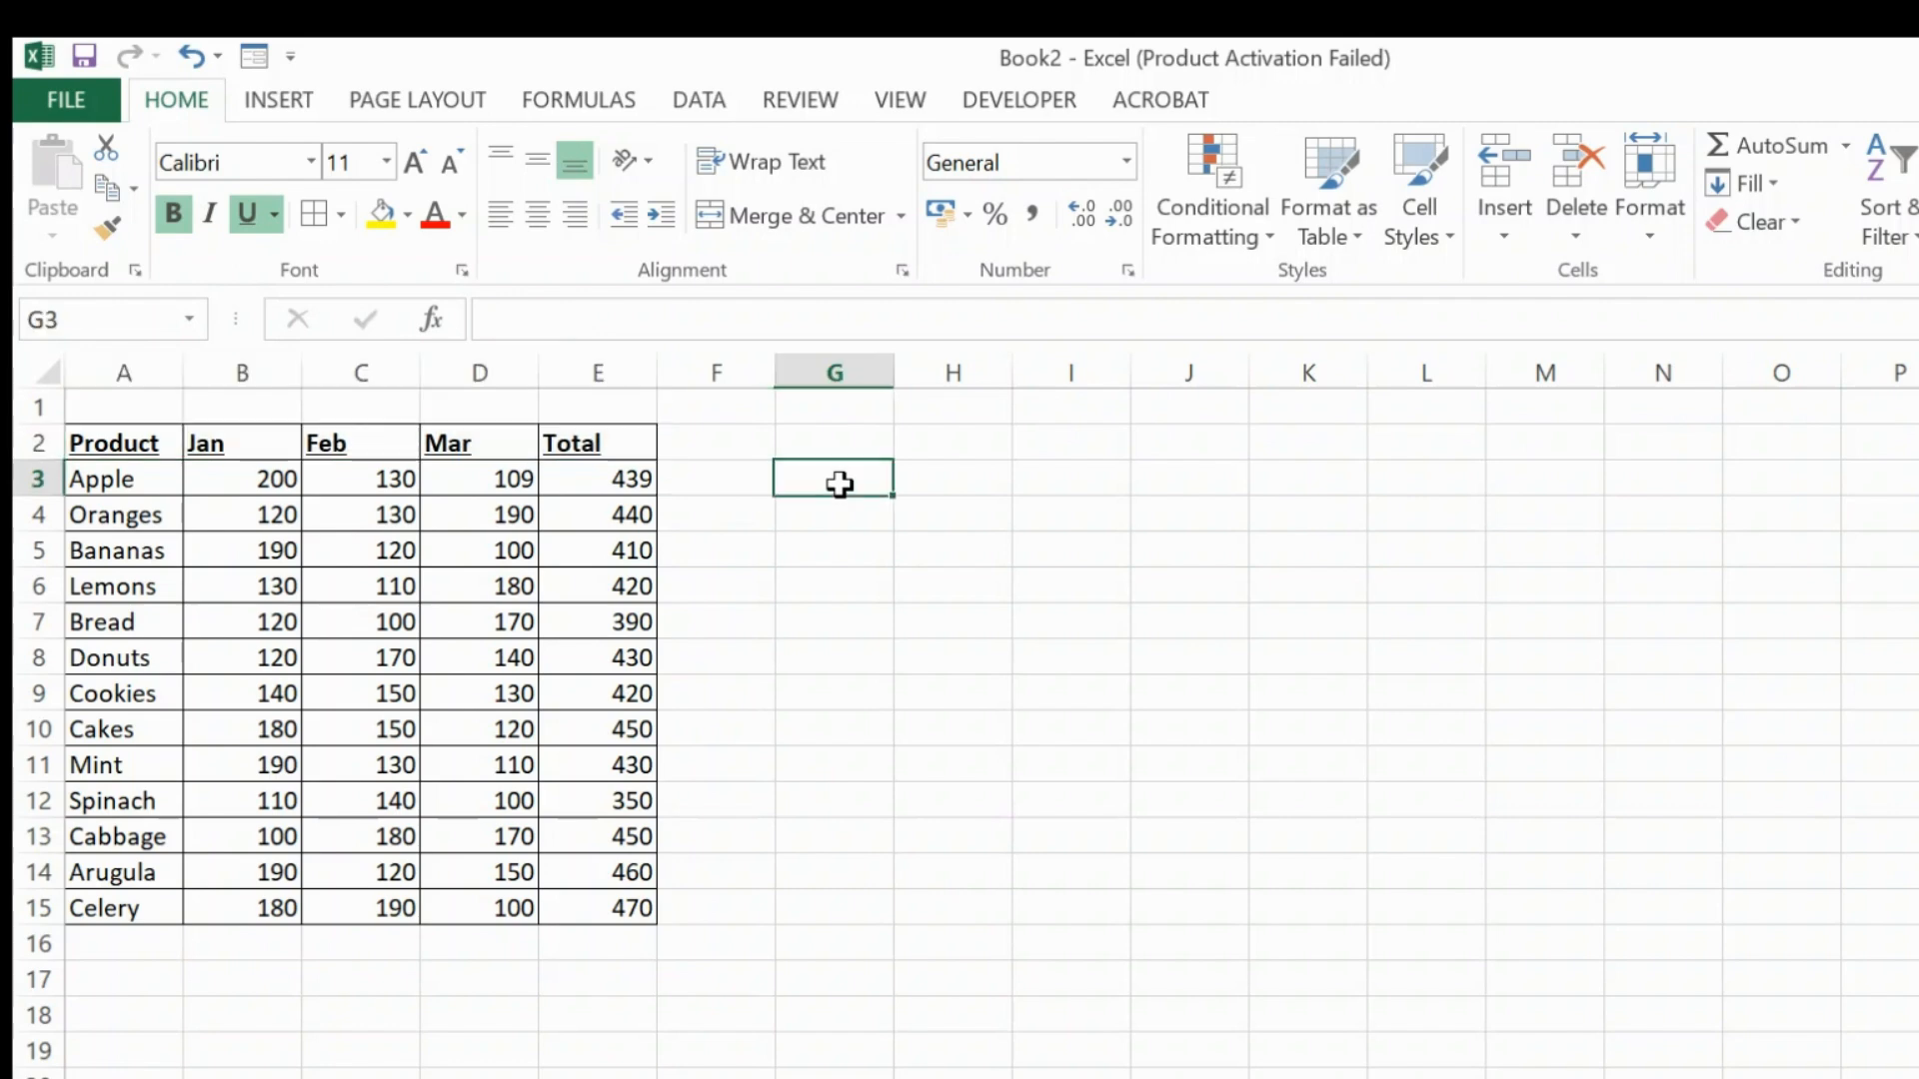
# - Change the underline of the headers in A2:E2 to a double underline
pyautogui.click(140, 440)
pyautogui.moveTo(141, 440); pyautogui.dragTo(598, 443)
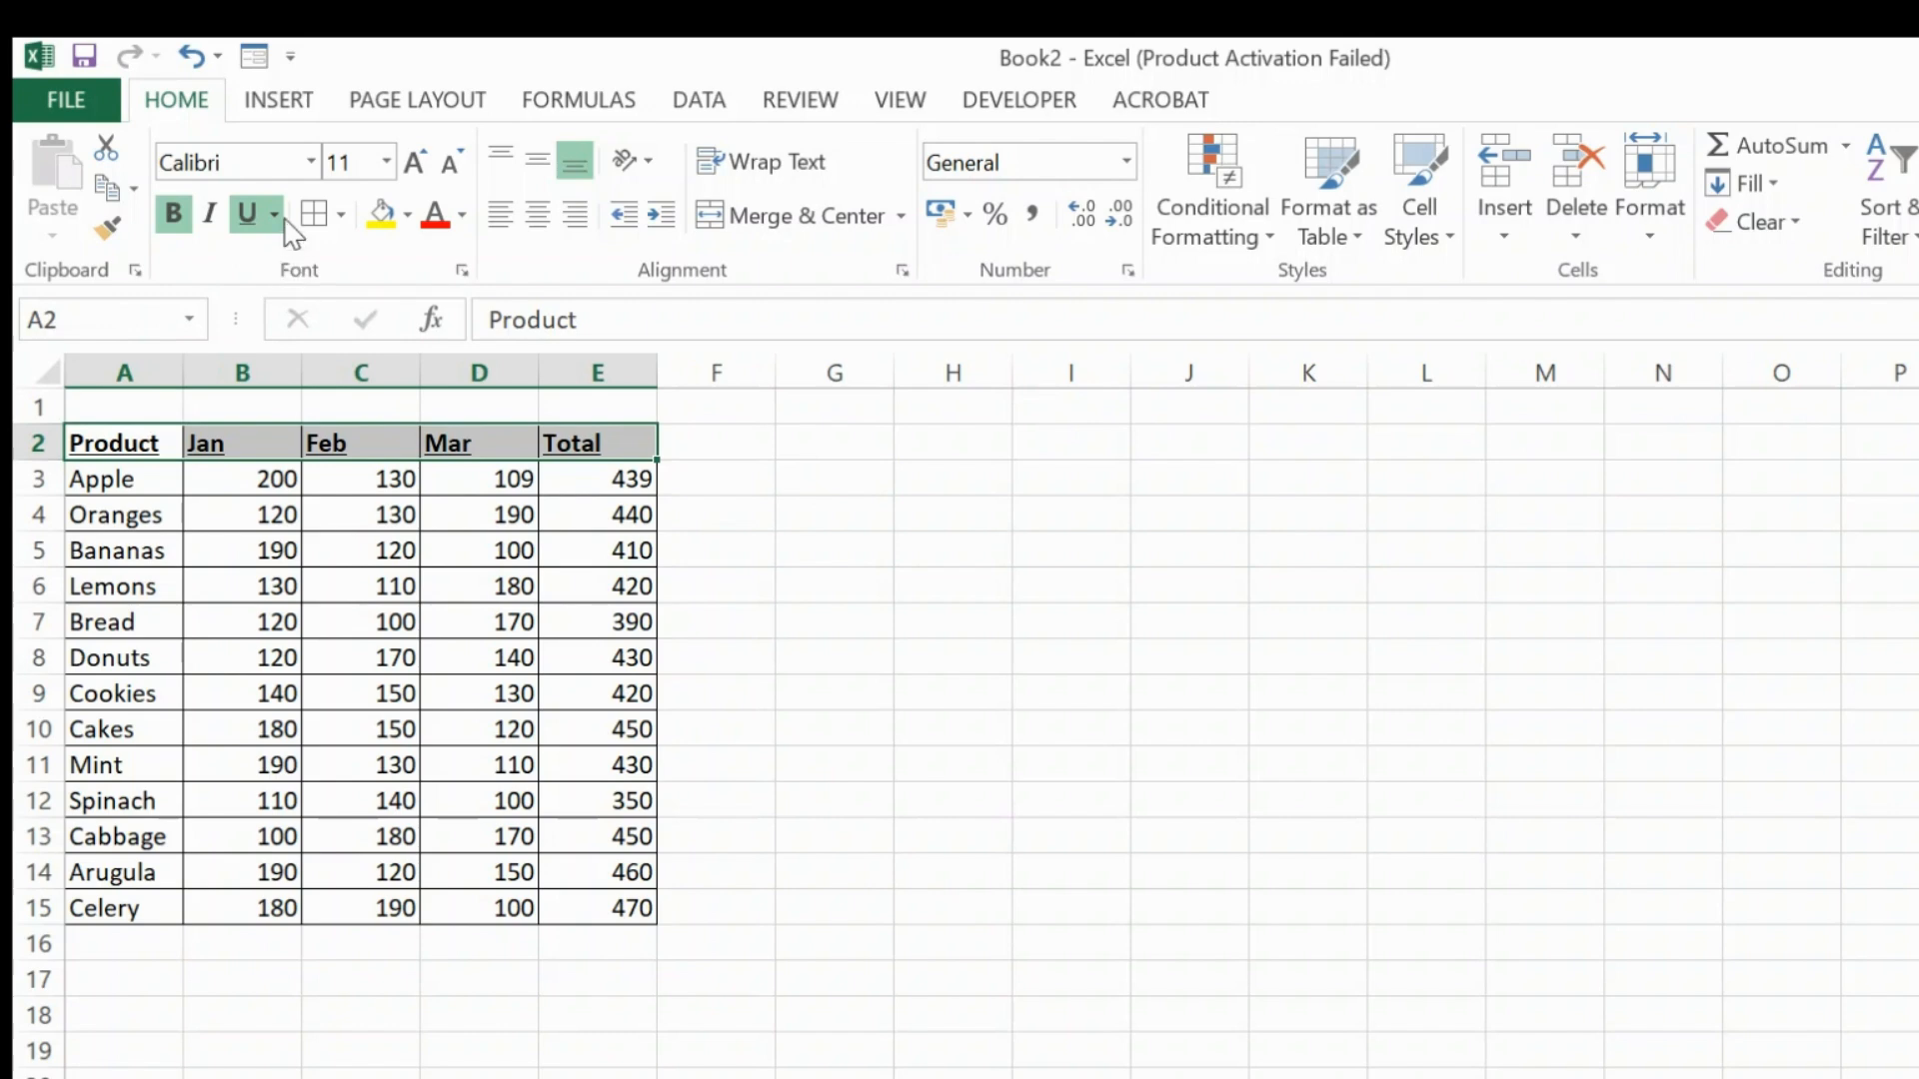
pyautogui.click(276, 303)
pyautogui.click(838, 628)
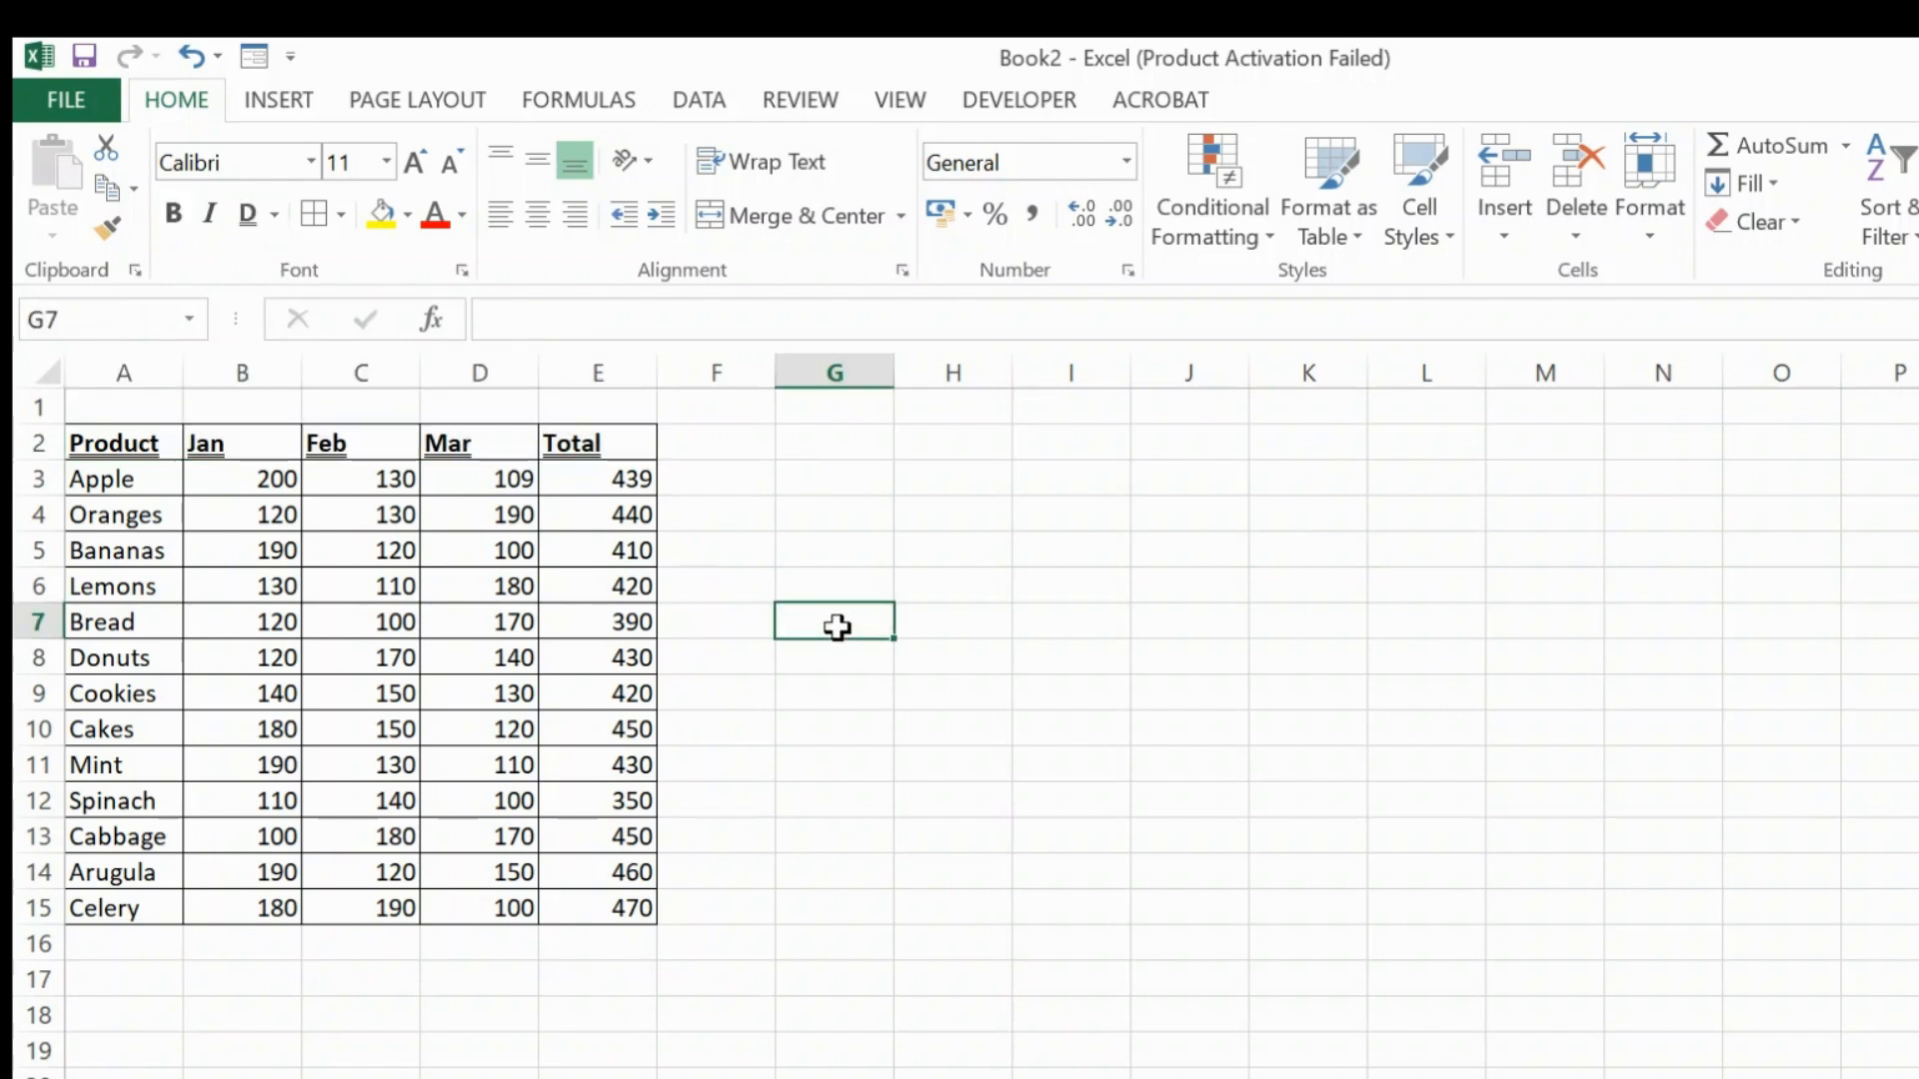
# - Remove the double underline from the headers in A2:E2
pyautogui.press('Left')
pyautogui.press('Left')
pyautogui.press('Left')
pyautogui.press('Left')
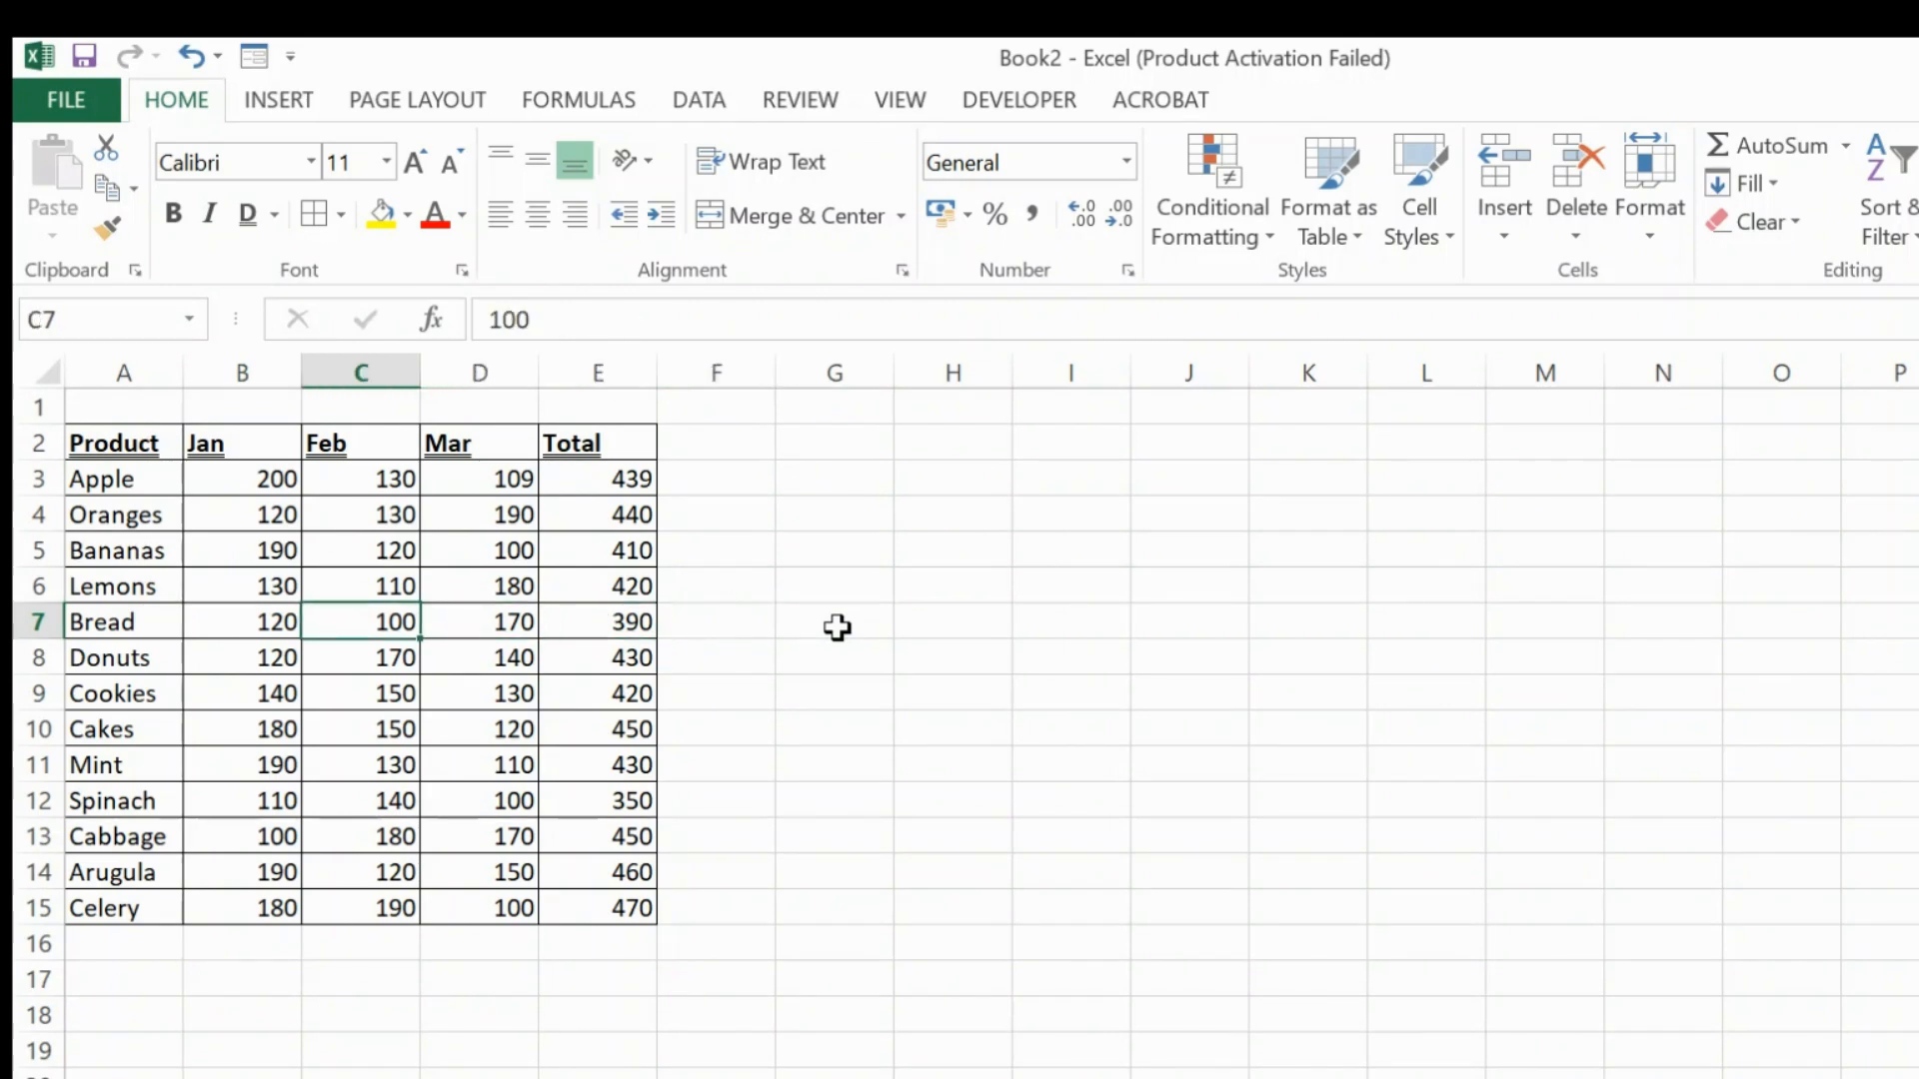
pyautogui.press('Up')
pyautogui.press('Up')
pyautogui.press('Up')
pyautogui.press('Up')
pyautogui.press('Up')
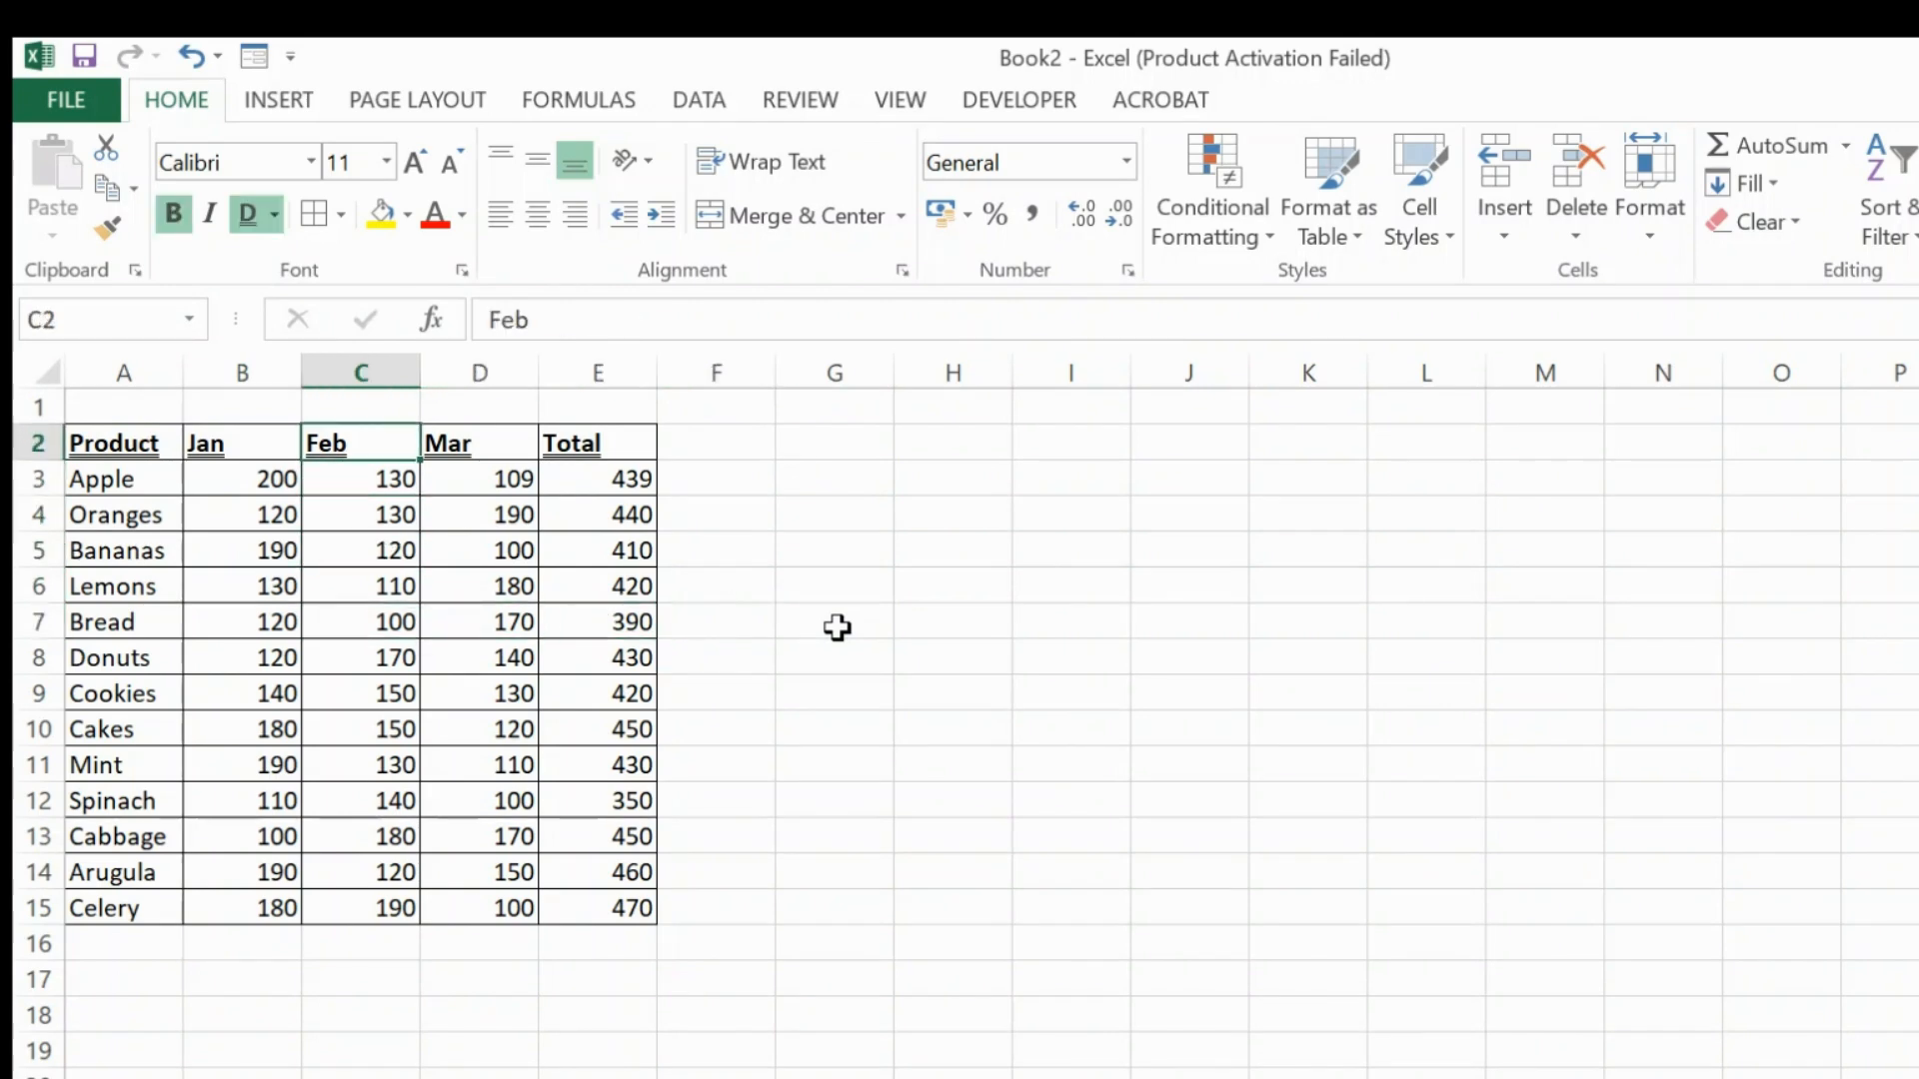
pyautogui.press('Left')
pyautogui.press('Left')
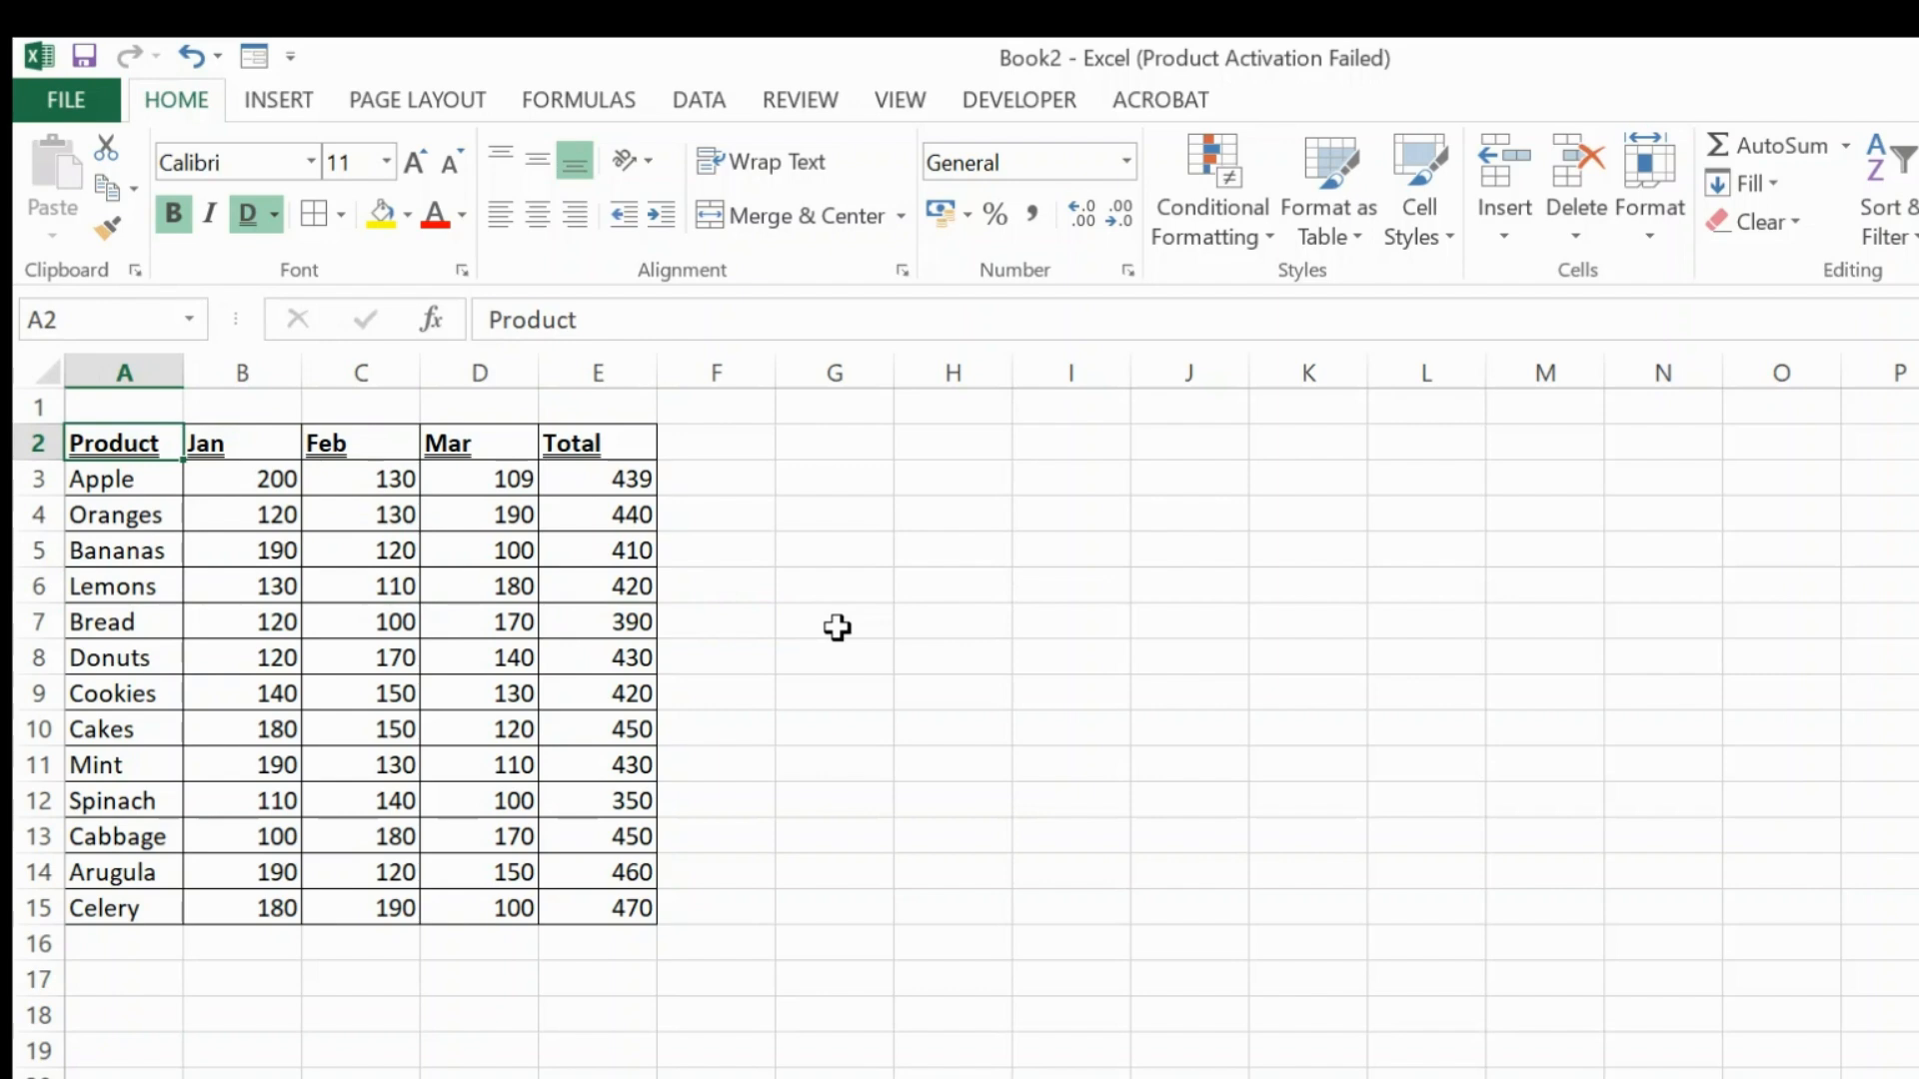
pyautogui.hotkey('shift', 'Right')
pyautogui.hotkey('shift', 'Right')
pyautogui.hotkey('shift', 'Right')
pyautogui.hotkey('shift', 'Right')
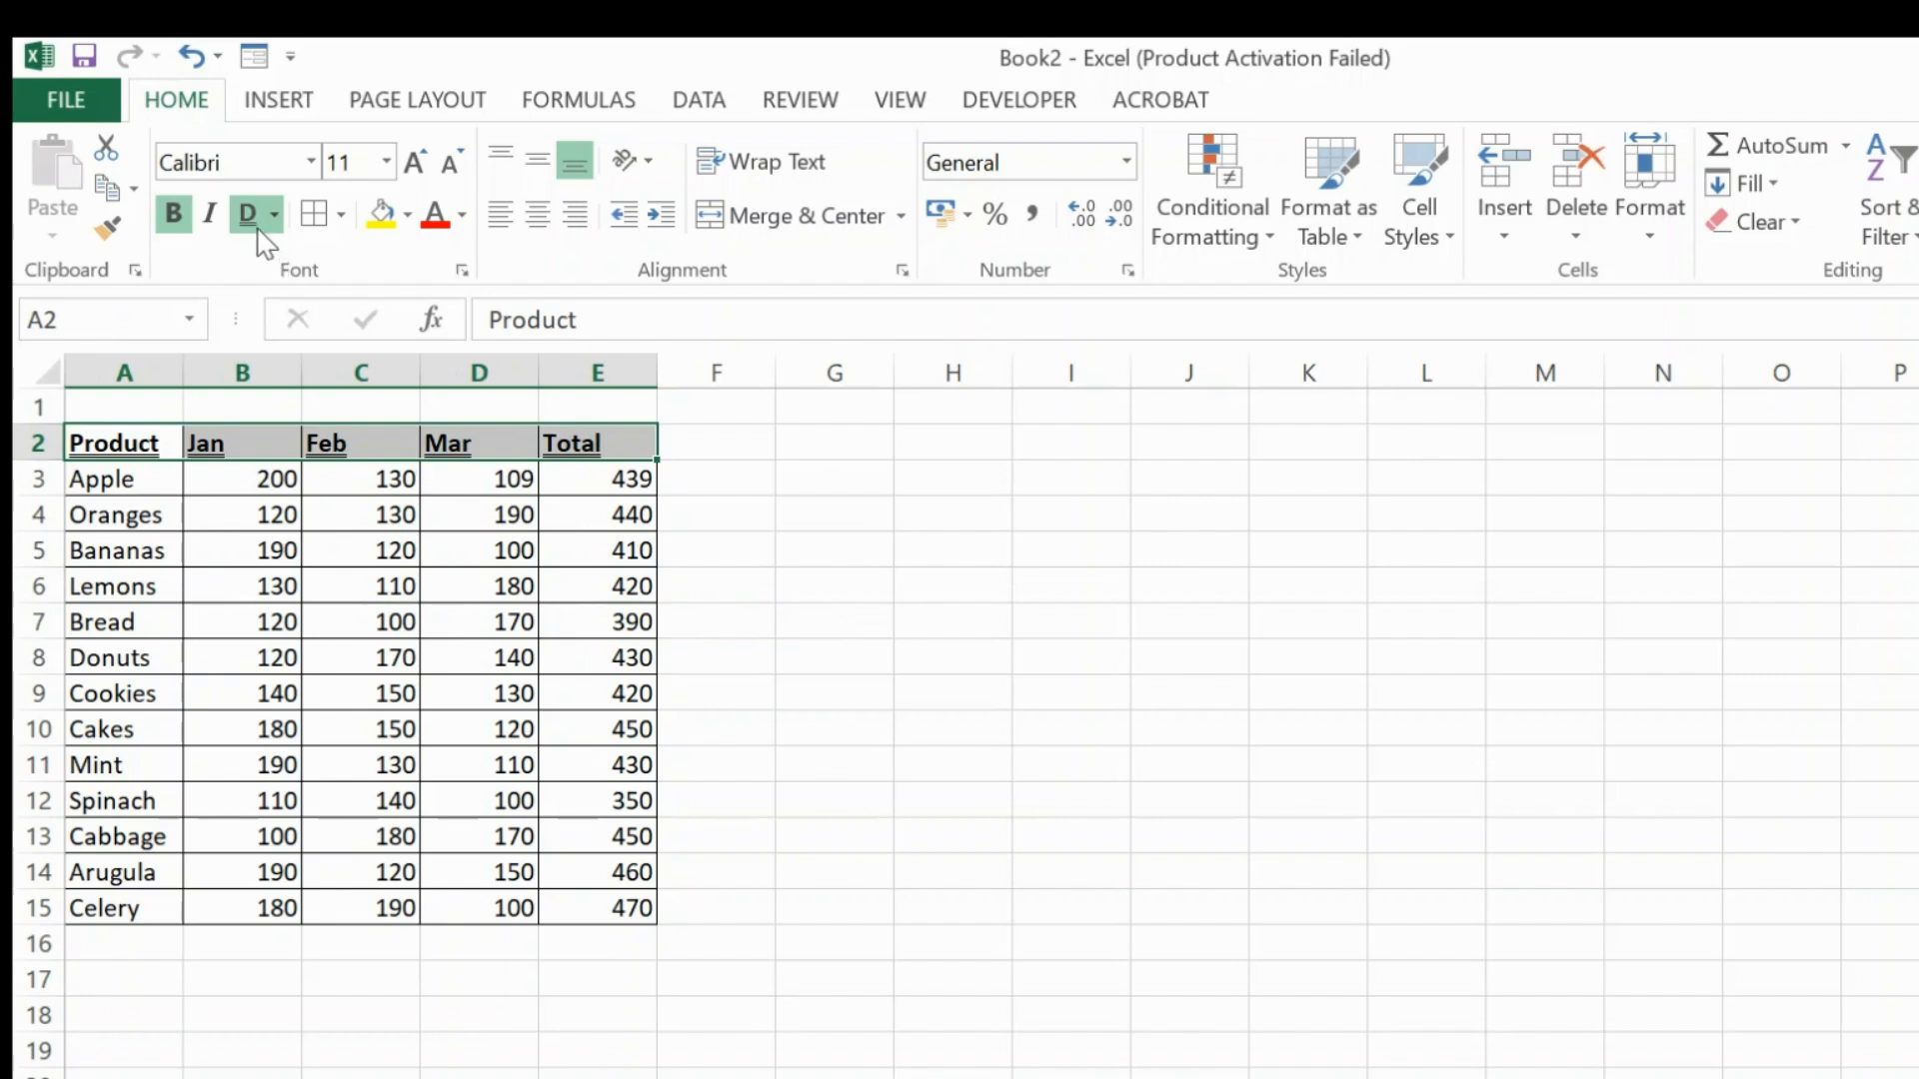
pyautogui.click(248, 214)
pyautogui.click(825, 611)
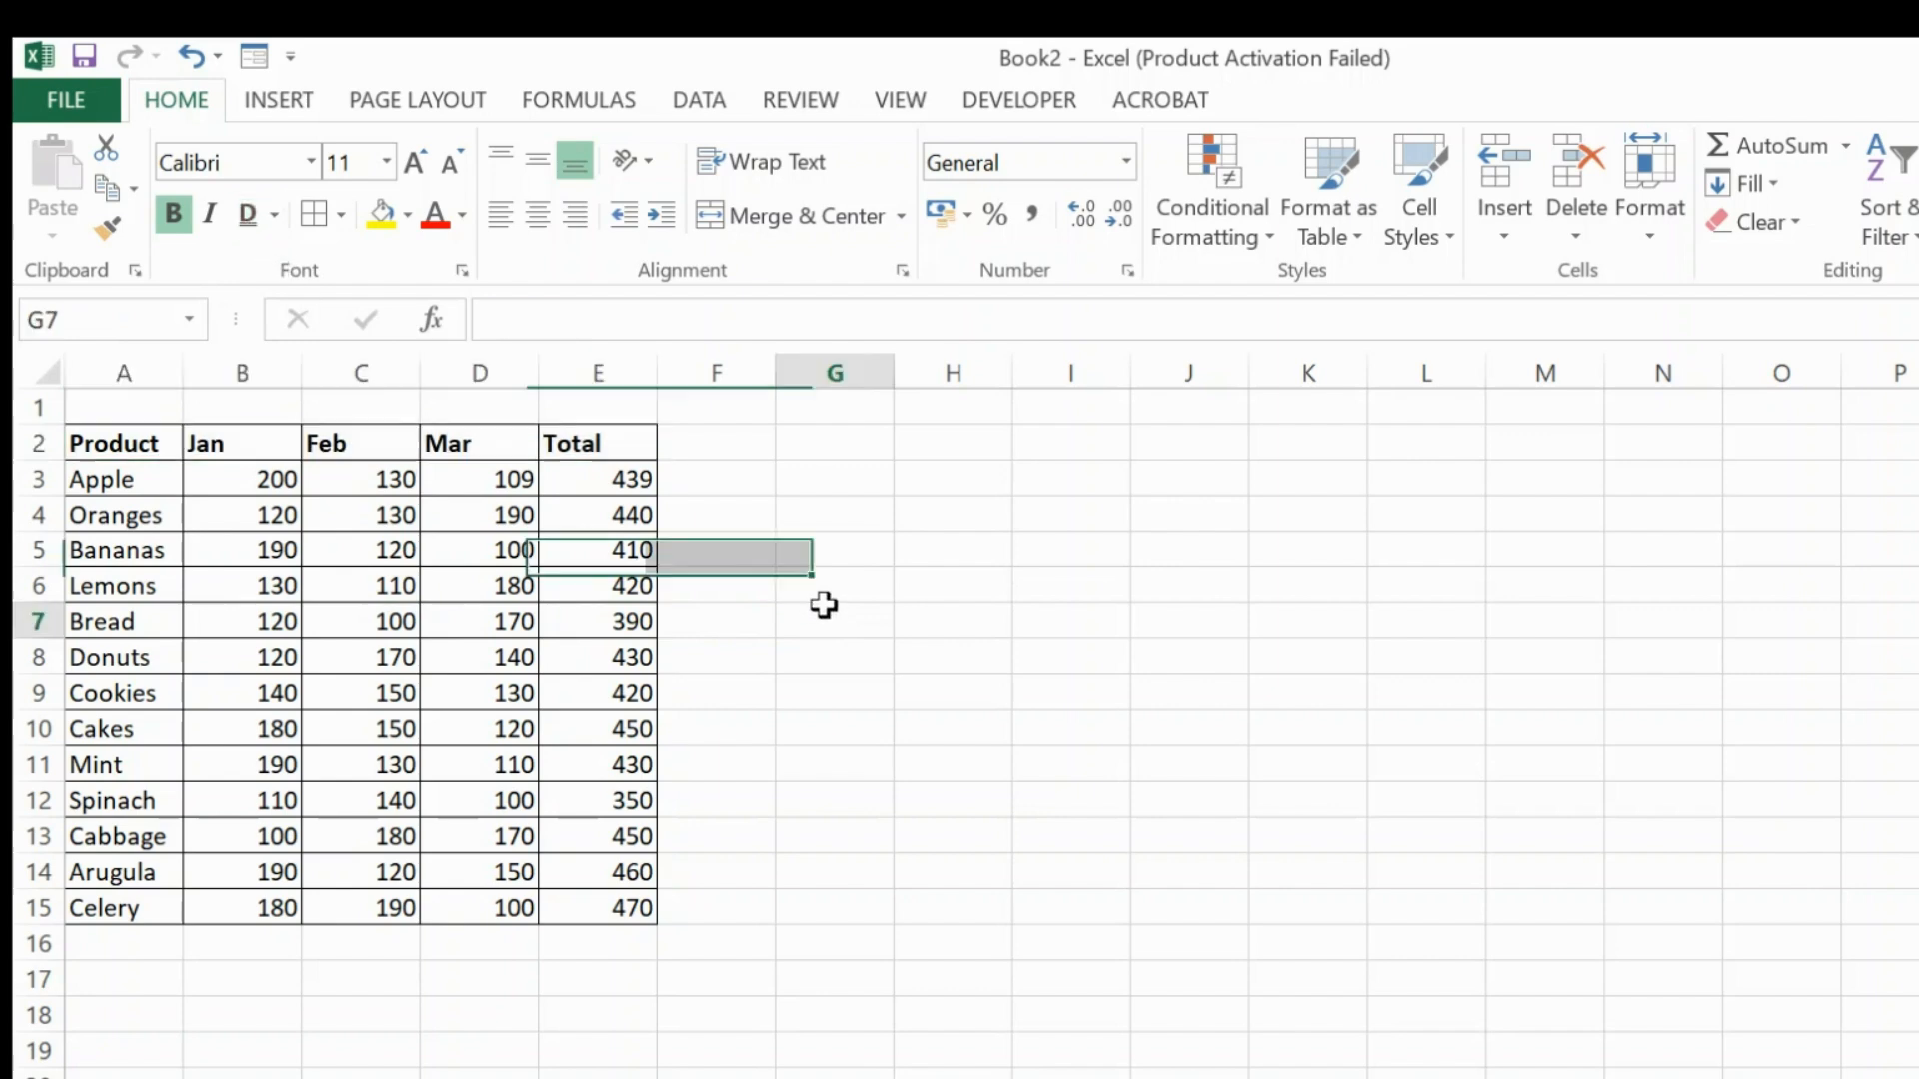
# - Make the product names in A3:A15, from Apple to Celery, bold
pyautogui.click(118, 482)
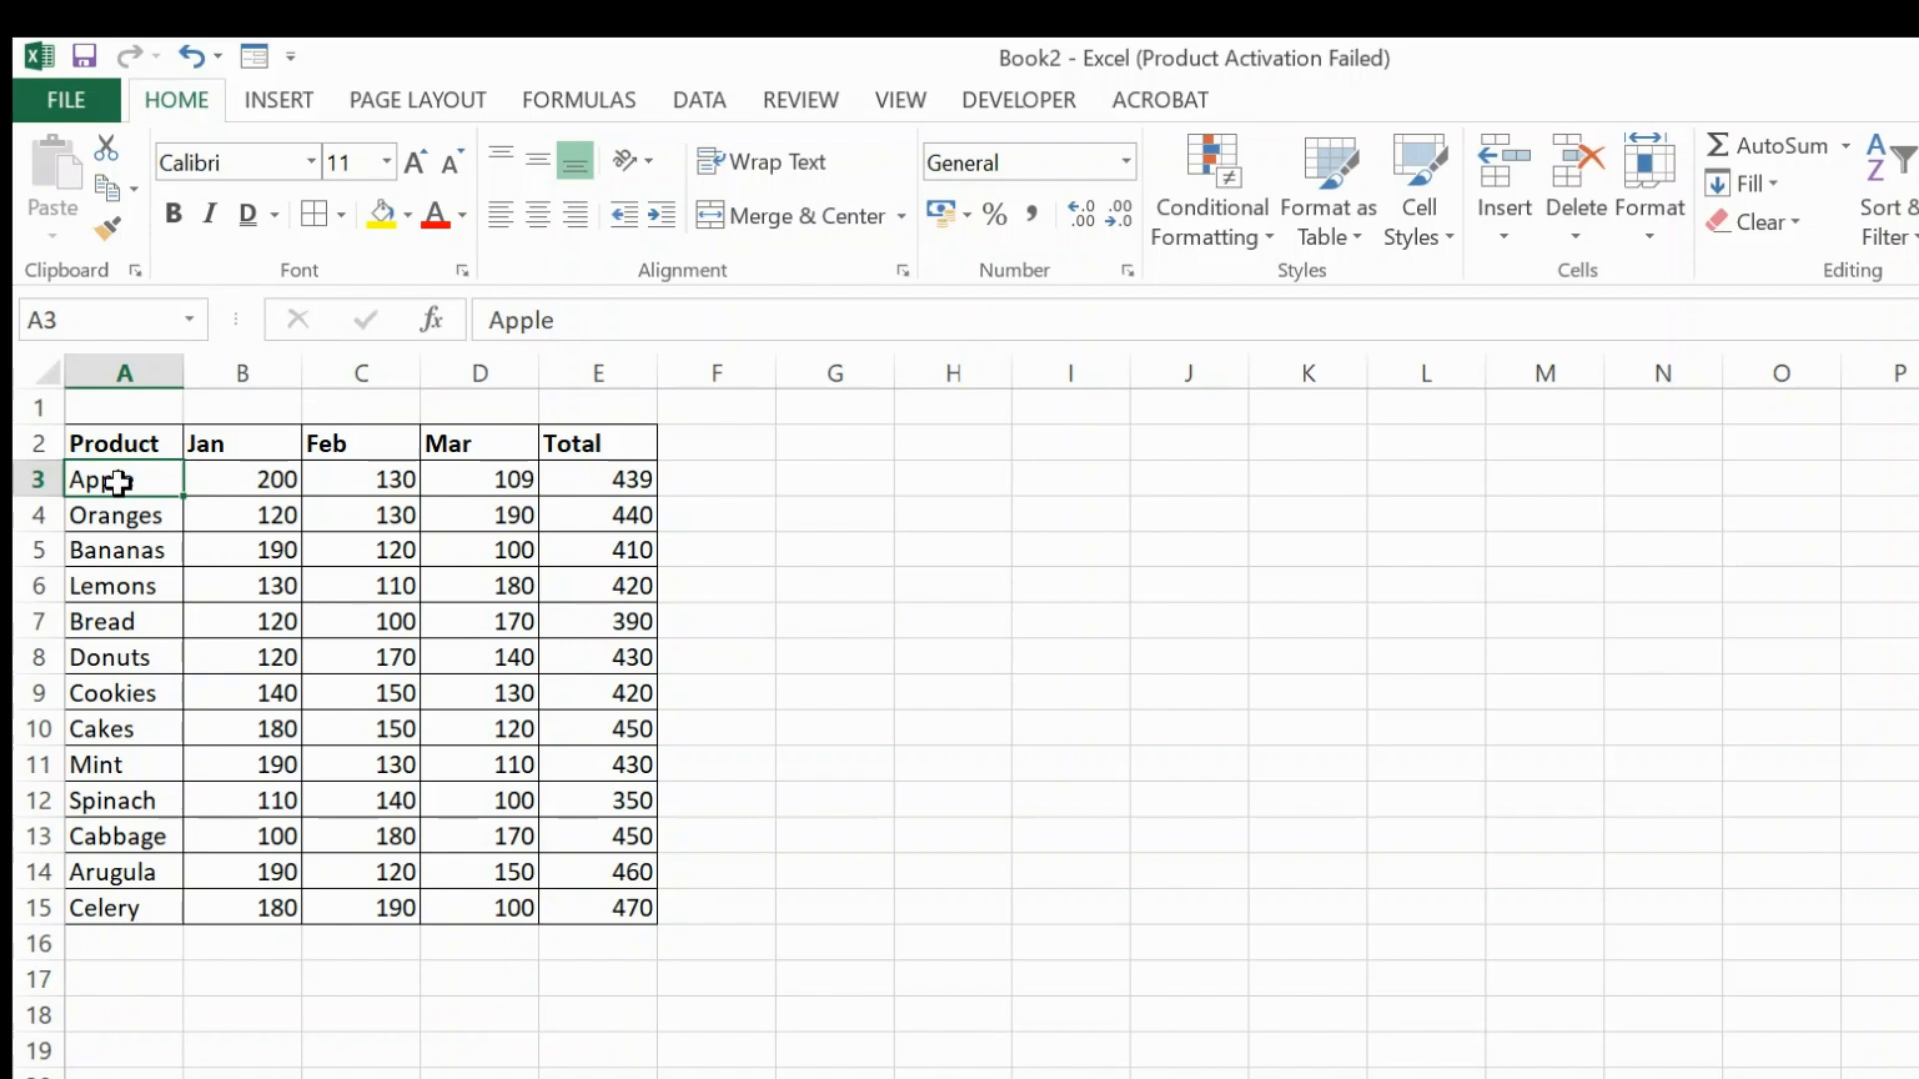
pyautogui.hotkey('shift', 'Down')
pyautogui.hotkey('shift', 'Down')
pyautogui.hotkey('shift', 'Down')
pyautogui.hotkey('shift', 'Down')
pyautogui.hotkey('shift', 'Down')
pyautogui.hotkey('shift', 'Down')
pyautogui.hotkey('shift', 'Down')
pyautogui.hotkey('shift', 'Down')
pyautogui.hotkey('shift', 'Down')
pyautogui.hotkey('shift', 'Down')
pyautogui.hotkey('shift', 'Down')
pyautogui.hotkey('shift', 'Down')
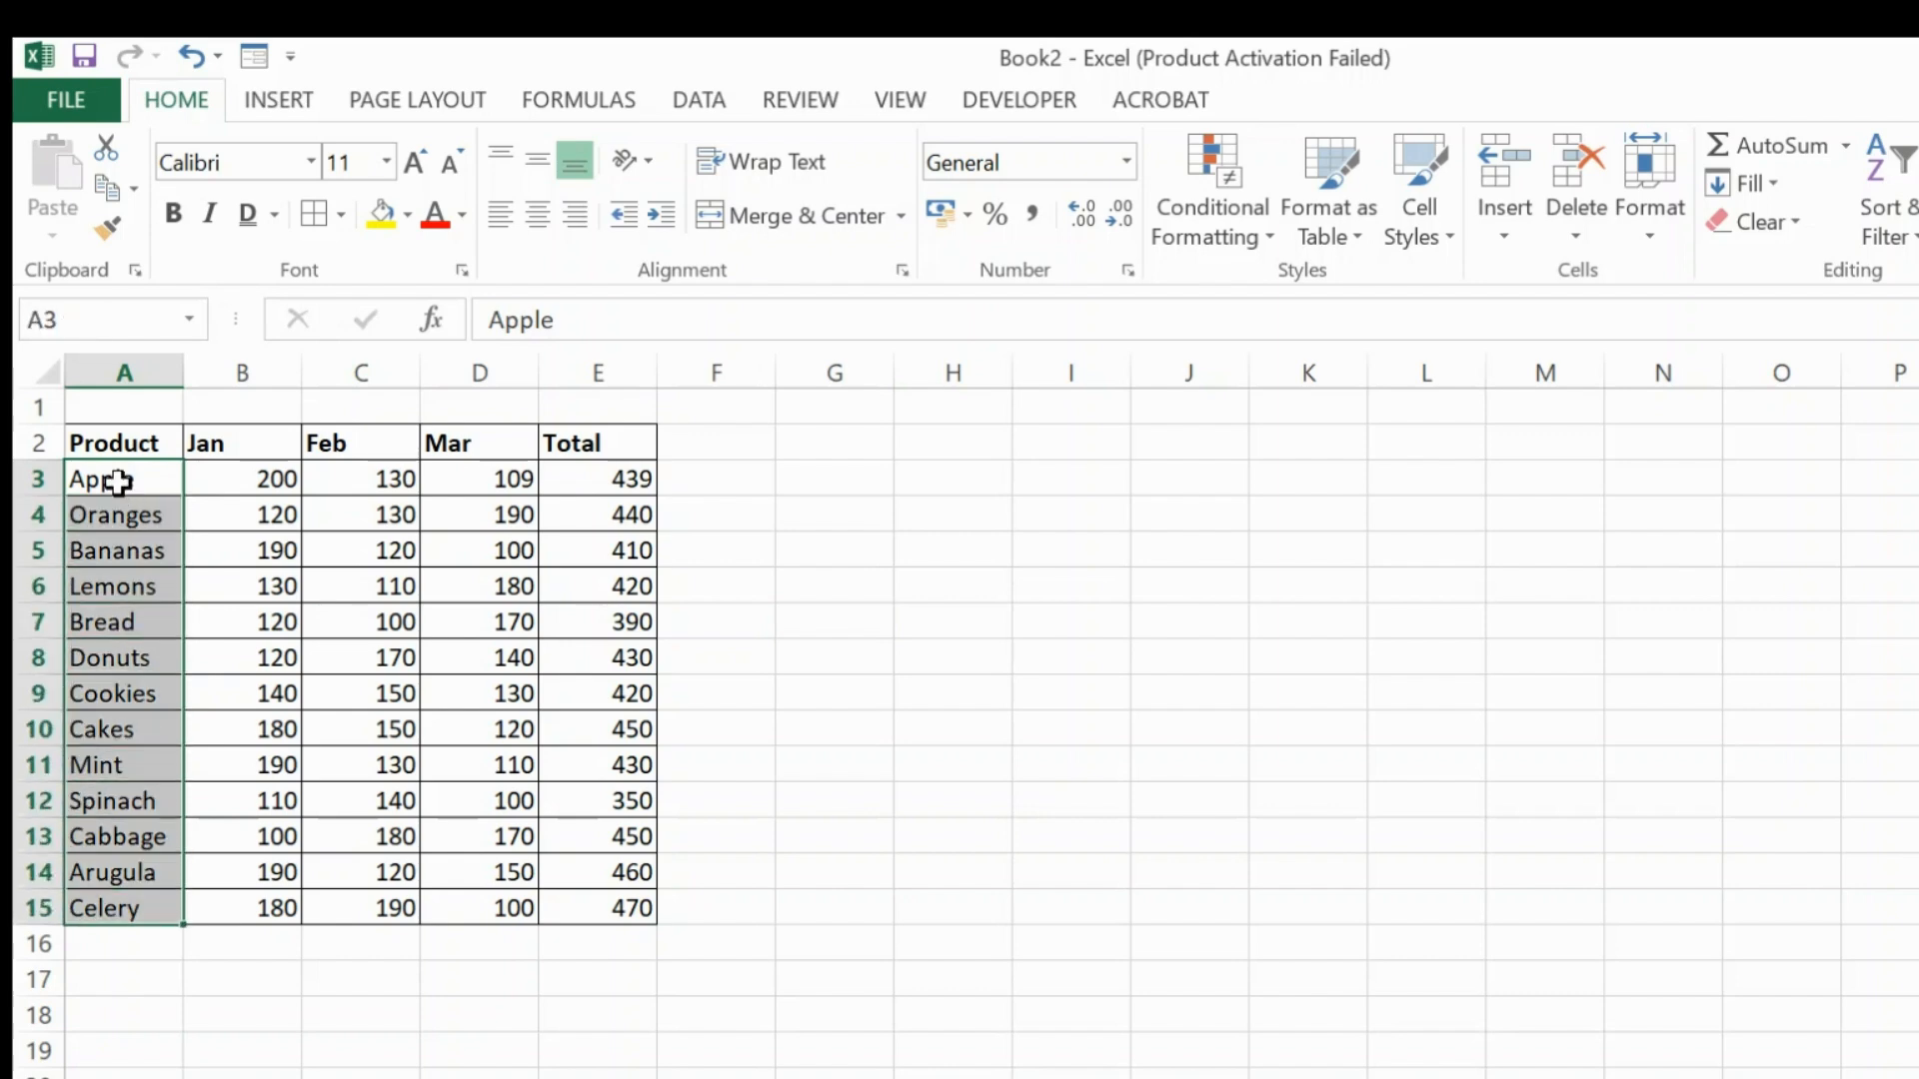
pyautogui.click(180, 226)
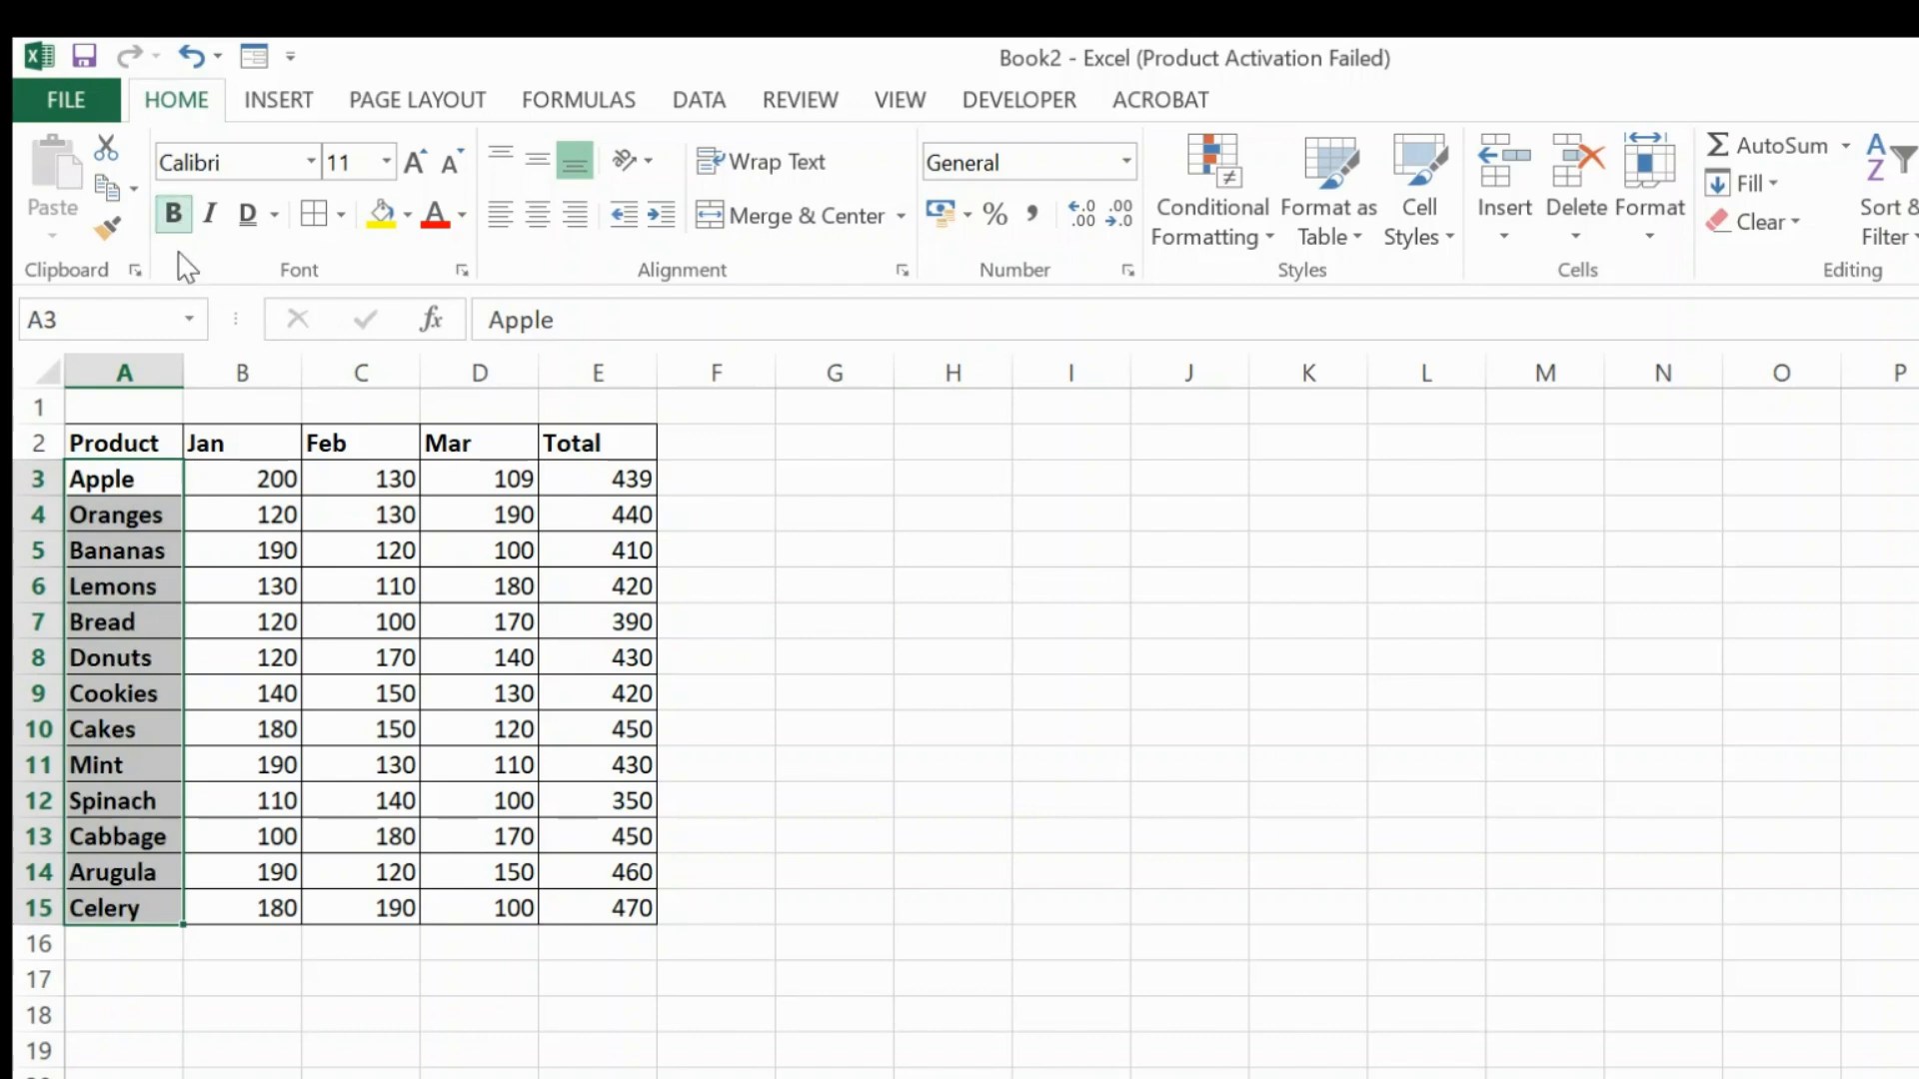
# - Set the font of the headers in A2:E2 to Arial Black
pyautogui.click(118, 439)
pyautogui.moveTo(118, 440); pyautogui.dragTo(597, 430)
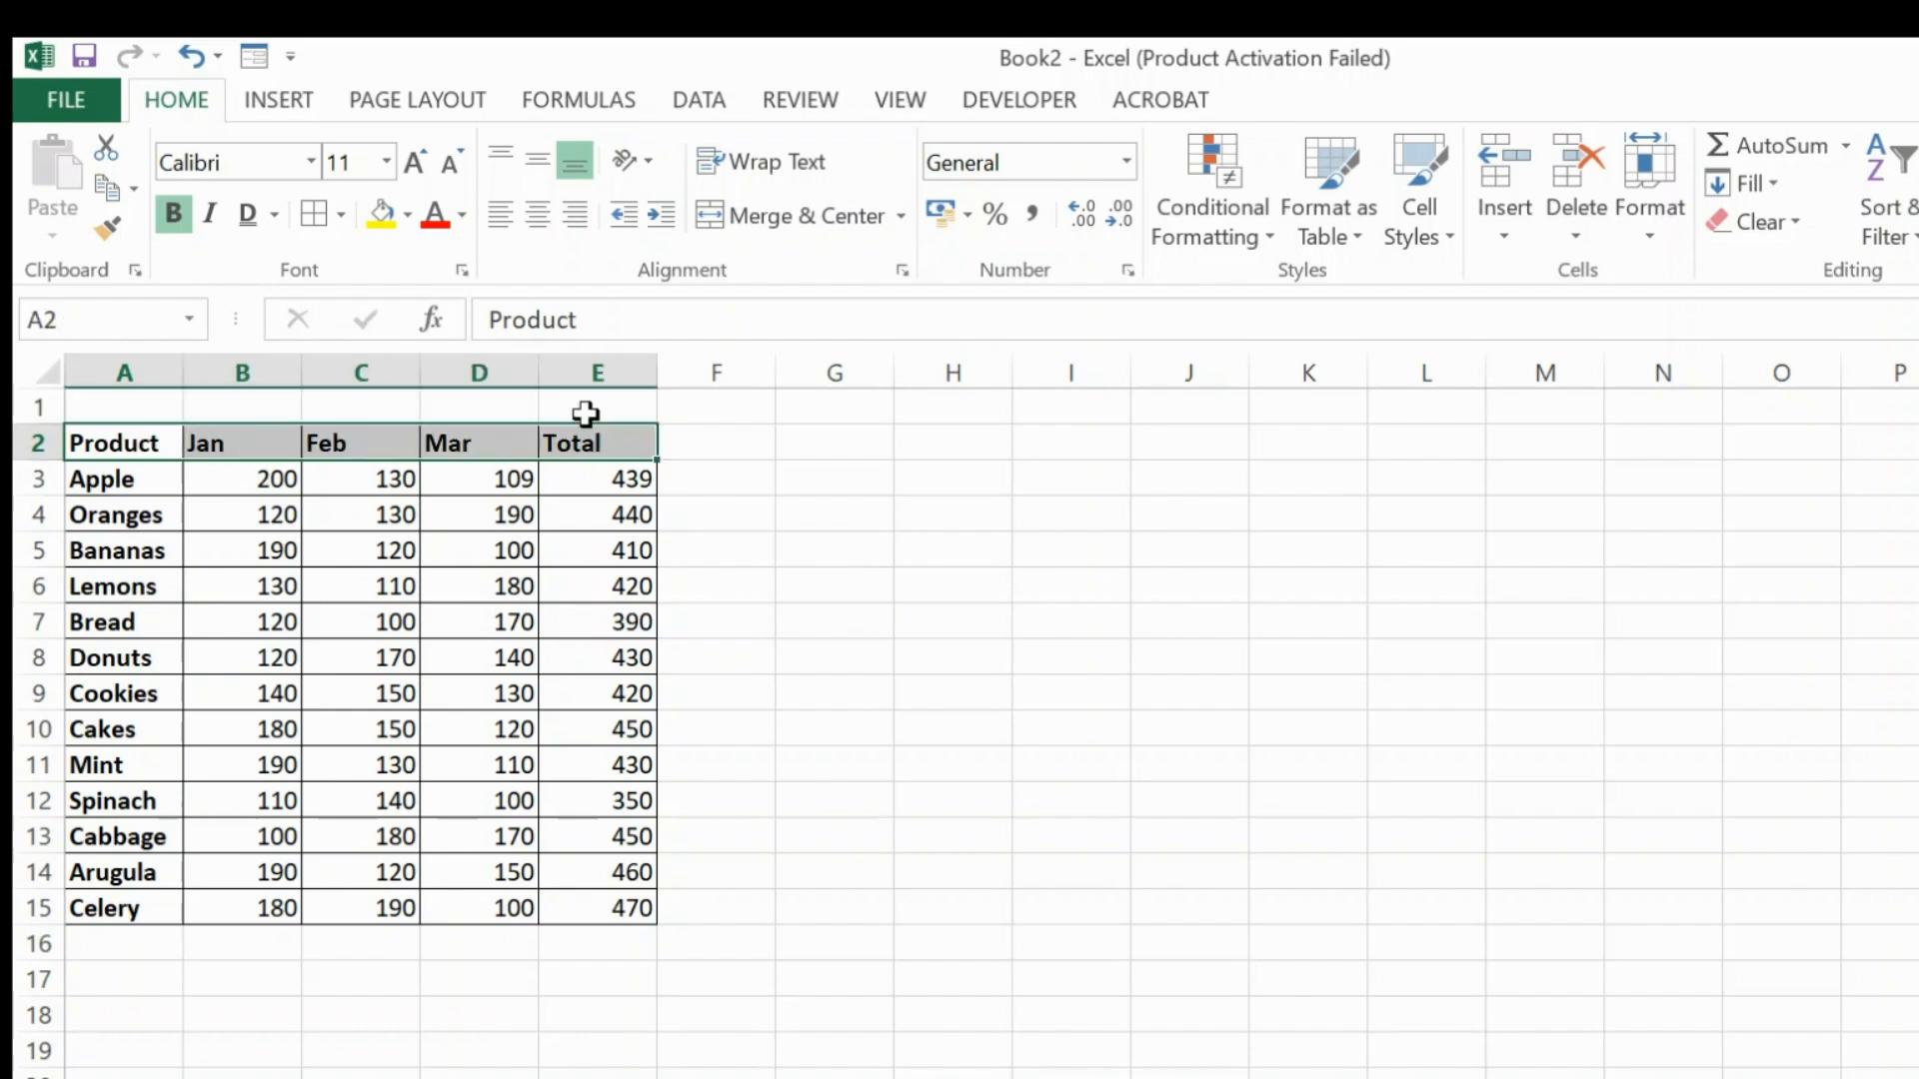
pyautogui.click(310, 175)
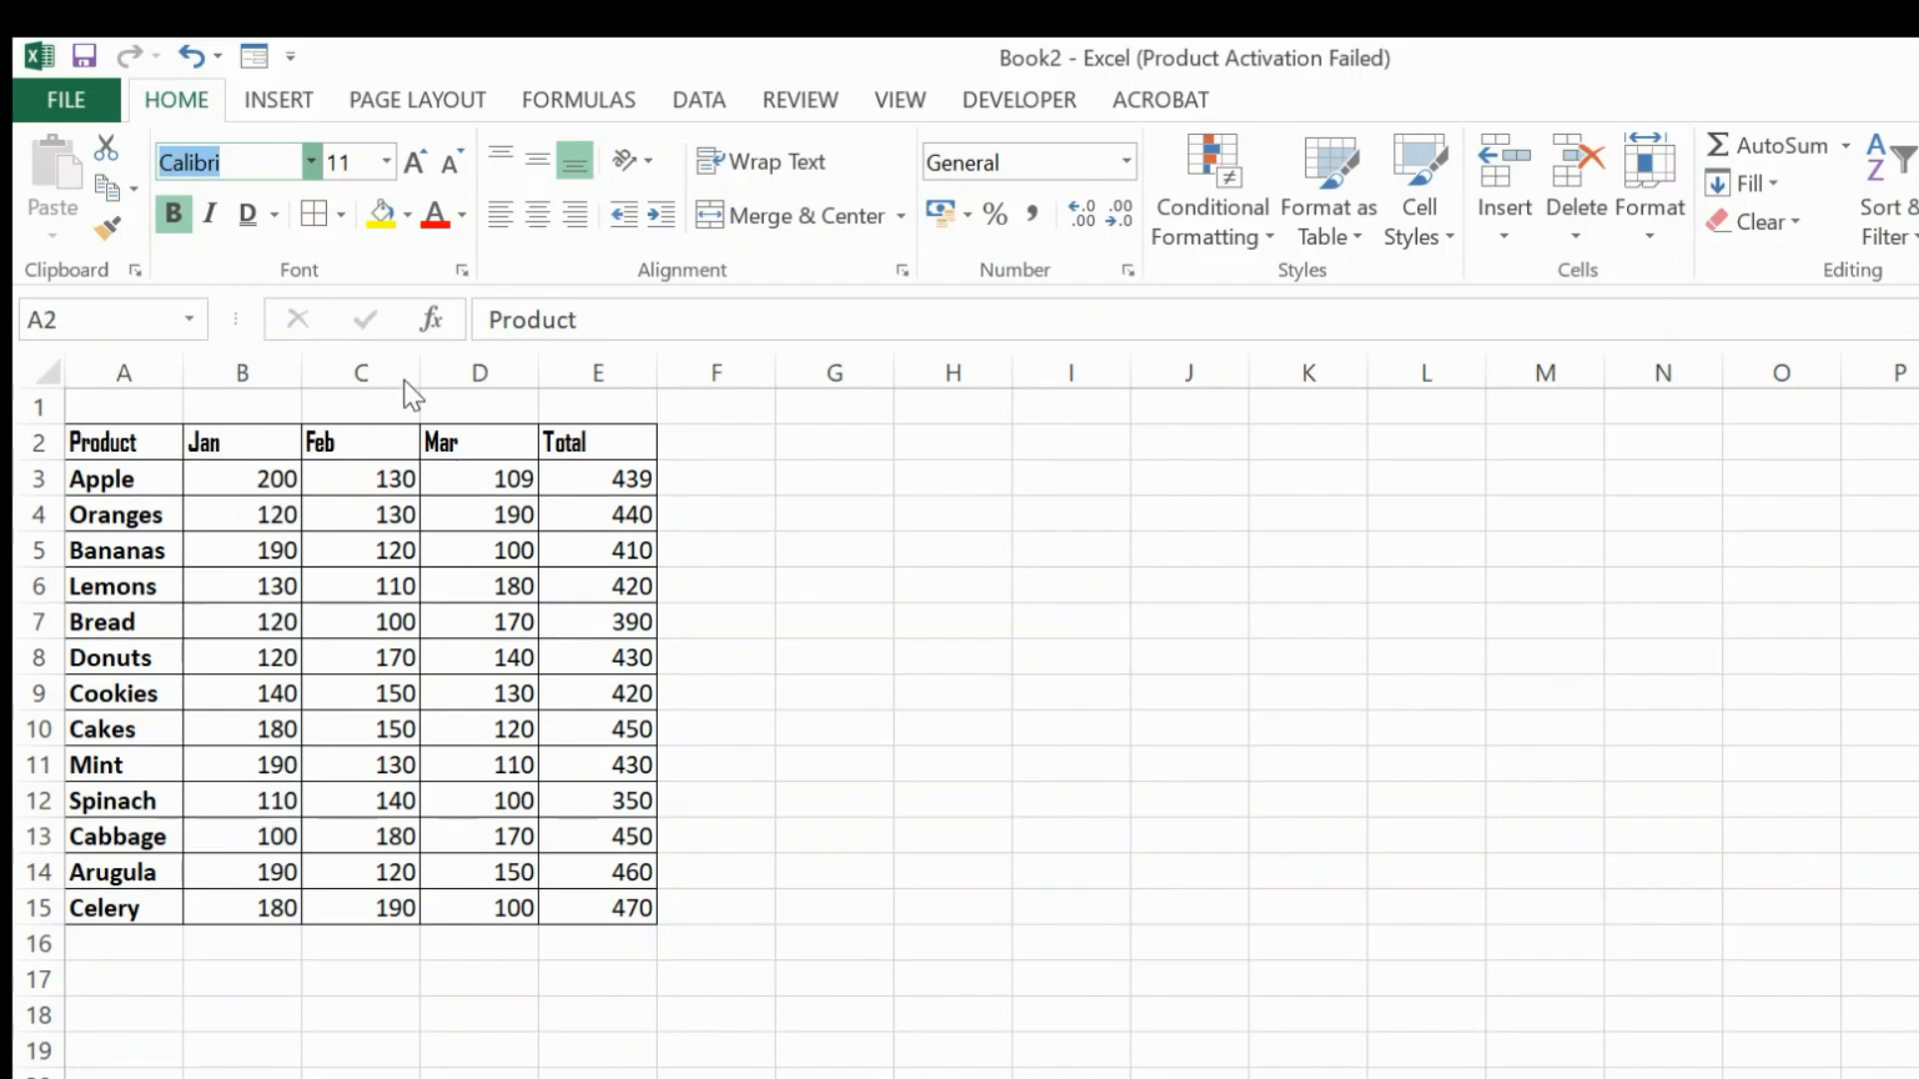
pyautogui.click(391, 512)
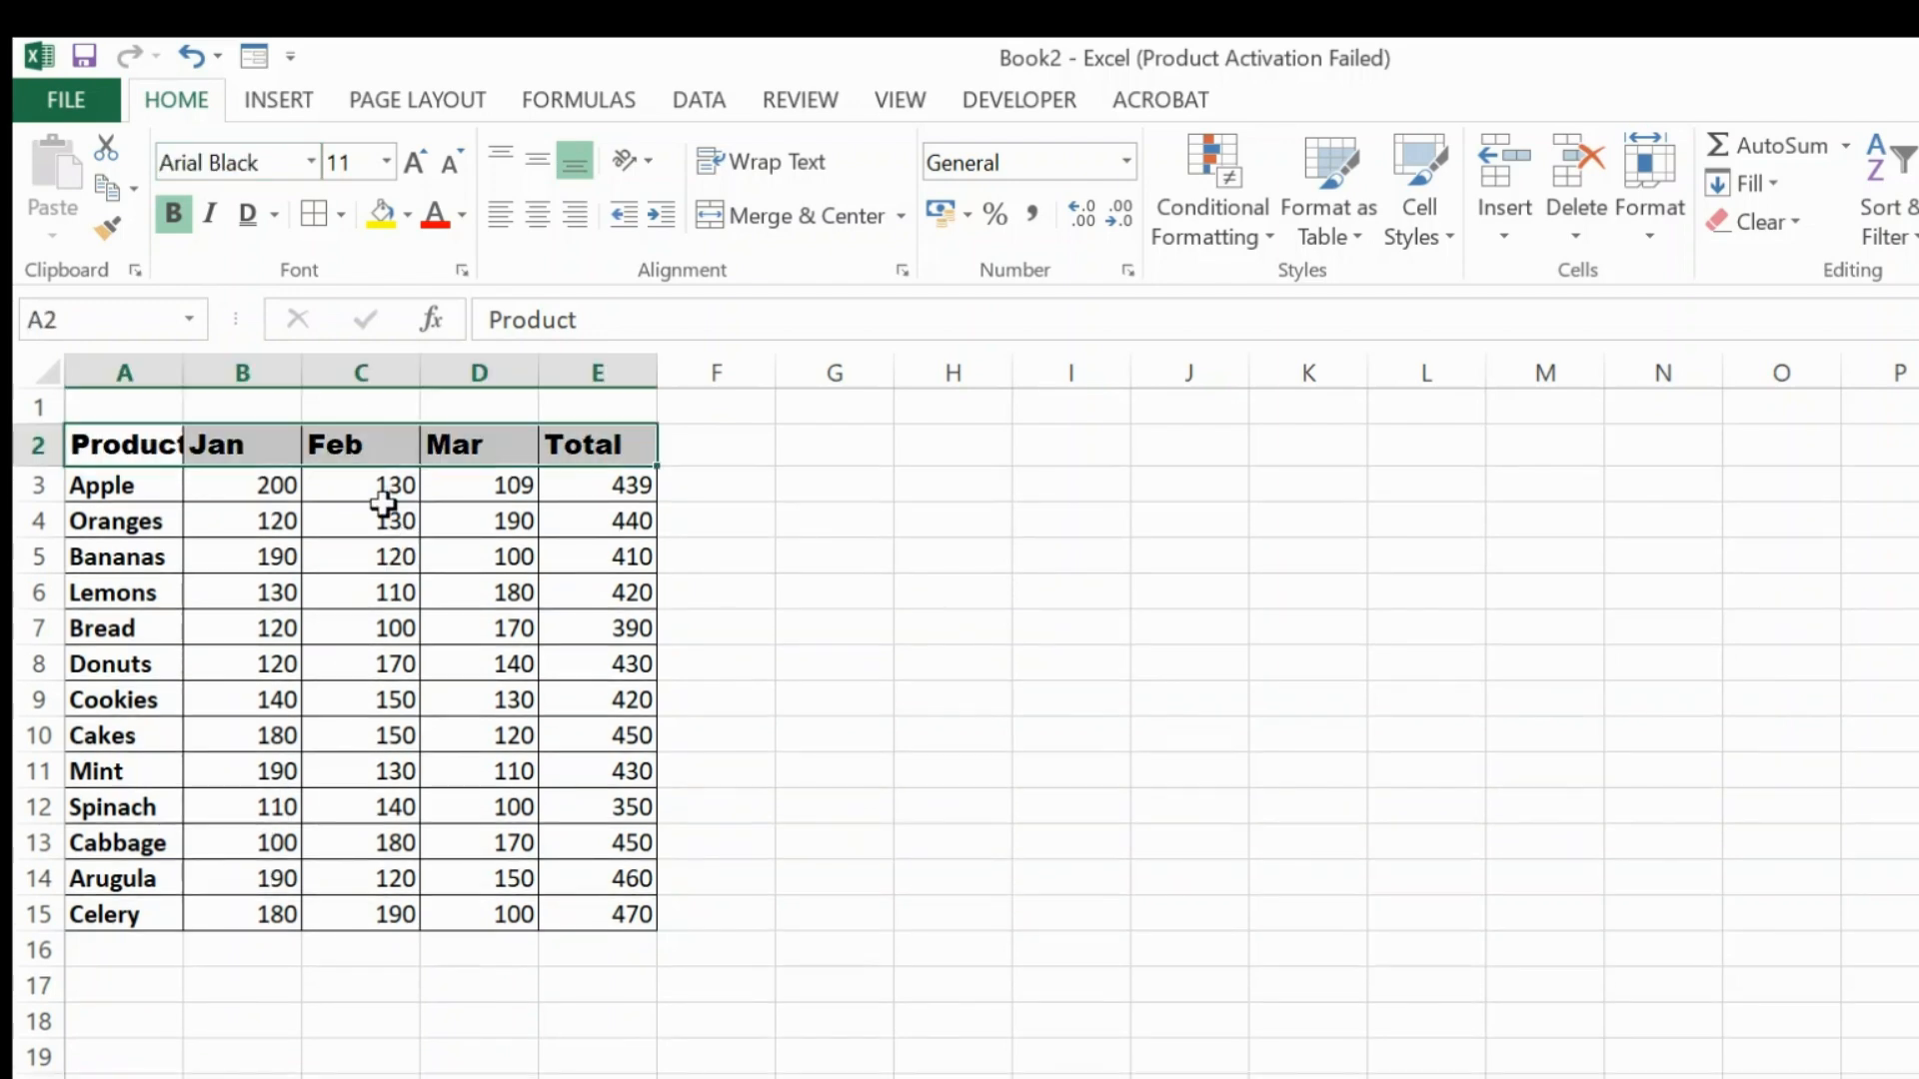
pyautogui.click(770, 622)
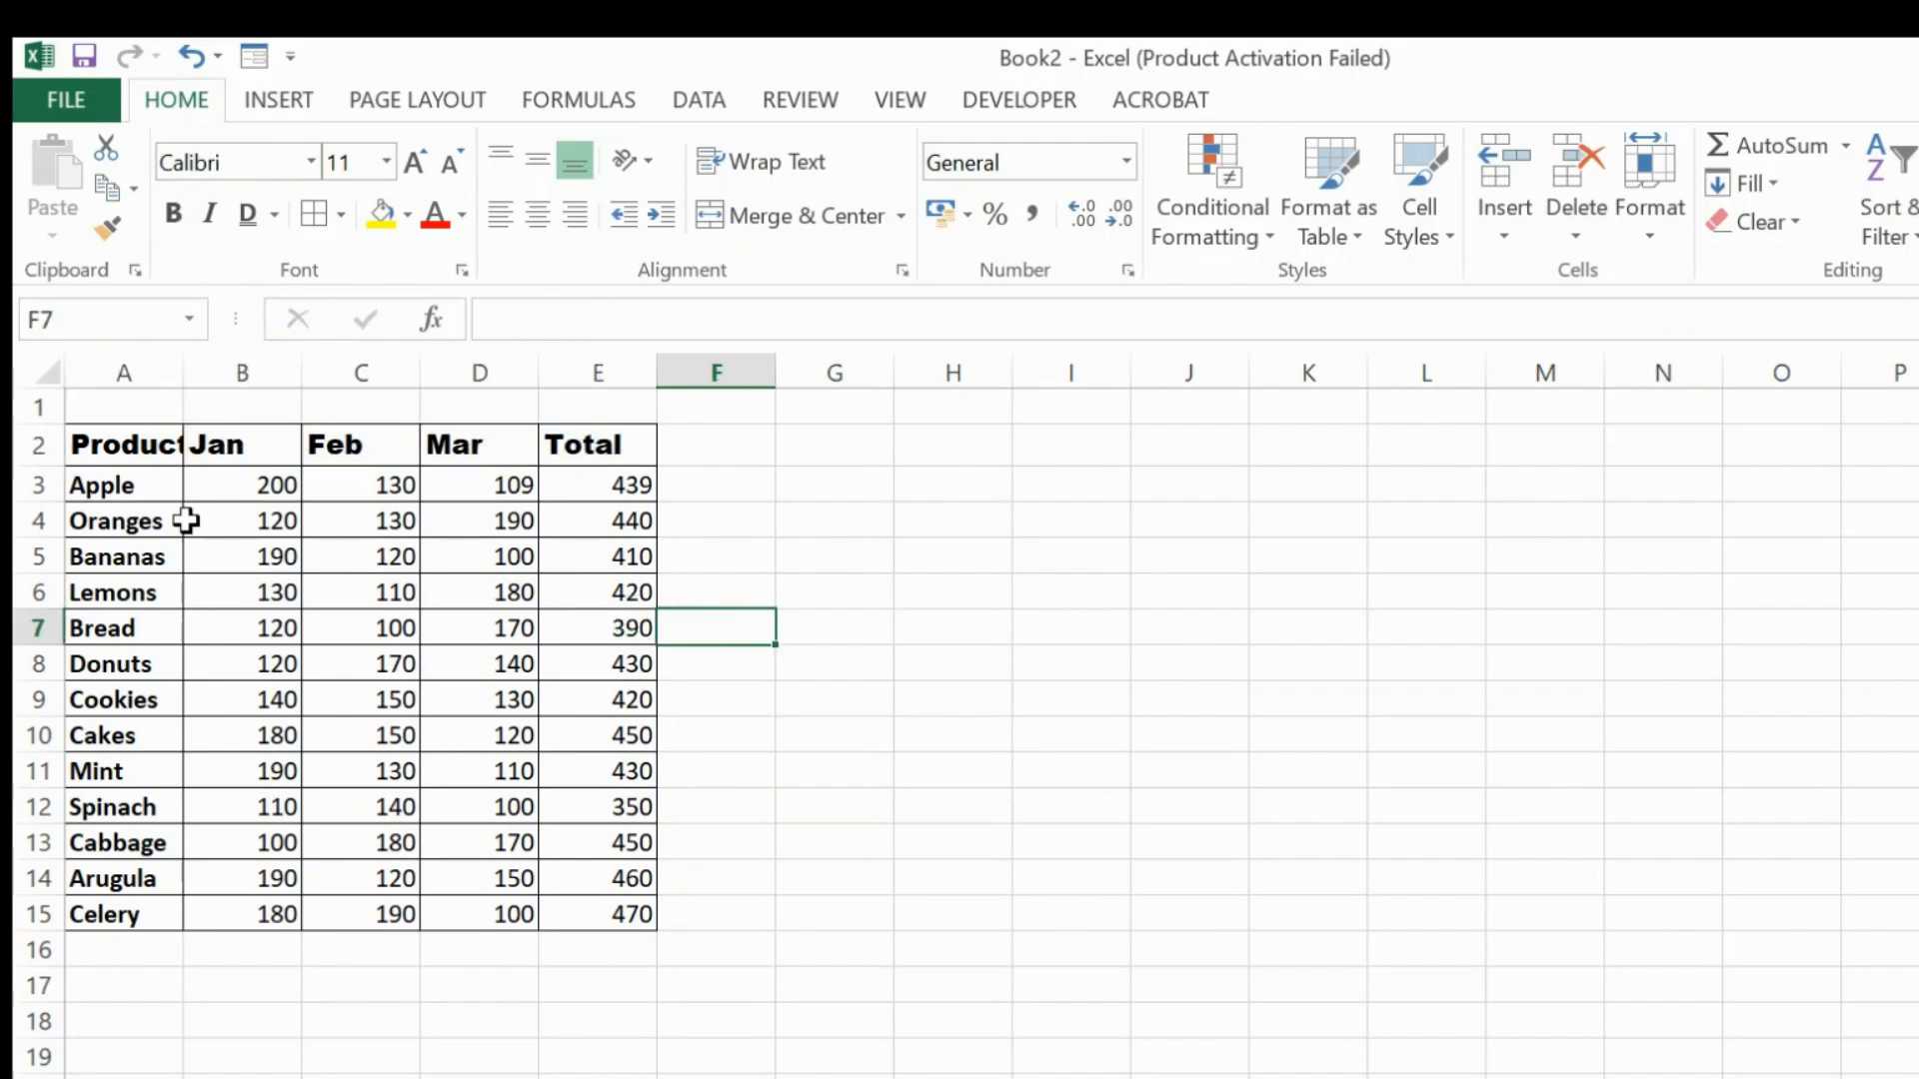
# - Set the font of the product names in A3:A15 to Arial Black and autofit the width of column A
pyautogui.moveTo(147, 489); pyautogui.dragTo(131, 904)
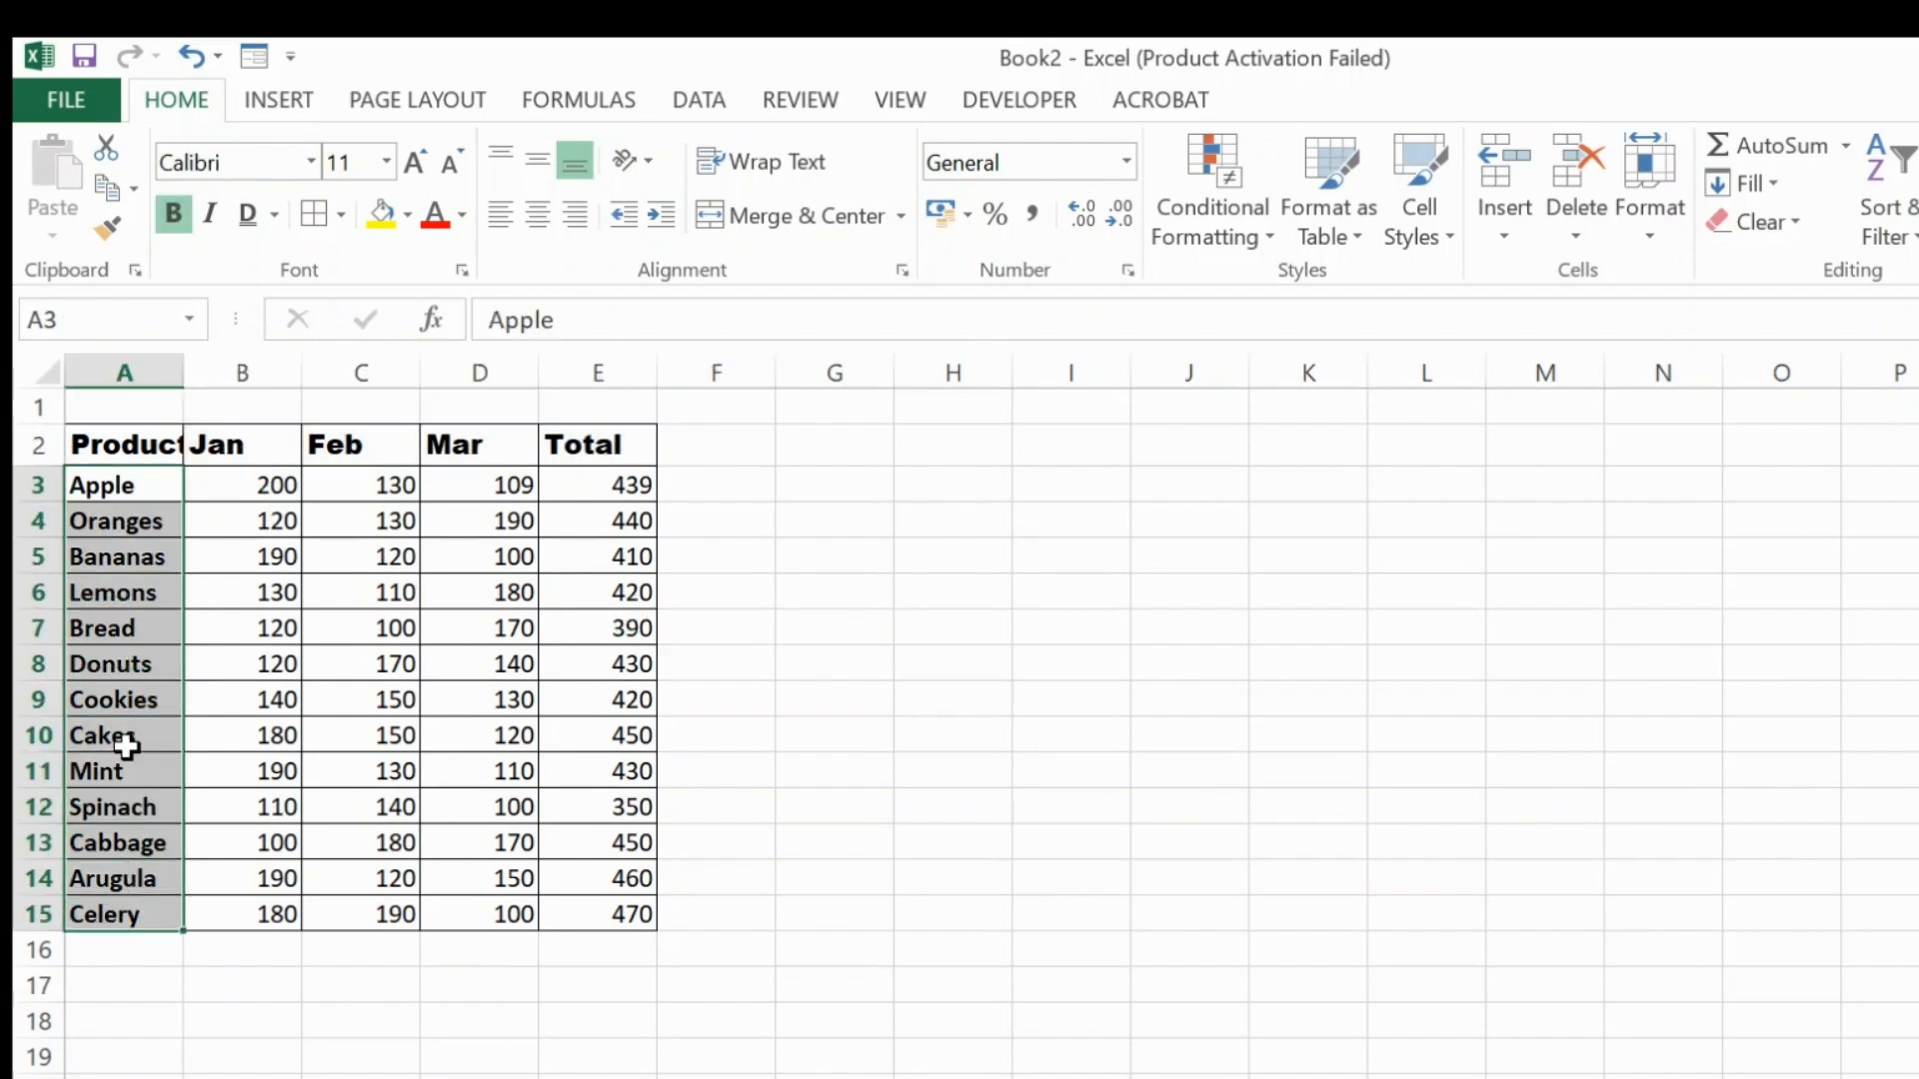
pyautogui.click(316, 160)
pyautogui.click(328, 504)
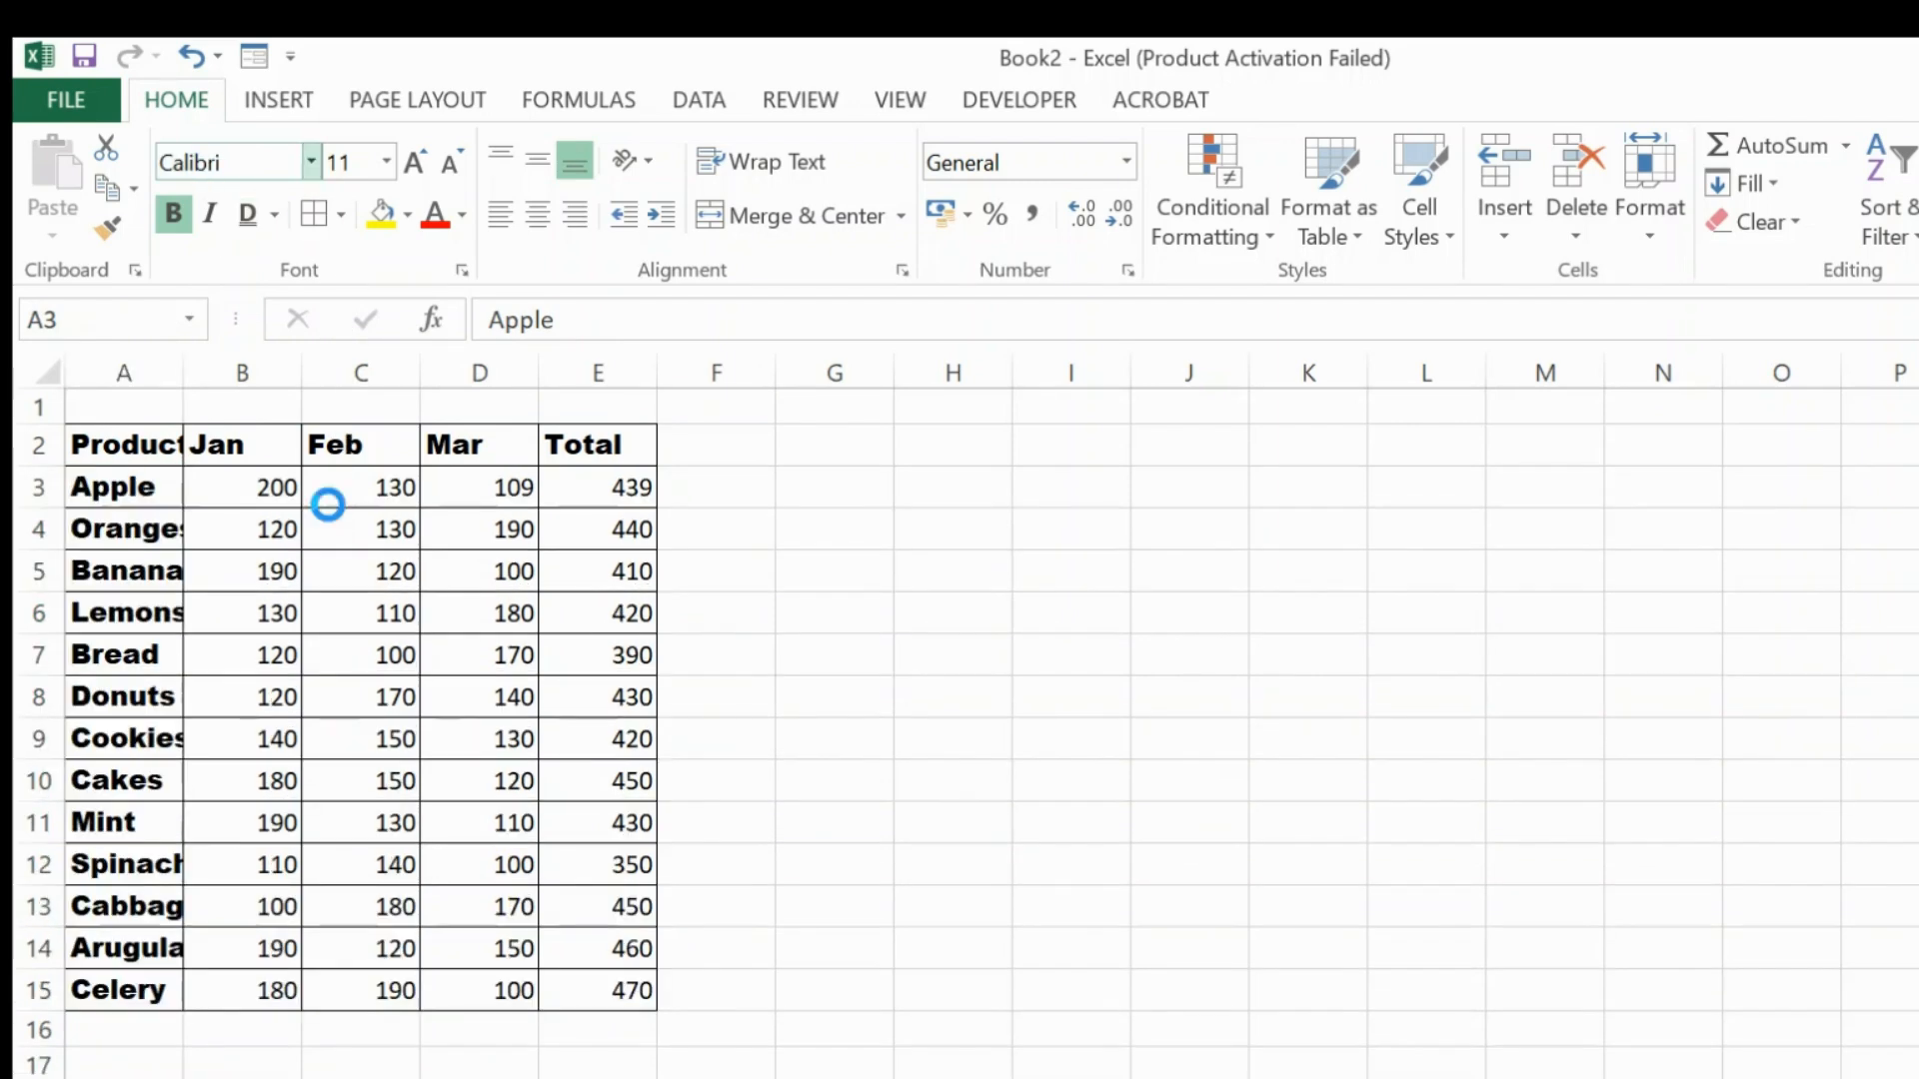
pyautogui.doubleClick(182, 370)
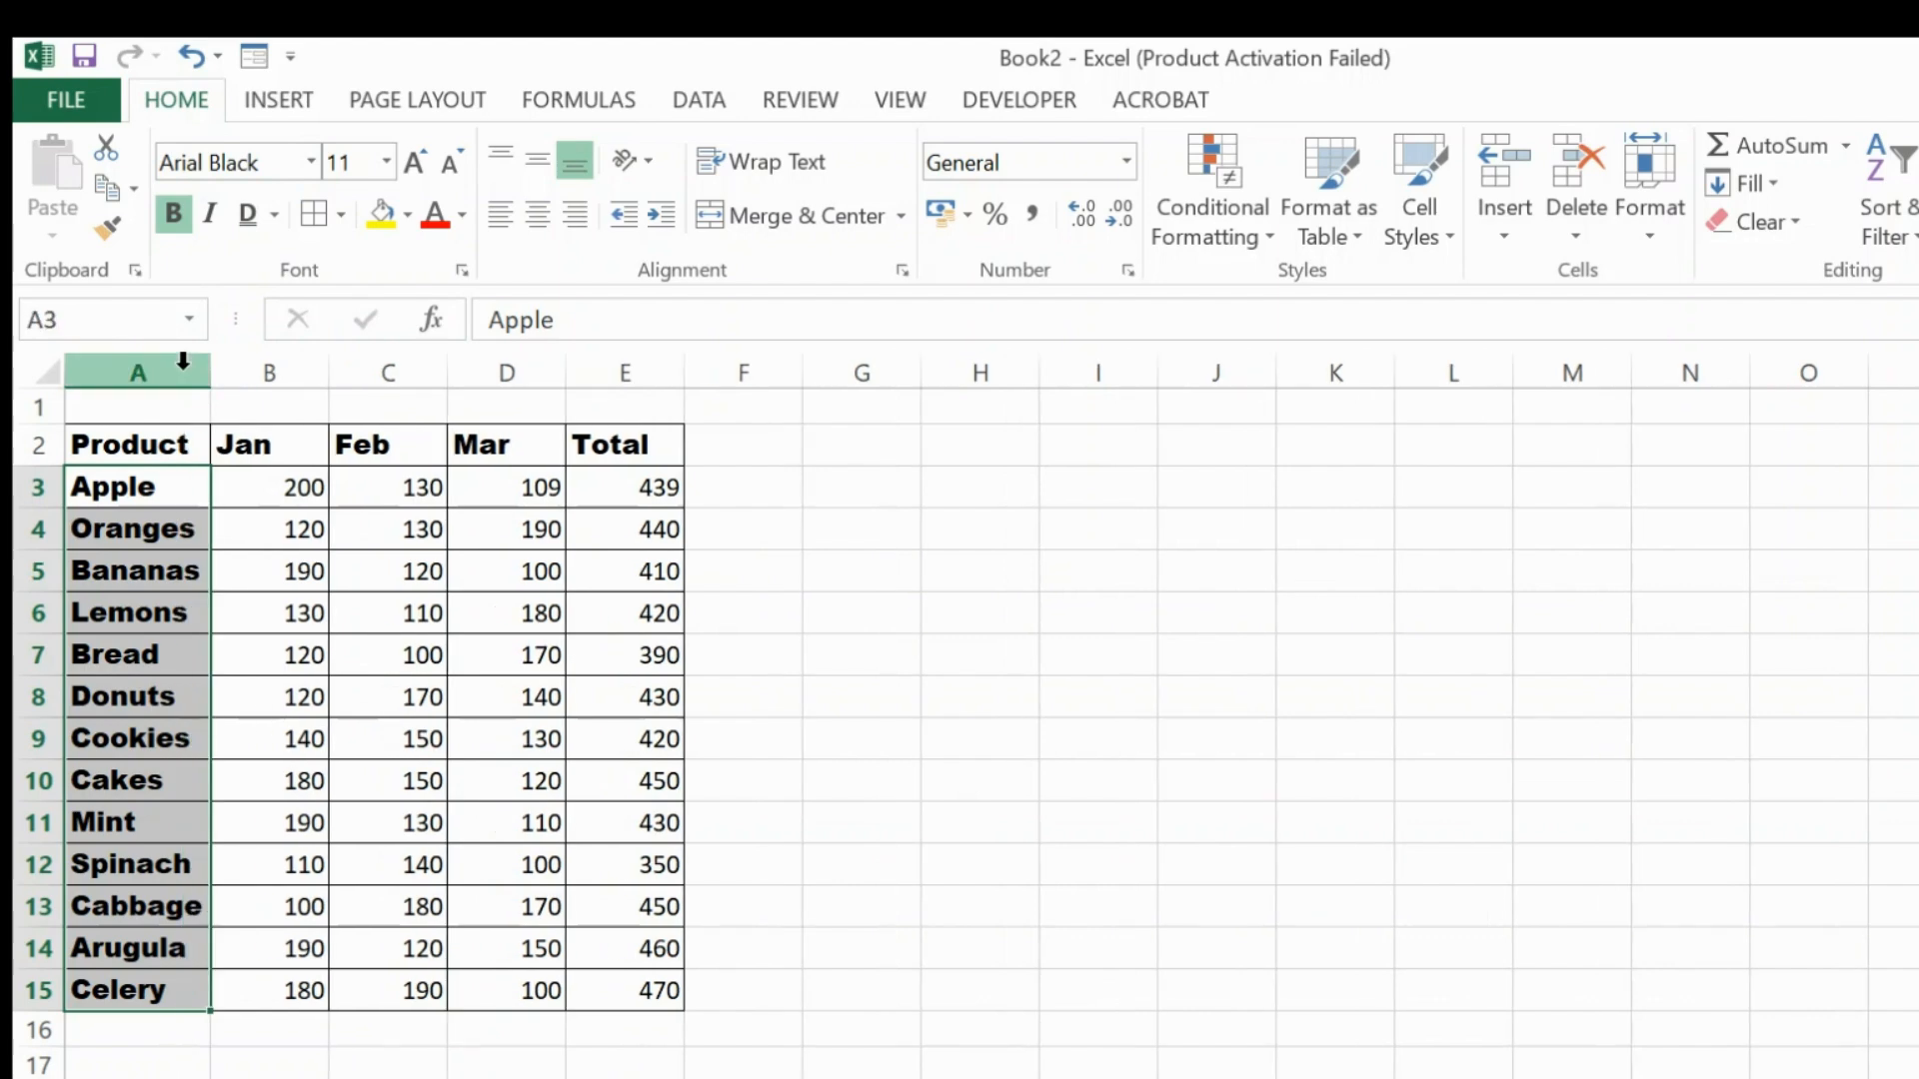
# - Set the font of the numbers in B3:E15 to Algerian
pyautogui.click(865, 572)
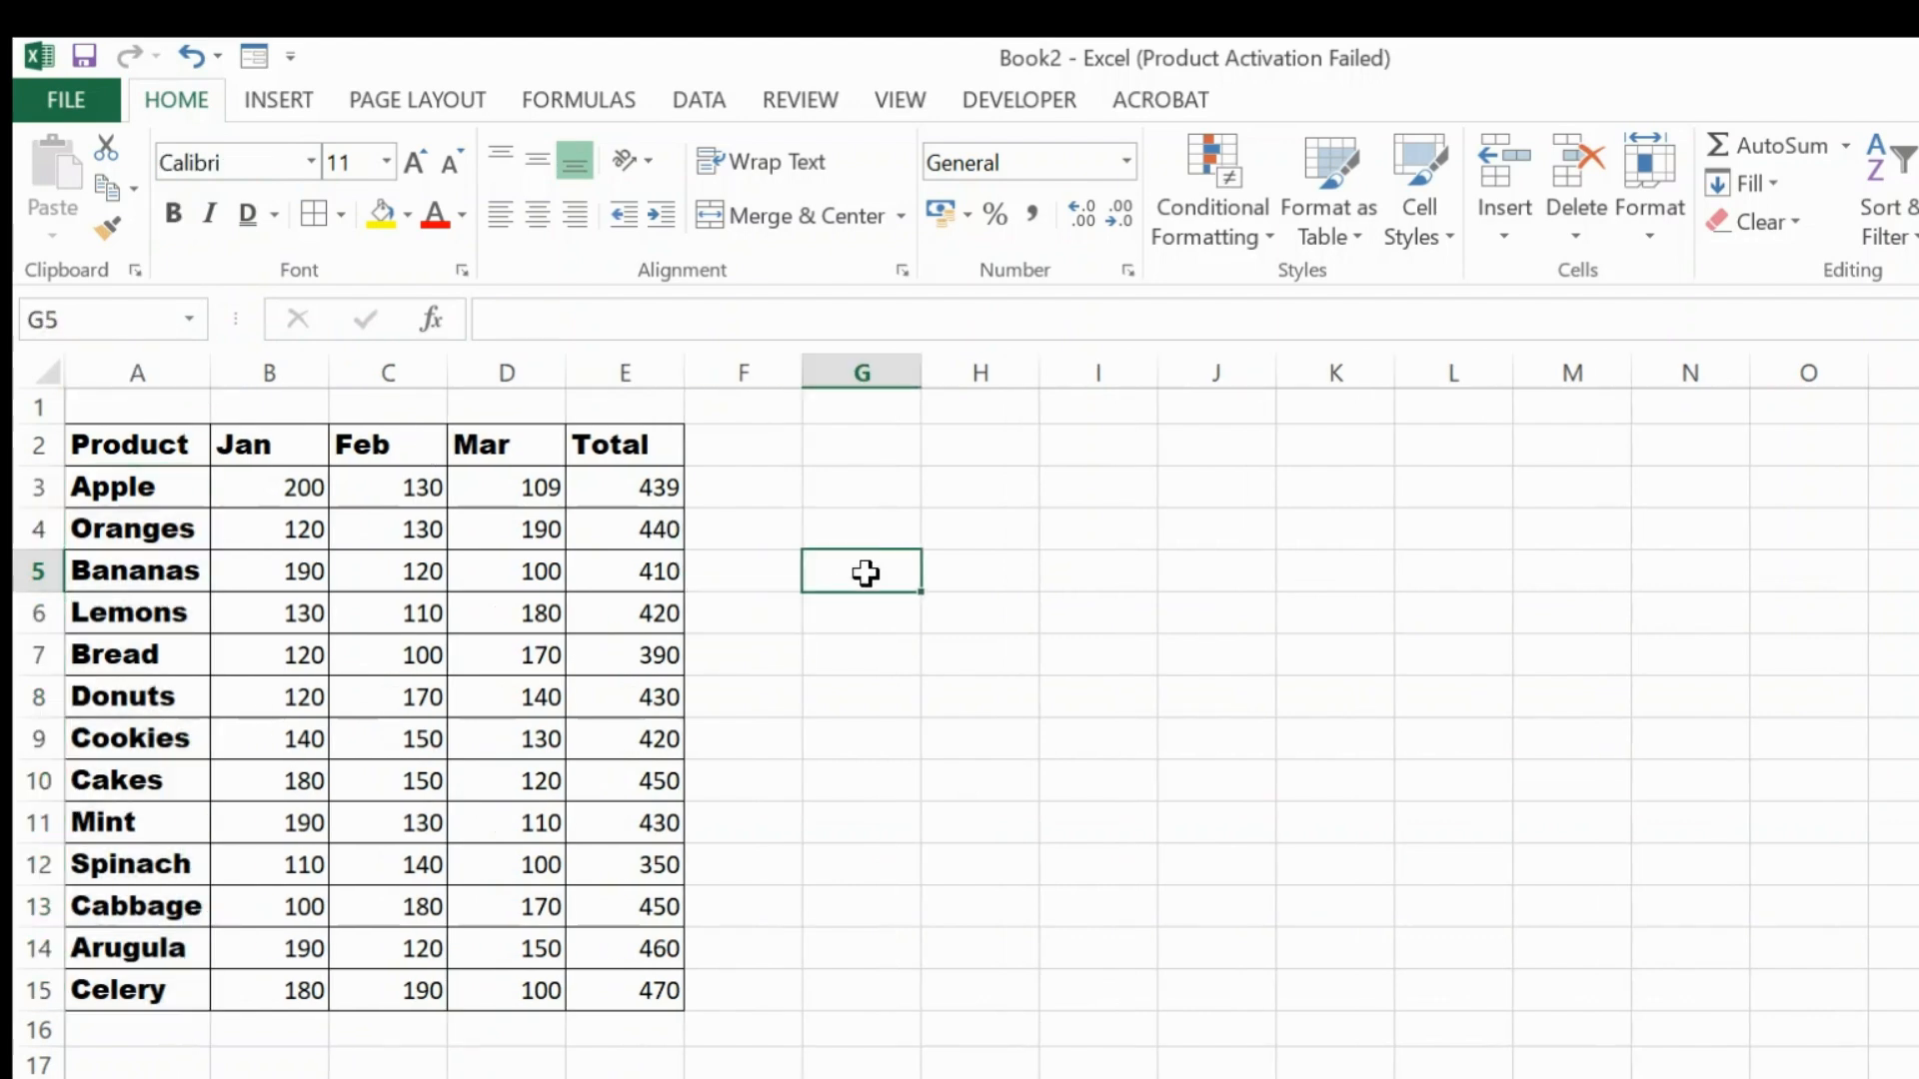
pyautogui.moveTo(308, 488); pyautogui.dragTo(652, 984)
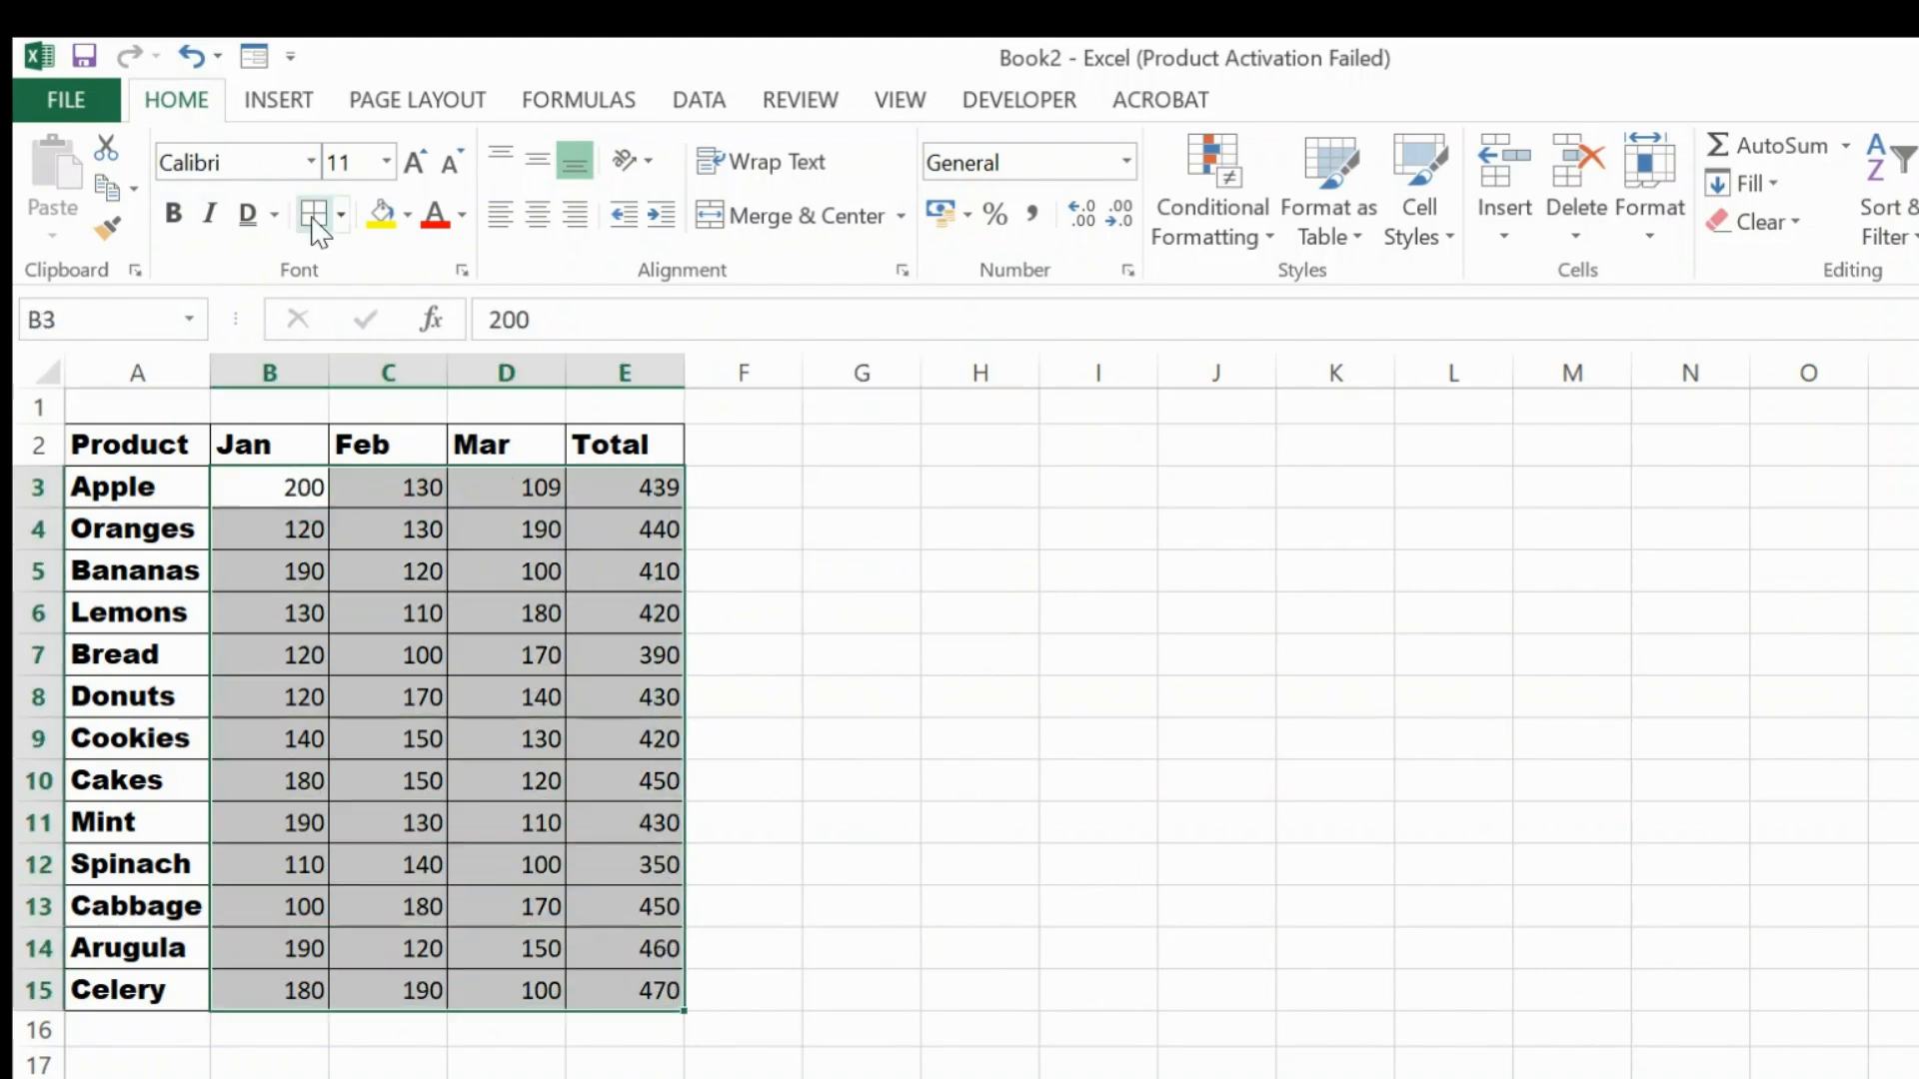
pyautogui.click(311, 161)
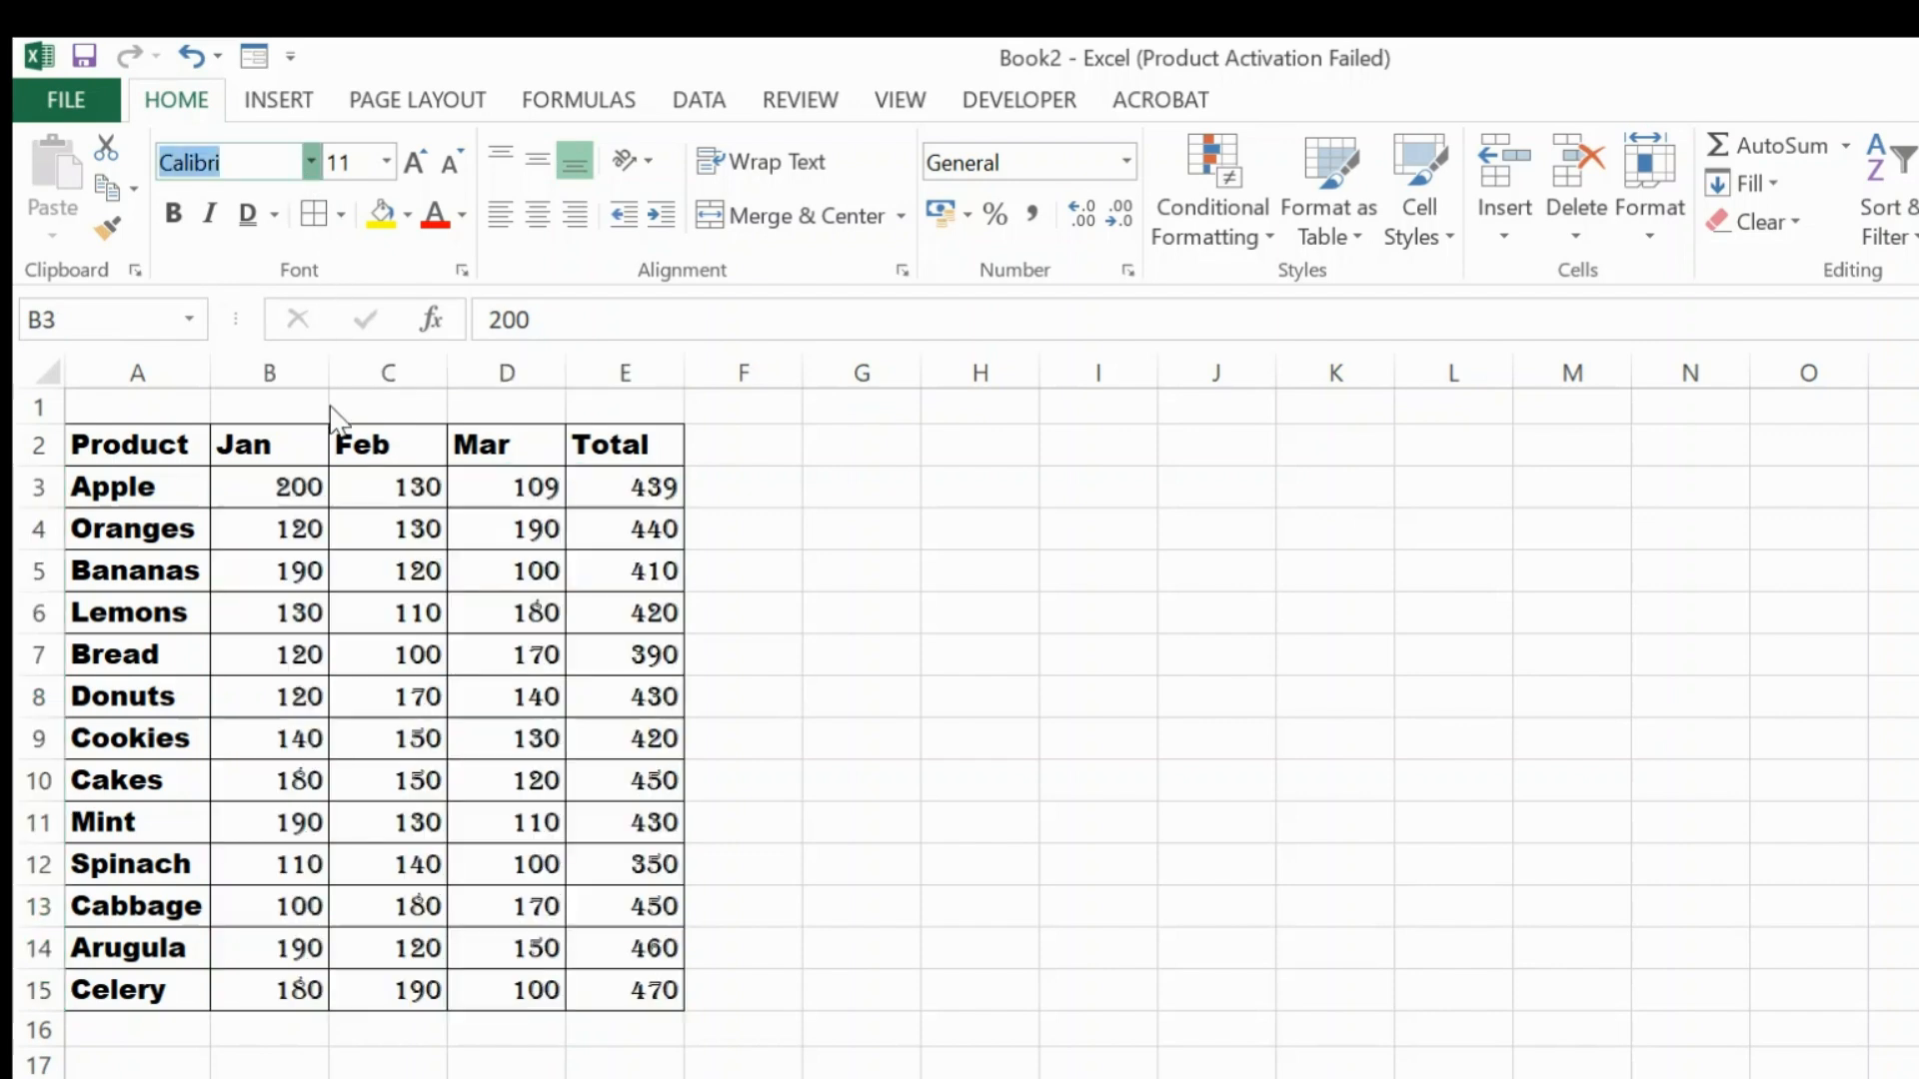
pyautogui.click(985, 561)
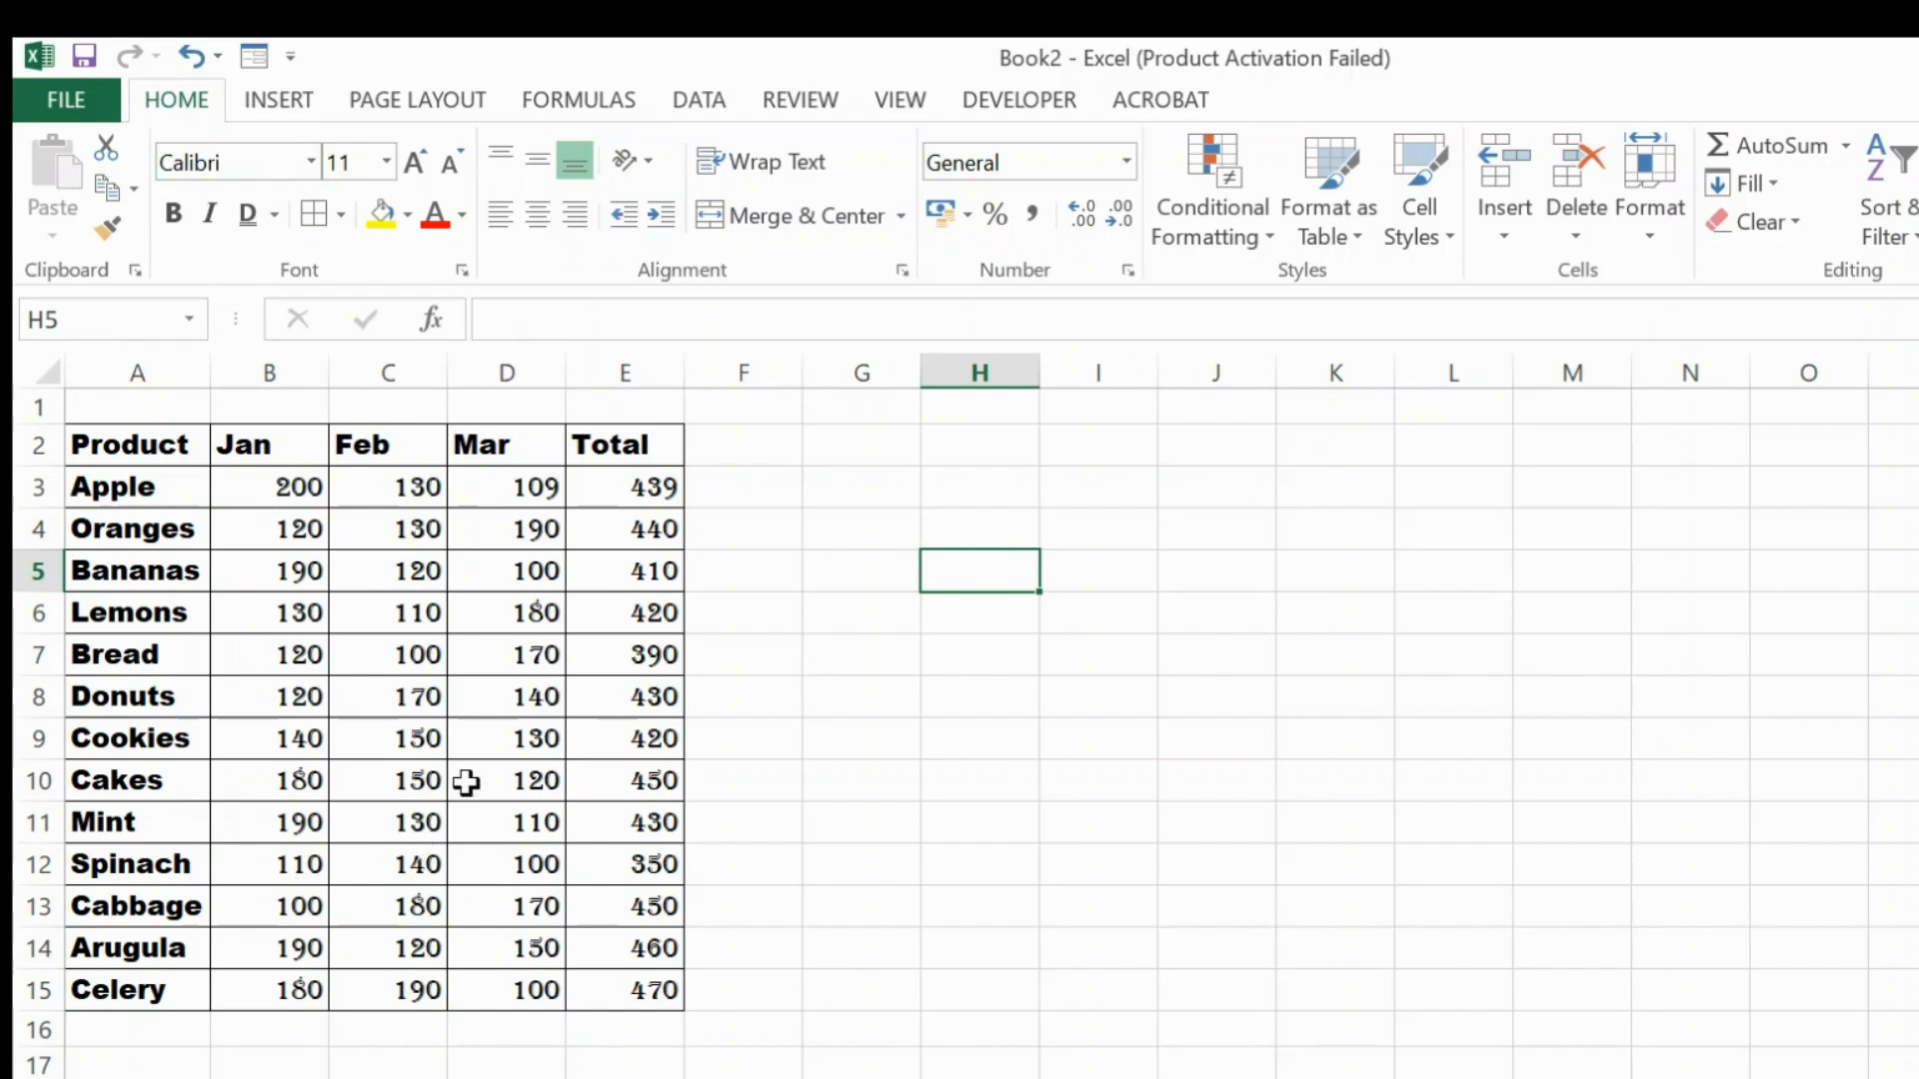
# - Set the font size of the headers in A2:E2 to 20
pyautogui.click(175, 448)
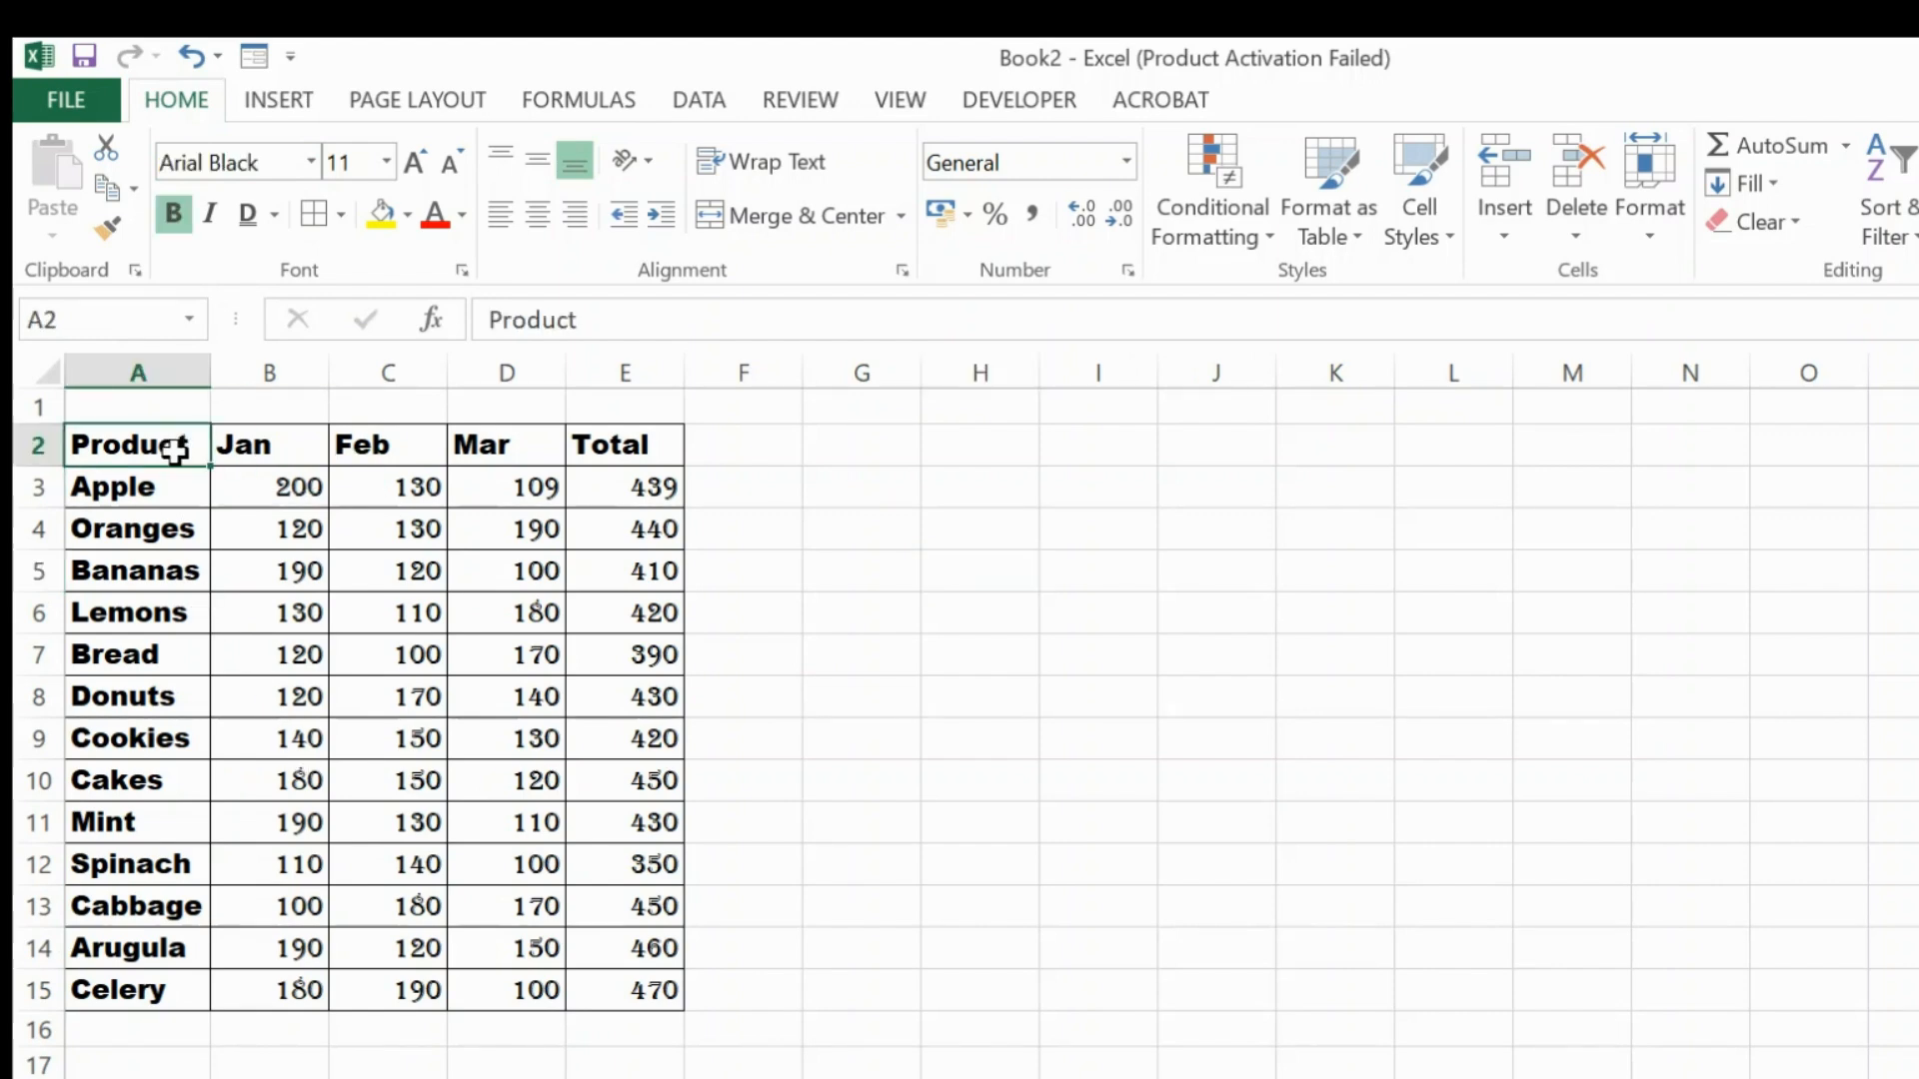
pyautogui.hotkey('shift', 'Right')
pyautogui.hotkey('shift', 'Right')
pyautogui.hotkey('shift', 'Right')
pyautogui.hotkey('shift', 'Right')
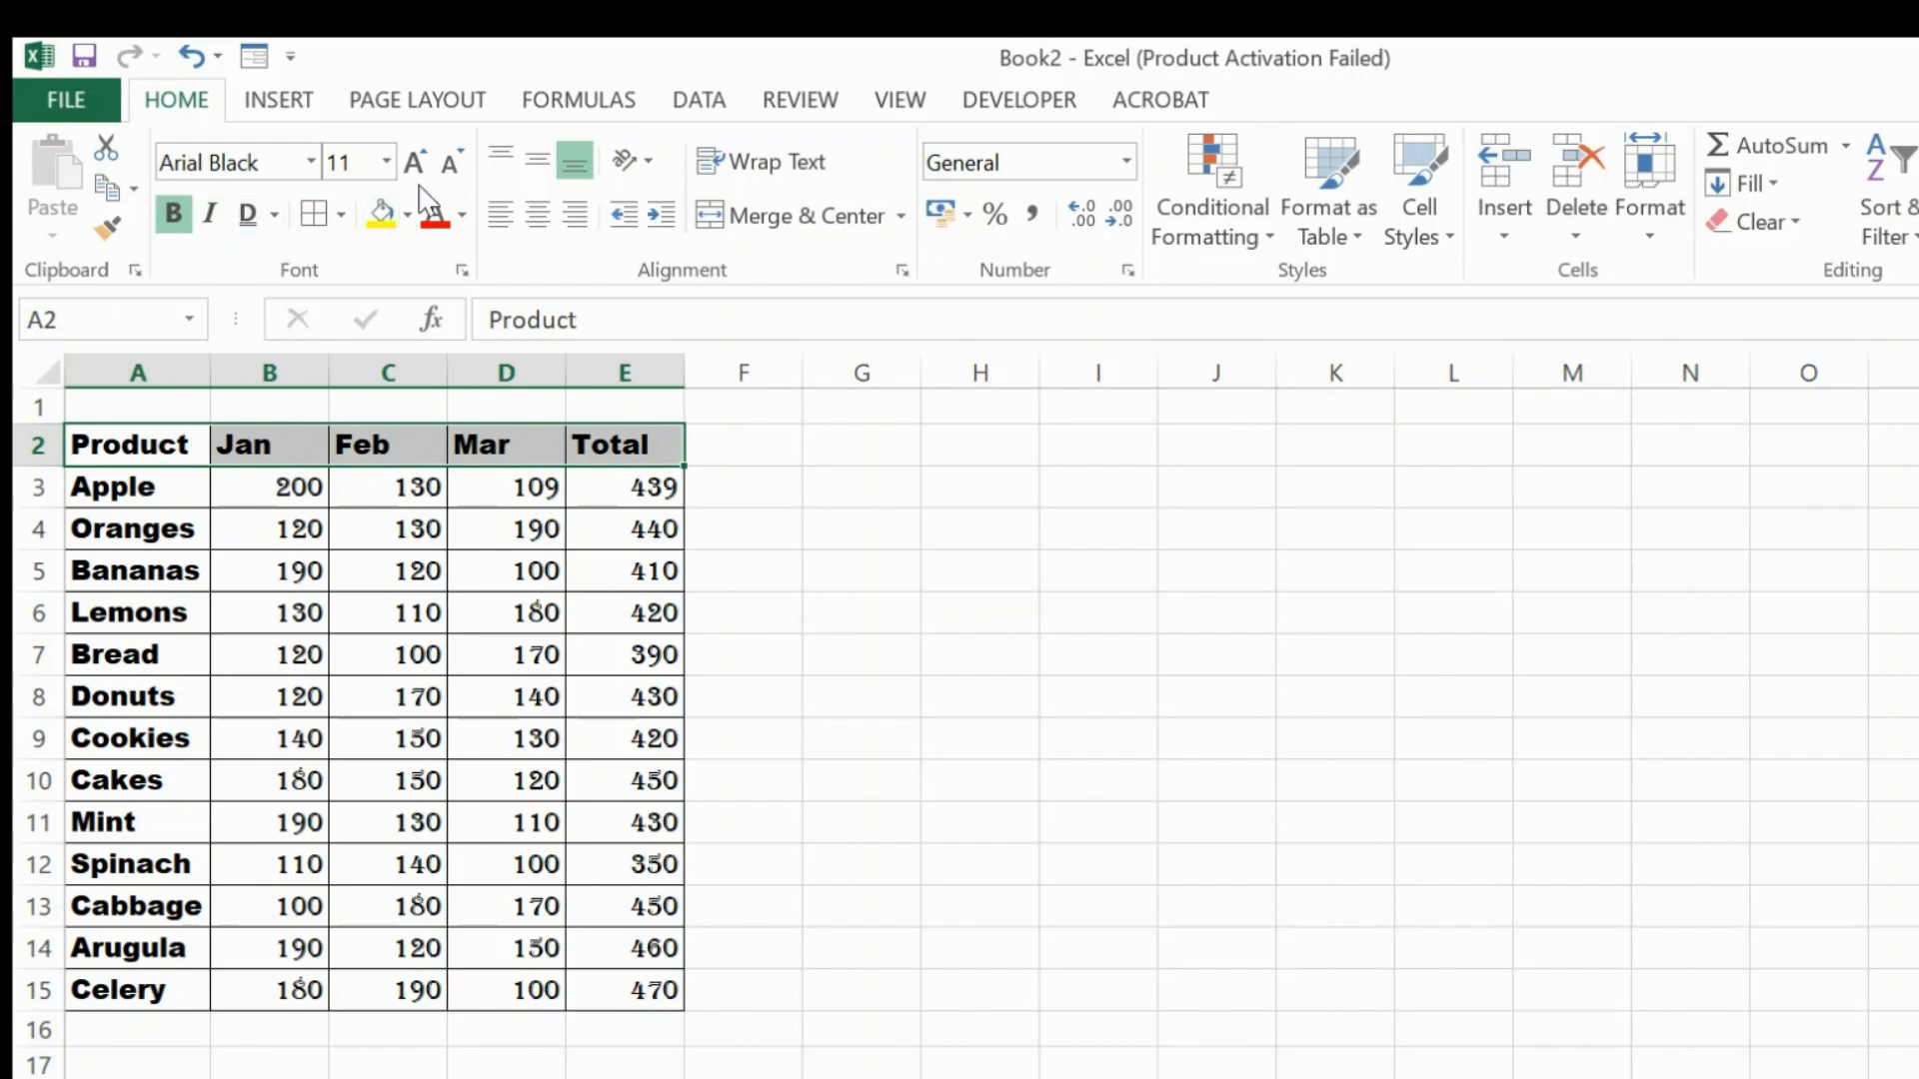
pyautogui.click(388, 163)
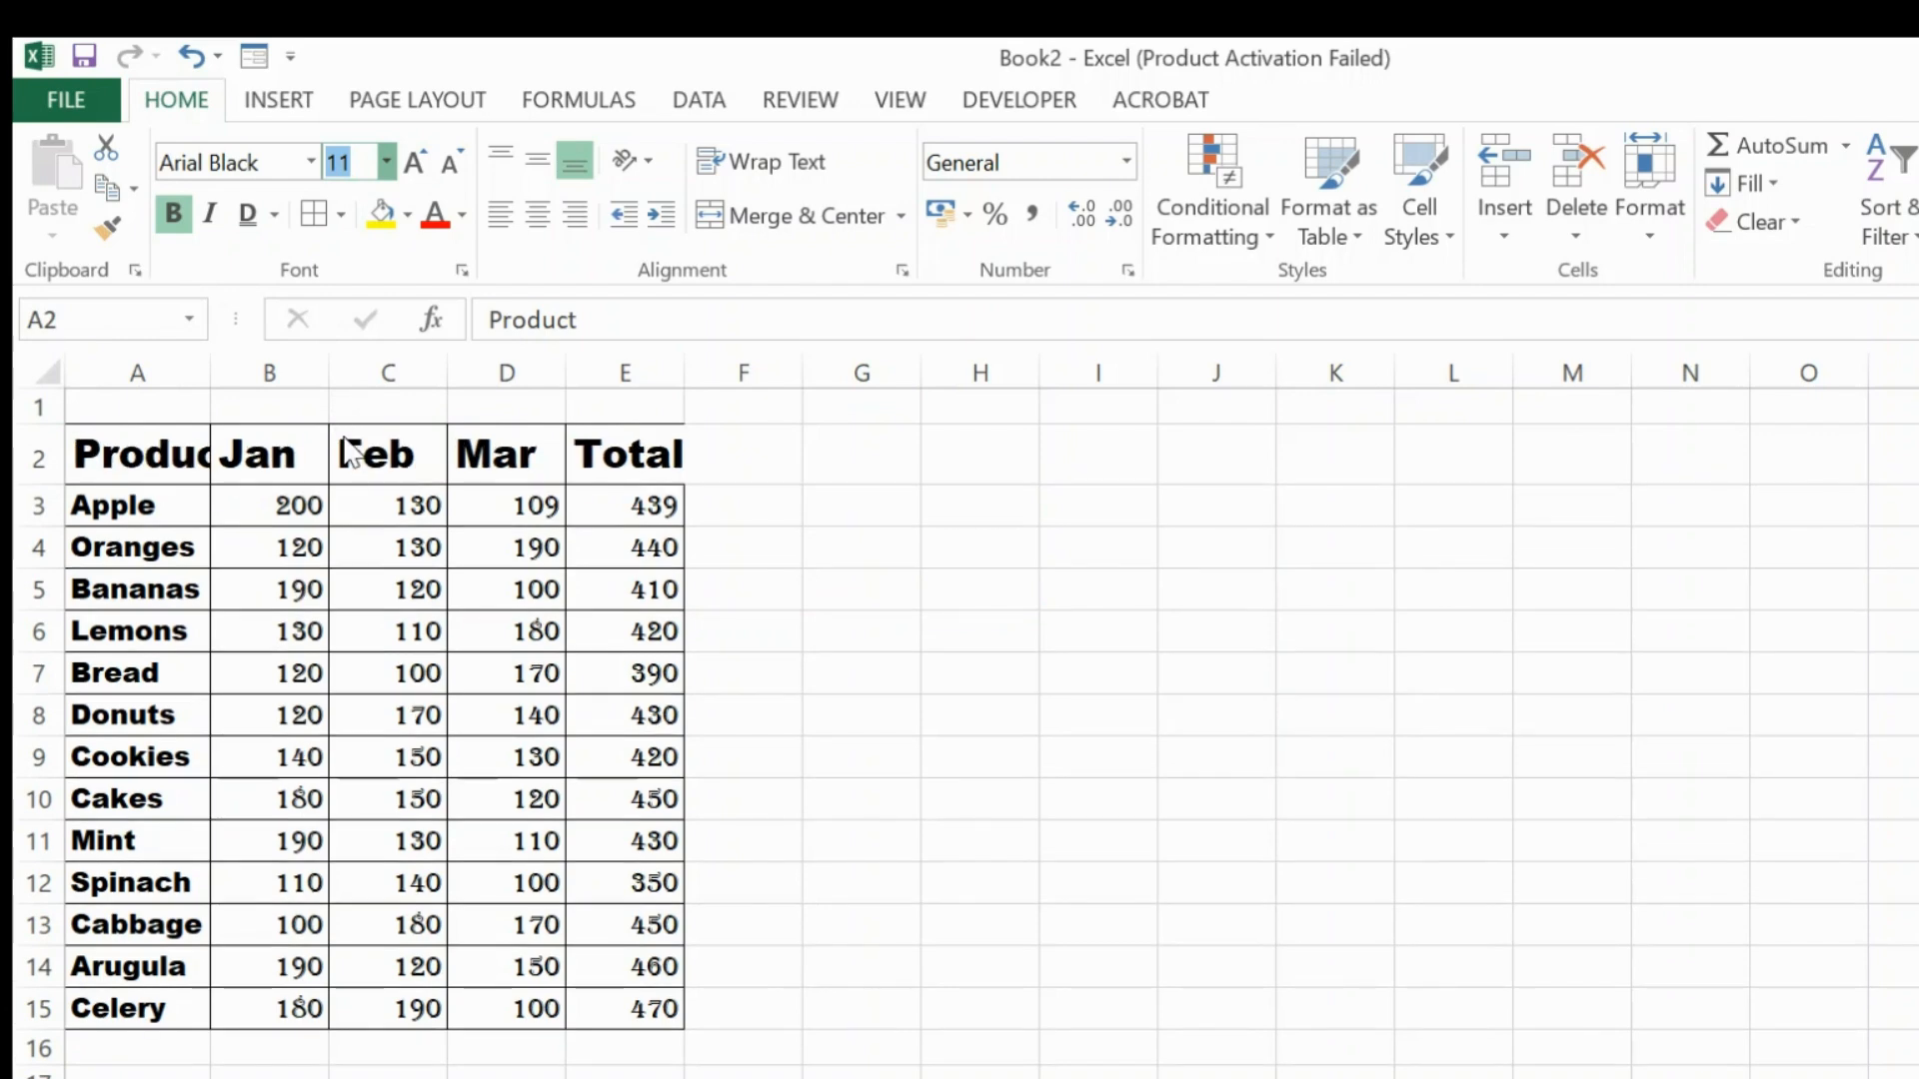
pyautogui.click(350, 491)
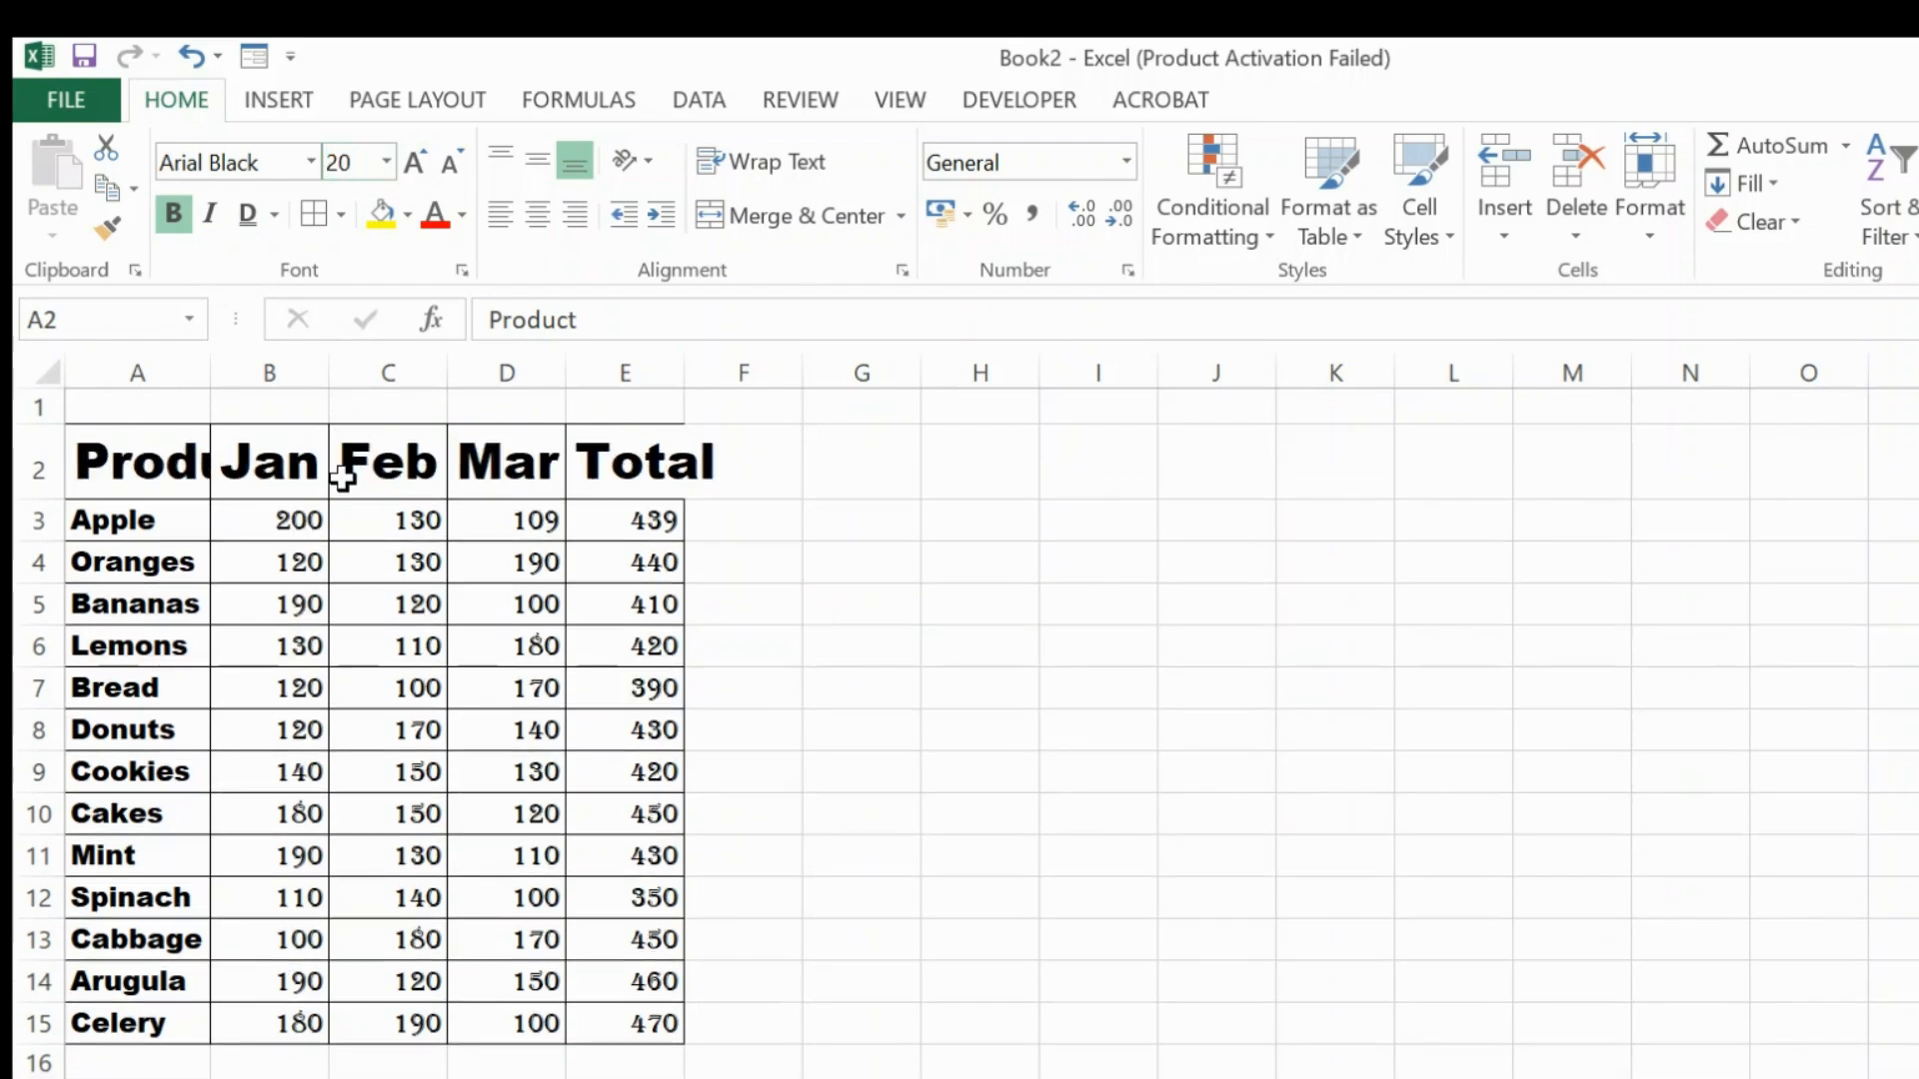
# - Autofit the width of all columns in the sheet to their contents
pyautogui.click(45, 373)
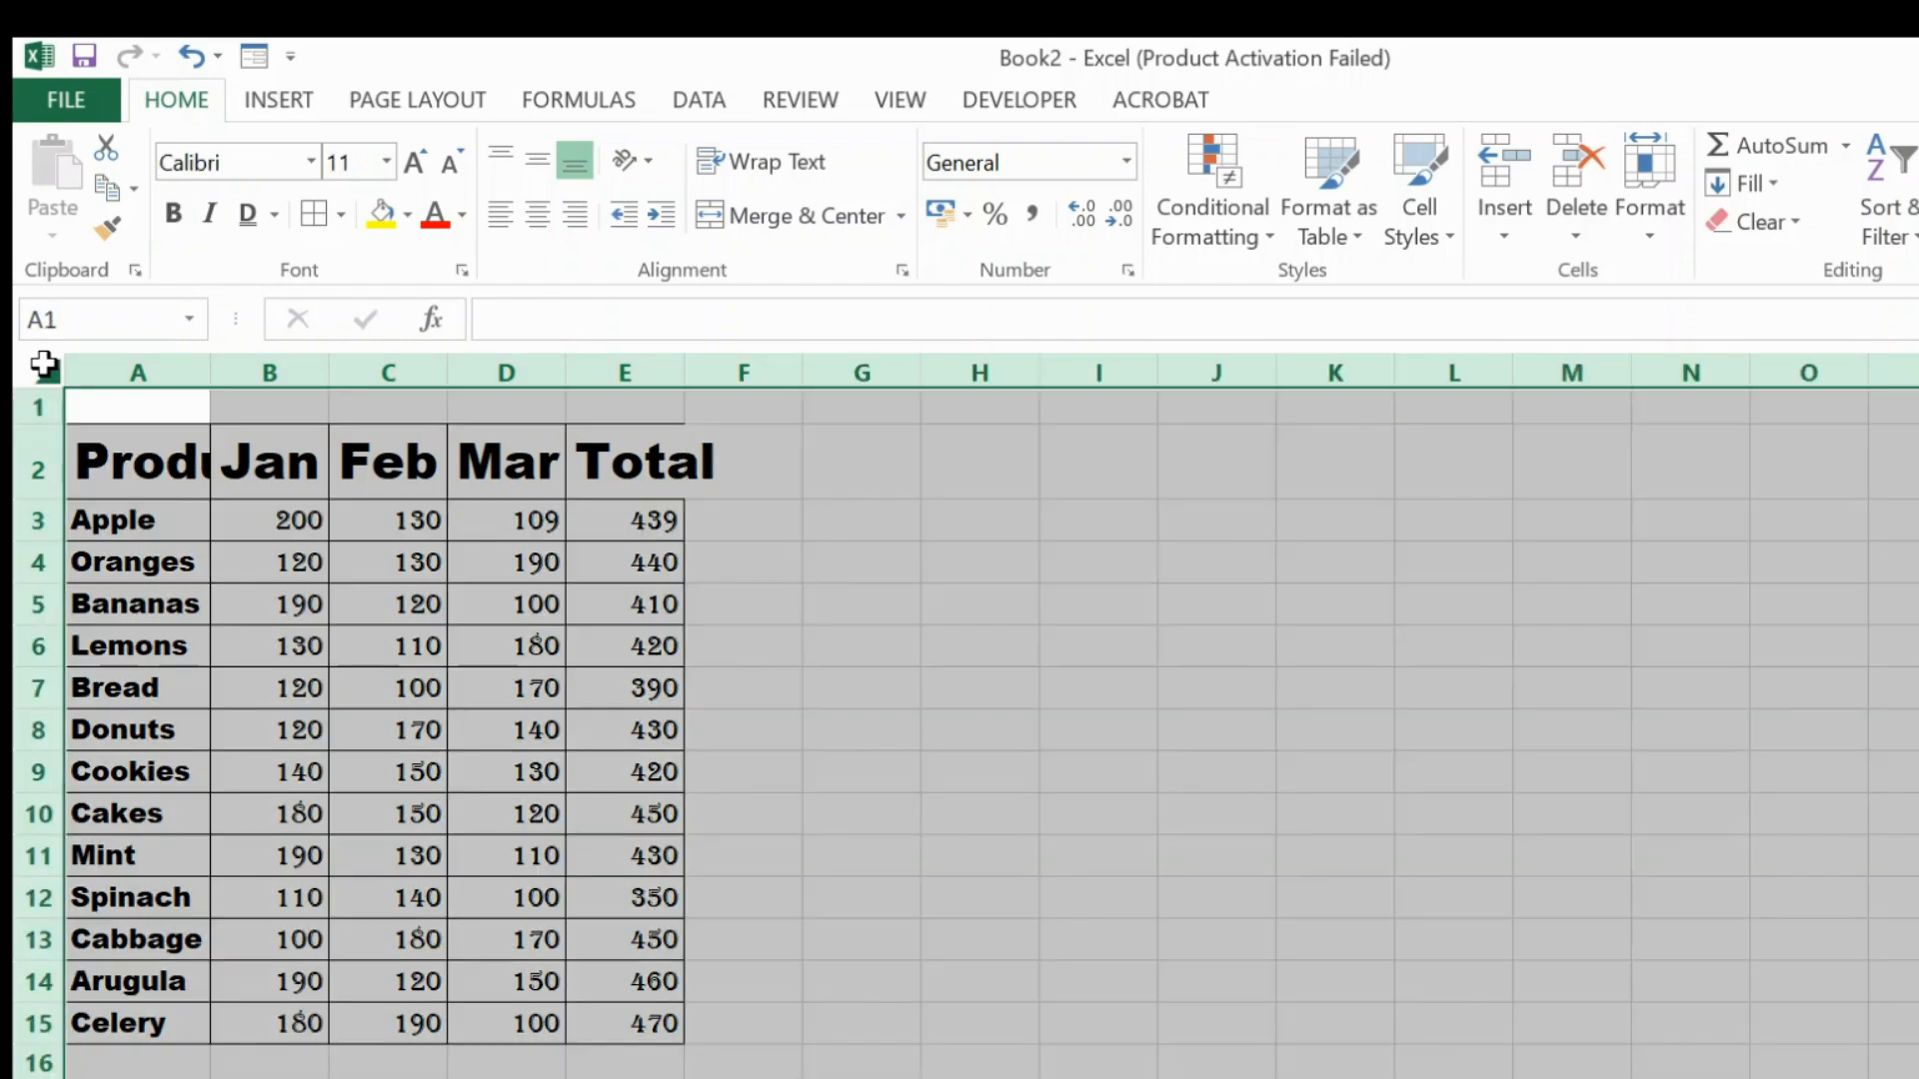
pyautogui.doubleClick(328, 368)
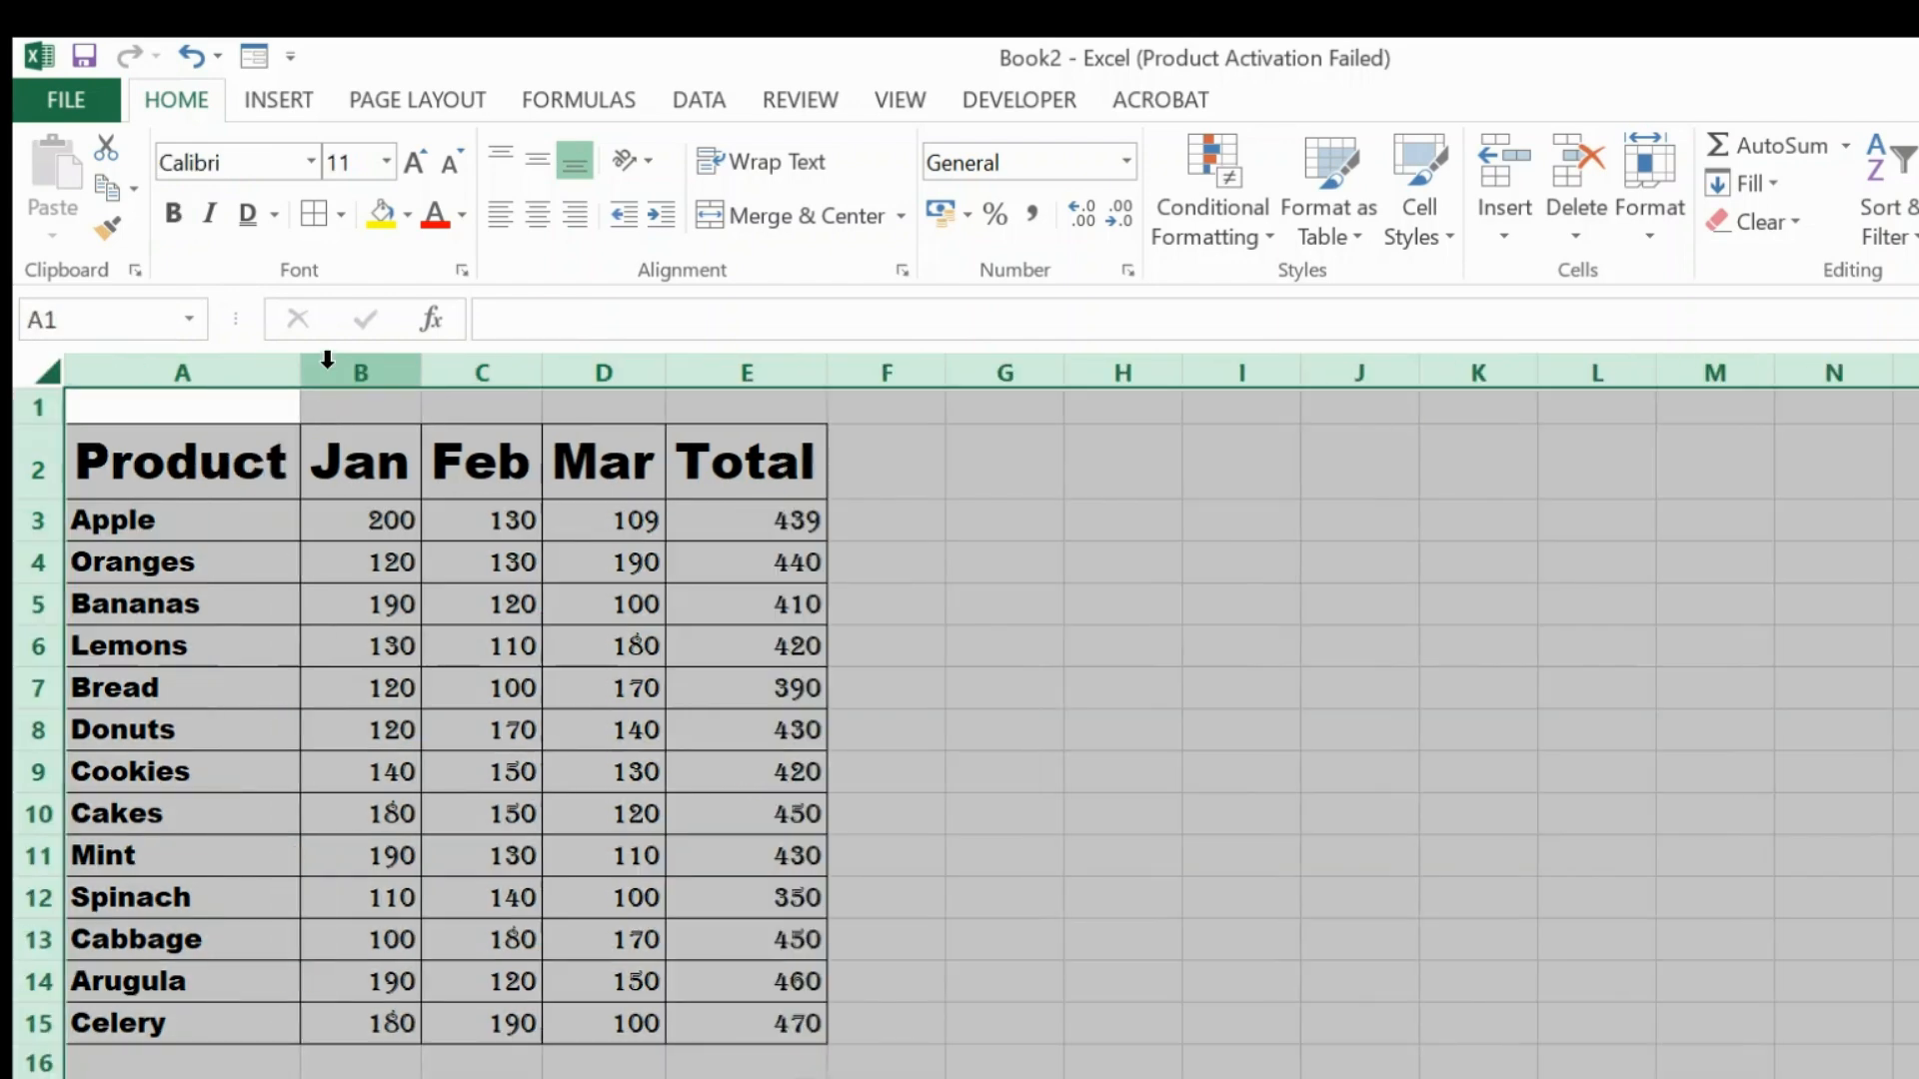
pyautogui.click(1076, 599)
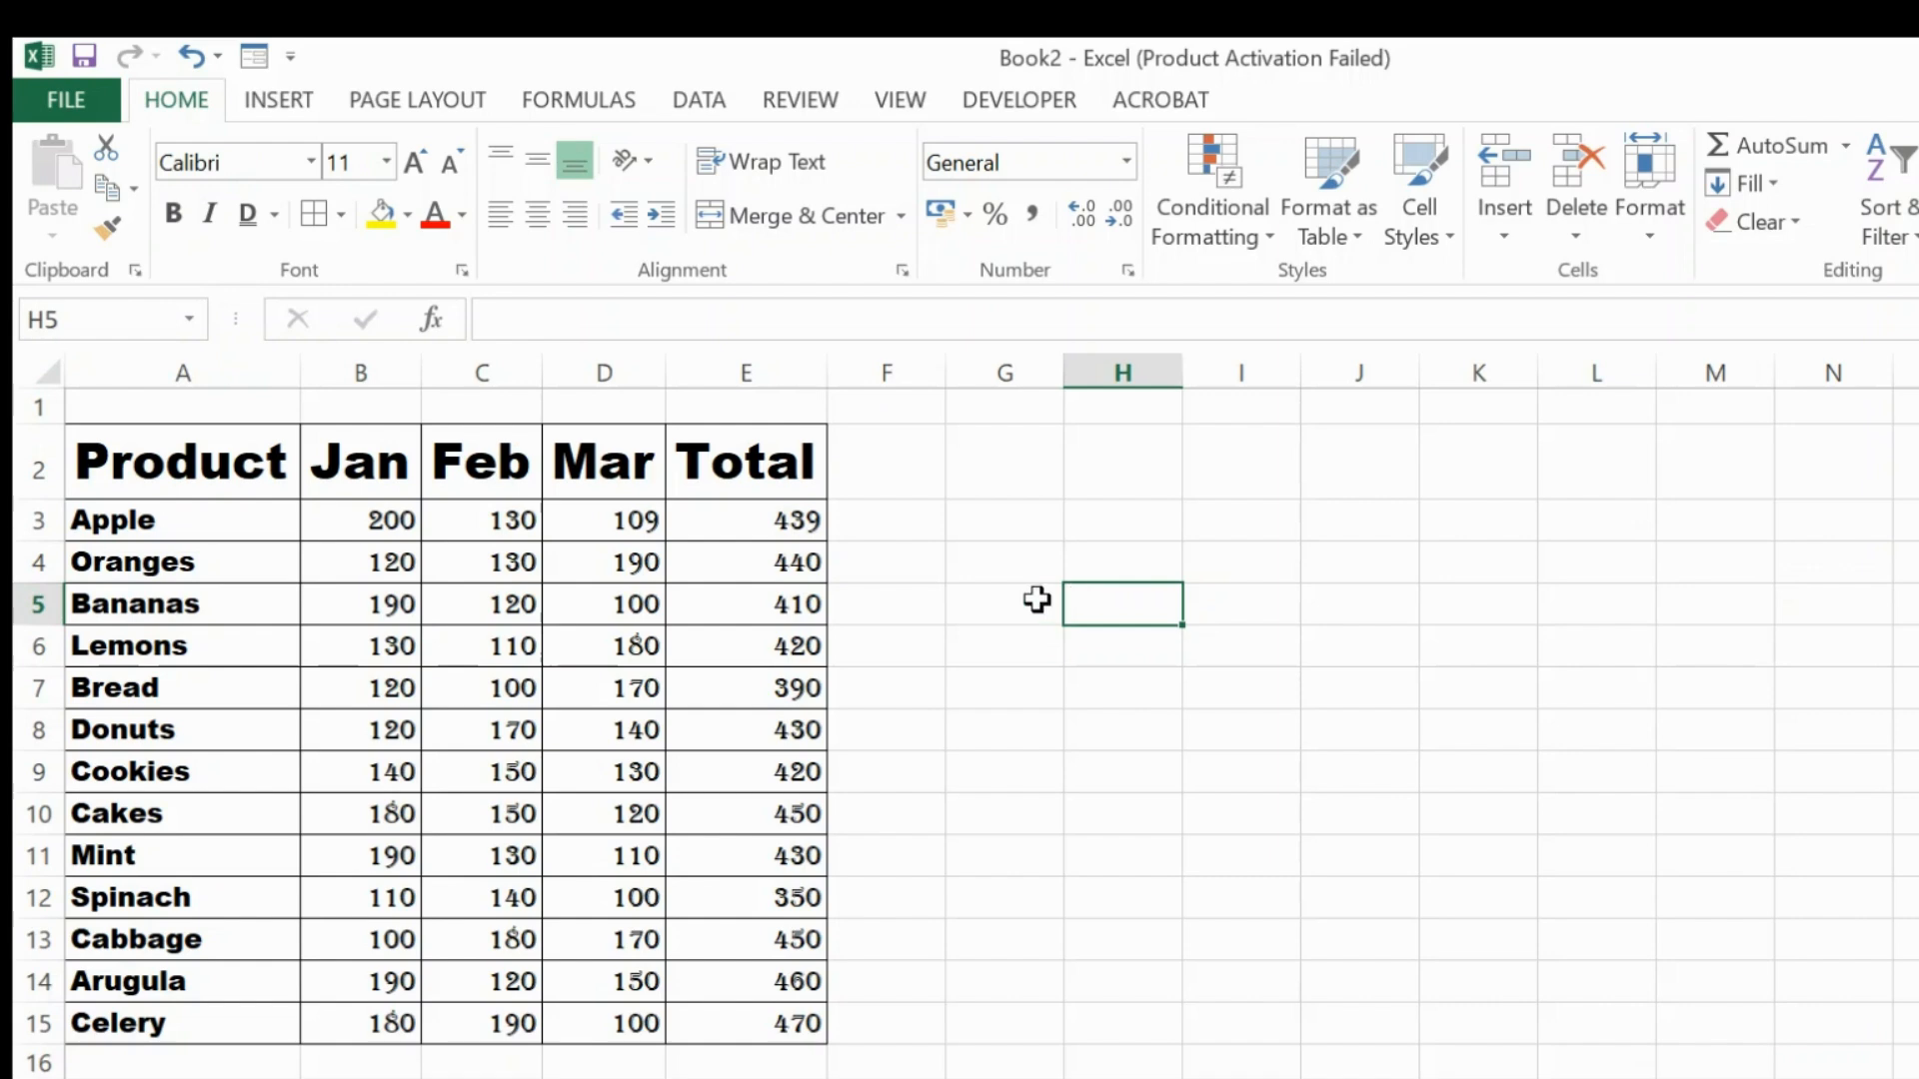
# - Increase the font size of the Product header in A2 to 26 and autofit the width of column A
pyautogui.click(260, 458)
pyautogui.click(425, 165)
pyautogui.click(425, 165)
pyautogui.click(425, 165)
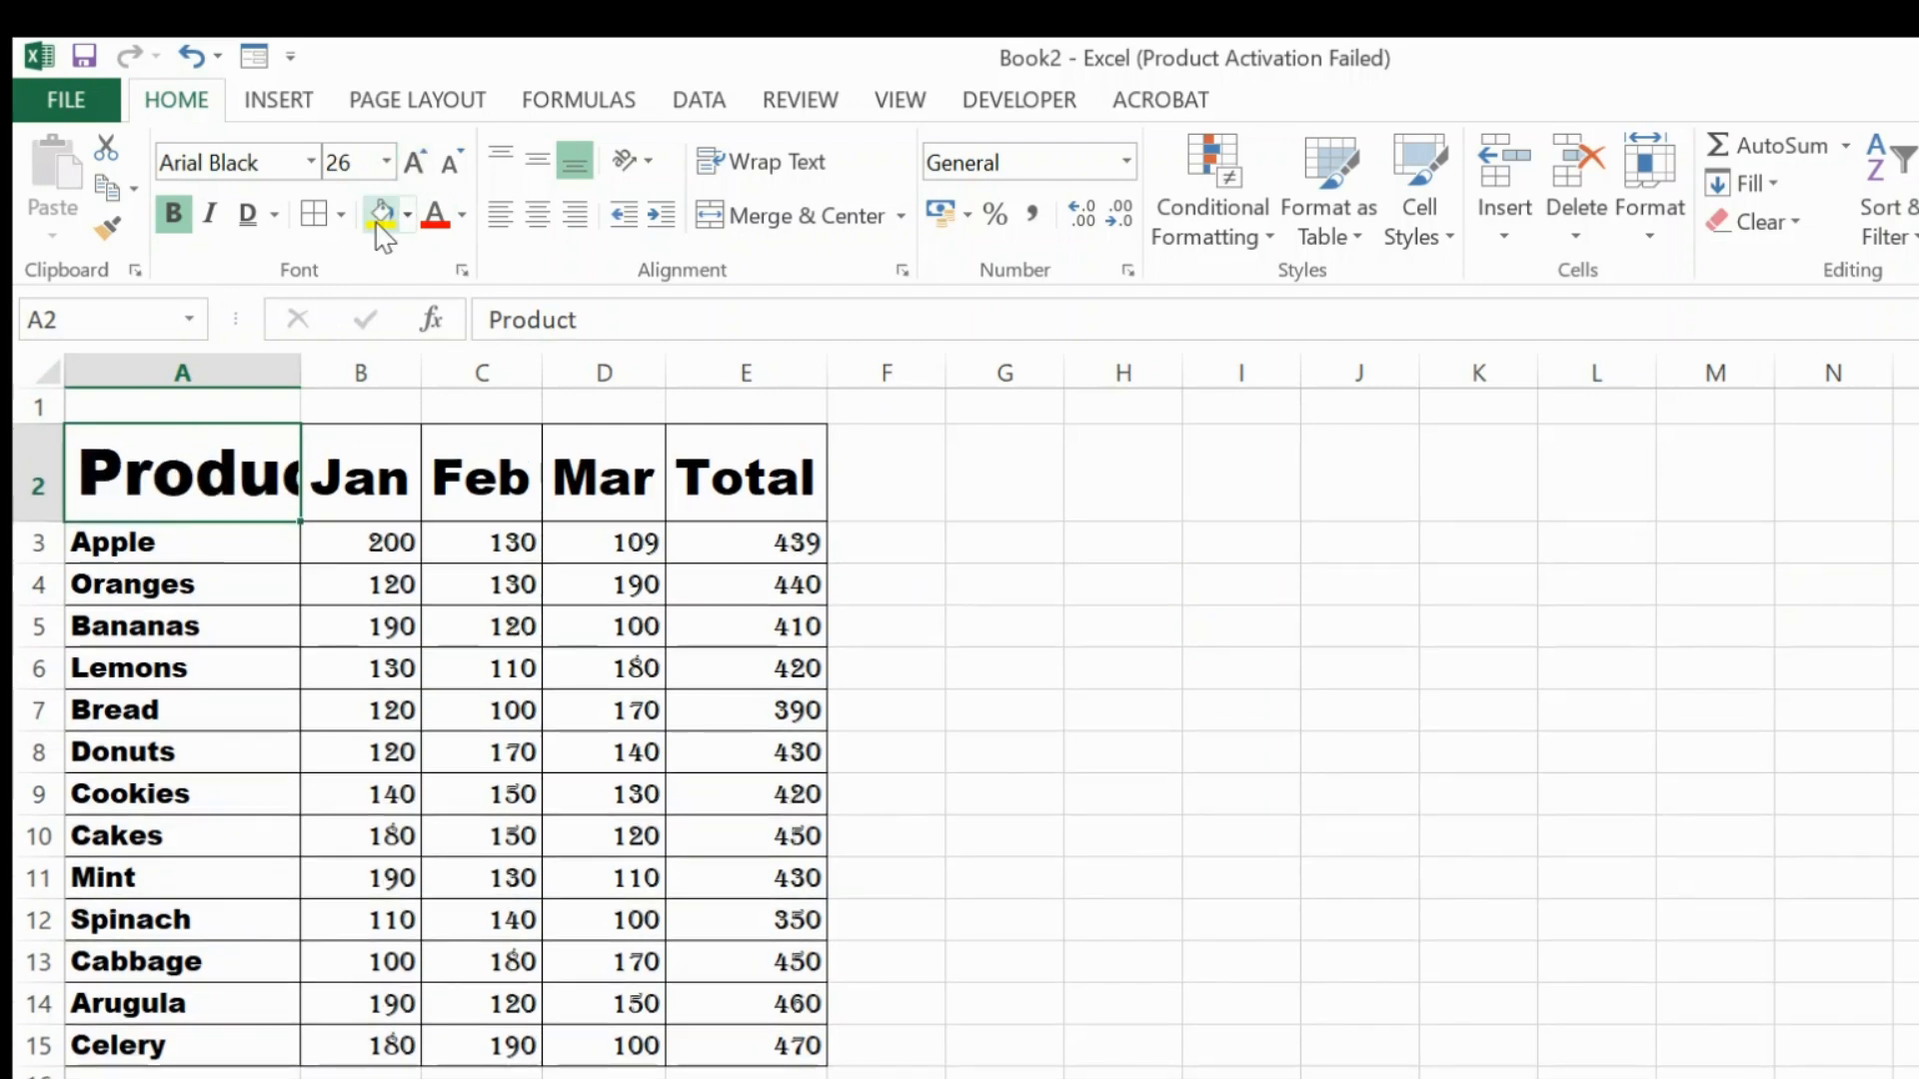
pyautogui.doubleClick(301, 367)
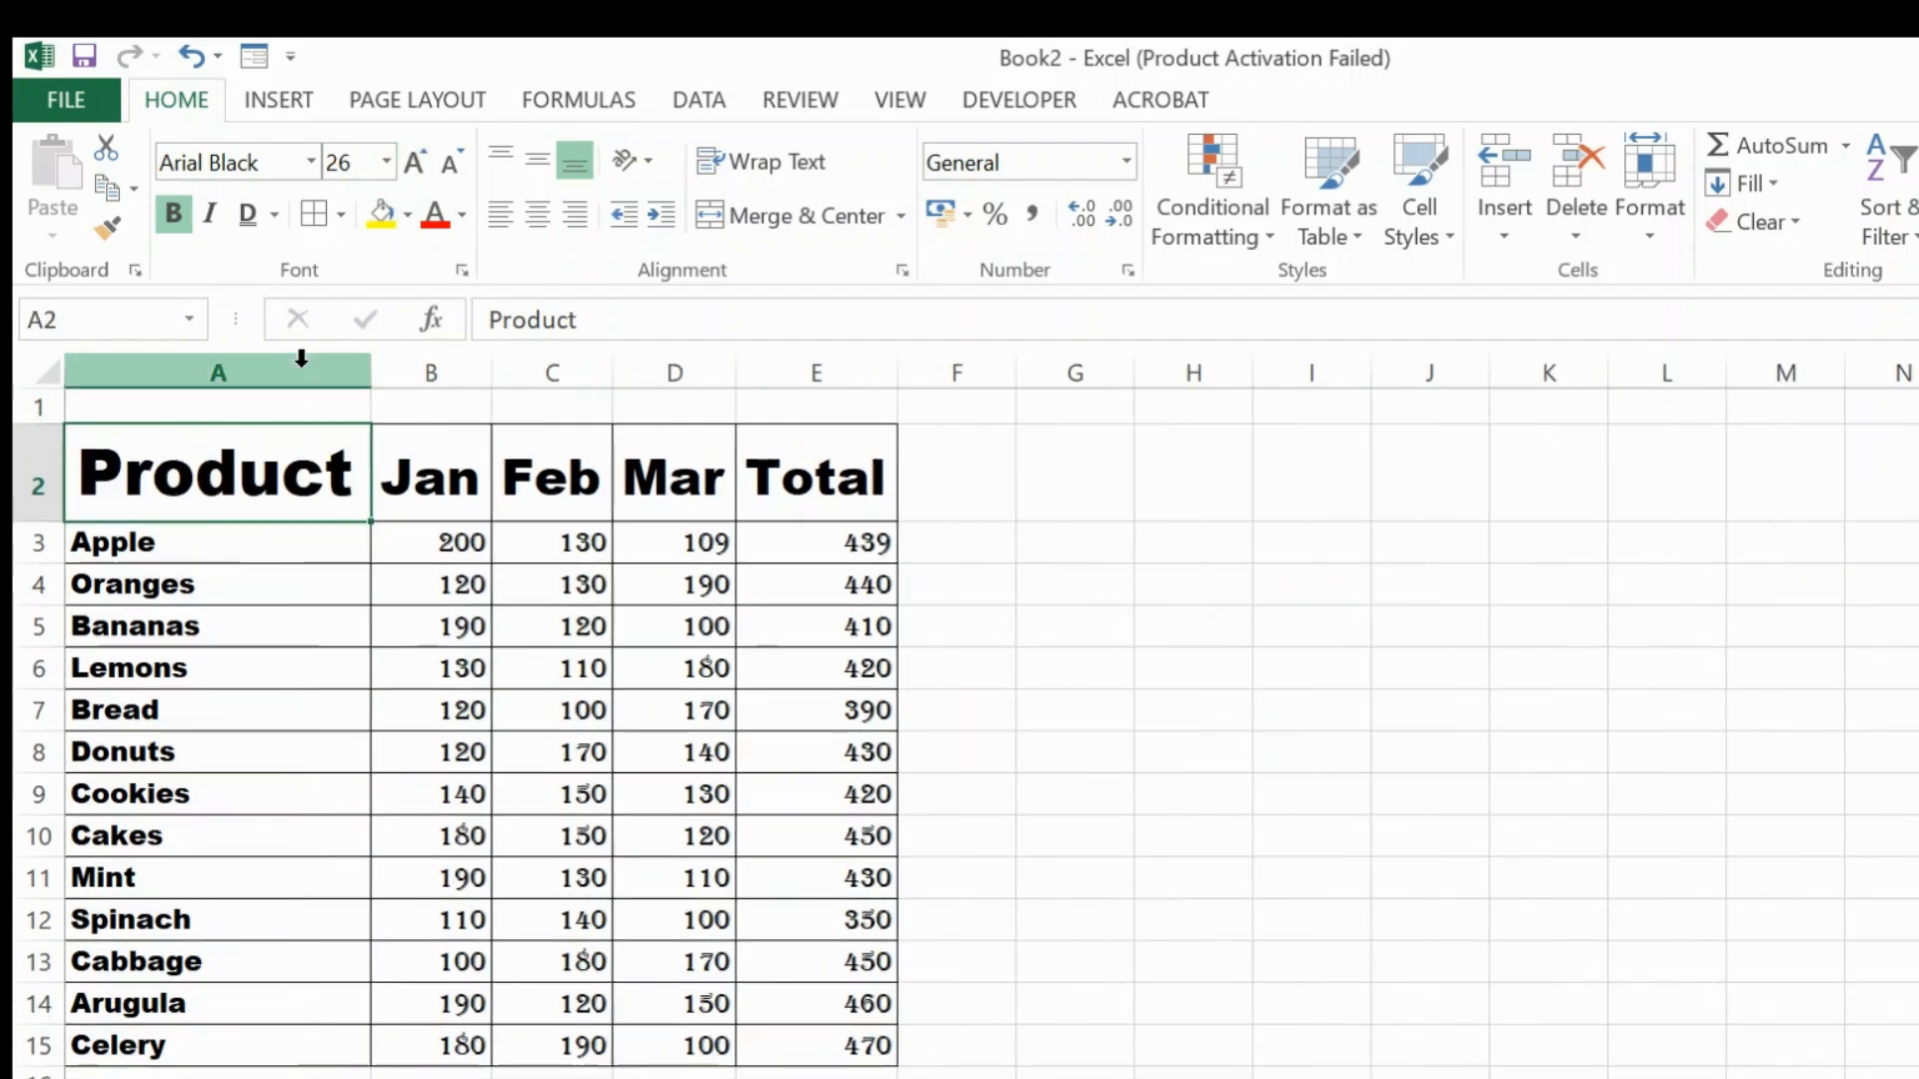
# - Reduce the font size of the Product header in A2 to 20
pyautogui.click(455, 165)
pyautogui.click(455, 165)
pyautogui.click(455, 165)
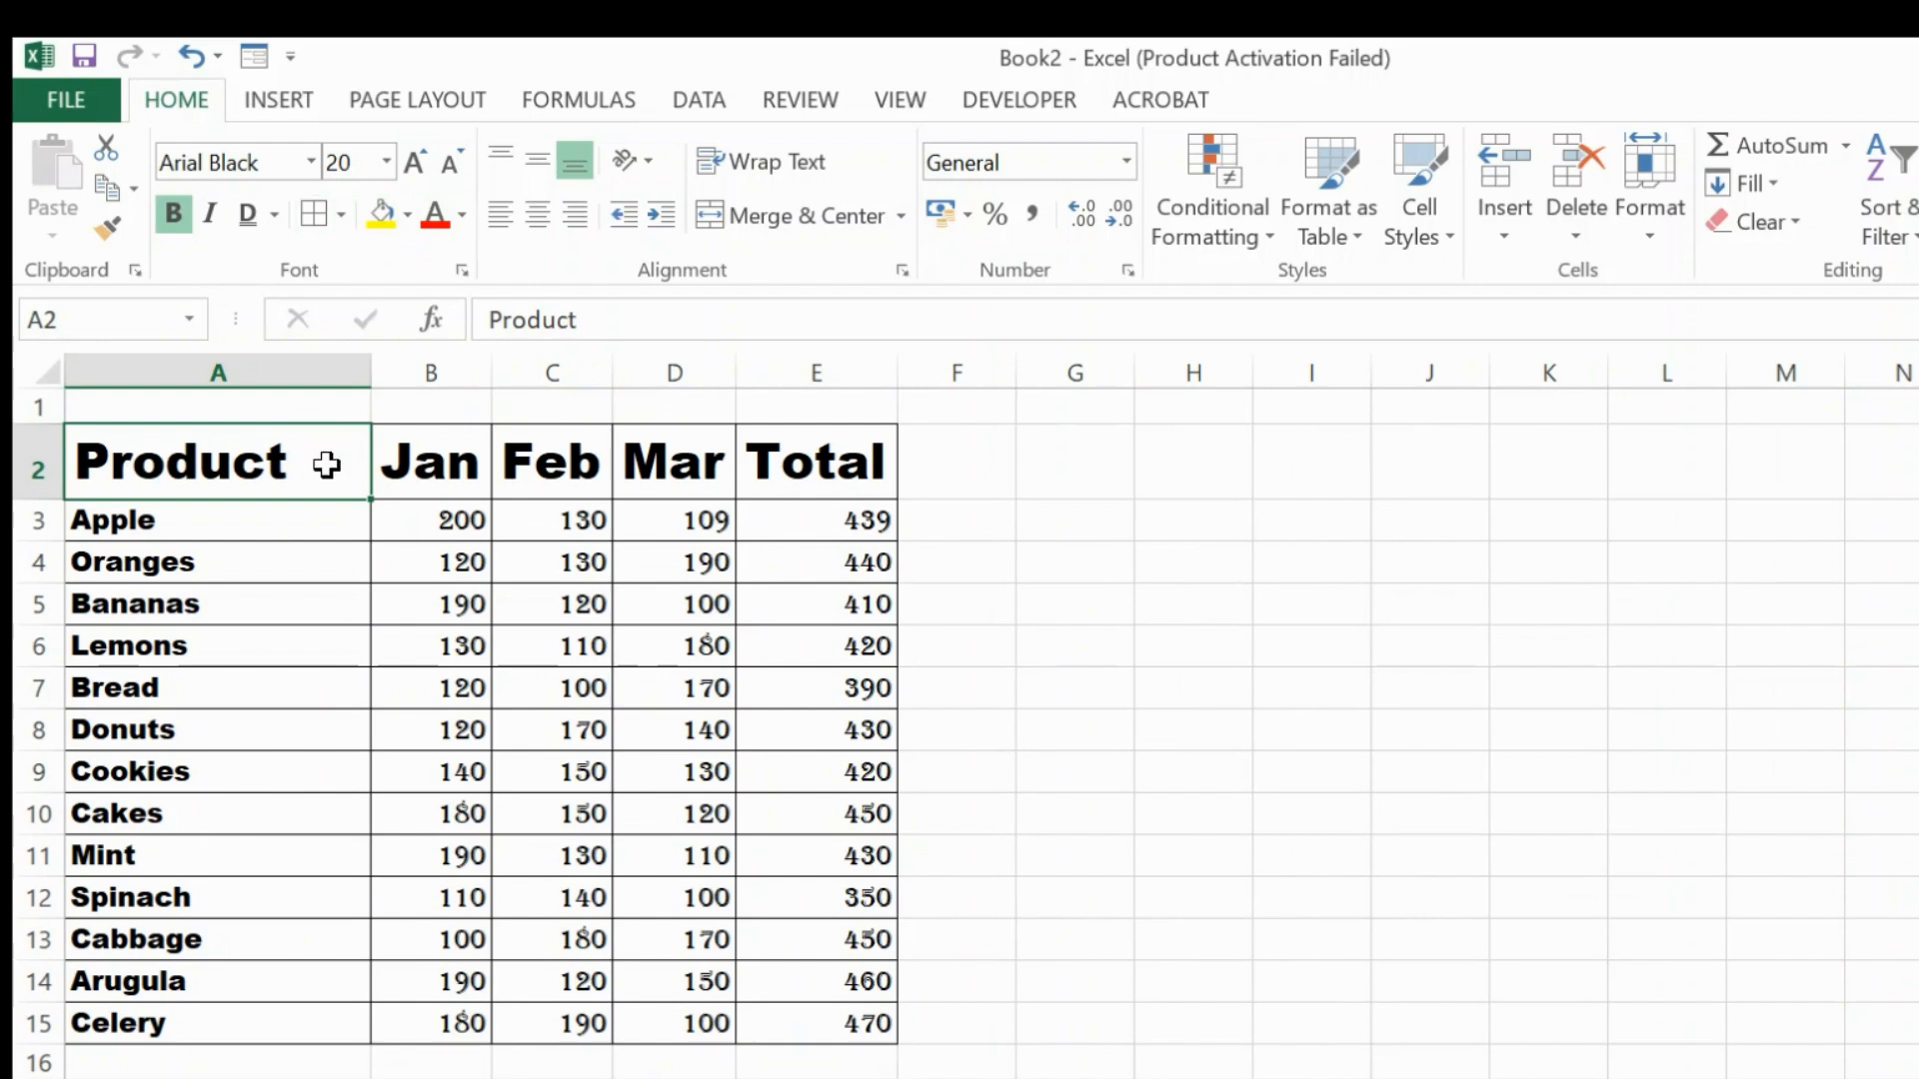
# - Apply a thick outside border around the whole product table in A2:E15
pyautogui.moveTo(331, 479); pyautogui.dragTo(813, 1019)
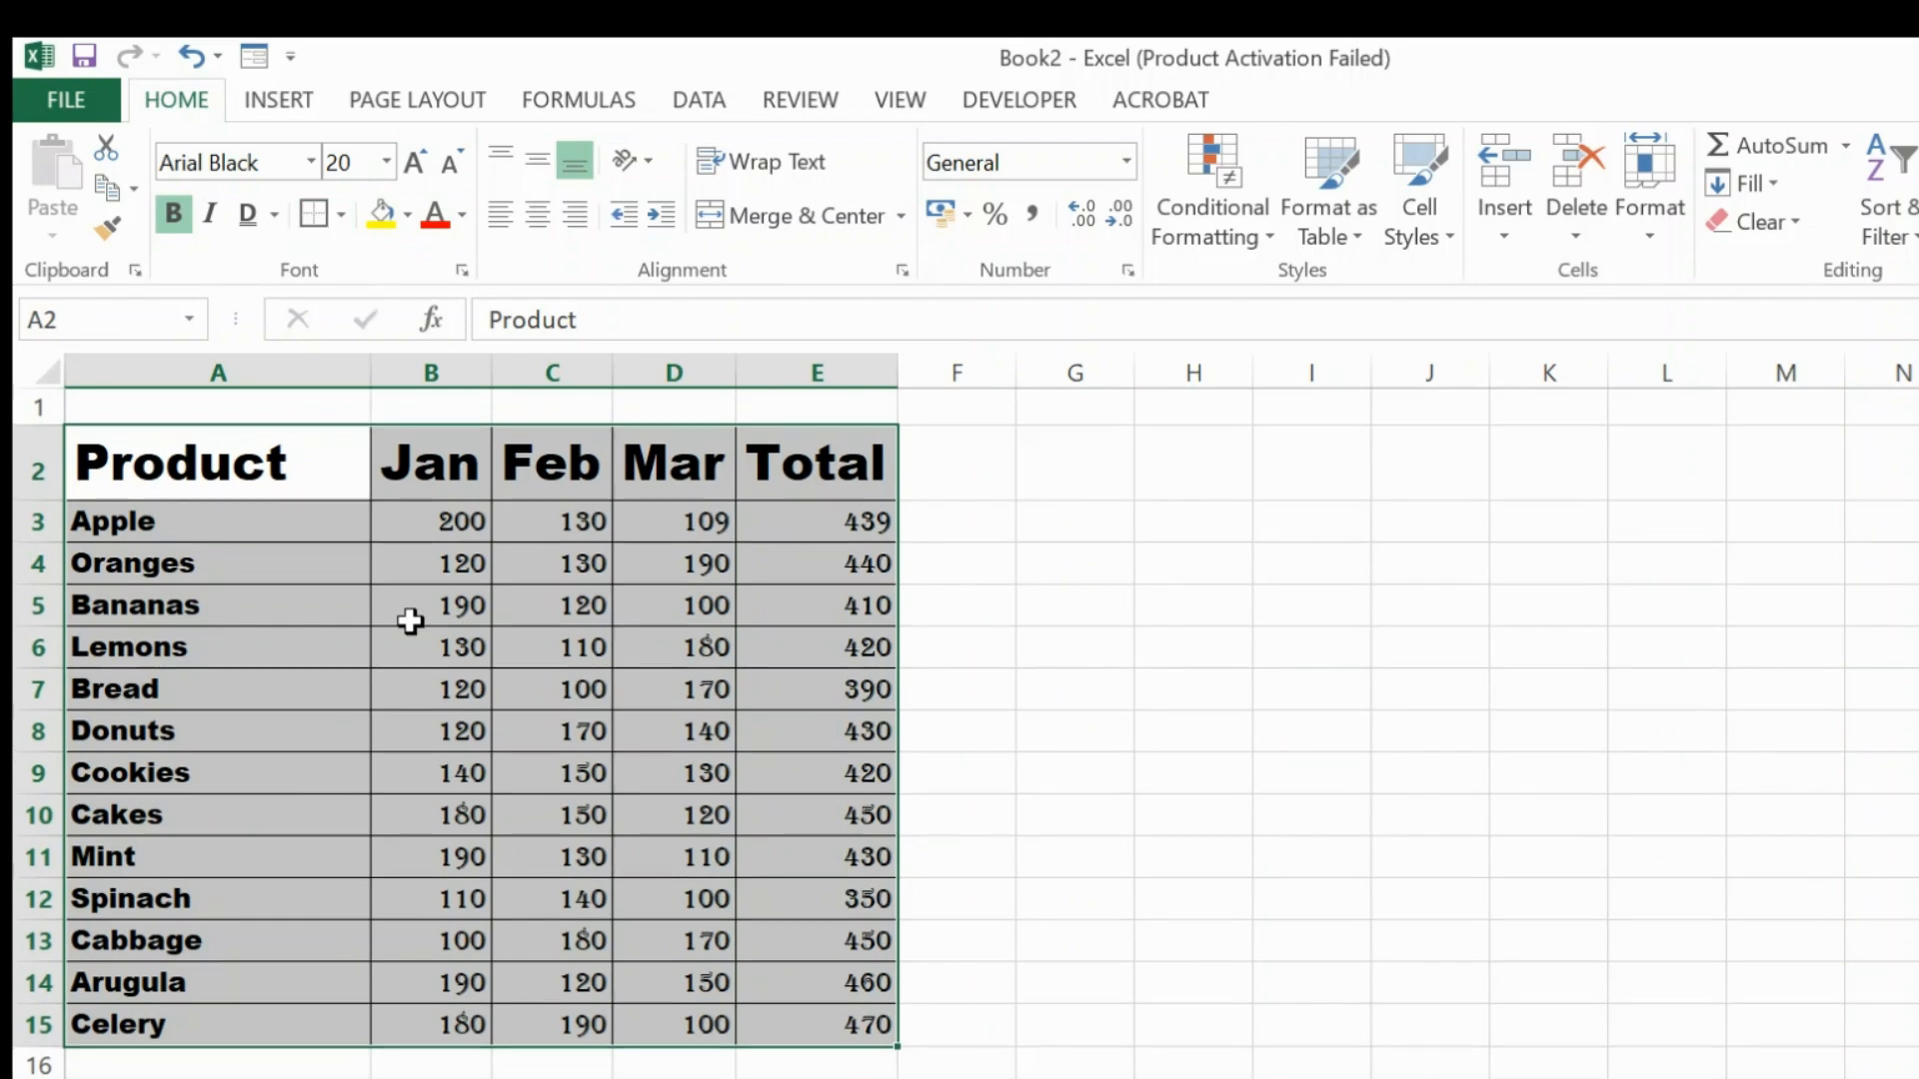
pyautogui.click(1017, 645)
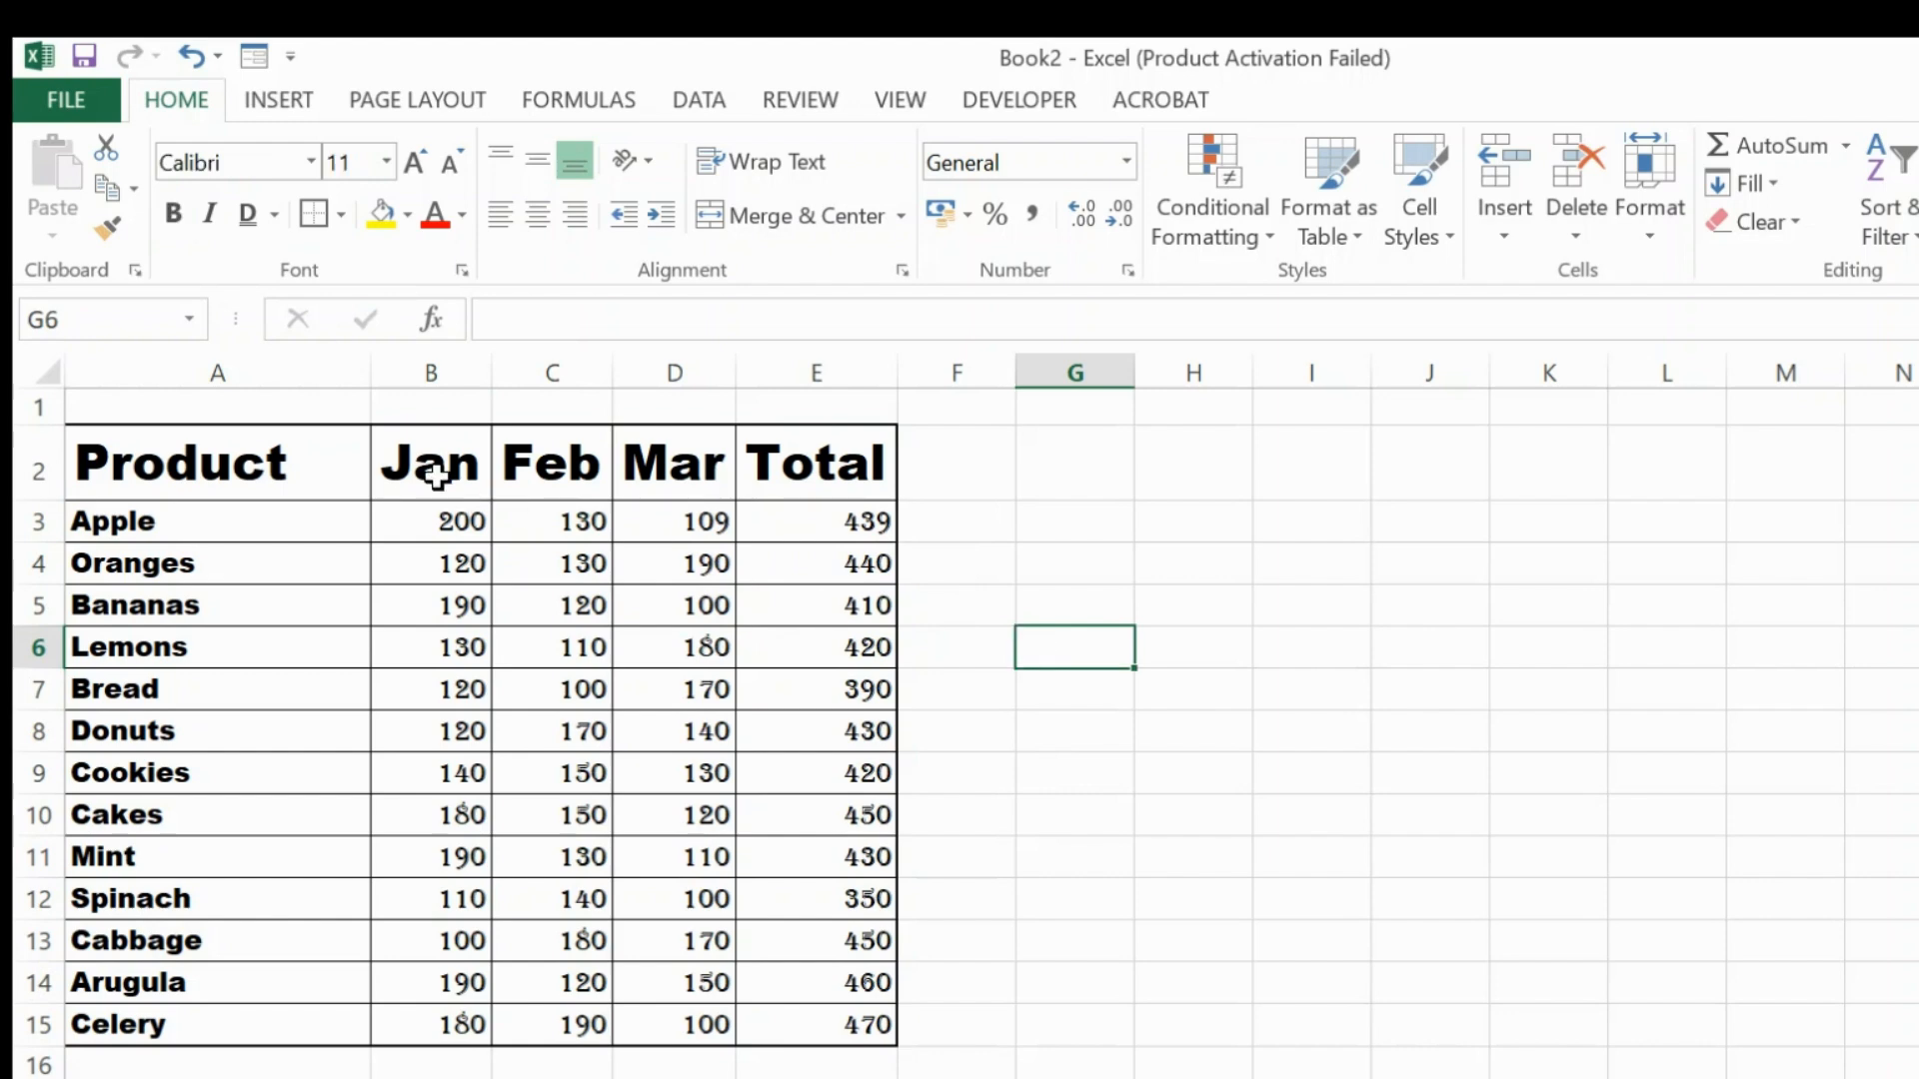
# - Fill the header cells A2:E2, from Product to Total, with yellow
pyautogui.click(328, 435)
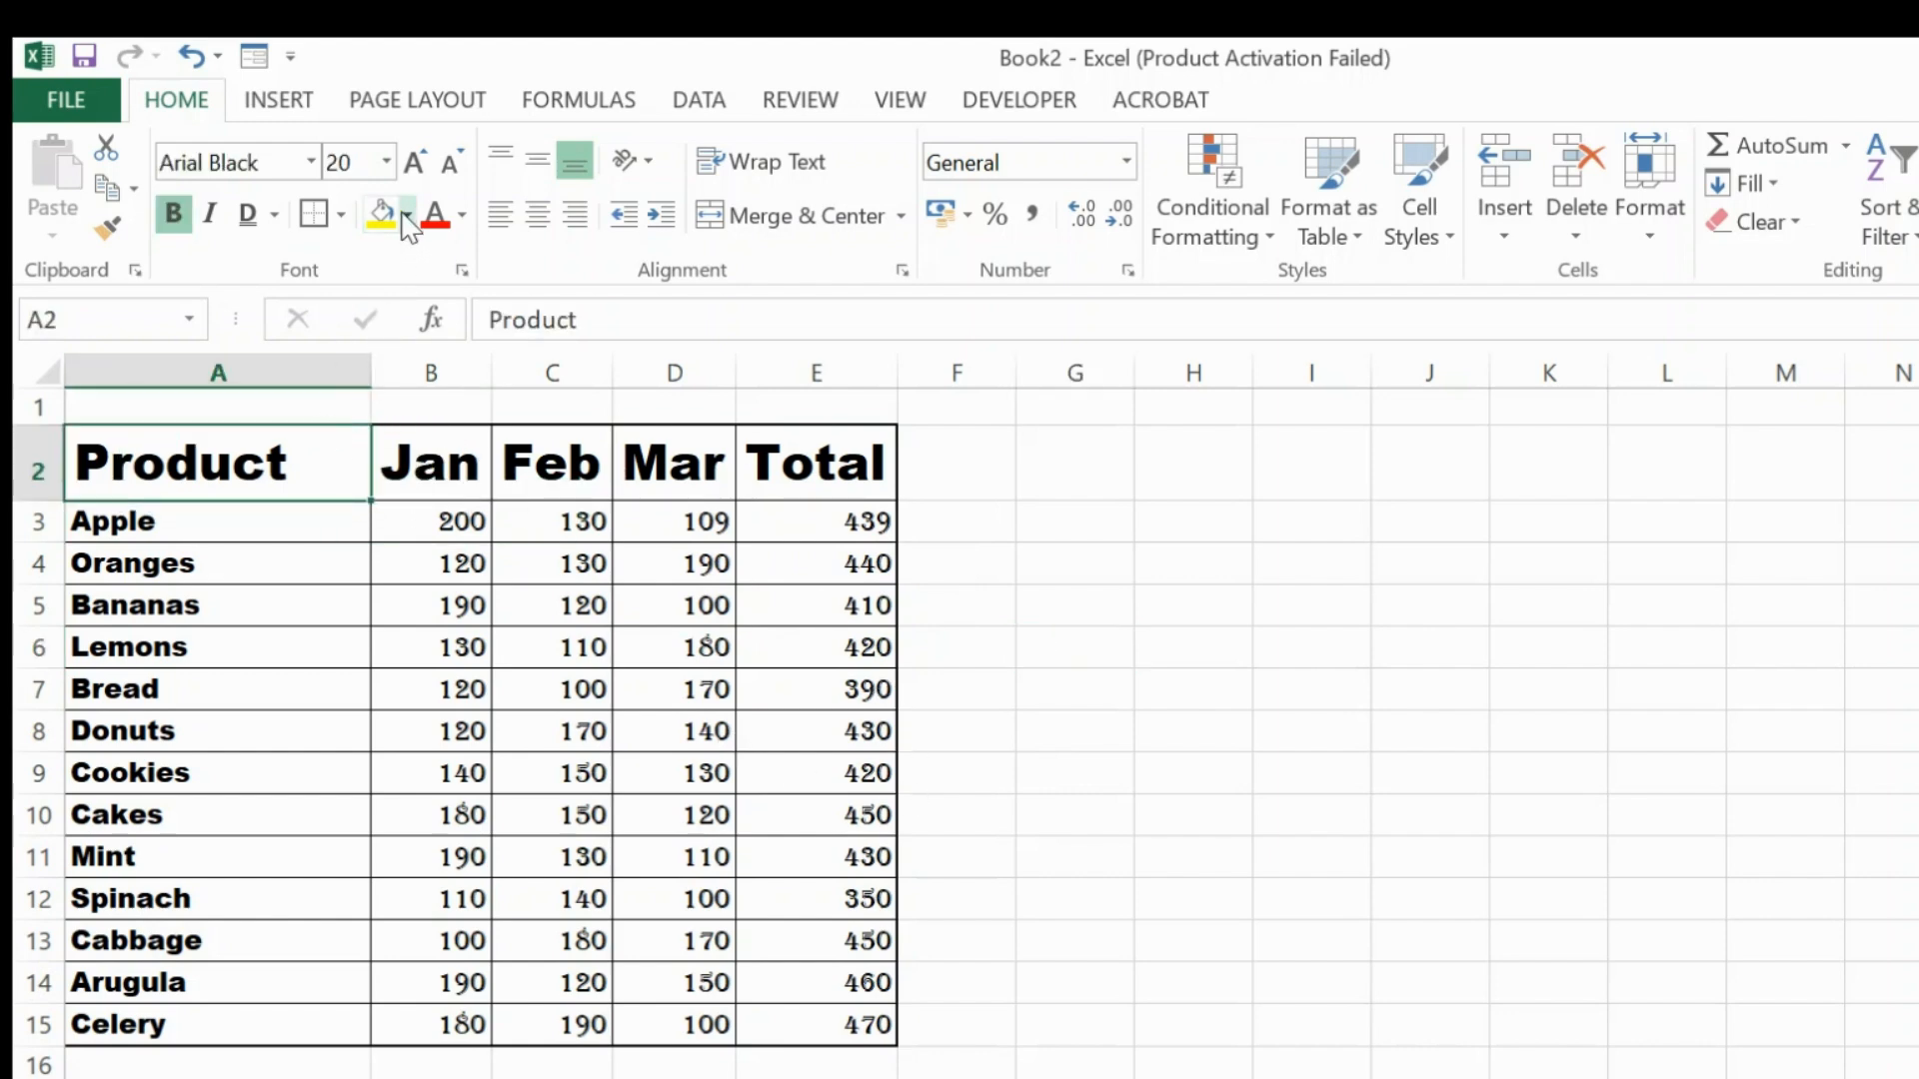
pyautogui.click(341, 213)
pyautogui.click(406, 221)
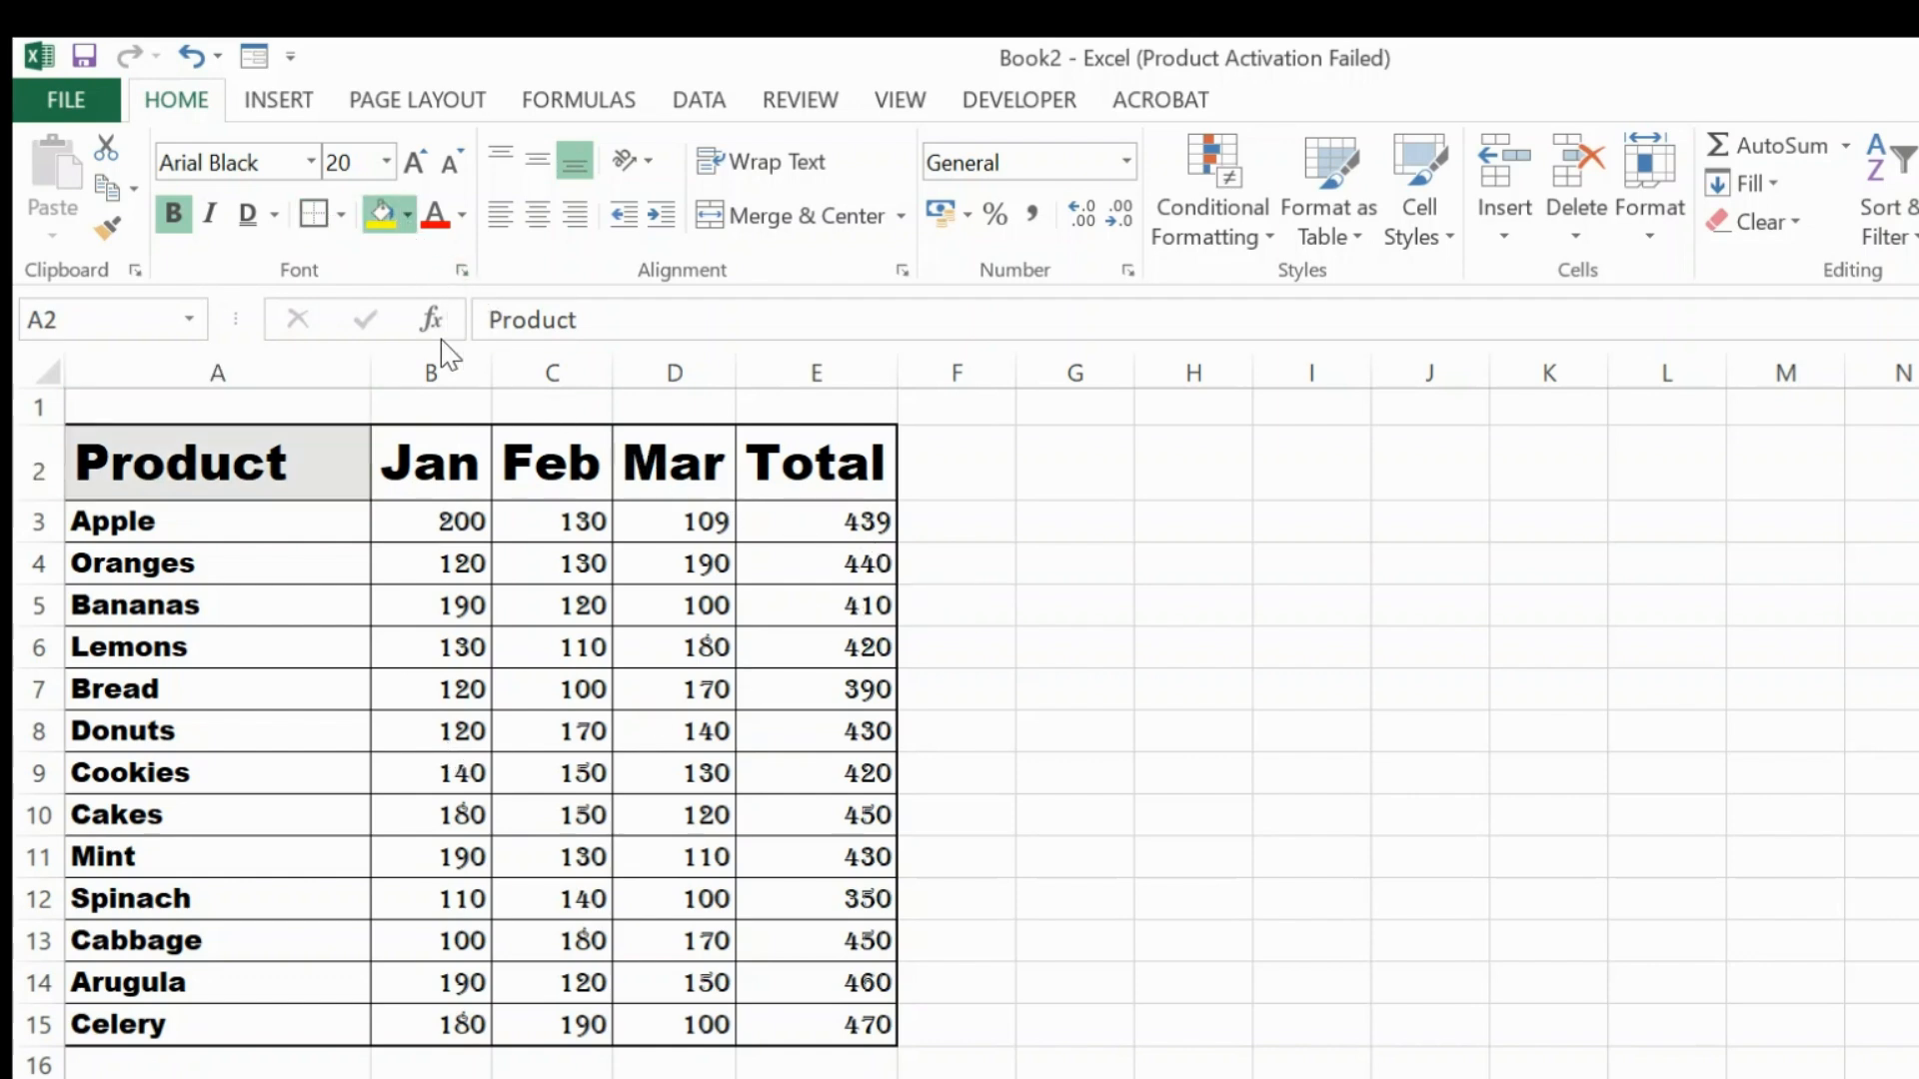
pyautogui.click(467, 489)
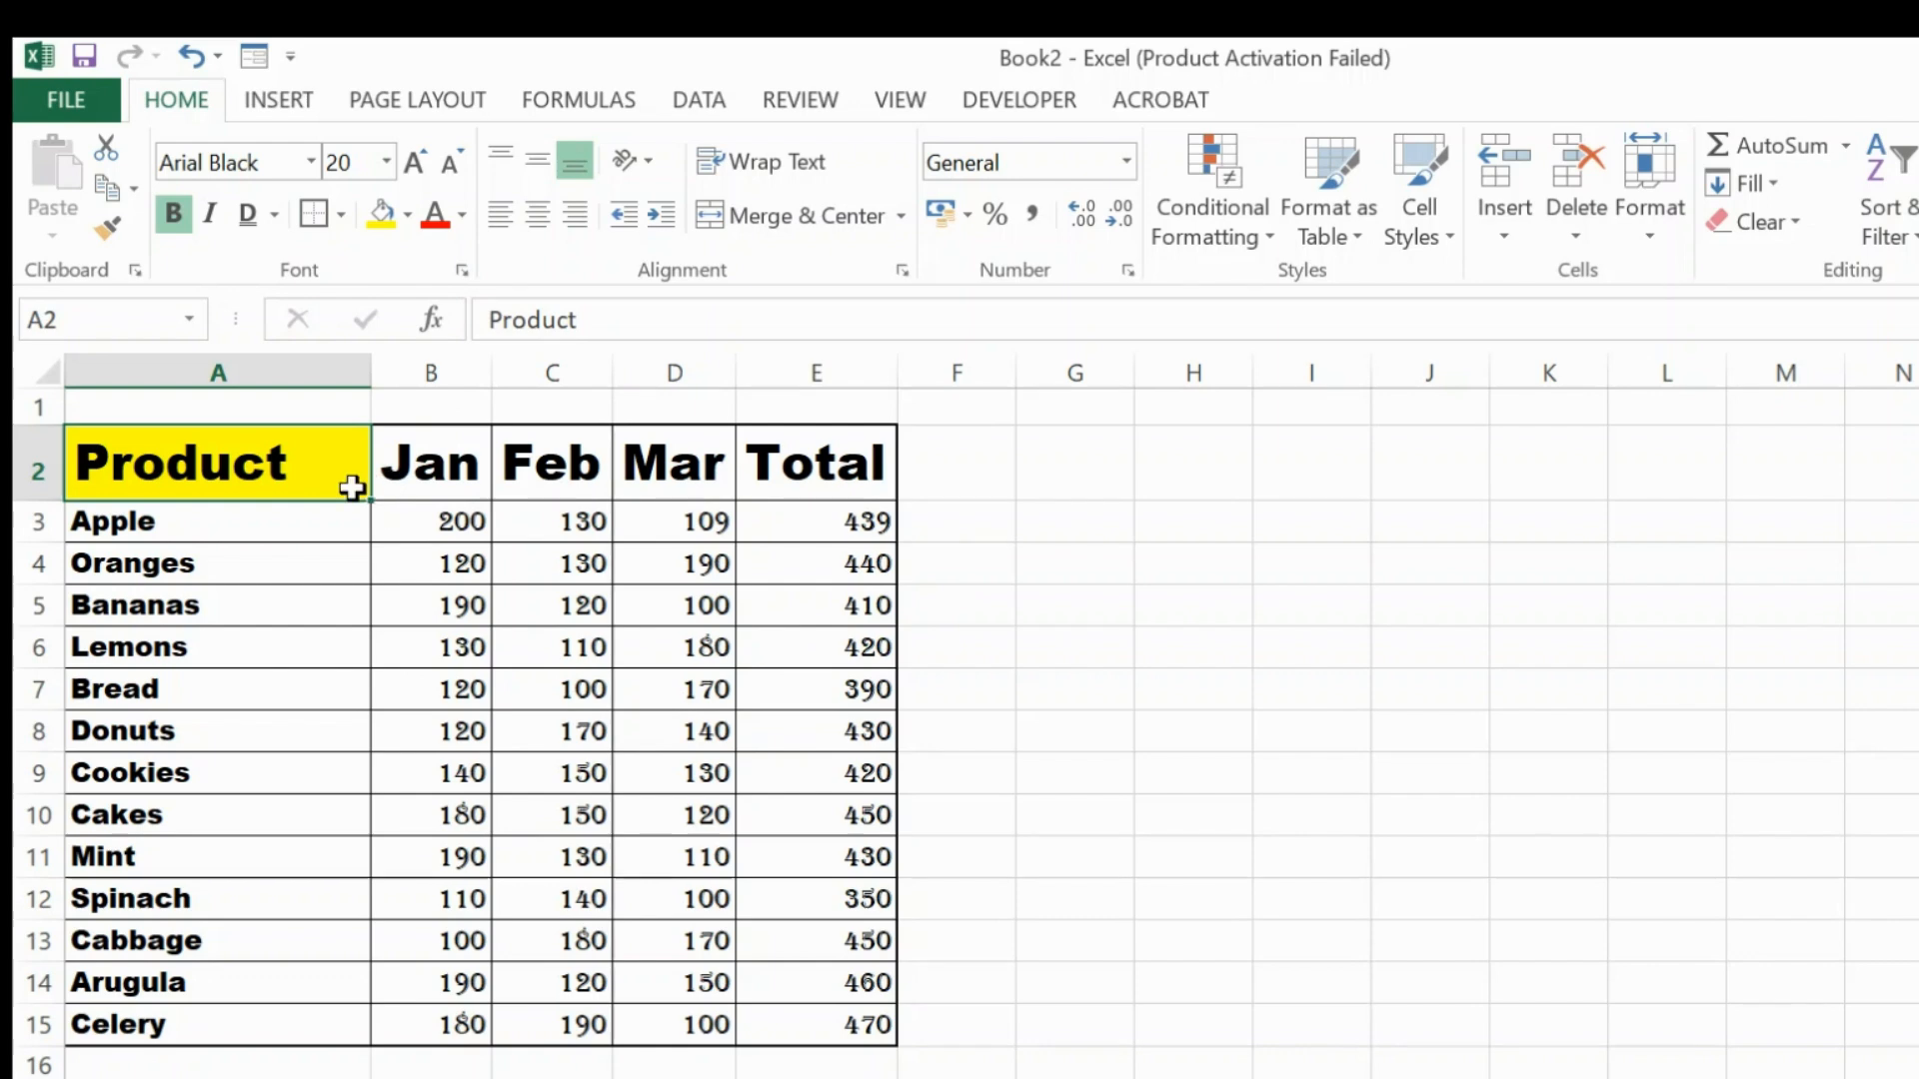
pyautogui.hotkey('ctrl', 'shift', 'Right')
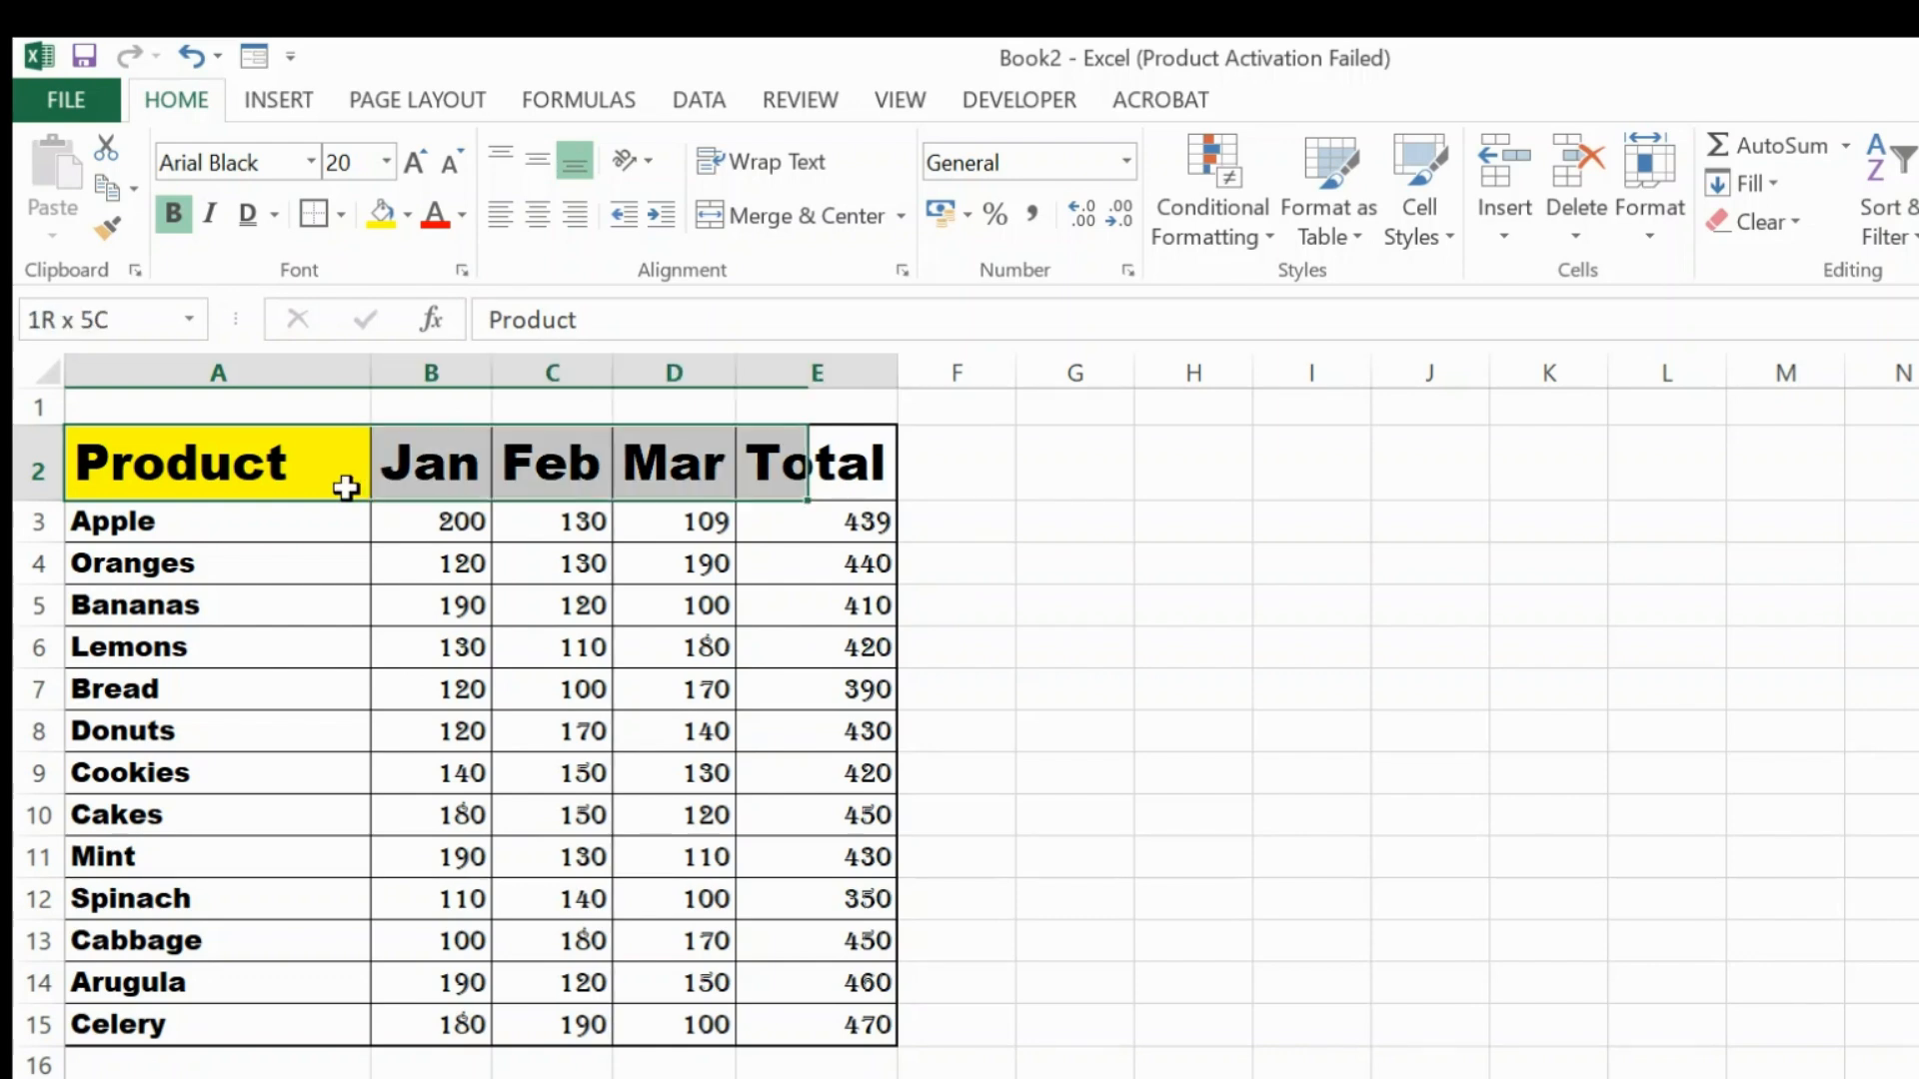
pyautogui.click(381, 218)
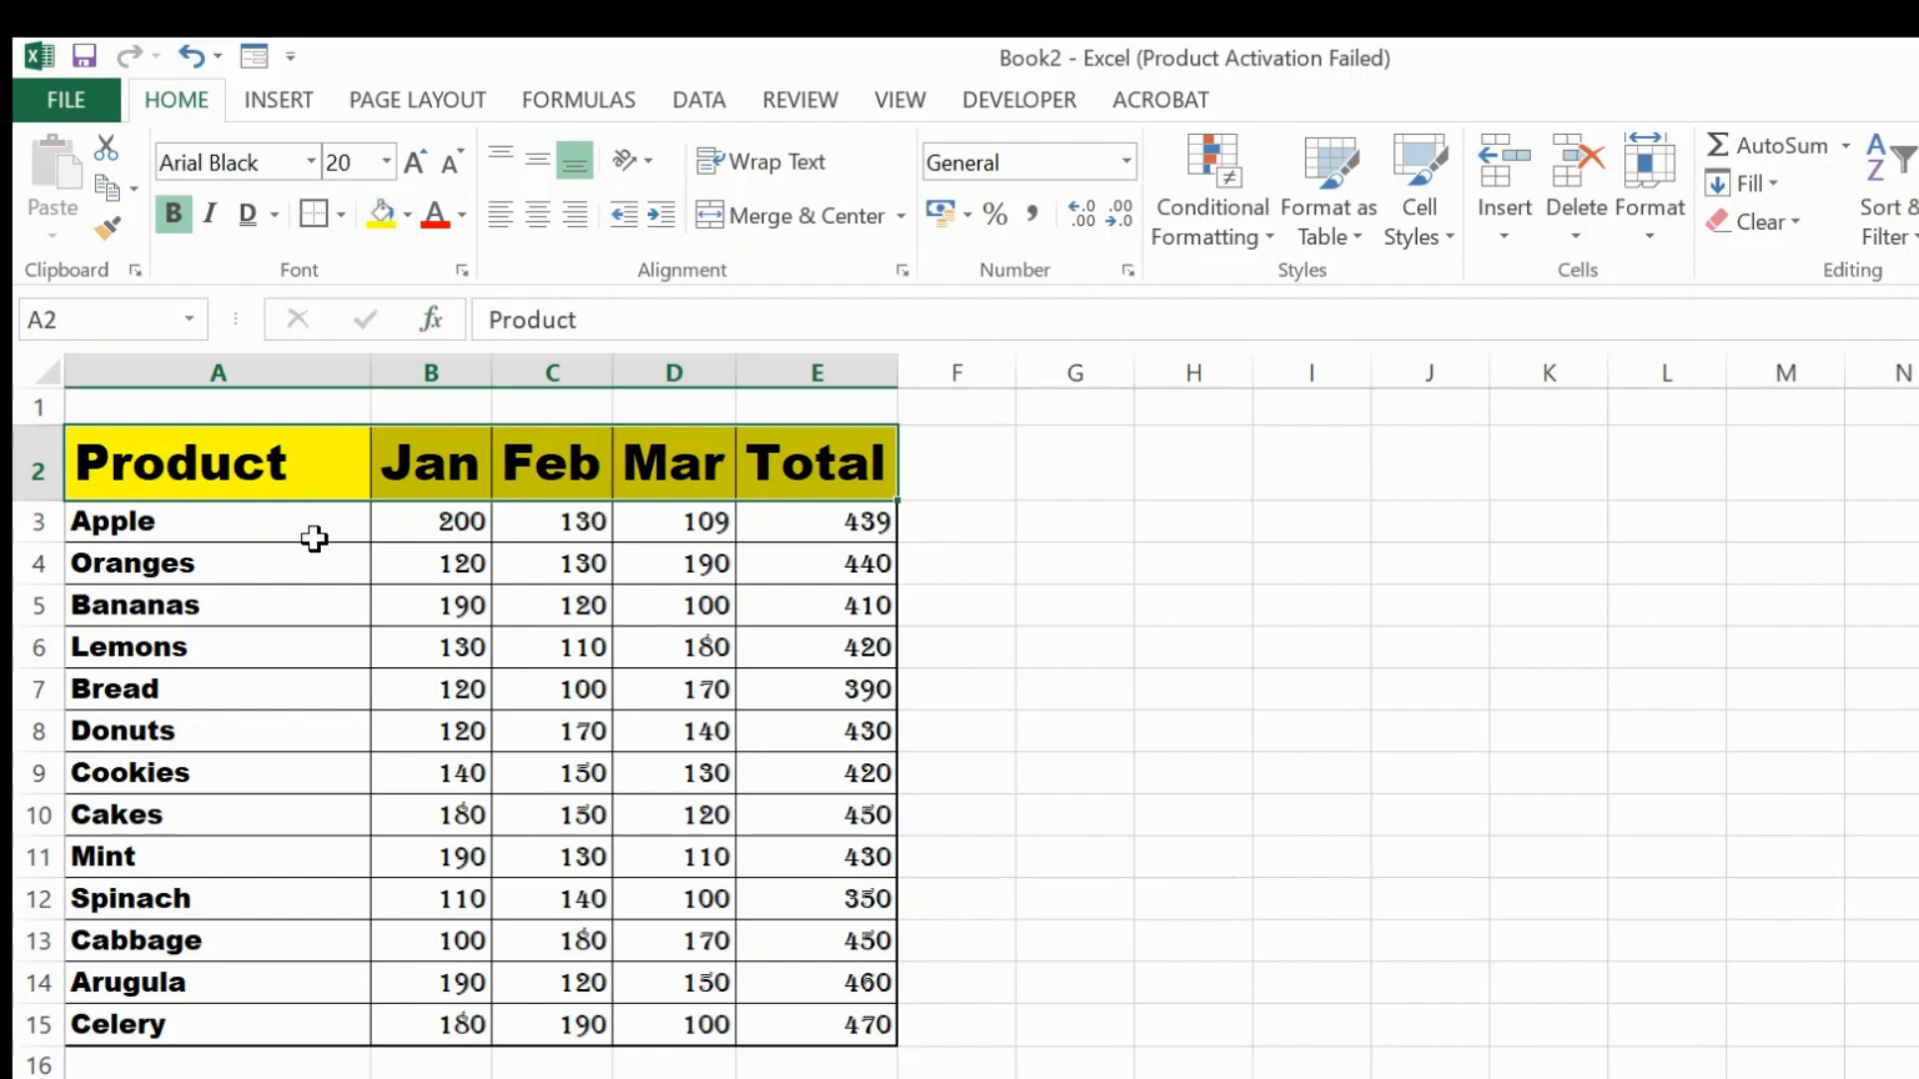
pyautogui.click(314, 540)
# - Change the font color of the headers in A2:E2 to red
pyautogui.click(327, 478)
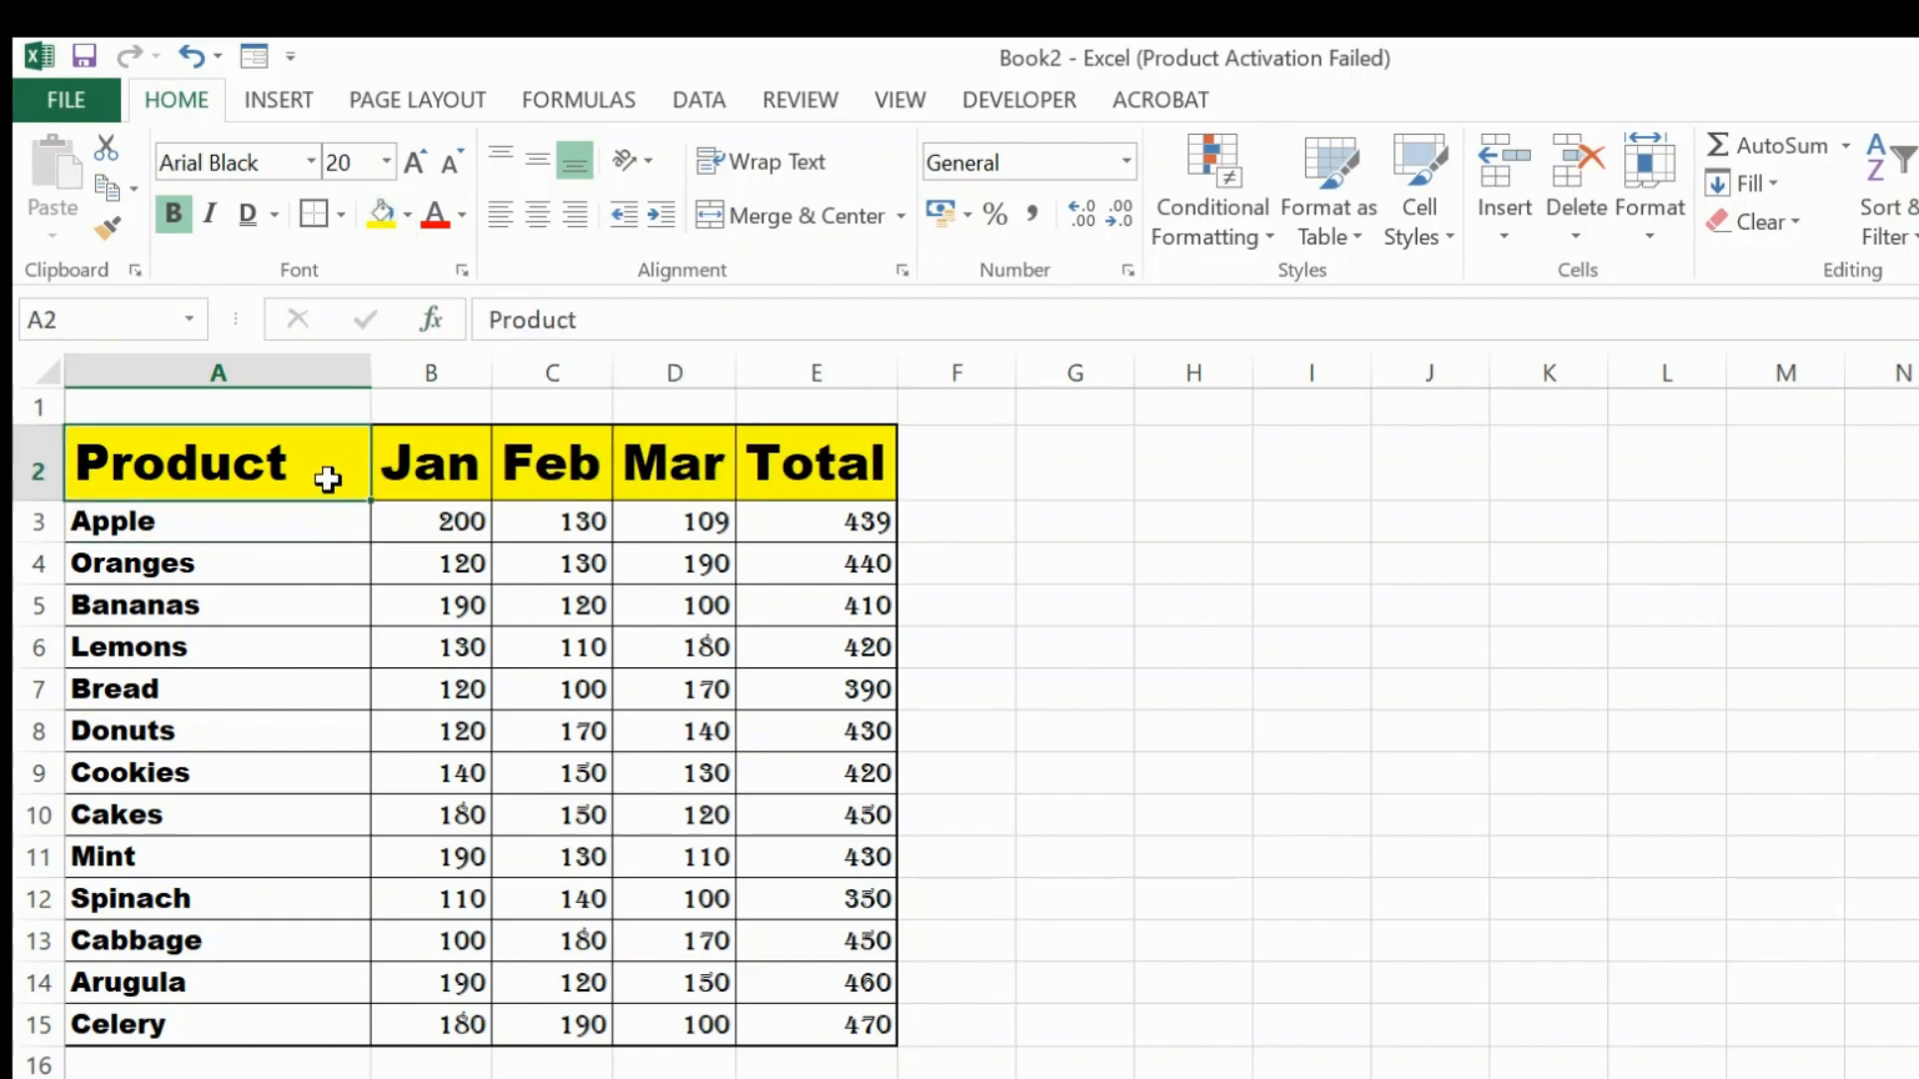
pyautogui.hotkey('shift', 'Right')
pyautogui.hotkey('shift', 'Right')
pyautogui.hotkey('shift', 'Right')
pyautogui.hotkey('shift', 'Right')
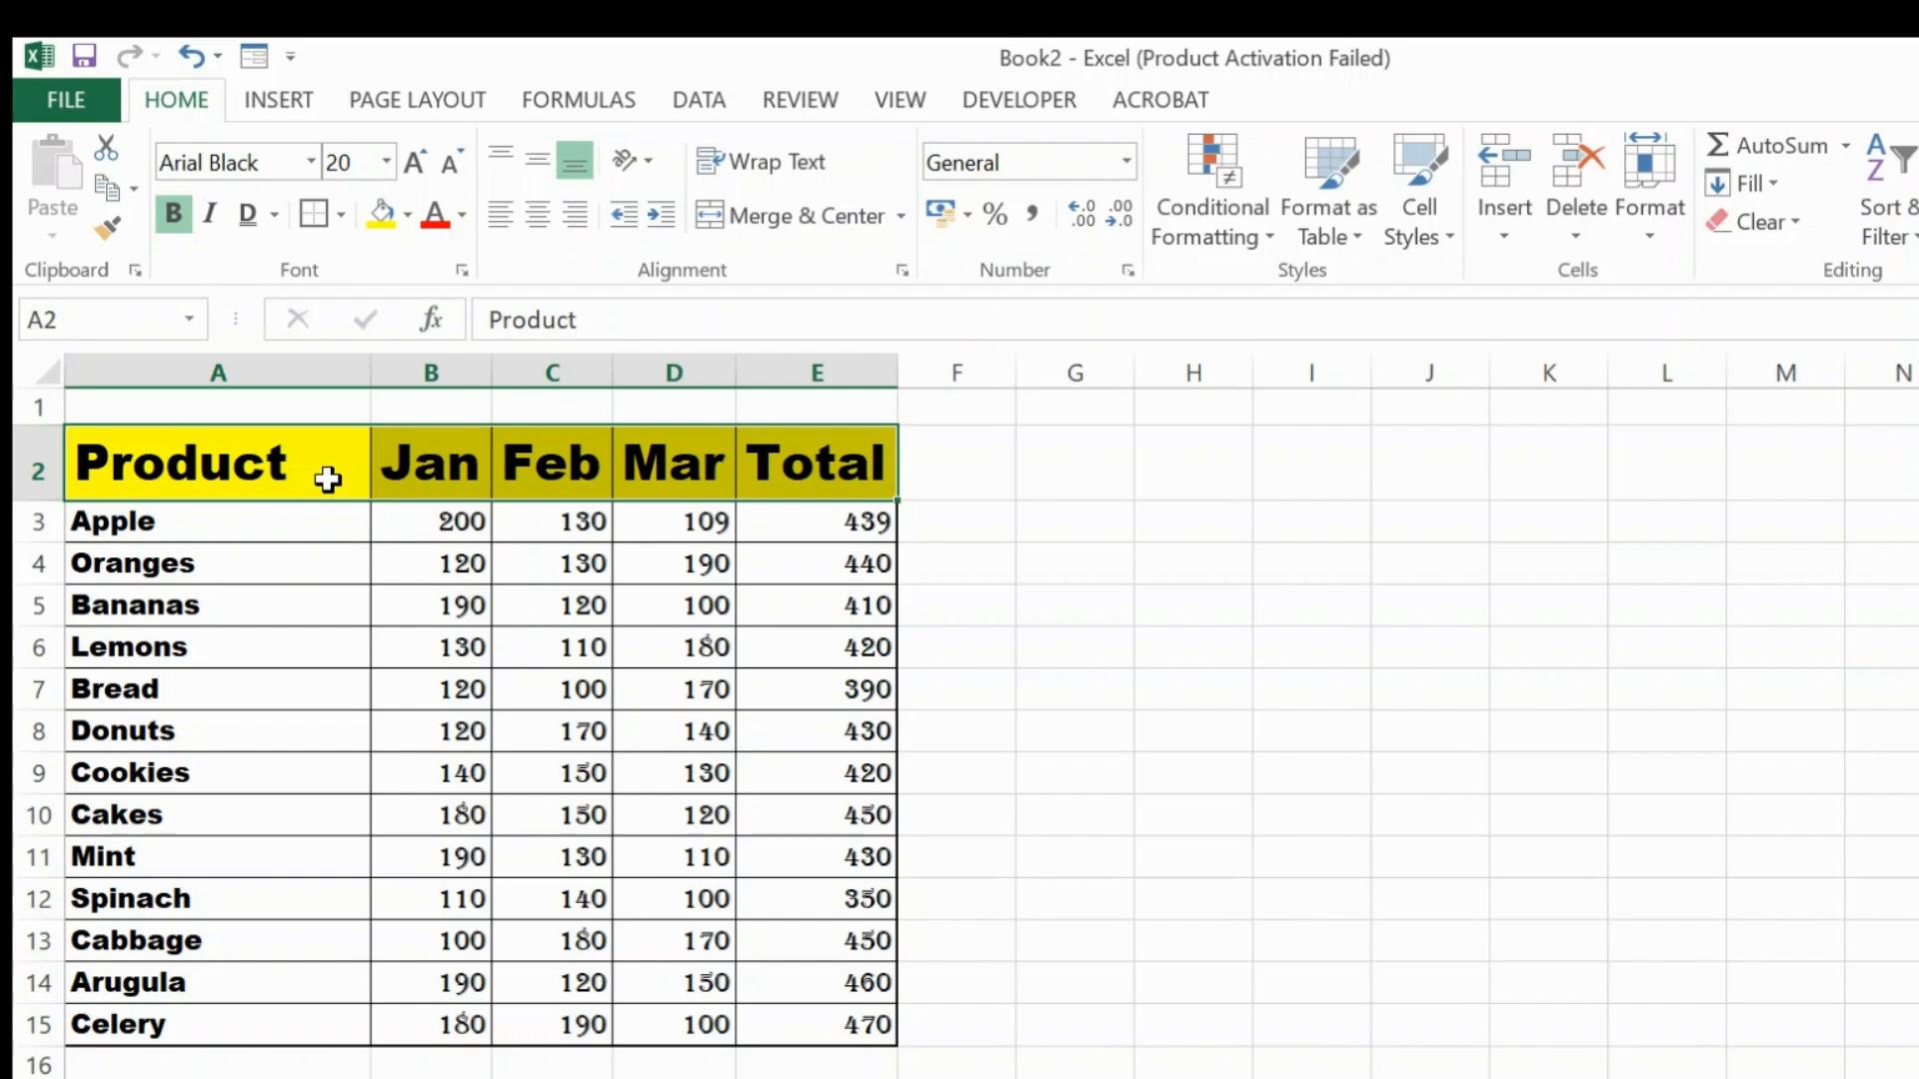
pyautogui.click(464, 226)
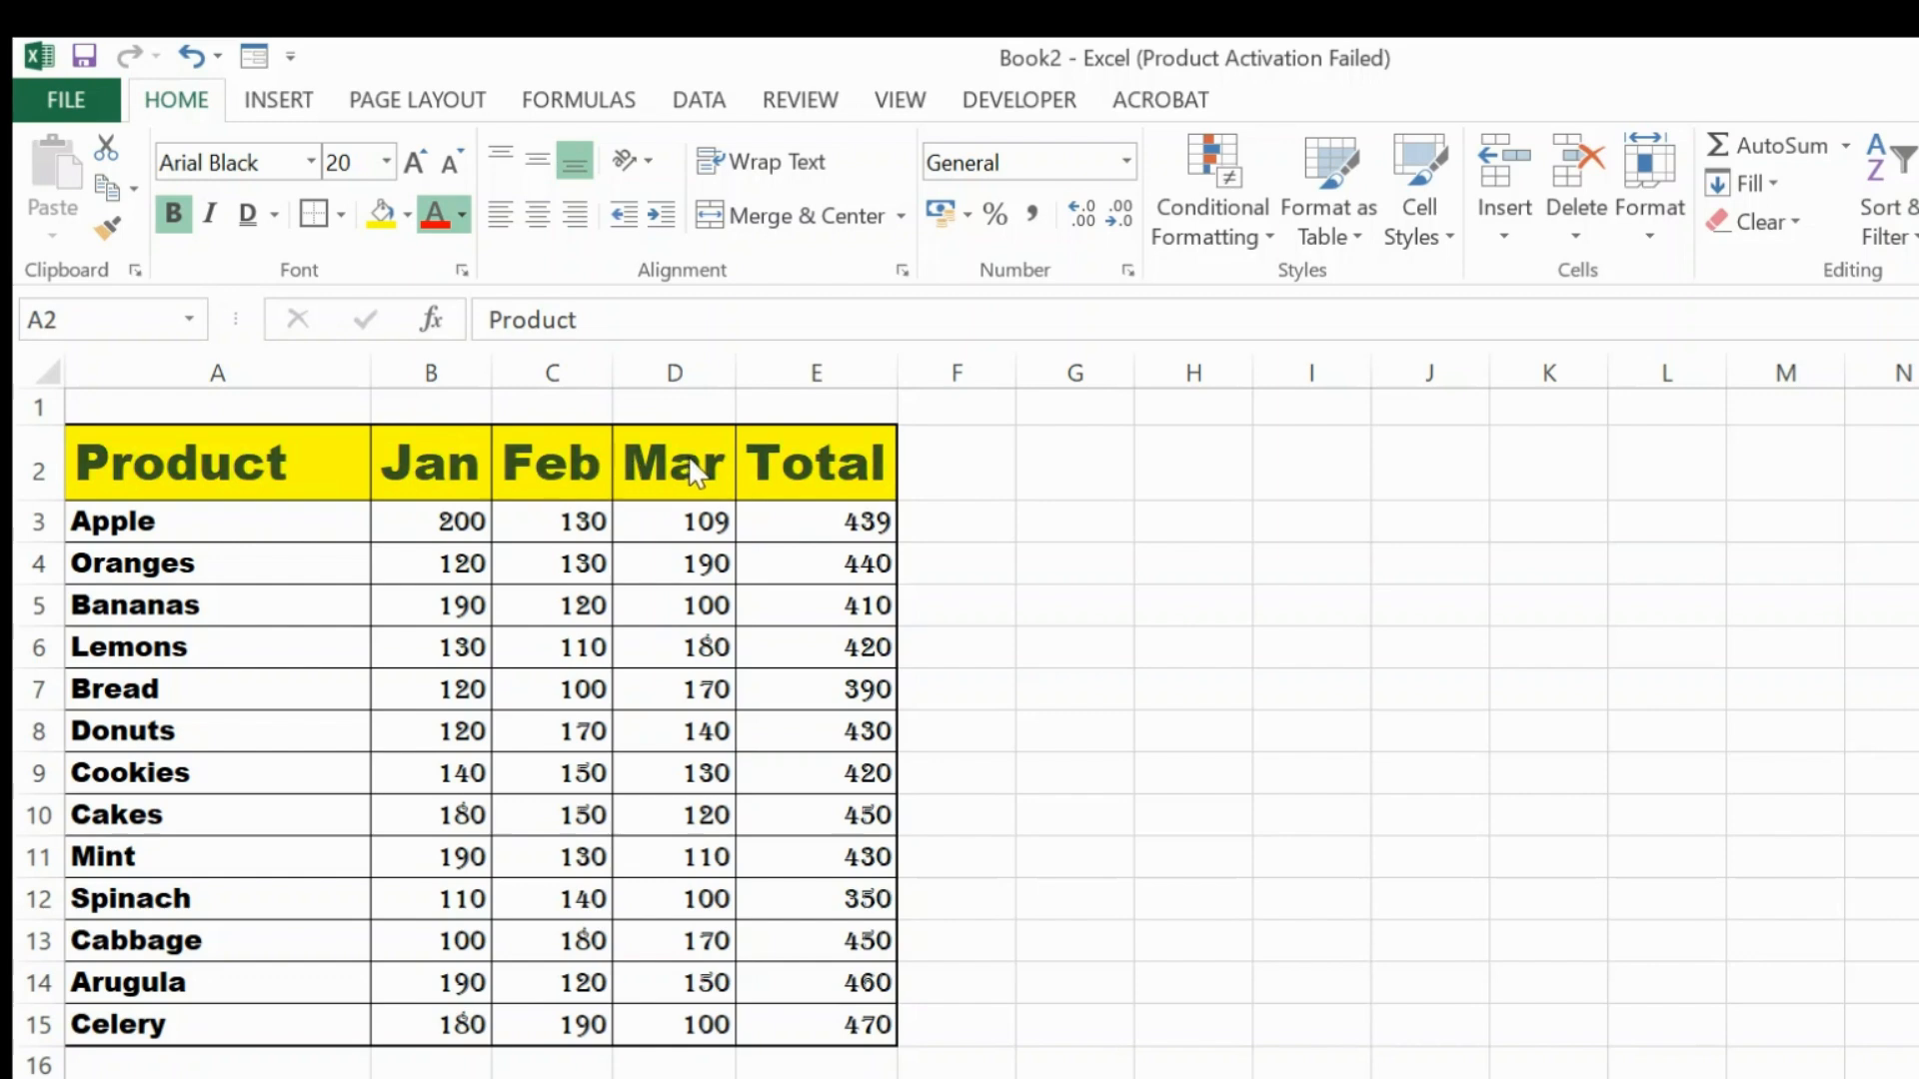
pyautogui.click(447, 521)
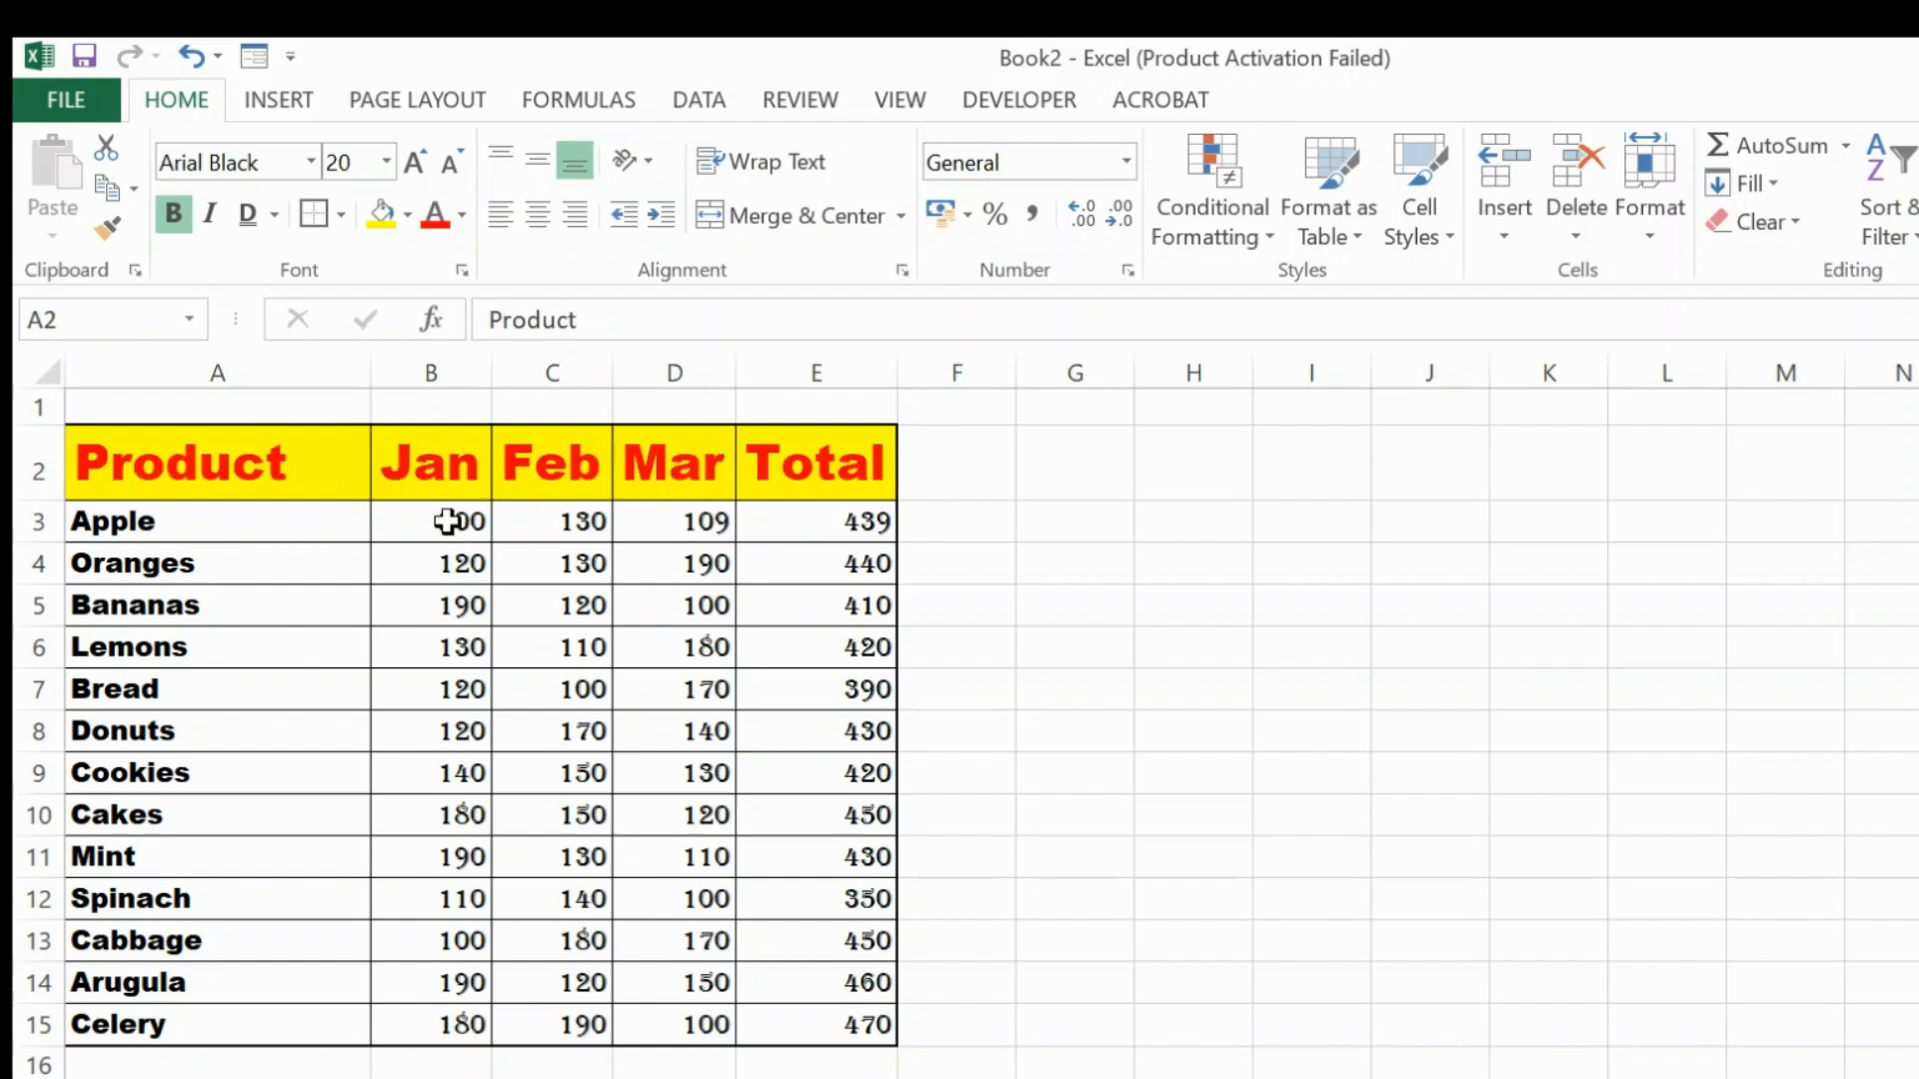
pyautogui.click(966, 651)
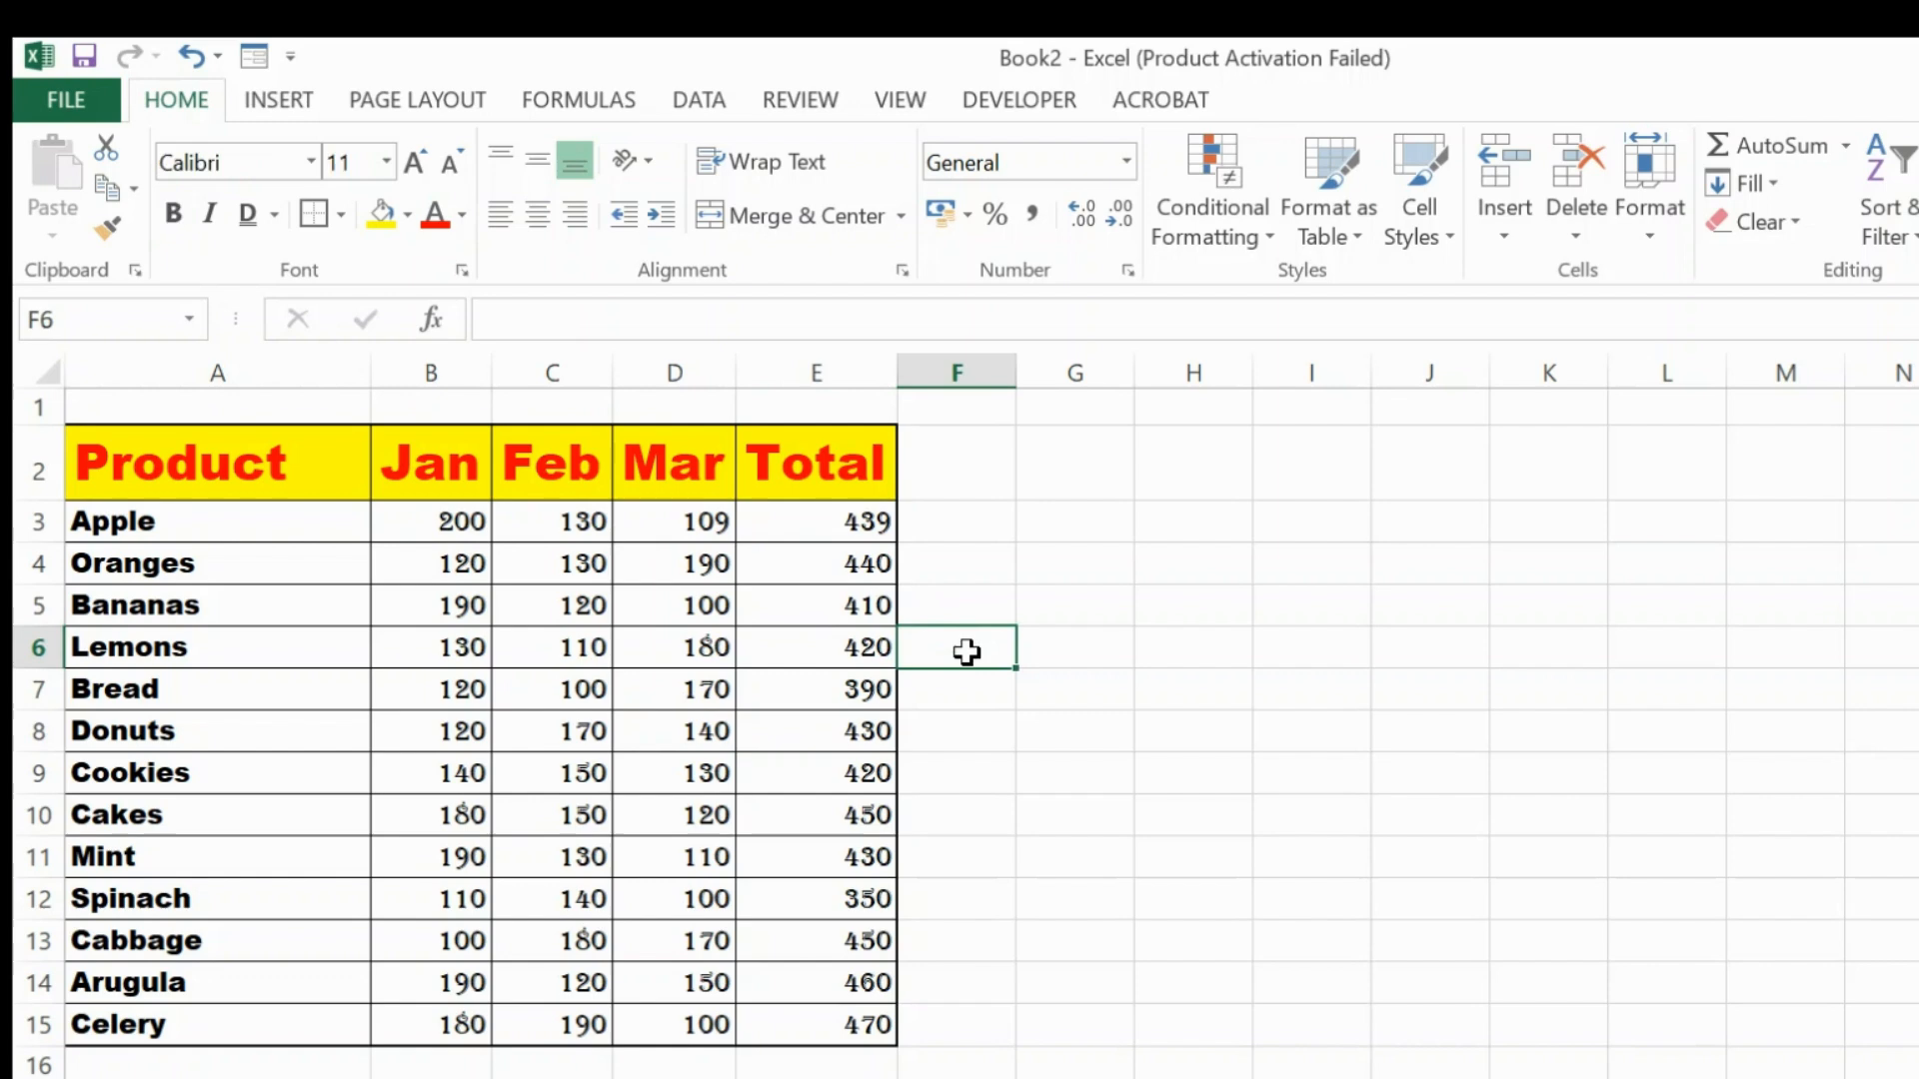
pyautogui.click(462, 270)
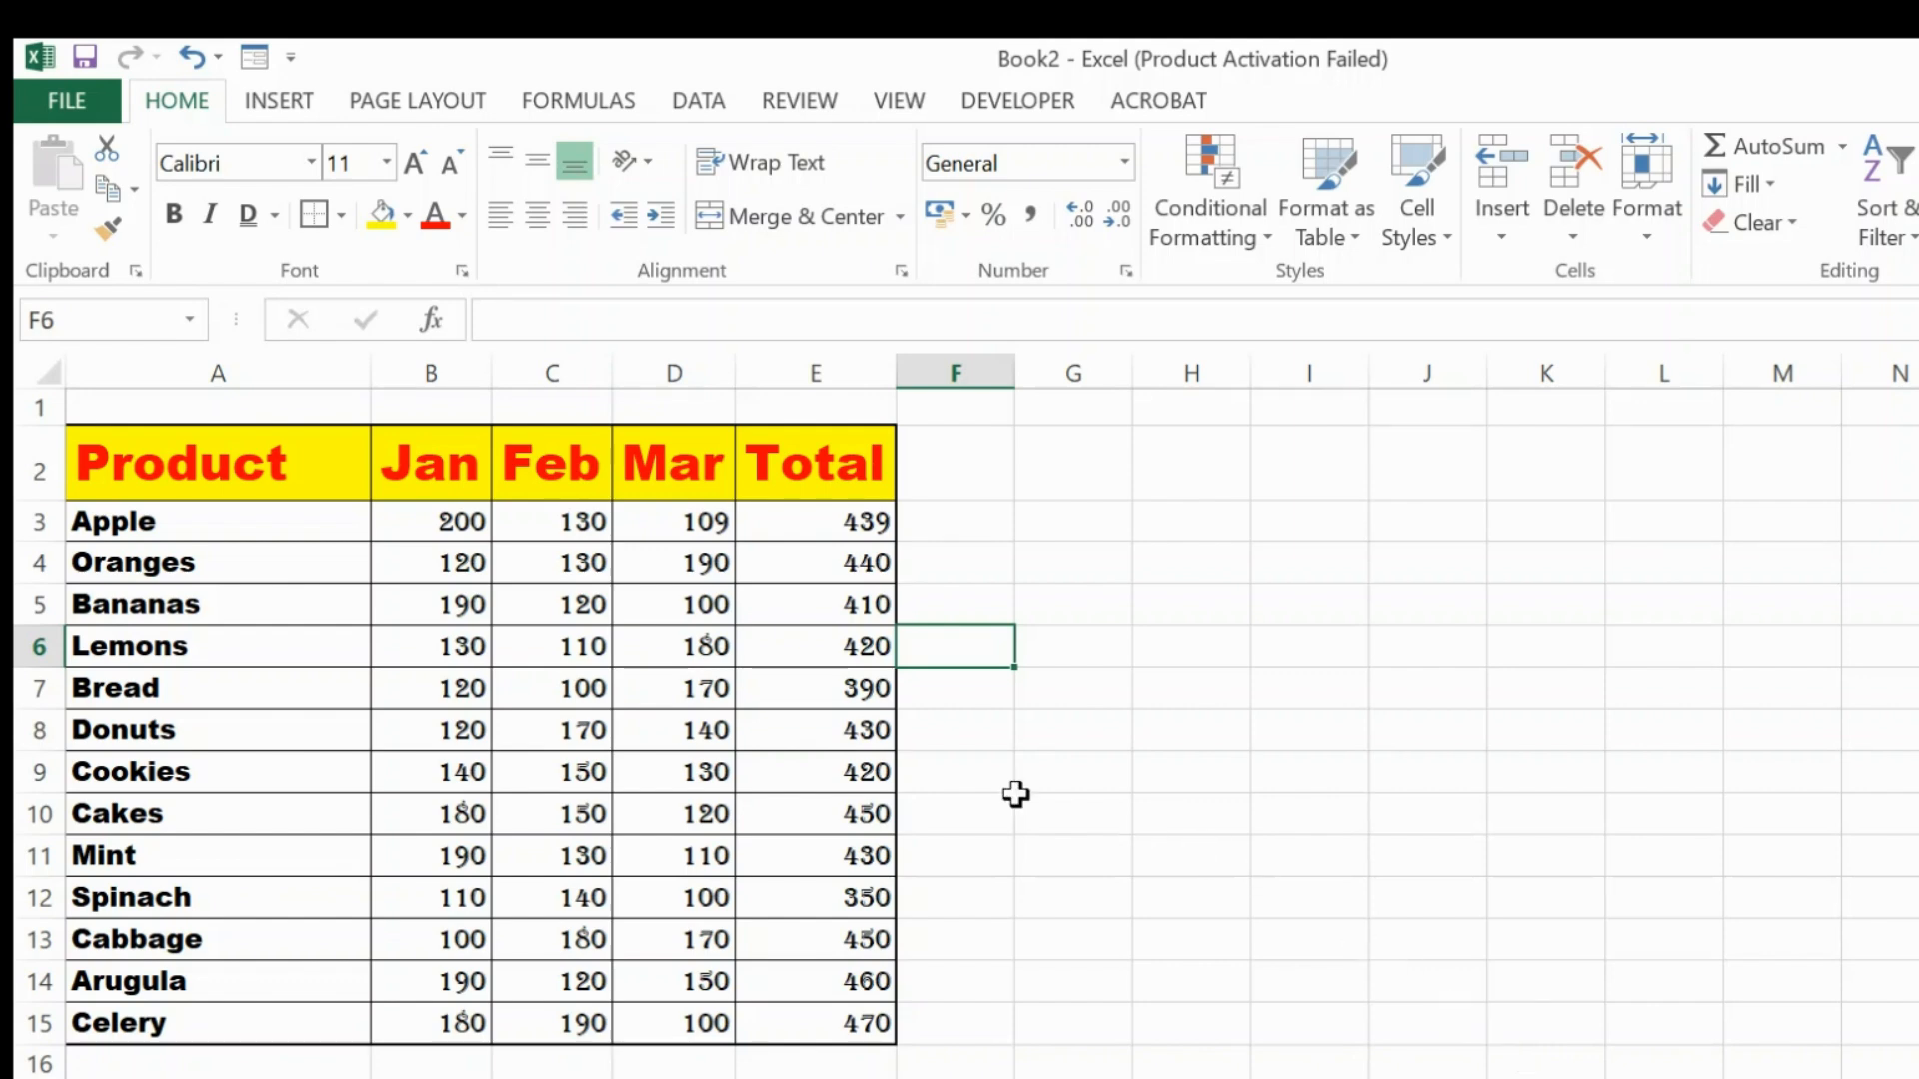
# - Top-align cell B3, try left and center alignment before aligning it right, and wrap its text
pyautogui.click(440, 517)
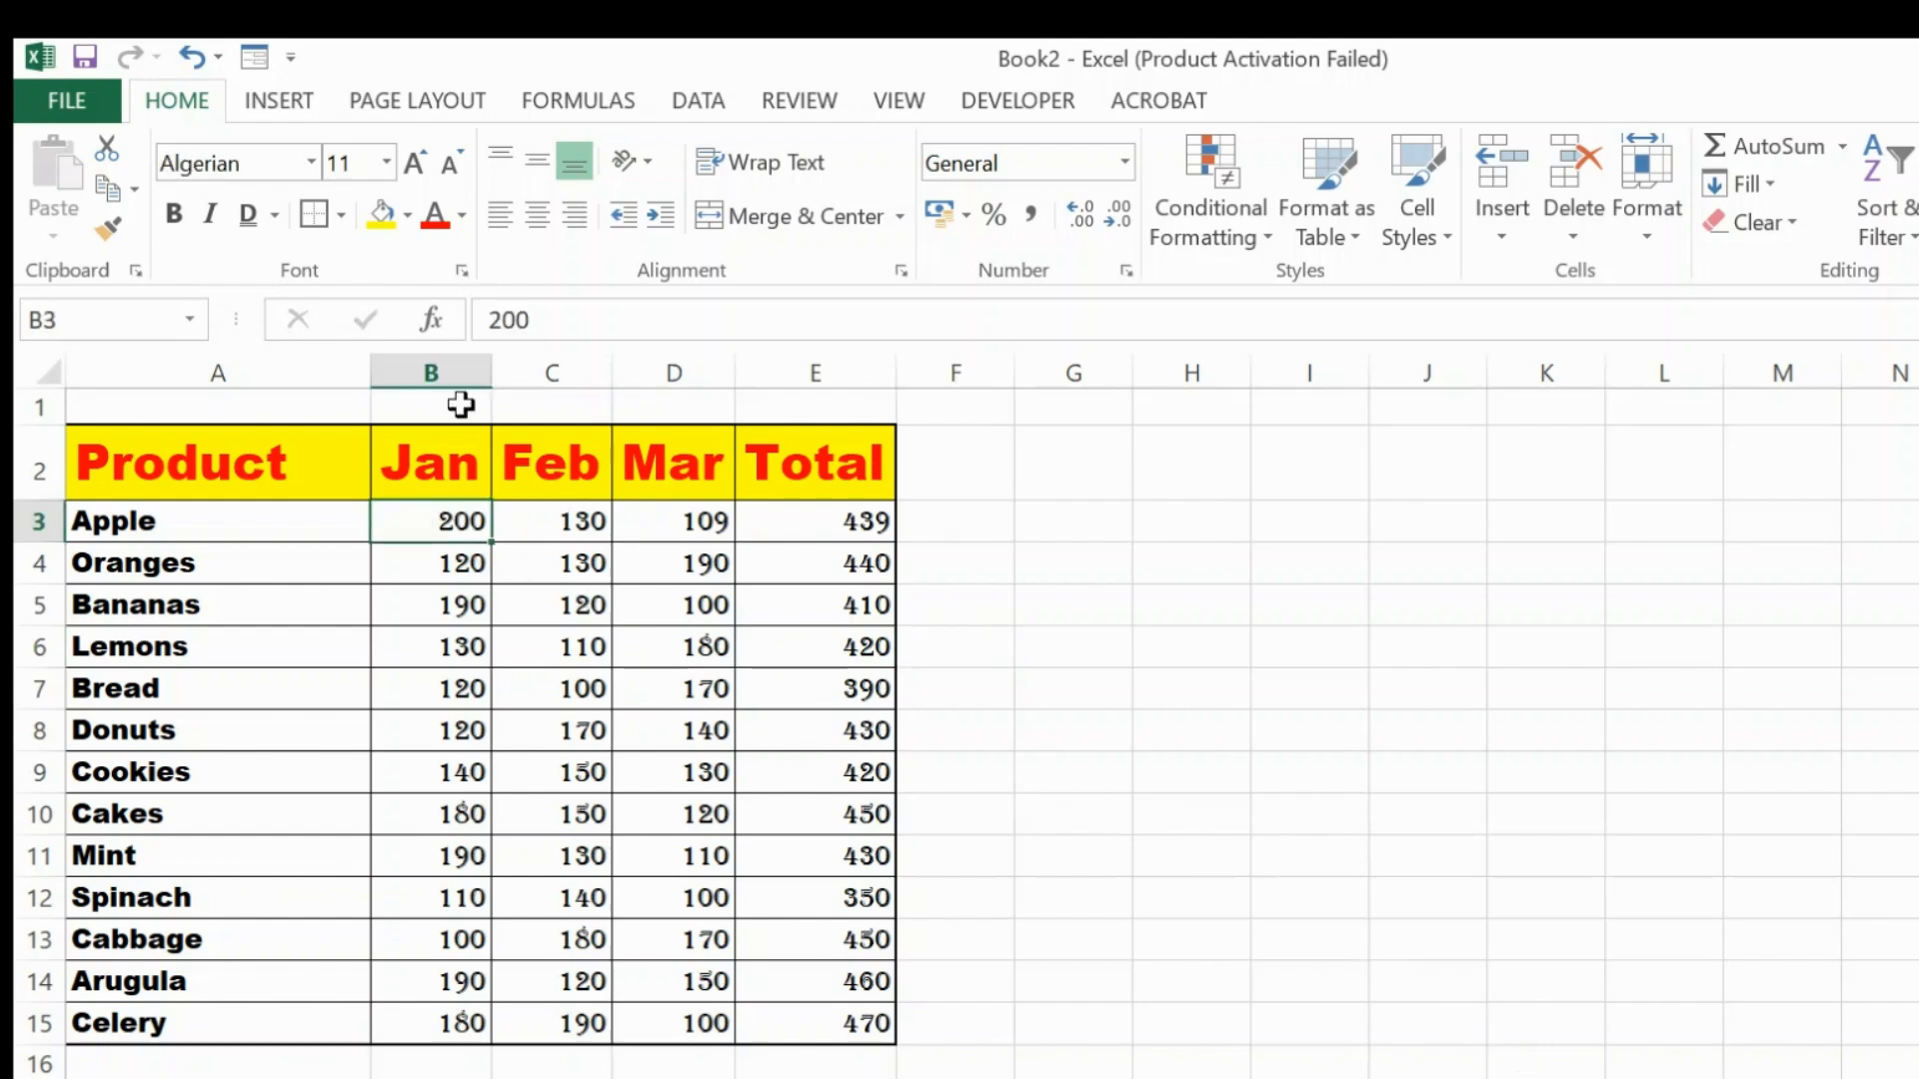
pyautogui.click(501, 160)
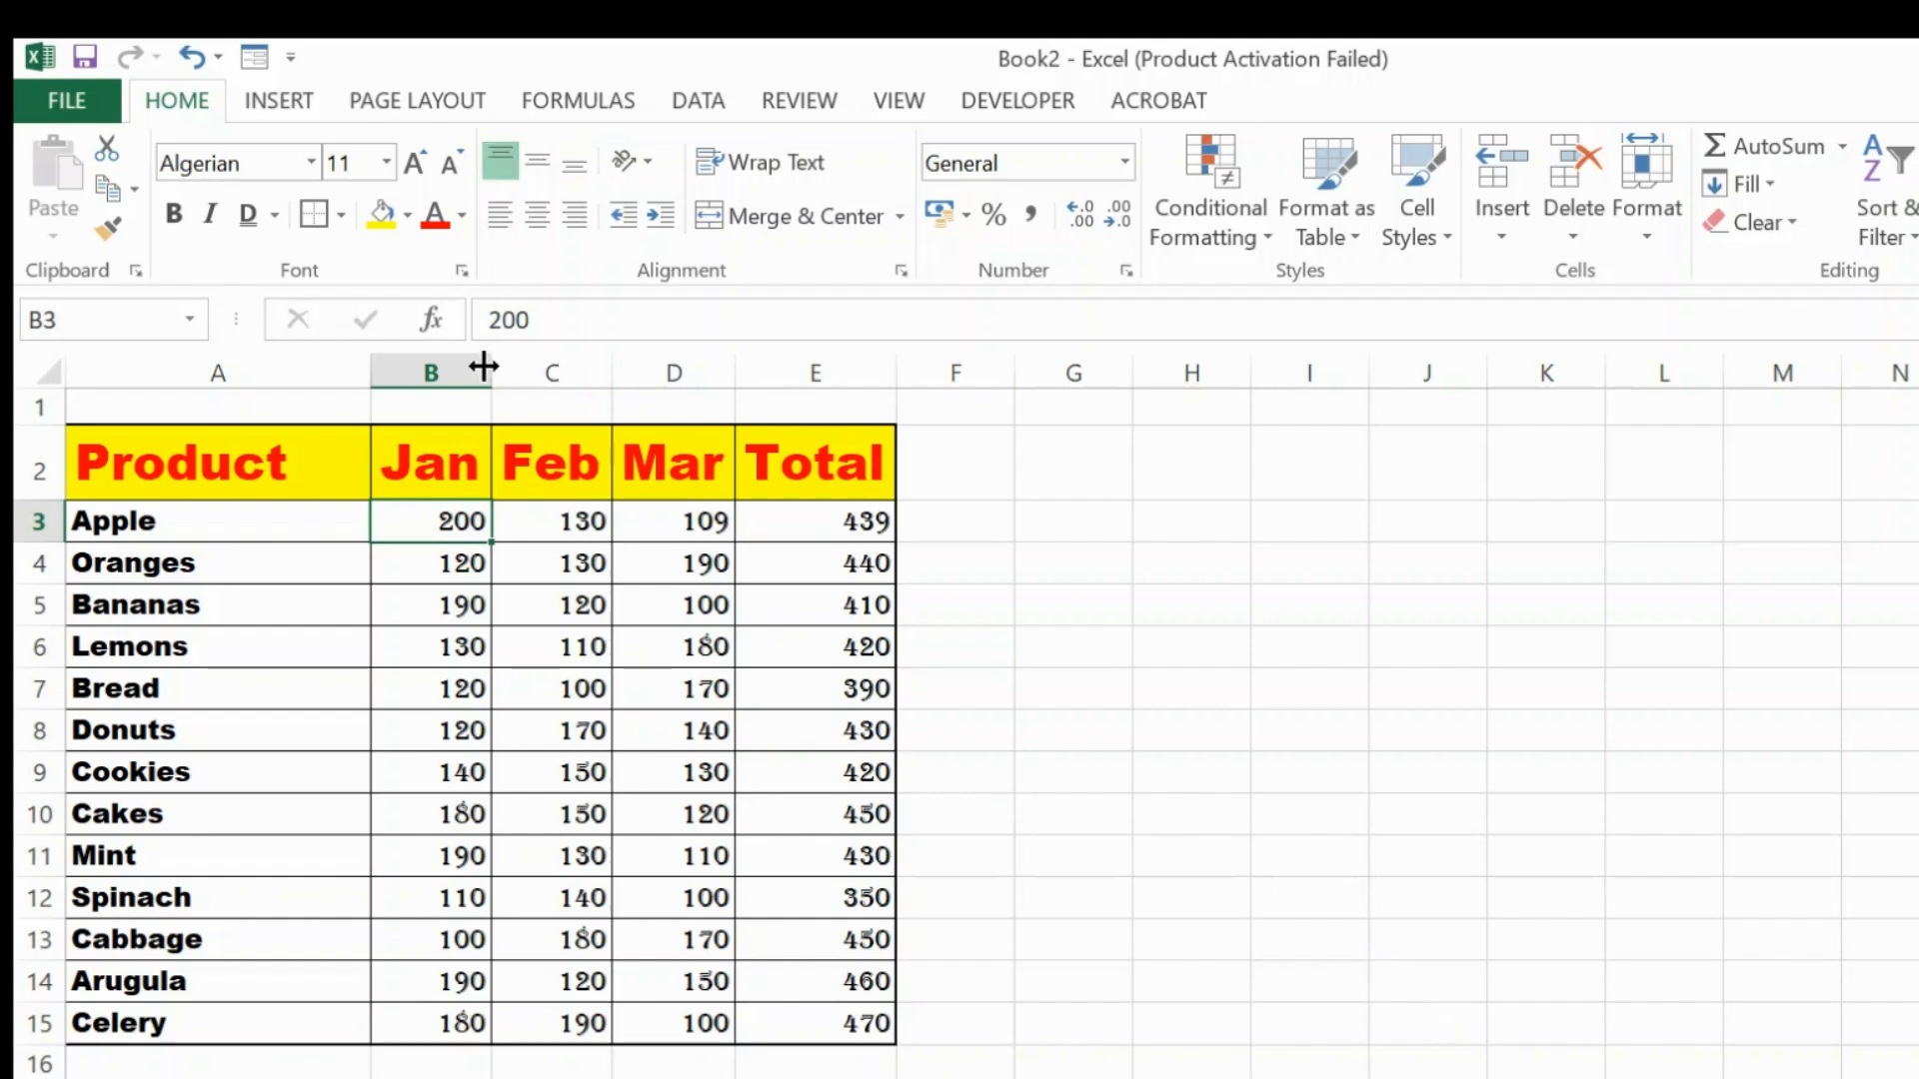
pyautogui.click(505, 225)
pyautogui.click(538, 215)
pyautogui.click(575, 215)
pyautogui.click(750, 166)
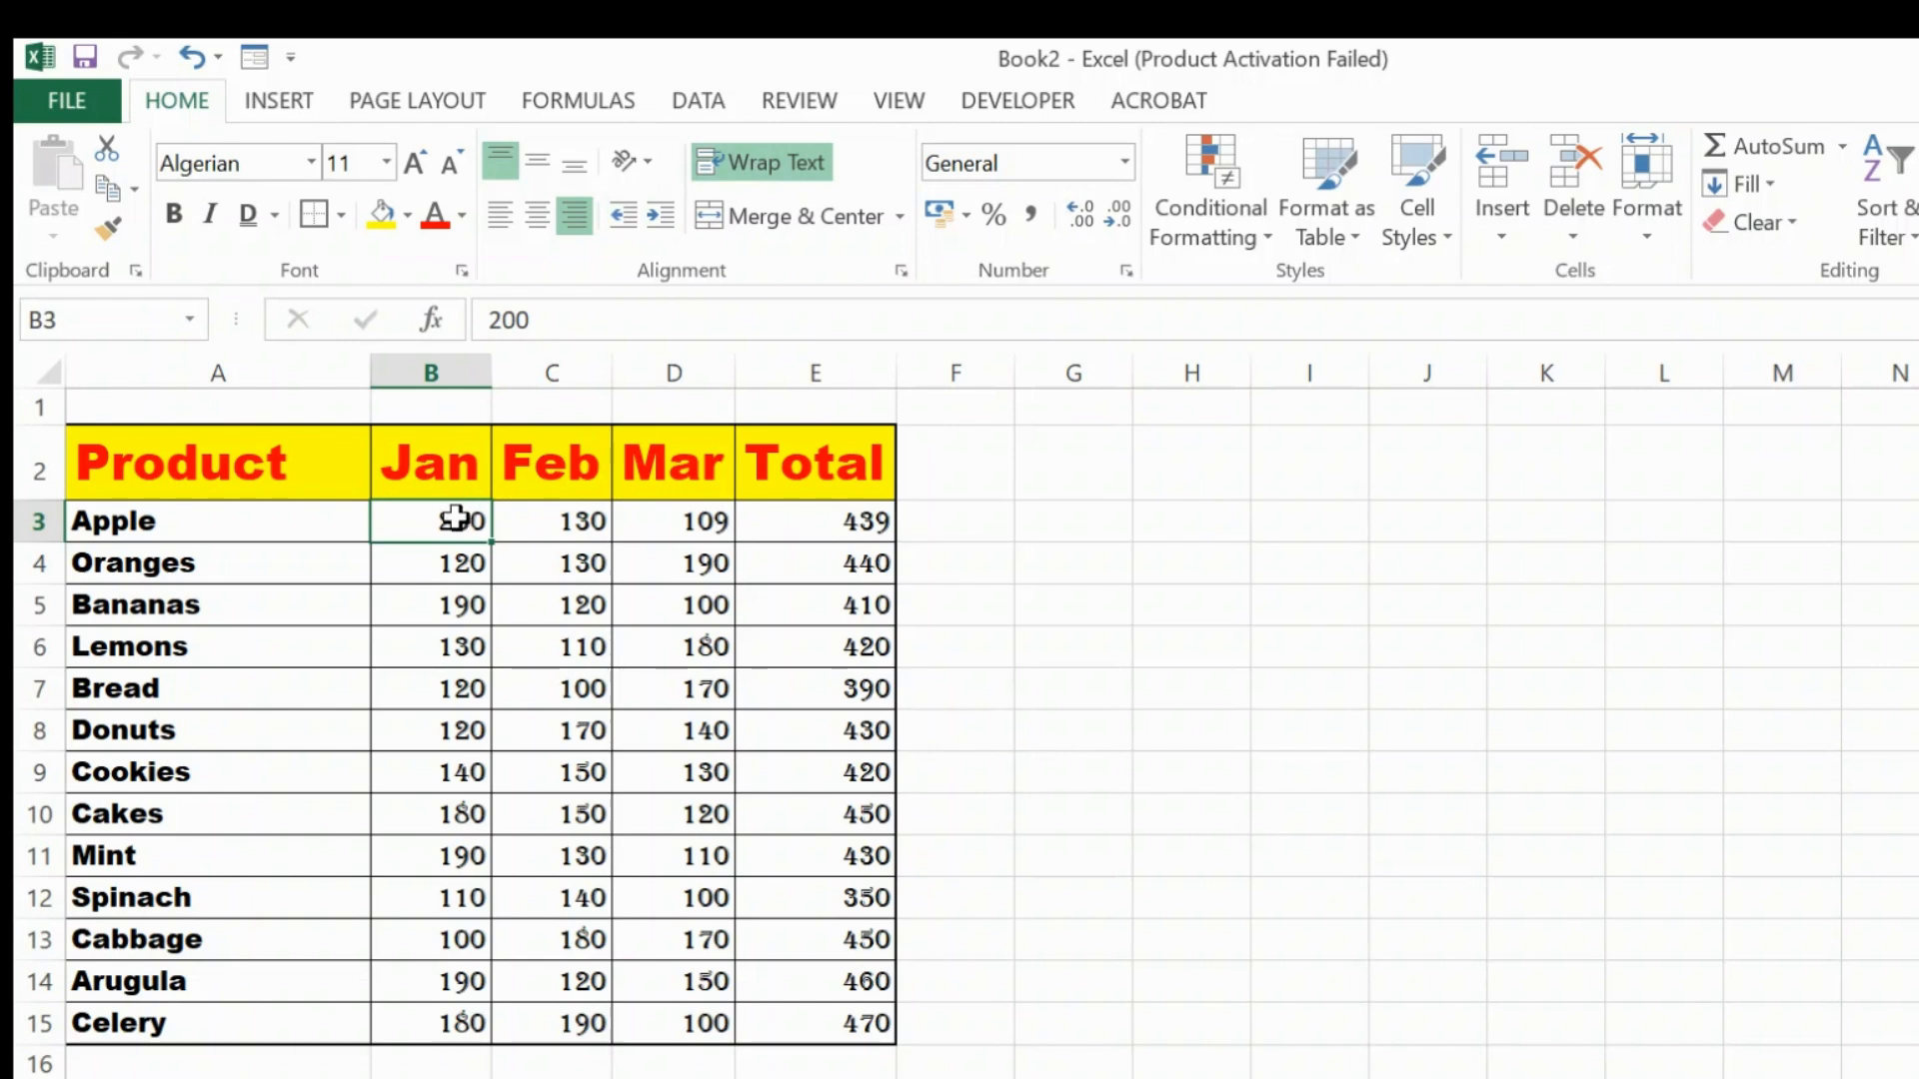
# - Center the Jan values in B3:B15 and the Feb, Mar and Total values in C3:E15 horizontally
pyautogui.moveTo(455, 517); pyautogui.dragTo(449, 1009)
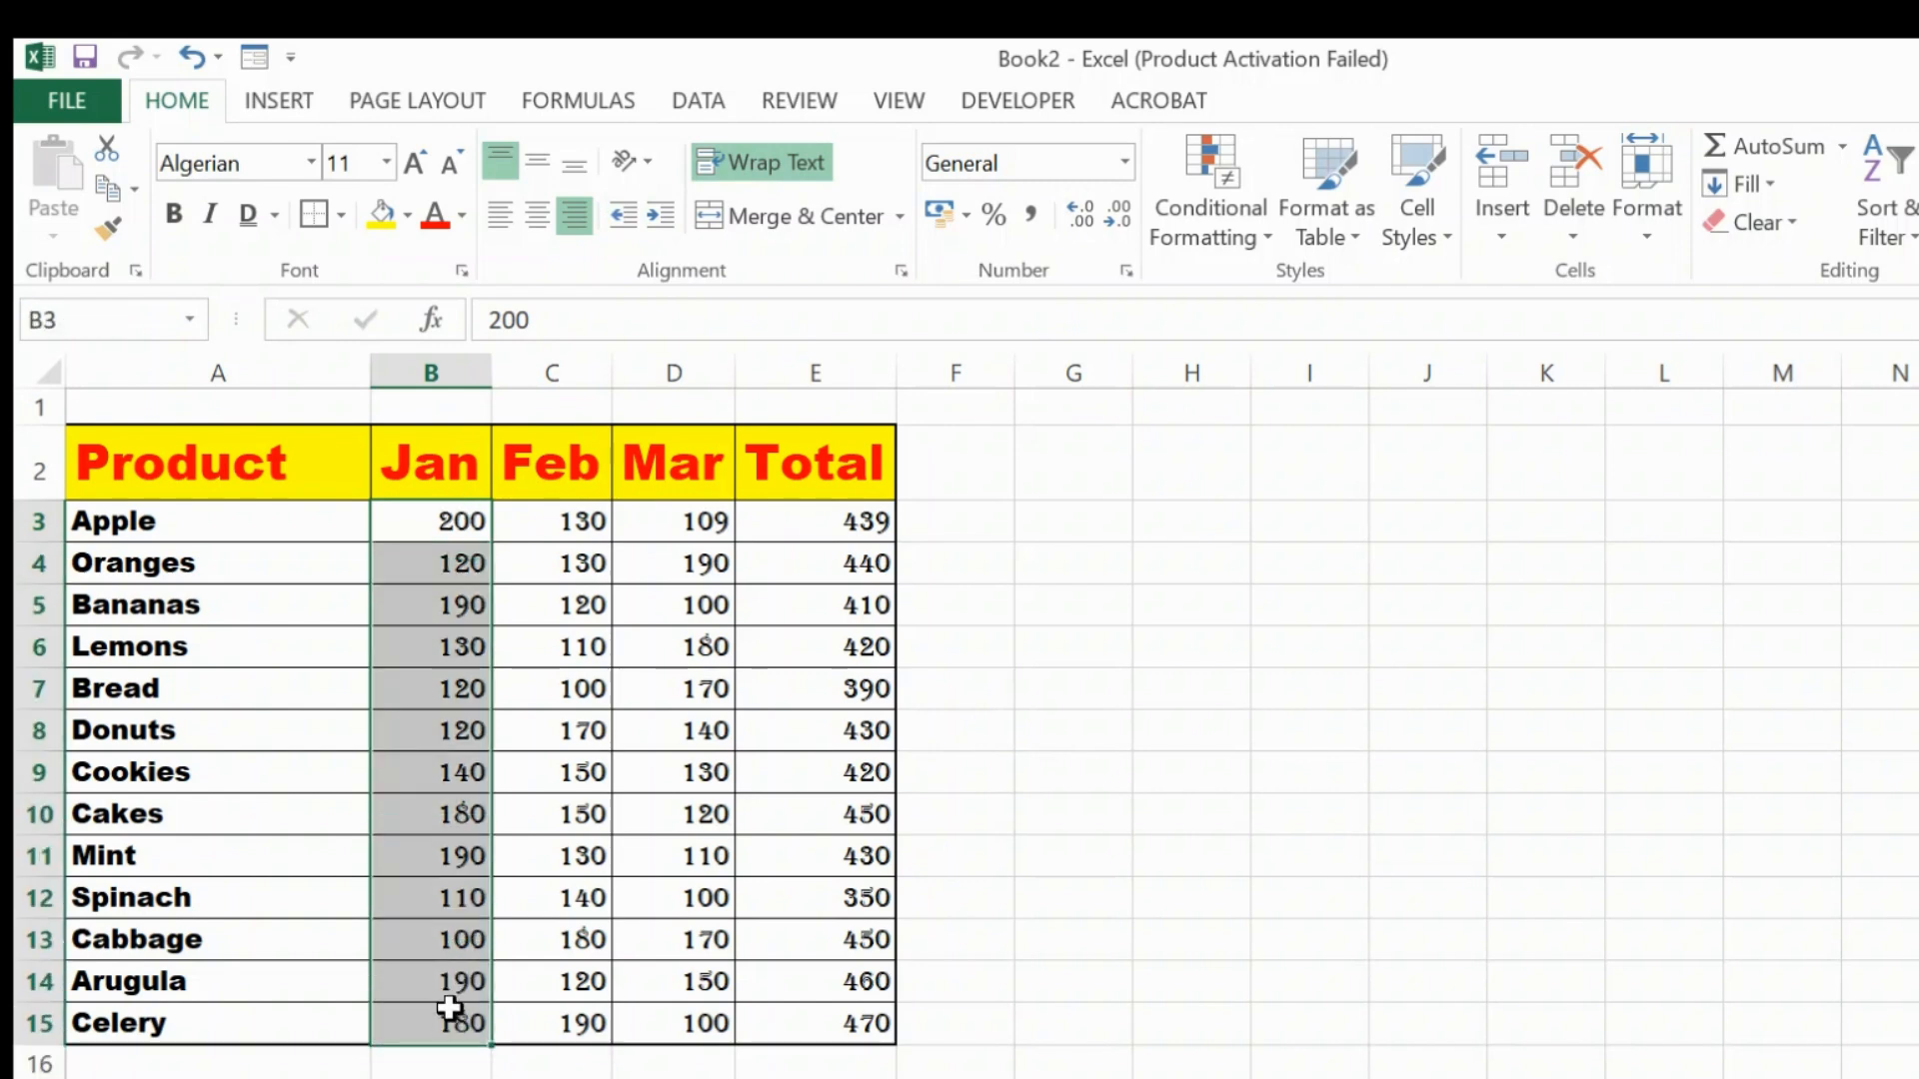
pyautogui.click(535, 230)
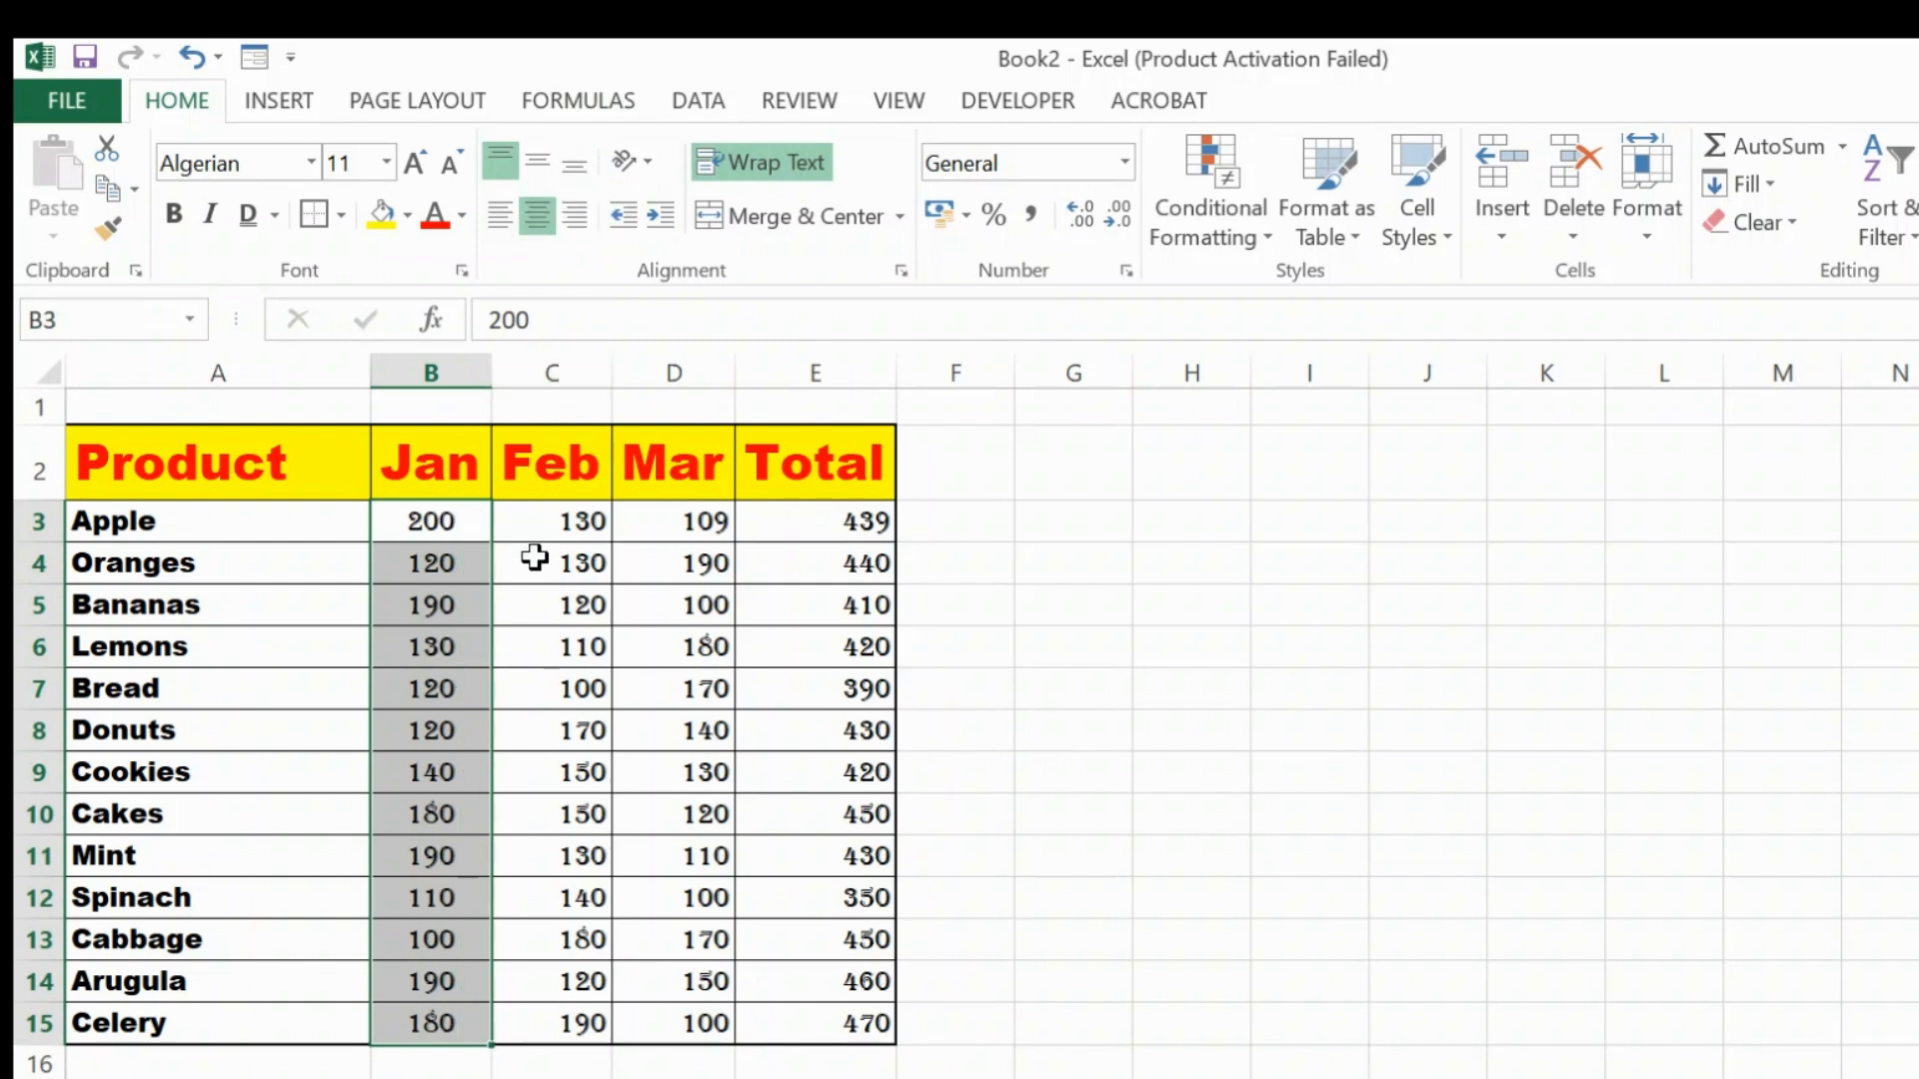
pyautogui.moveTo(553, 522); pyautogui.dragTo(790, 1024)
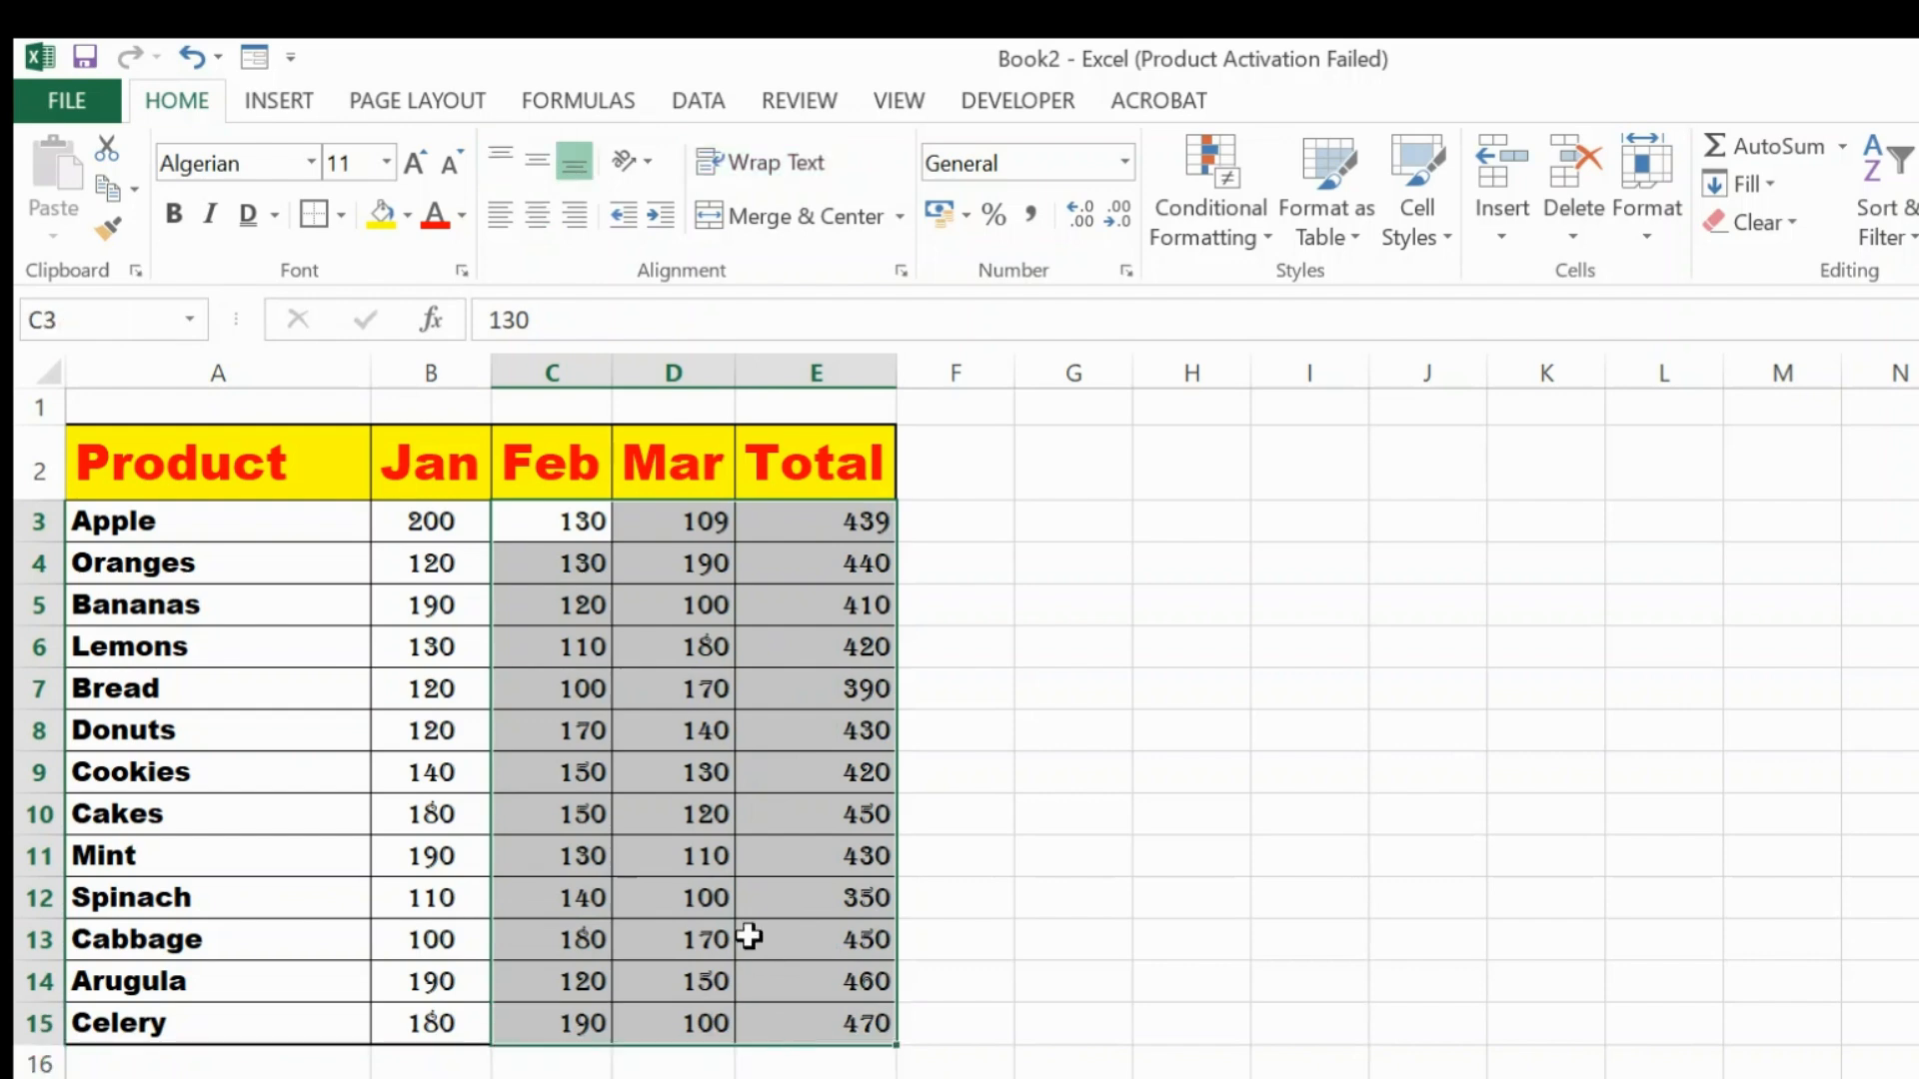
pyautogui.click(537, 226)
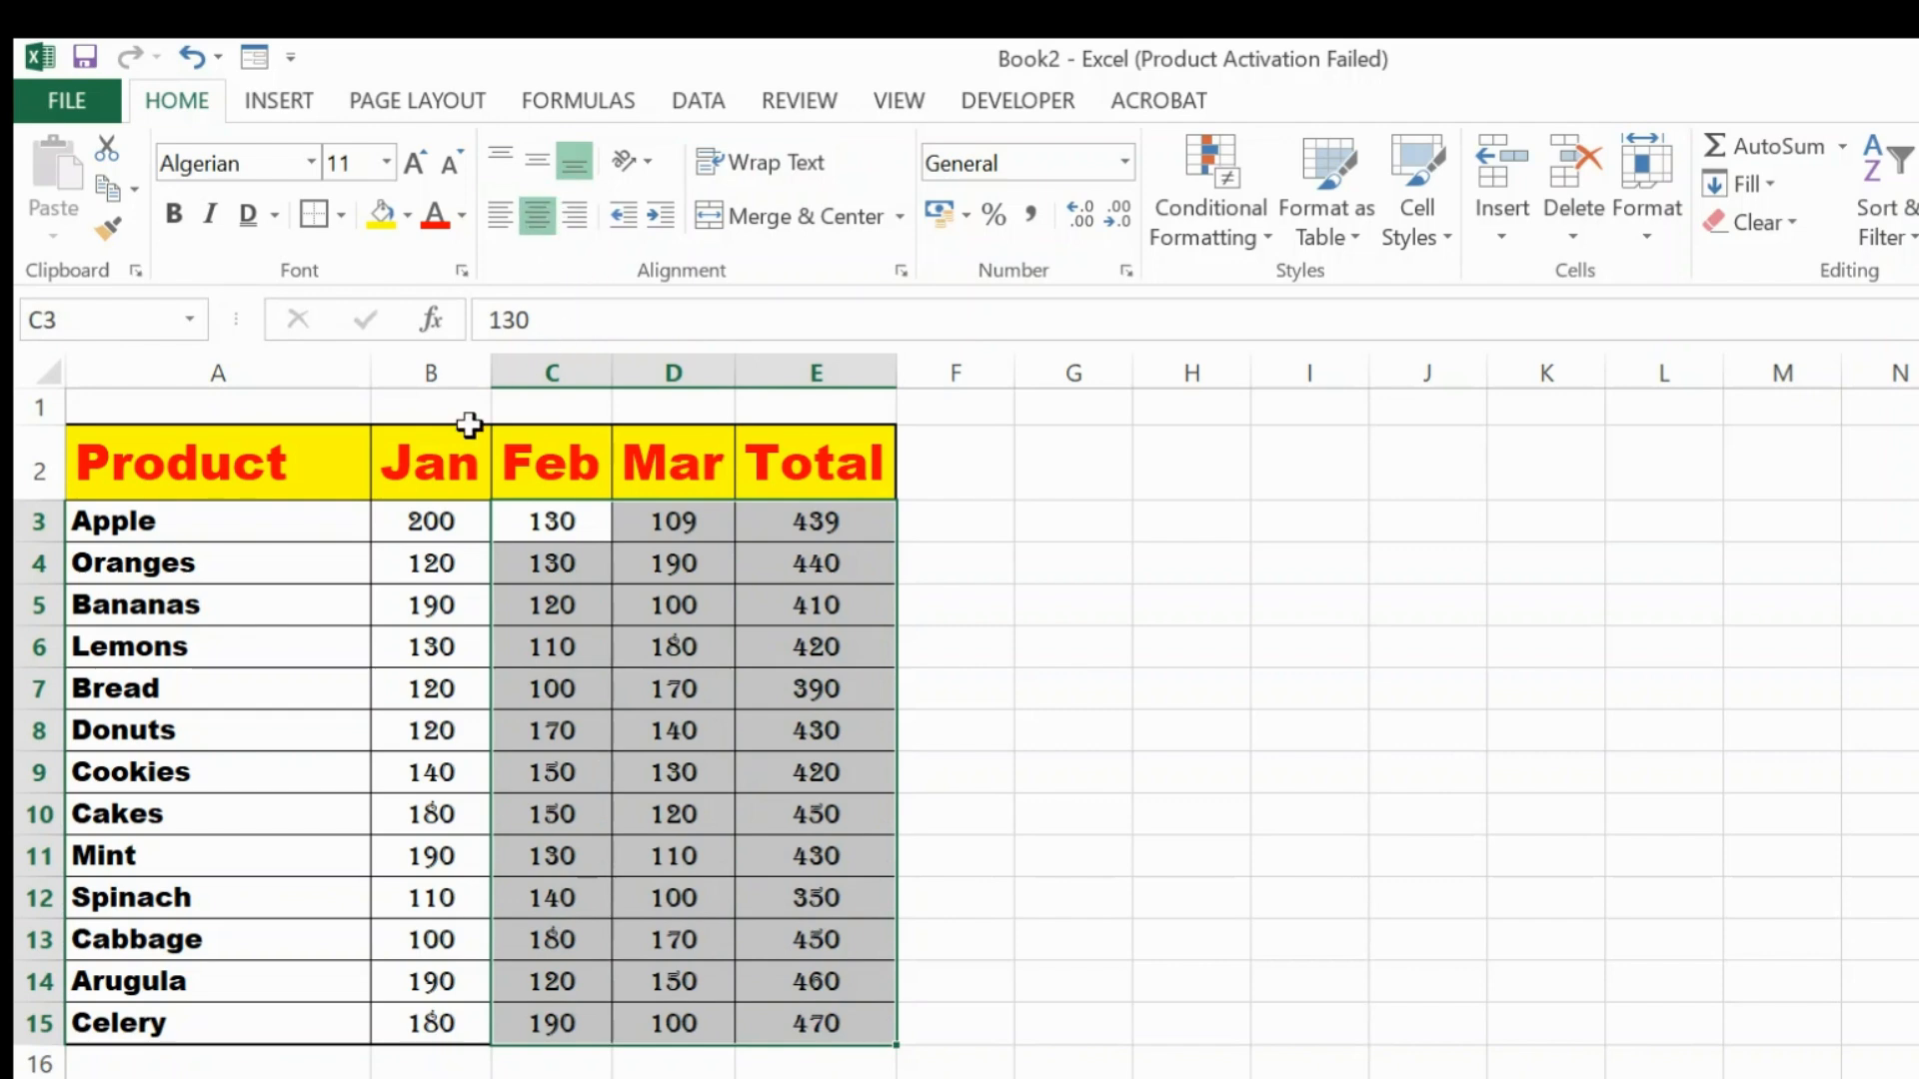
# - Indent the Jan values in B3:B15 and turn them into vertical text
pyautogui.moveTo(432, 526); pyautogui.dragTo(429, 1021)
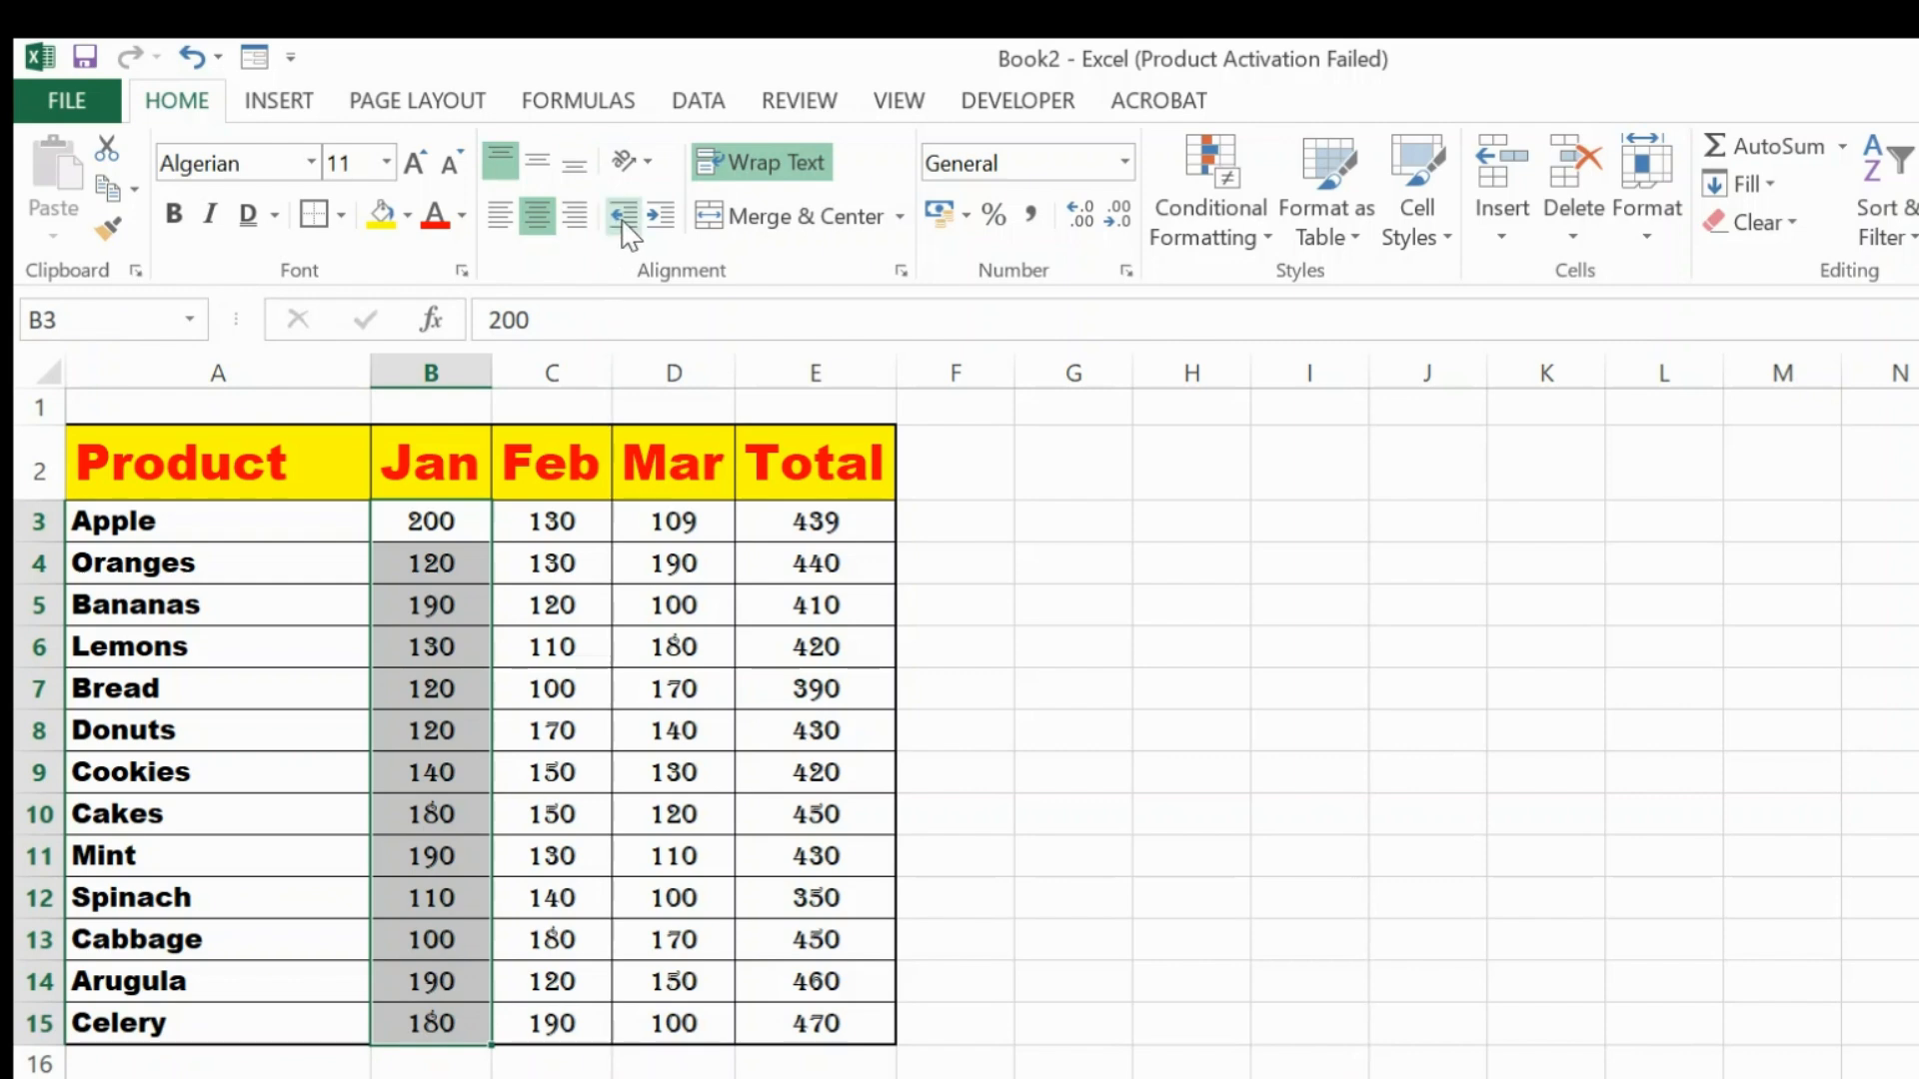
pyautogui.click(671, 215)
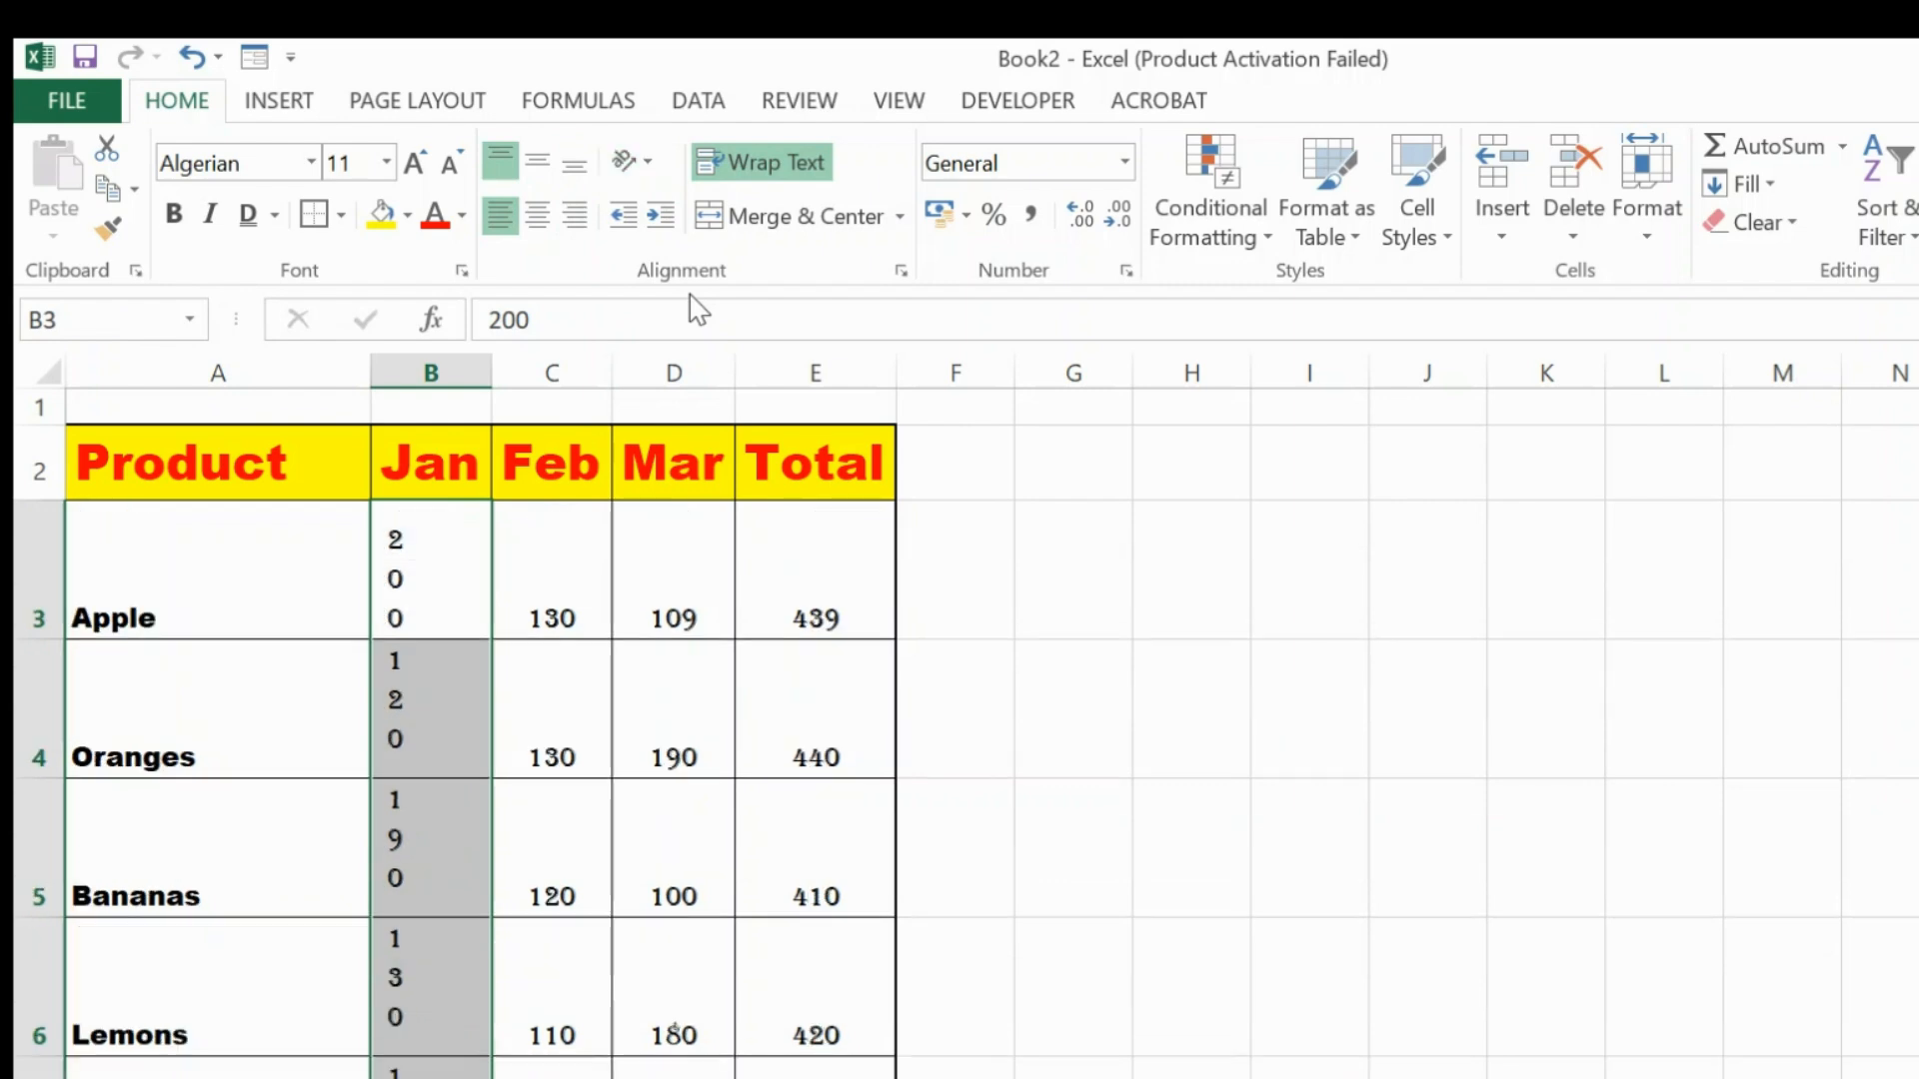
pyautogui.scroll(-3, 993, 663)
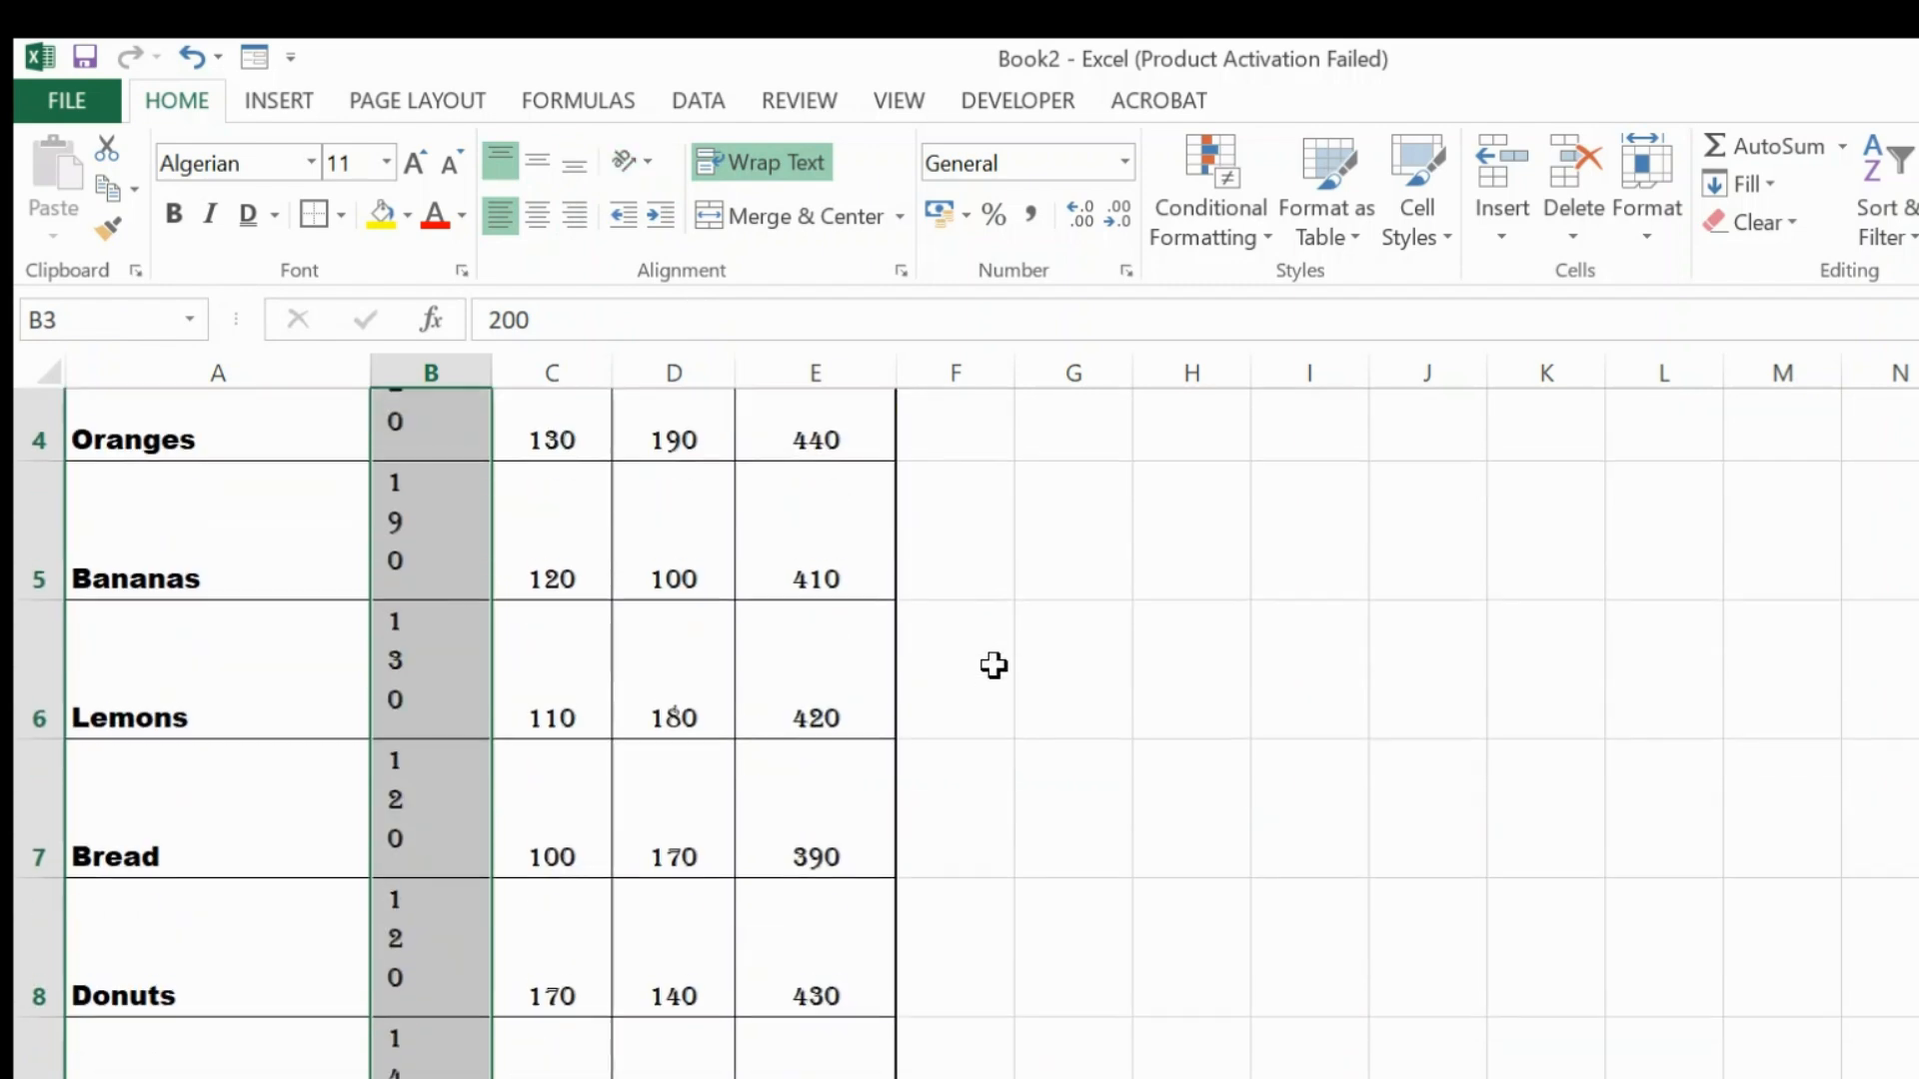
pyautogui.scroll(-3, 994, 665)
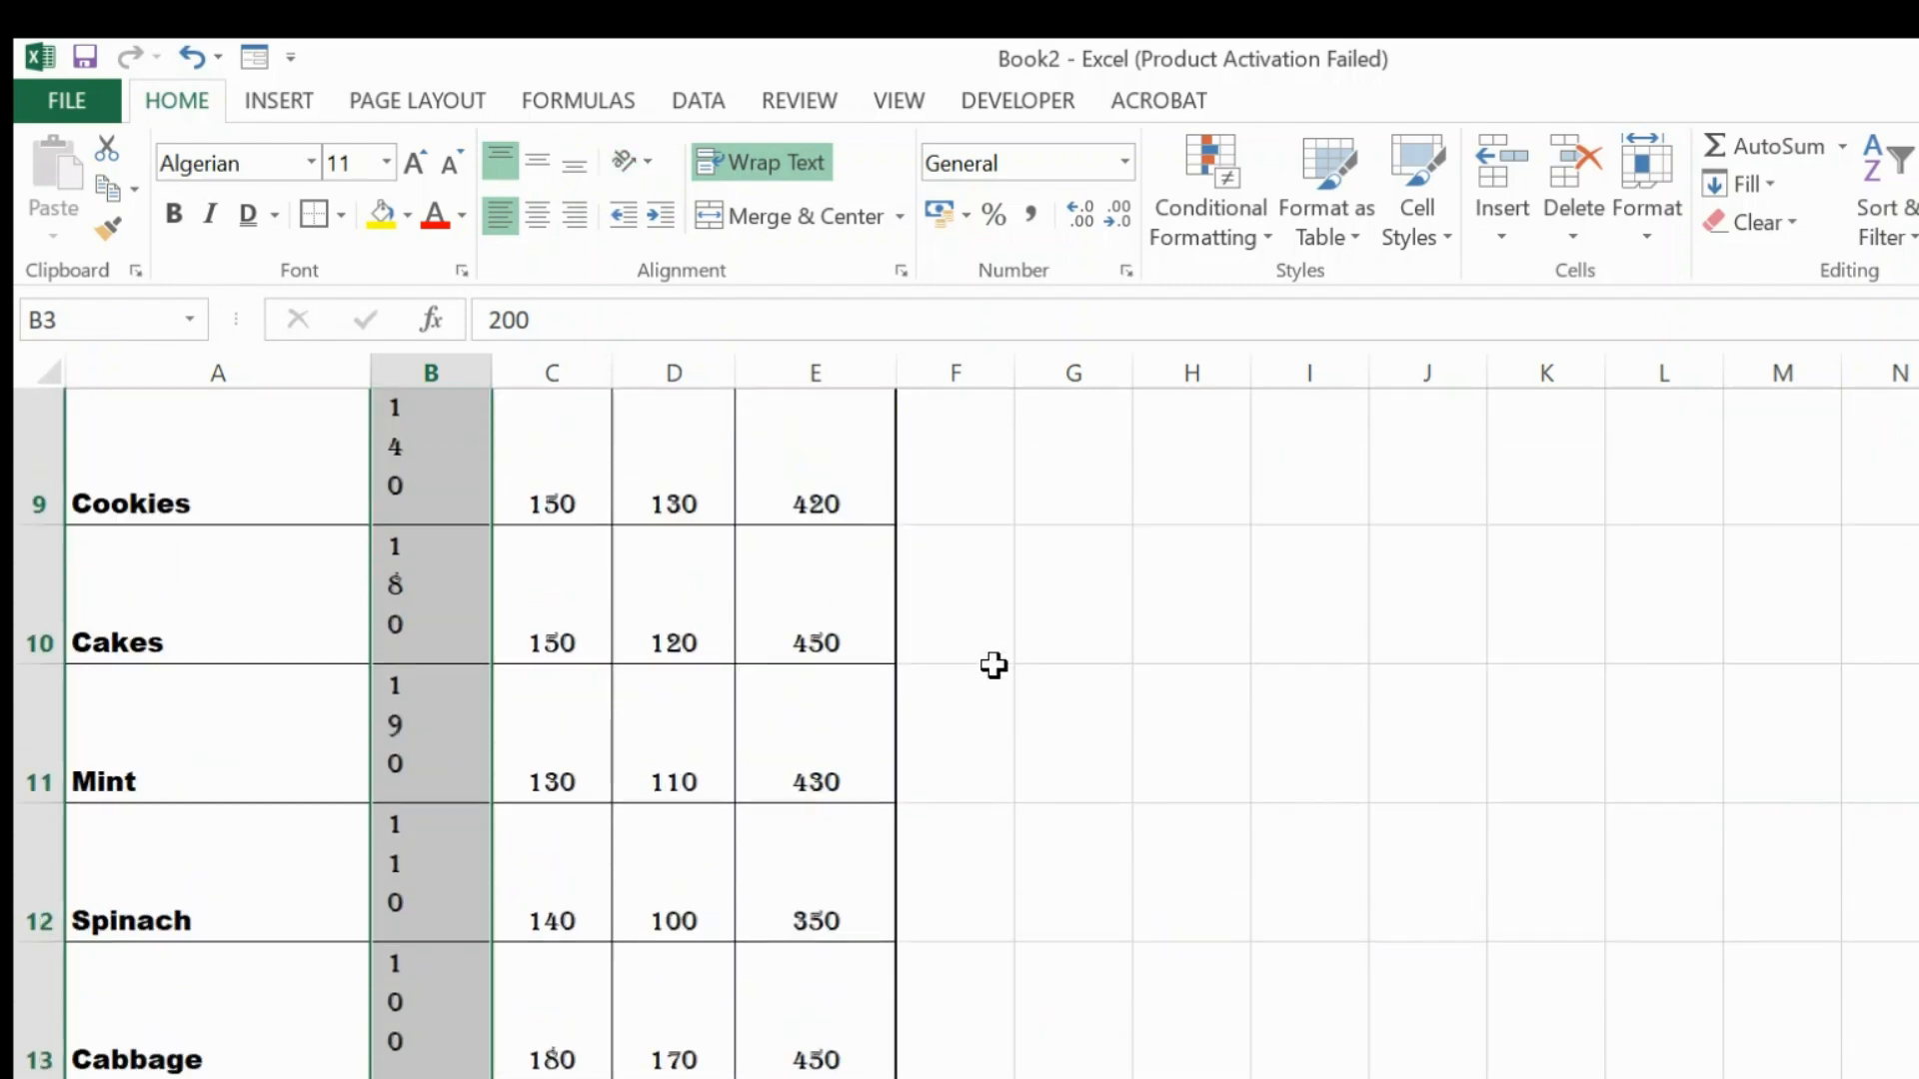
pyautogui.scroll(5, 993, 666)
pyautogui.scroll(1, 993, 666)
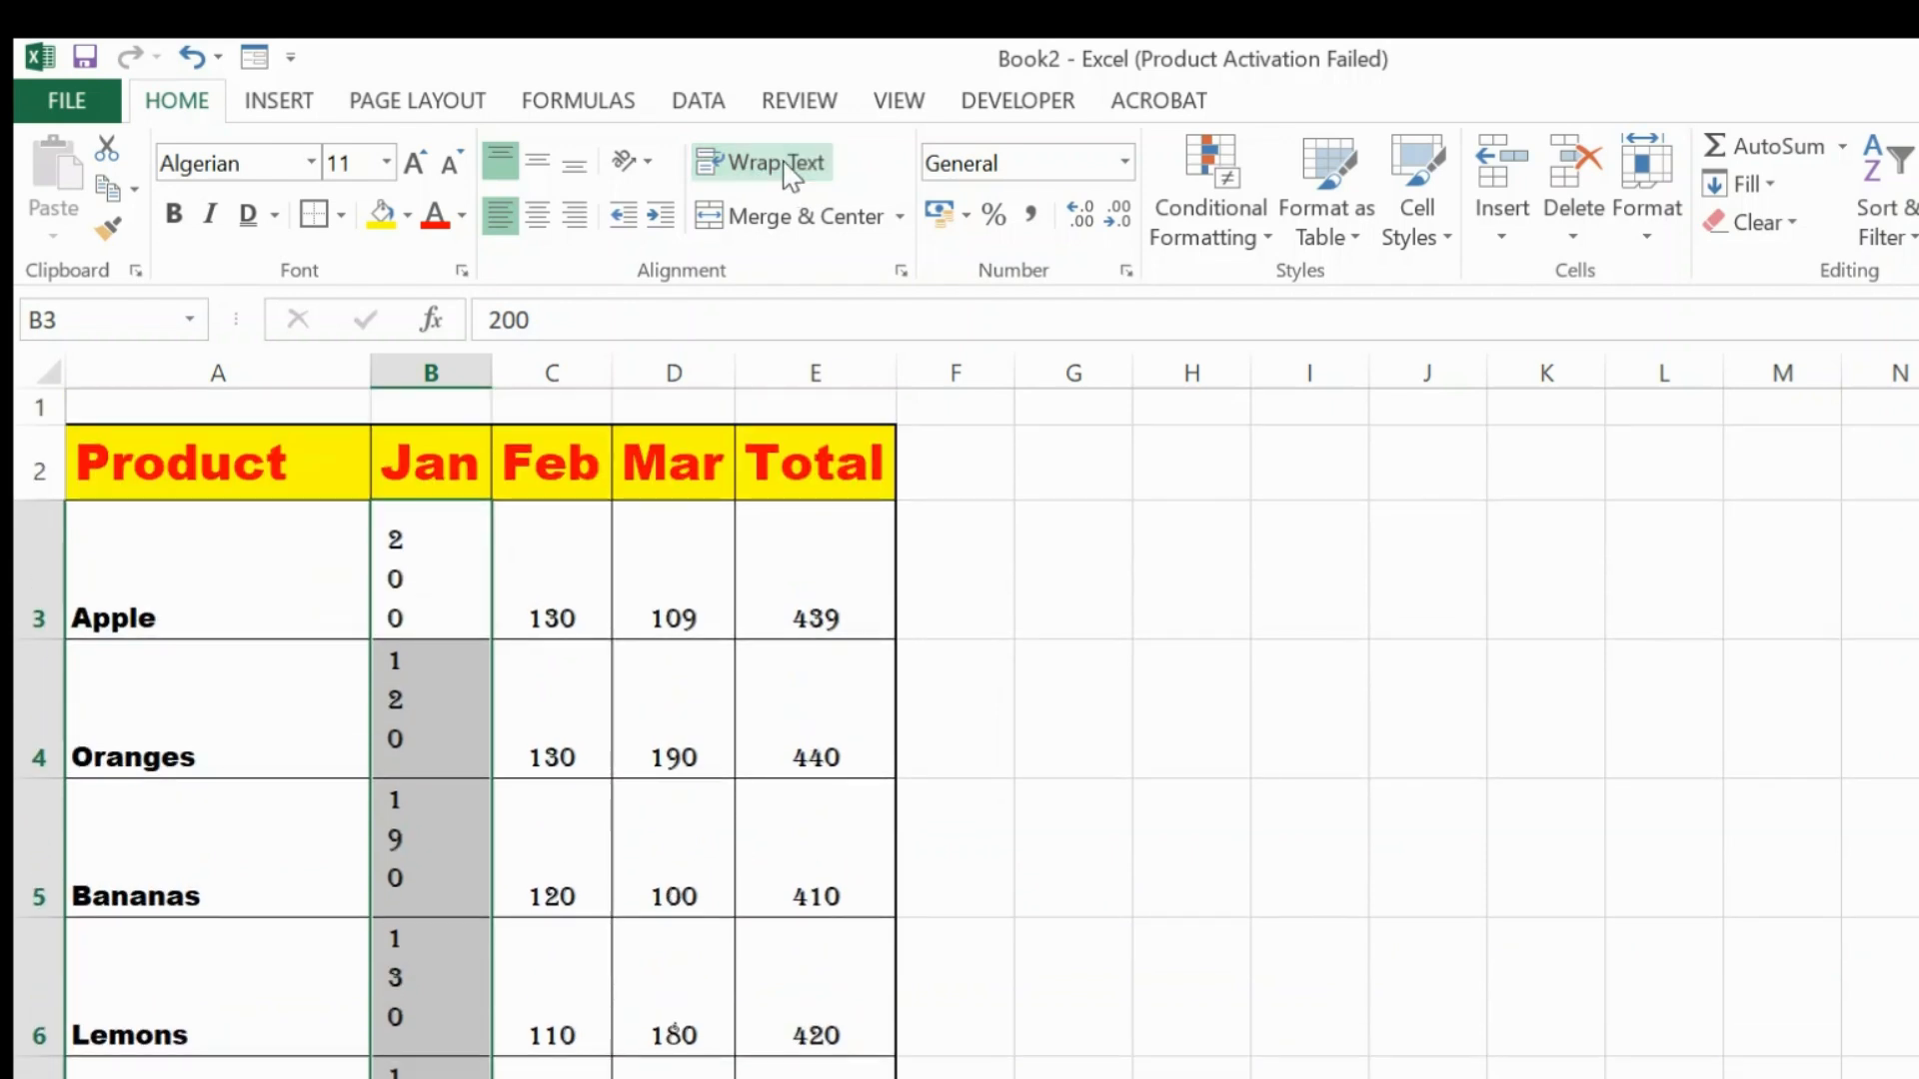
# - Turn off text wrapping and vertical text for the Jan values in B3:B15, try right alignment, and center them horizontally and vertically
pyautogui.click(539, 215)
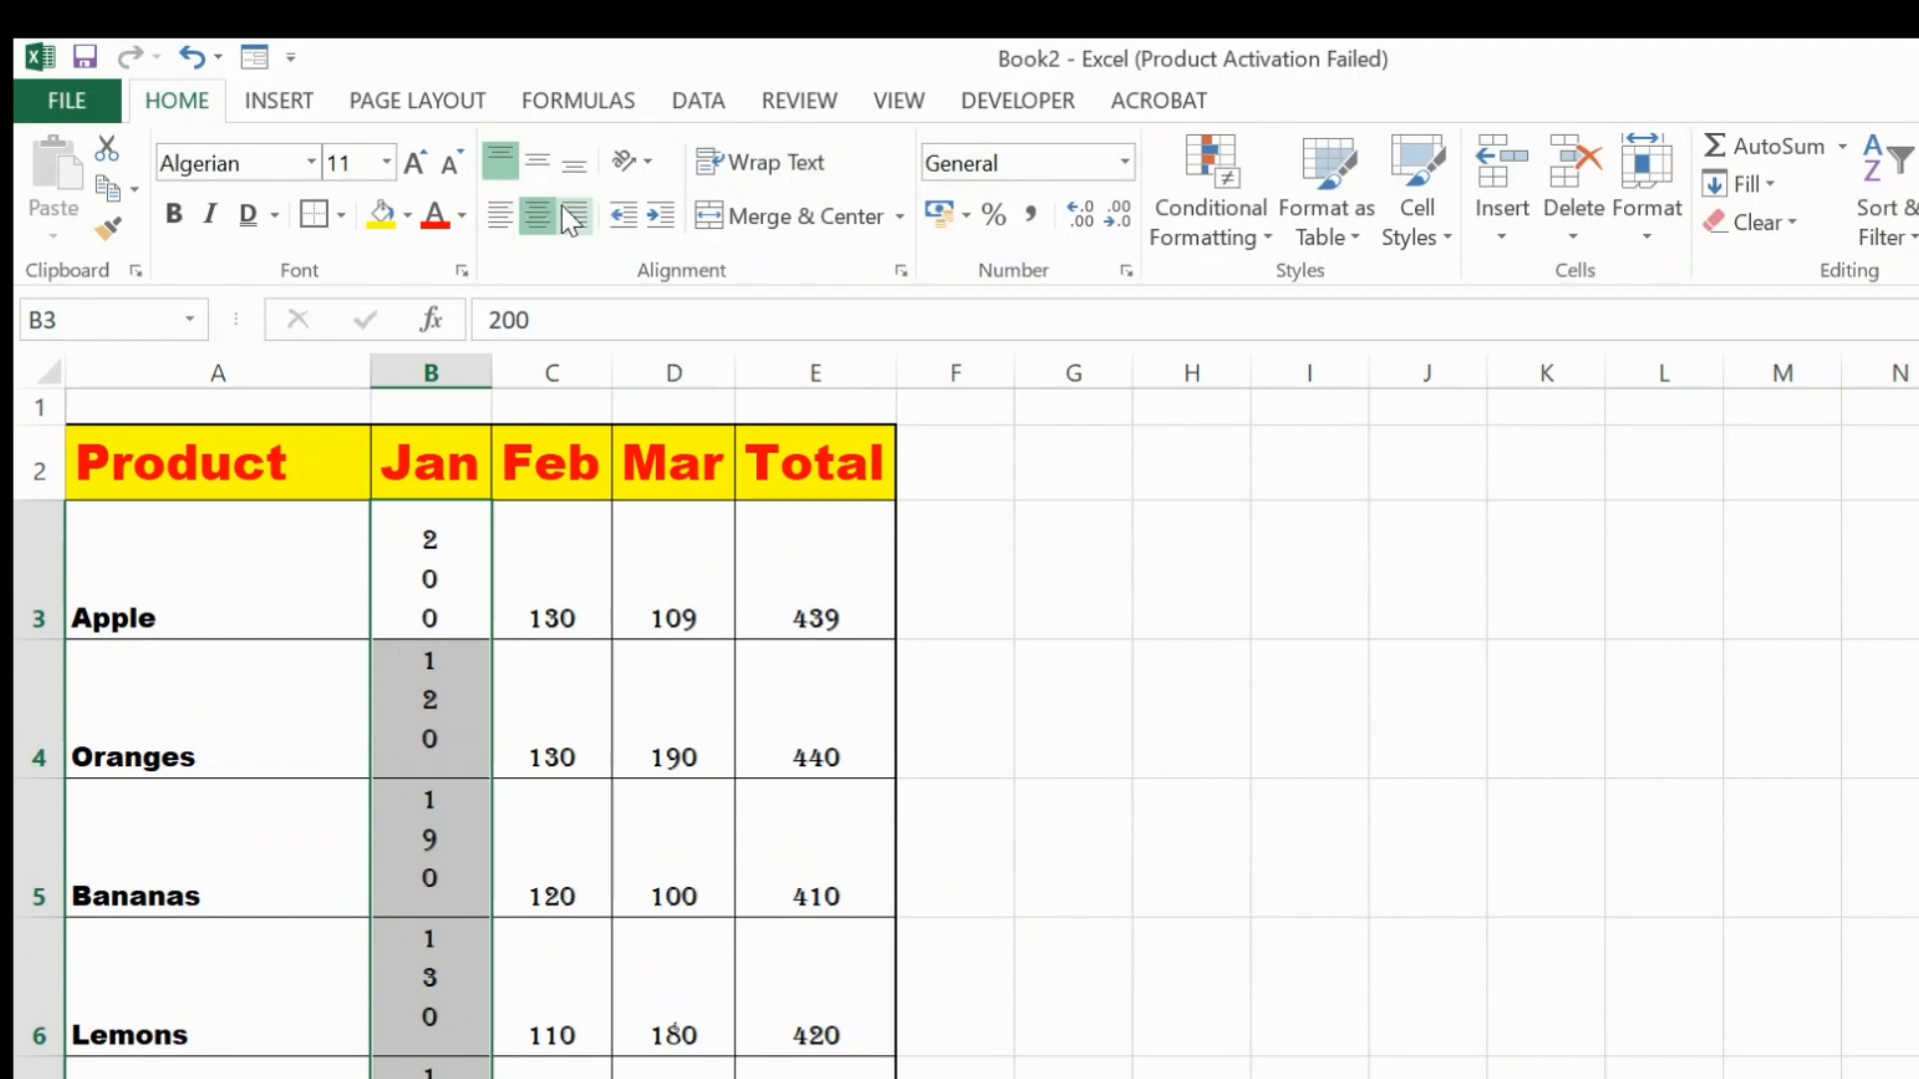
pyautogui.click(571, 215)
pyautogui.click(537, 215)
pyautogui.click(535, 162)
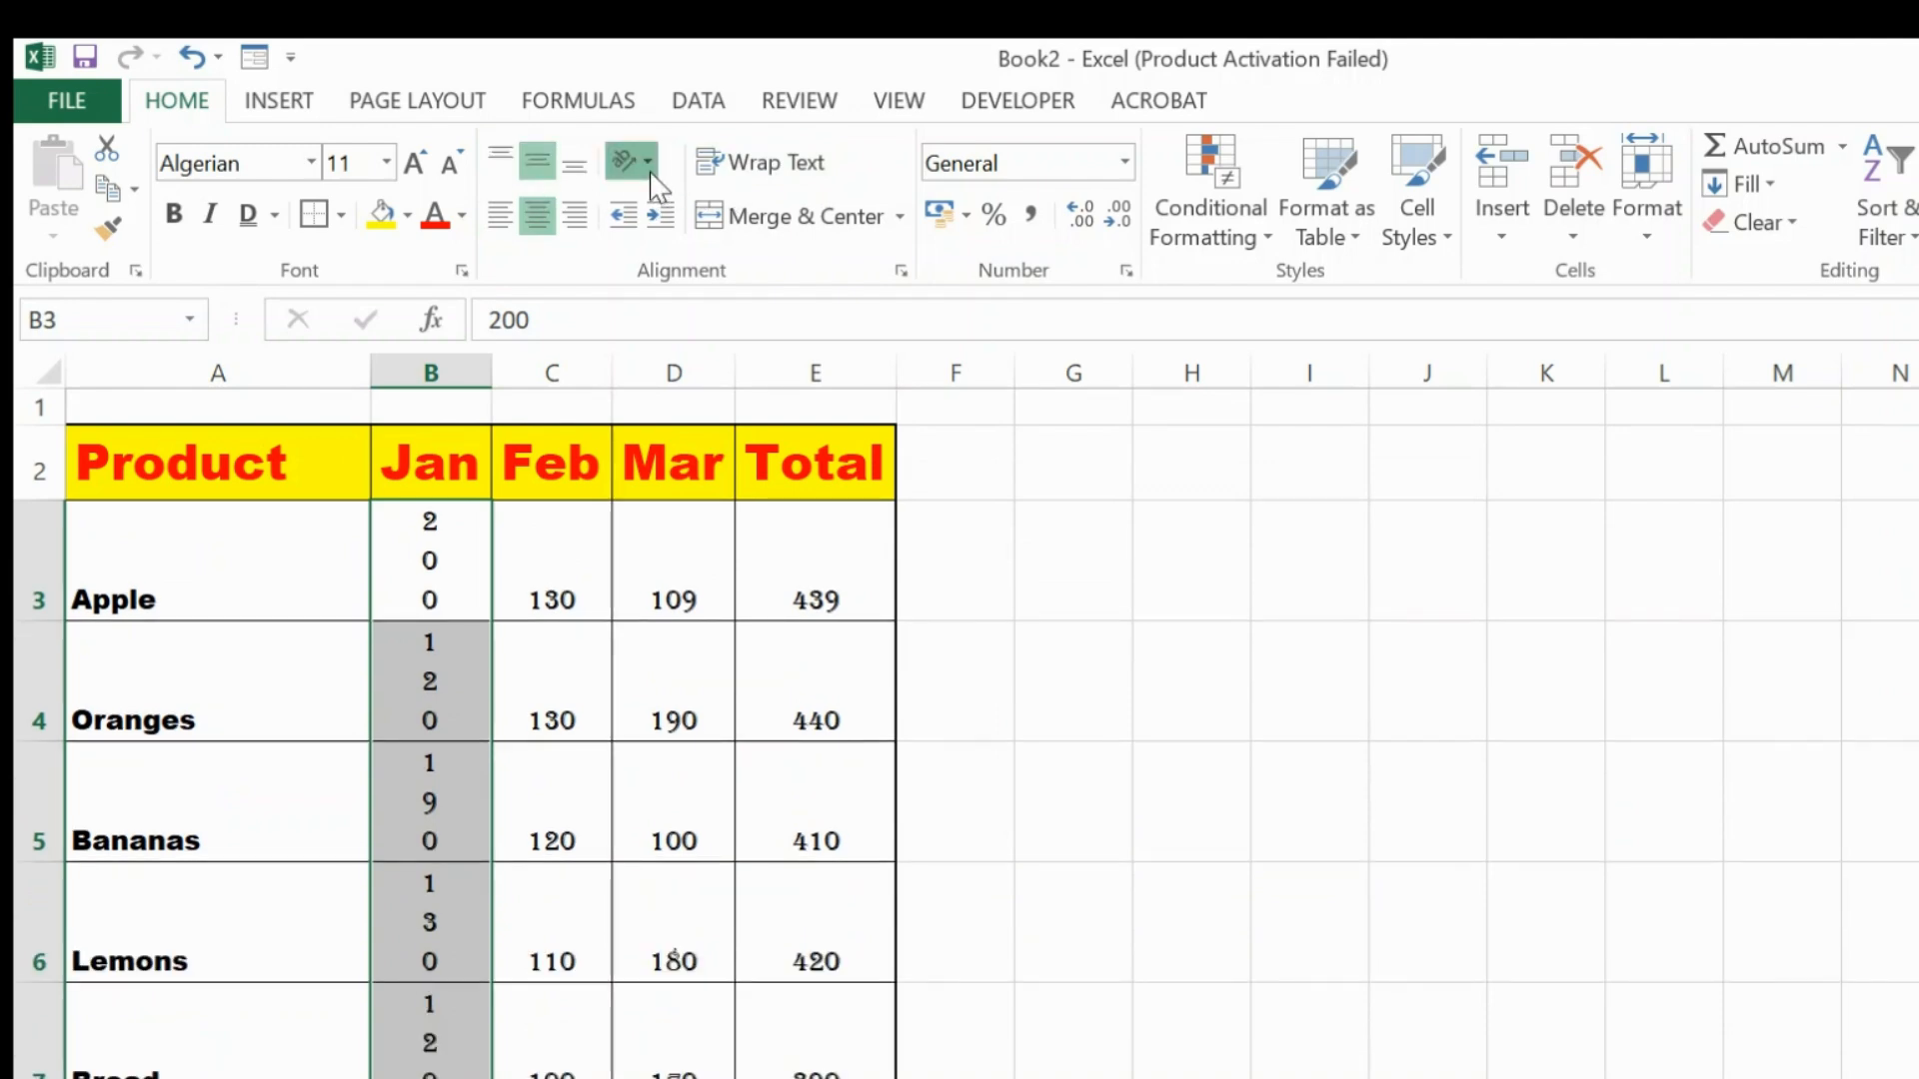
pyautogui.click(677, 308)
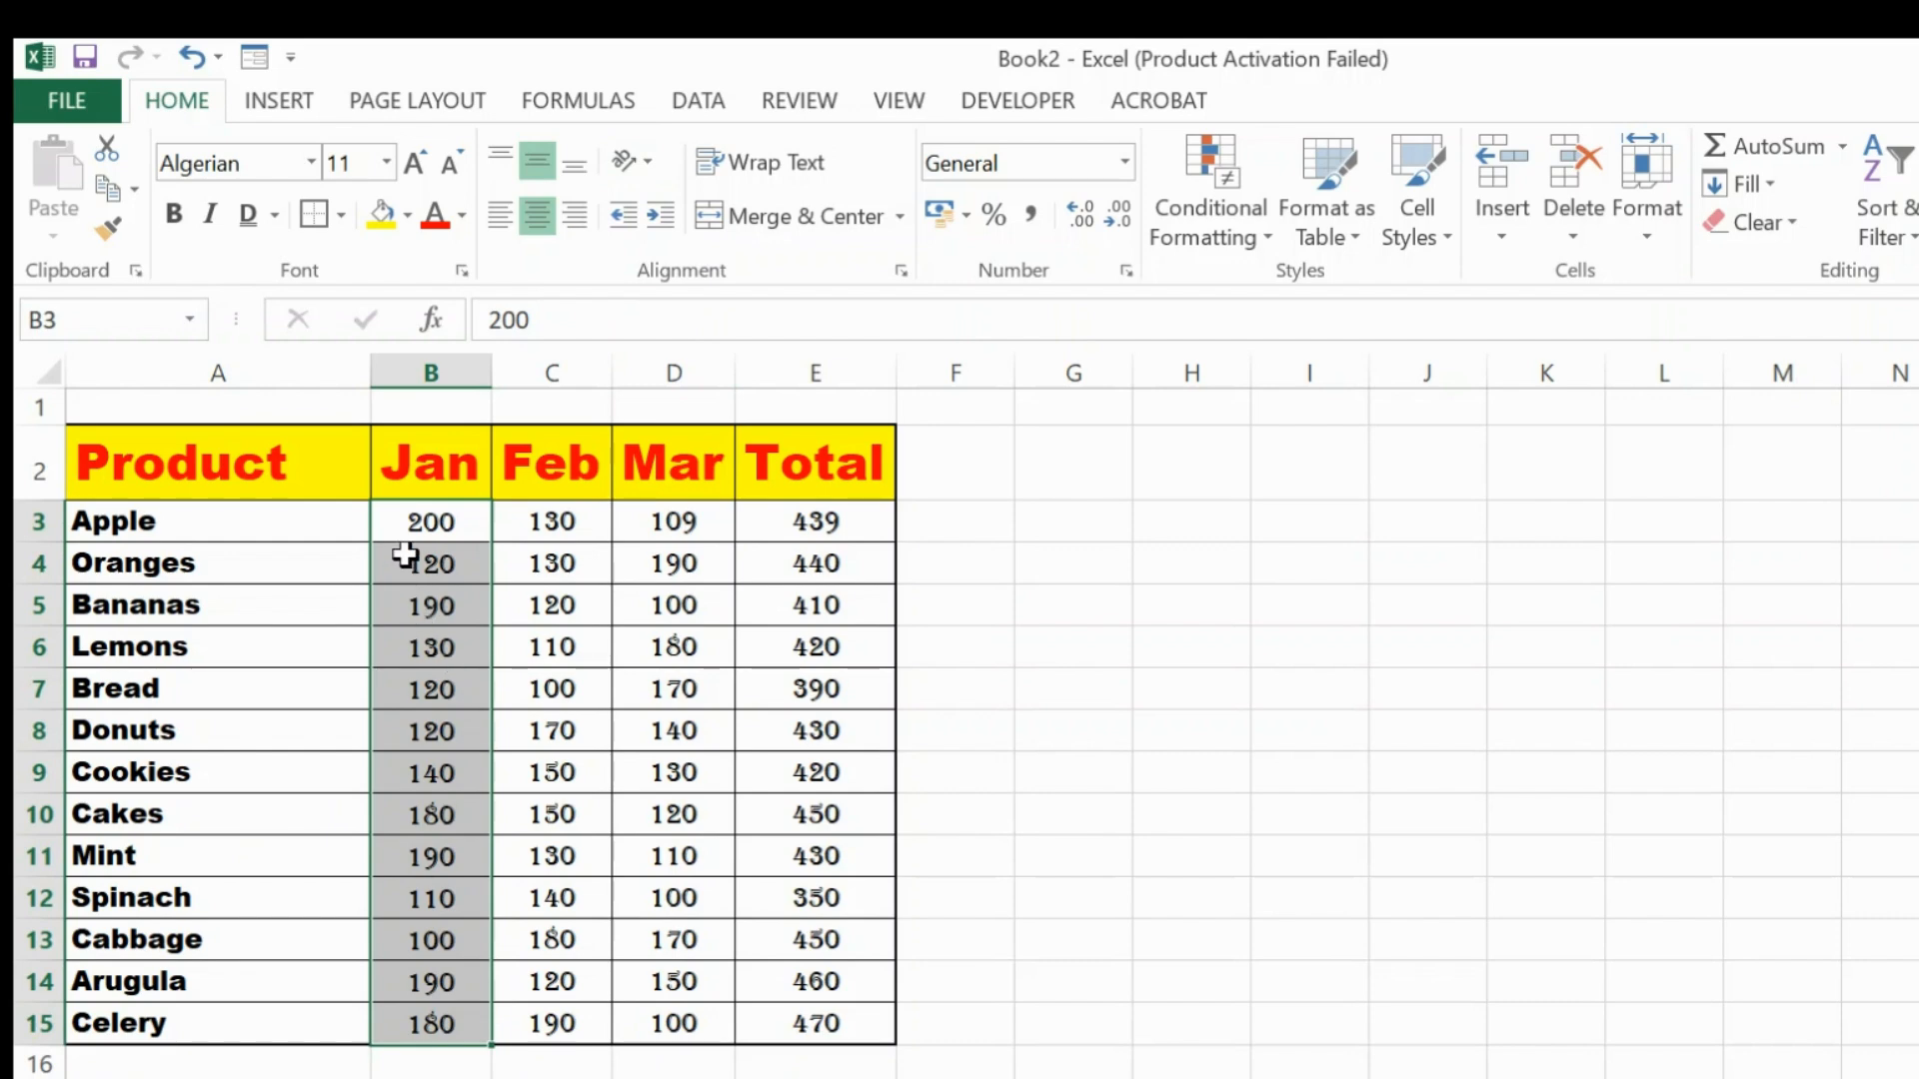
# - Try merging and centering the header cells A2:E2, and undo the merge
pyautogui.moveTo(347, 486); pyautogui.dragTo(760, 470)
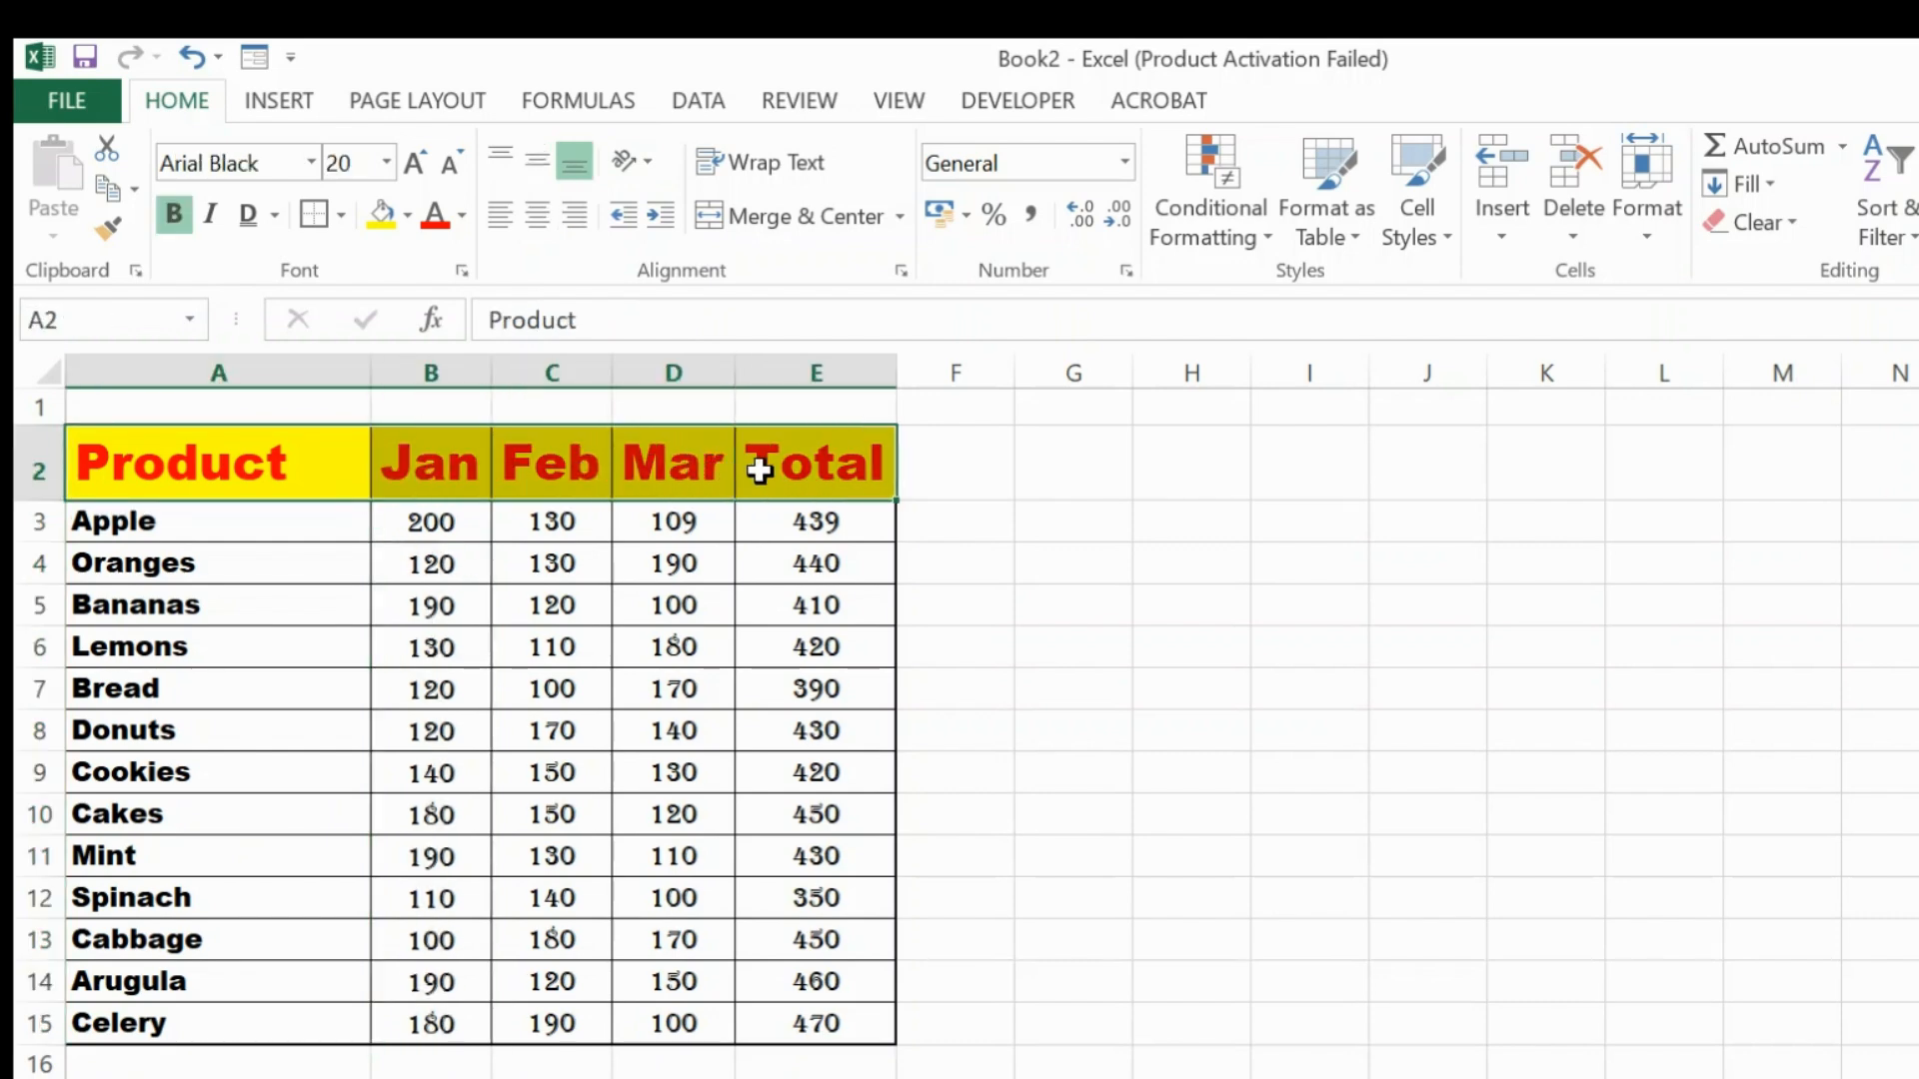
pyautogui.click(871, 220)
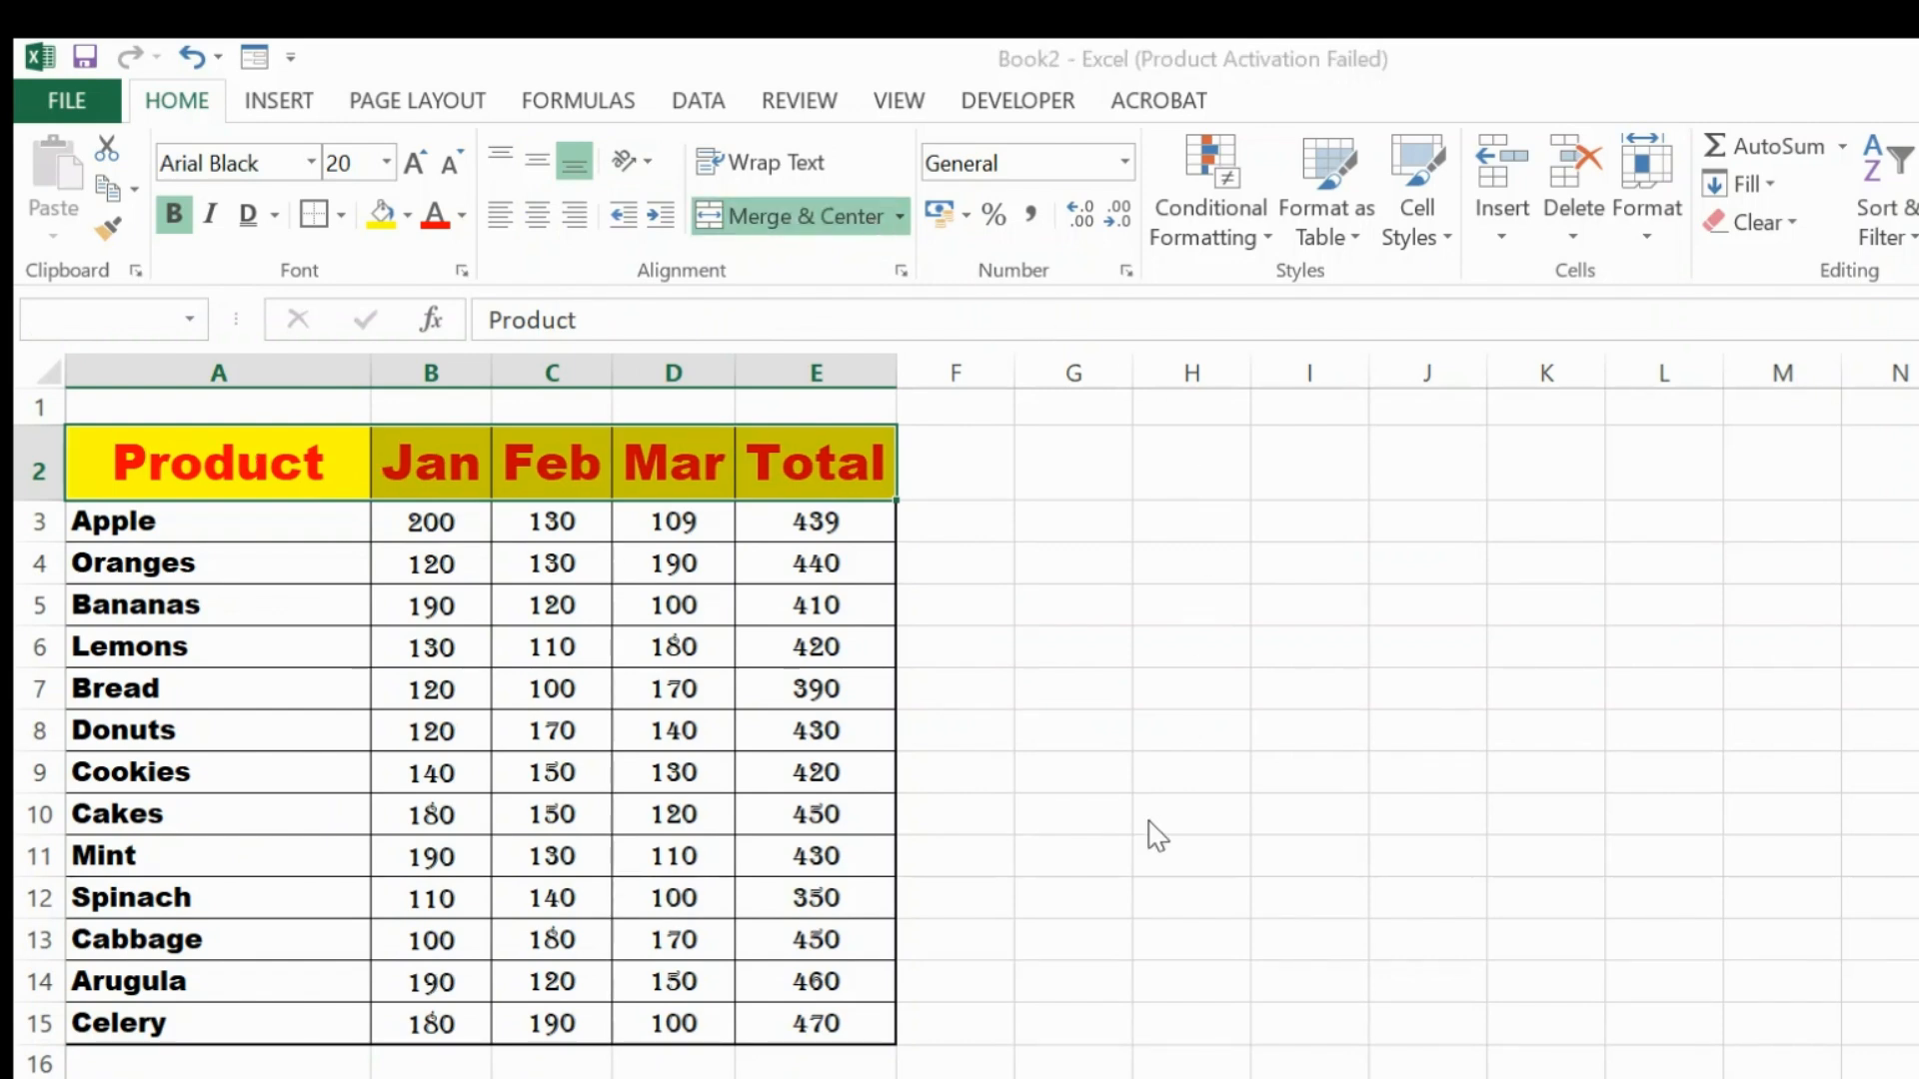
pyautogui.press('Return')
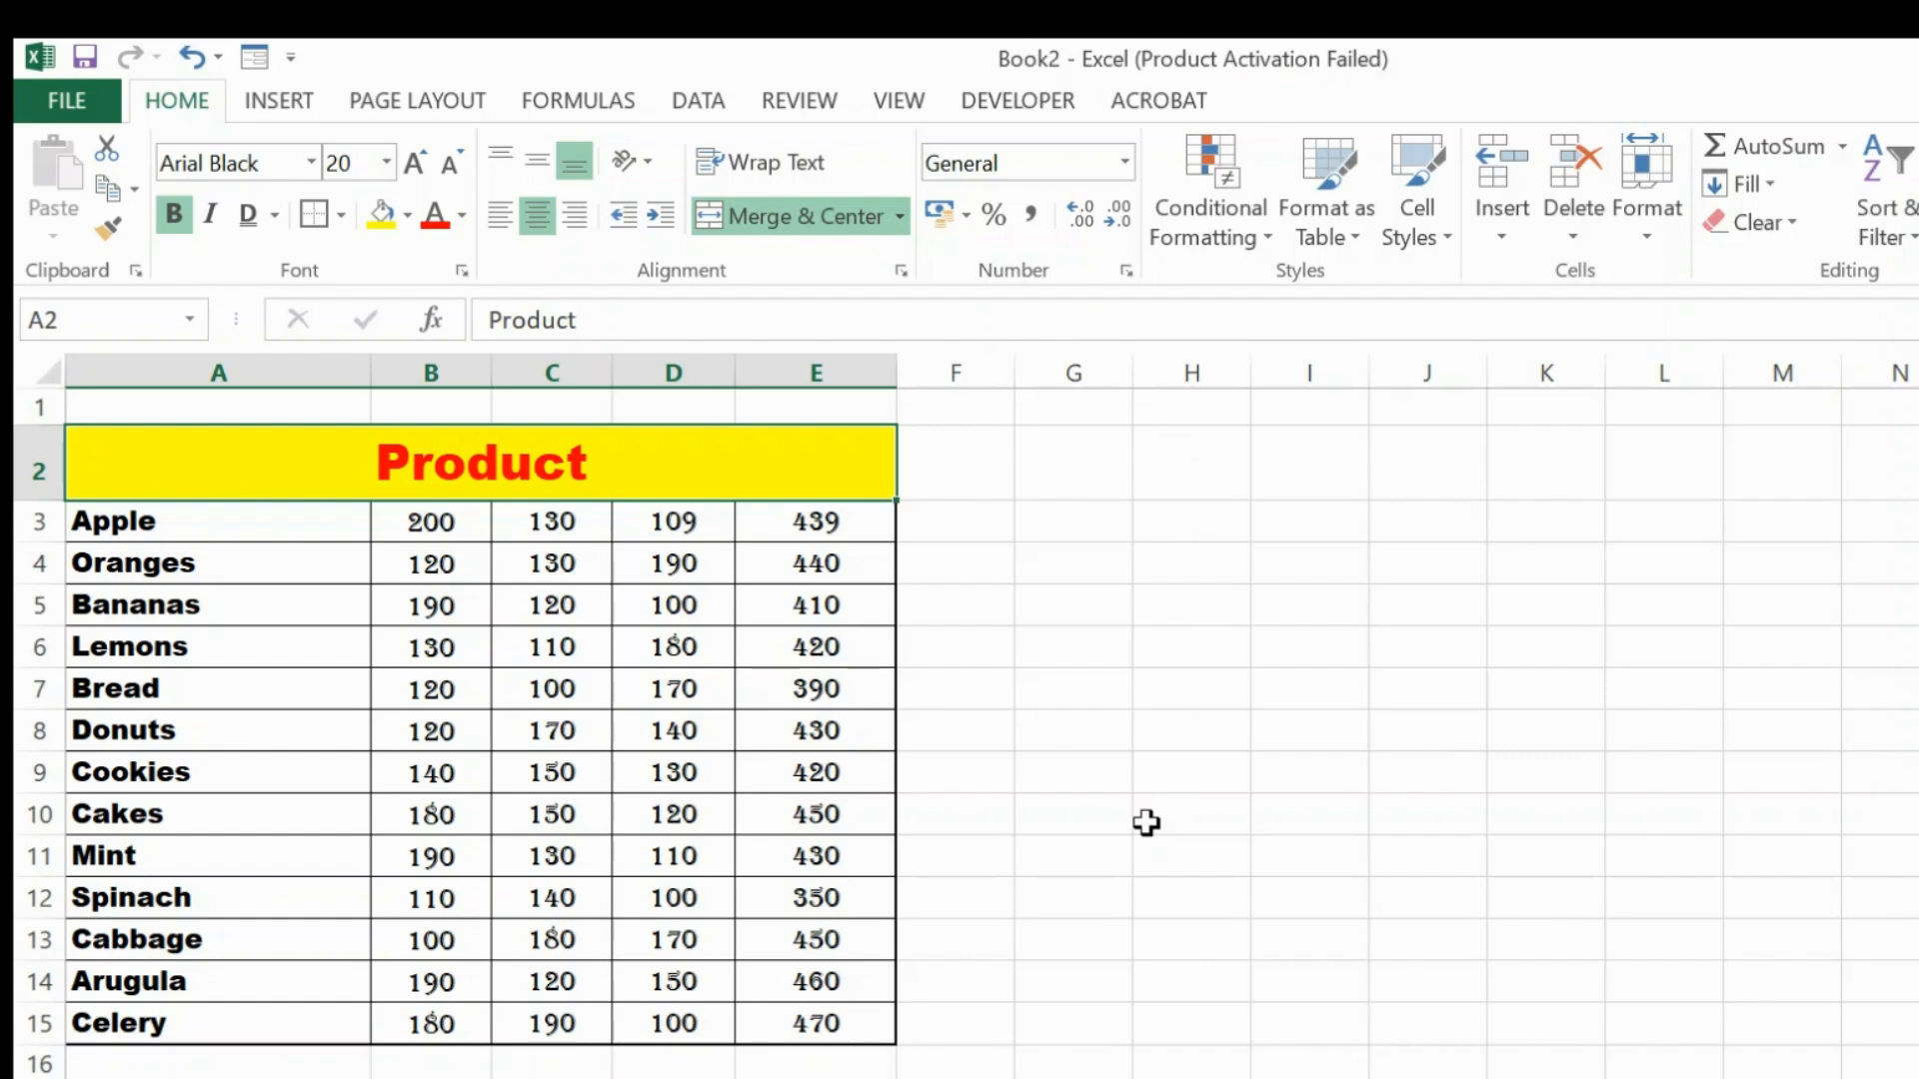
pyautogui.hotkey('ctrl', 'z')
pyautogui.click(1147, 822)
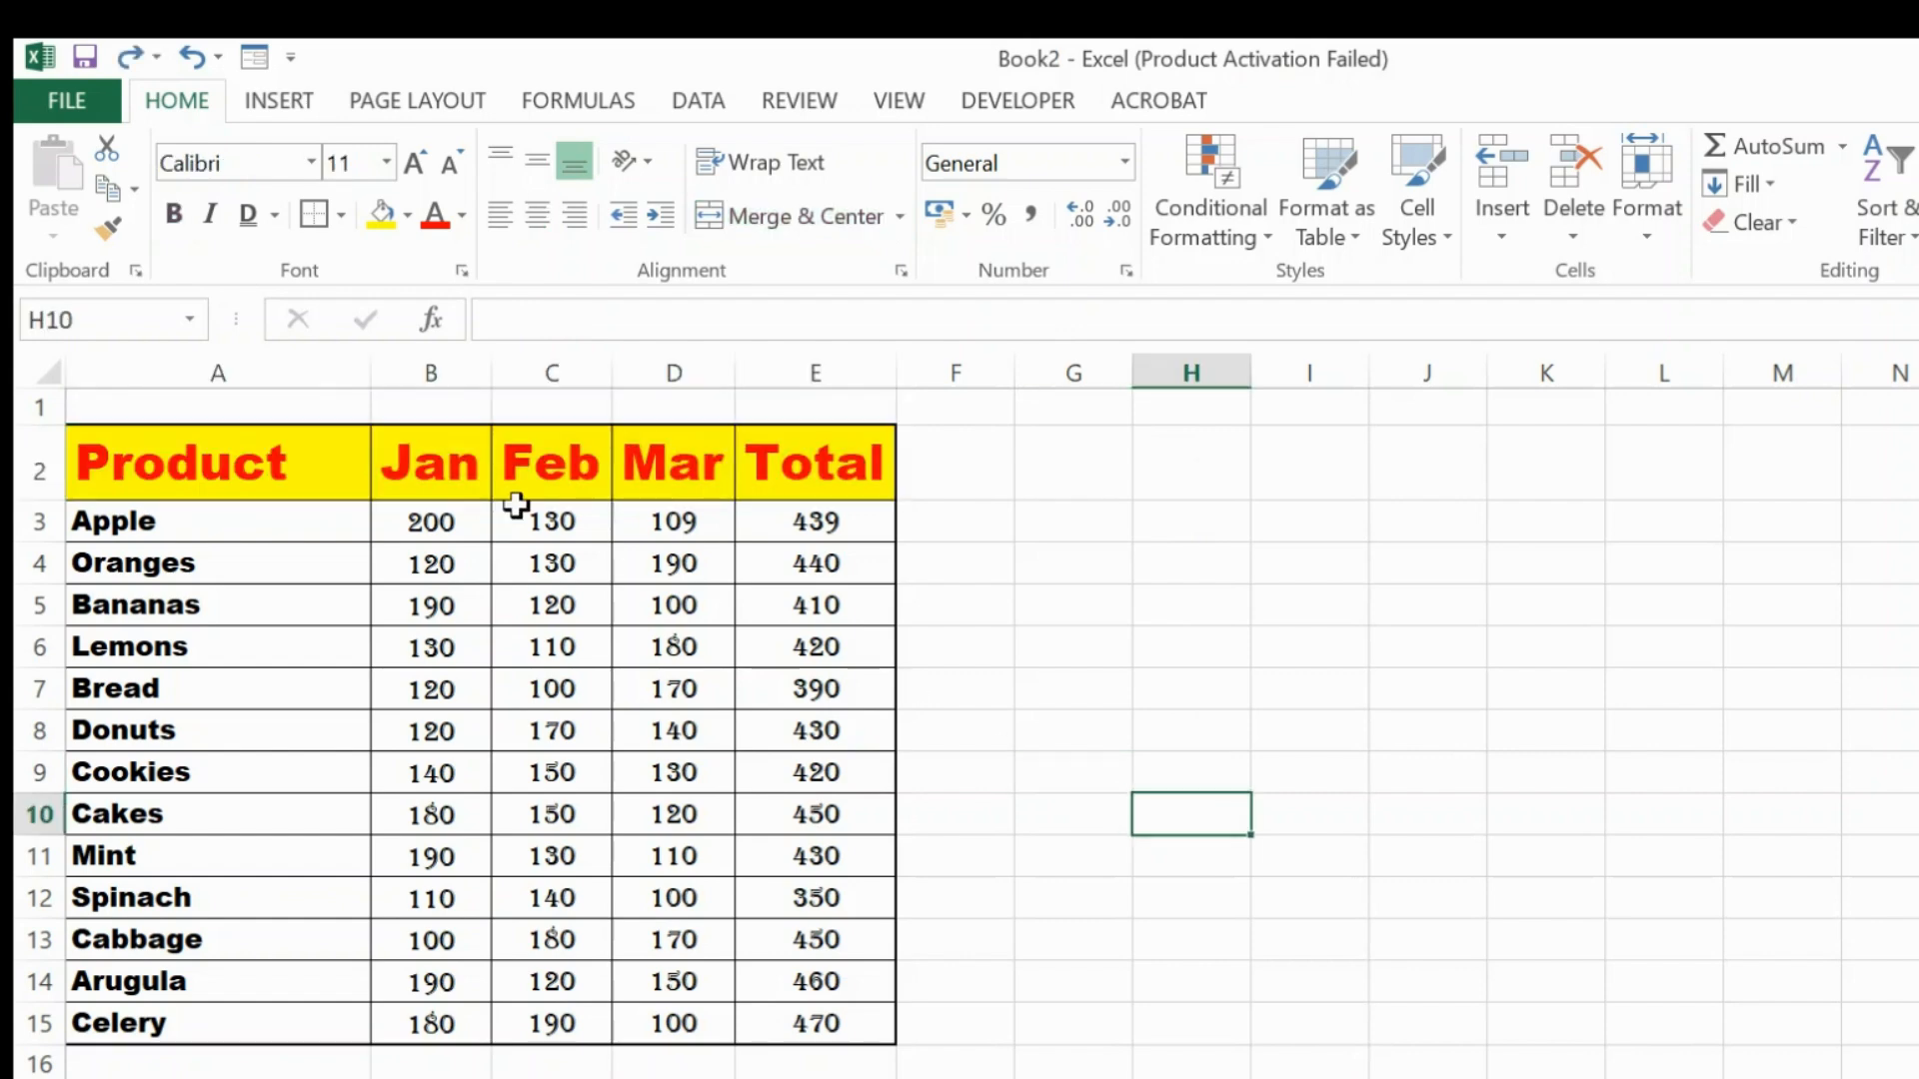
# - Narrow column A, try wrapping the Product header in A2, and undo the wrapping
pyautogui.click(336, 461)
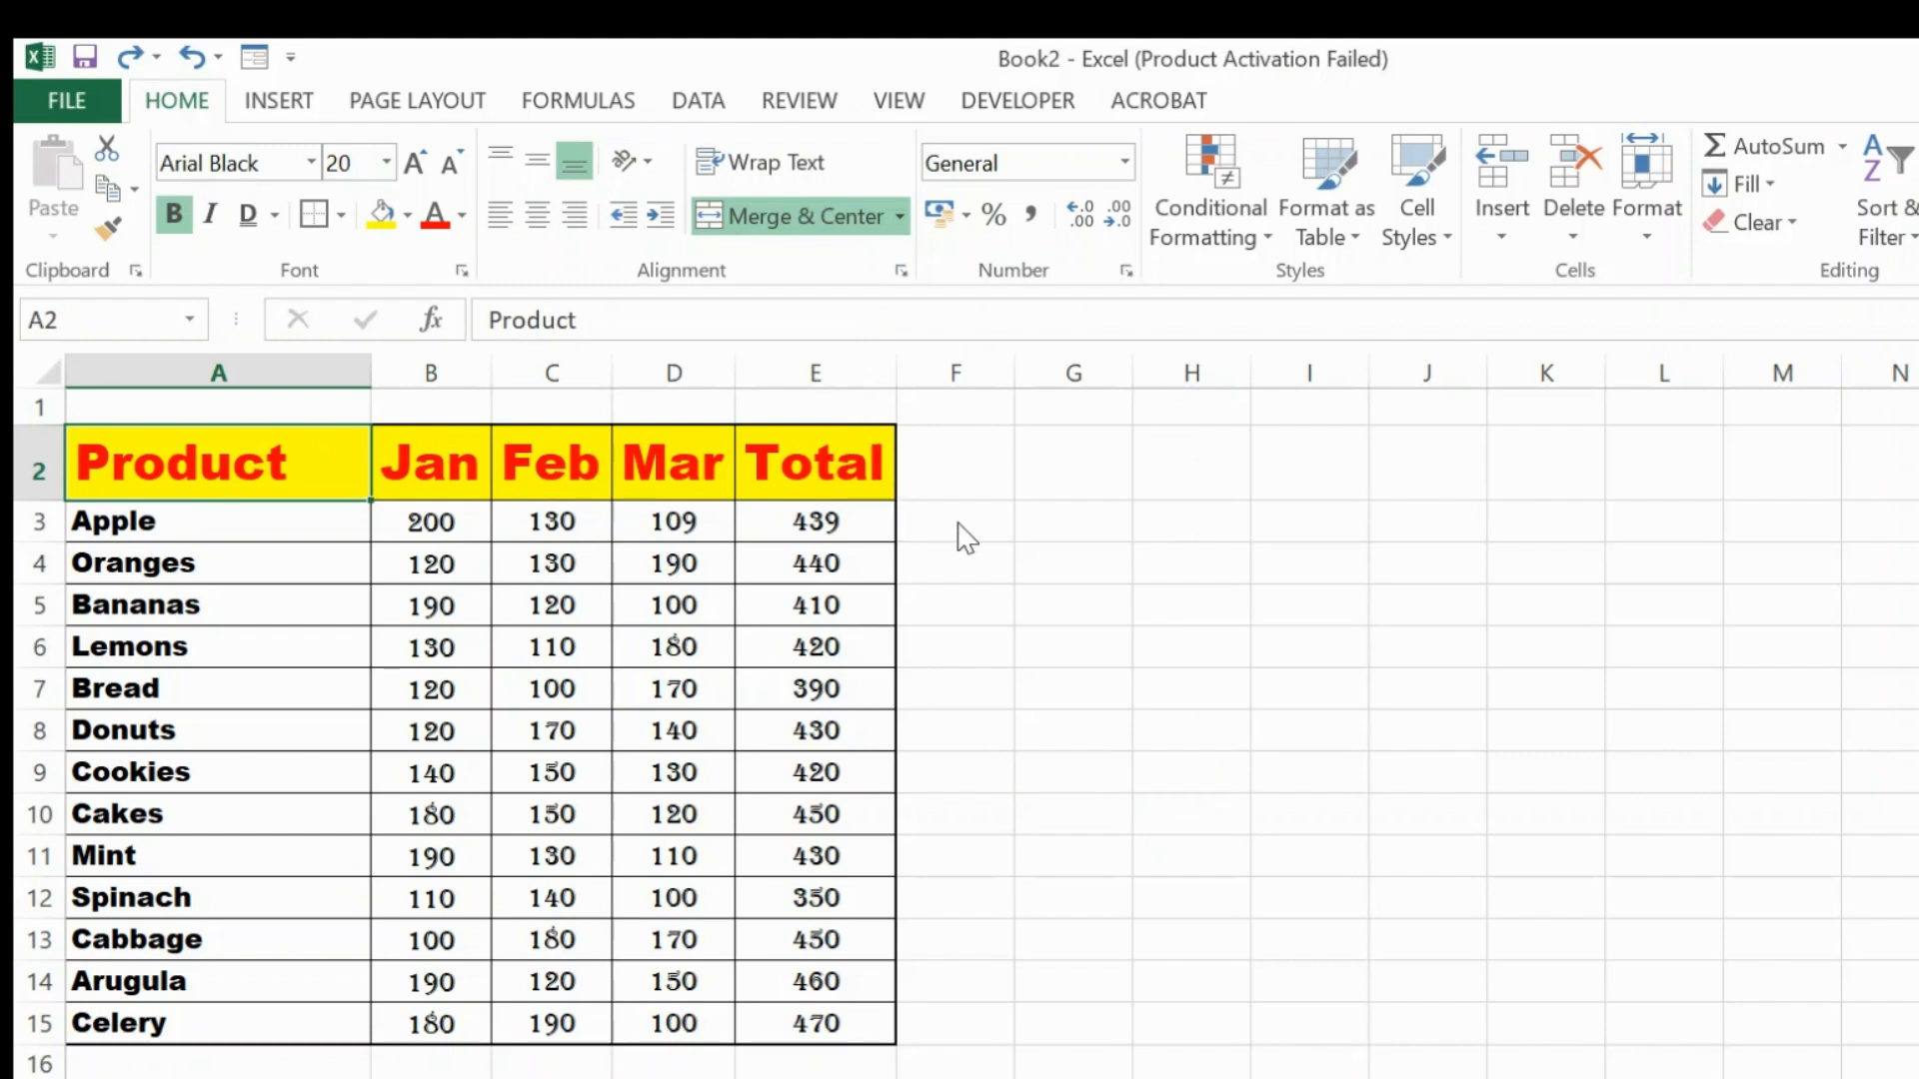
pyautogui.click(872, 308)
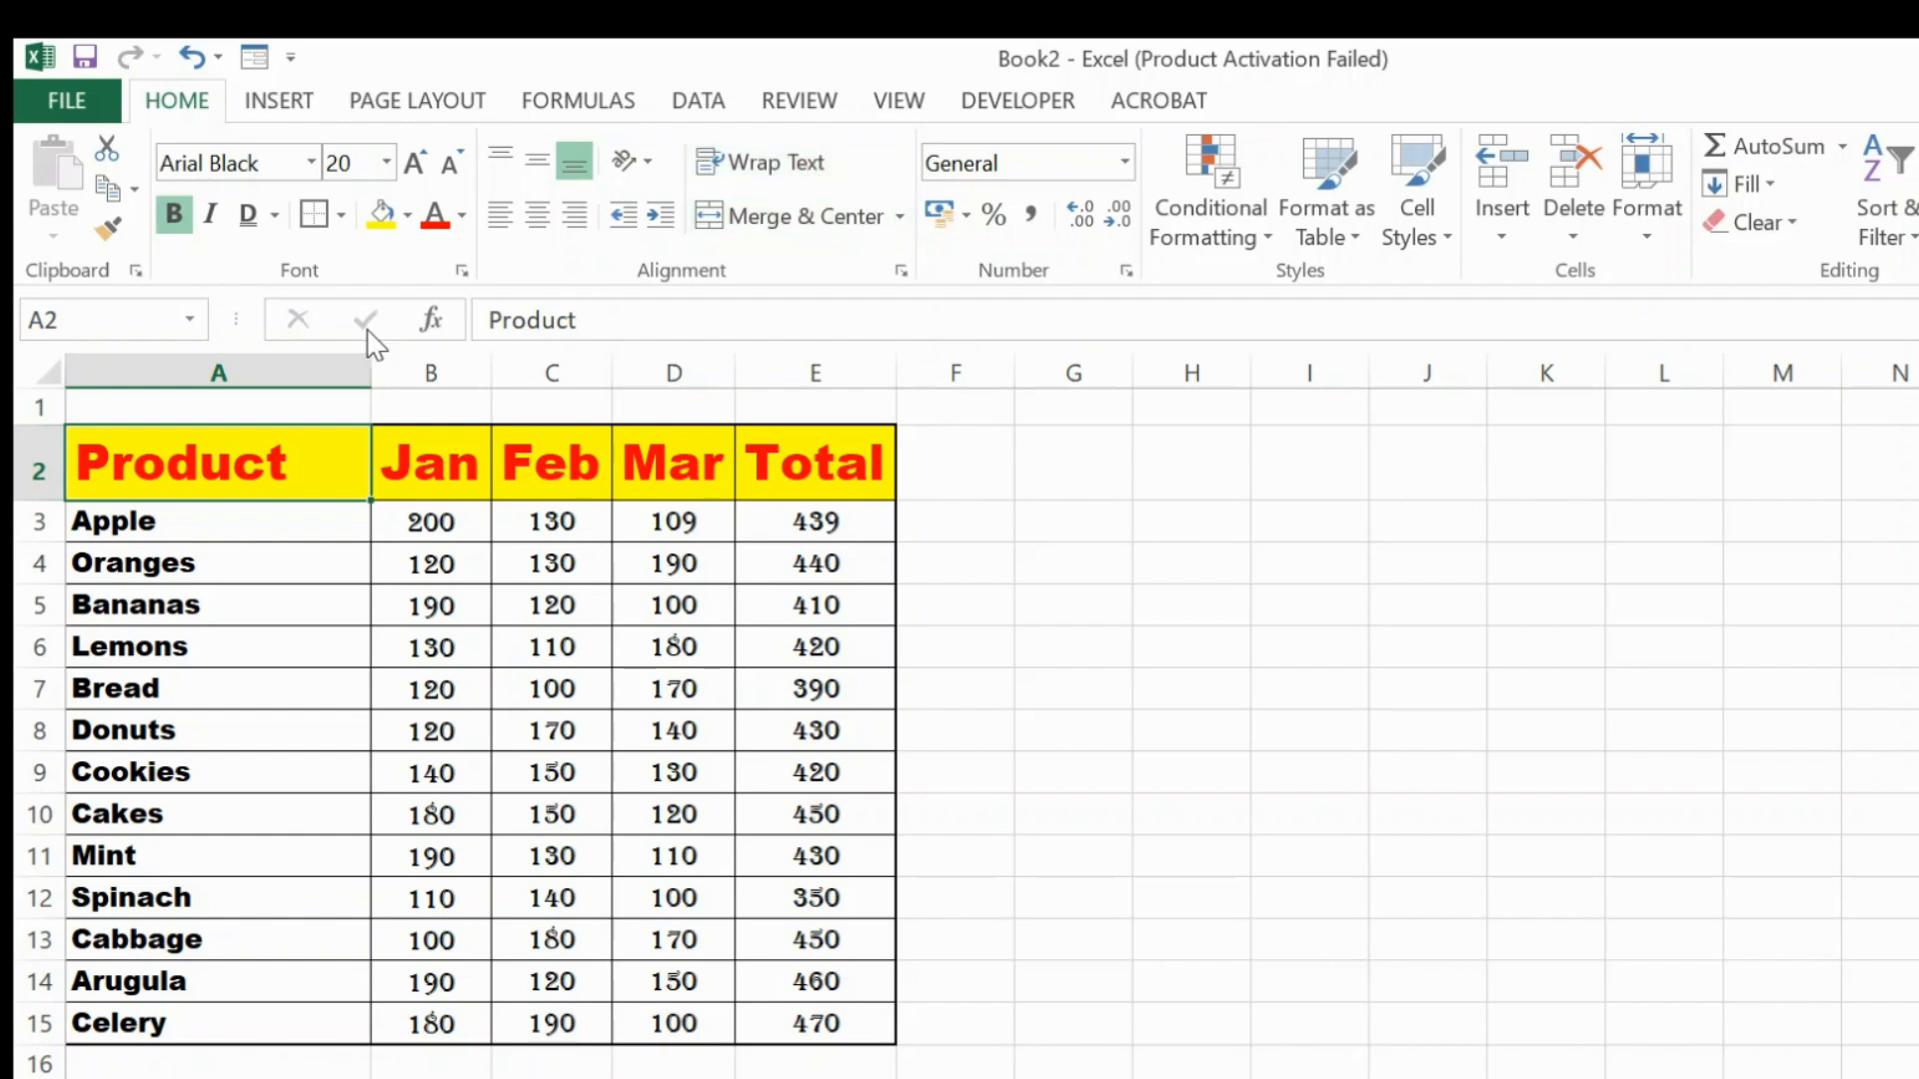
pyautogui.moveTo(371, 372); pyautogui.dragTo(222, 372)
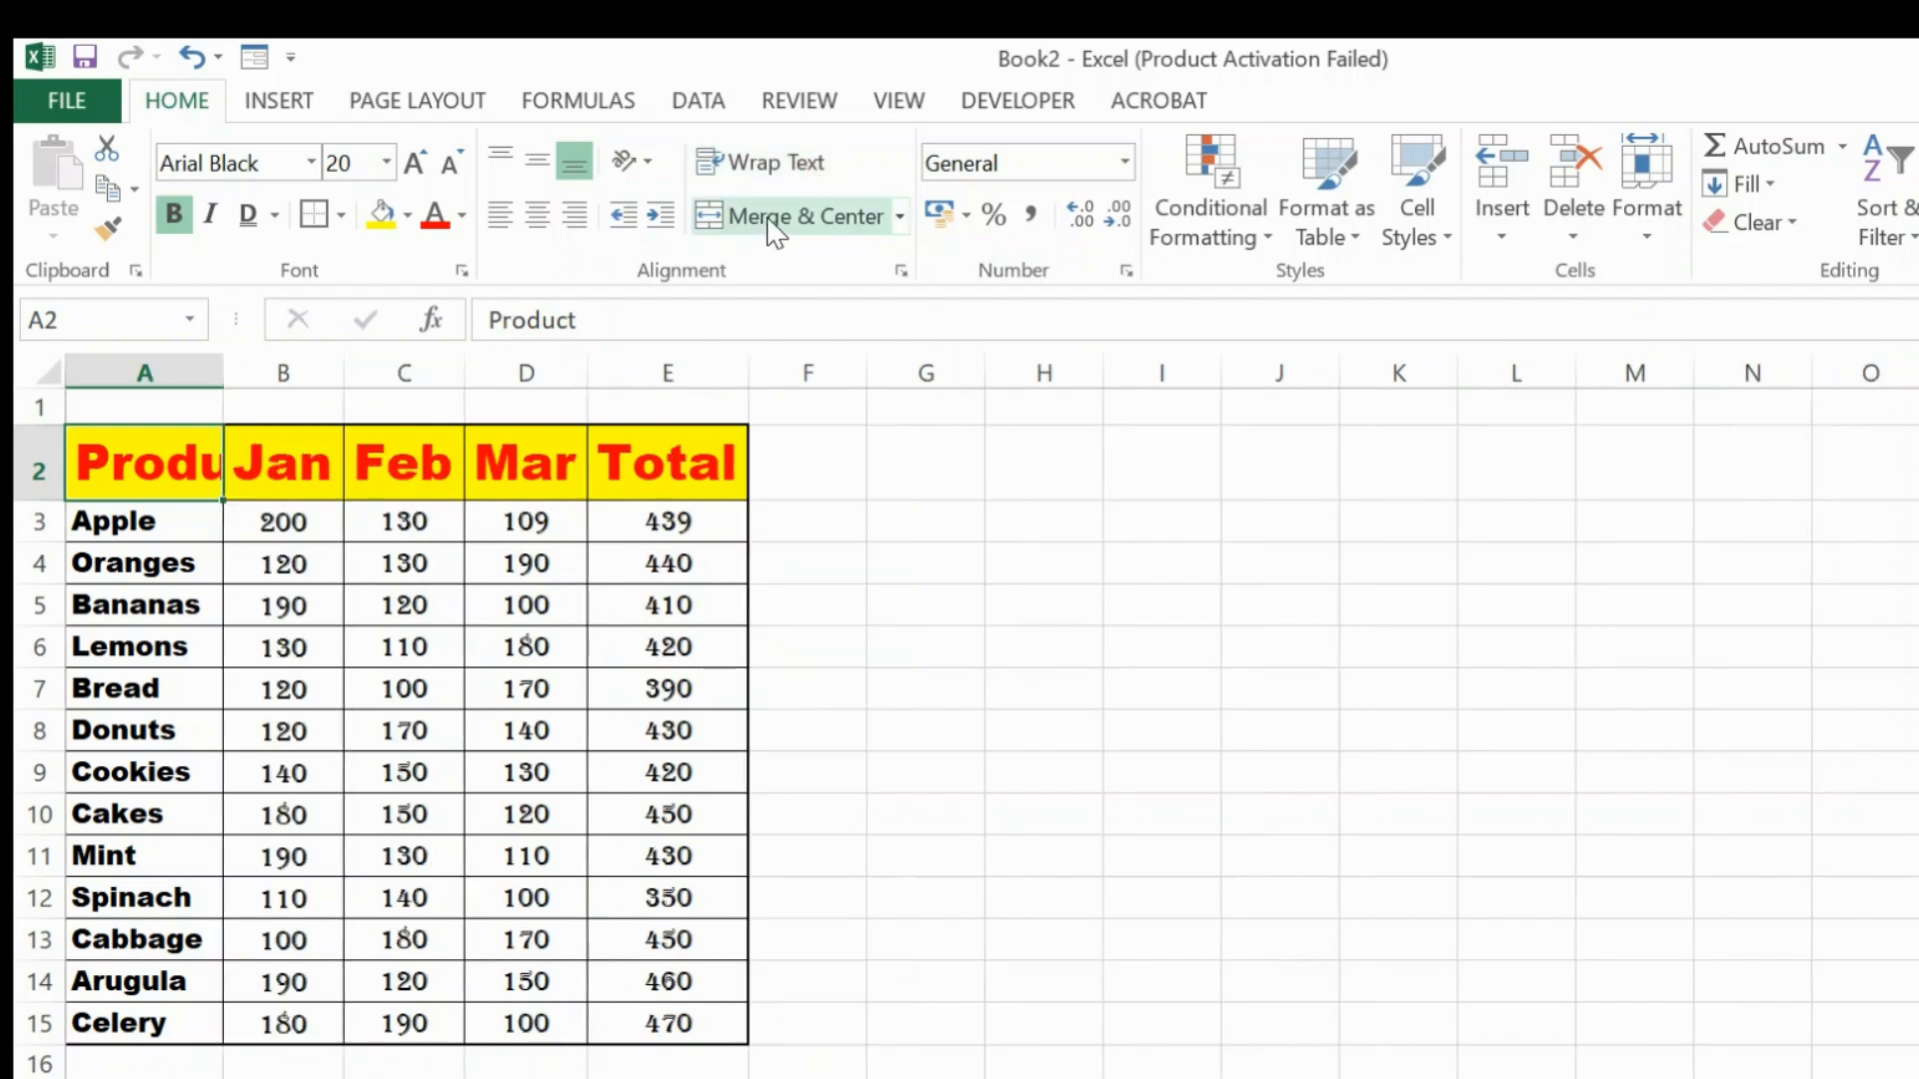
pyautogui.click(815, 170)
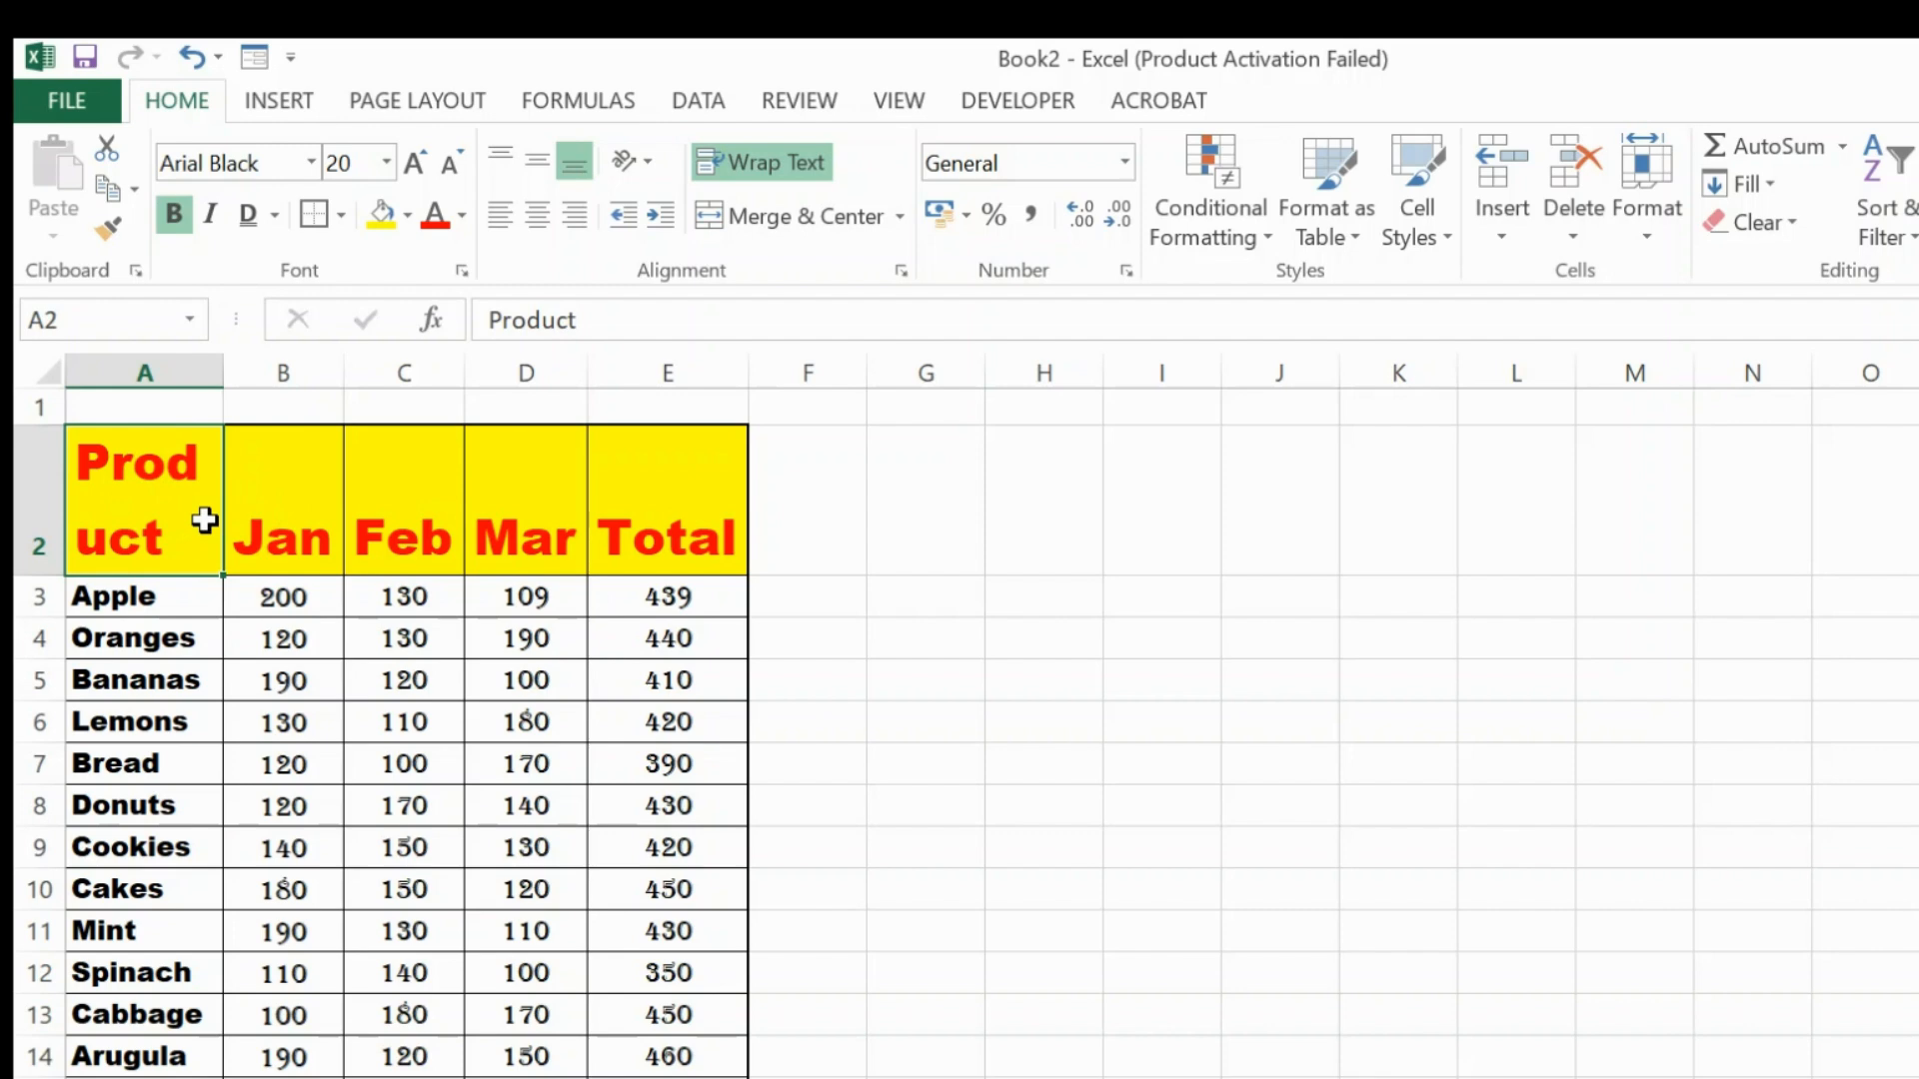
pyautogui.hotkey('ctrl', 'z')
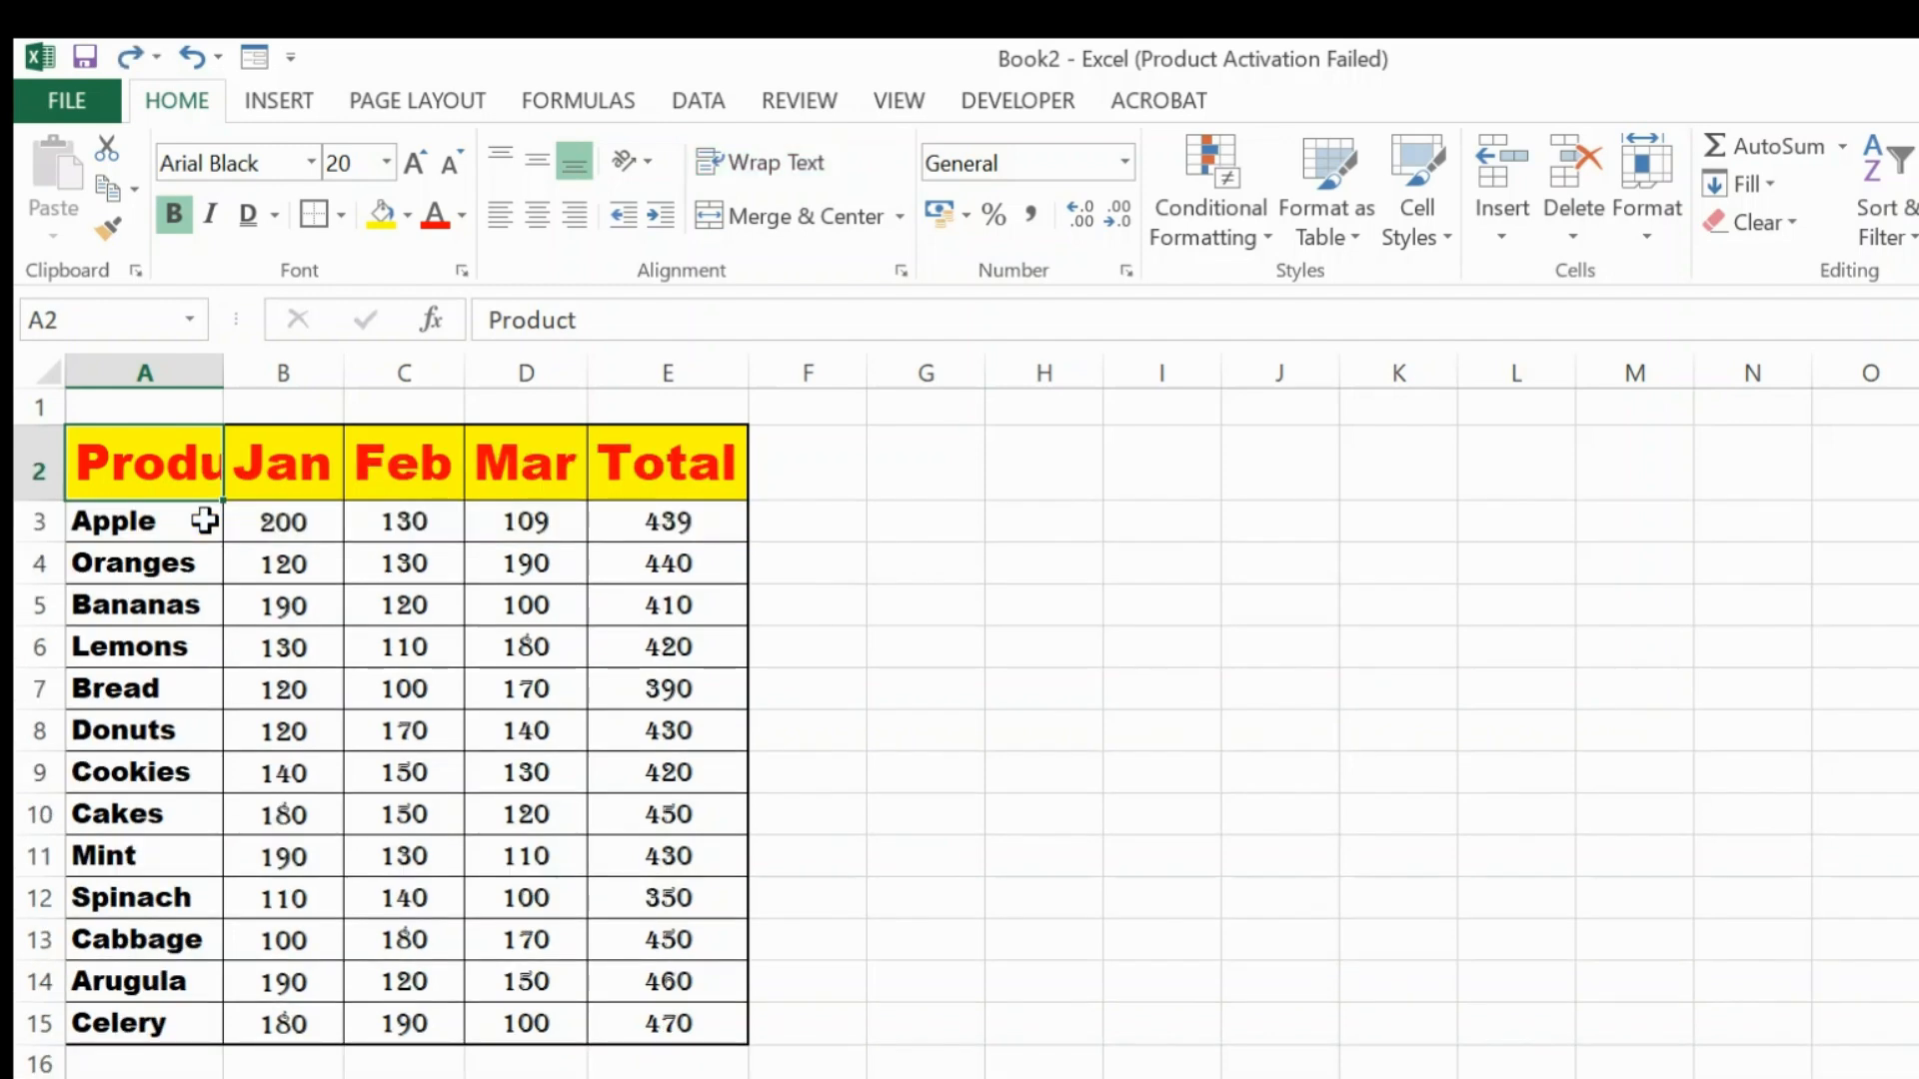
# - Autofit the width of column A to its contents and look at the alignment settings for cell A2
pyautogui.doubleClick(223, 383)
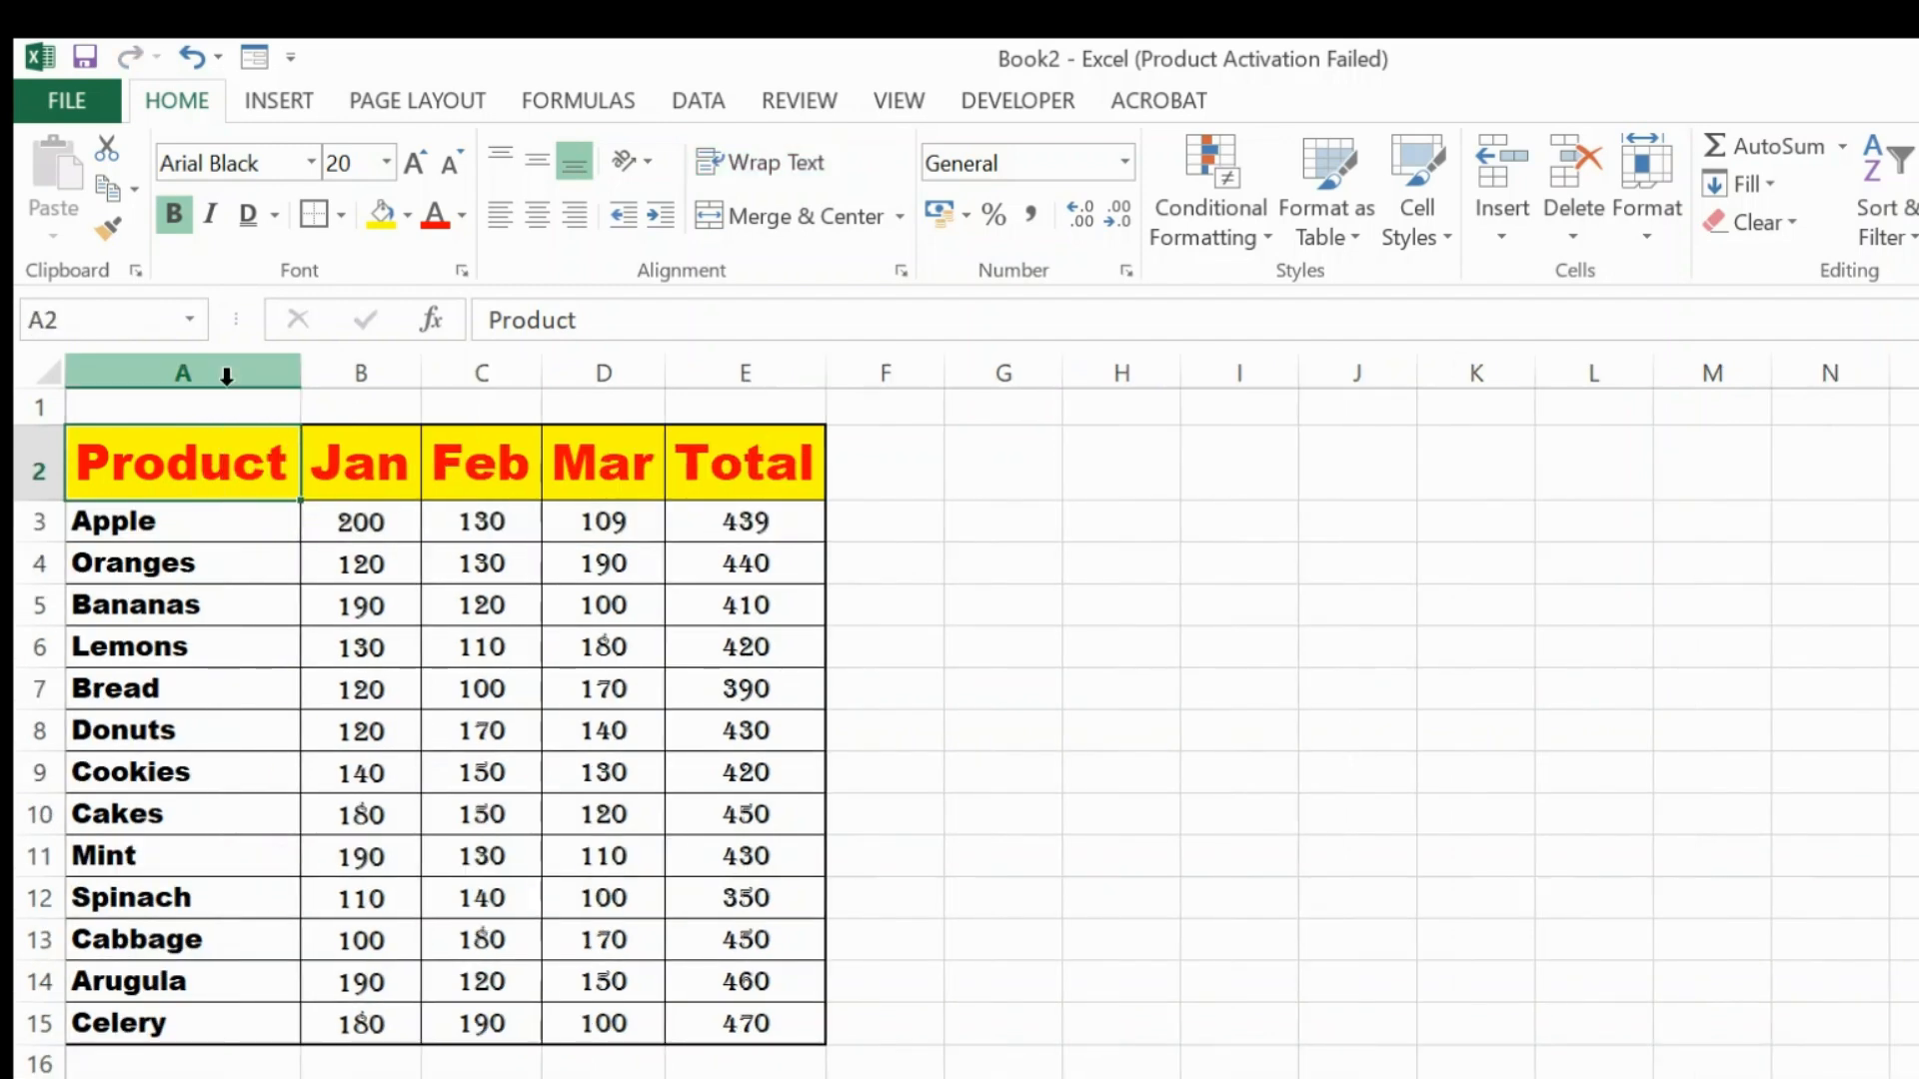
pyautogui.click(903, 269)
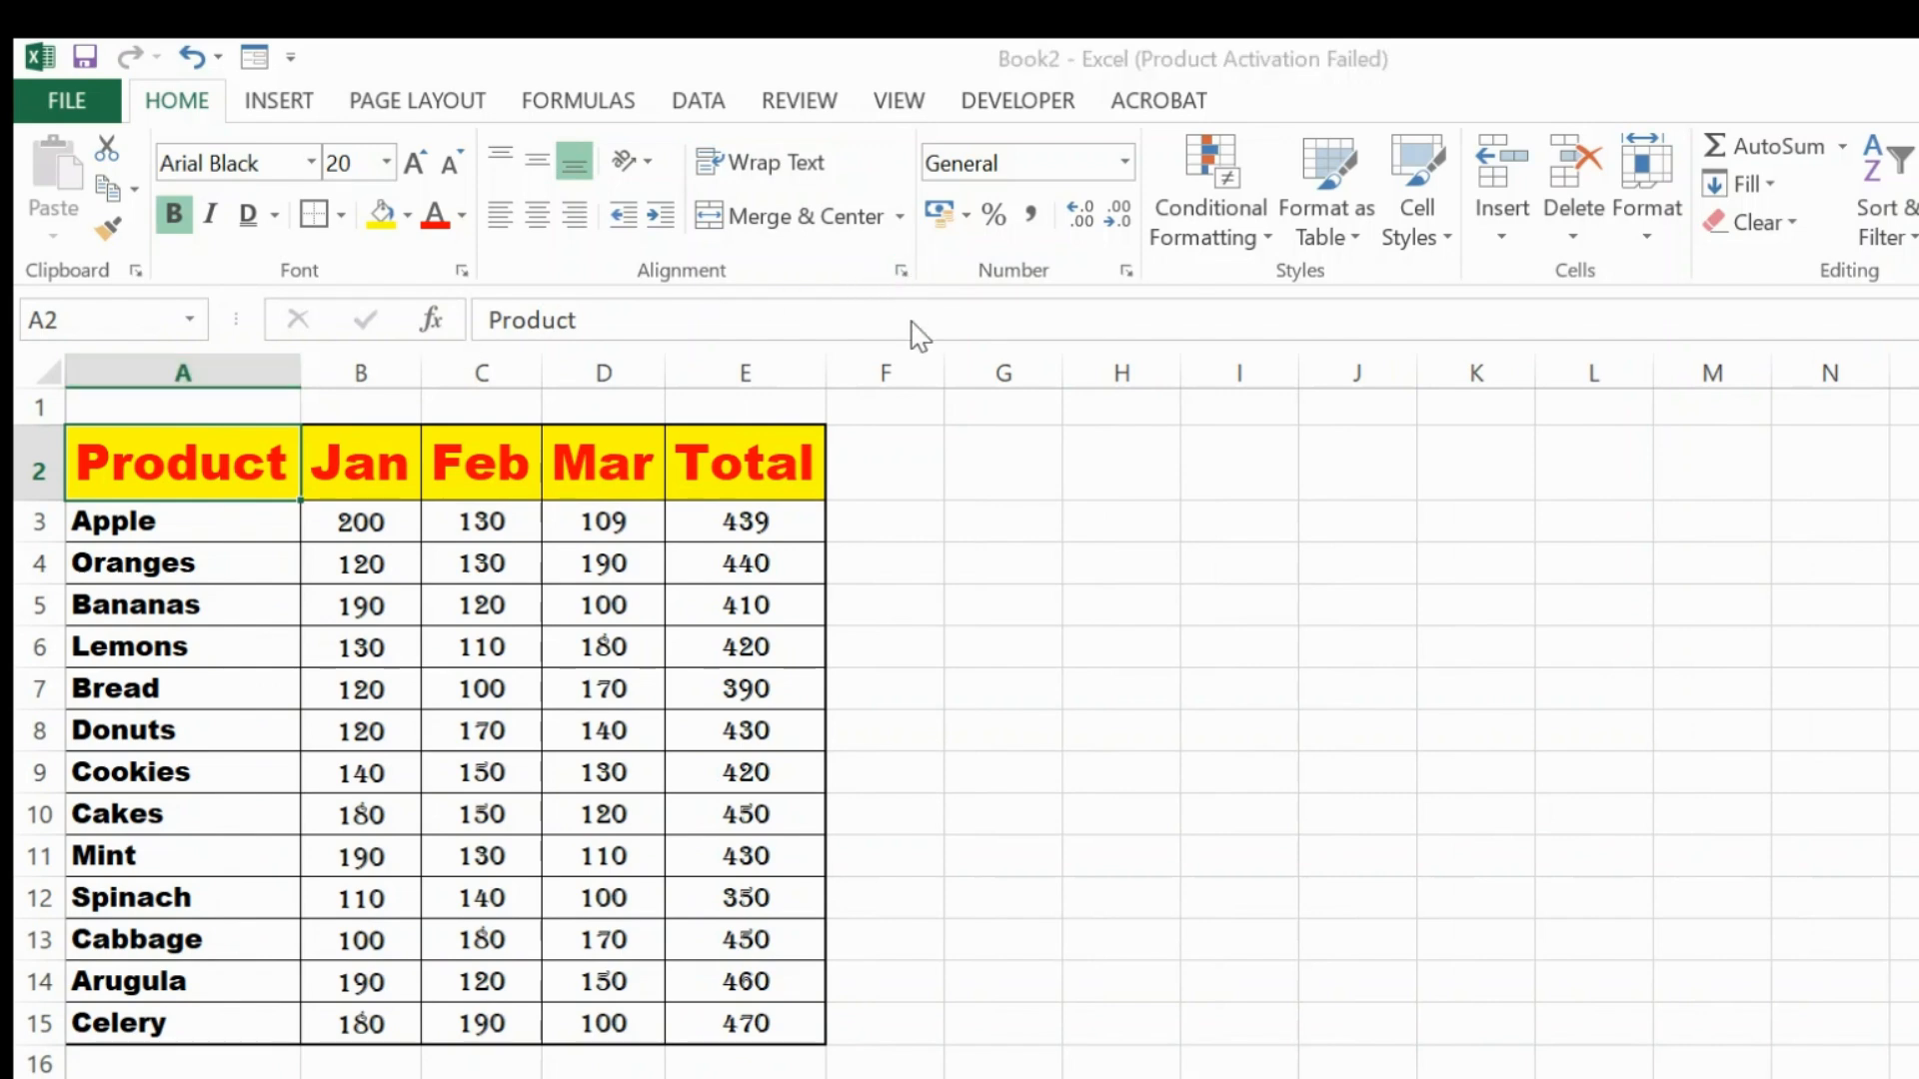
pyautogui.click(1586, 355)
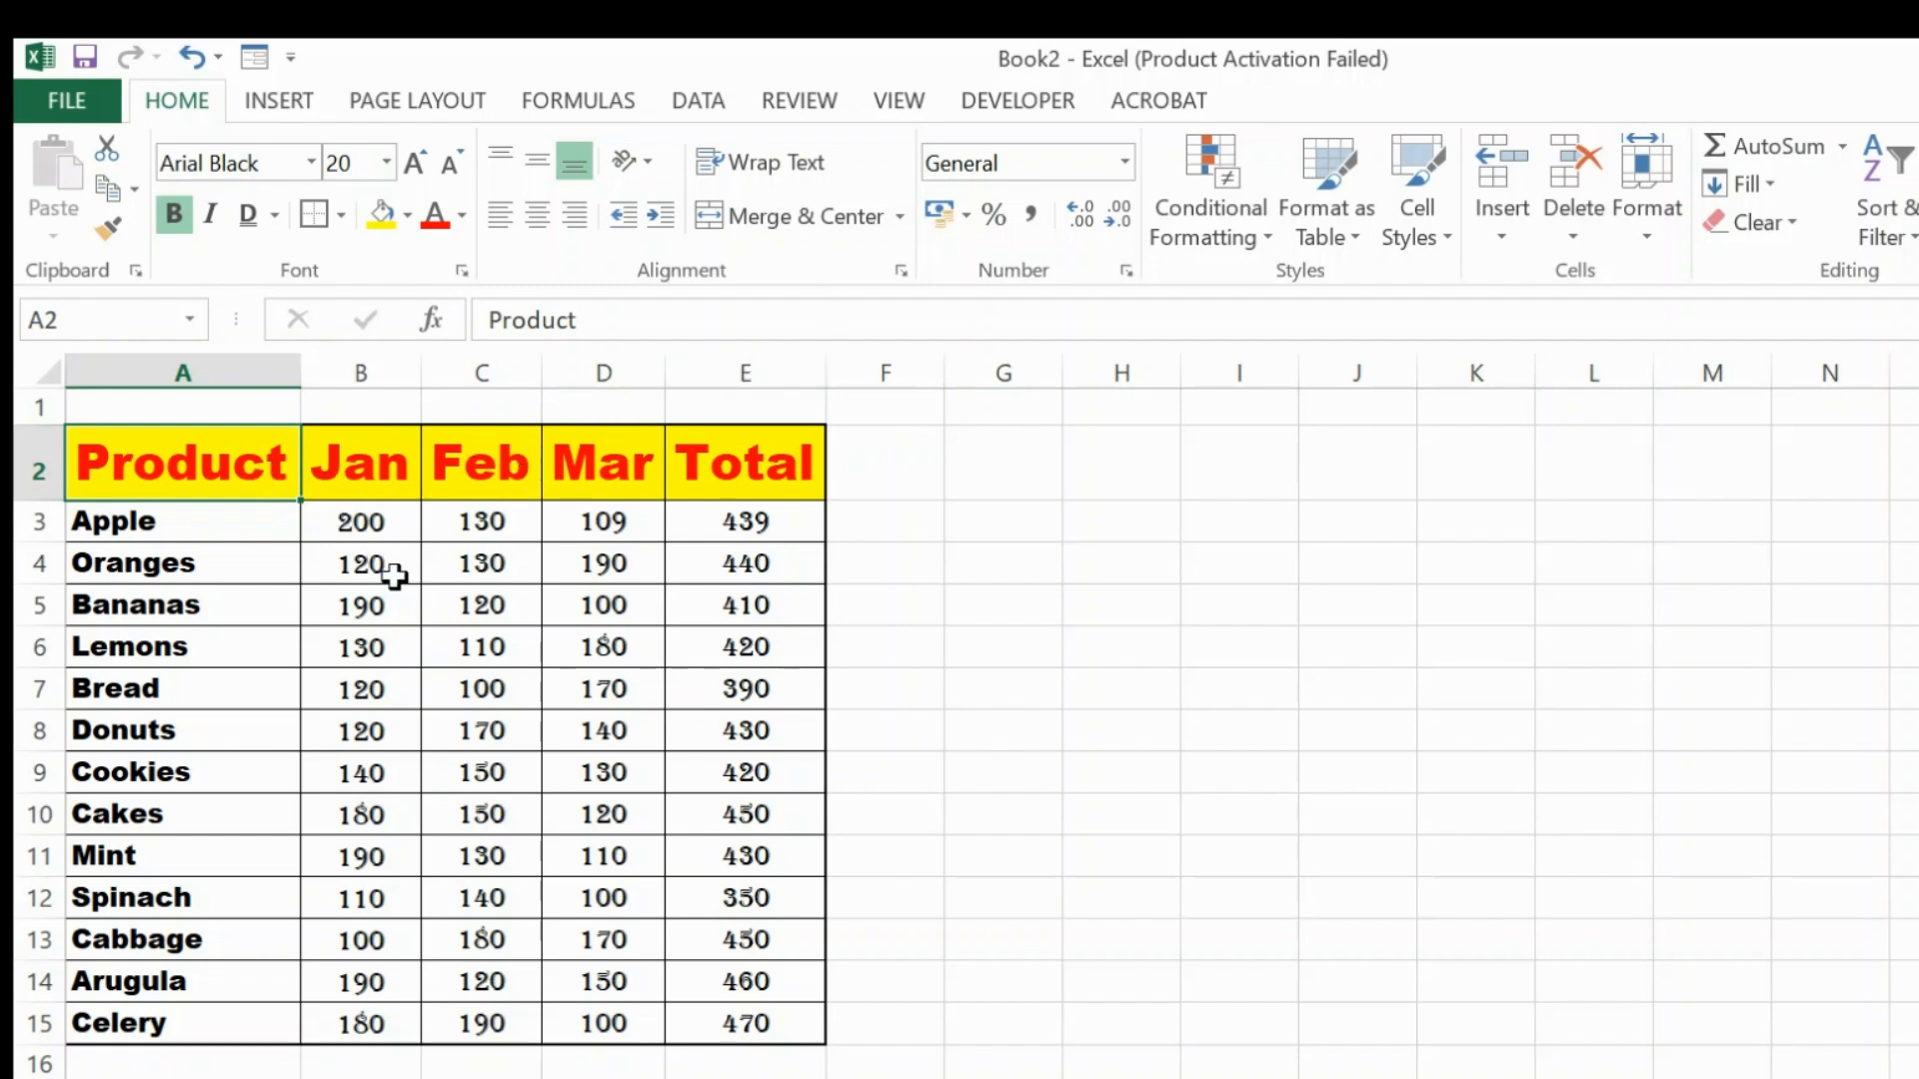
# - Show the Jan values in B3:B15 with three decimal places, and reduce them back to no decimals
pyautogui.moveTo(373, 522); pyautogui.dragTo(386, 1011)
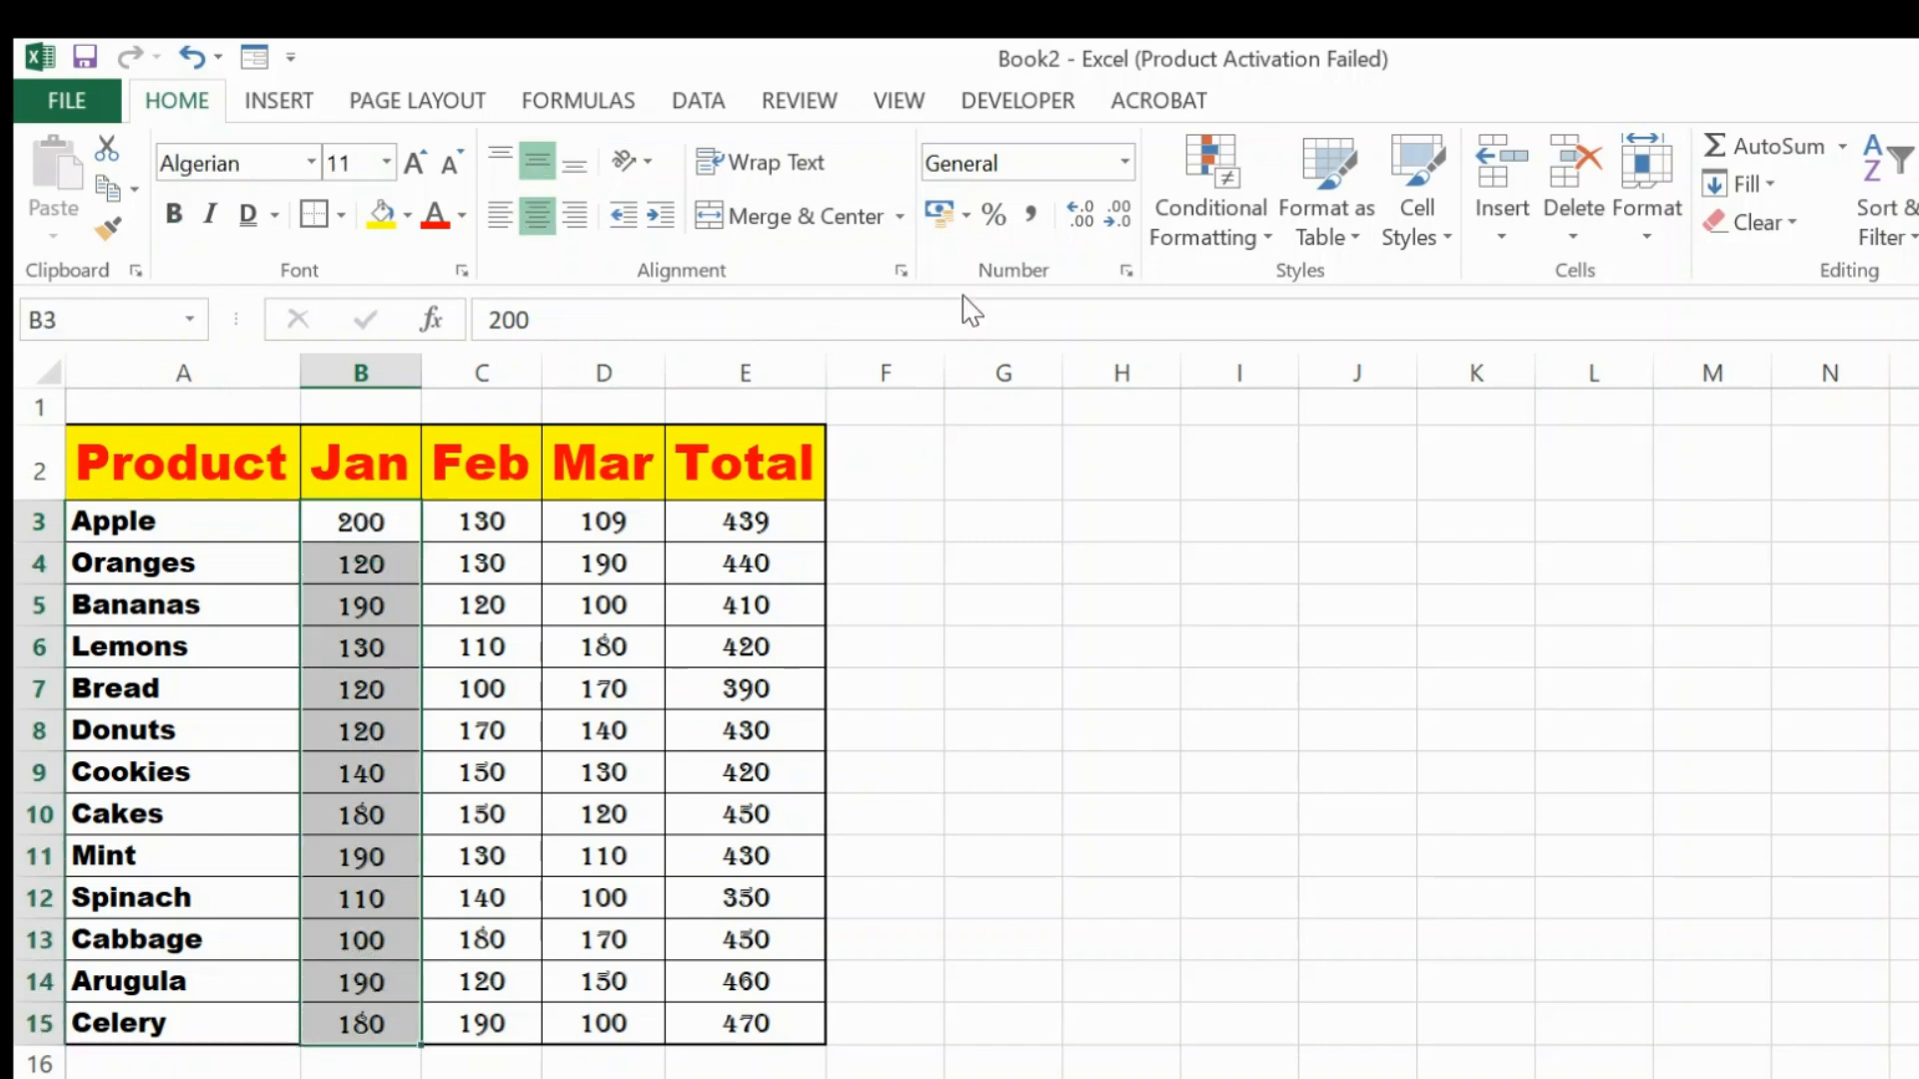
pyautogui.click(1095, 229)
pyautogui.click(1094, 230)
pyautogui.click(1095, 229)
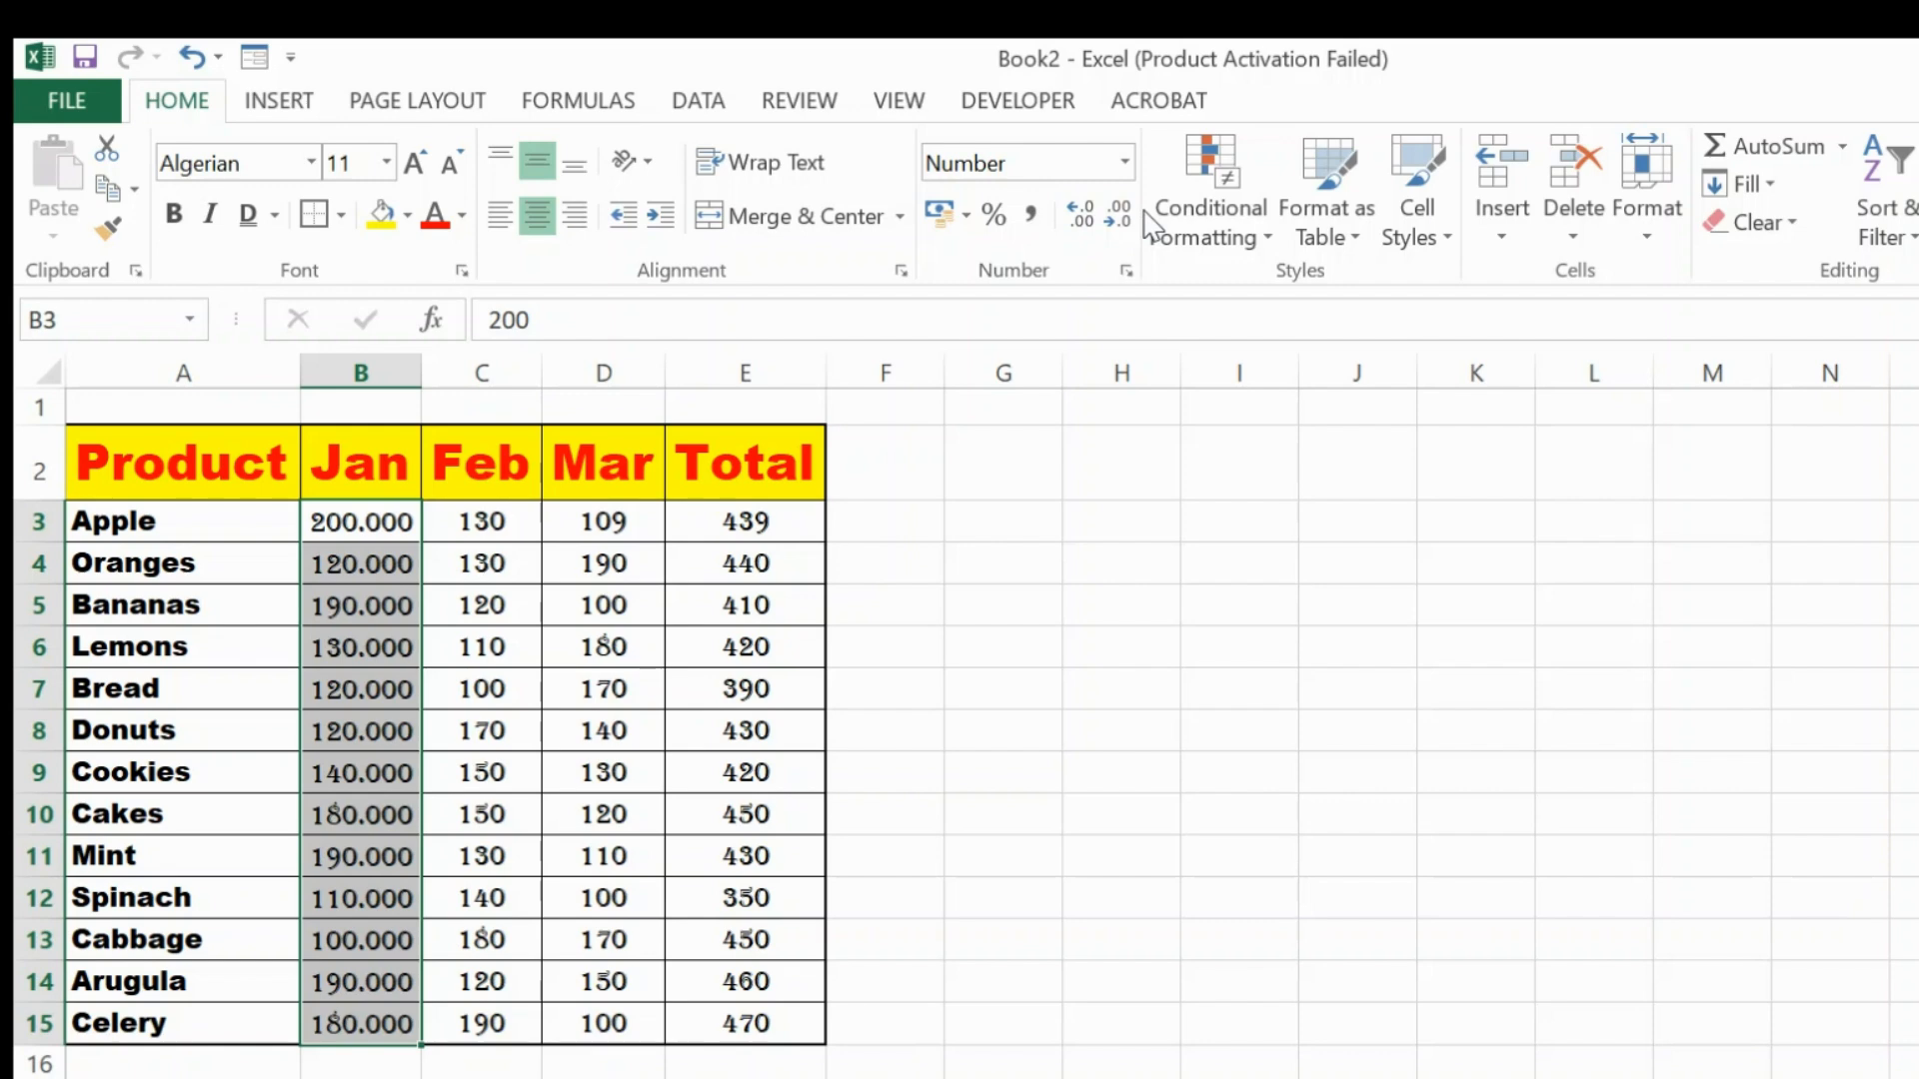
pyautogui.click(1121, 224)
pyautogui.click(1123, 224)
pyautogui.click(1122, 224)
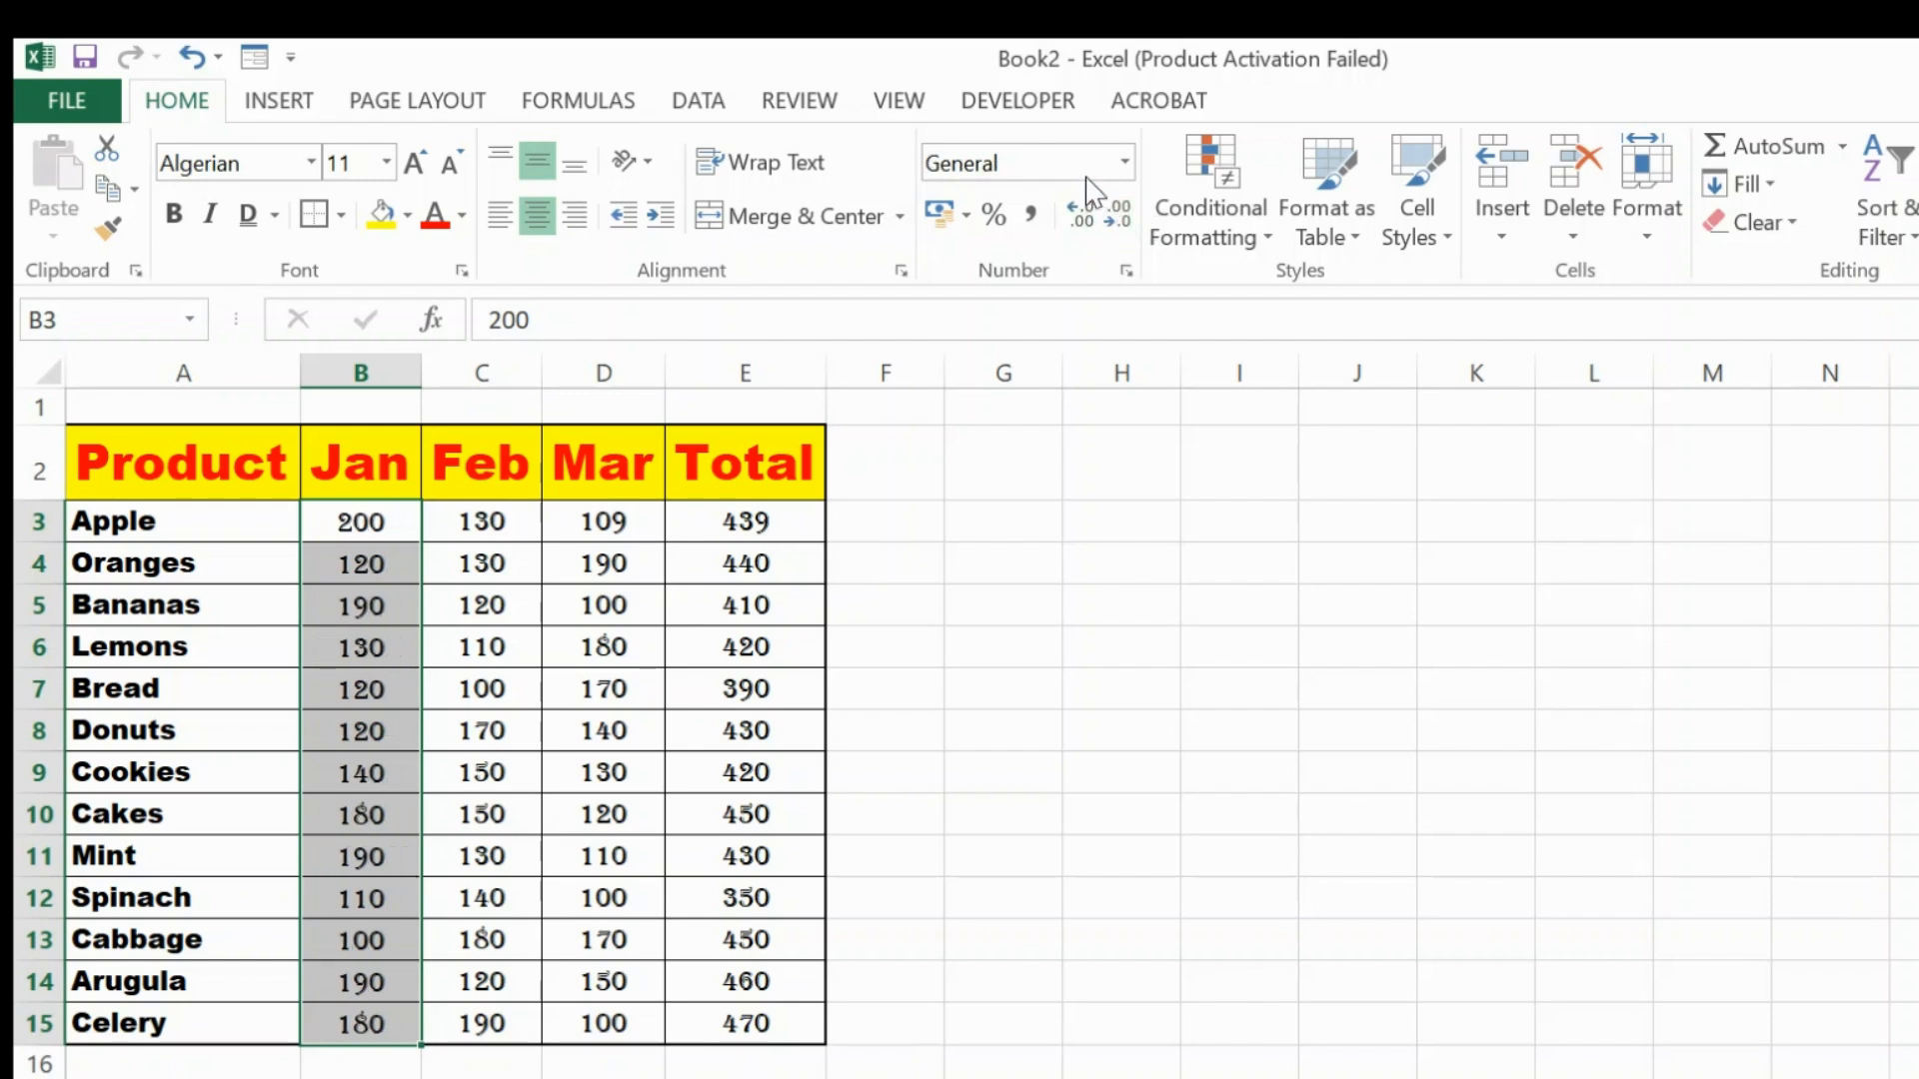
# - Look through the number format options for the Jan values in B3:B15
pyautogui.click(1126, 163)
pyautogui.click(836, 688)
pyautogui.click(1257, 1015)
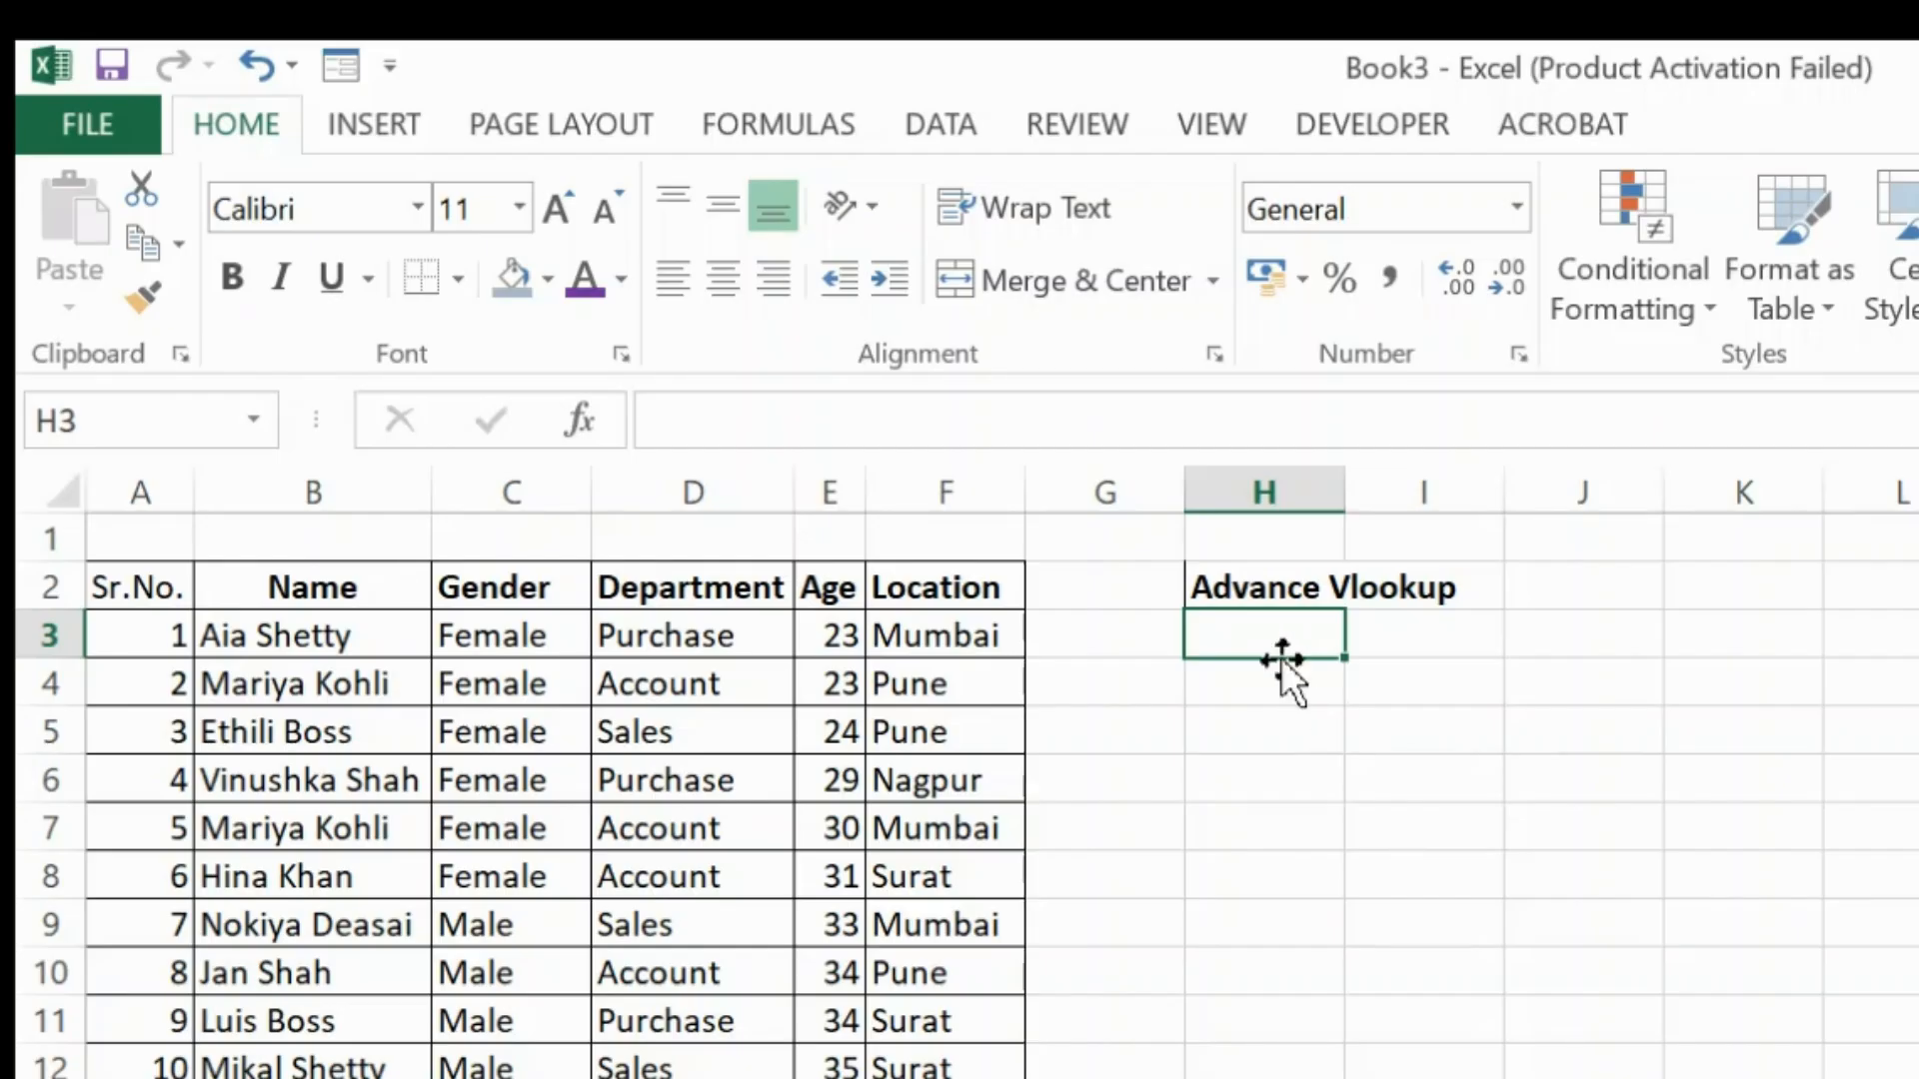
# - Start a VLOOKUP formula in cell H3 of workbook Book3, under Advance Vlookup, with B3 as the lookup value
pyautogui.write('=')
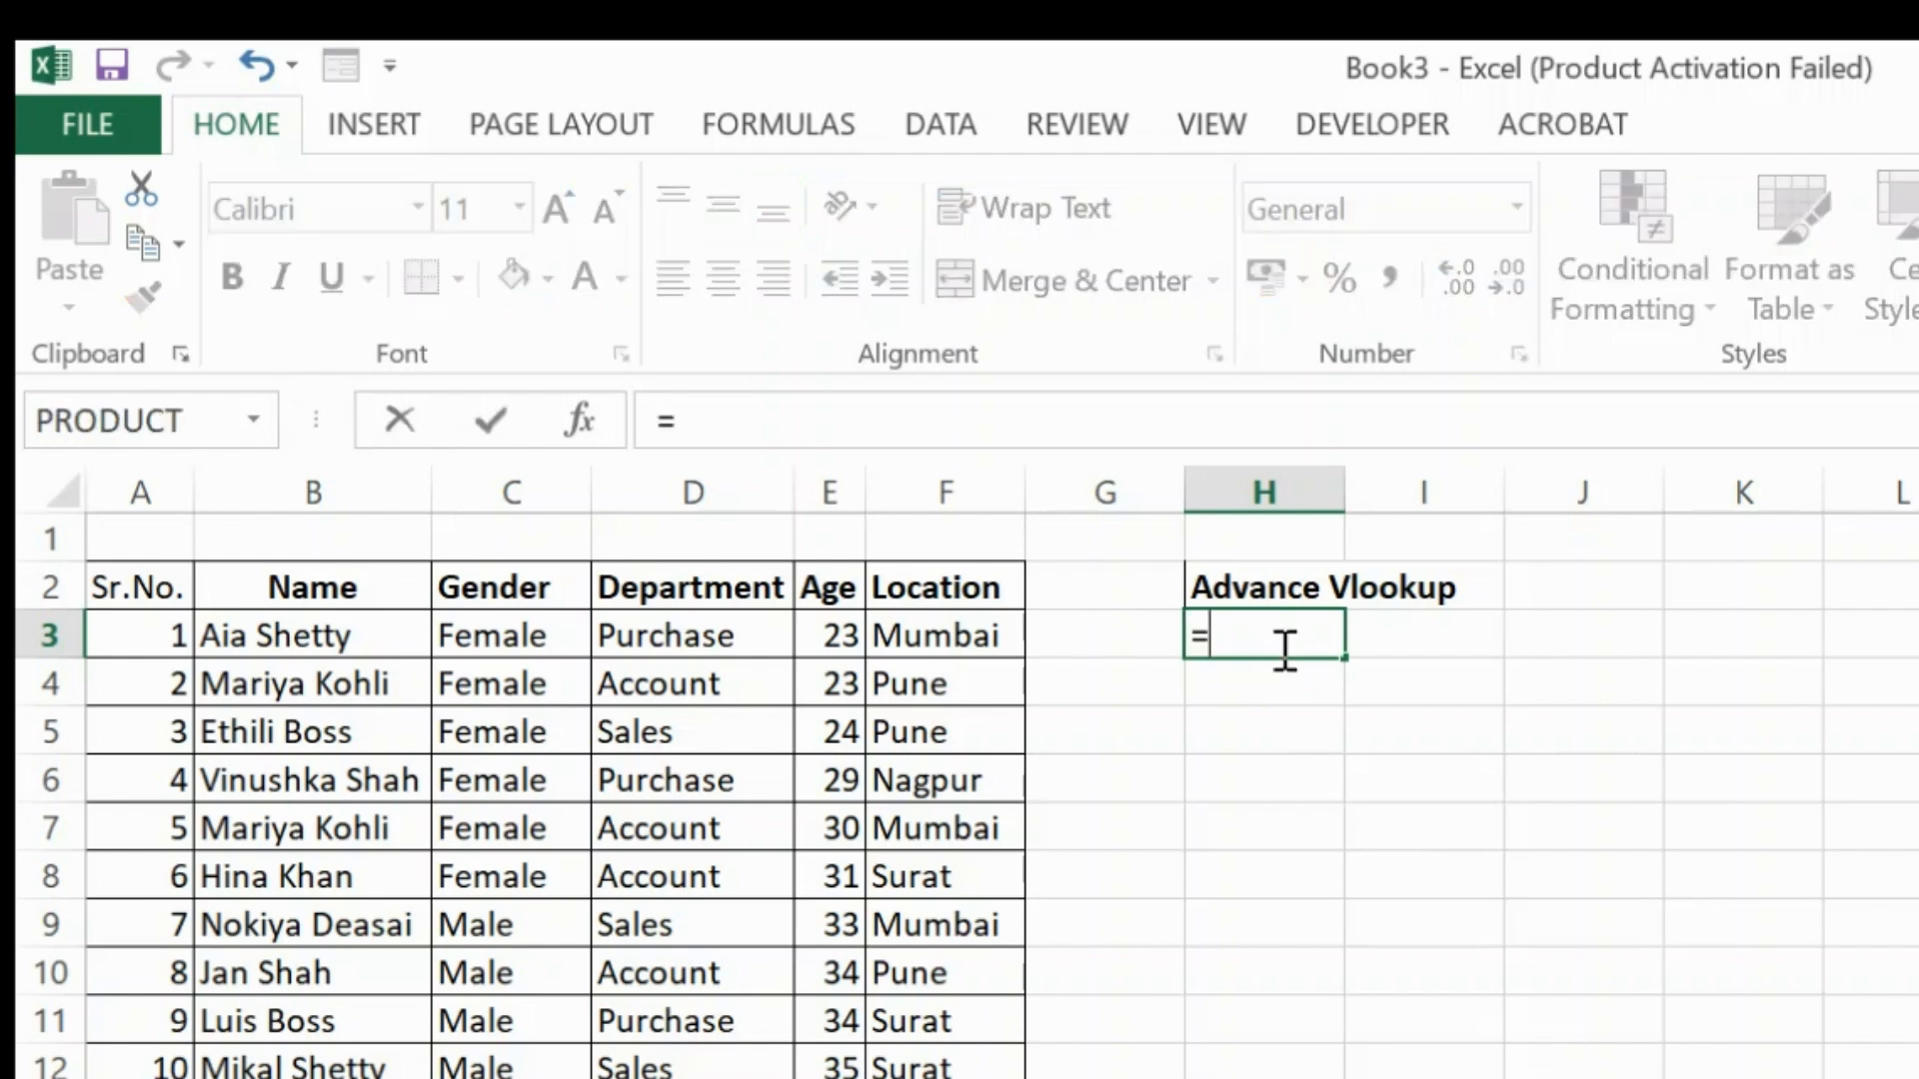
pyautogui.write('v')
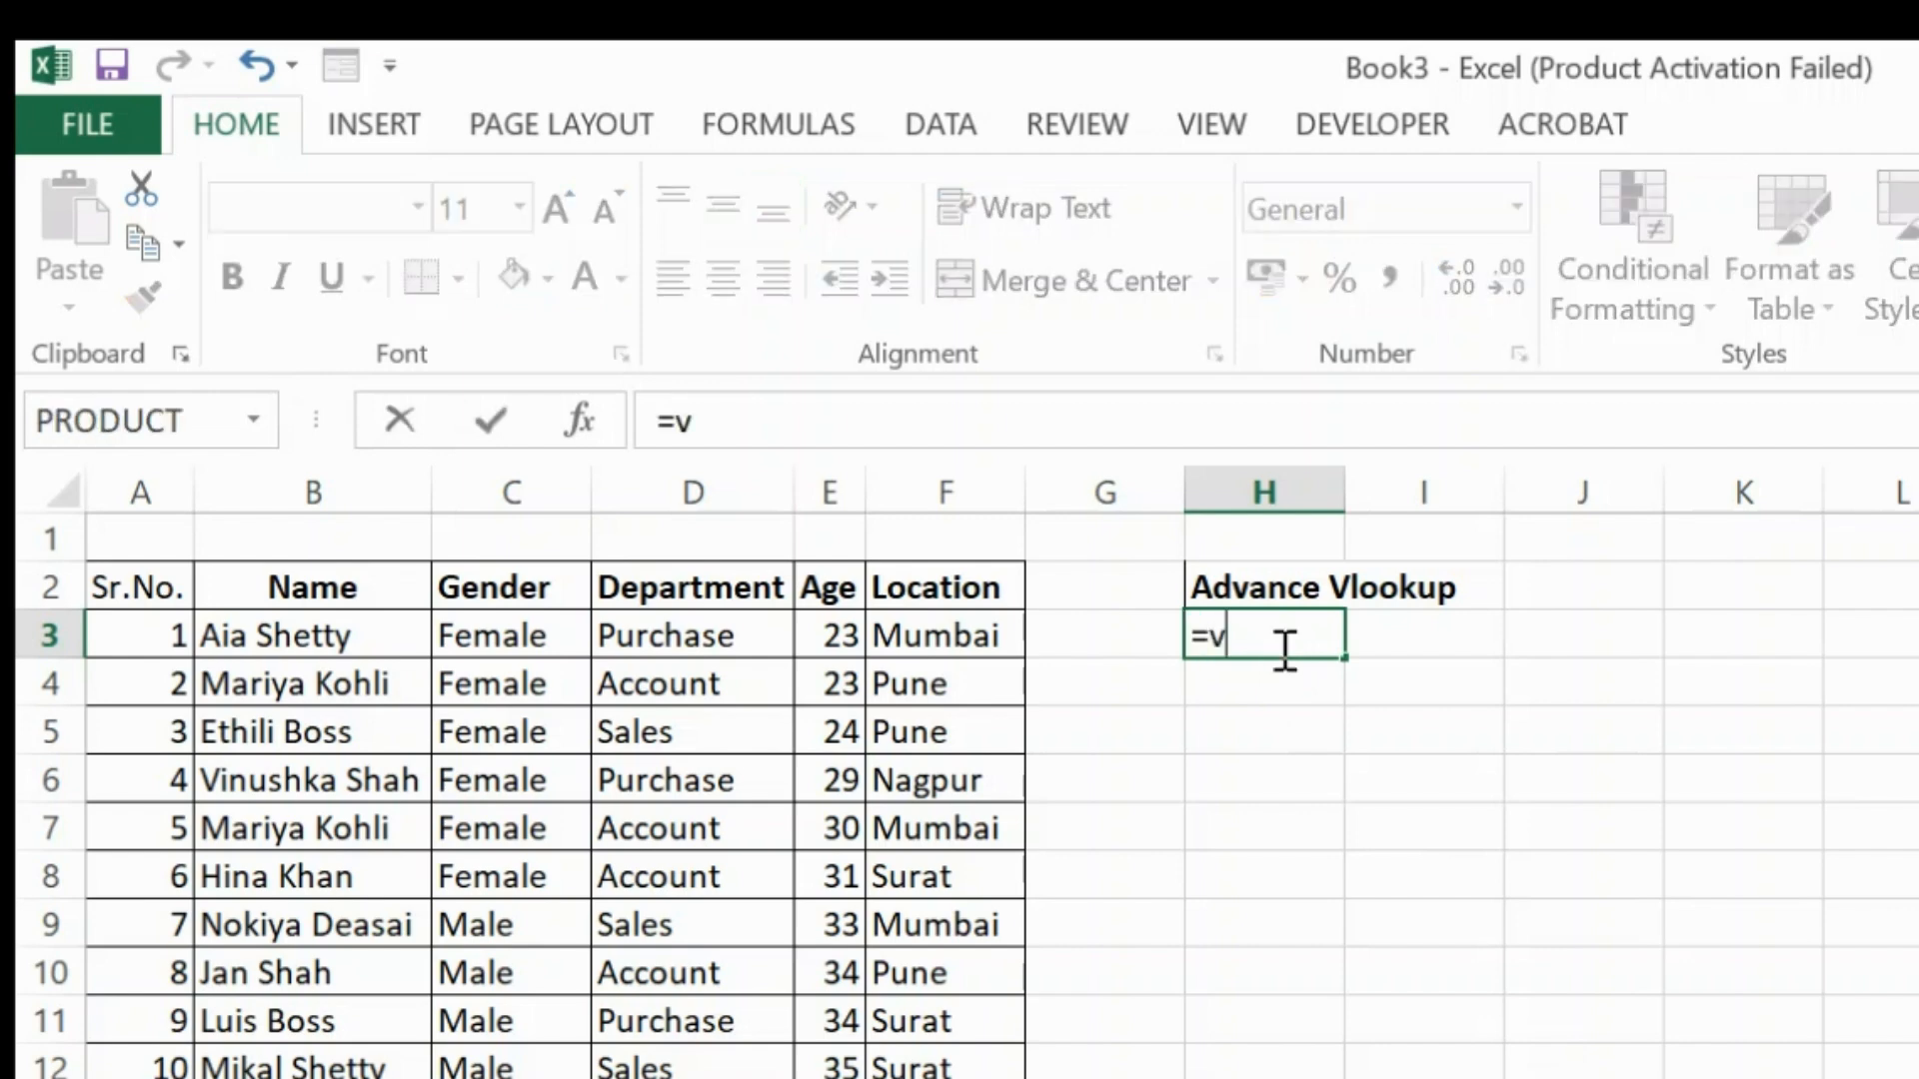
pyautogui.write('look')
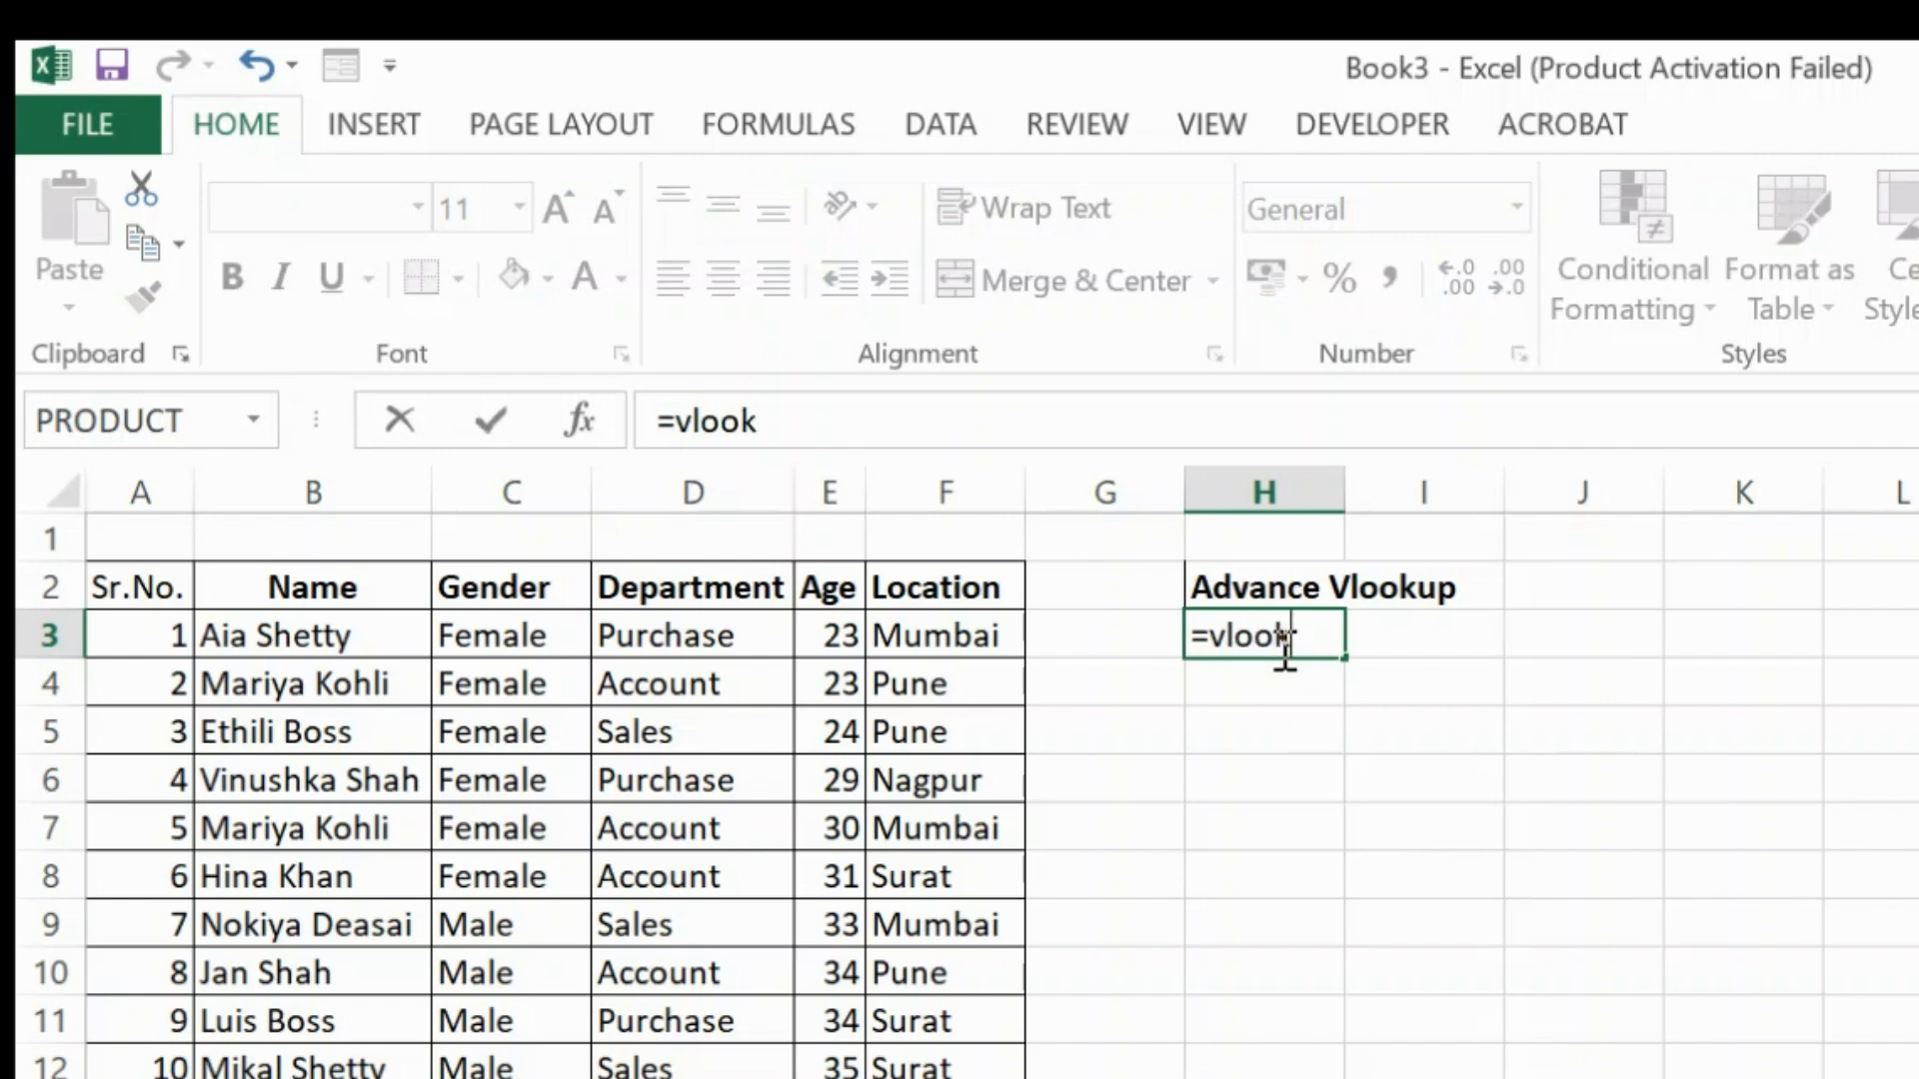
pyautogui.write('up(9j80')
pyautogui.press('BackSpace')
pyautogui.press('BackSpace')
pyautogui.press('BackSpace')
pyautogui.press('BackSpace')
pyautogui.click(313, 640)
pyautogui.write(',')
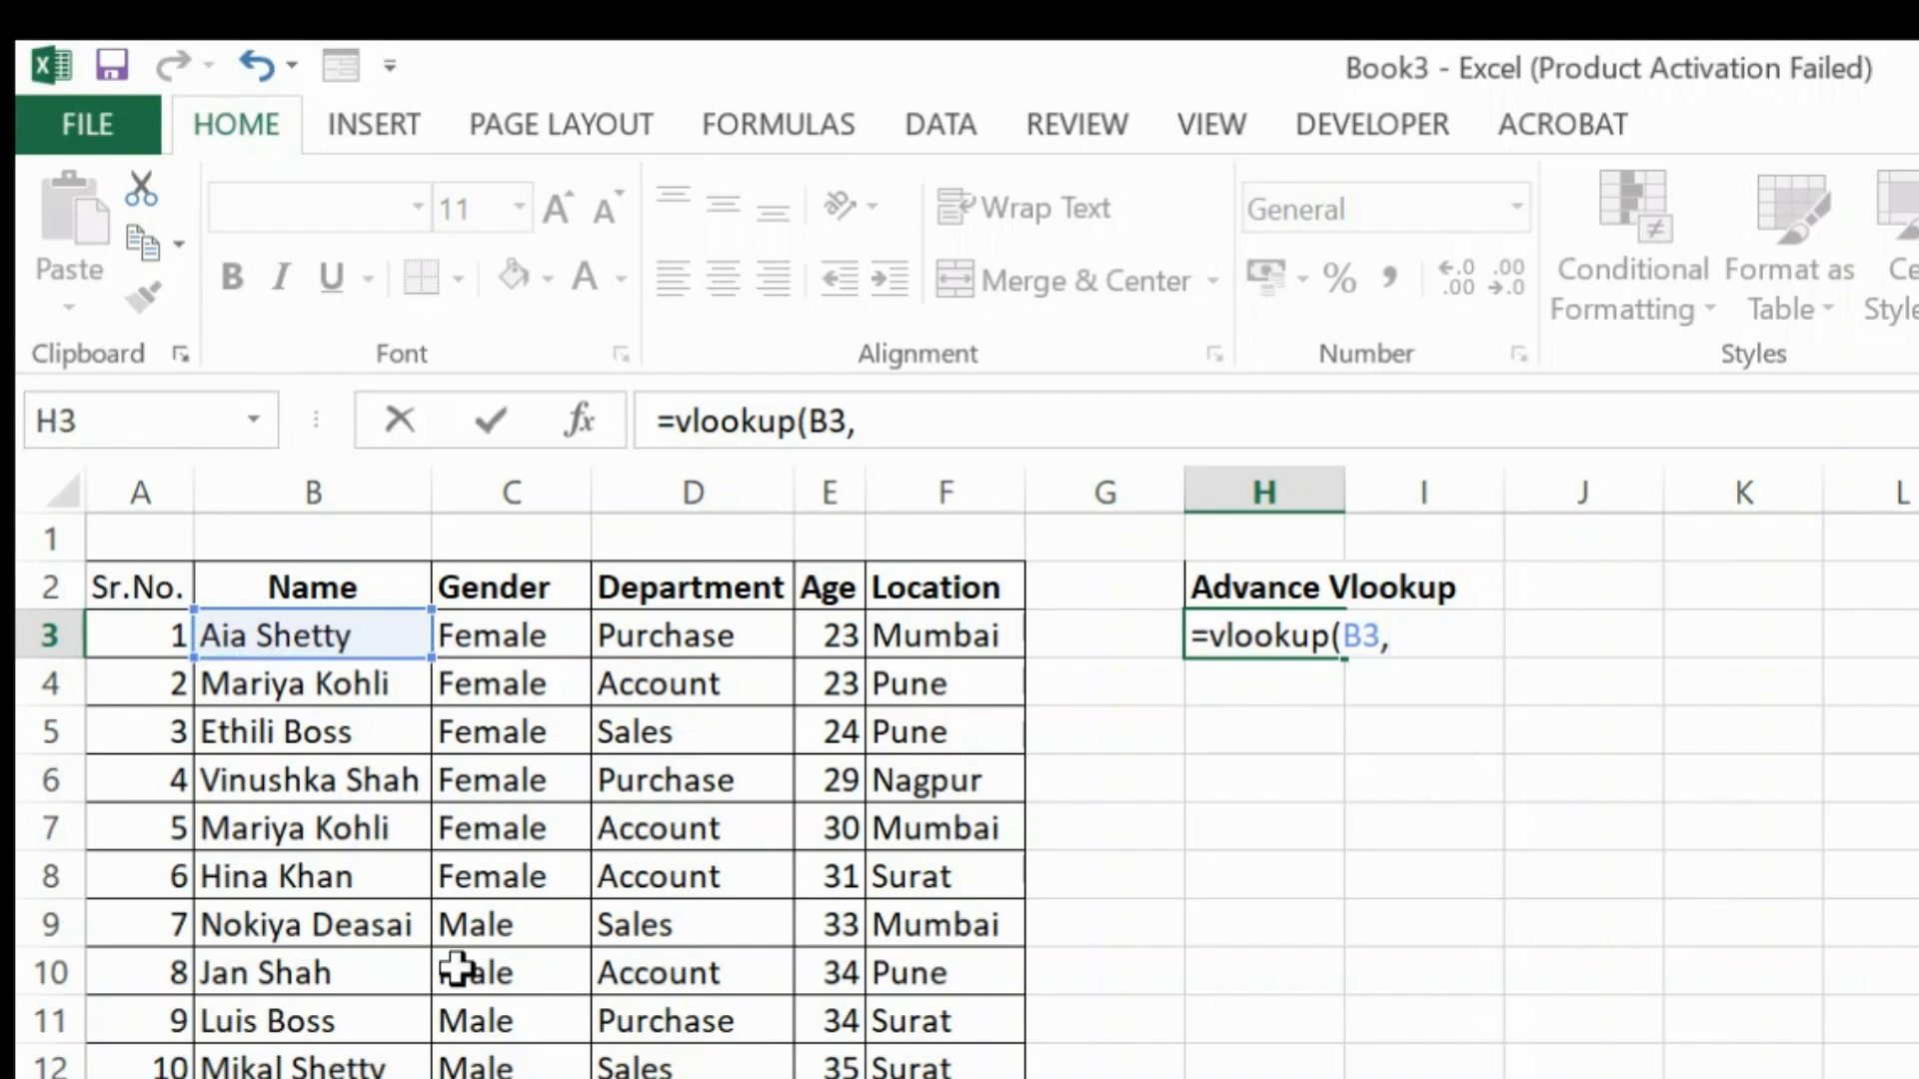
# - Complete the VLOOKUP in H3 with the absolute range Sheet3!$B$3:$F$9, column index 5 and an empty match argument
pyautogui.hotkey('ctrl', 'pagedown')
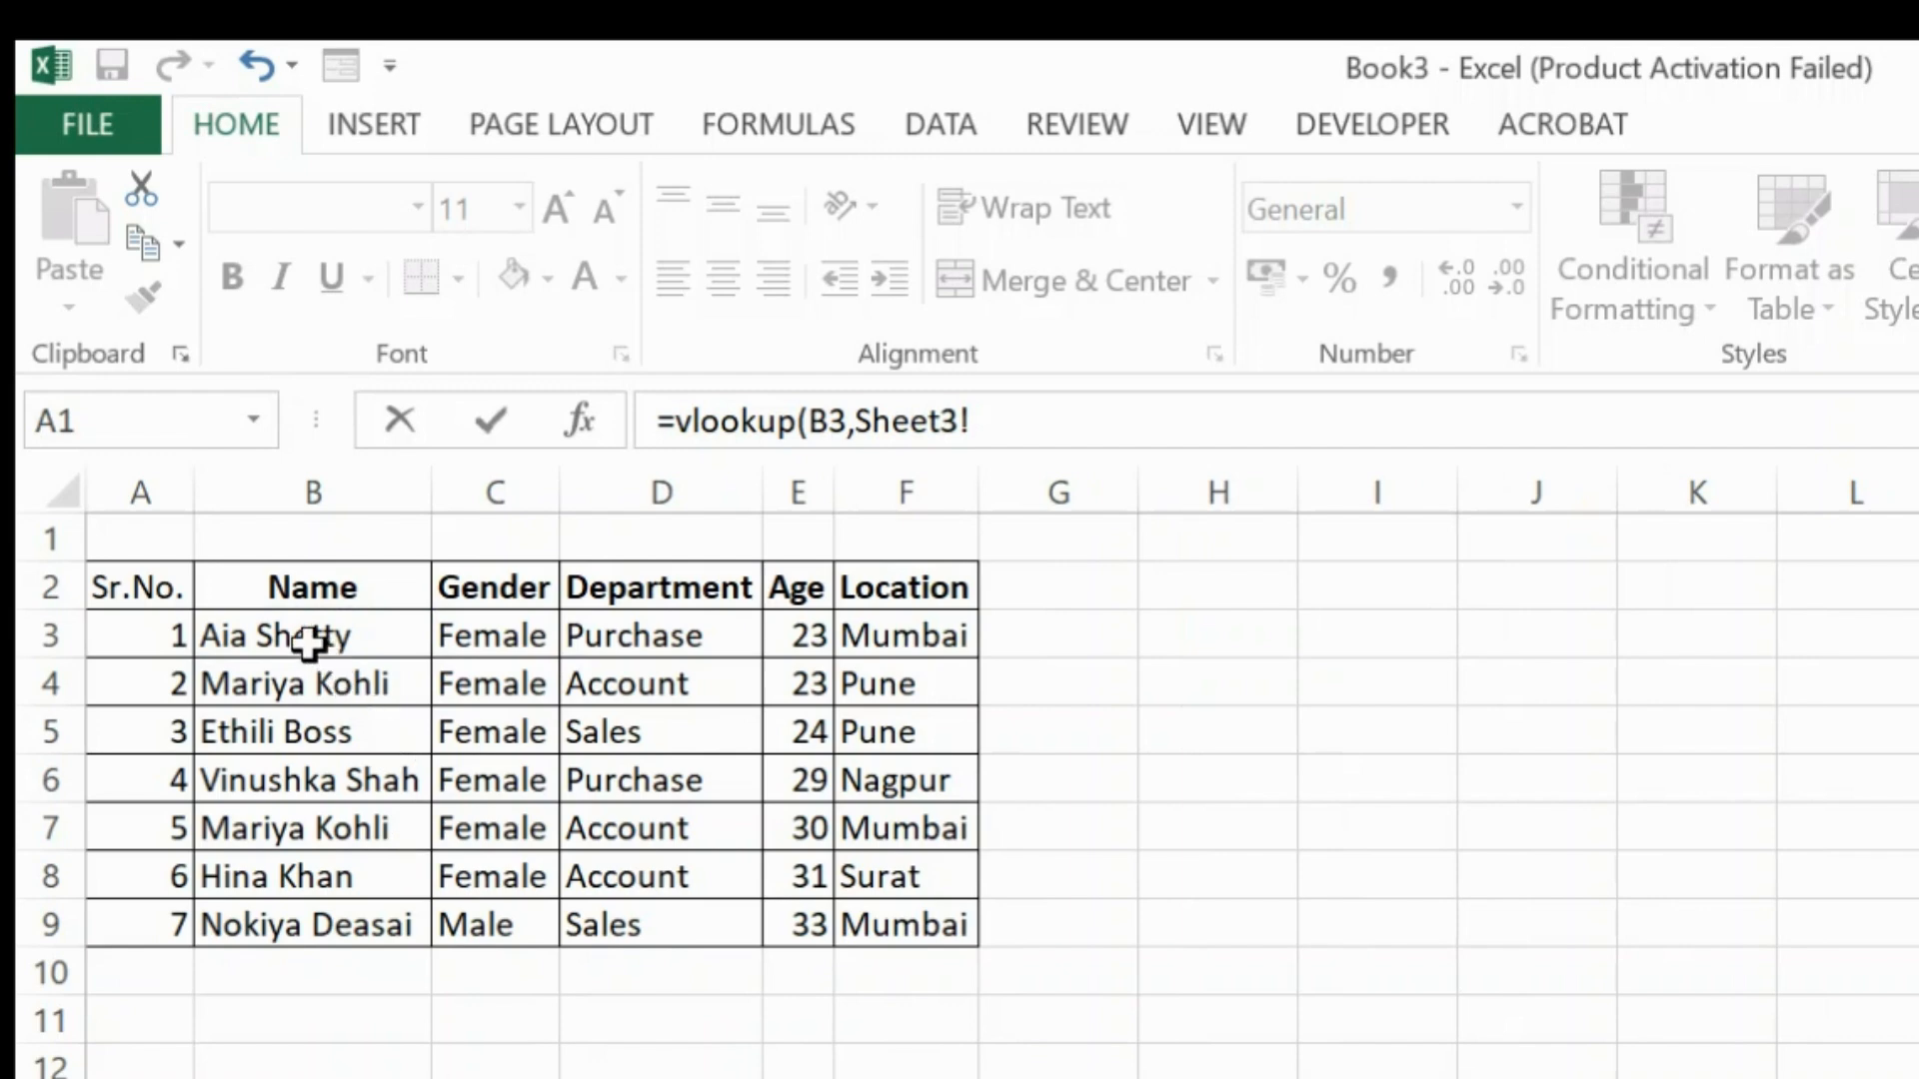
pyautogui.moveTo(308, 641); pyautogui.dragTo(869, 897)
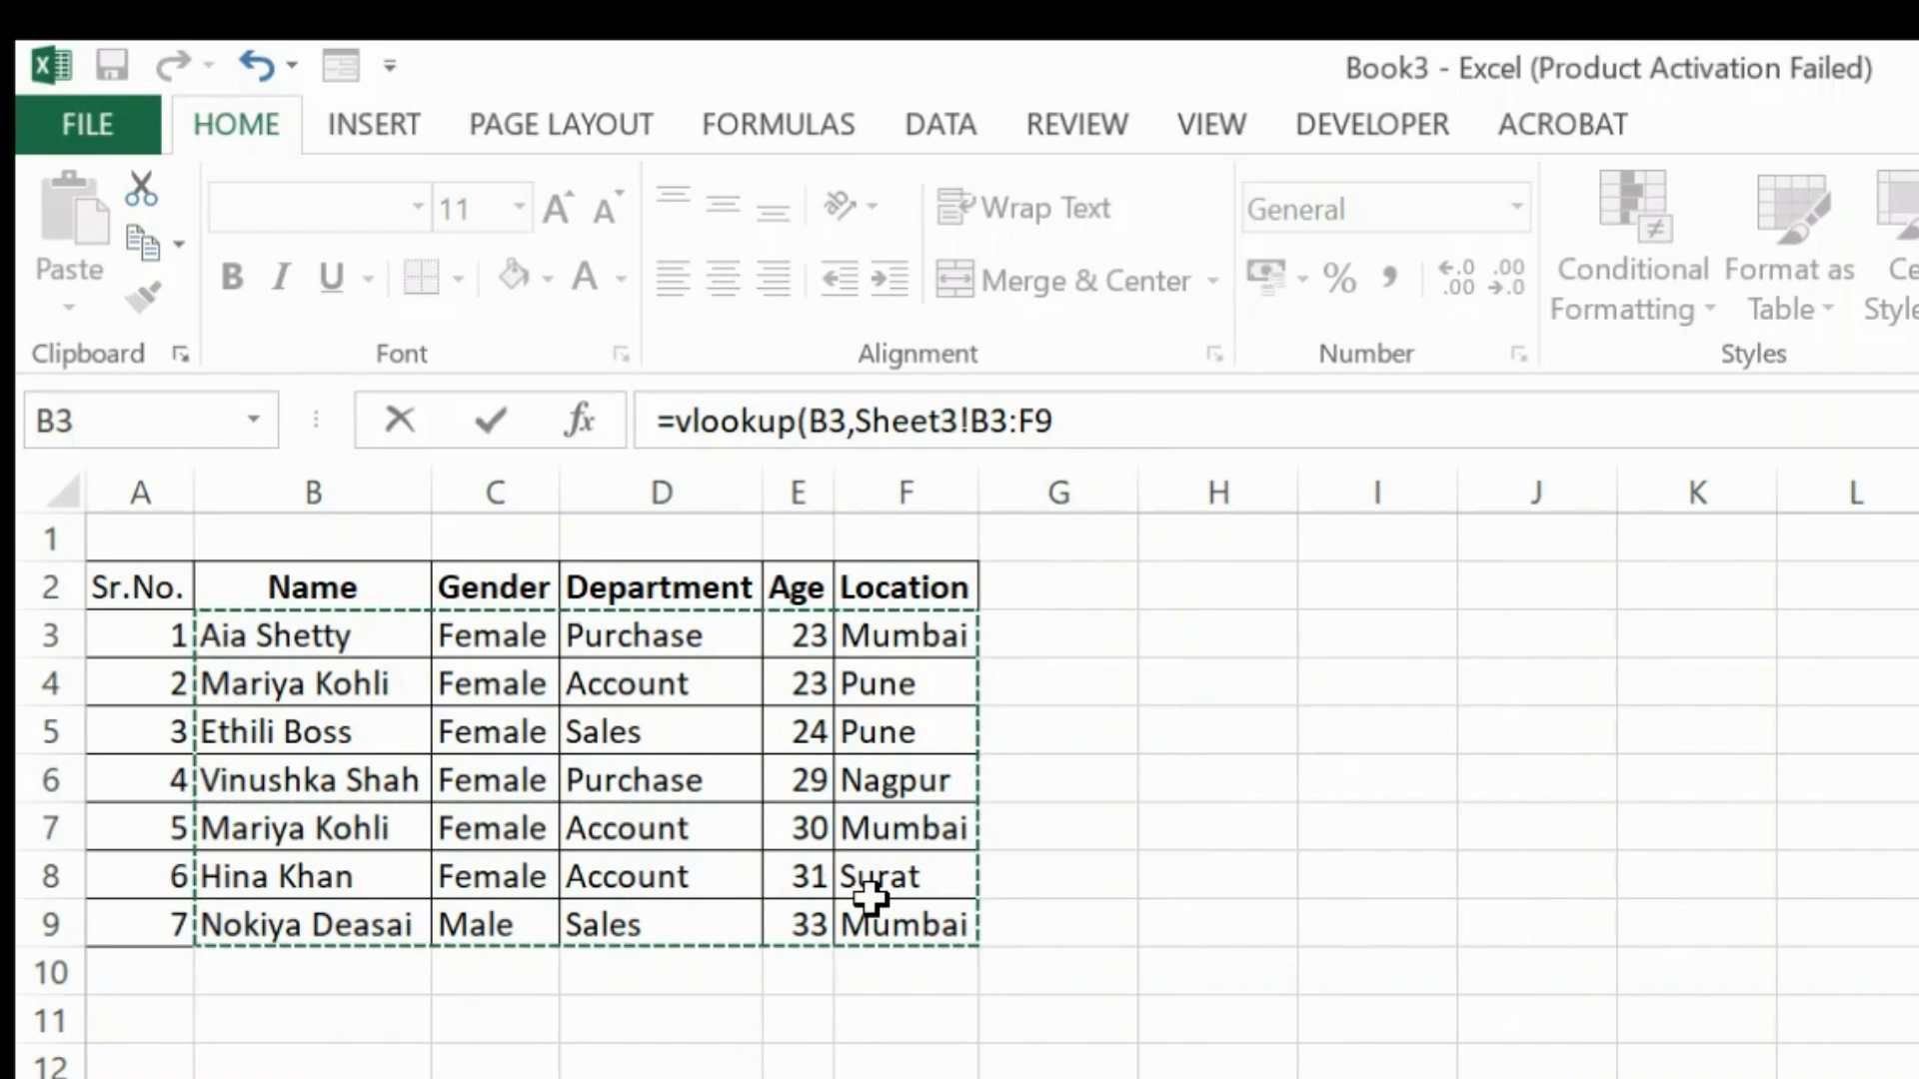
pyautogui.press('F4')
pyautogui.write(',')
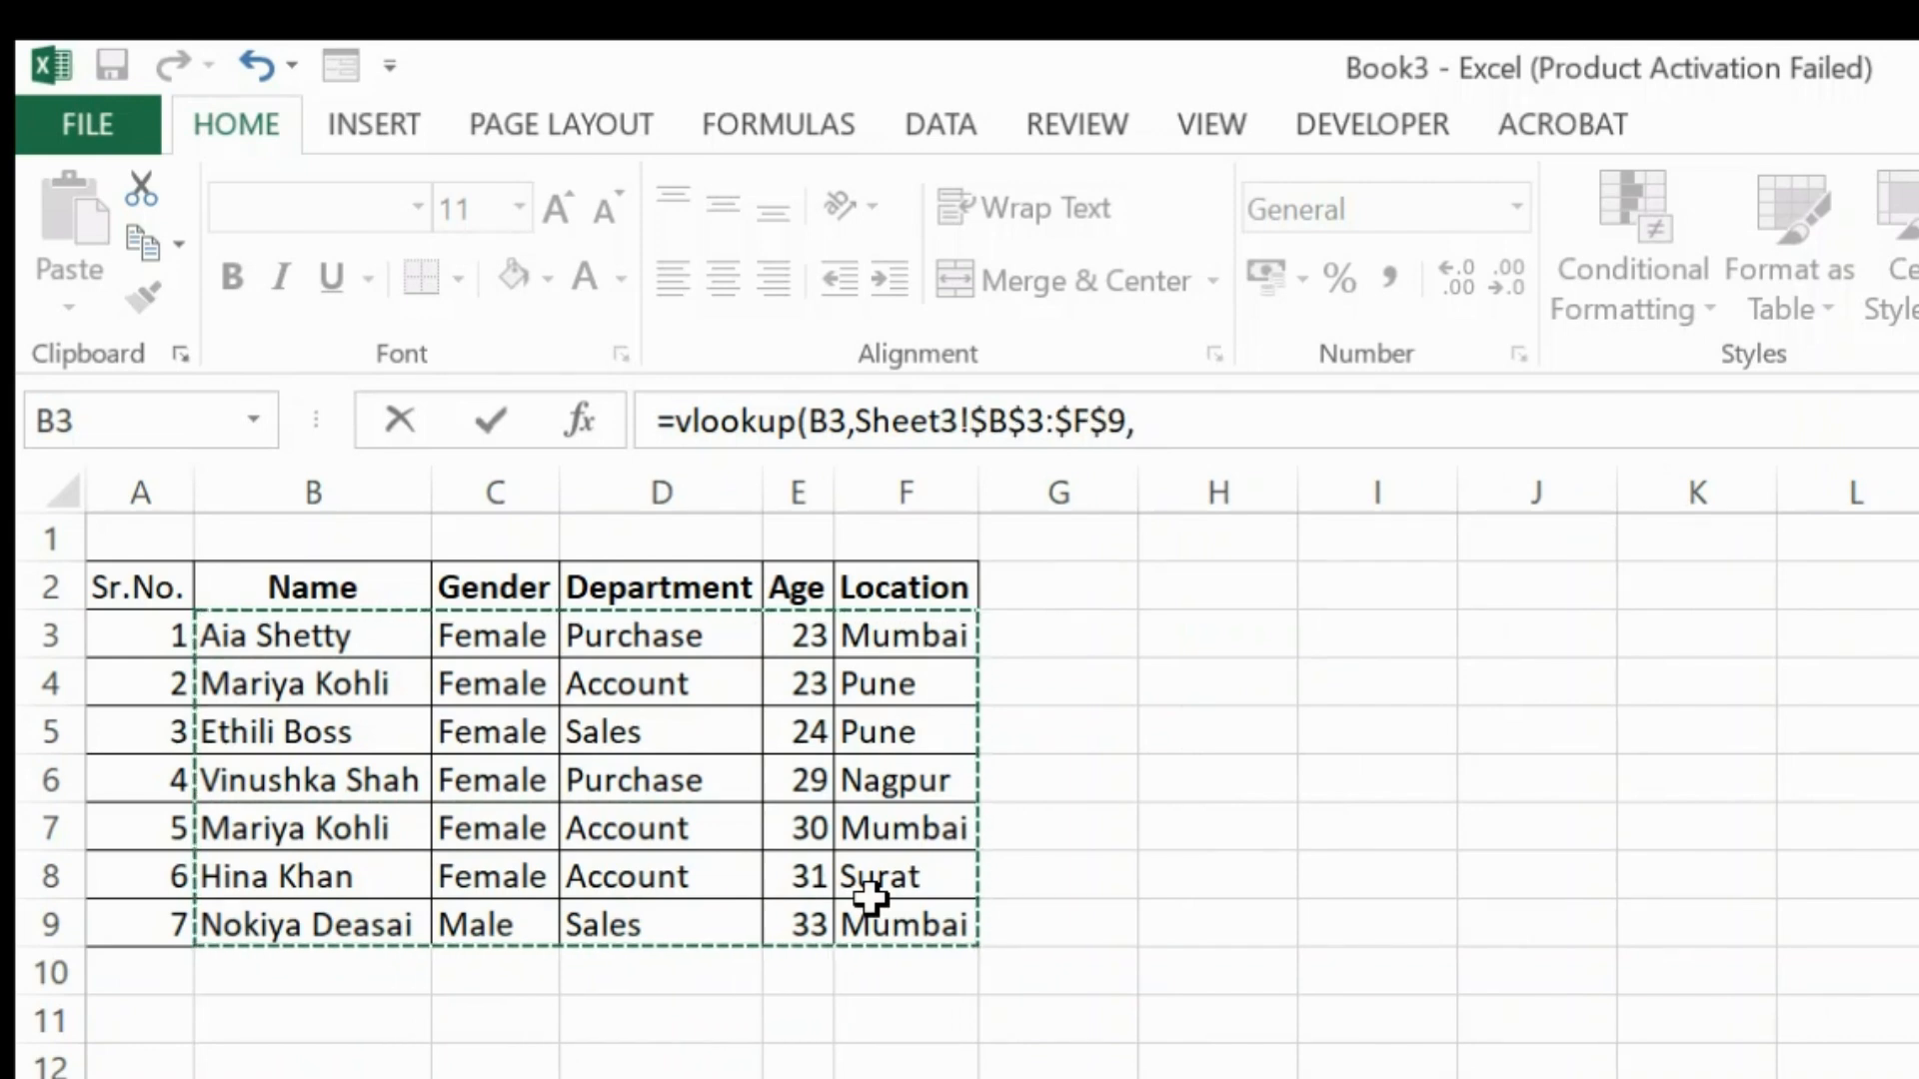
pyautogui.write('5,')
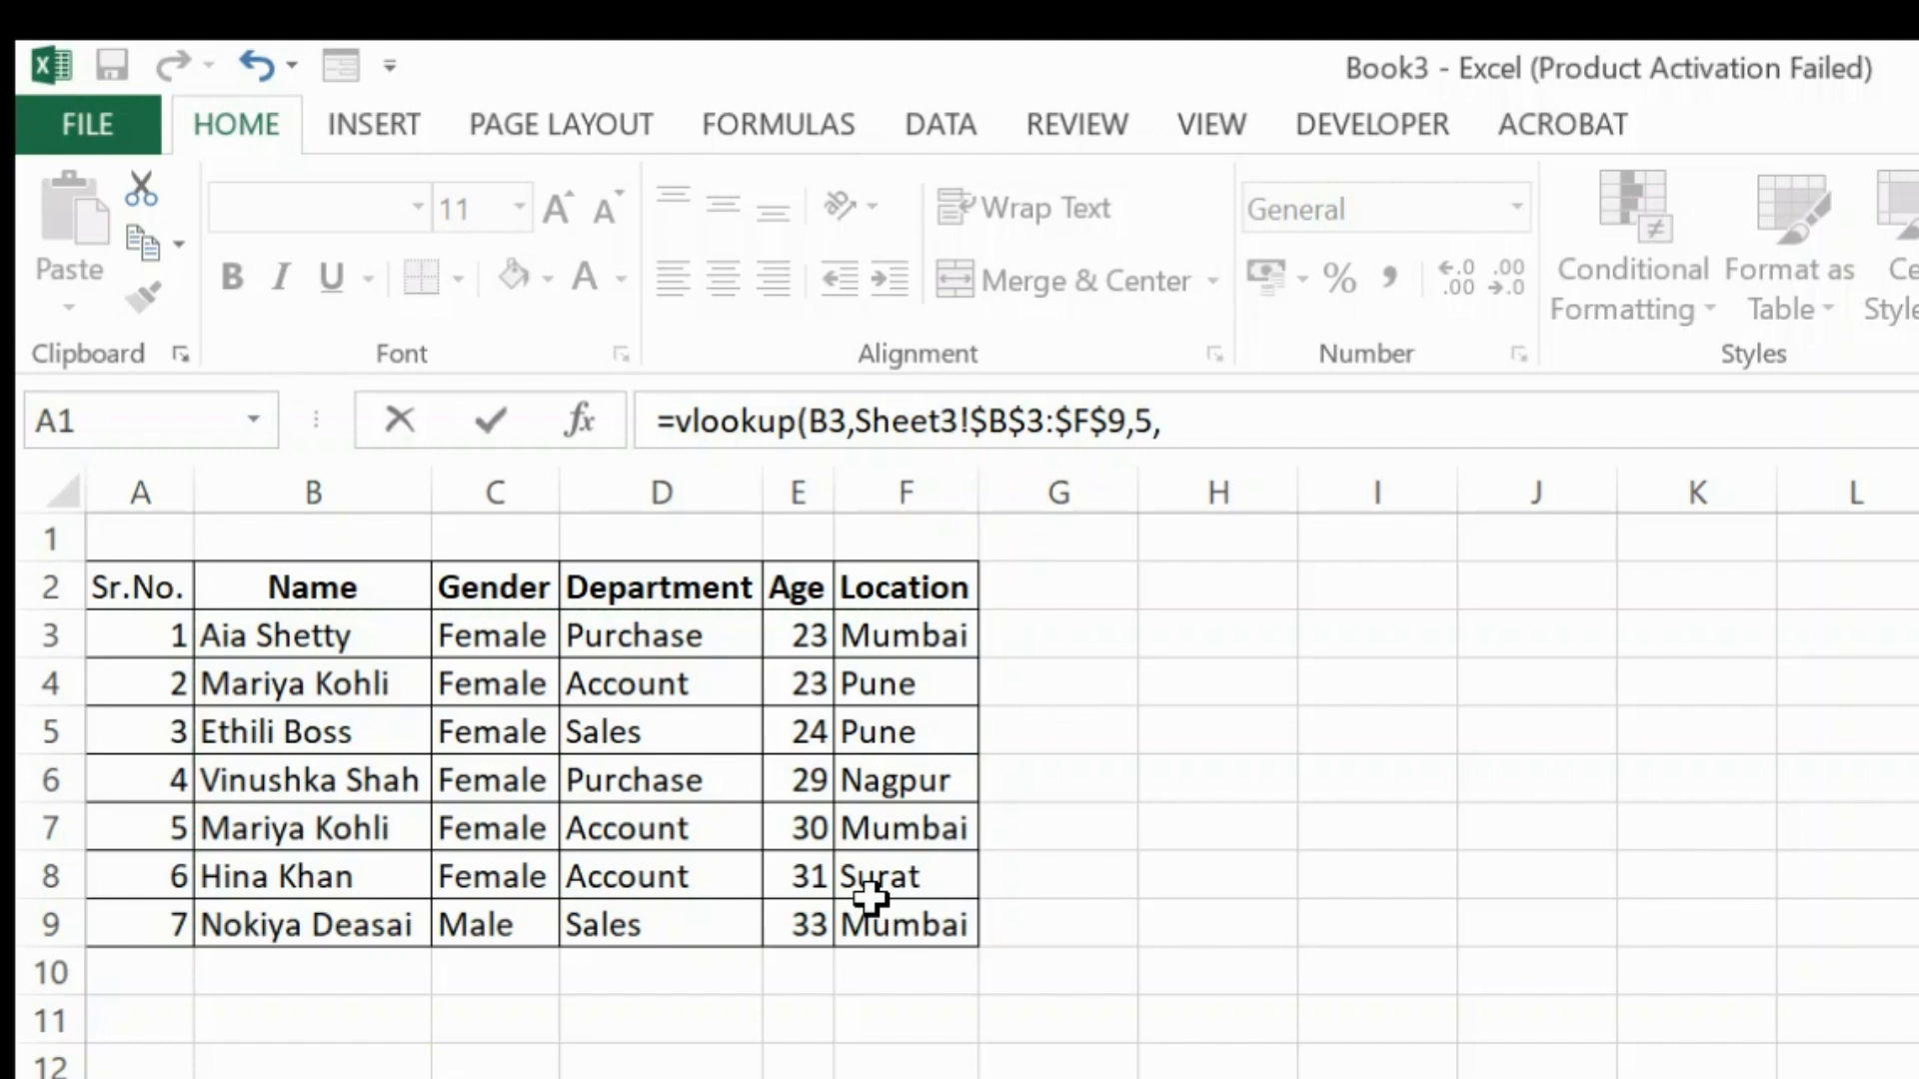
pyautogui.press('Return')
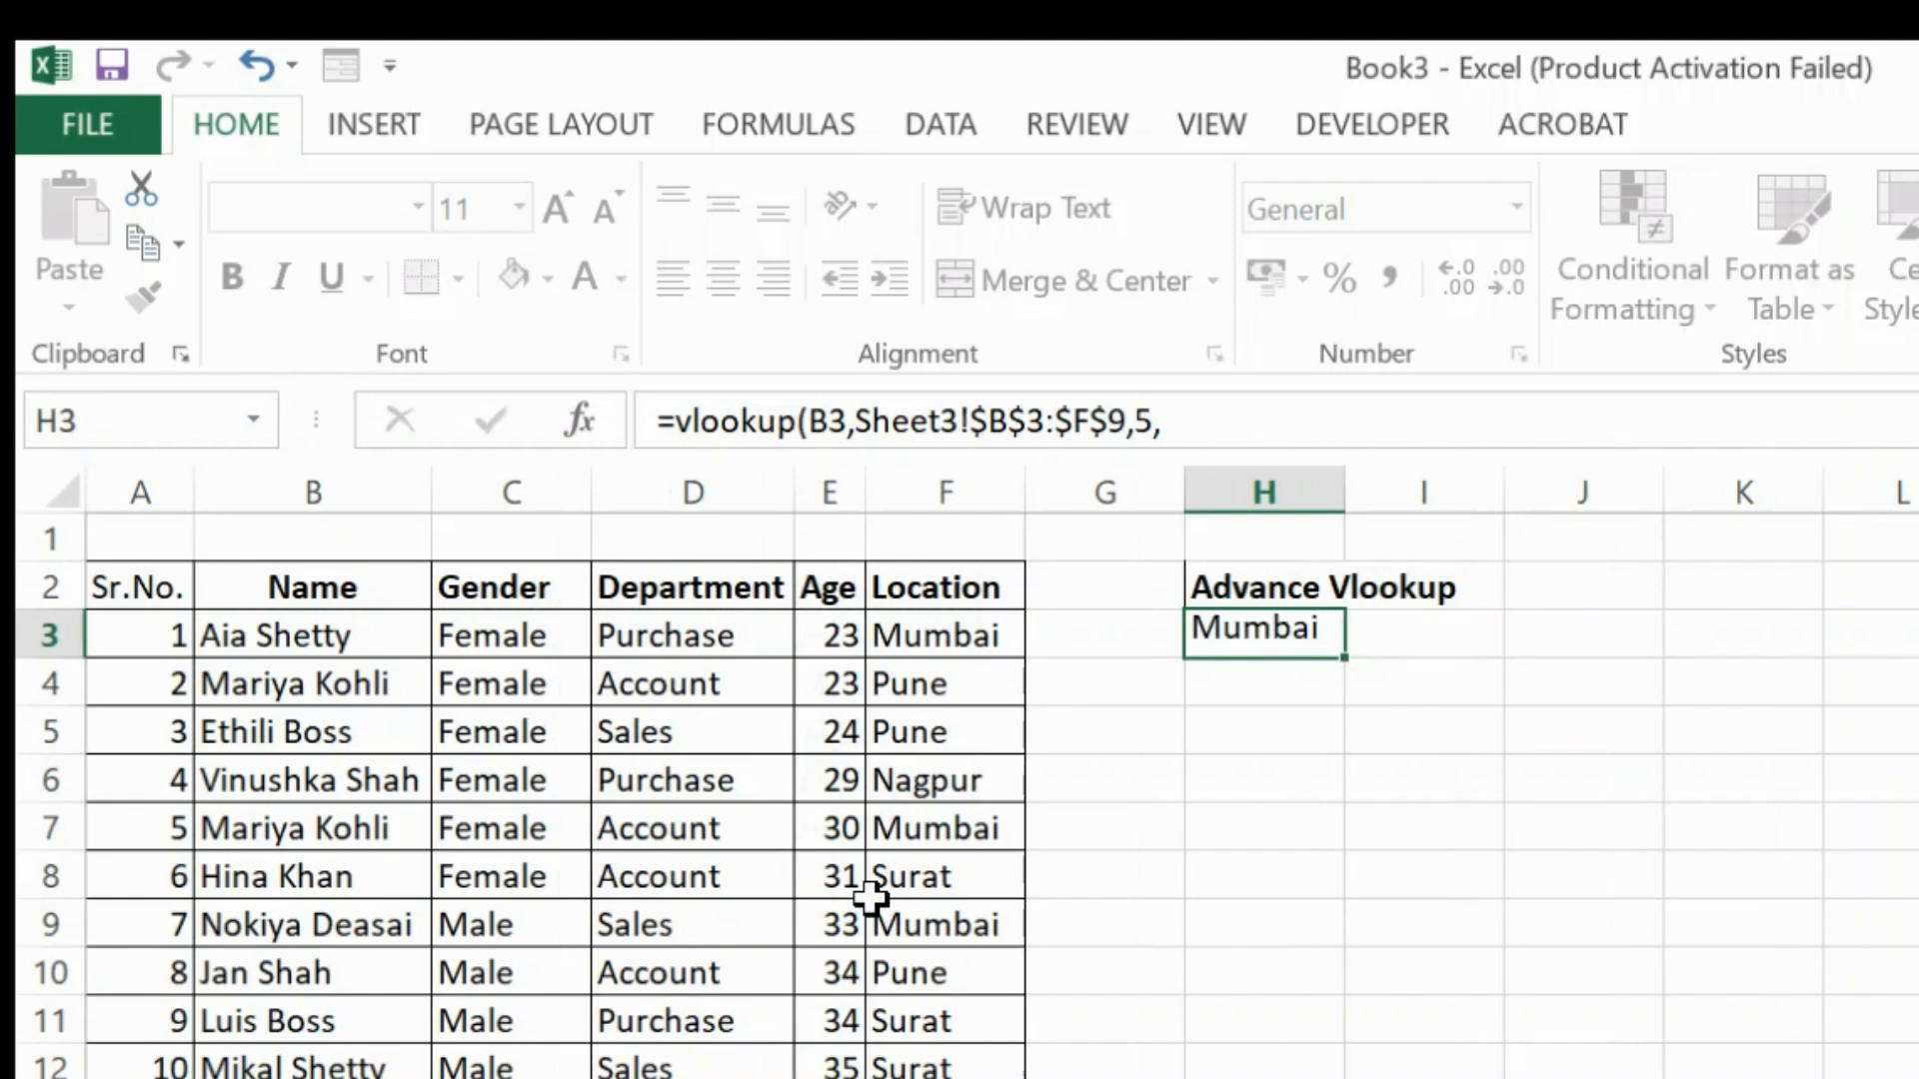
# - Fill the VLOOKUP formula from H3 down column H alongside the table rows
pyautogui.press('Up')
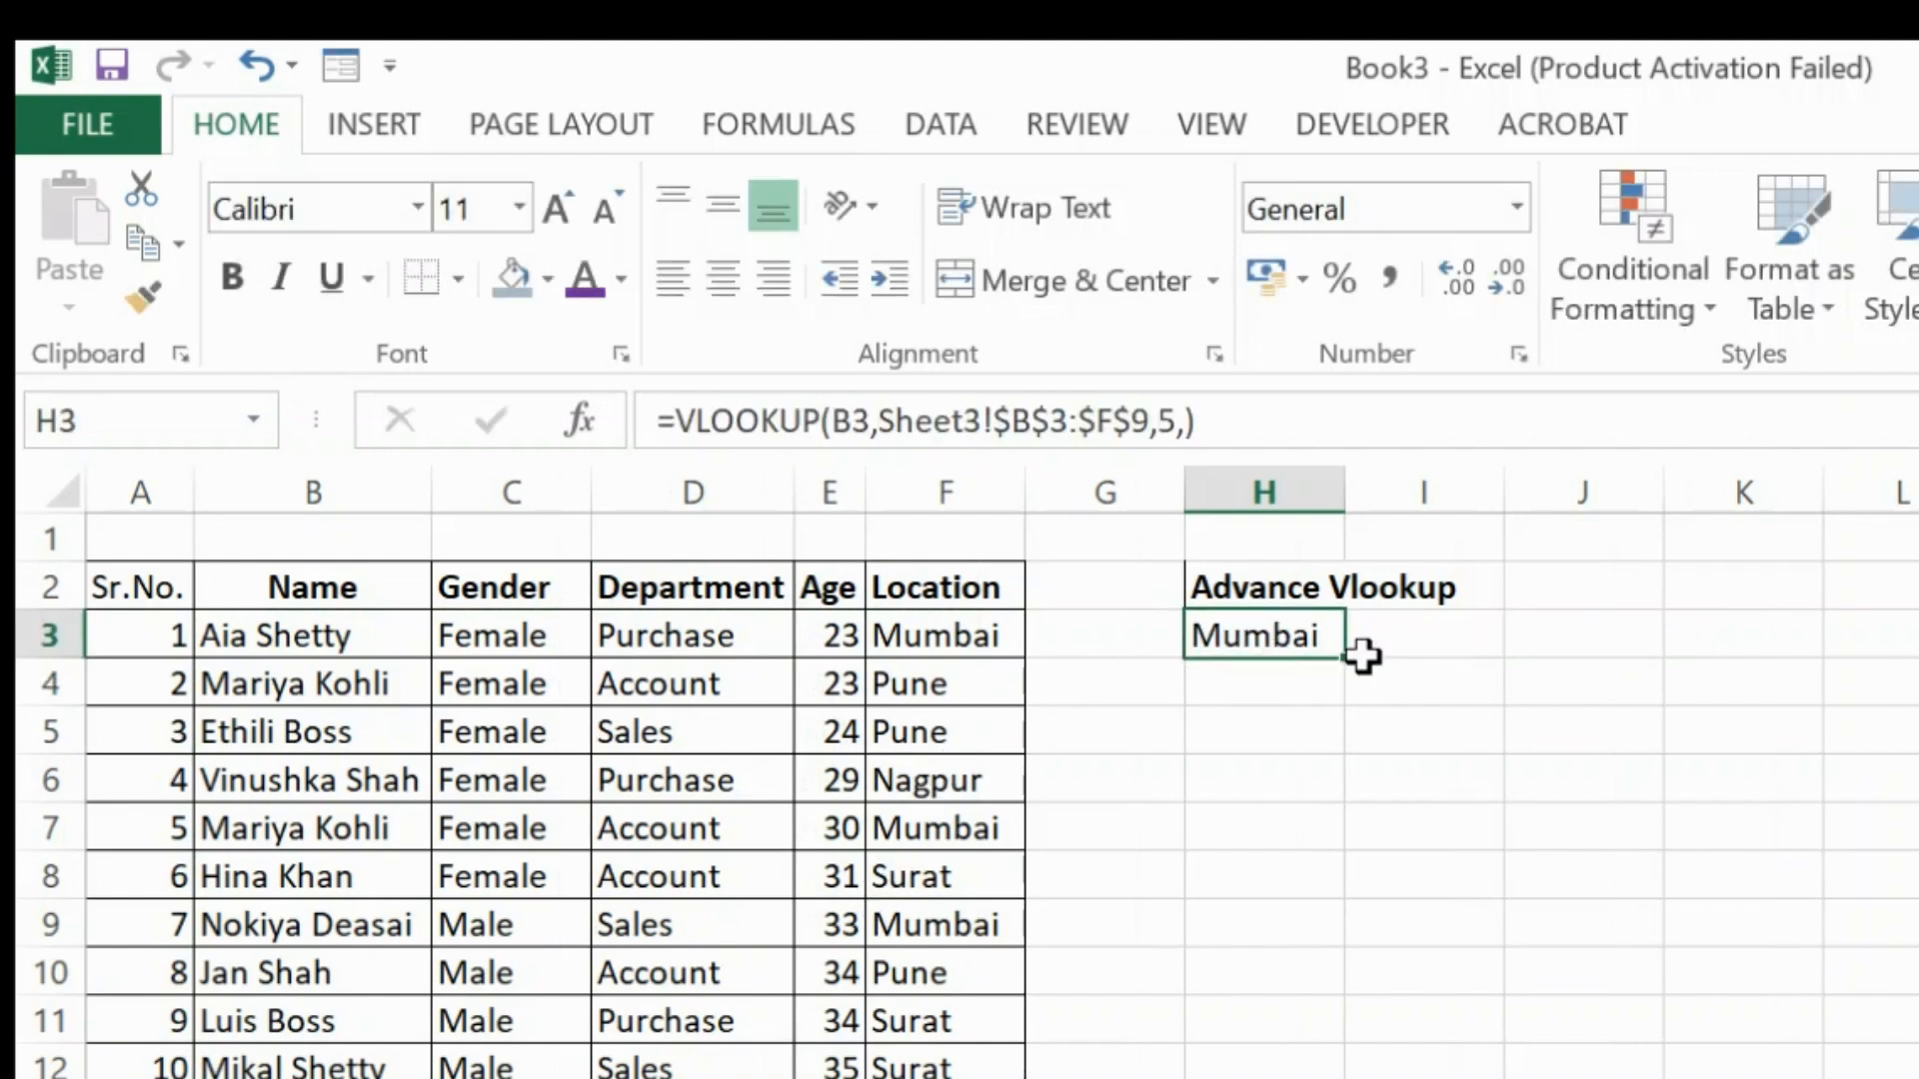
pyautogui.moveTo(1348, 661); pyautogui.dragTo(1352, 1077)
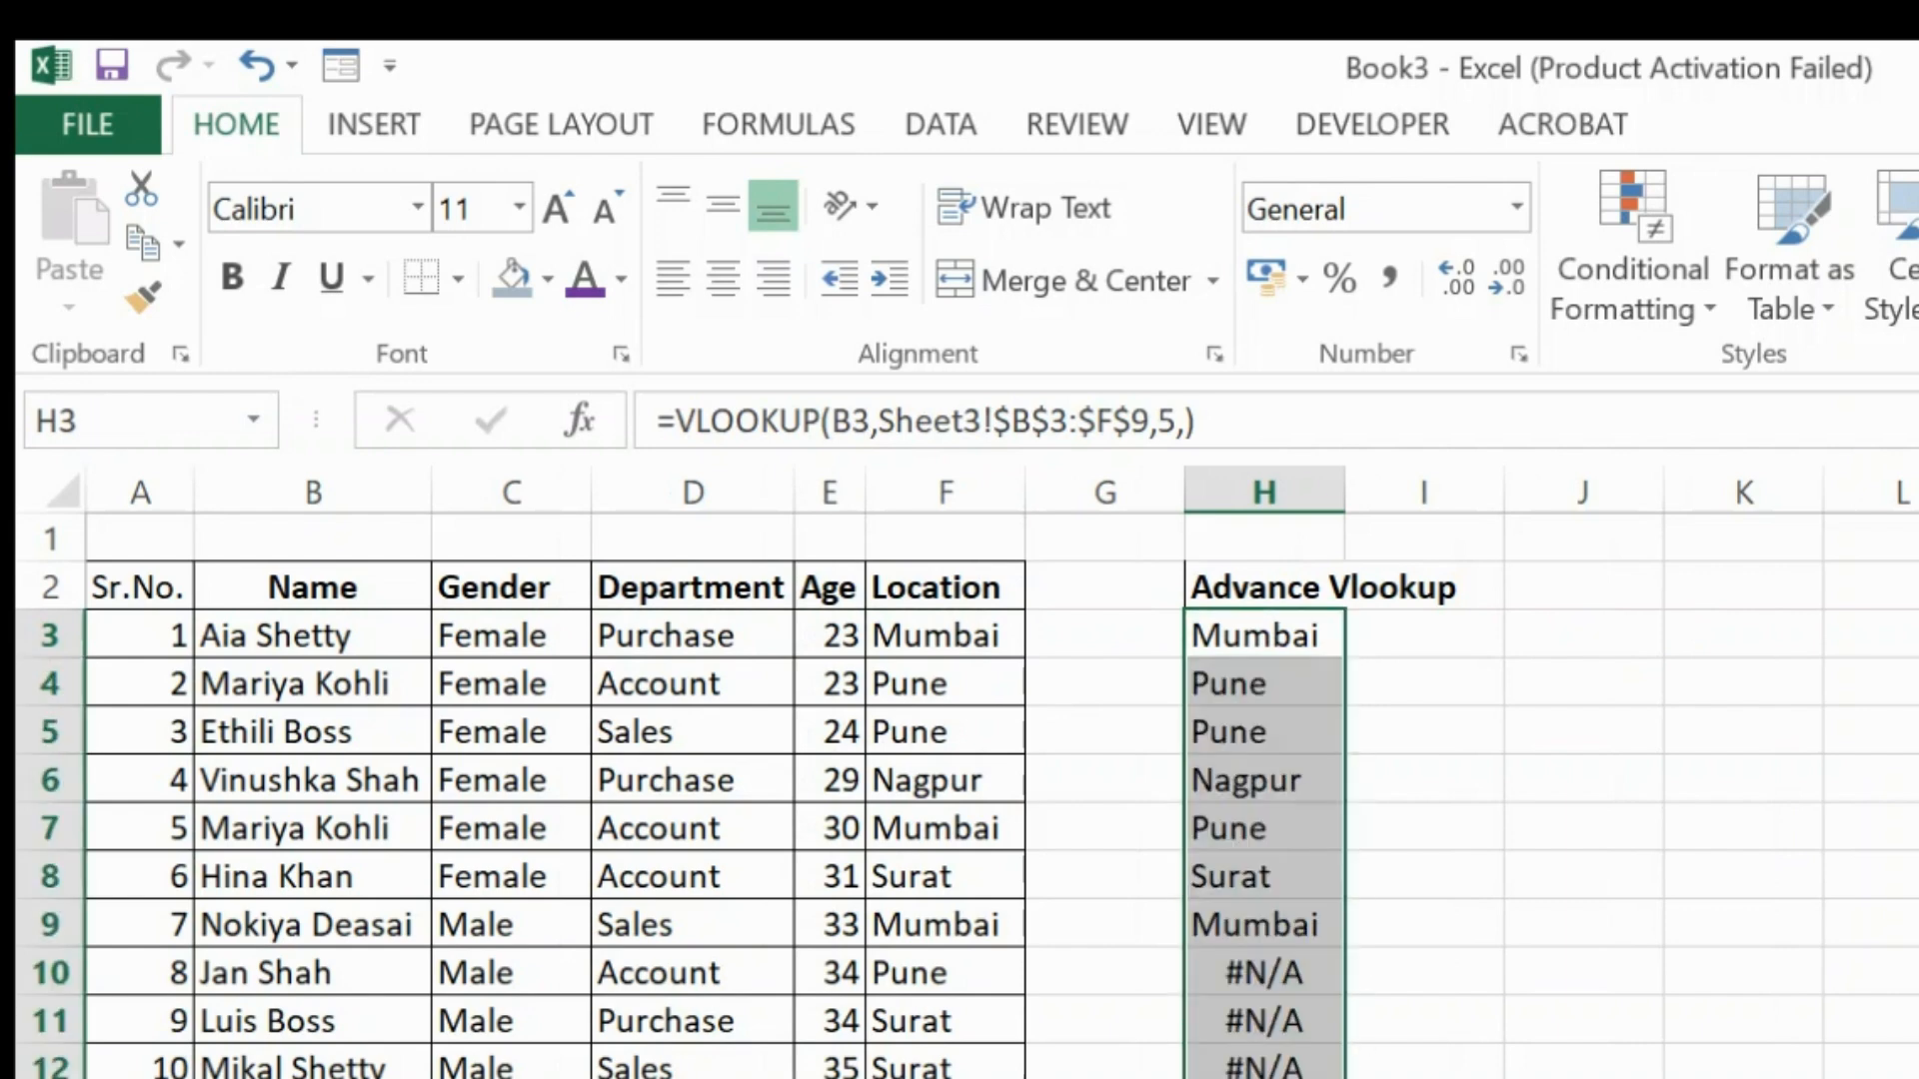
pyautogui.write('o8')
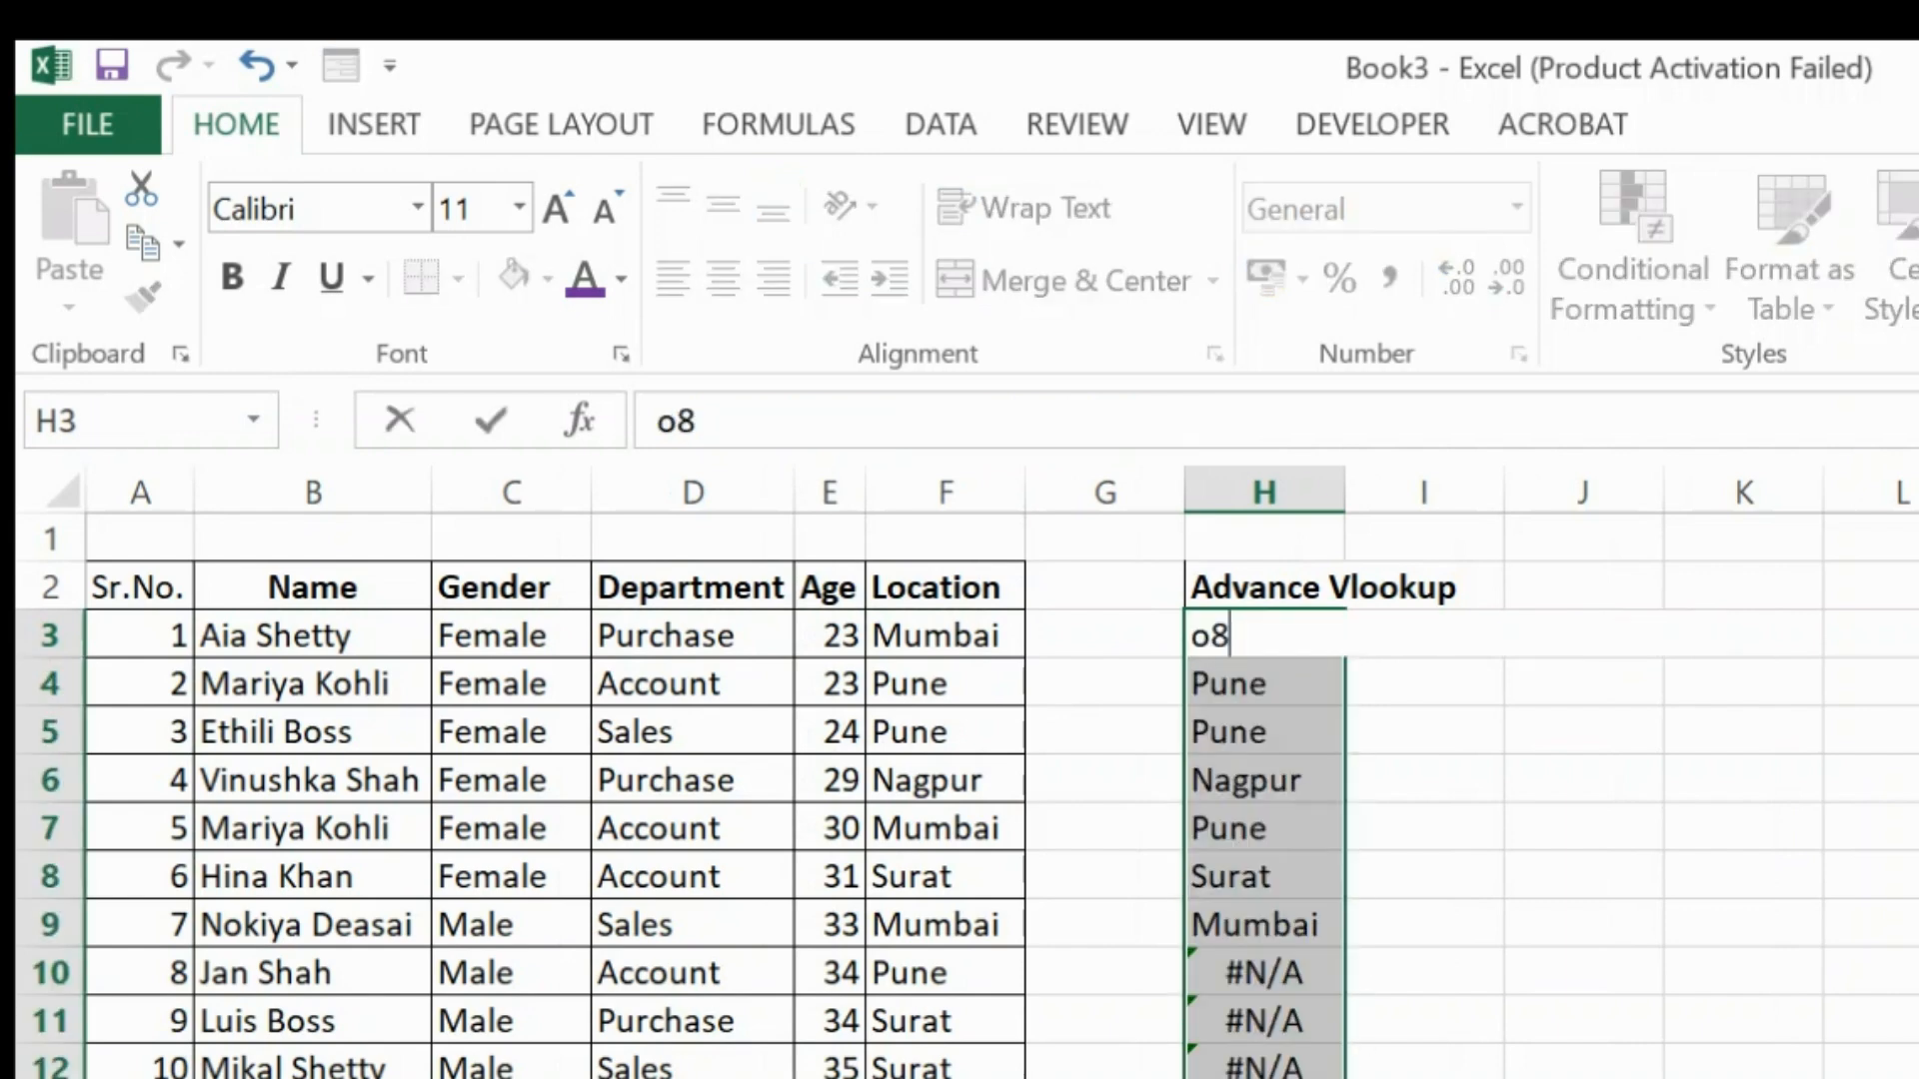
pyautogui.click(1490, 1019)
pyautogui.hotkey('ctrl', 'z')
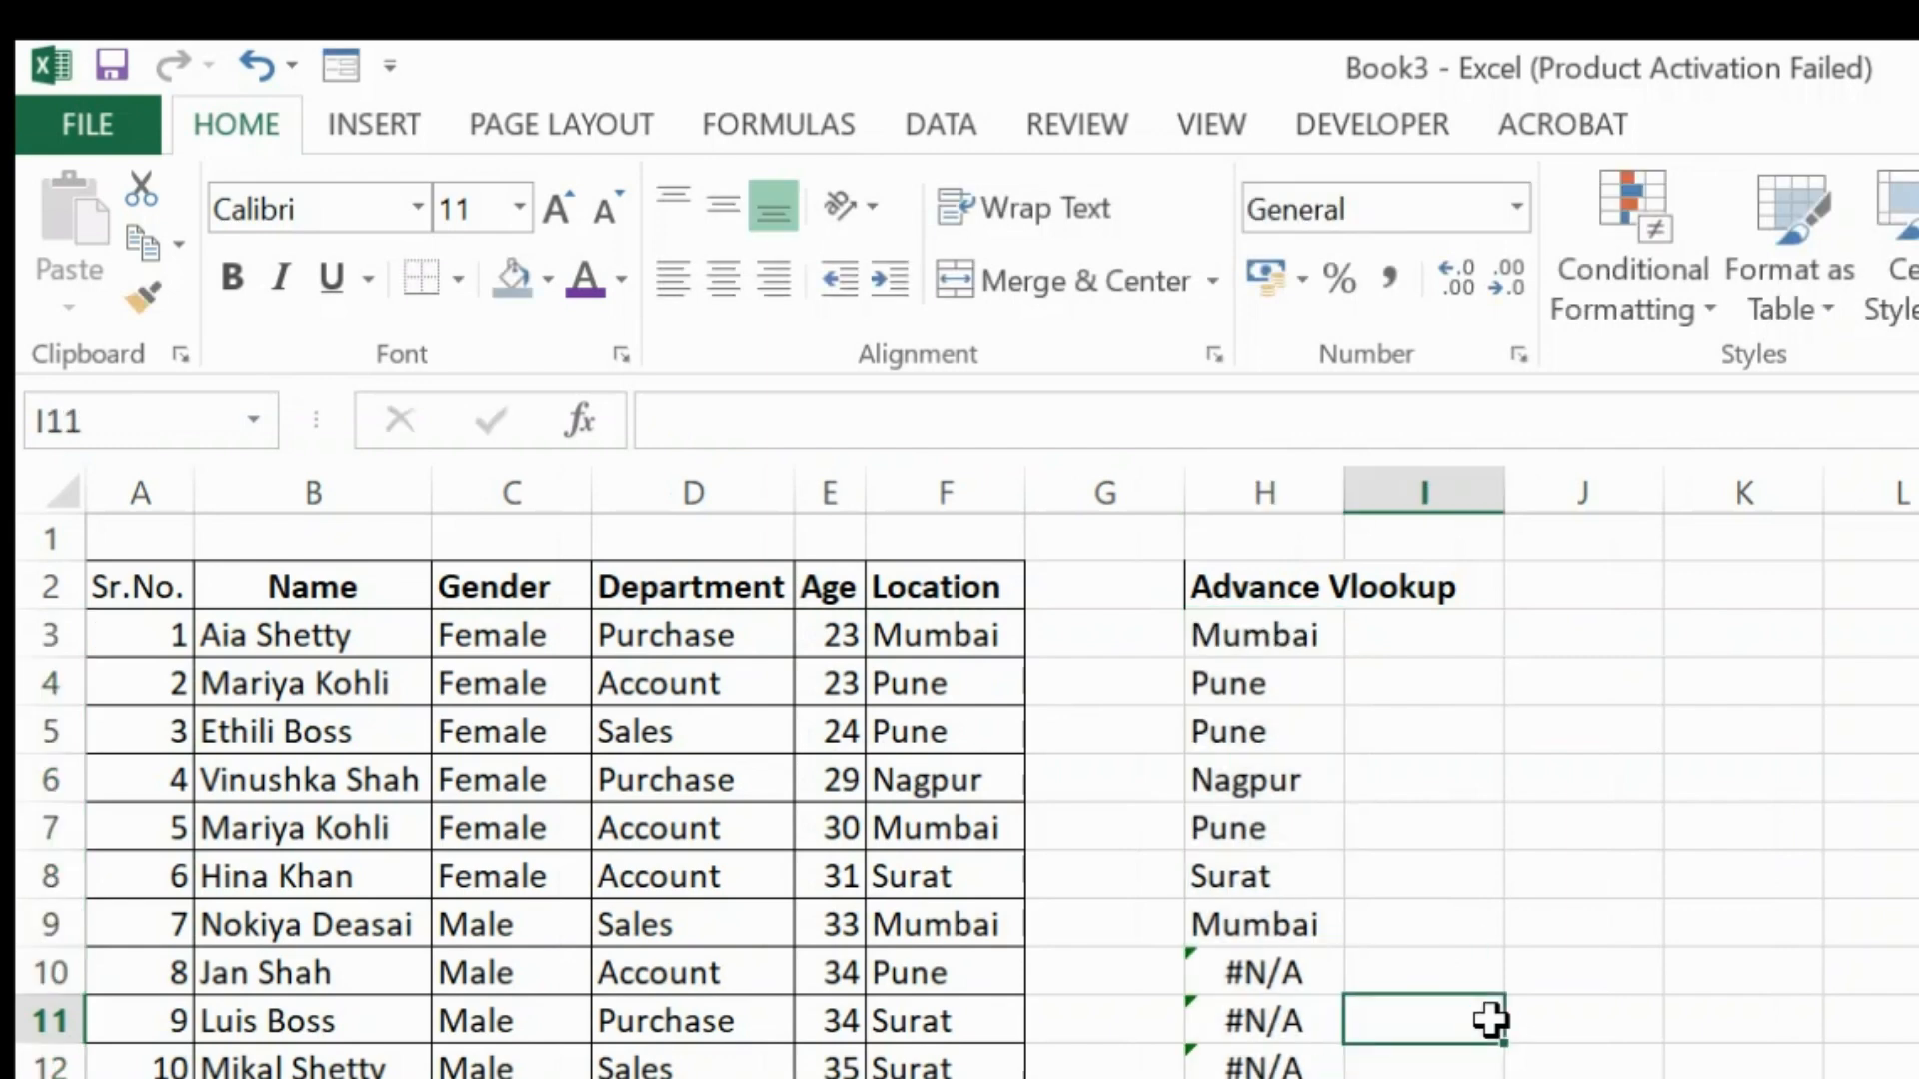
pyautogui.click(1582, 1034)
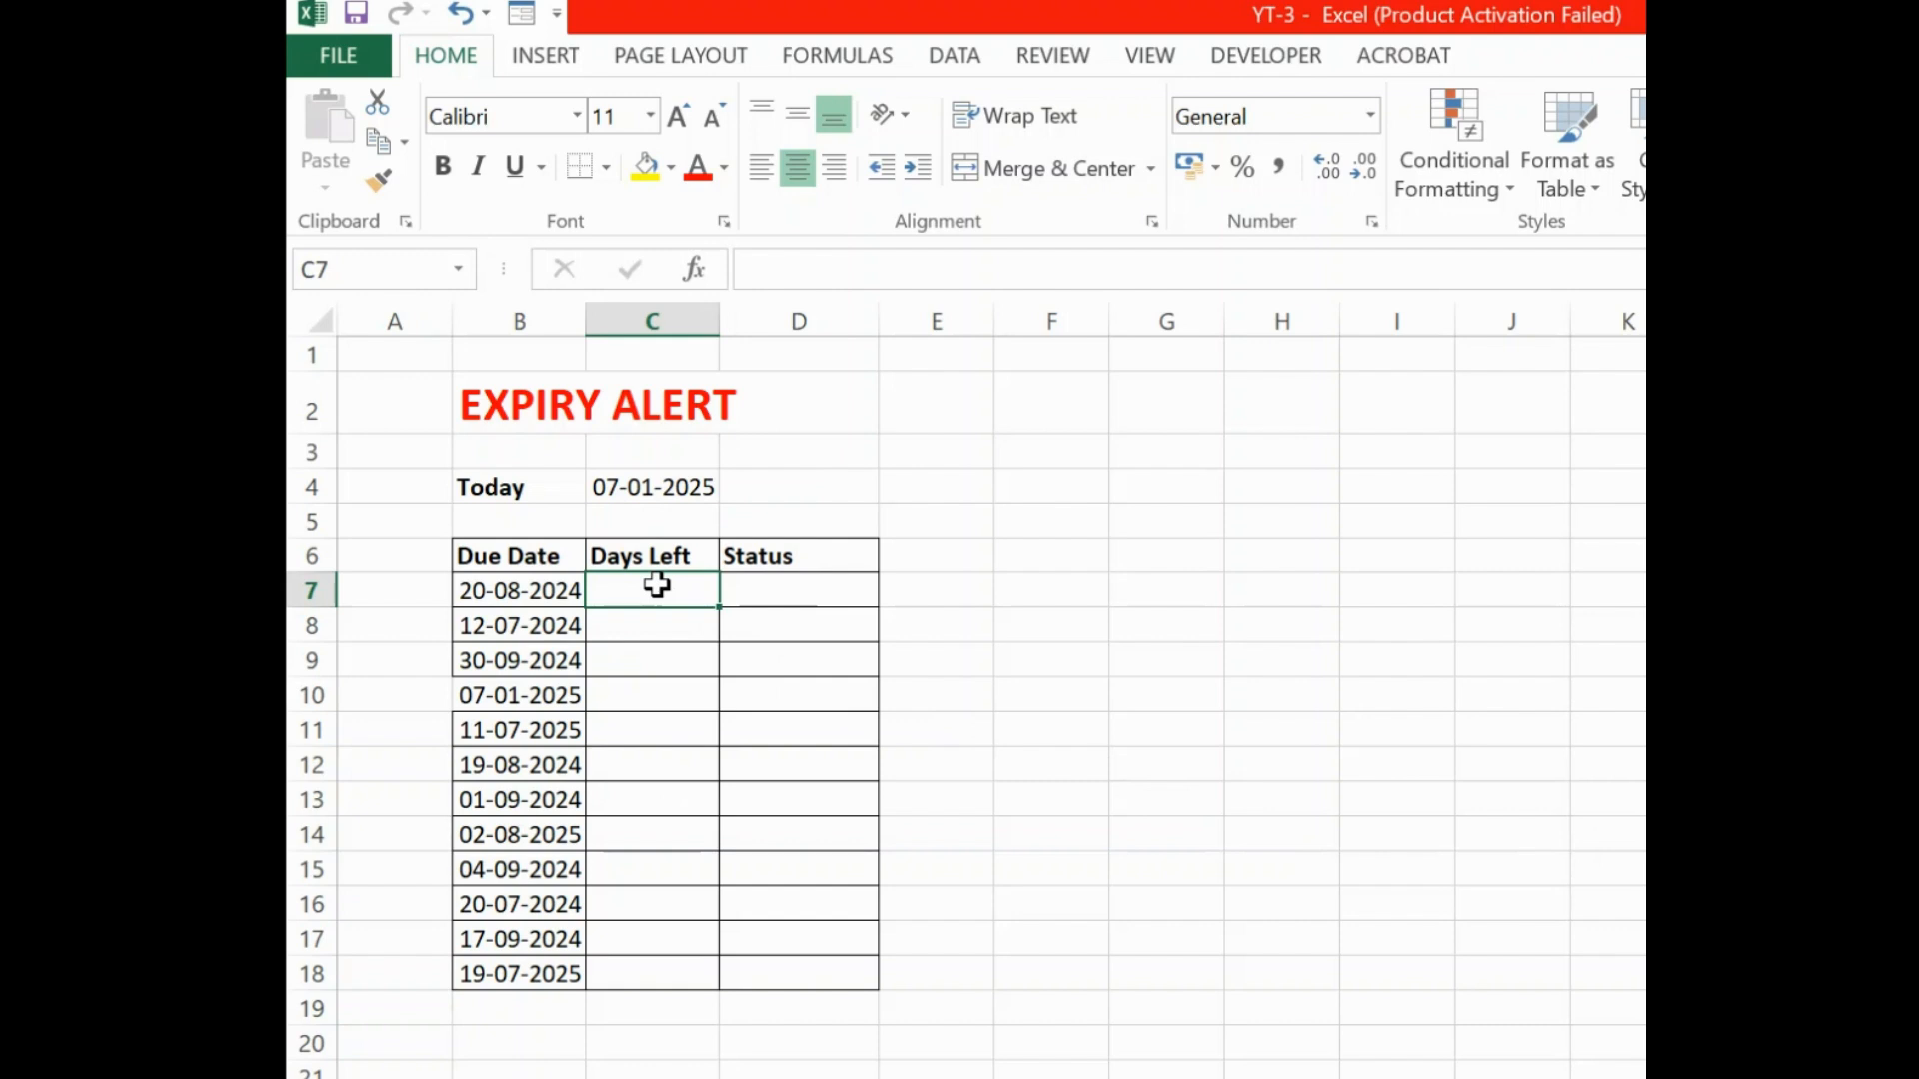
# - Start the Days Left formula in C7 as =B7-C4, subtracting the Today date from the first due date
pyautogui.write('=')
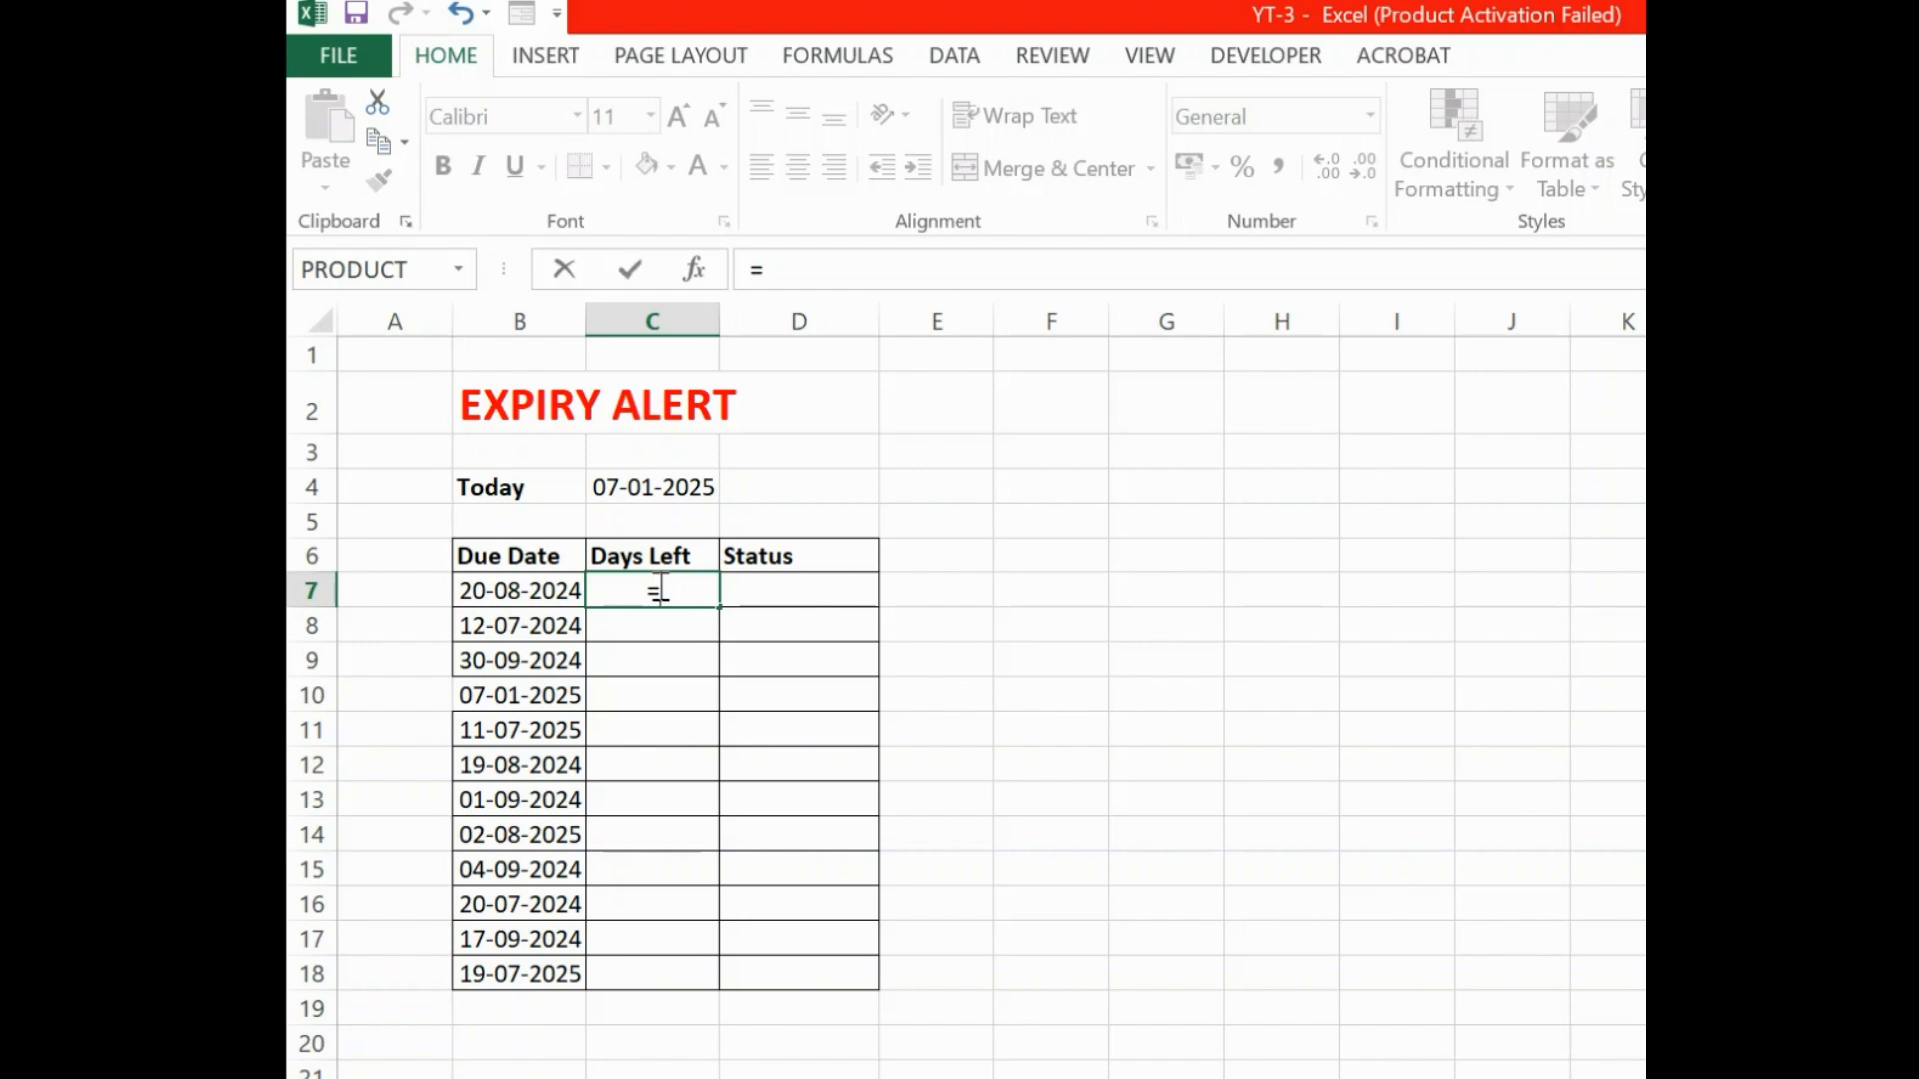
pyautogui.press('Left')
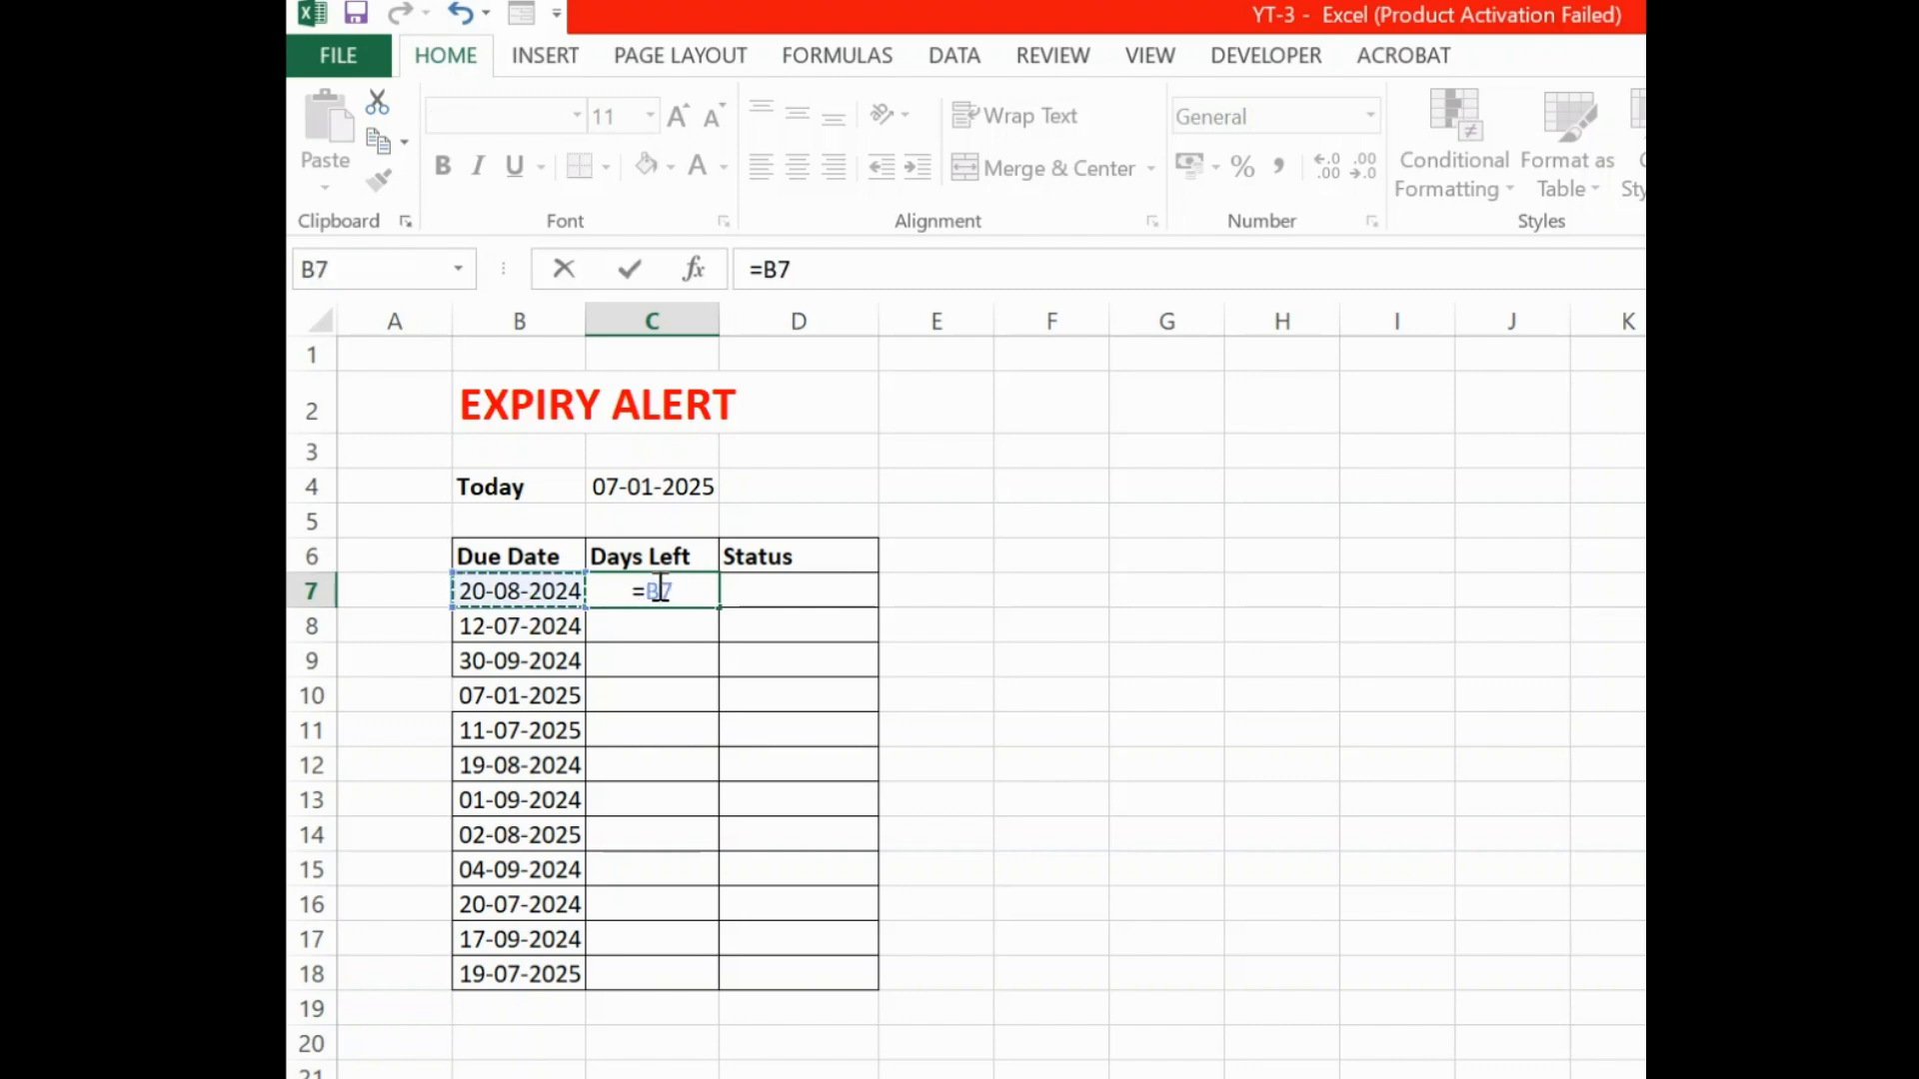
pyautogui.write('-')
pyautogui.press('Up')
pyautogui.press('Up')
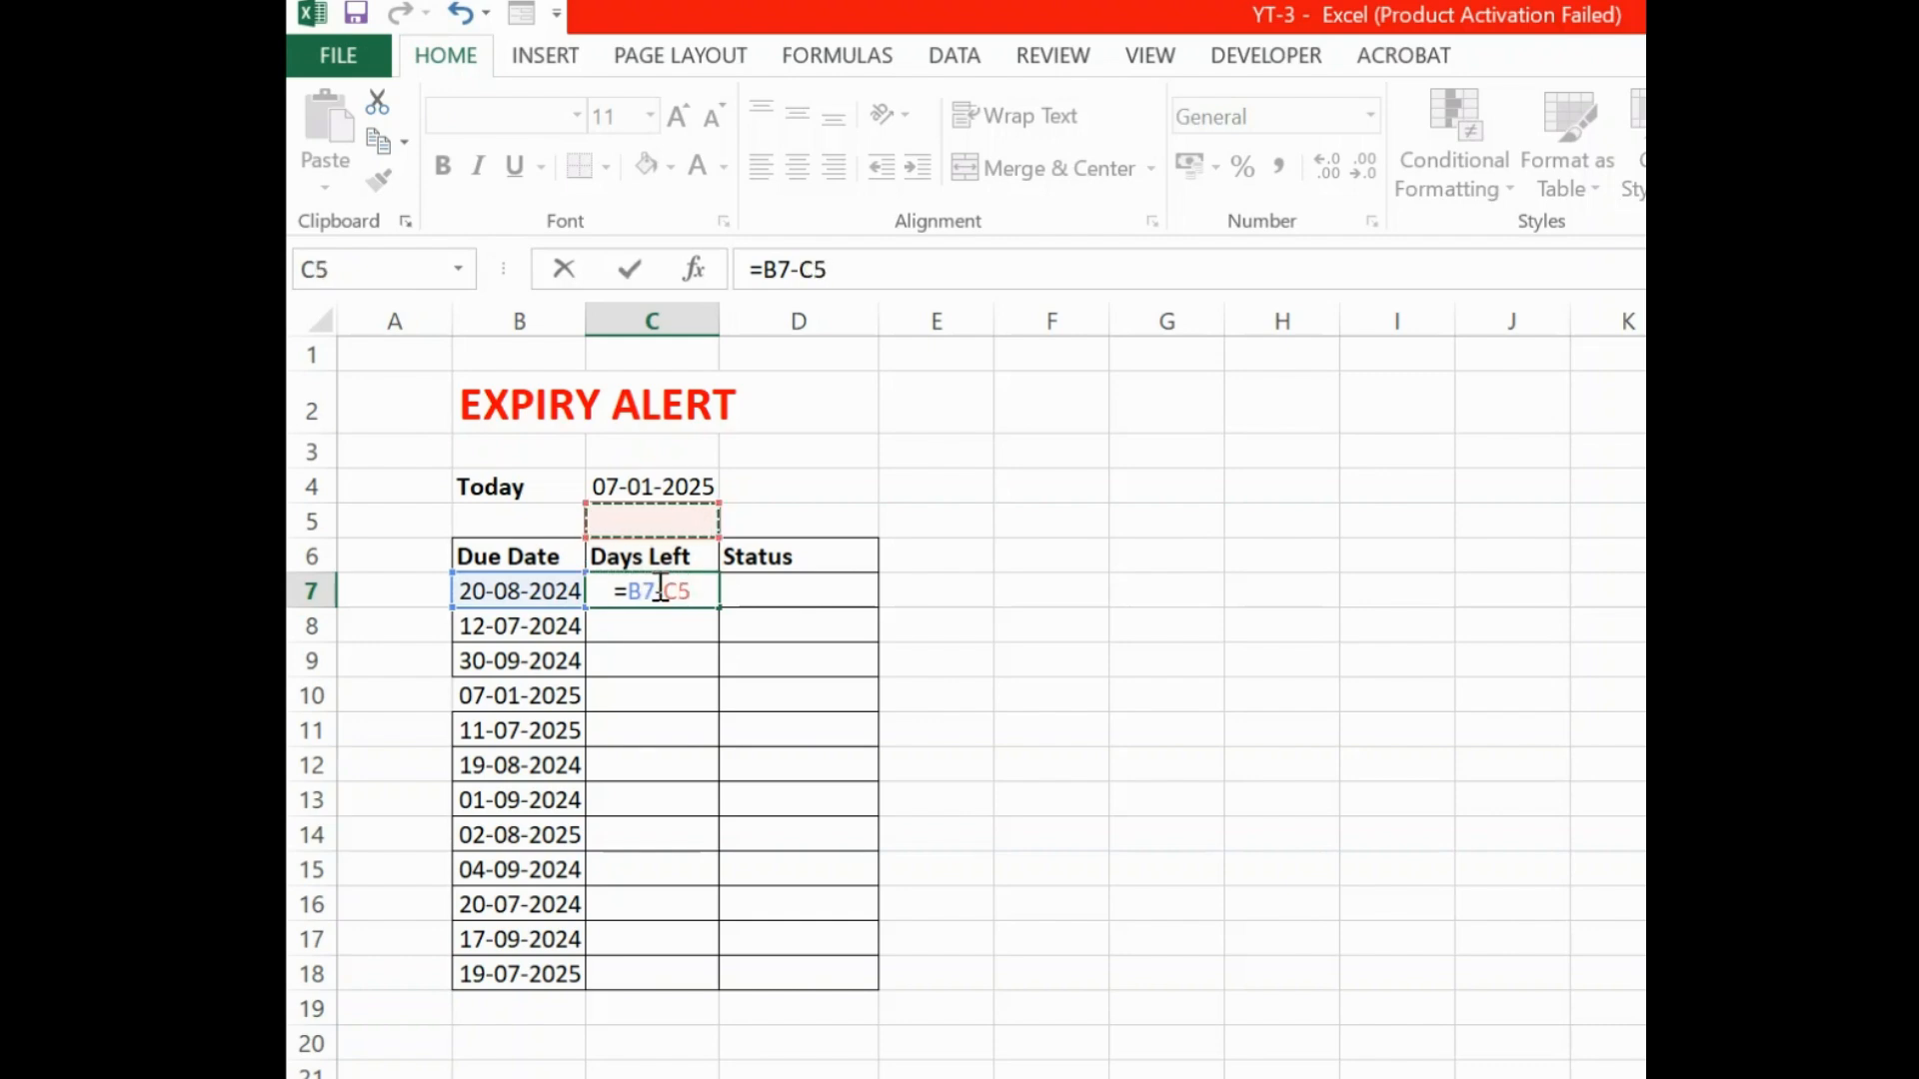
pyautogui.press('Up')
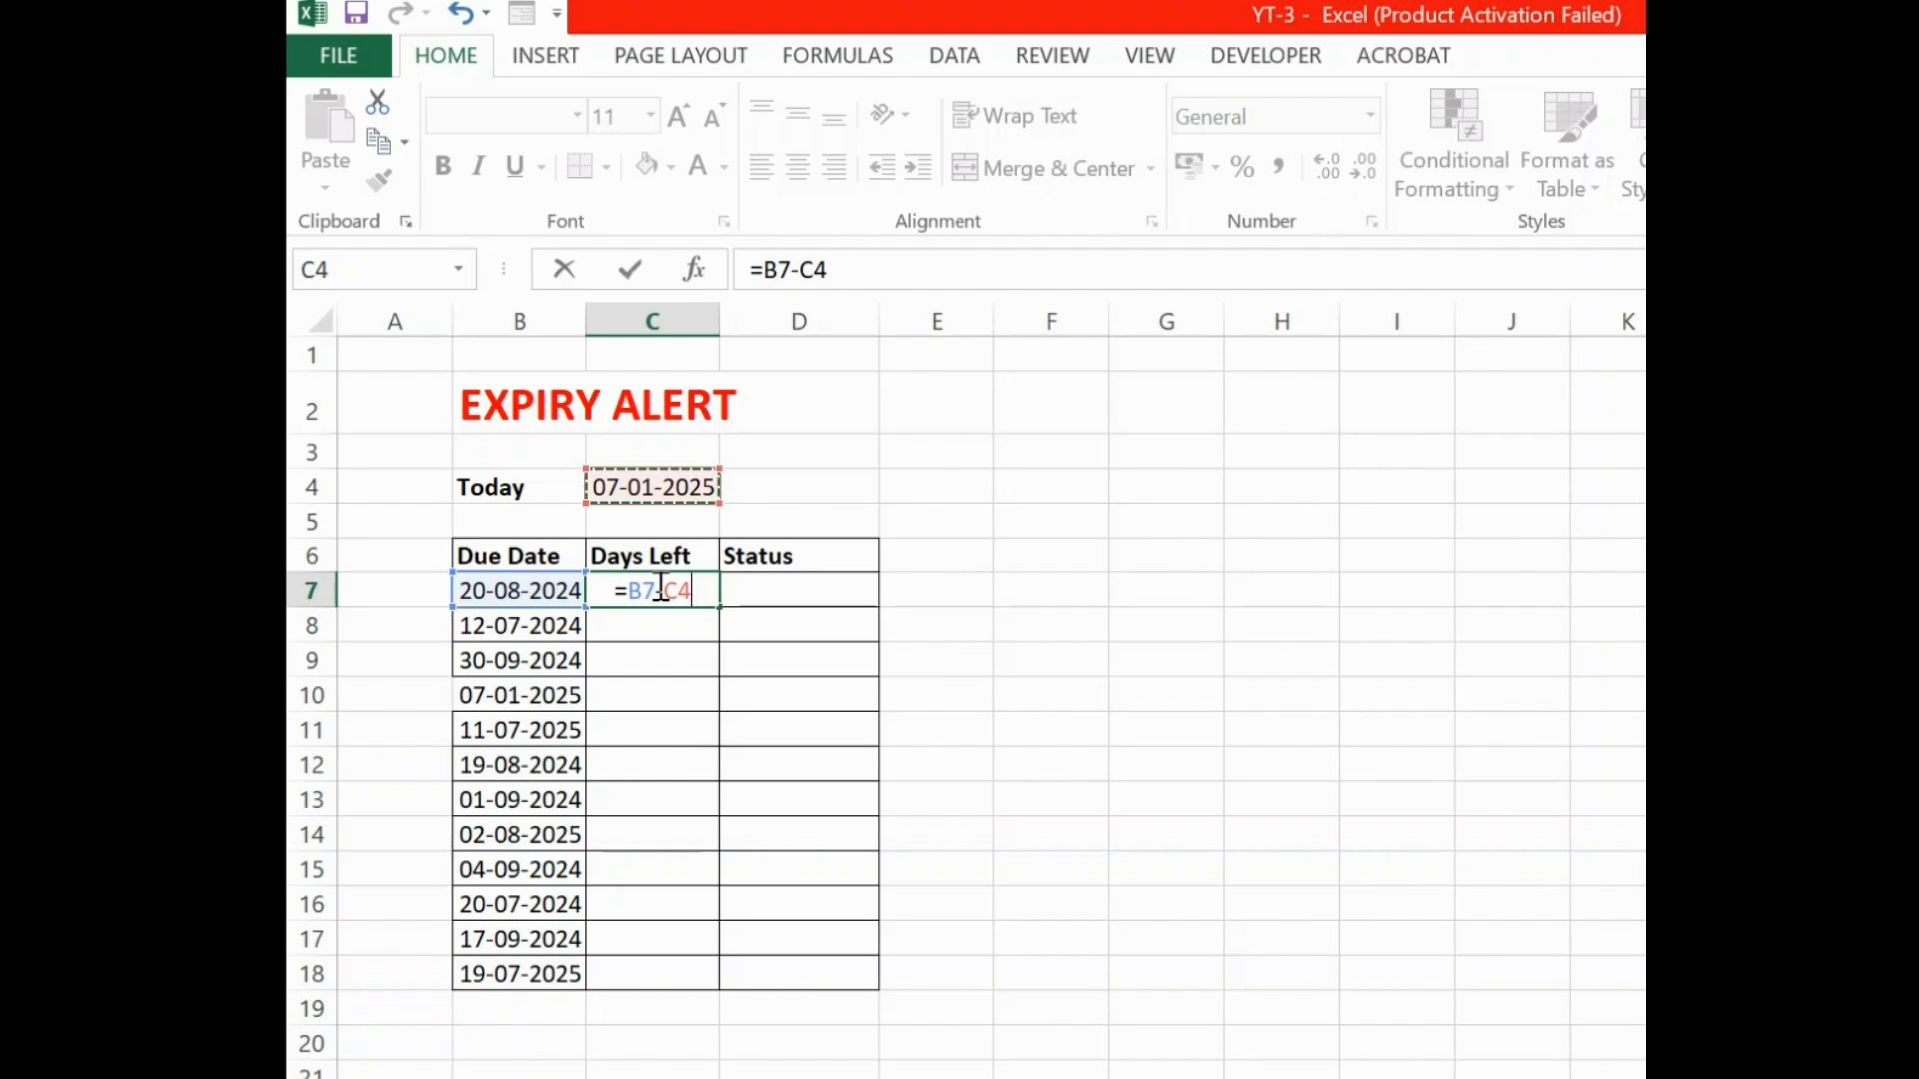
pyautogui.write(',1')
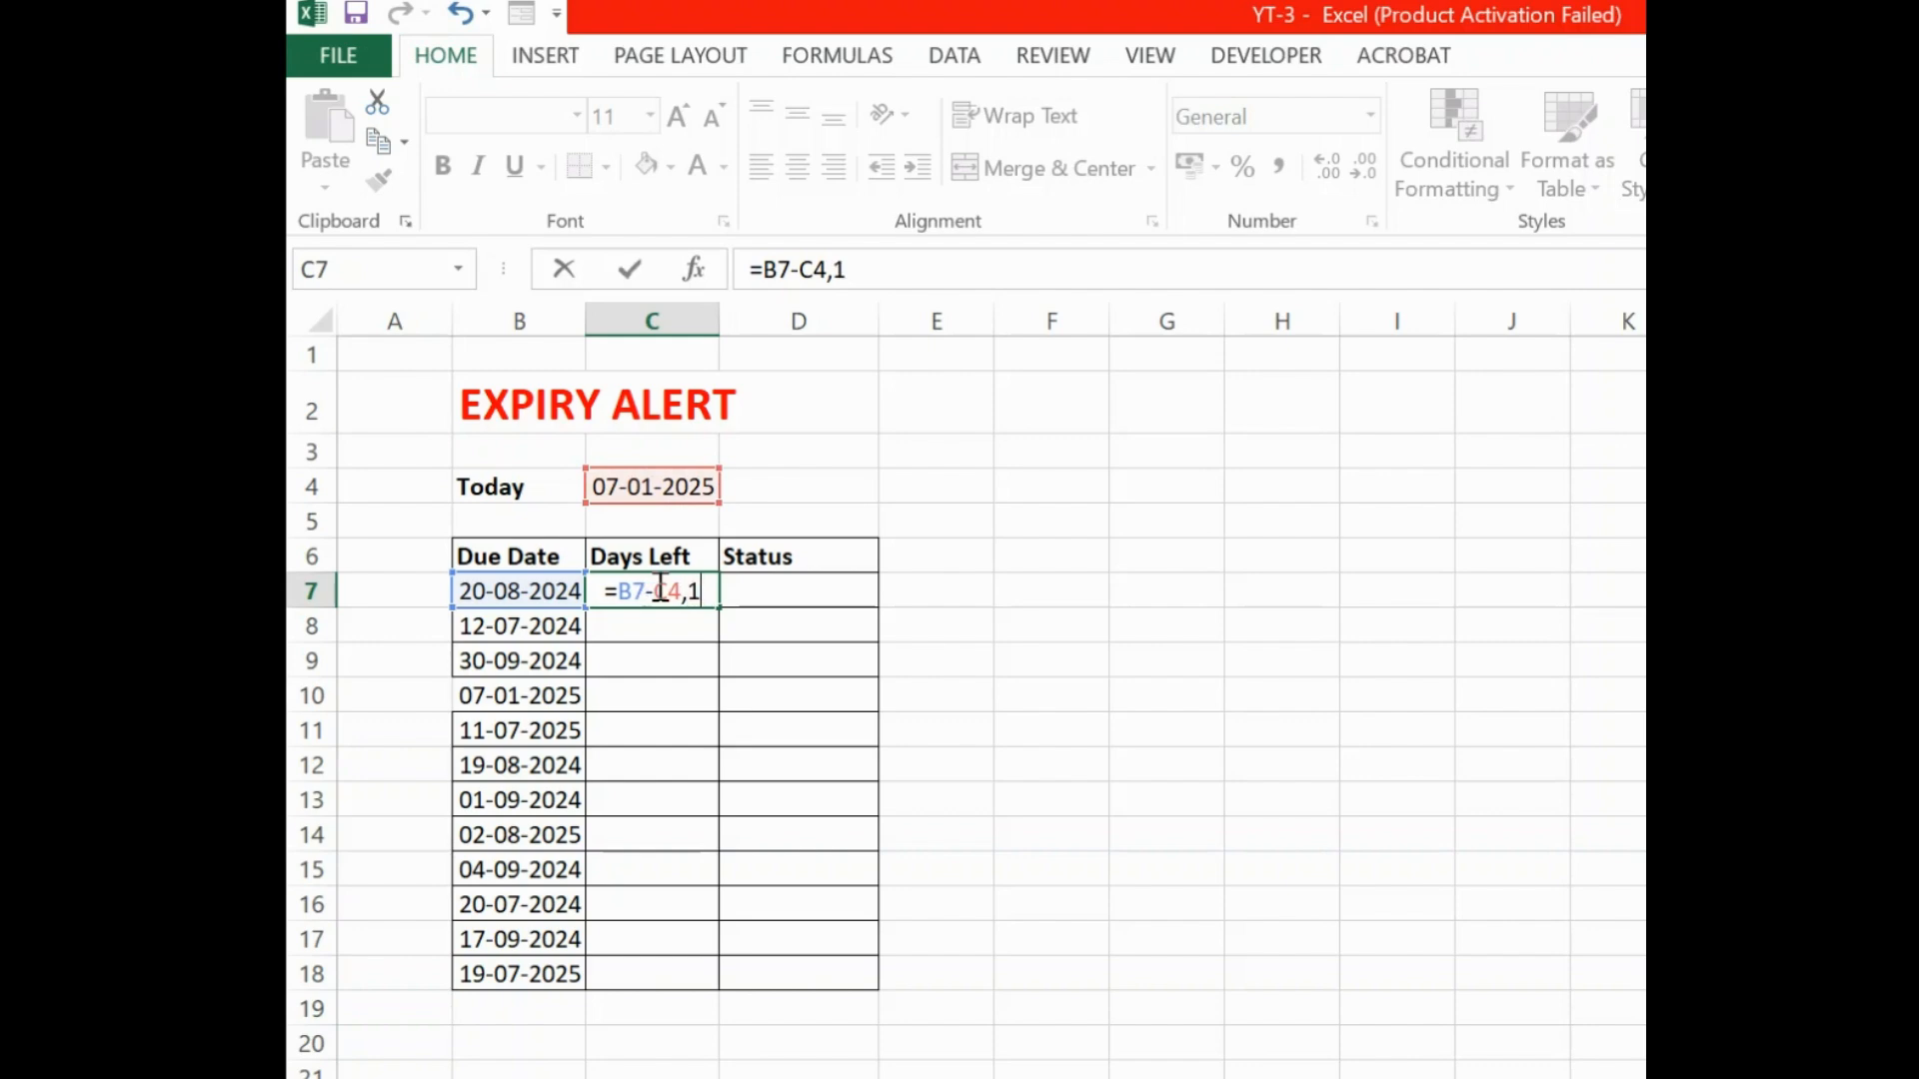
pyautogui.write(')')
pyautogui.press('BackSpace')
pyautogui.press('BackSpace')
pyautogui.press('BackSpace')
# - Make the Today reference absolute as $C$4, enter the formula, and fill it down the Days Left column to row 18
pyautogui.press('F4')
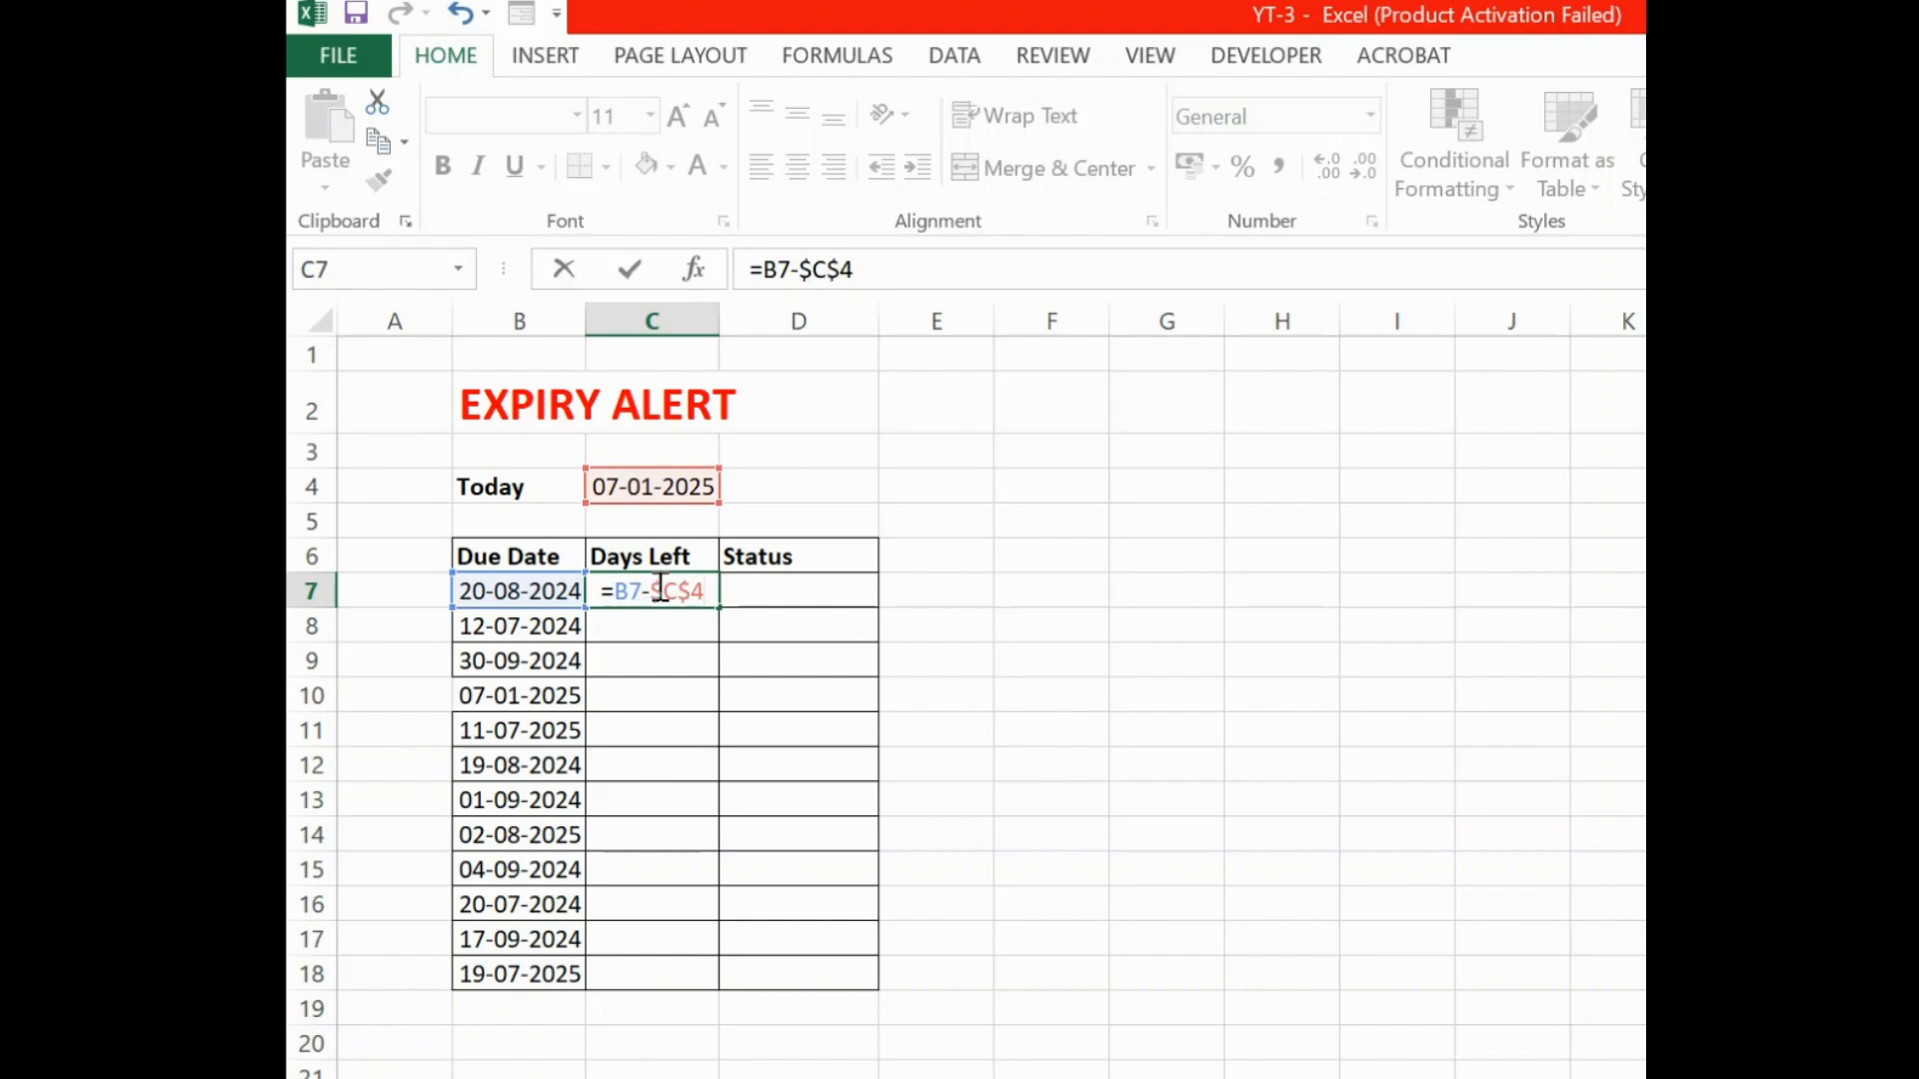
pyautogui.press('Return')
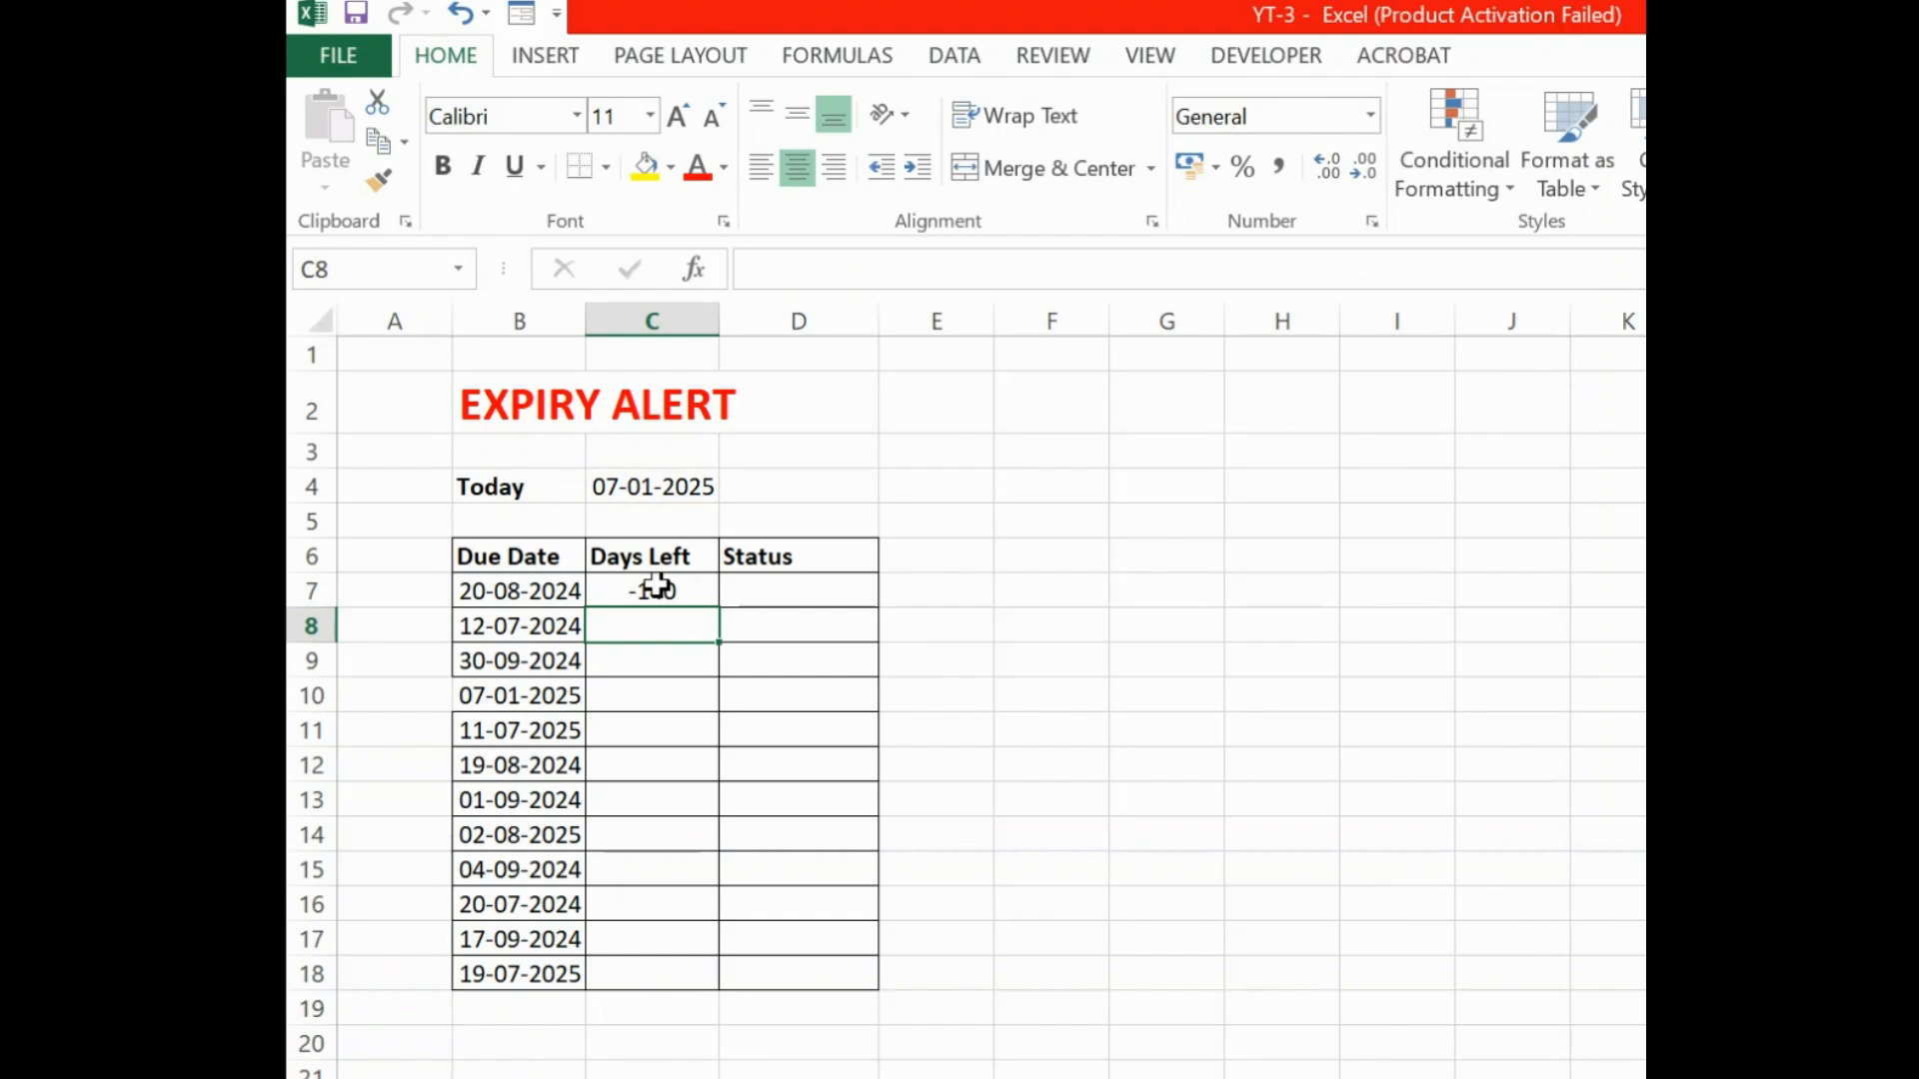
pyautogui.click(672, 589)
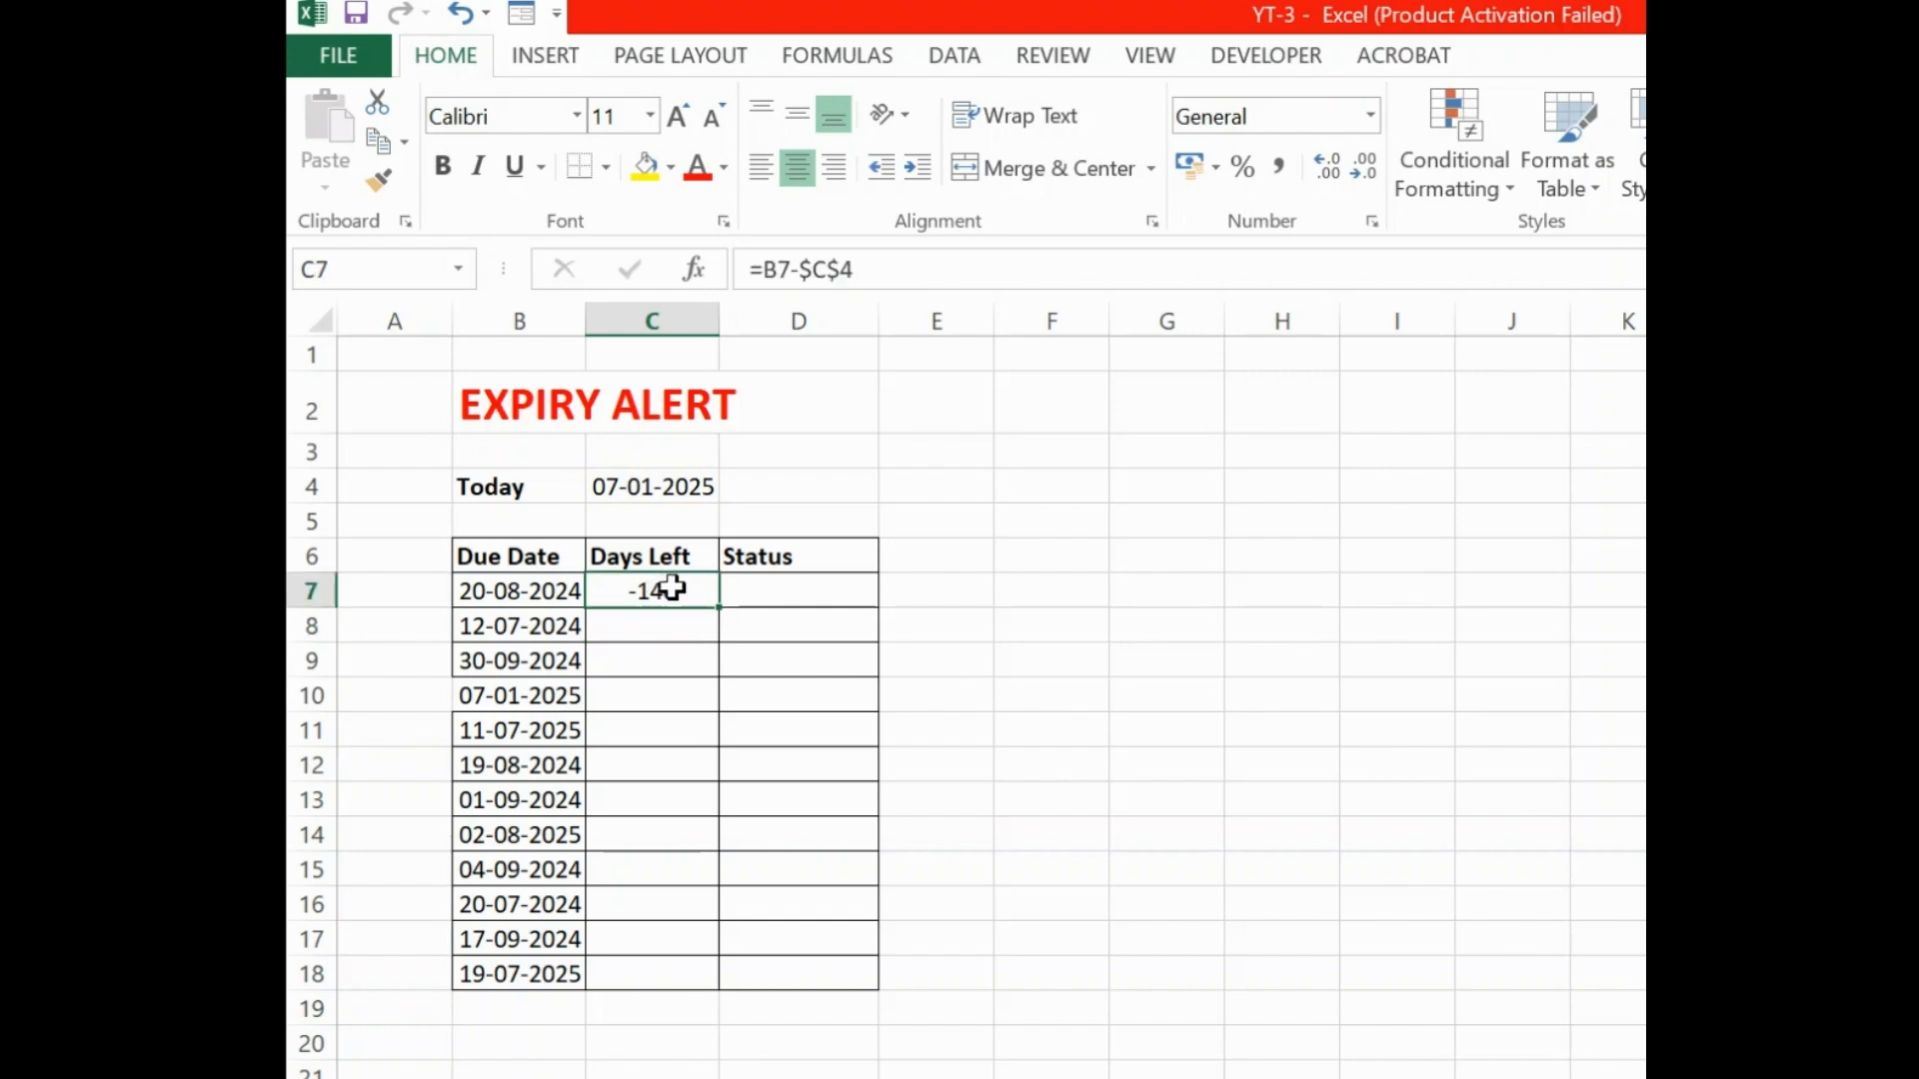
pyautogui.doubleClick(719, 608)
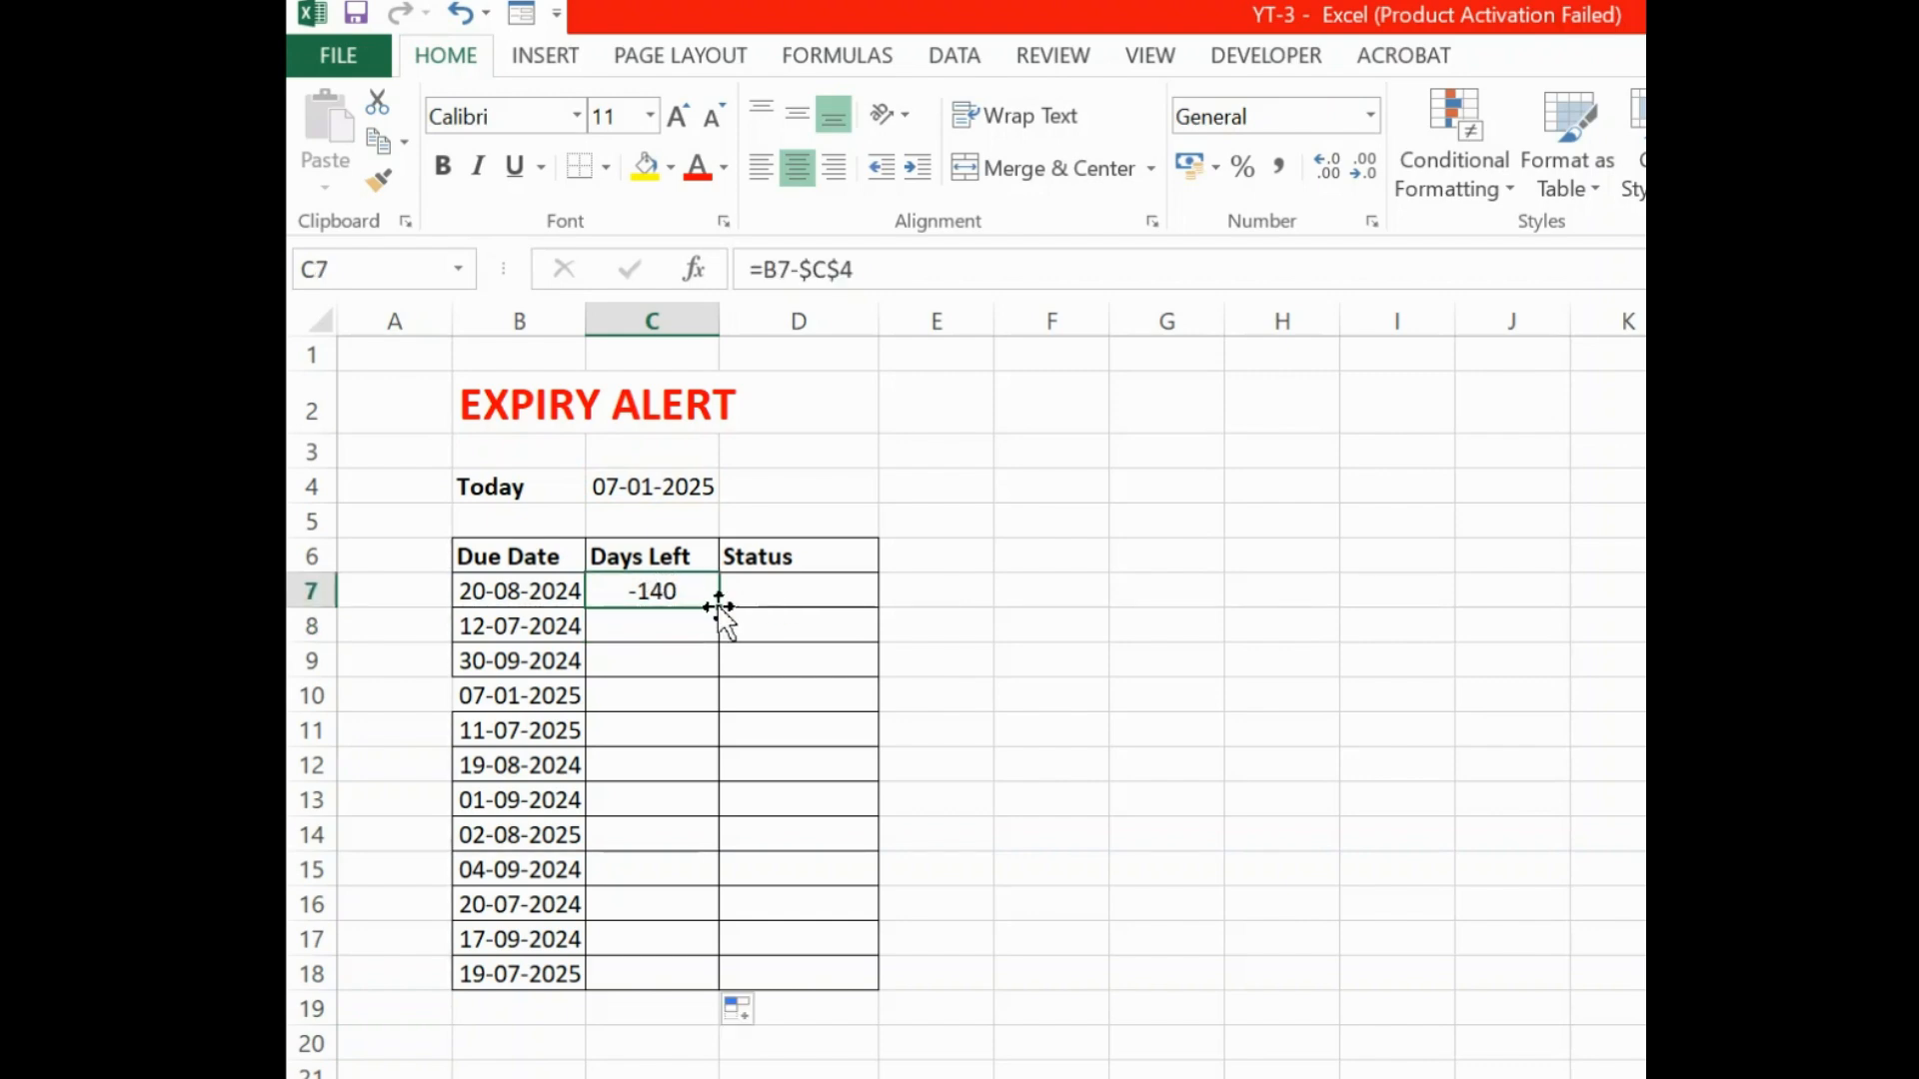
# - Enter the nested formula =IF(C7<0,"Expired",IF(C7<30,"Expiring Soon",IF(C7>30,"On Time"))) in D7 under Status
pyautogui.click(770, 594)
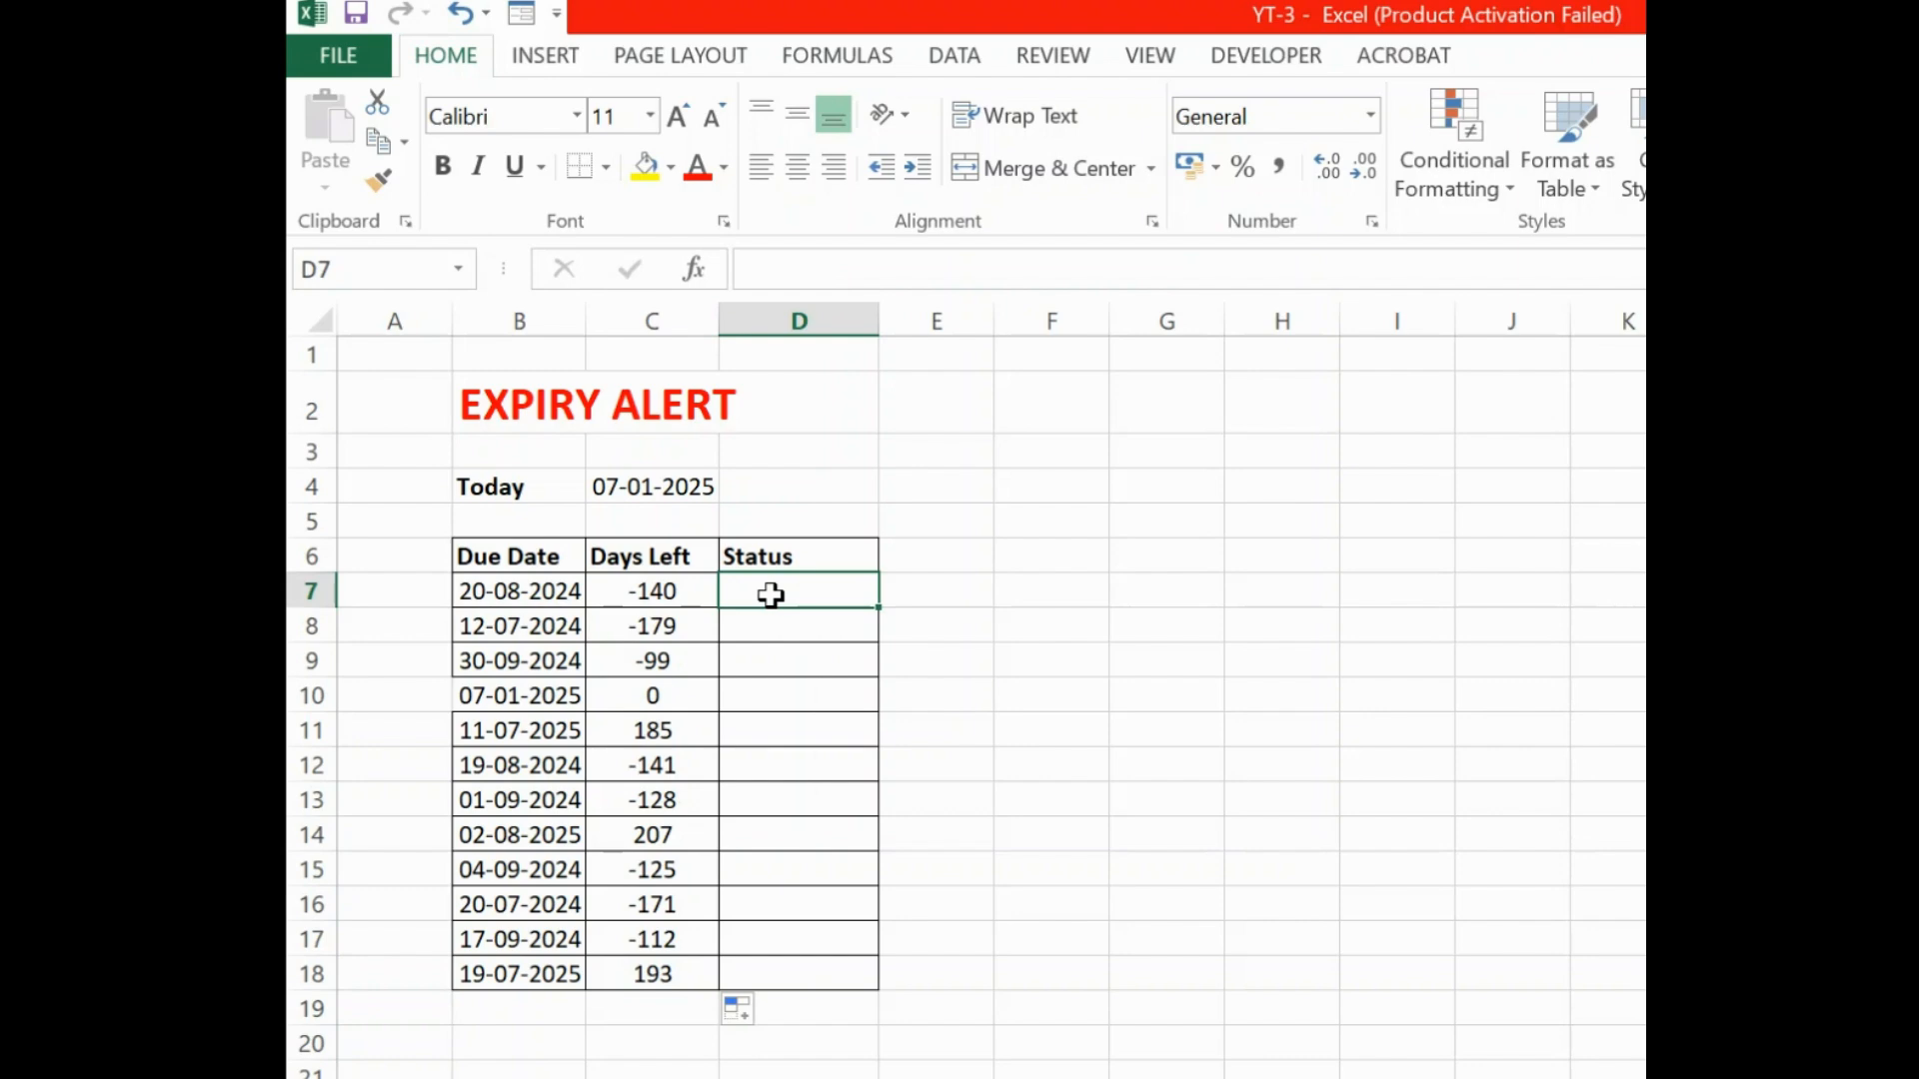
pyautogui.write('=')
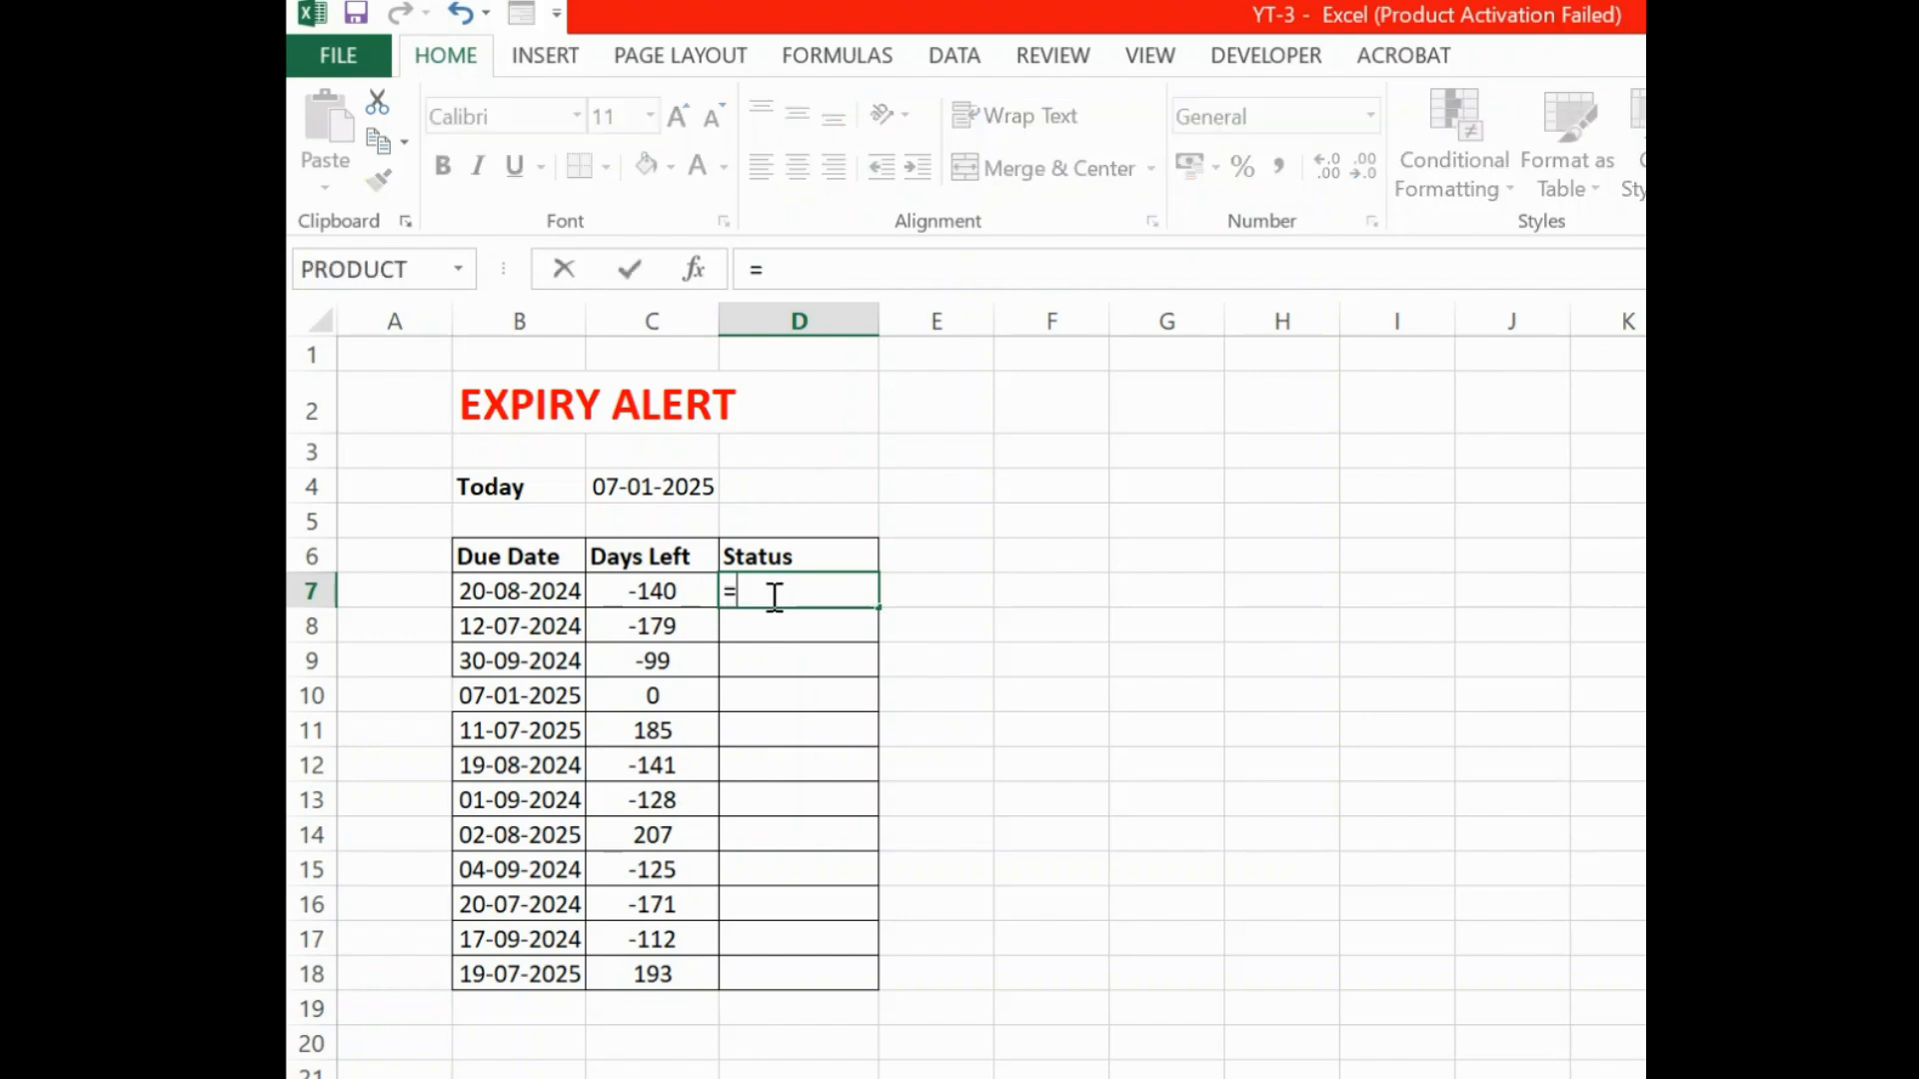
pyautogui.write('if(c7')
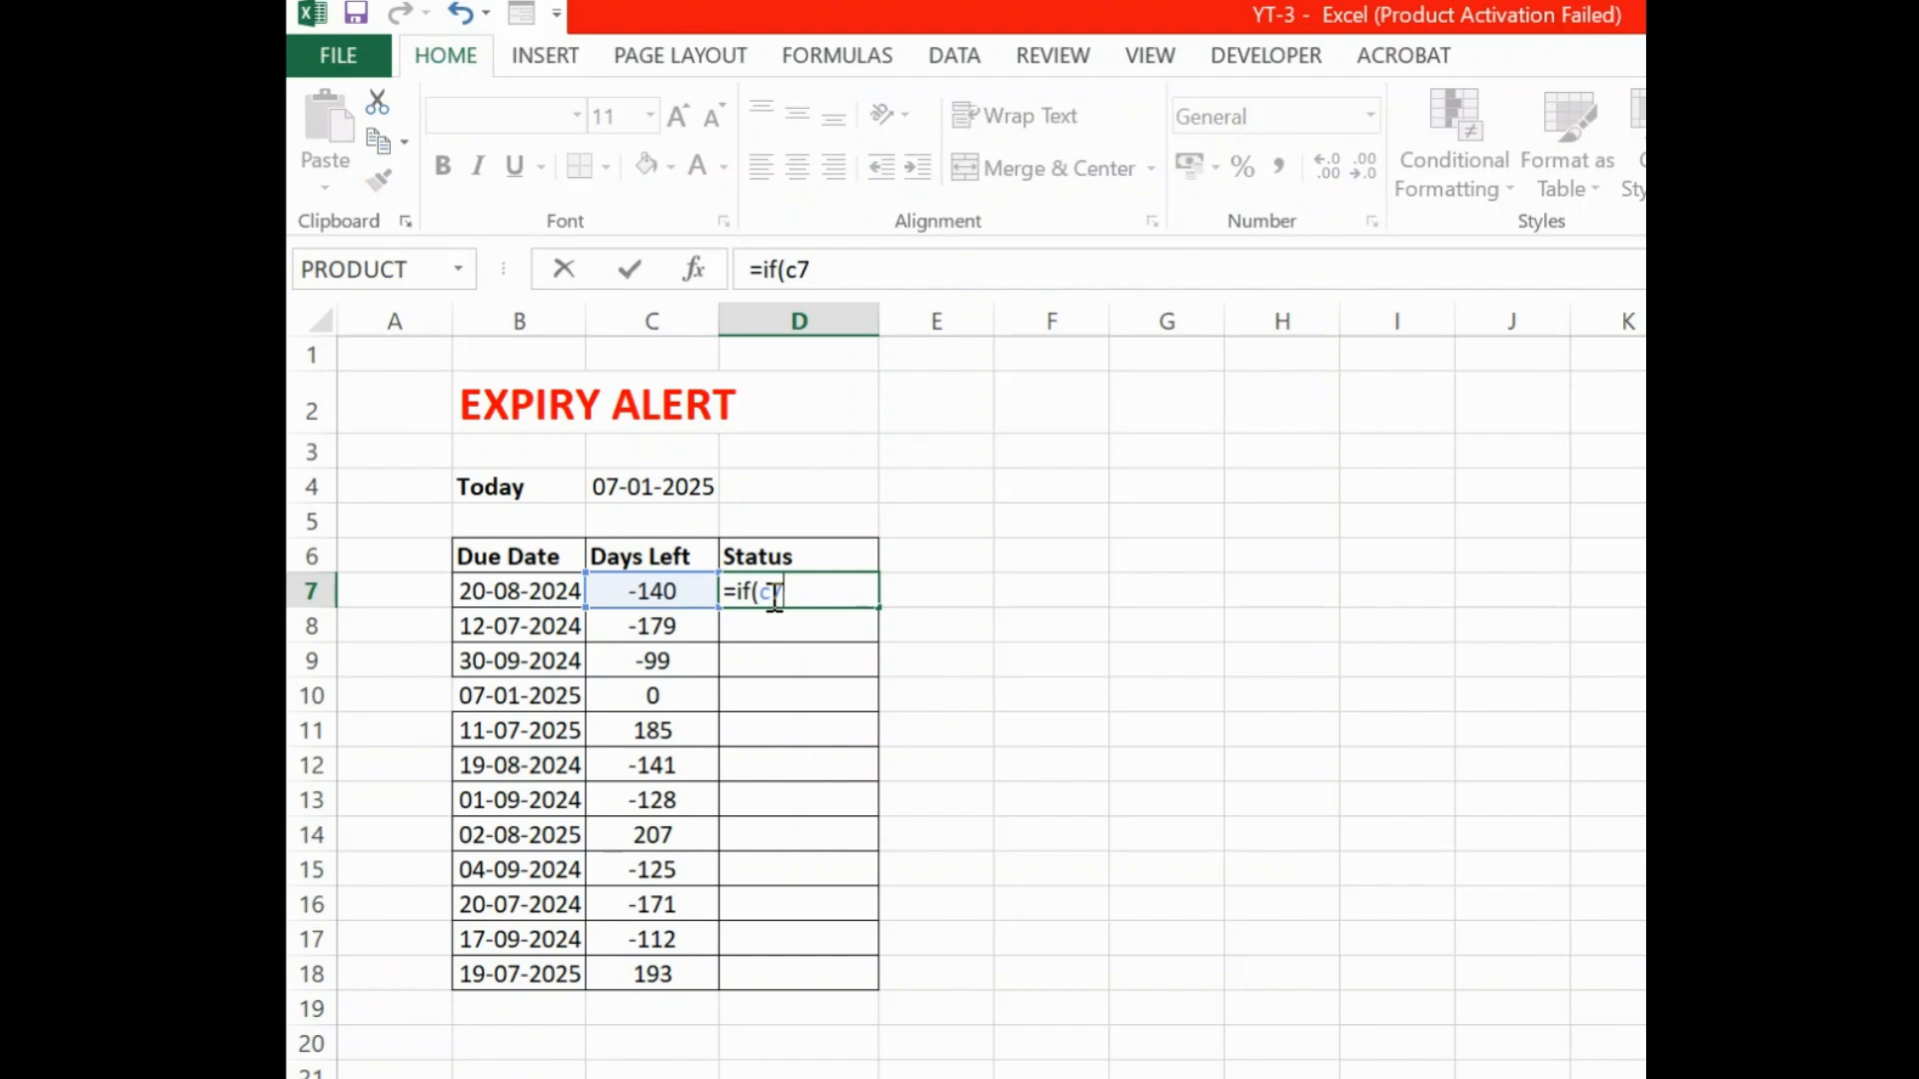
pyautogui.write('<0,"Expired')
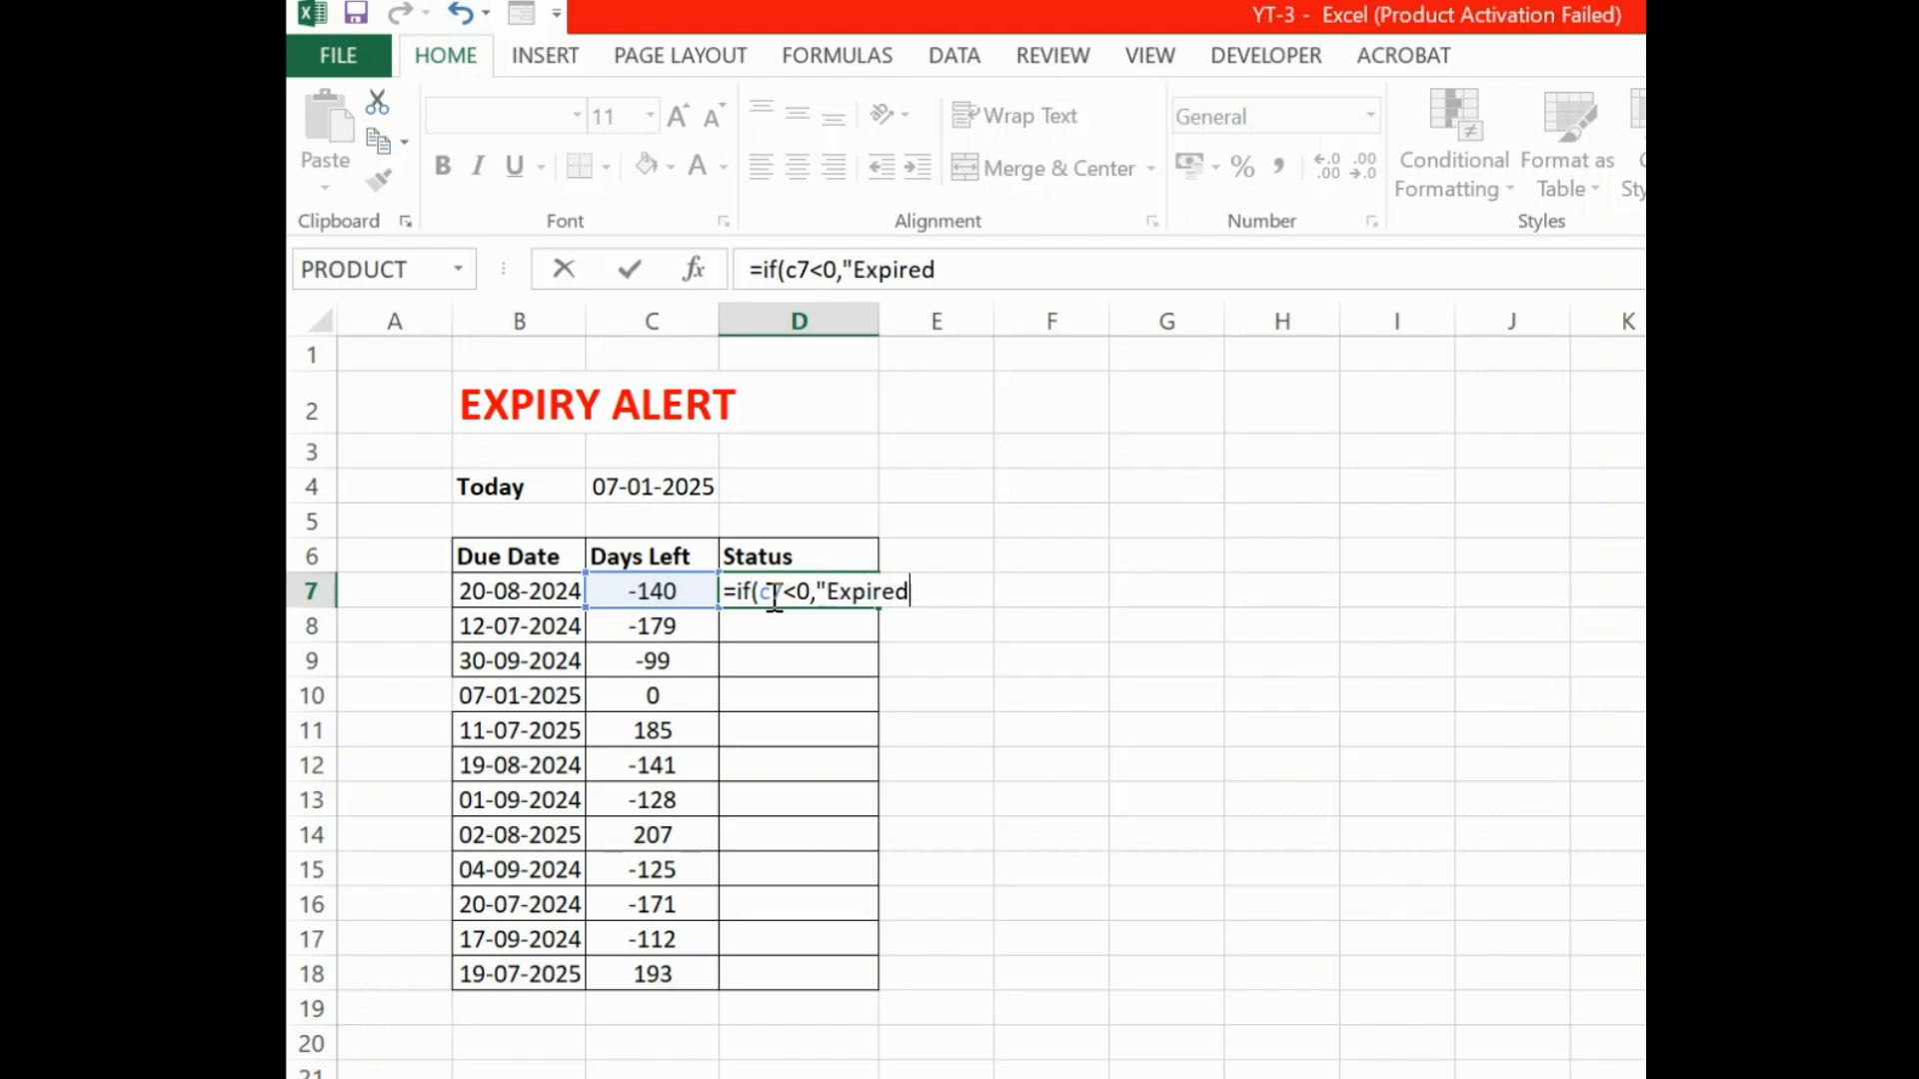
pyautogui.write('",if(c7')
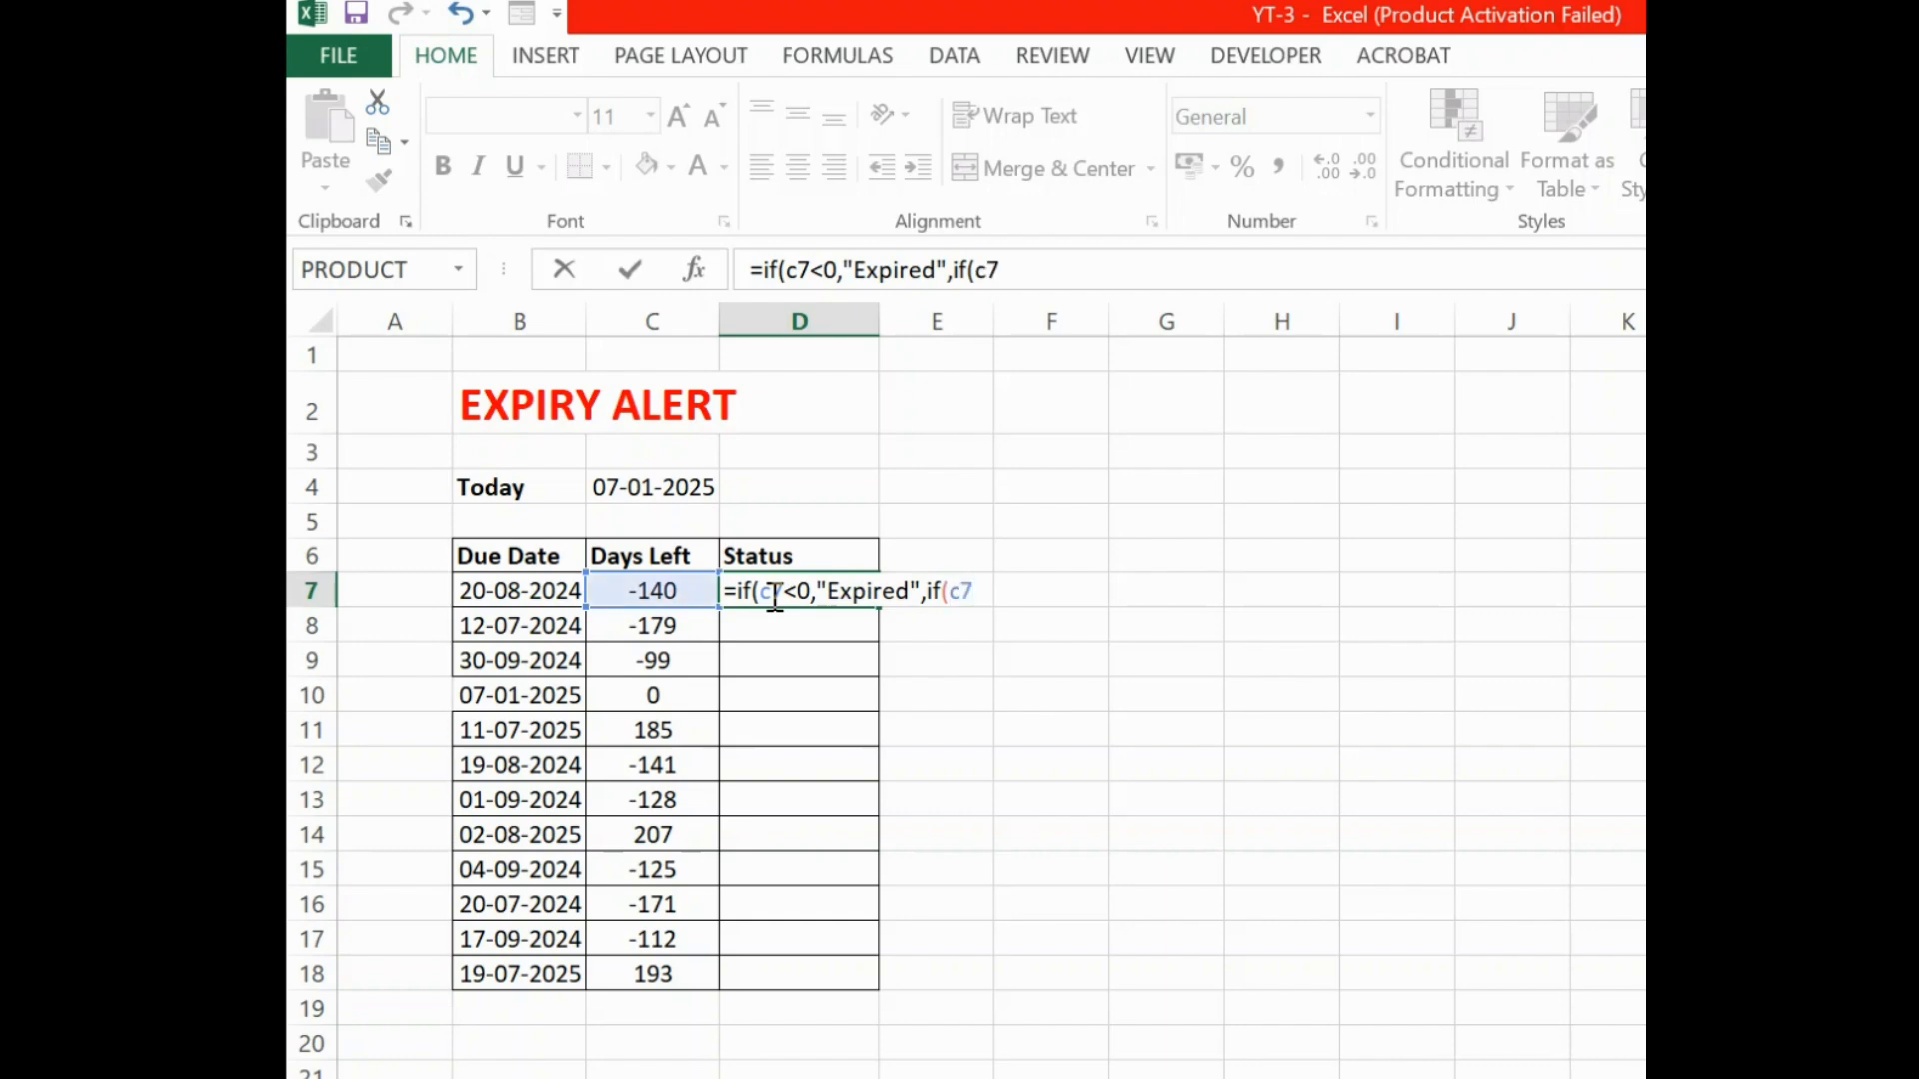
pyautogui.write('<30,"Exp')
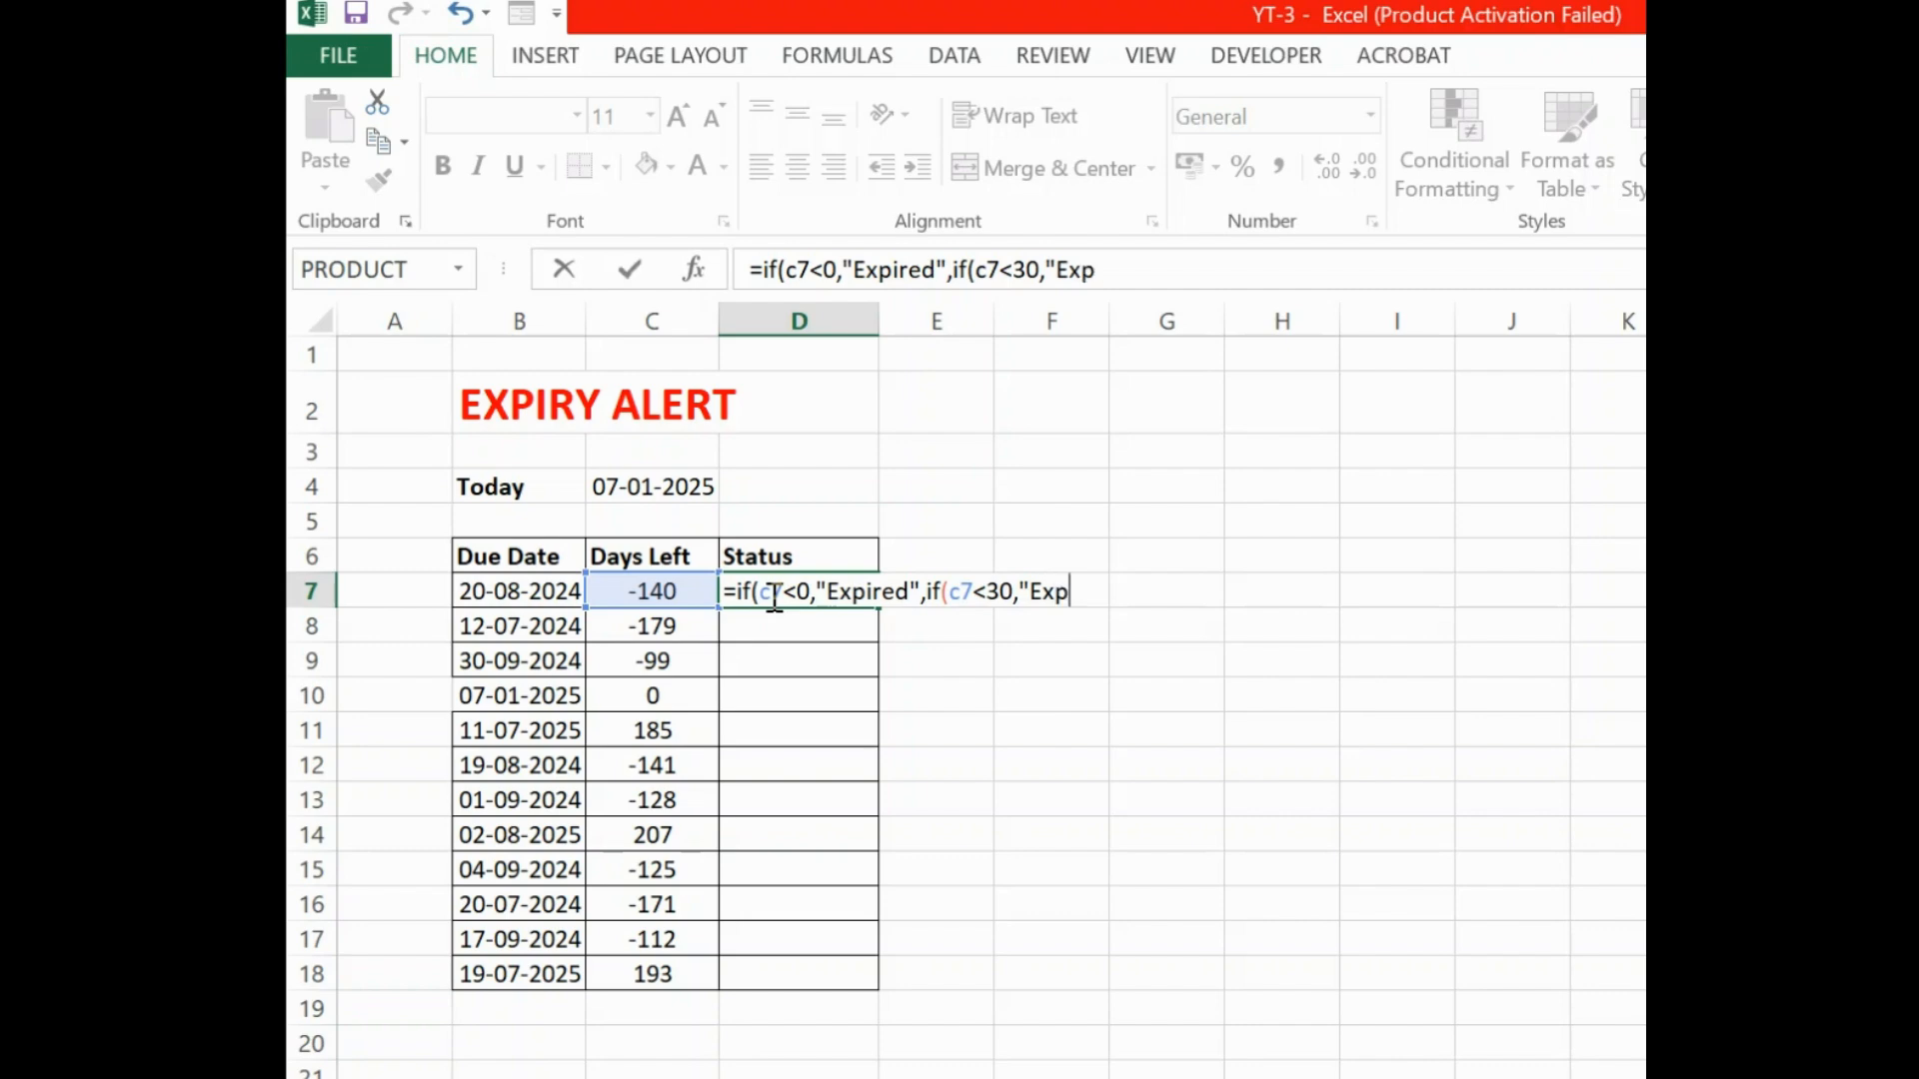
pyautogui.write('iring Soon"')
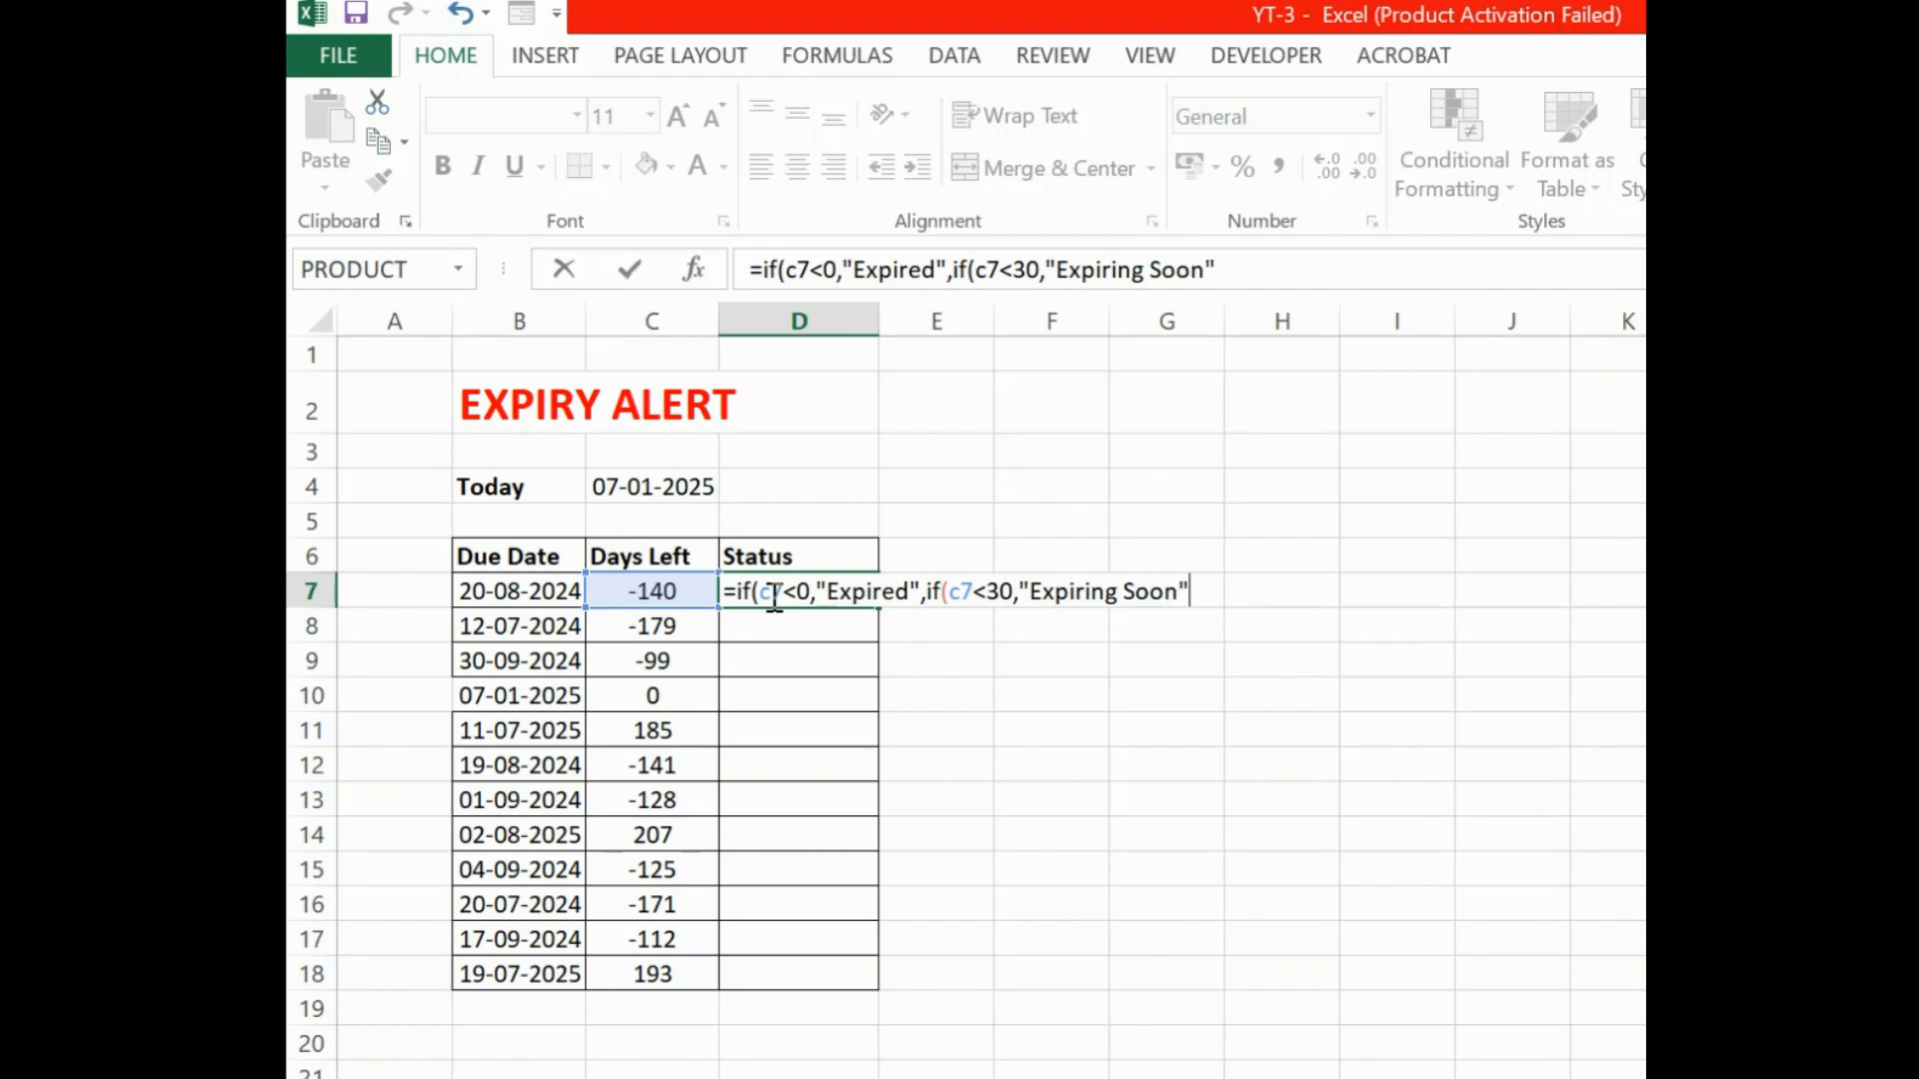
pyautogui.write(',if(c7')
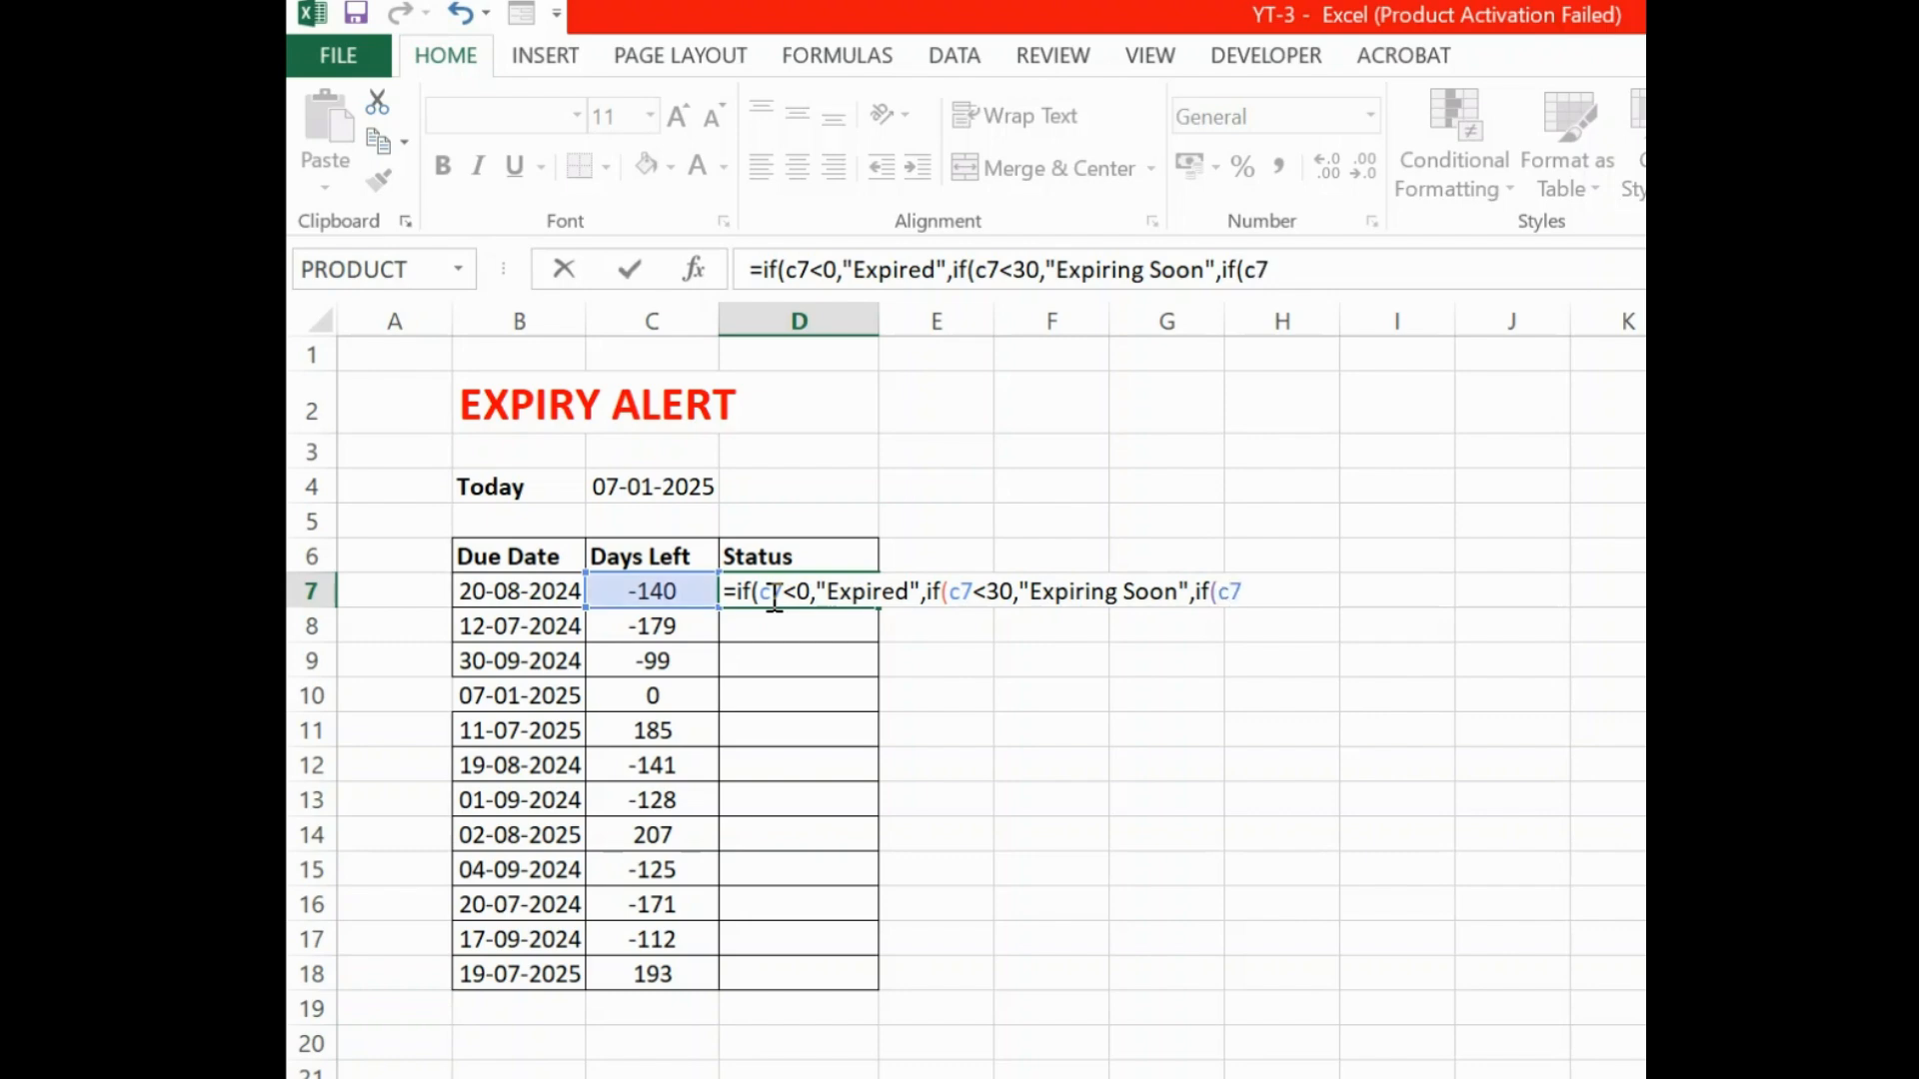
pyautogui.write('>30,"On Tim')
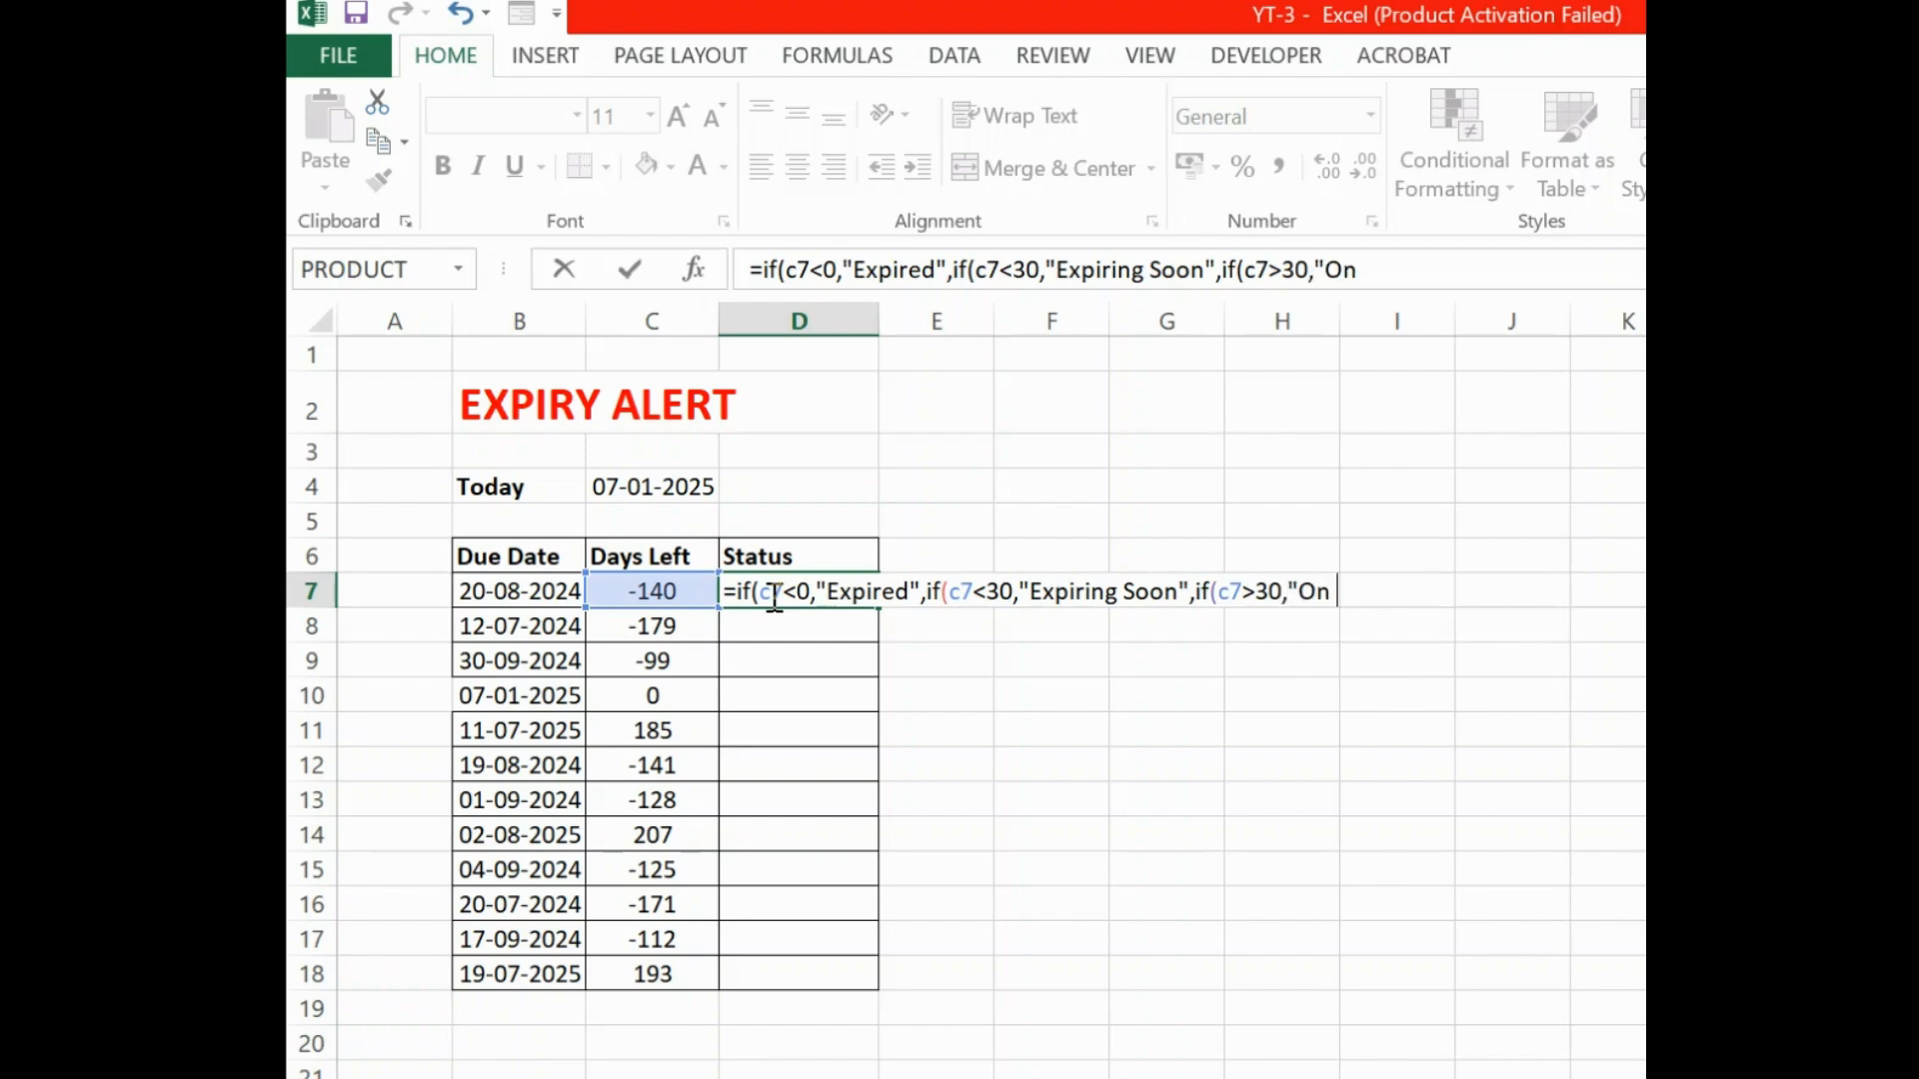
pyautogui.write('e")))')
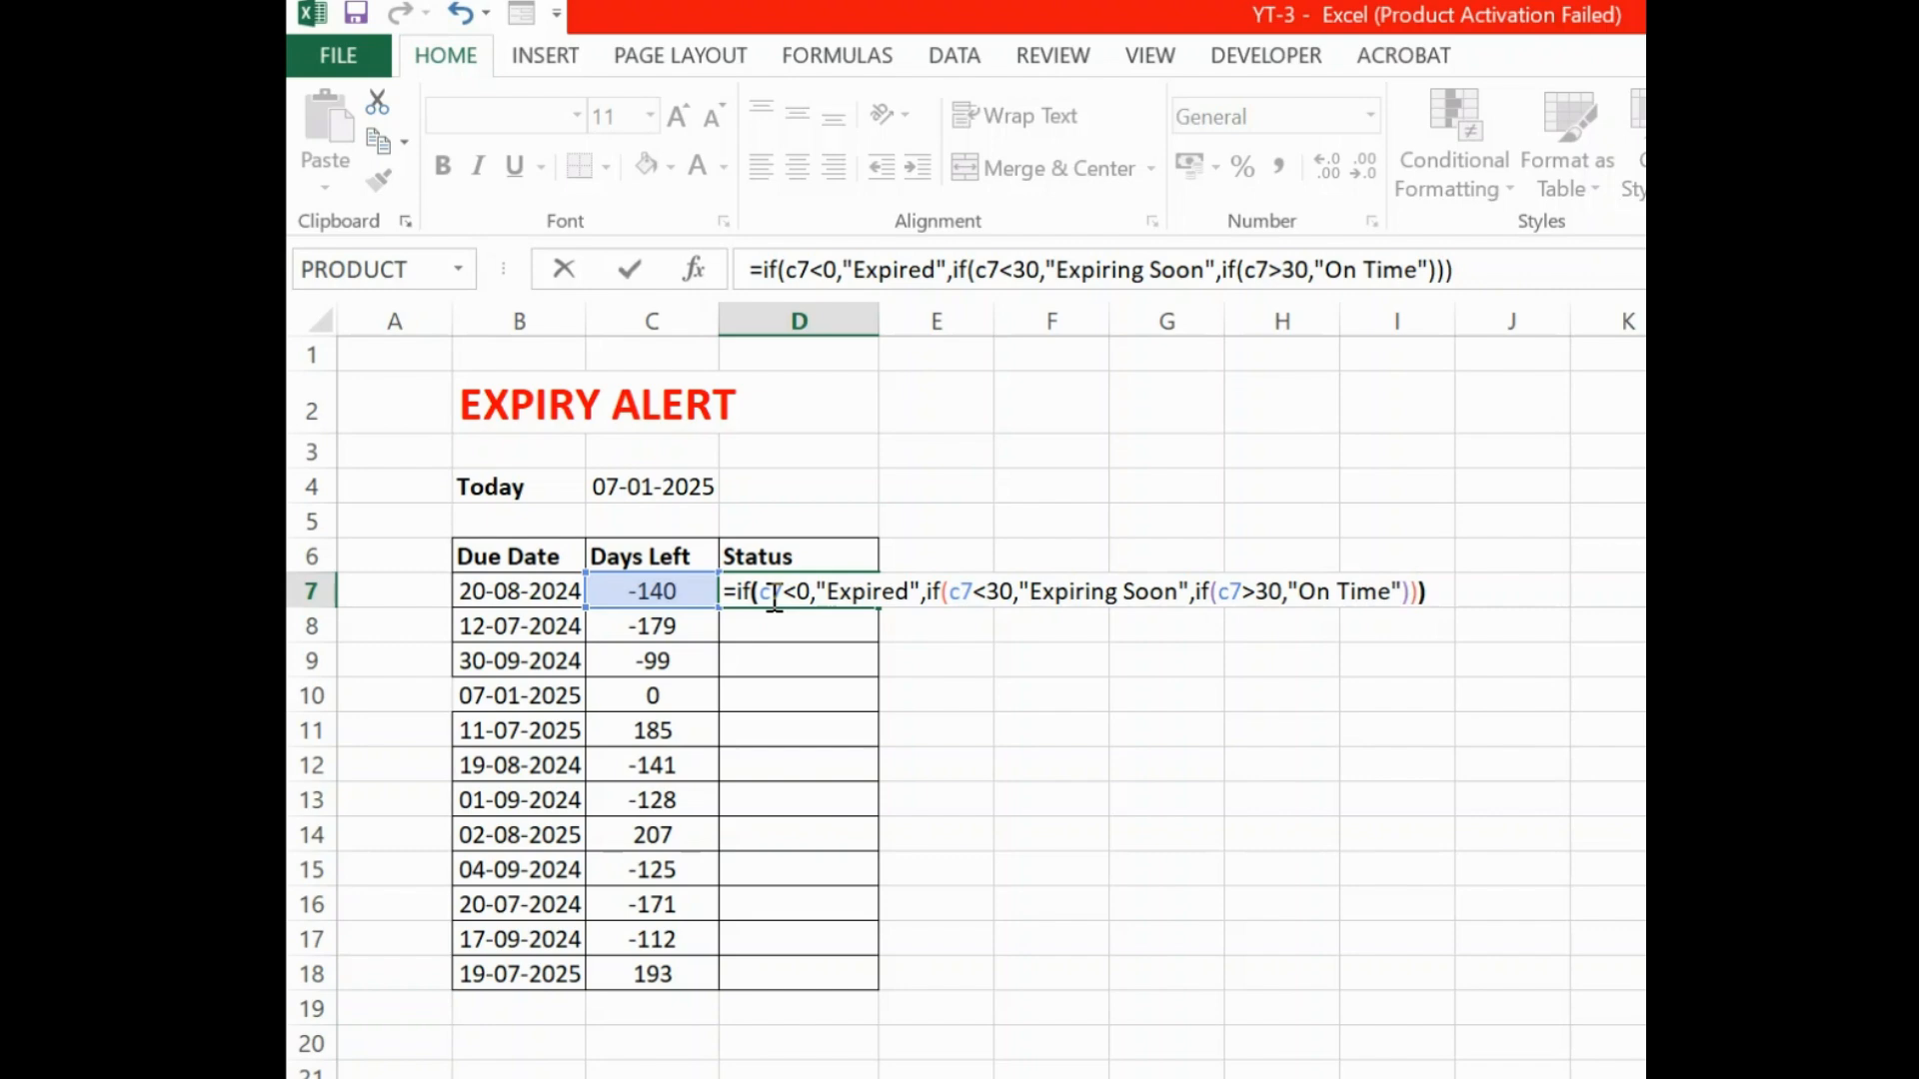
pyautogui.press('Return')
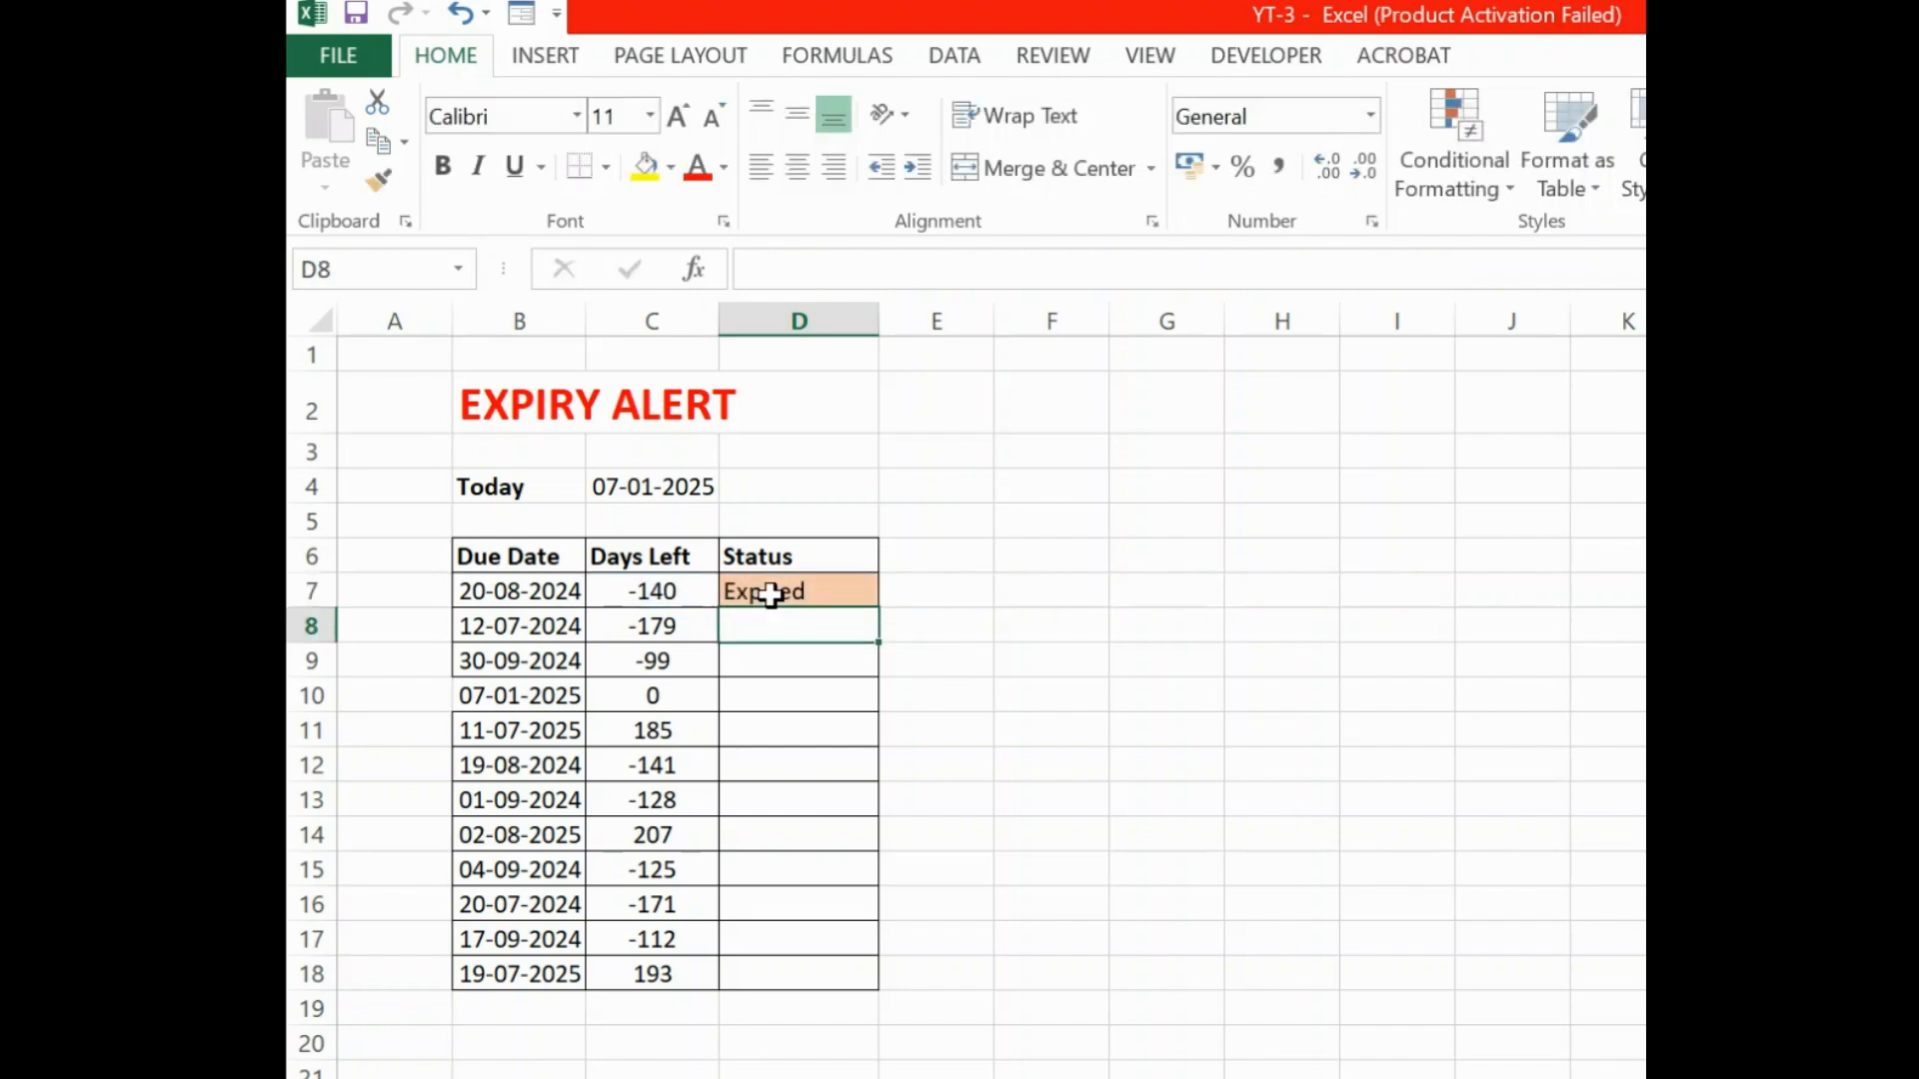
# - Fill the Status formula from D7 down to row 18 of the expiry table
pyautogui.click(770, 595)
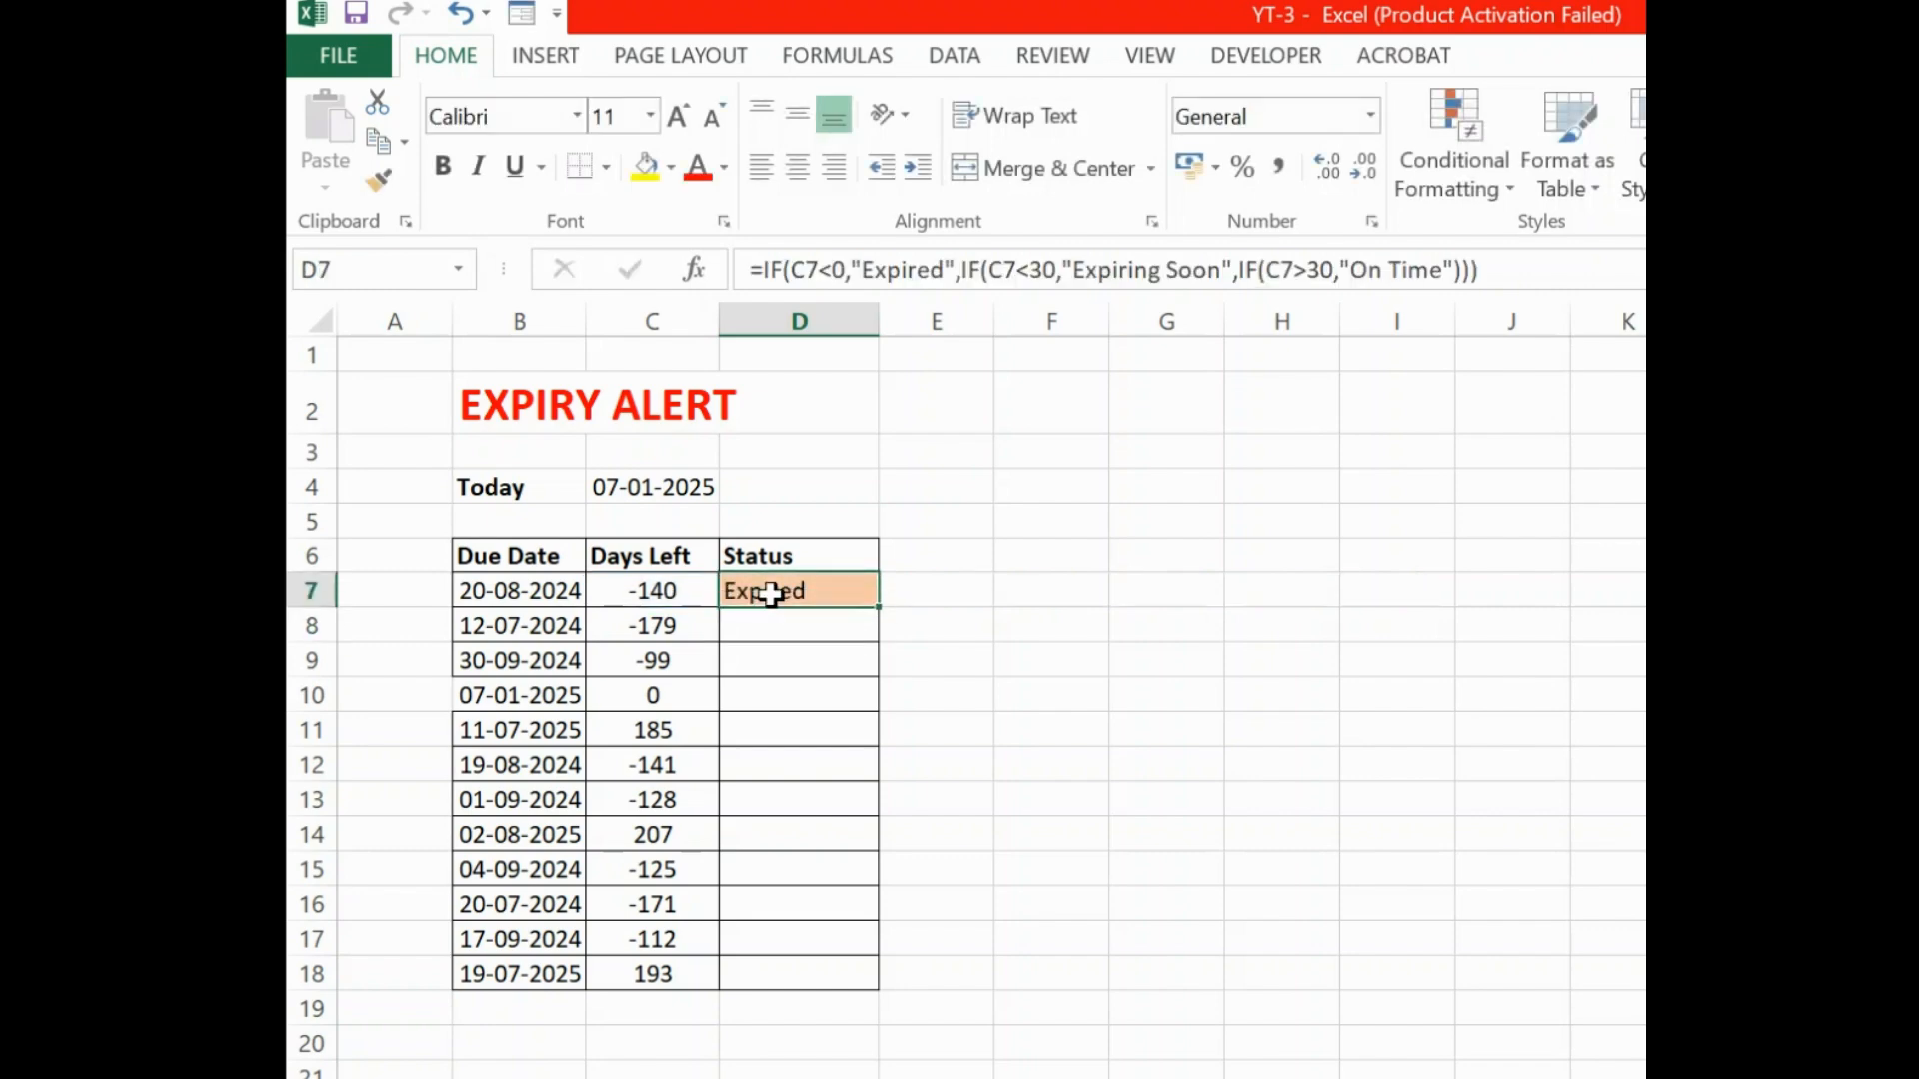
pyautogui.doubleClick(877, 603)
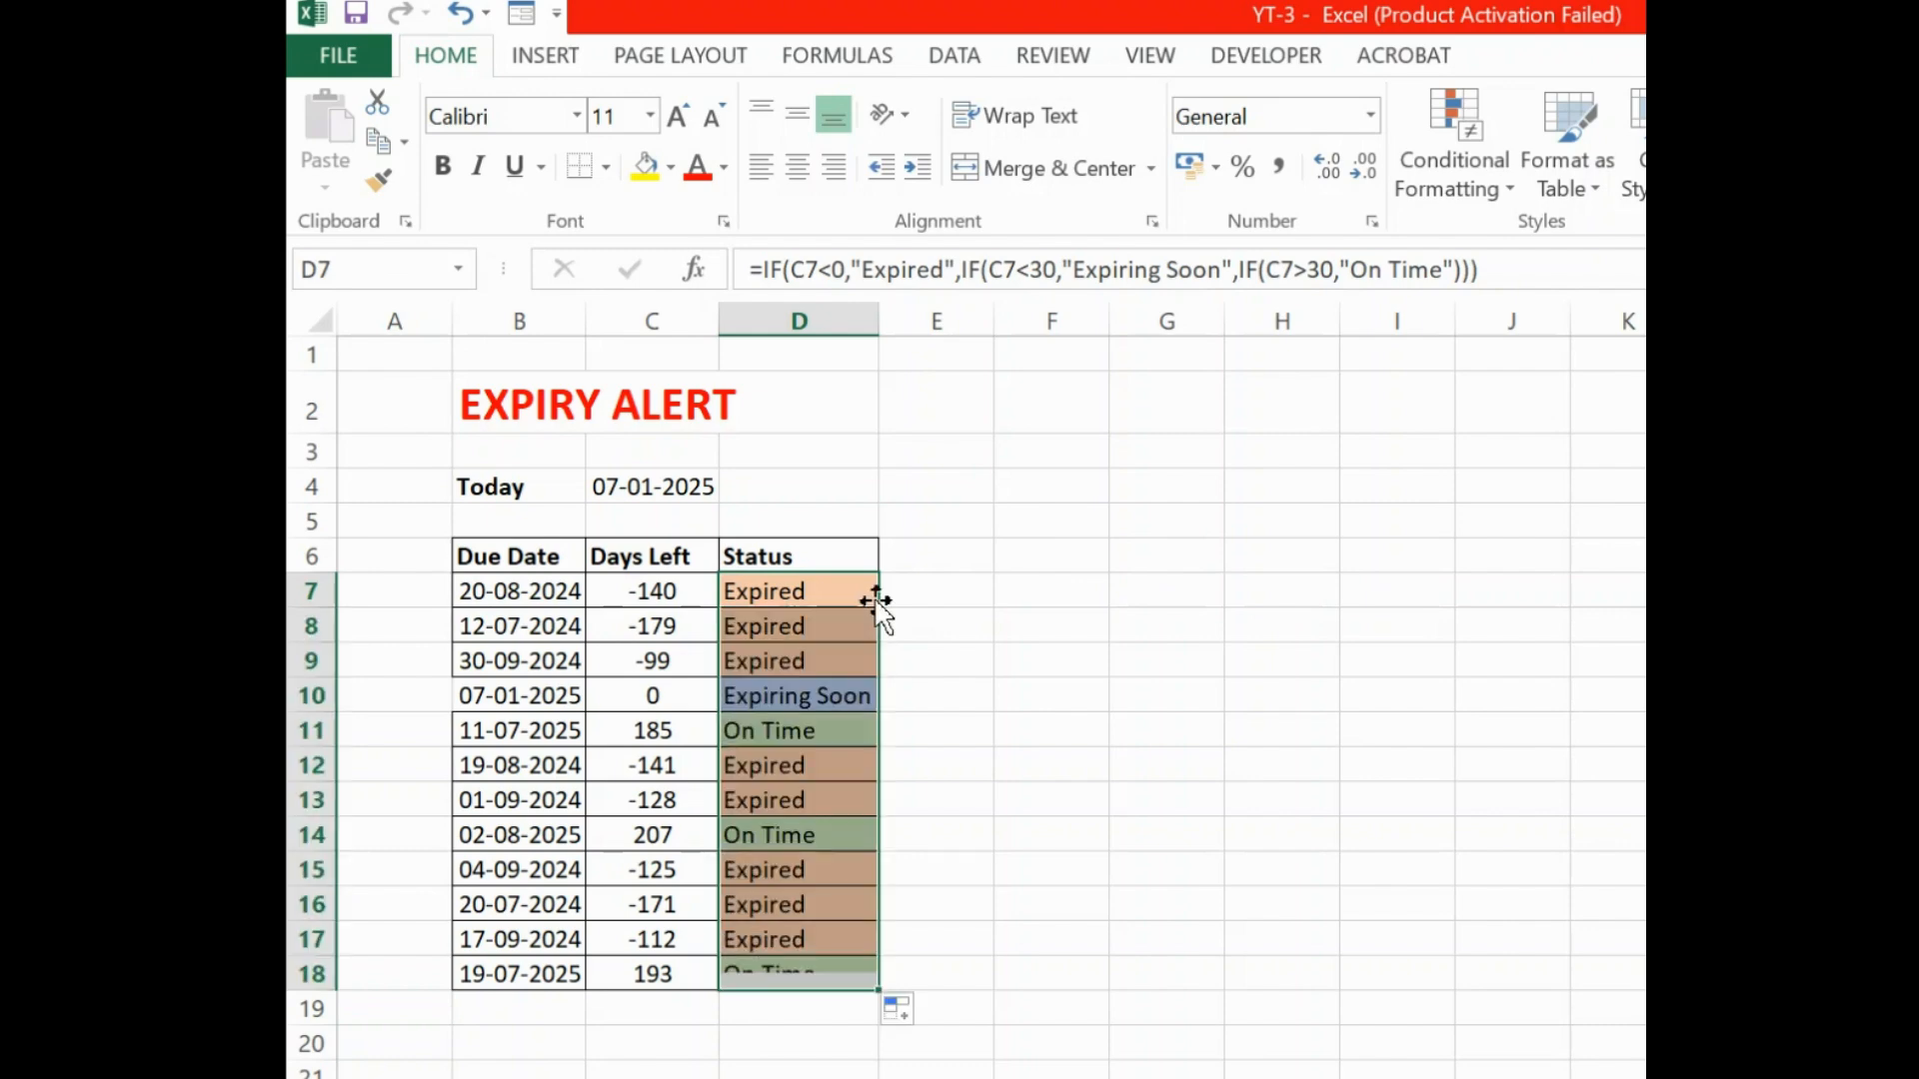
pyautogui.click(937, 688)
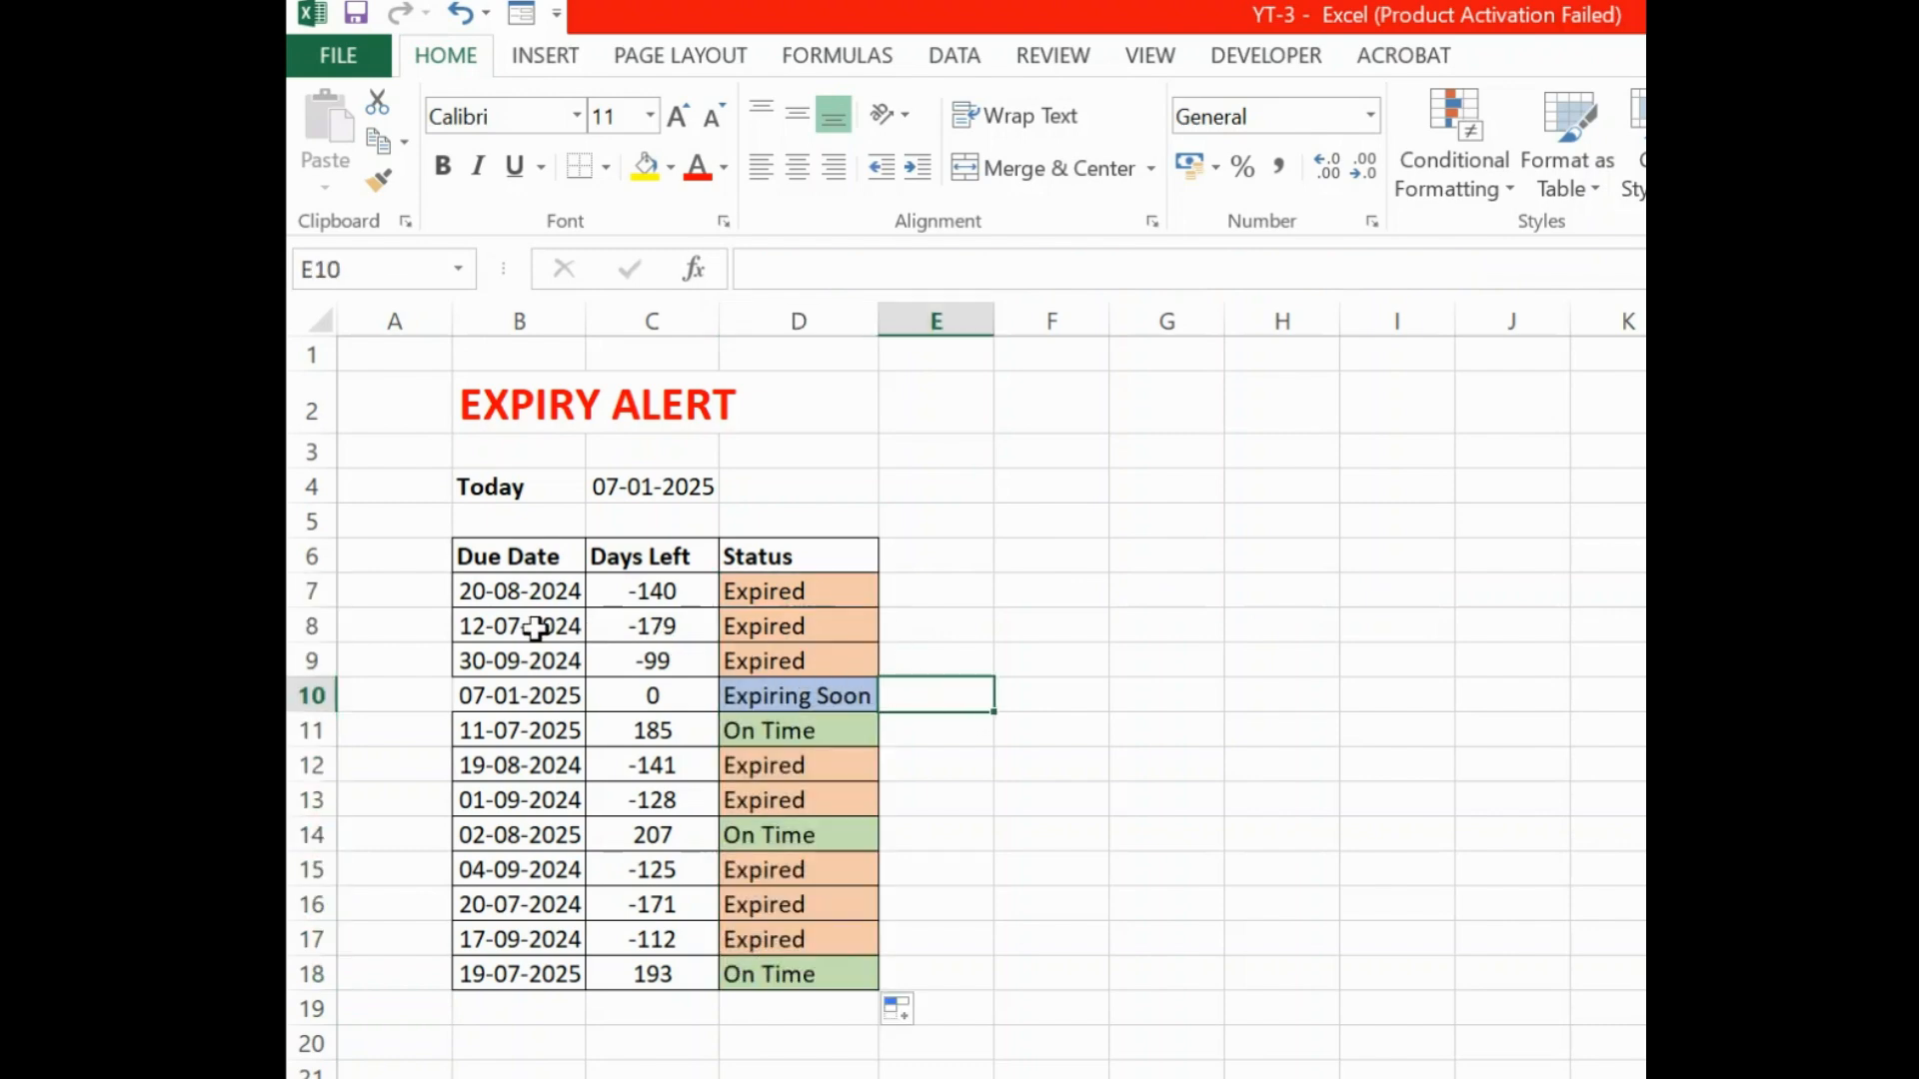
# - Change the due date in B8 to 12-07-2025
pyautogui.doubleClick(573, 626)
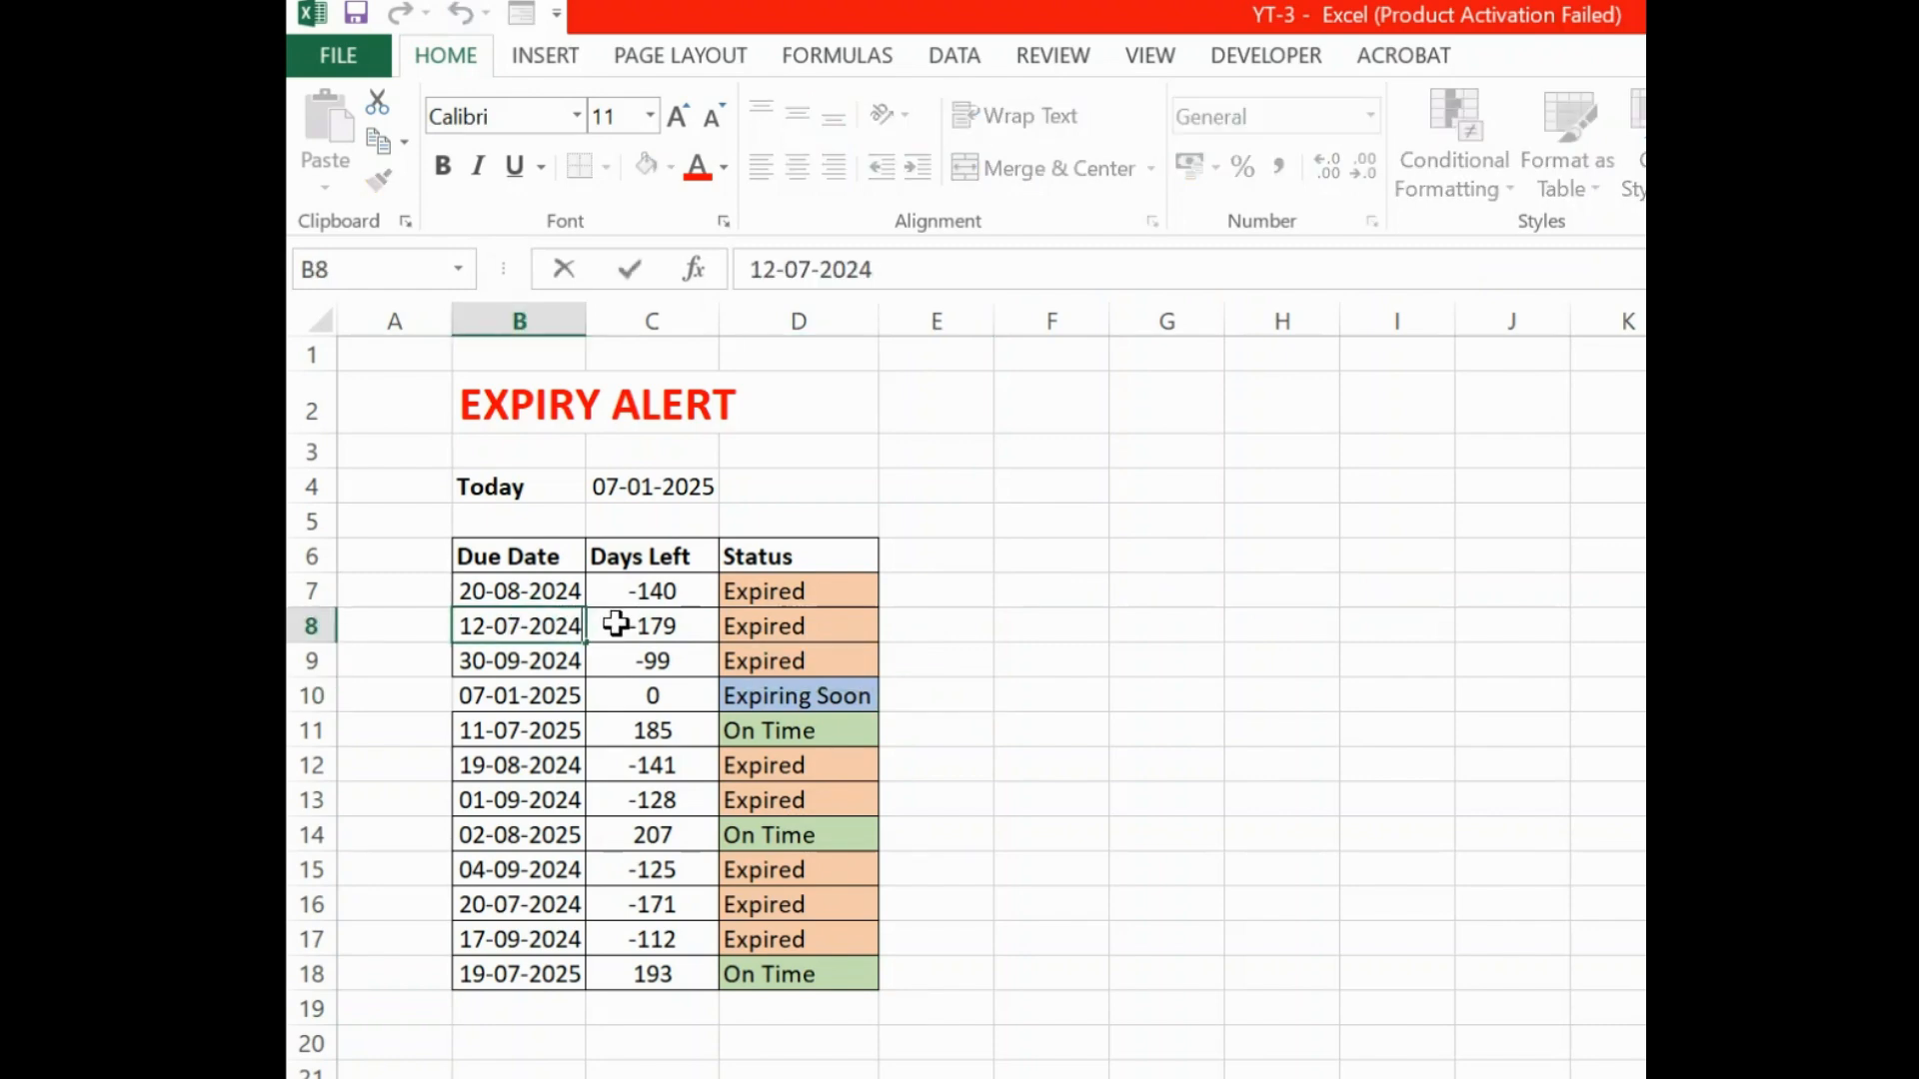
pyautogui.press('BackSpace')
pyautogui.write('5')
pyautogui.press('Return')
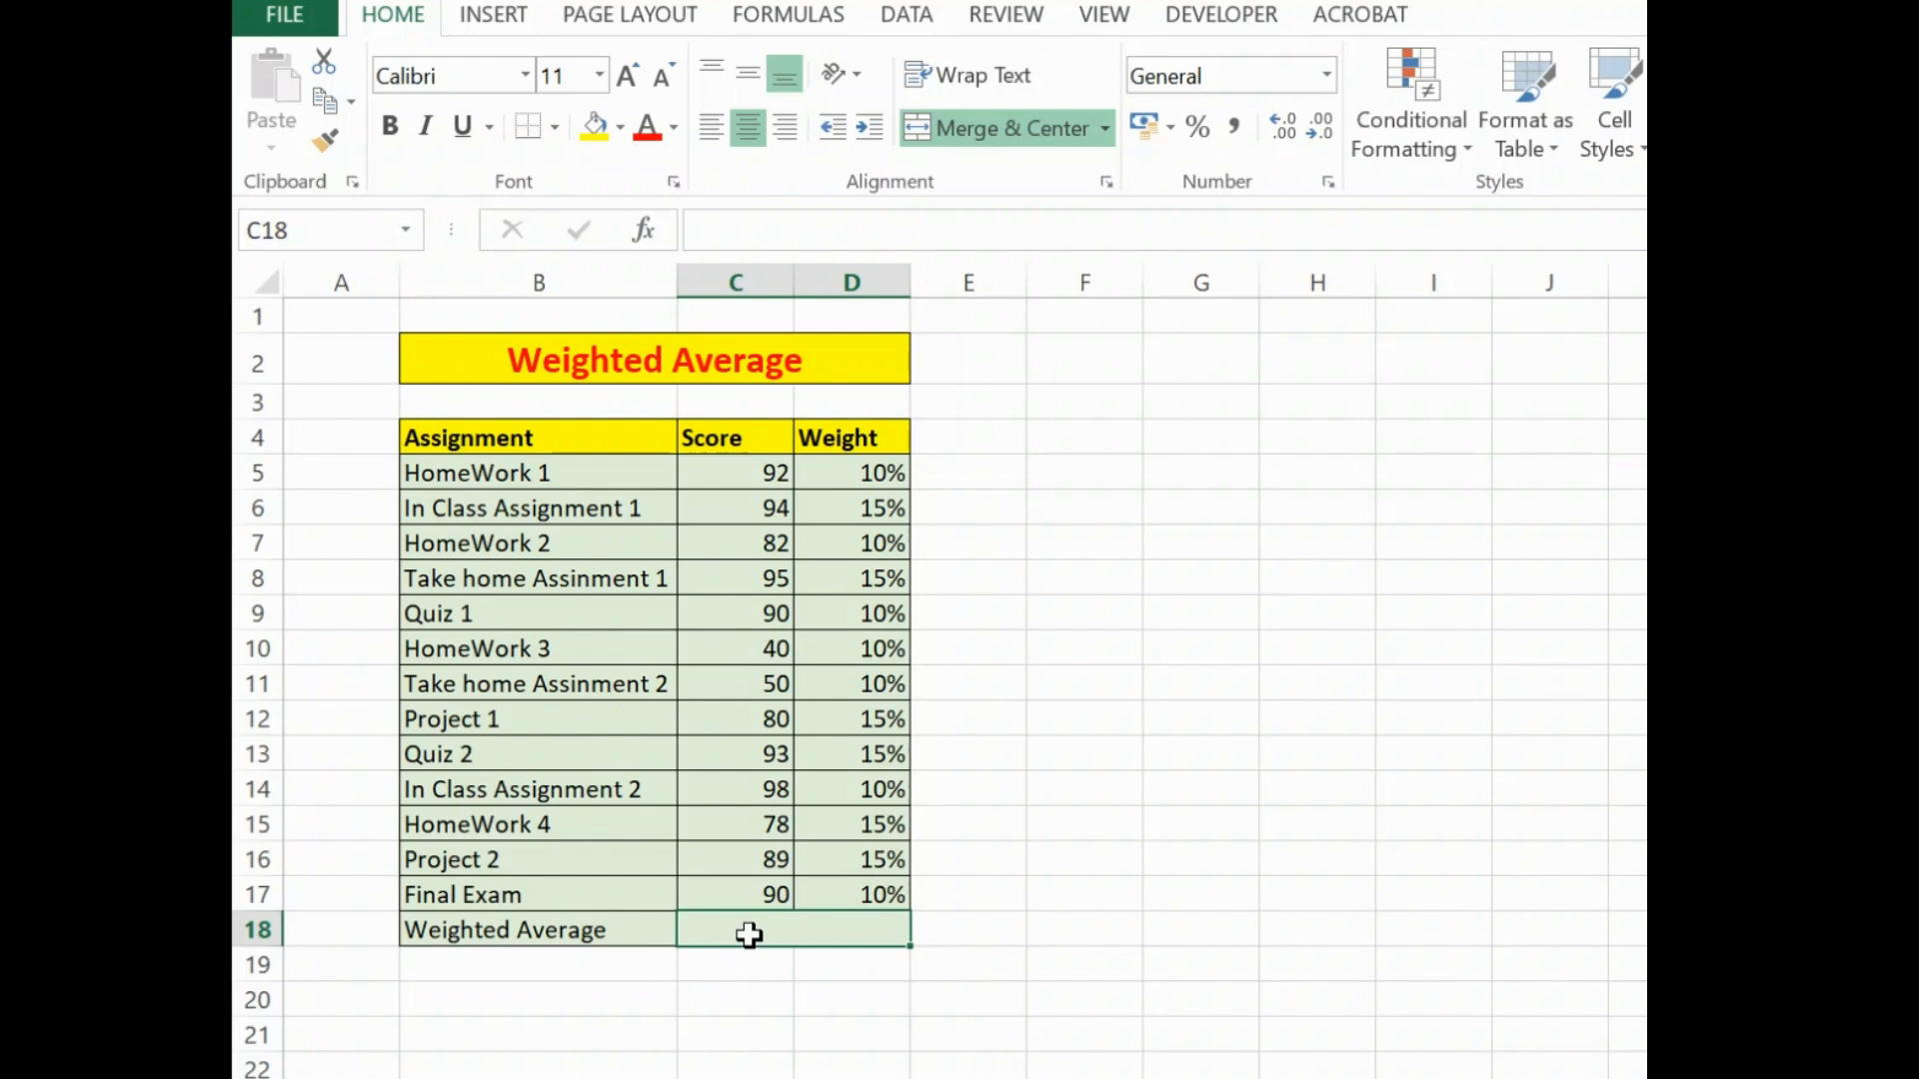
# - Enter =SUMPRODUCT(C5:C17,D5:D17) in the Weighted Average cell C18 to combine the scores with their weights
pyautogui.write('=')
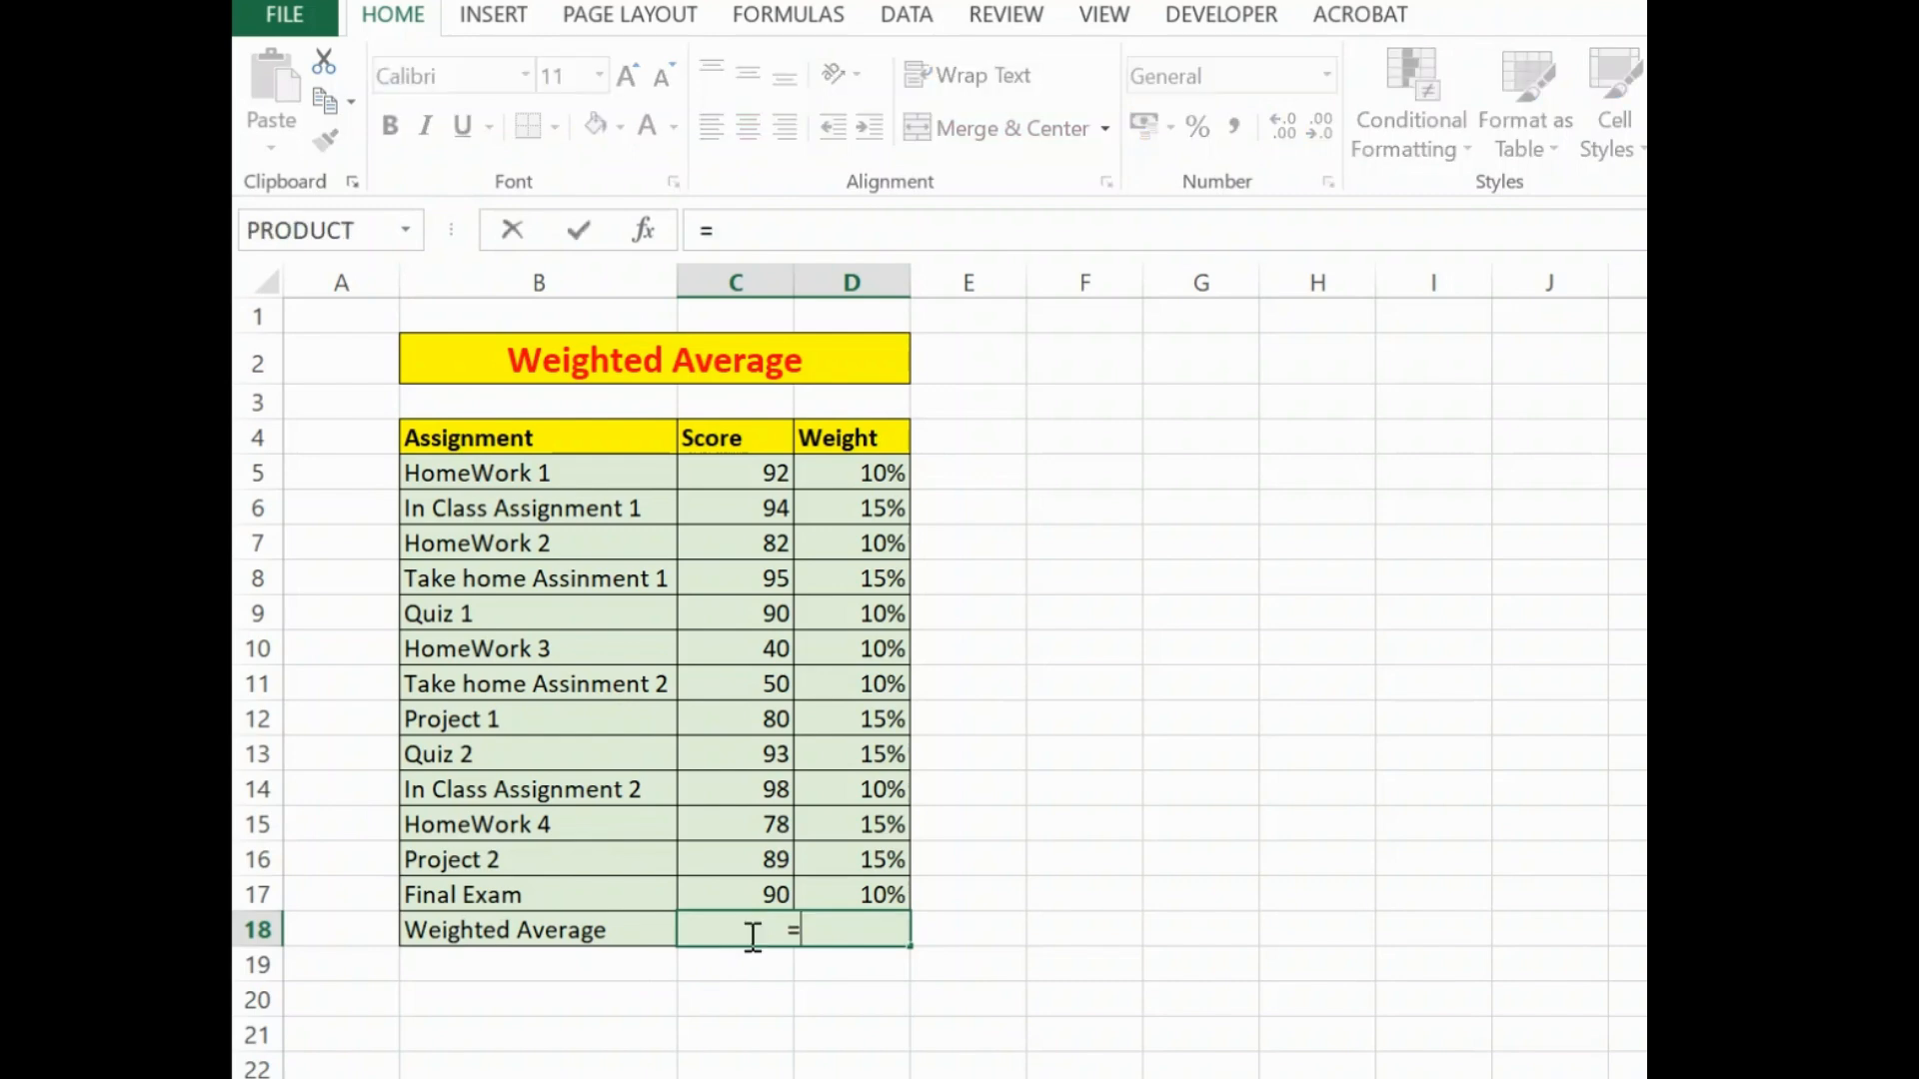
pyautogui.write('sump')
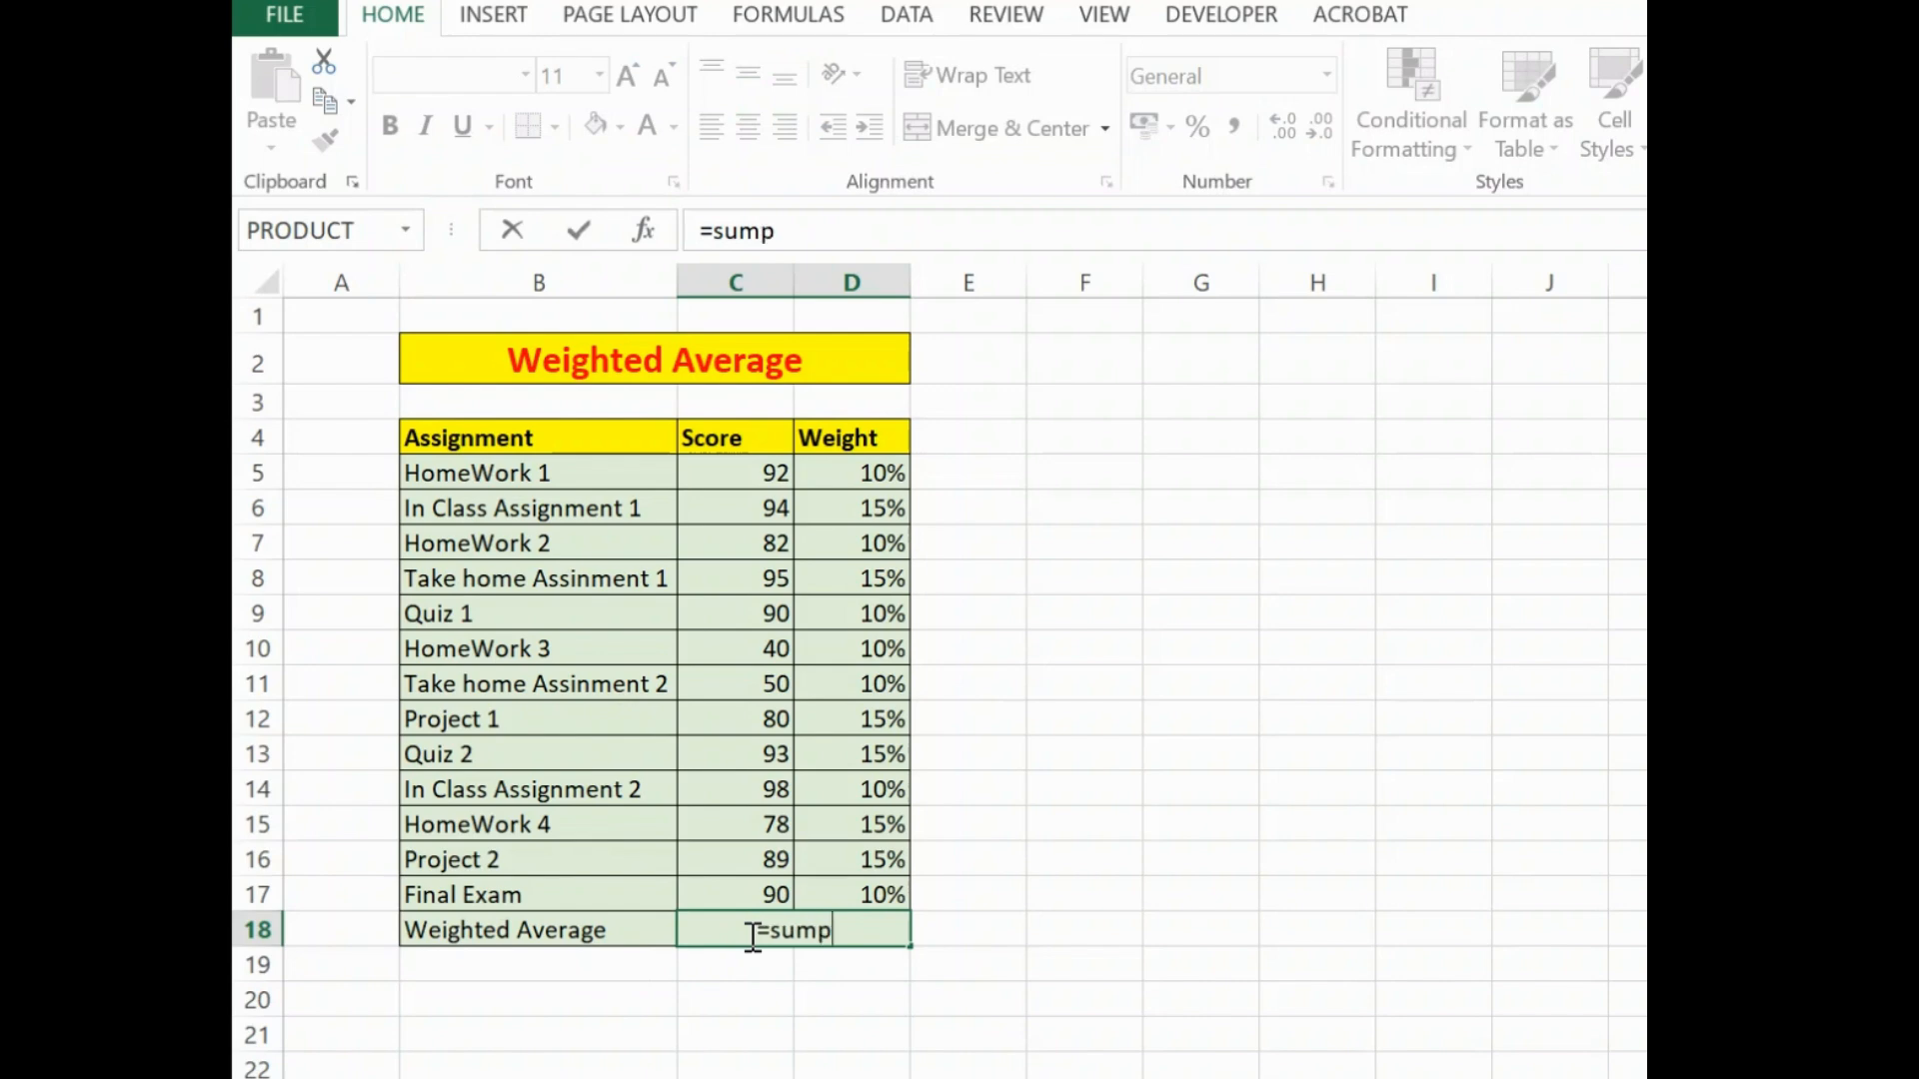
pyautogui.write('roduct(')
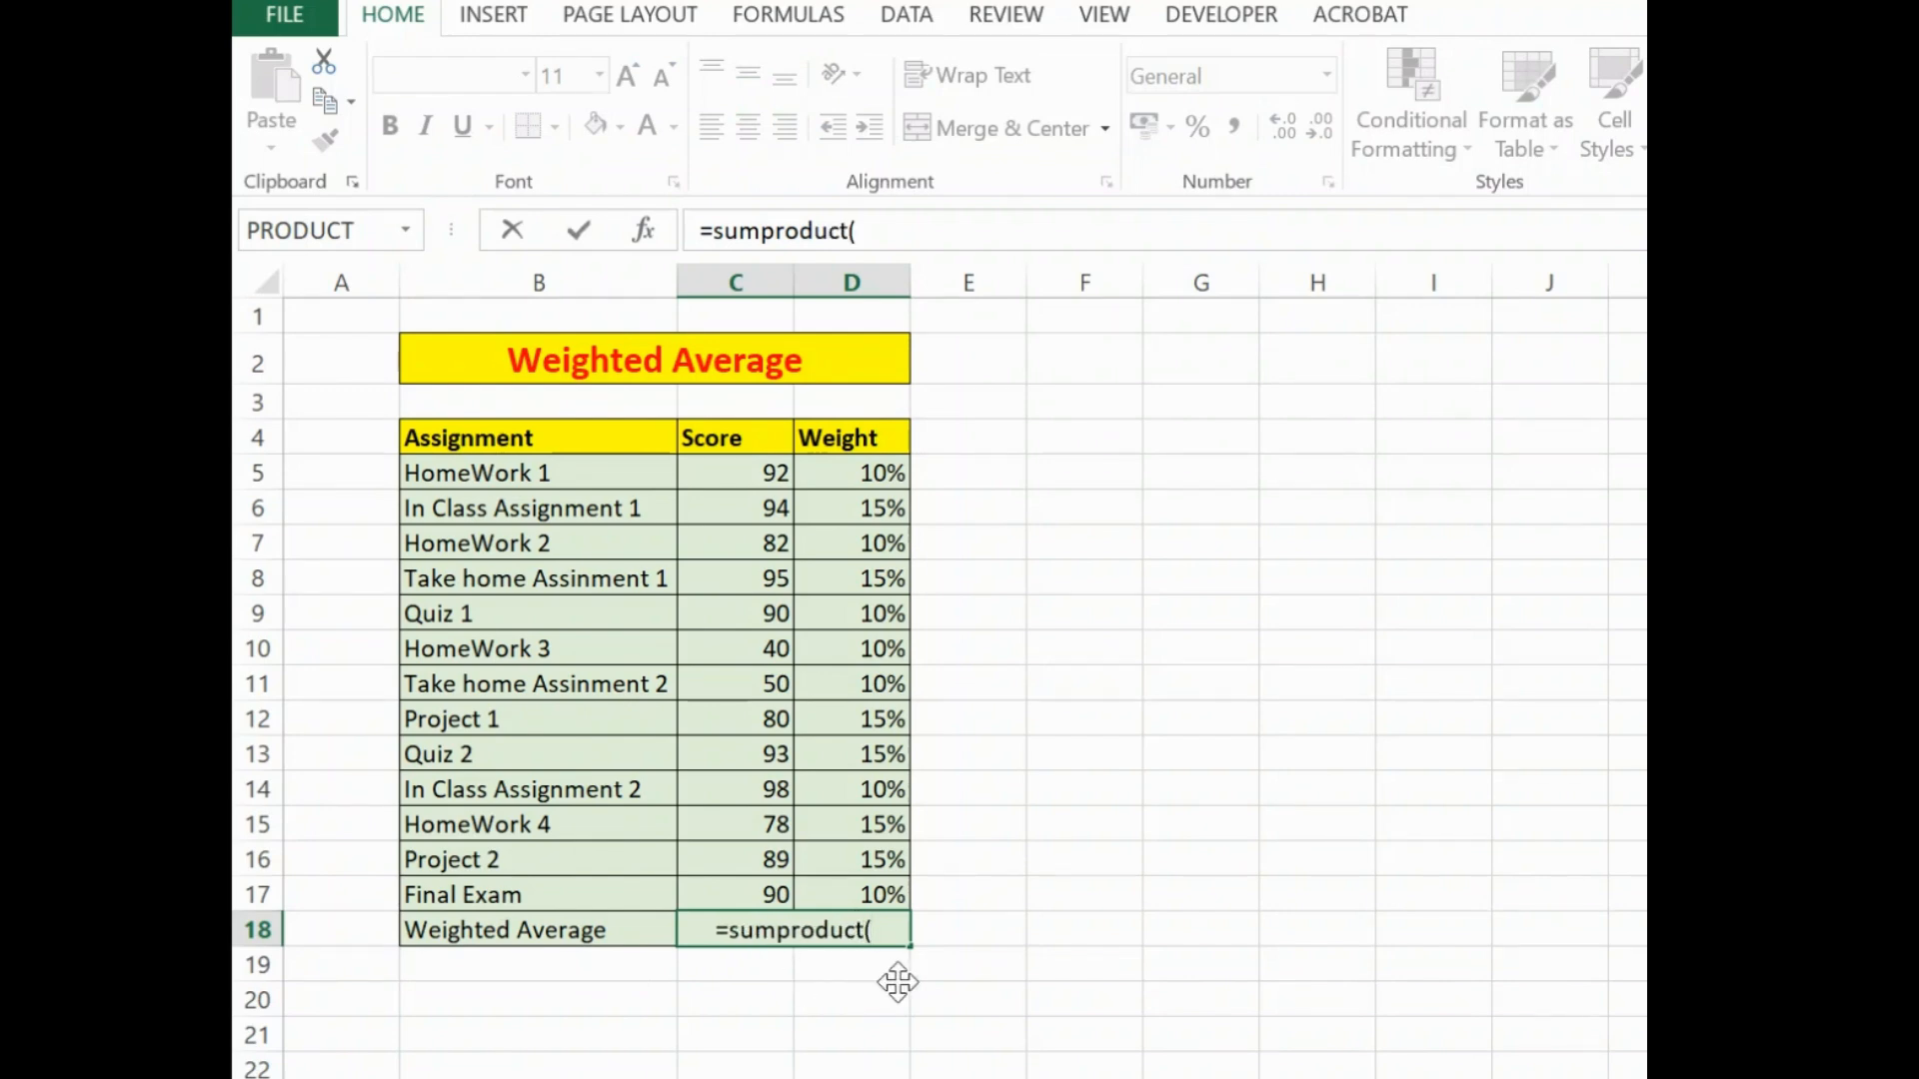
pyautogui.moveTo(757, 471); pyautogui.dragTo(753, 881)
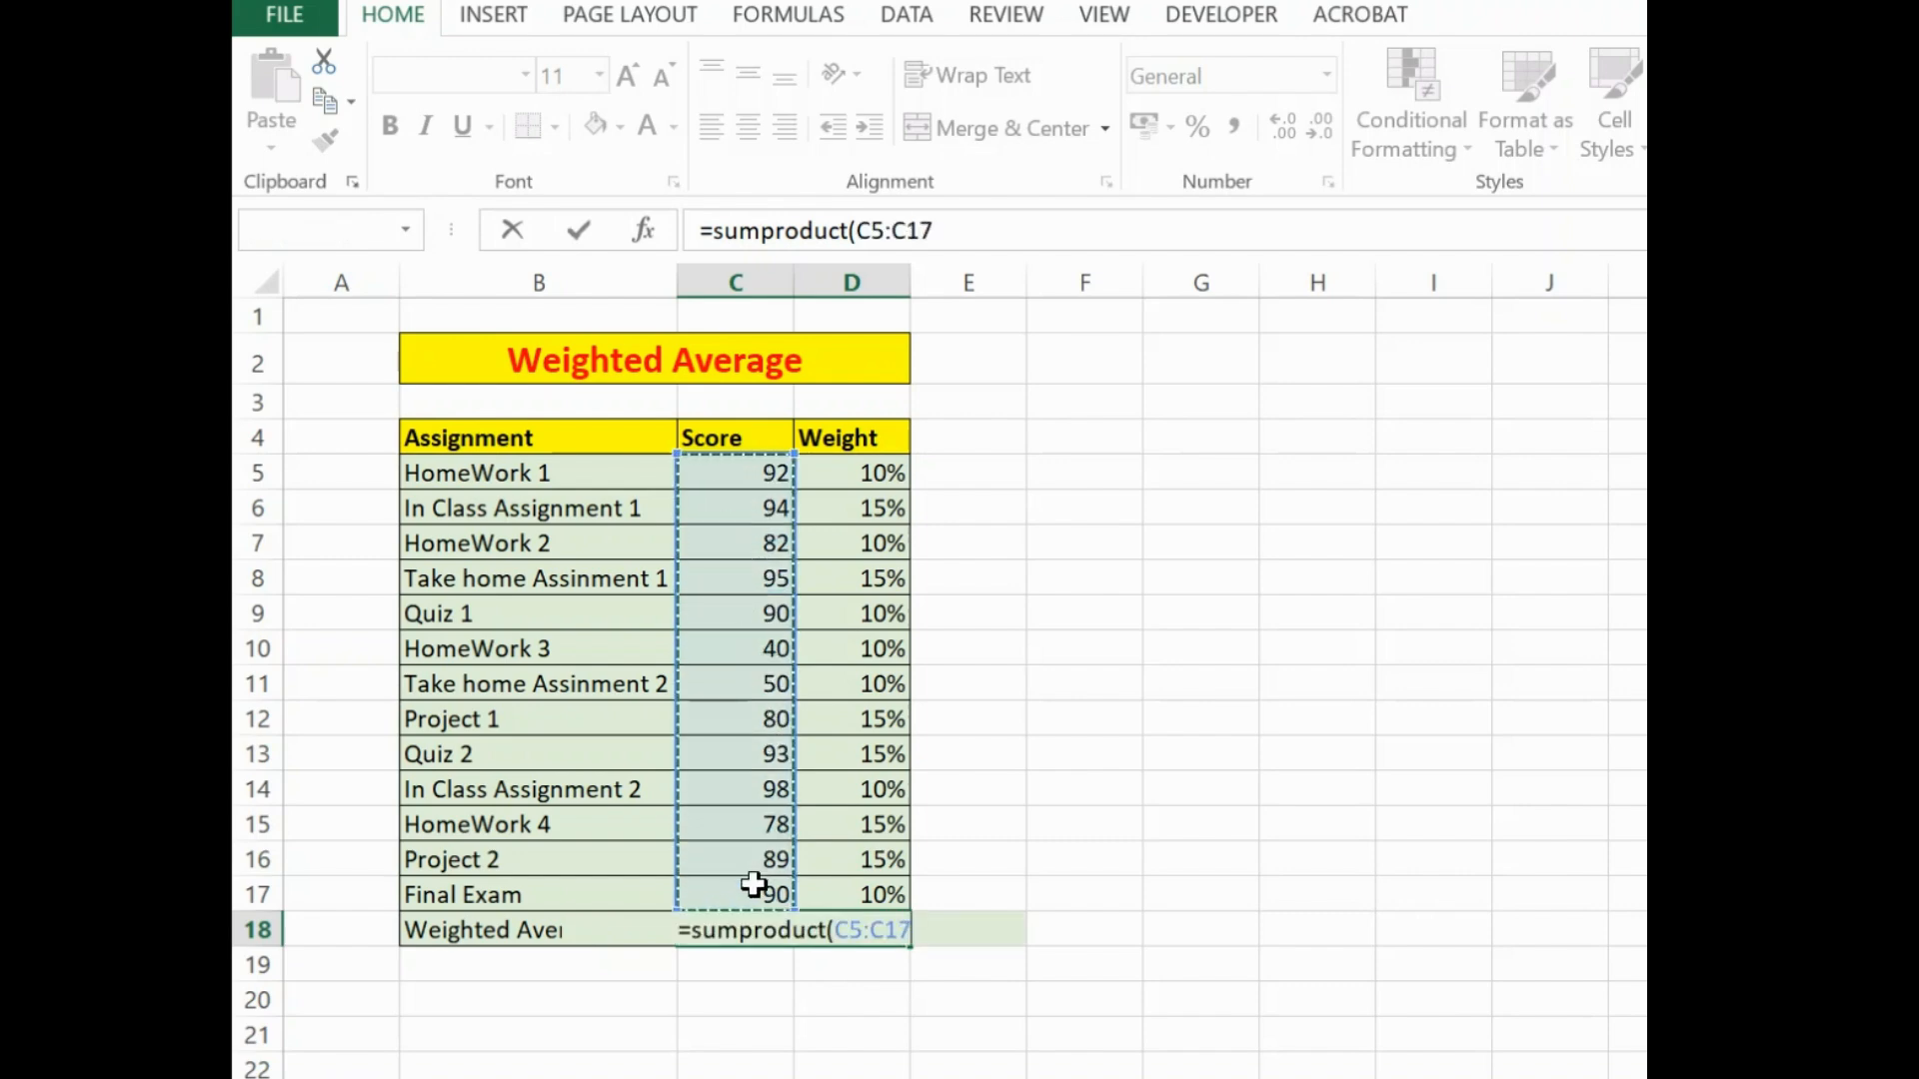
pyautogui.write(',')
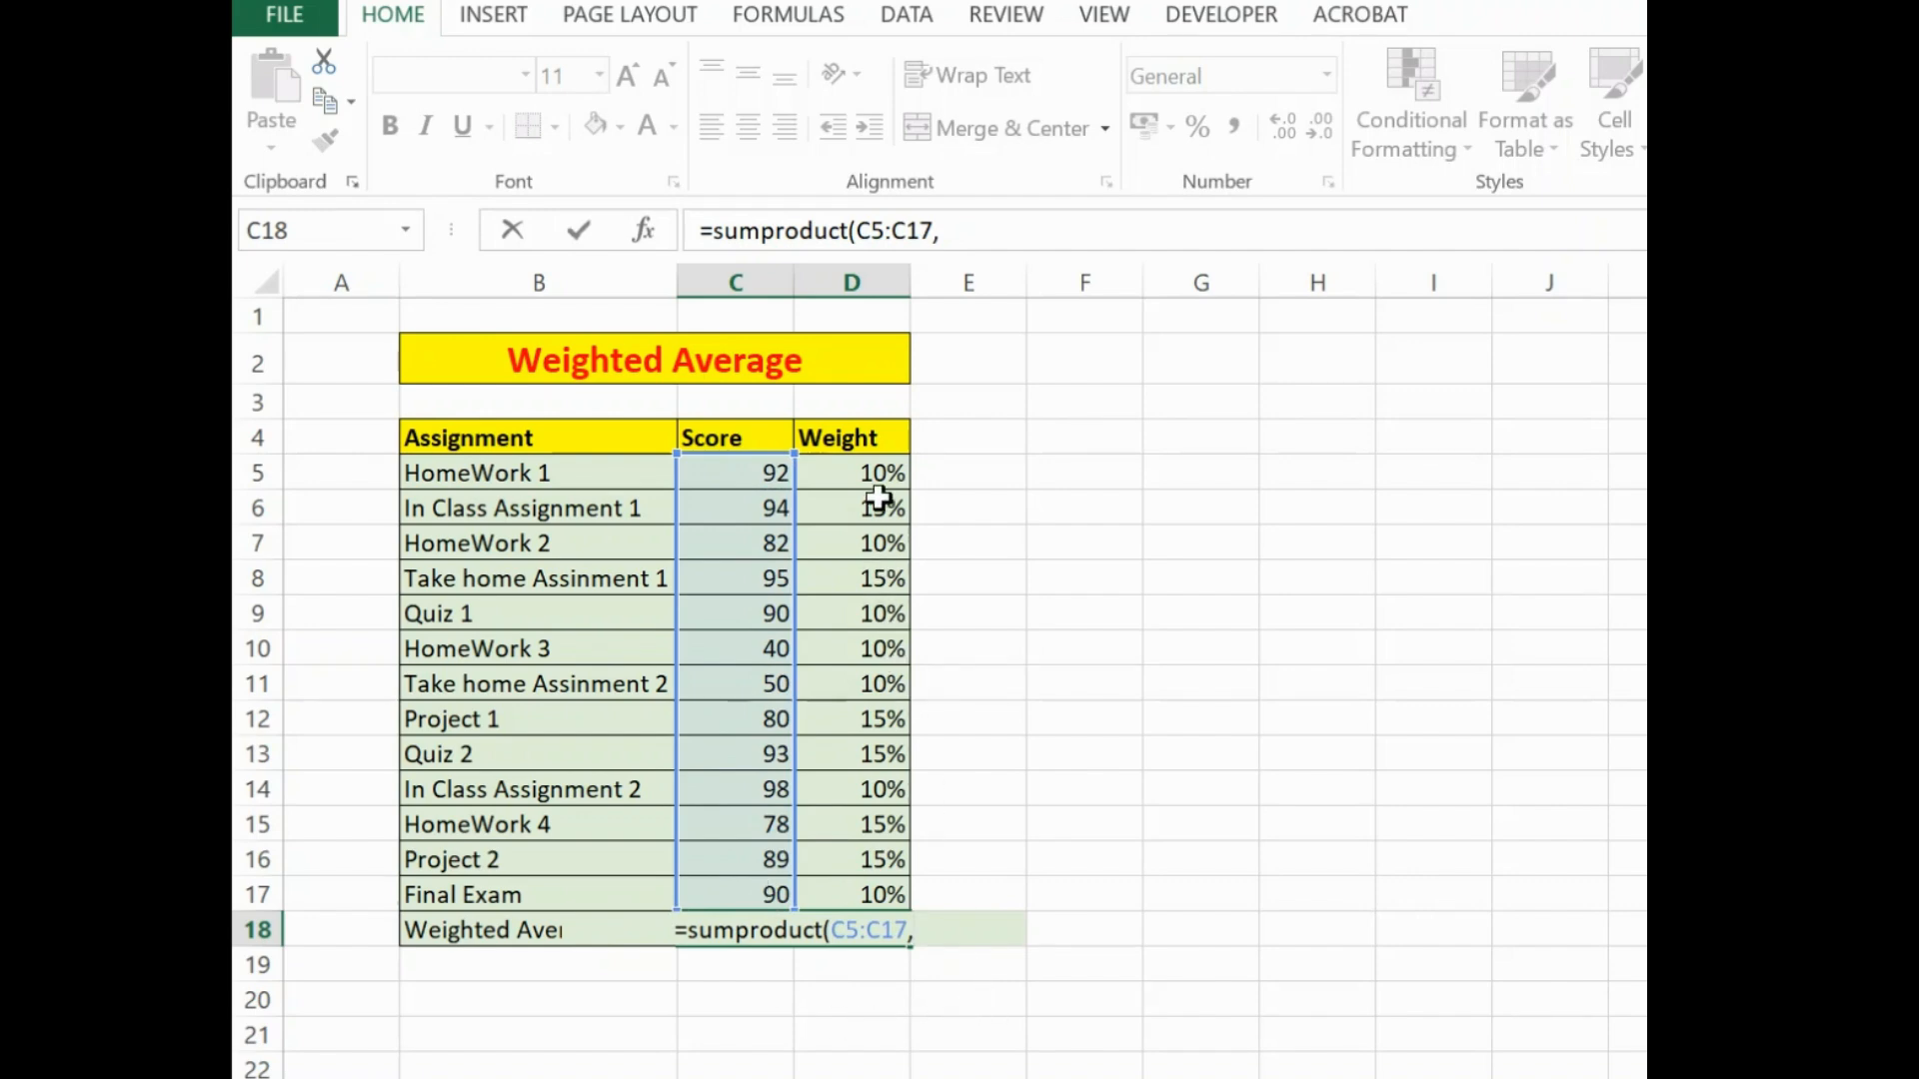
pyautogui.moveTo(874, 476); pyautogui.dragTo(866, 890)
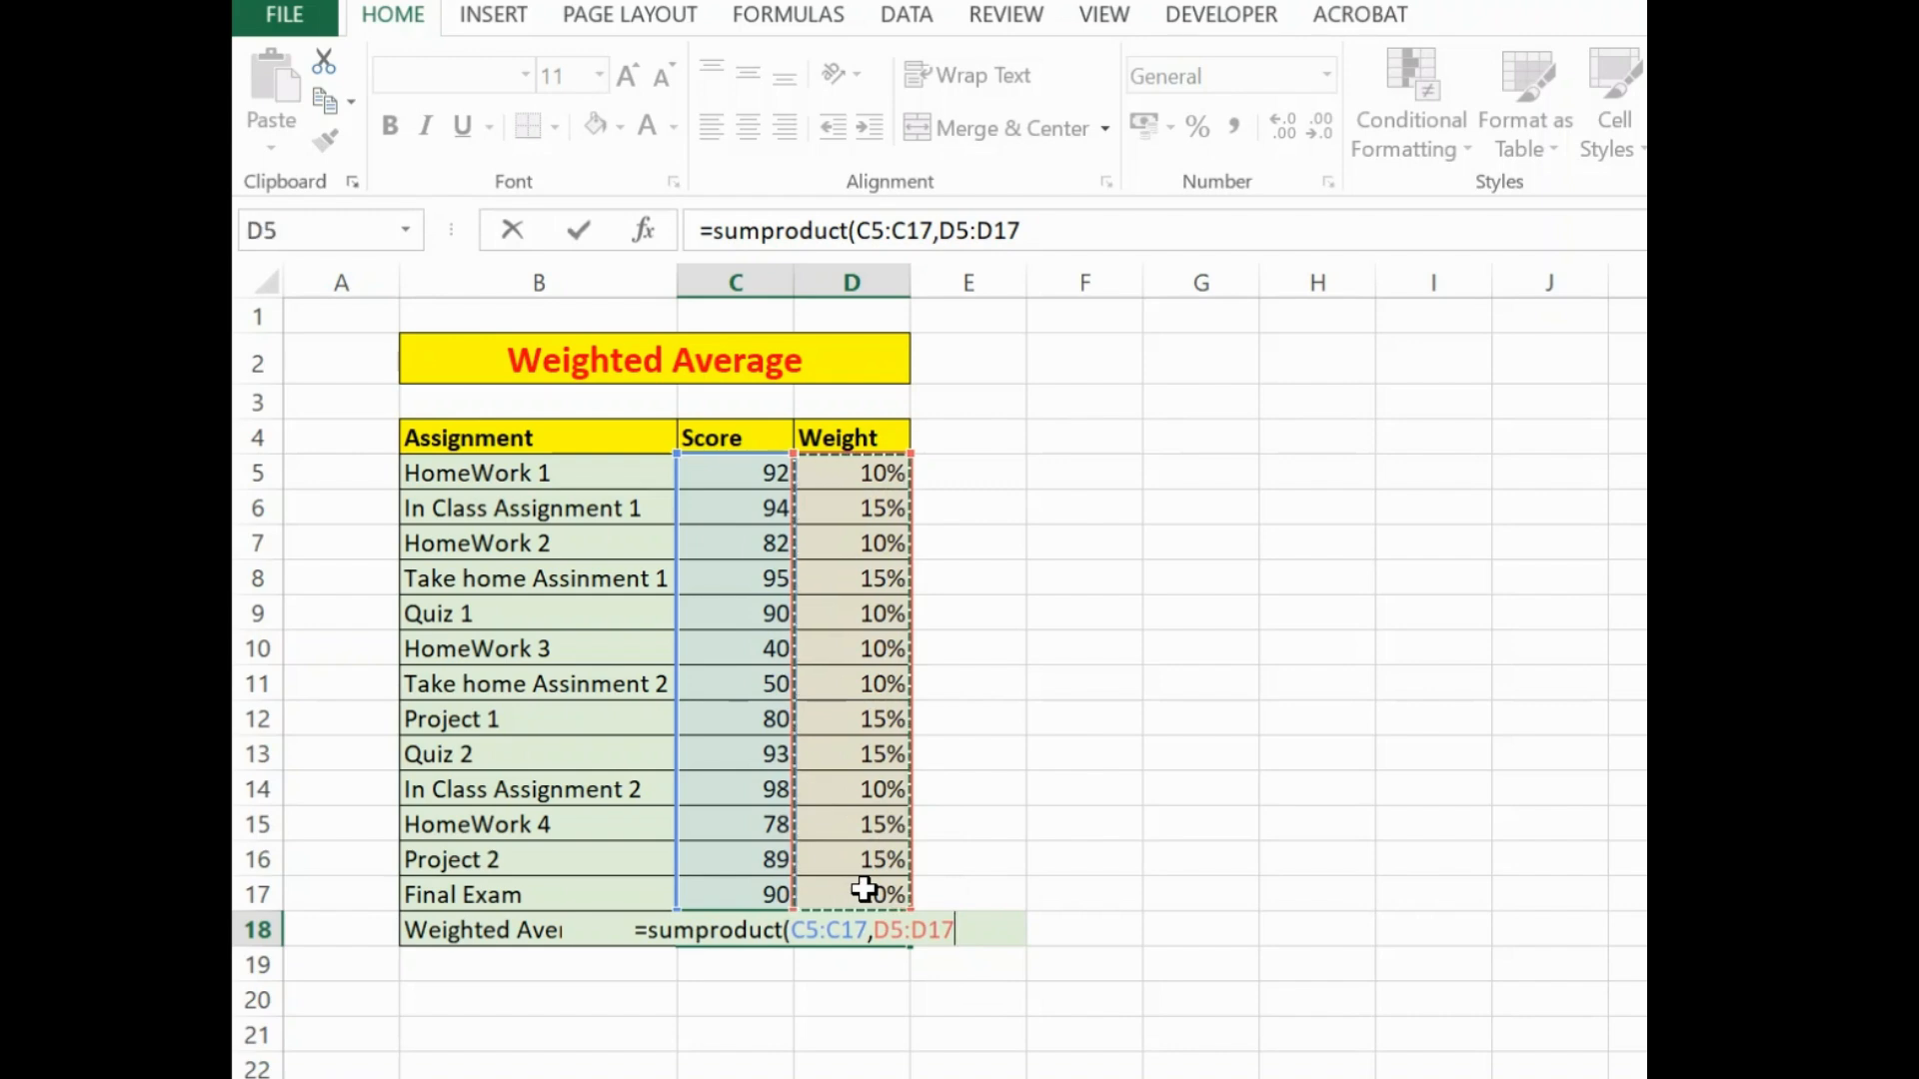
pyautogui.write(')')
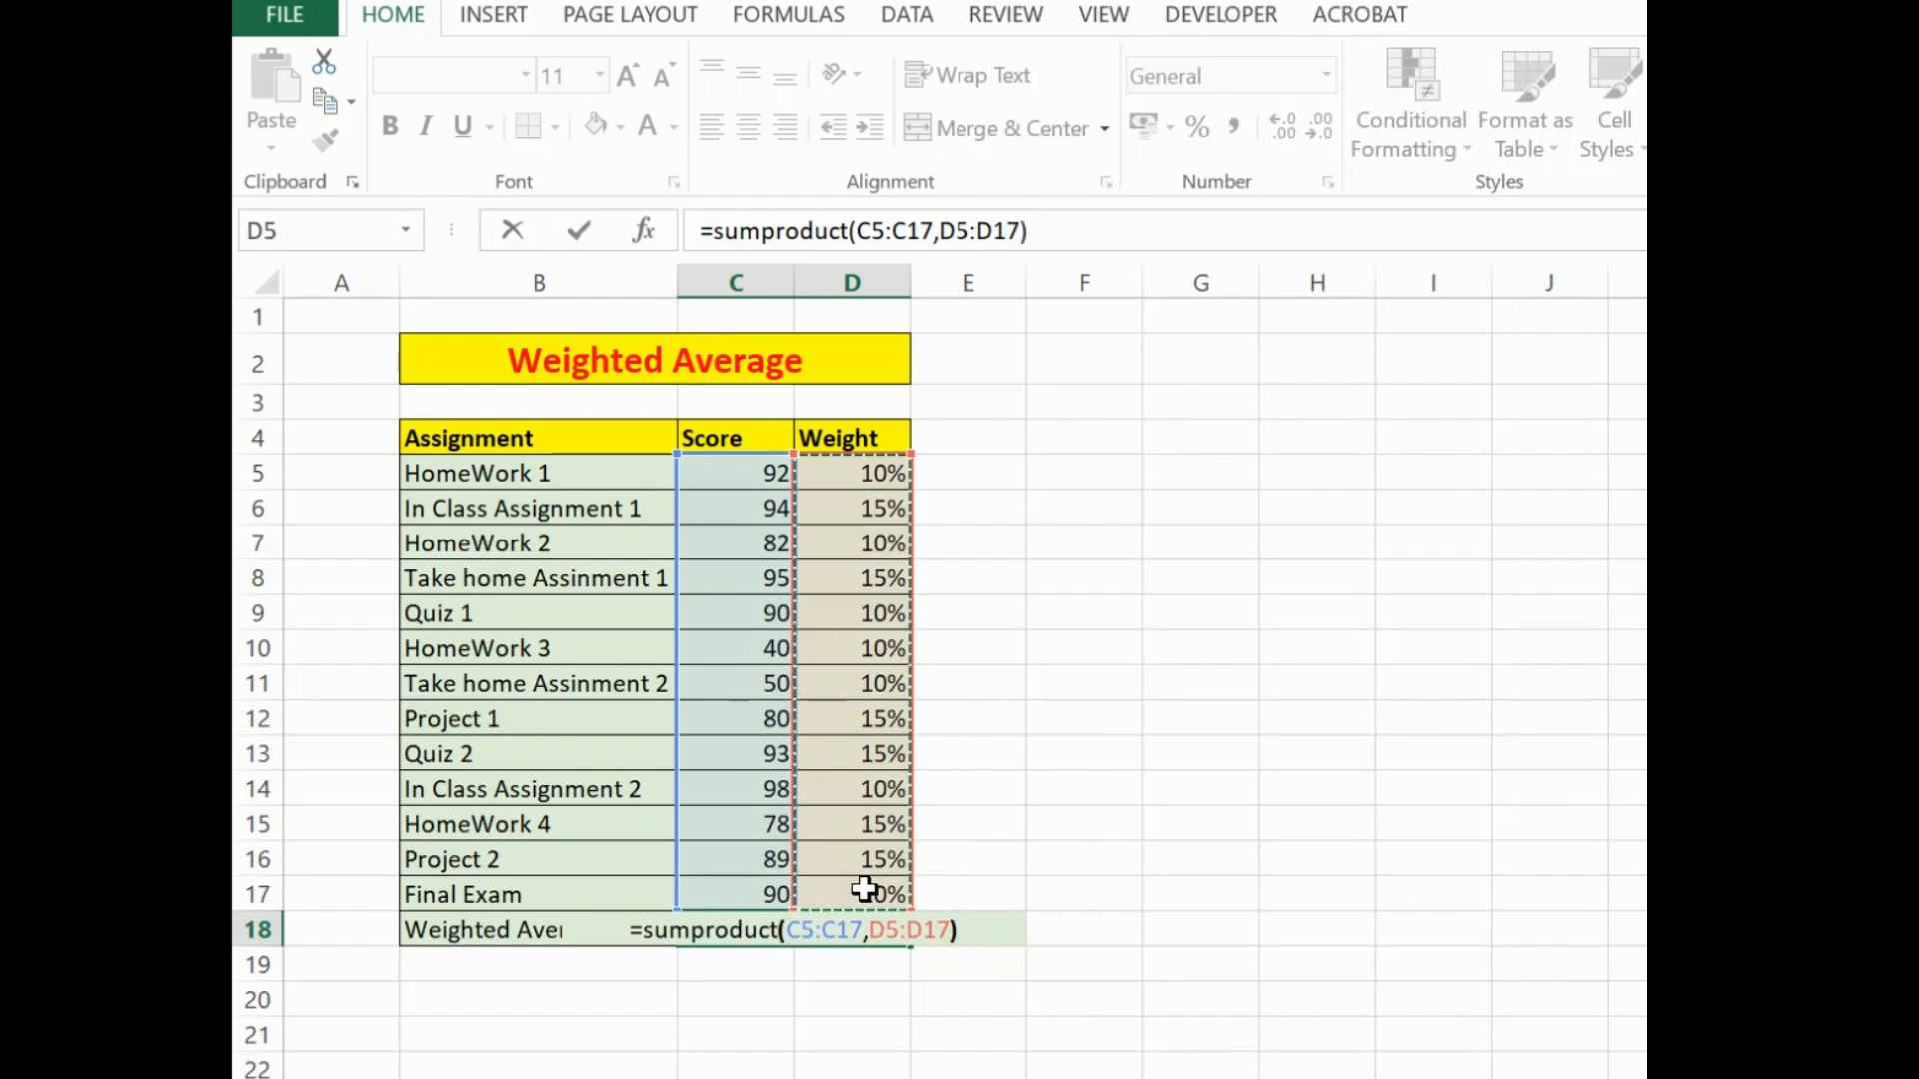
pyautogui.press('Return')
pyautogui.press('Up')
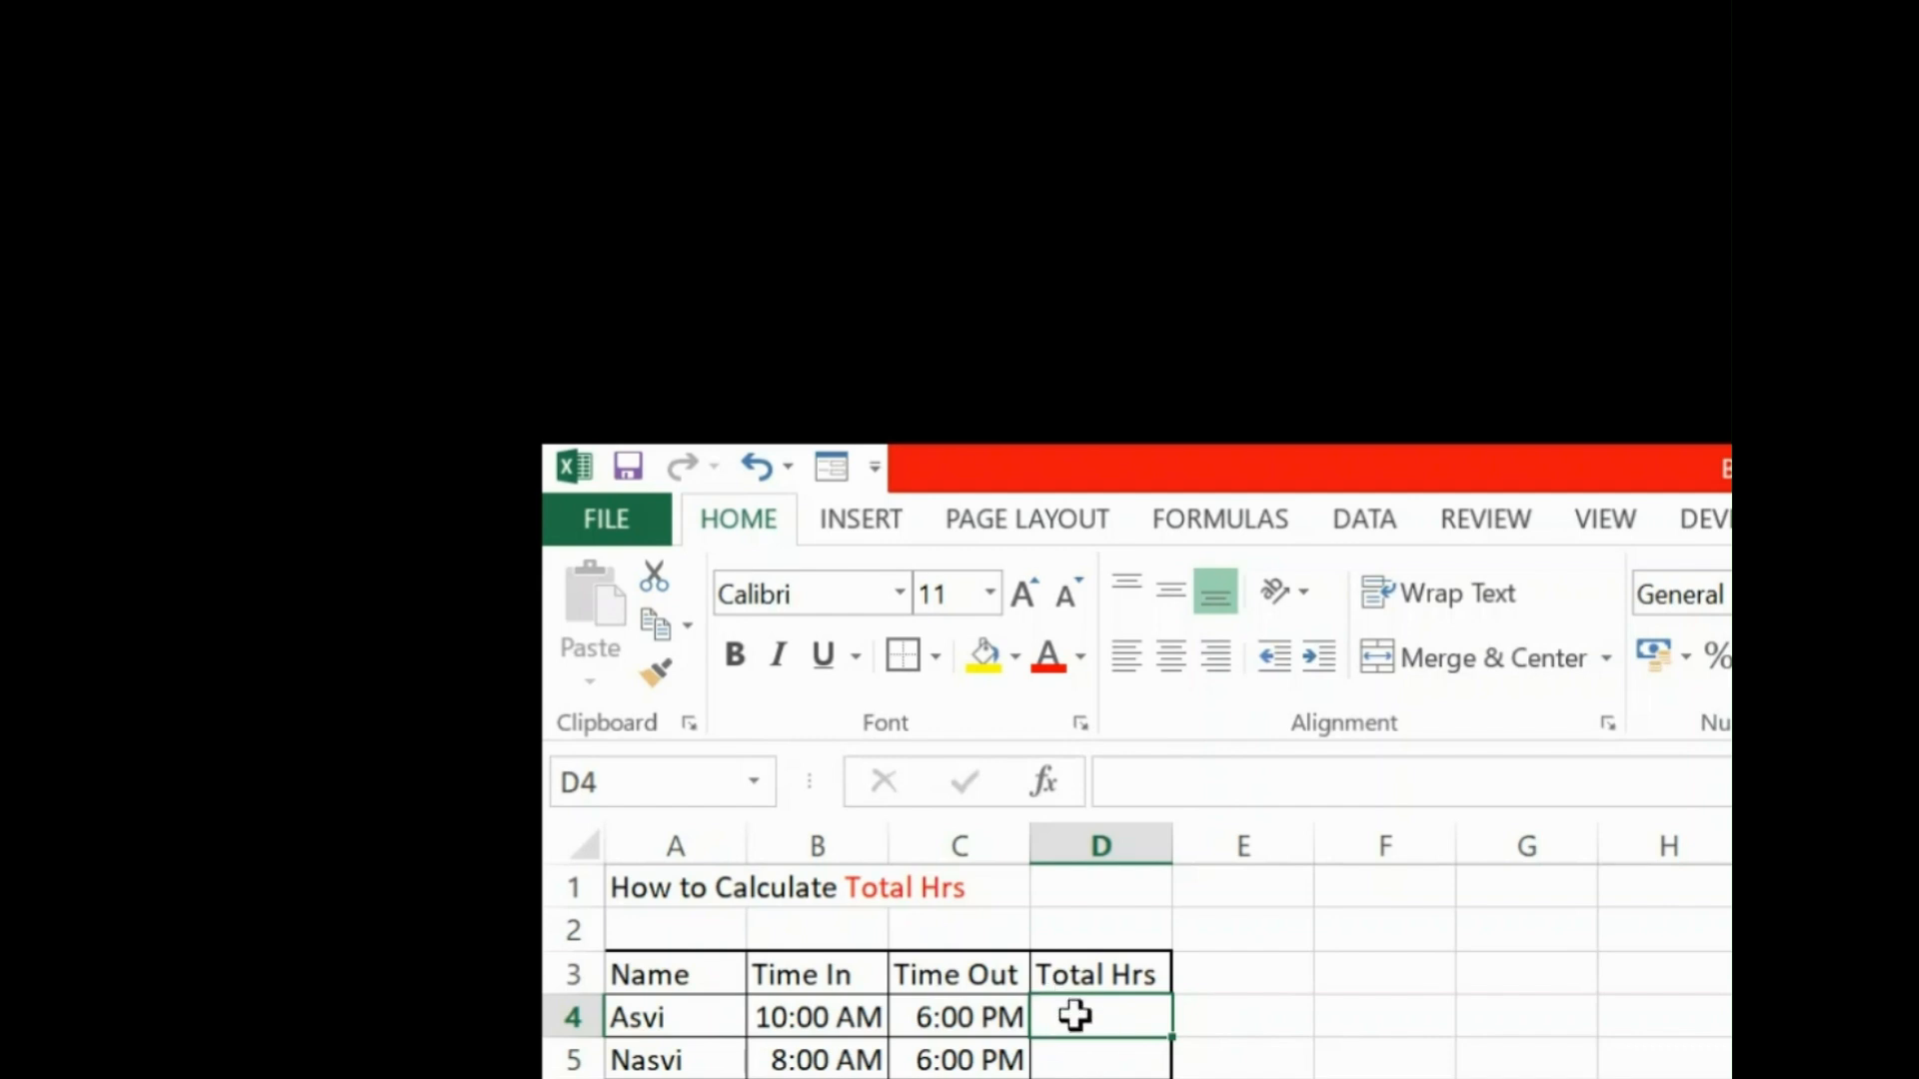
# - Enter =MOD(C4-B4,1)*24 in D4 under Total Hrs to calculate the hours between Time In and Time Out
pyautogui.write('=')
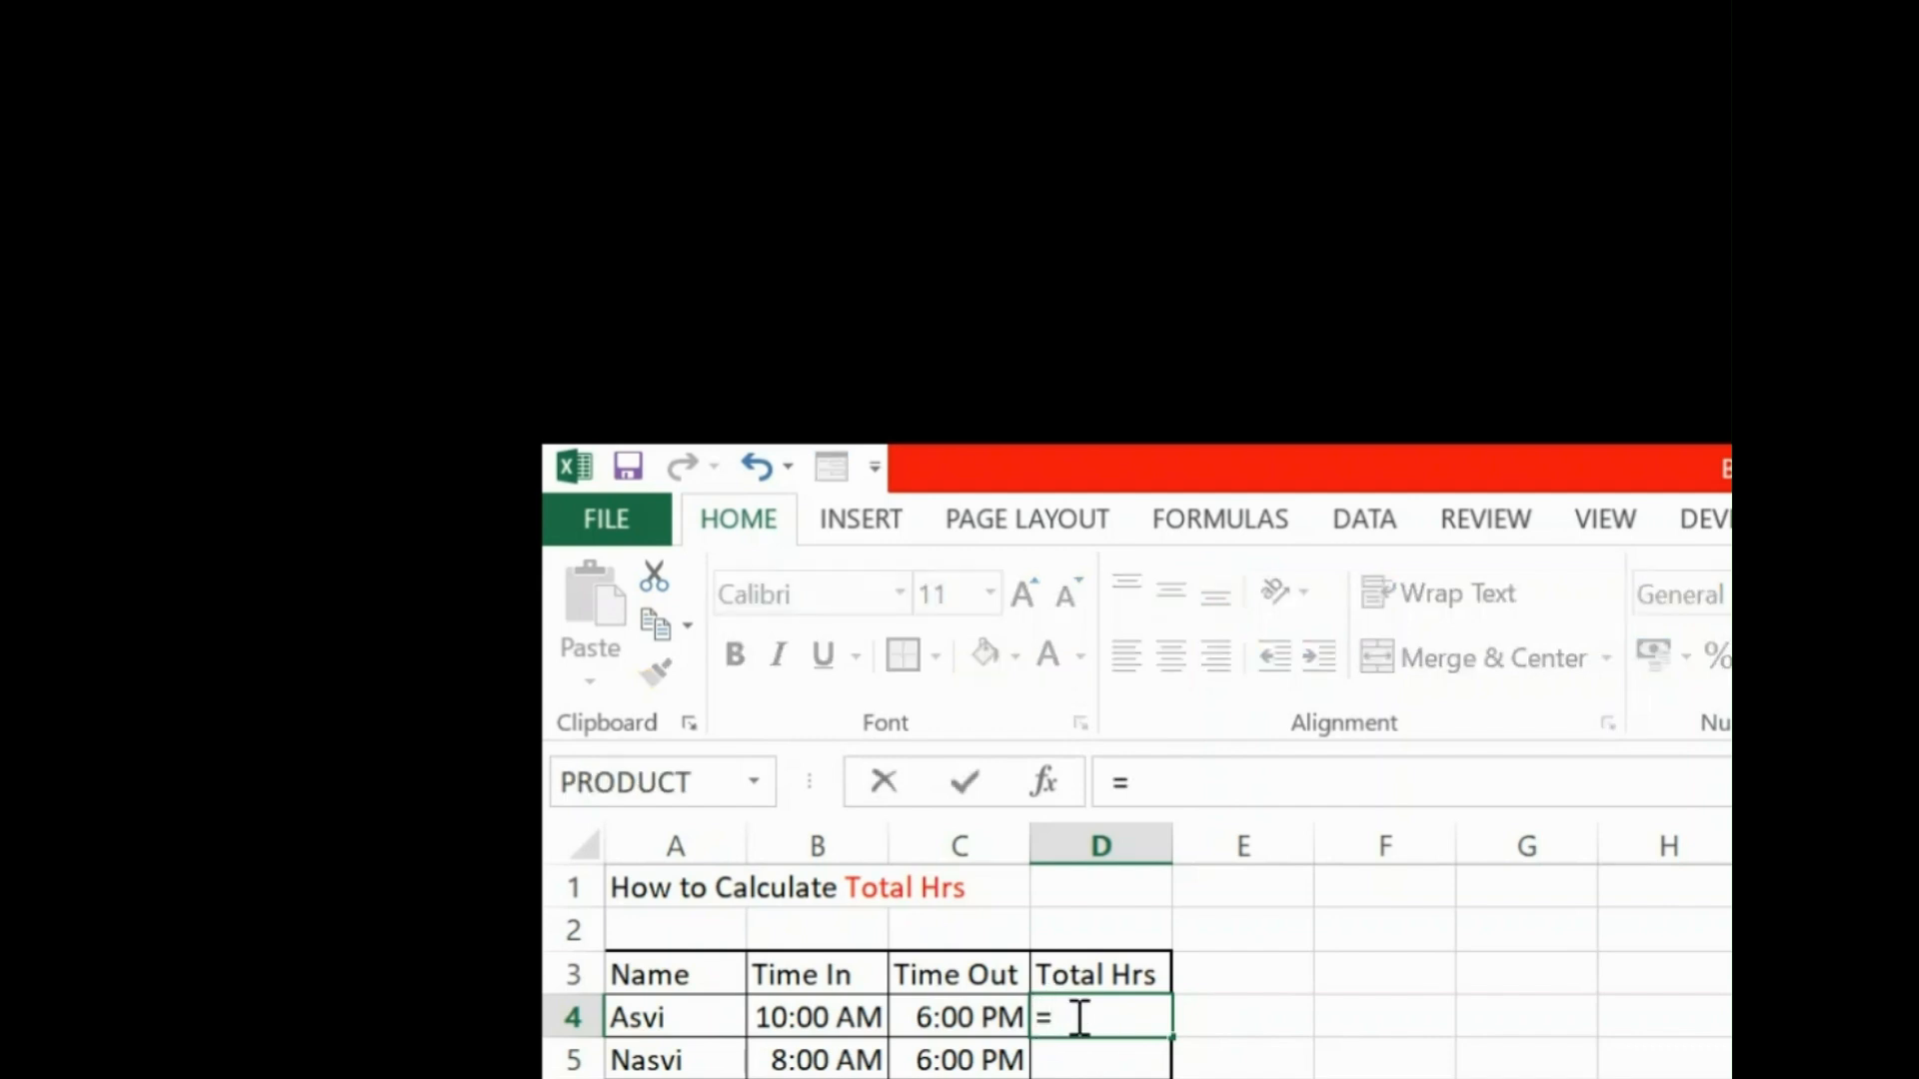
pyautogui.write('mod')
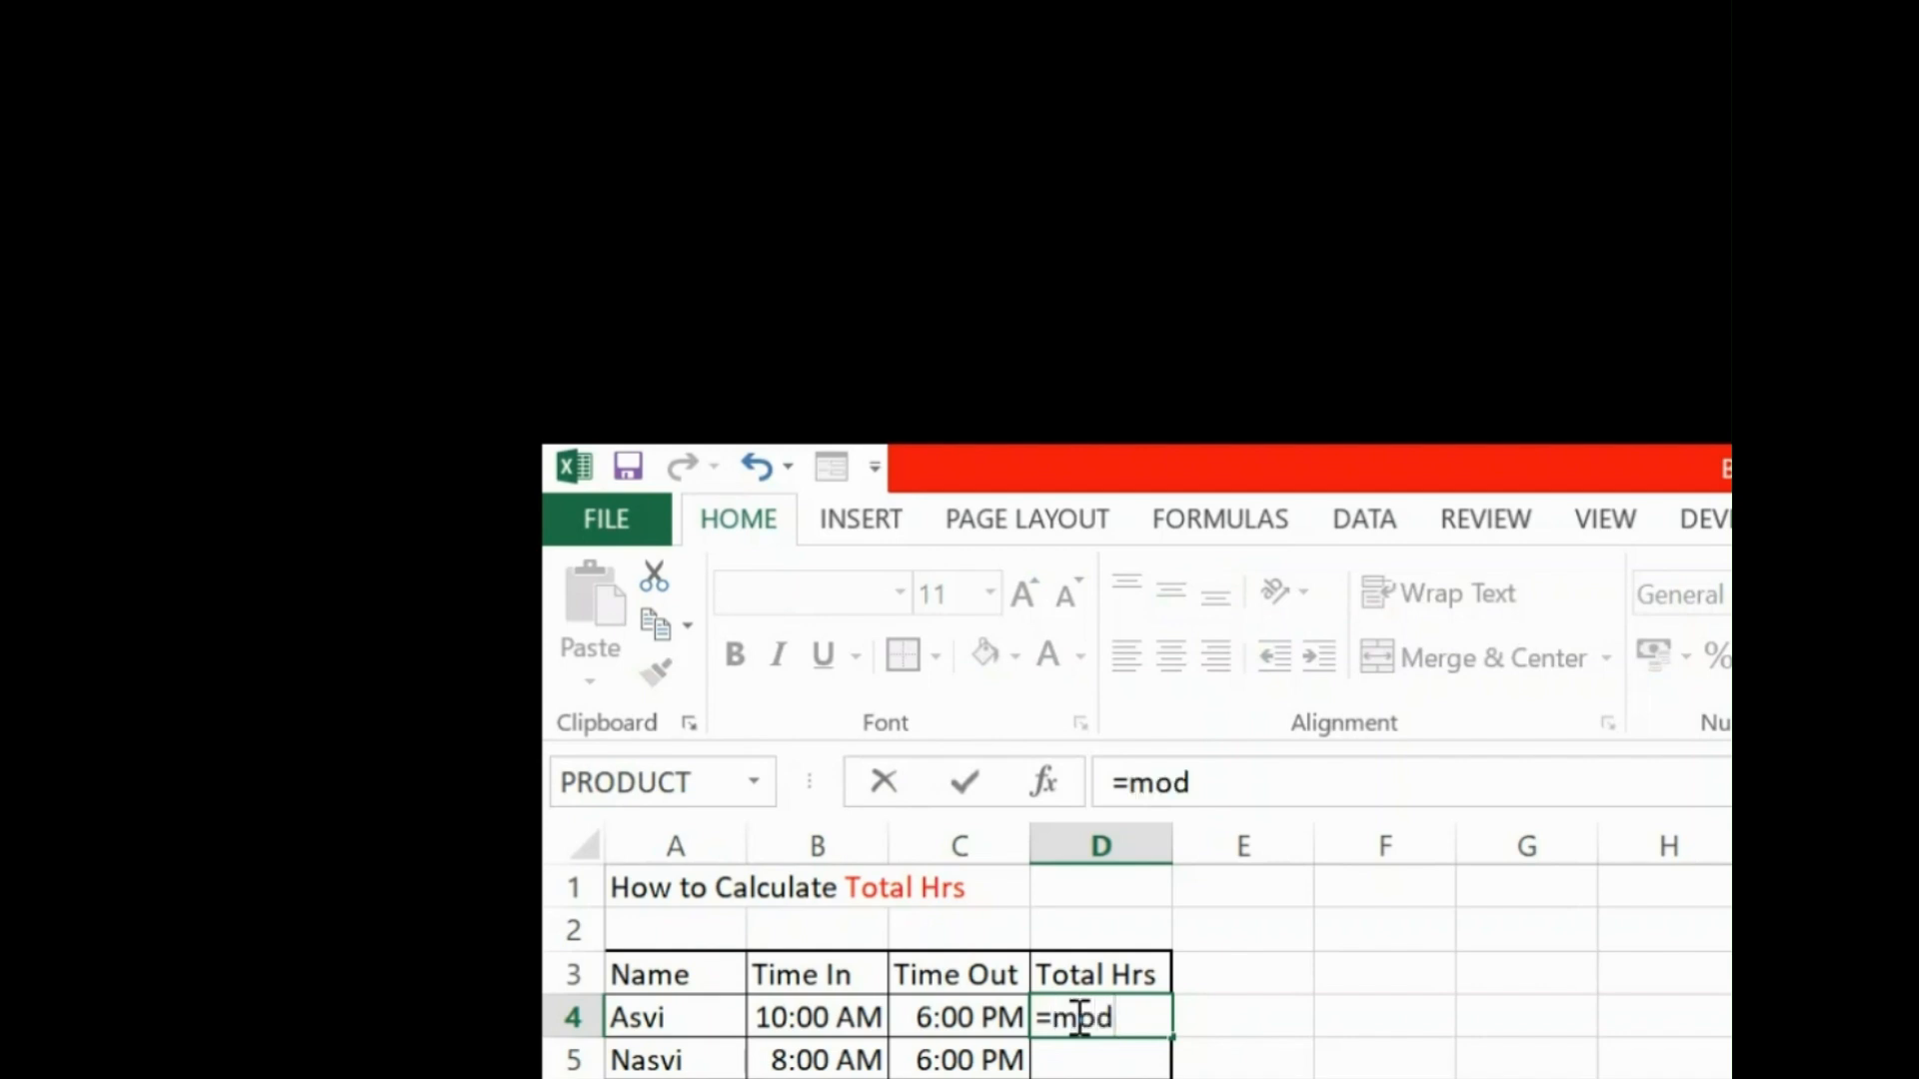
pyautogui.write('(')
pyautogui.press('Left')
pyautogui.press('Left')
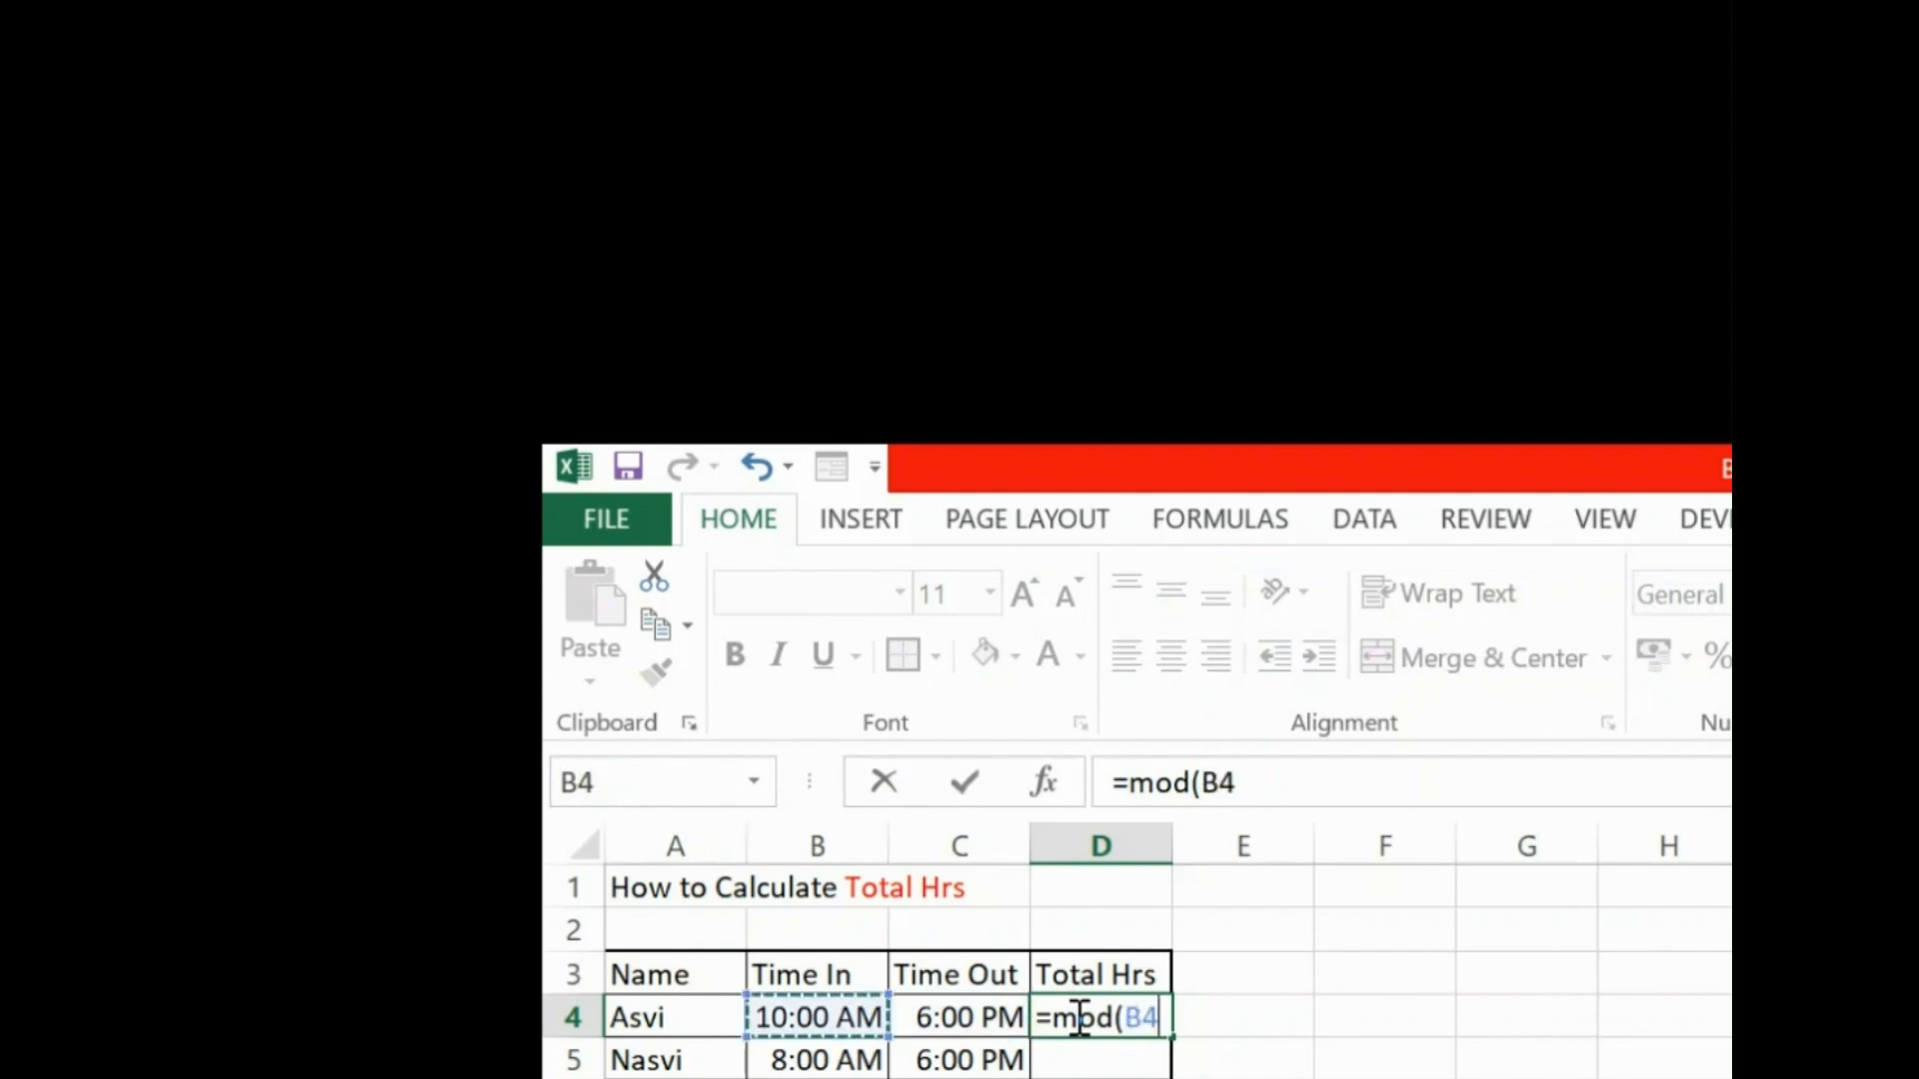
pyautogui.write('-')
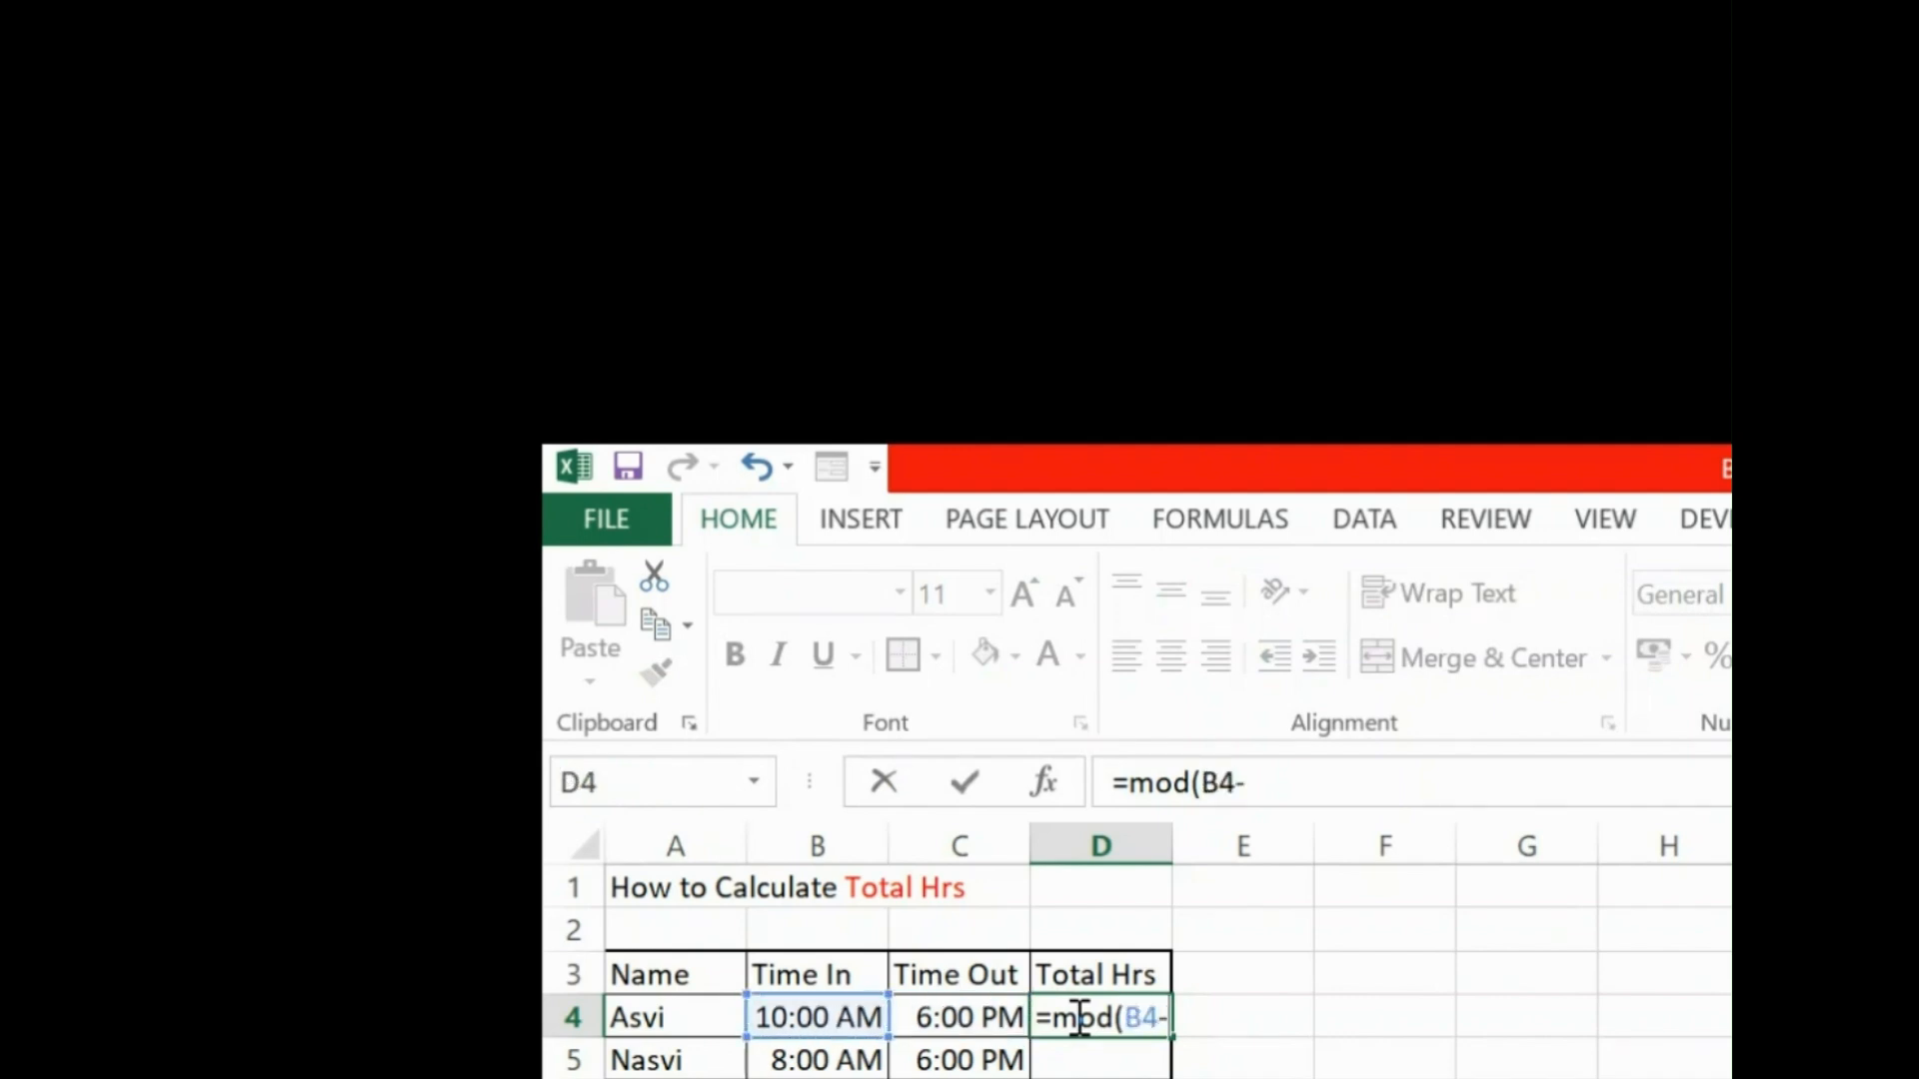
pyautogui.press('BackSpace')
pyautogui.press('BackSpace')
pyautogui.press('BackSpace')
pyautogui.press('Left')
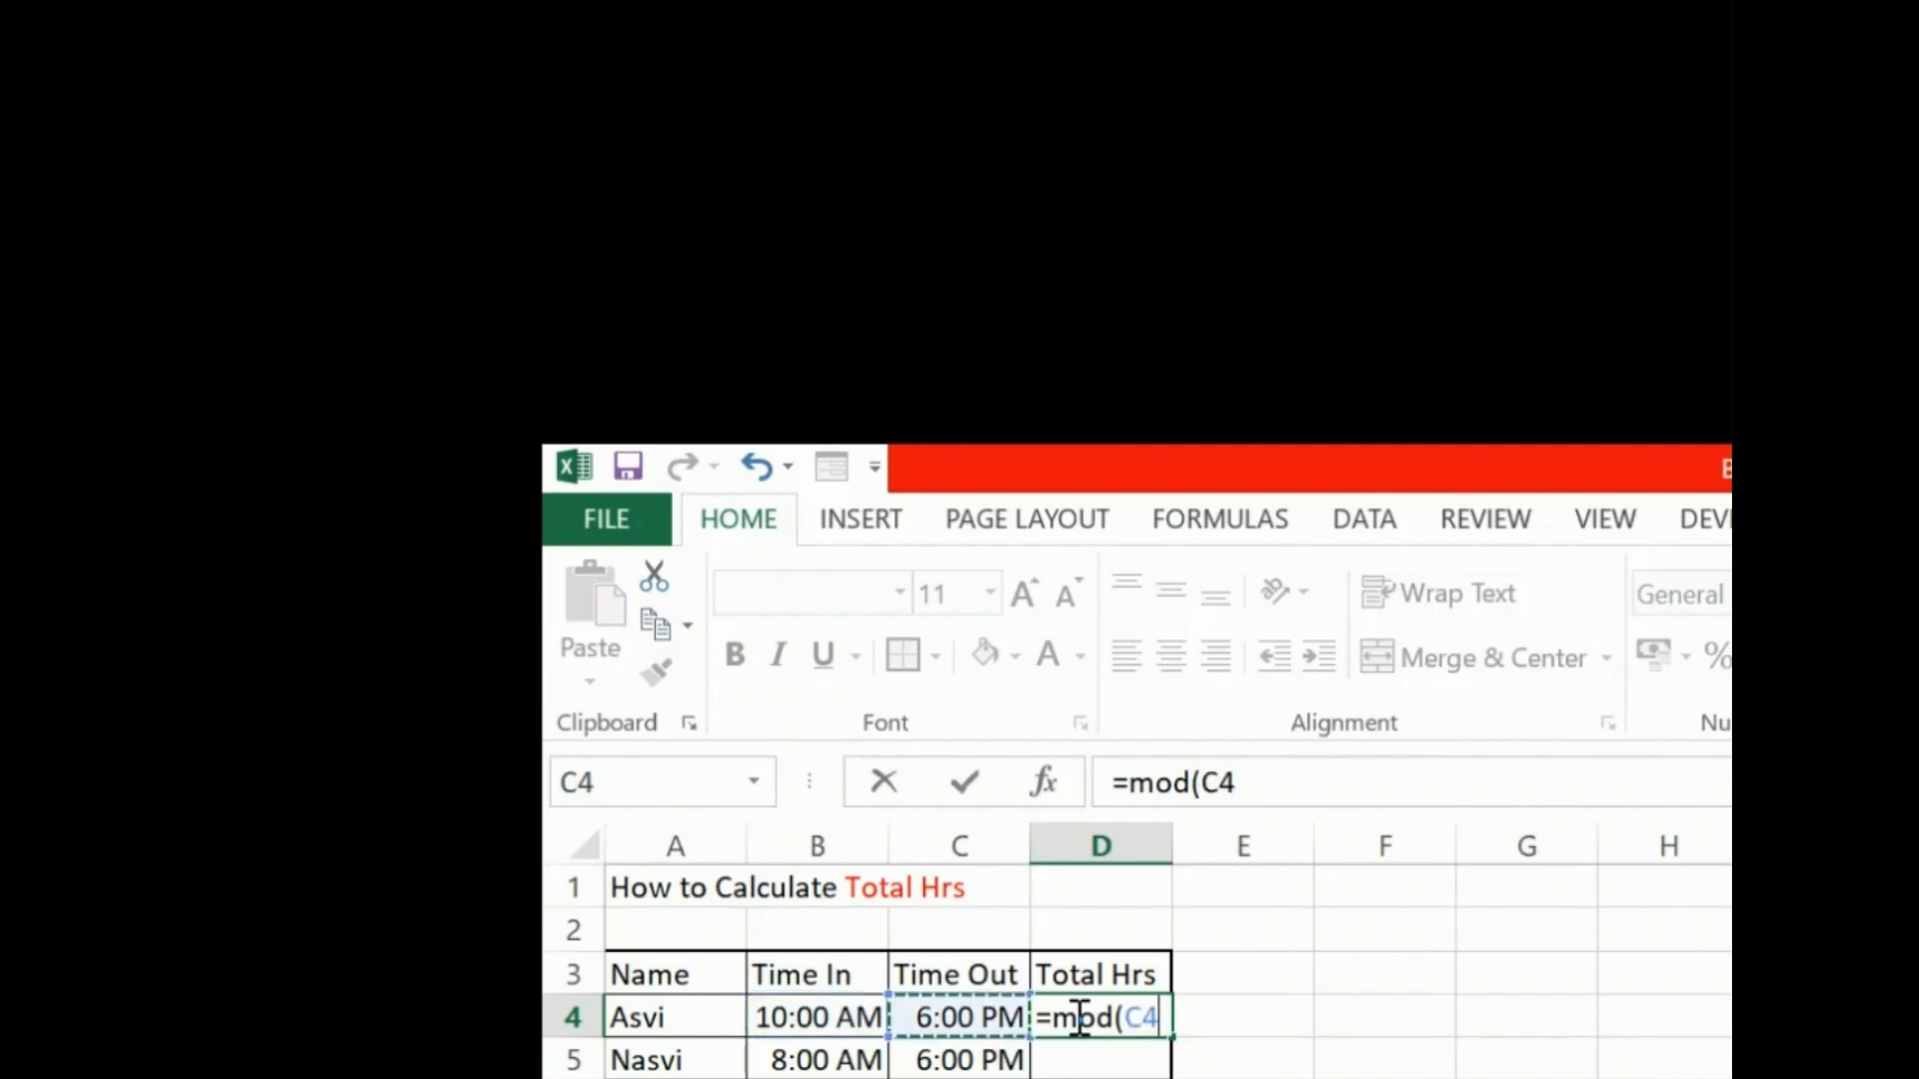
pyautogui.press('Left')
pyautogui.press('Left')
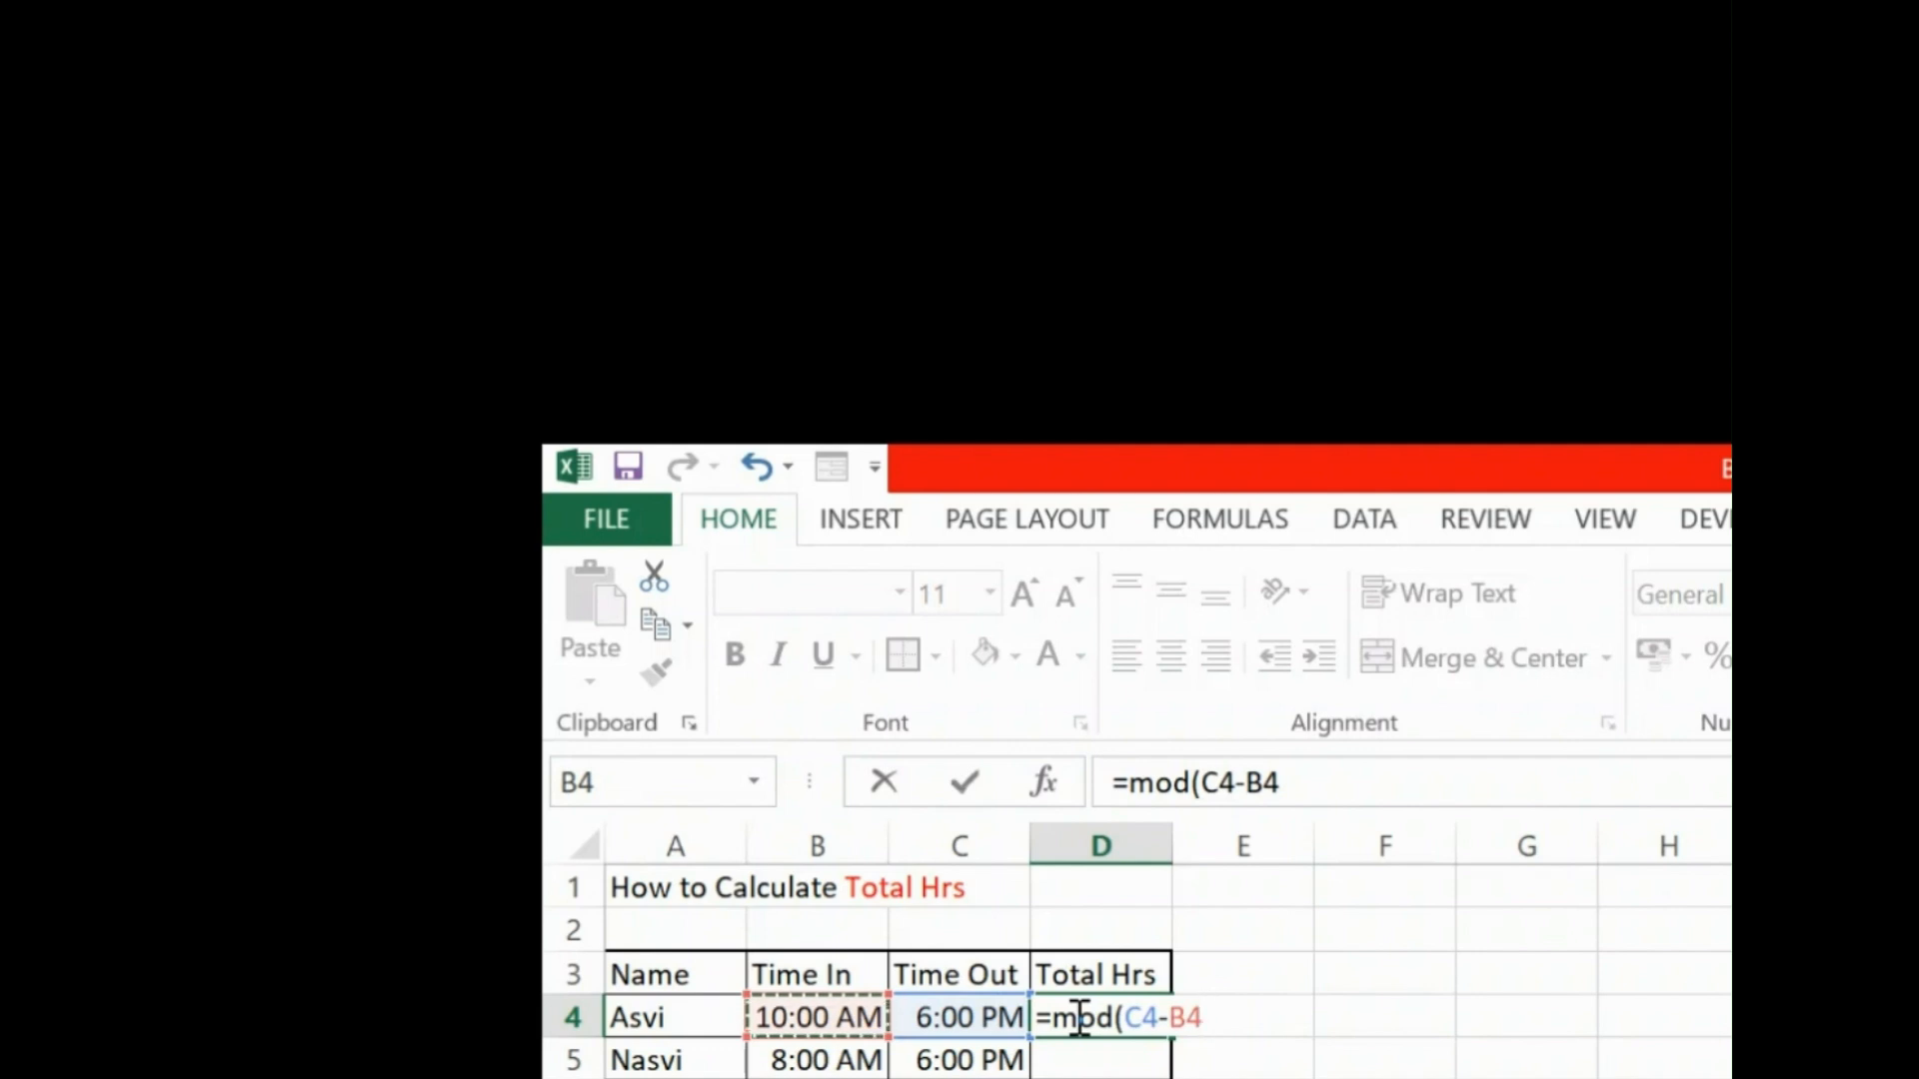
pyautogui.write(',1')
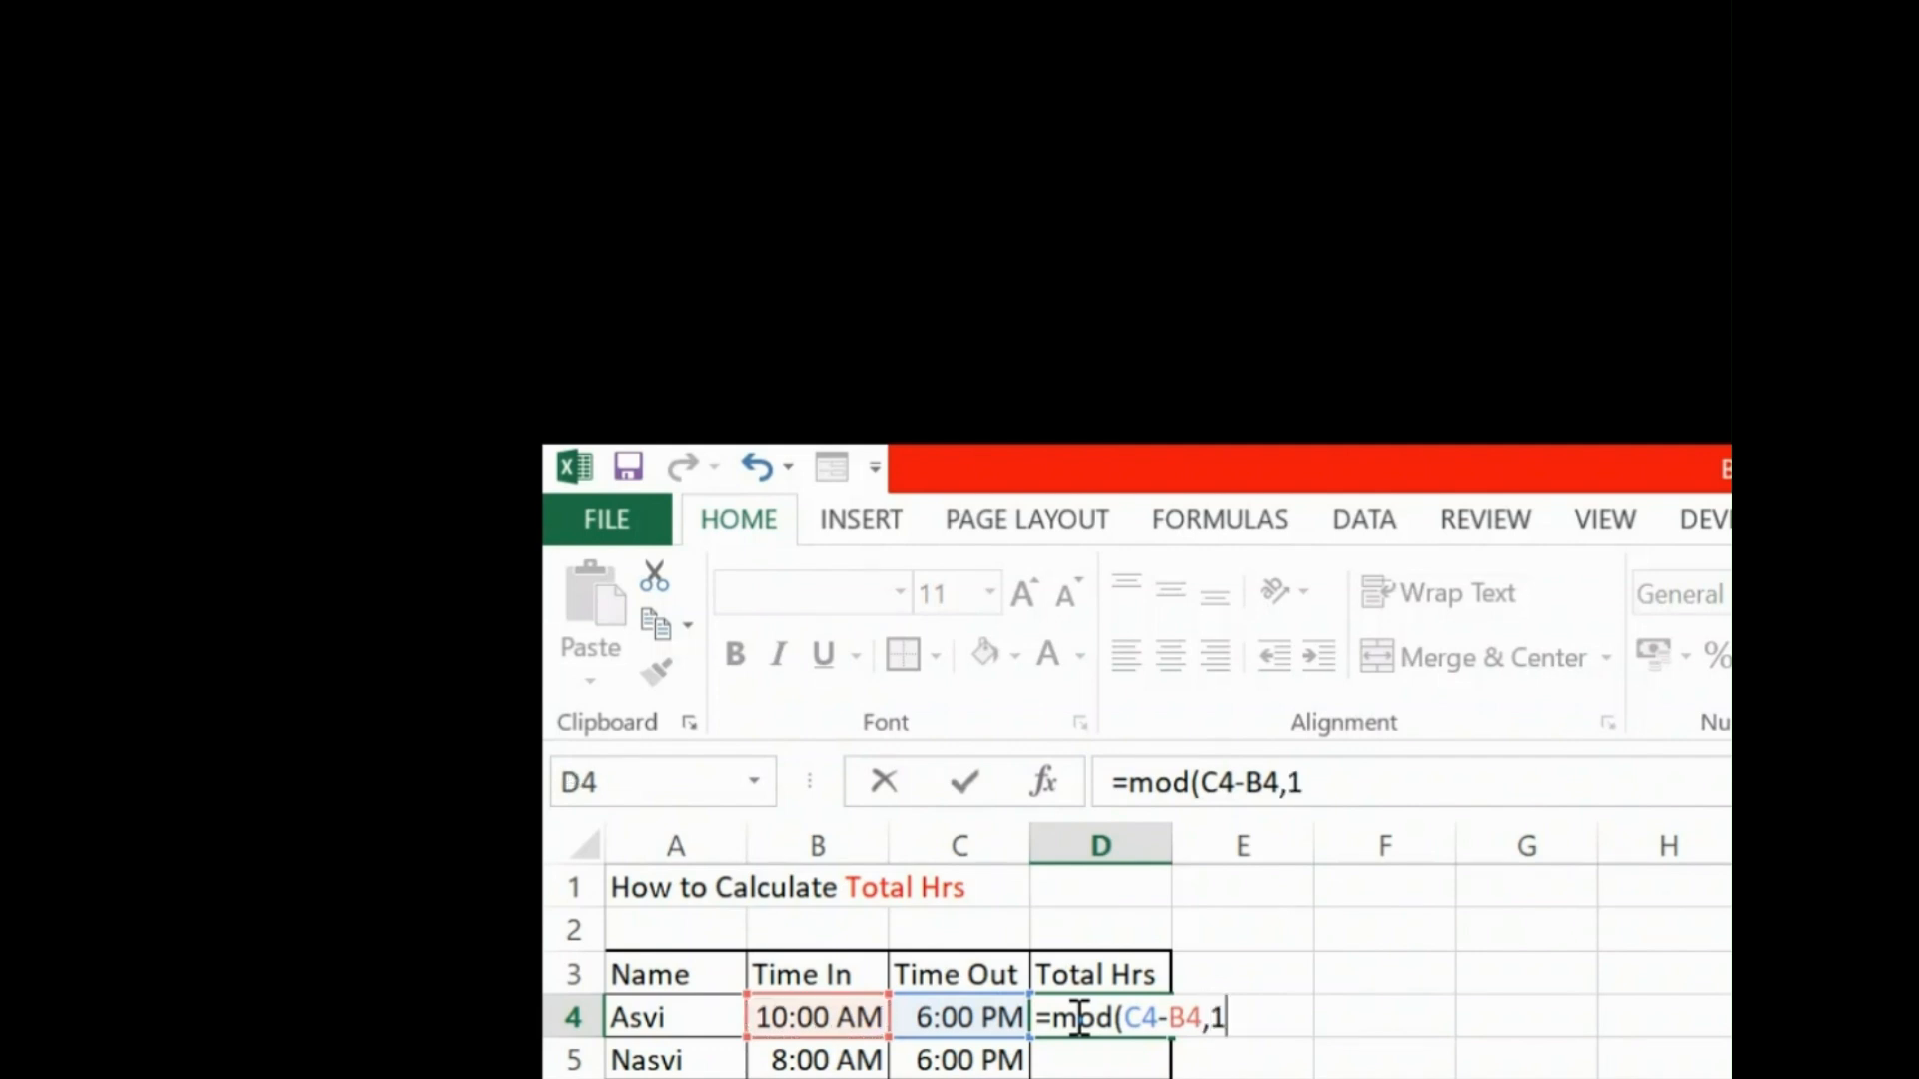
pyautogui.write(')*24')
pyautogui.press('Return')
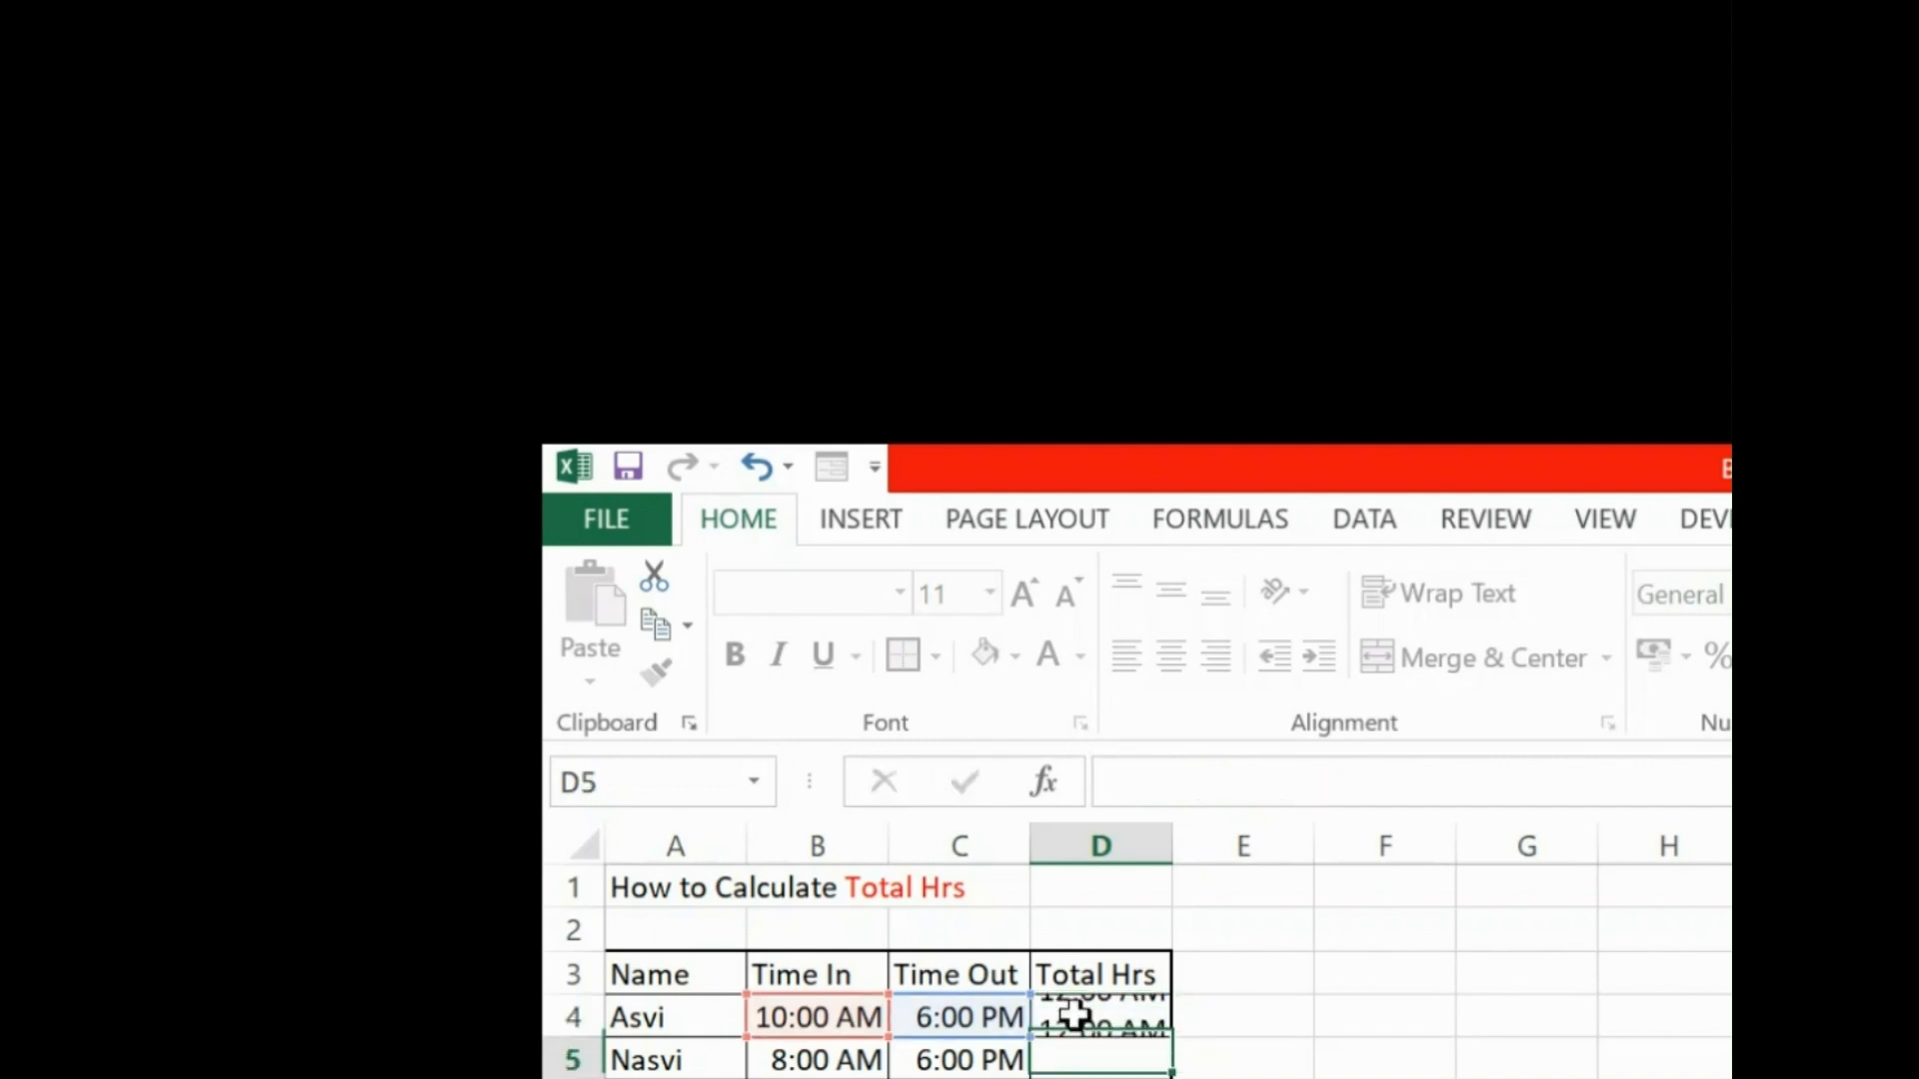
# - Set the number format of D4 to General and fill its formula down the Total Hrs column
pyautogui.click(1074, 1014)
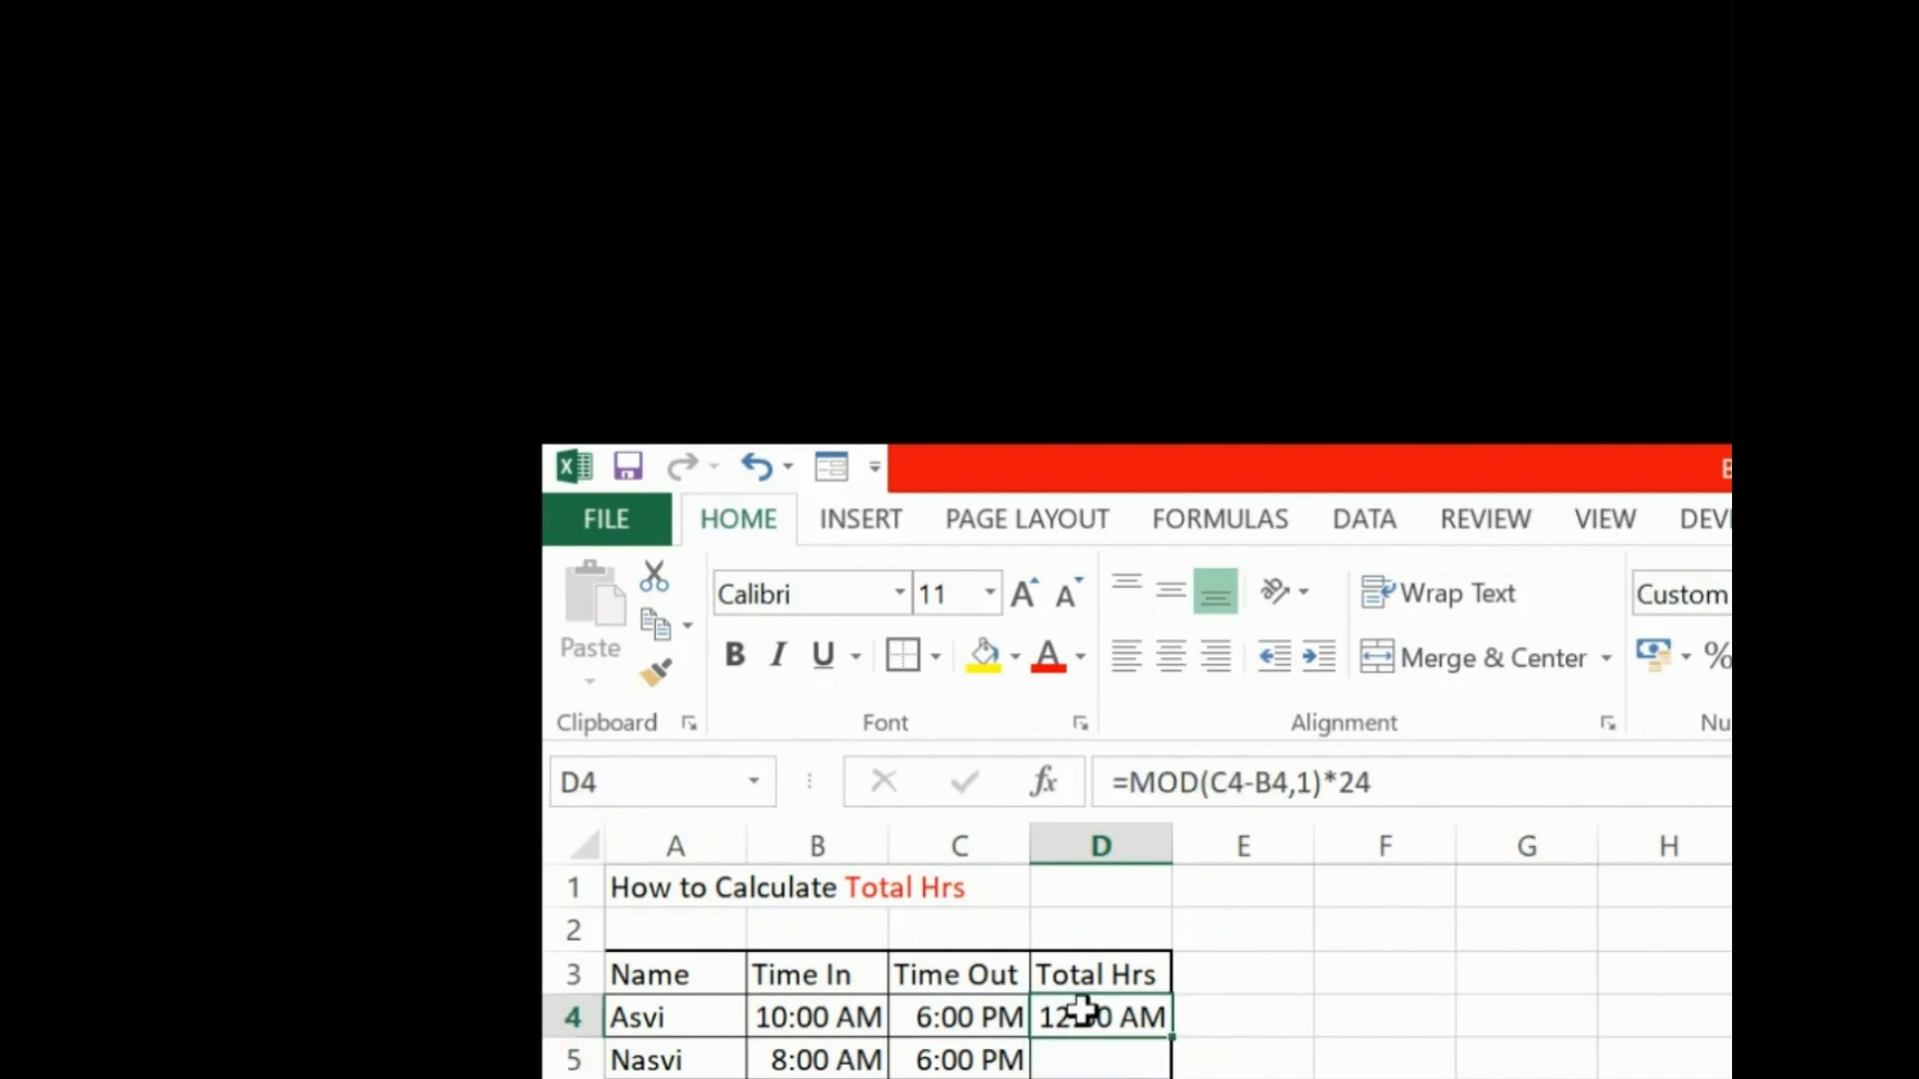
pyautogui.click(1854, 594)
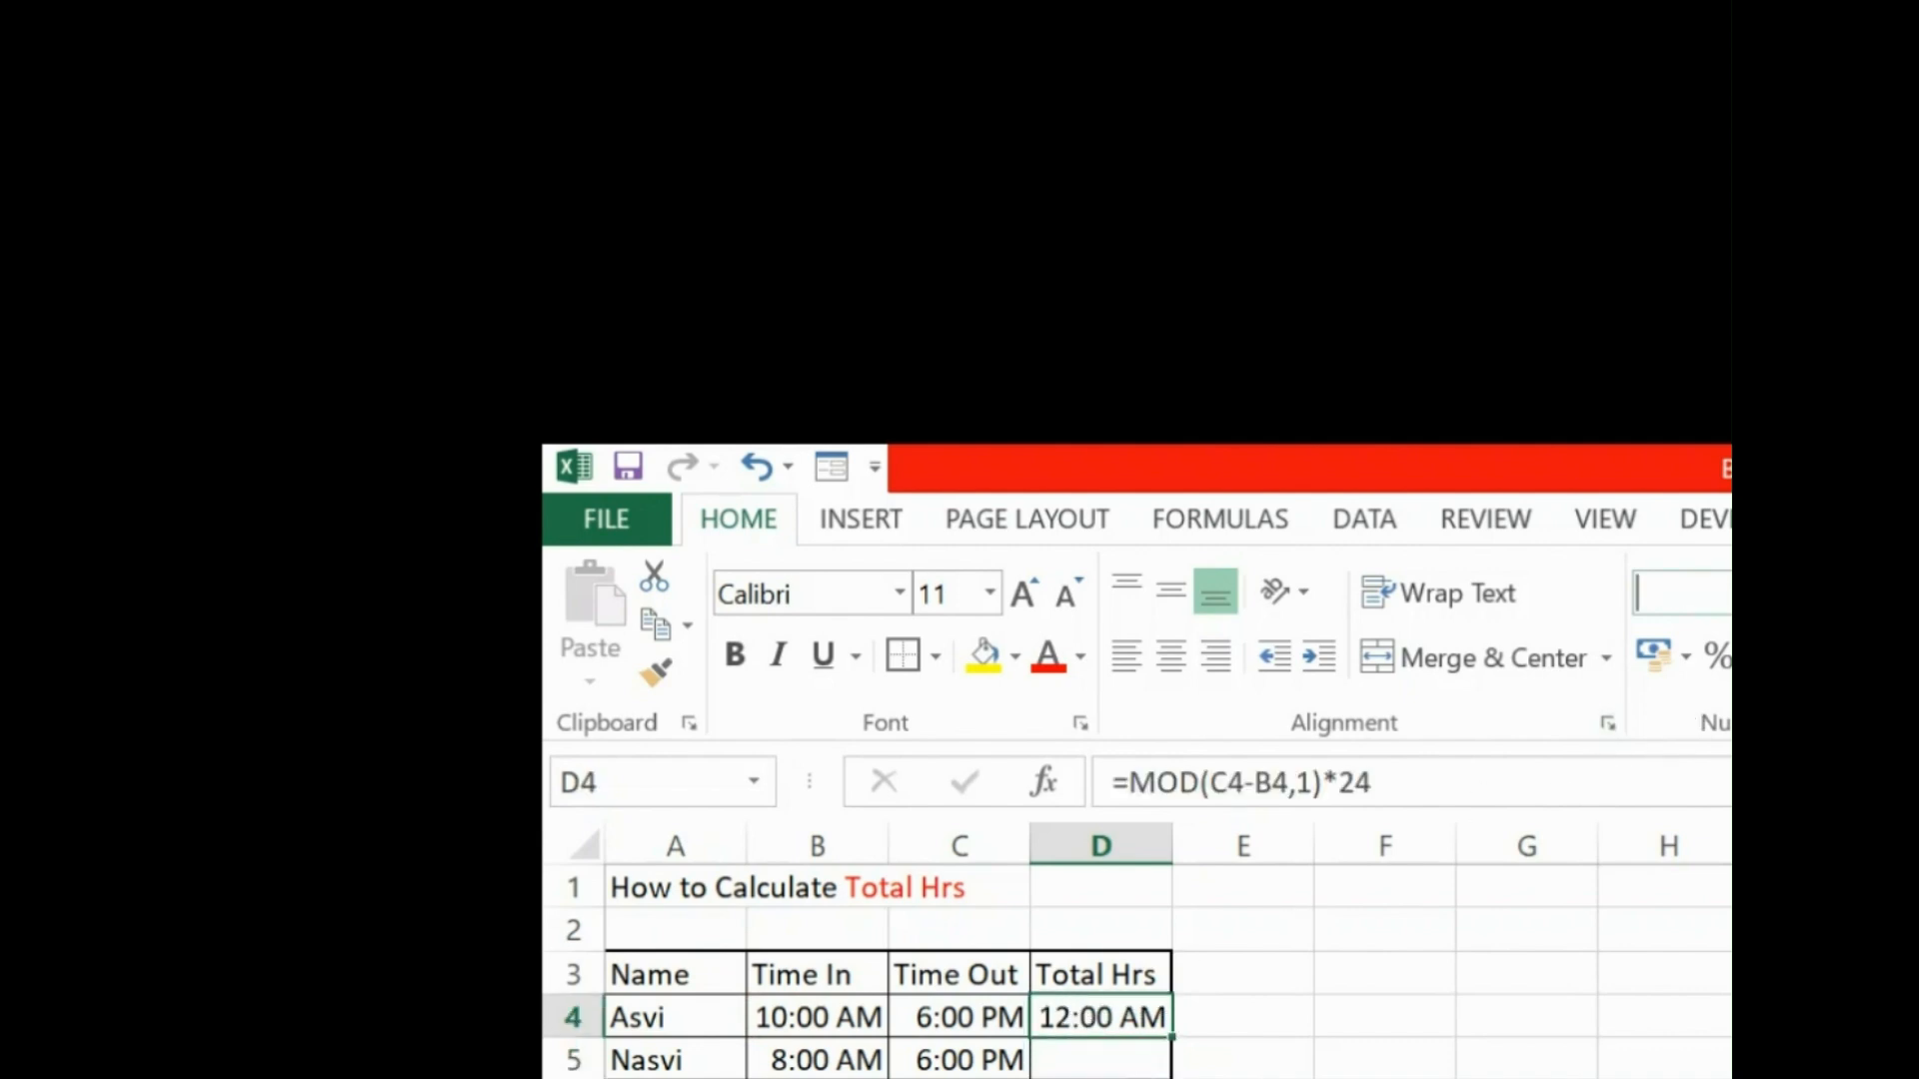
pyautogui.write('General')
pyautogui.press('Return')
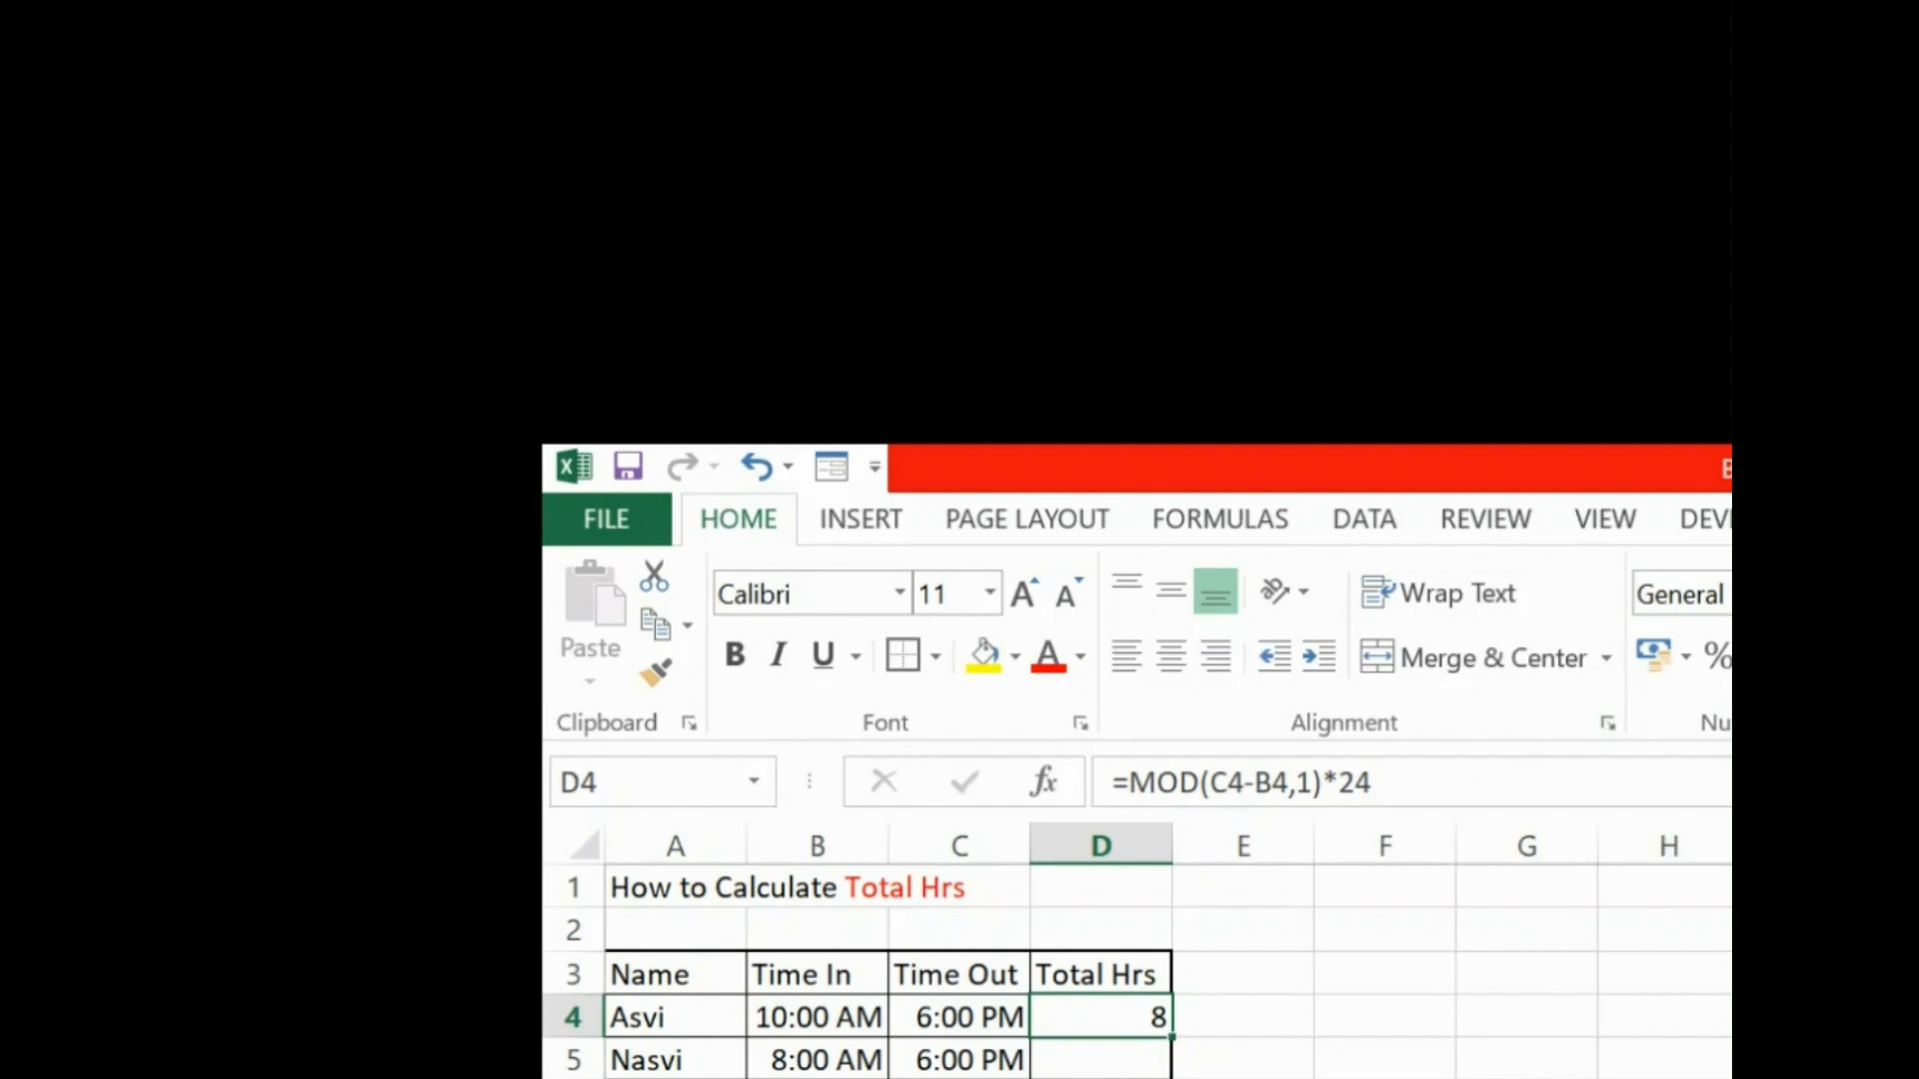
pyautogui.doubleClick(1171, 1038)
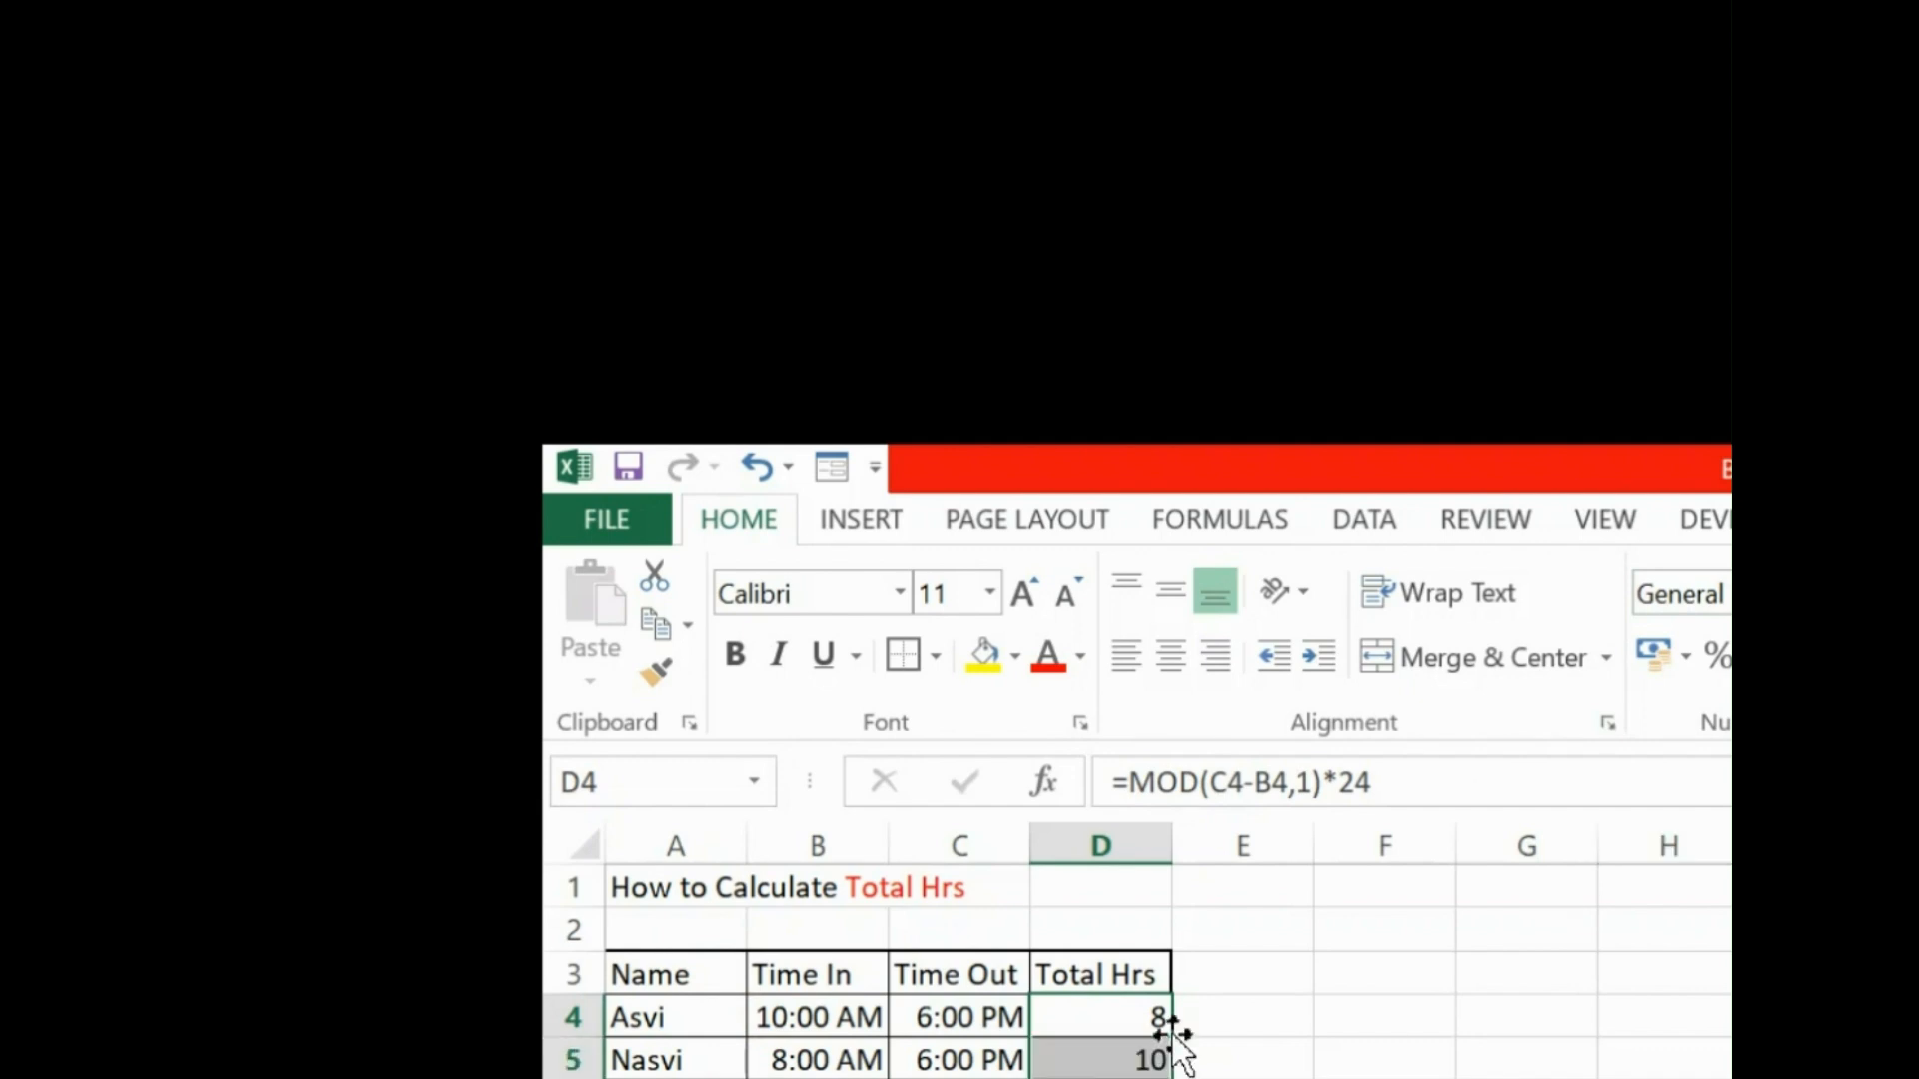
pyautogui.click(1262, 1046)
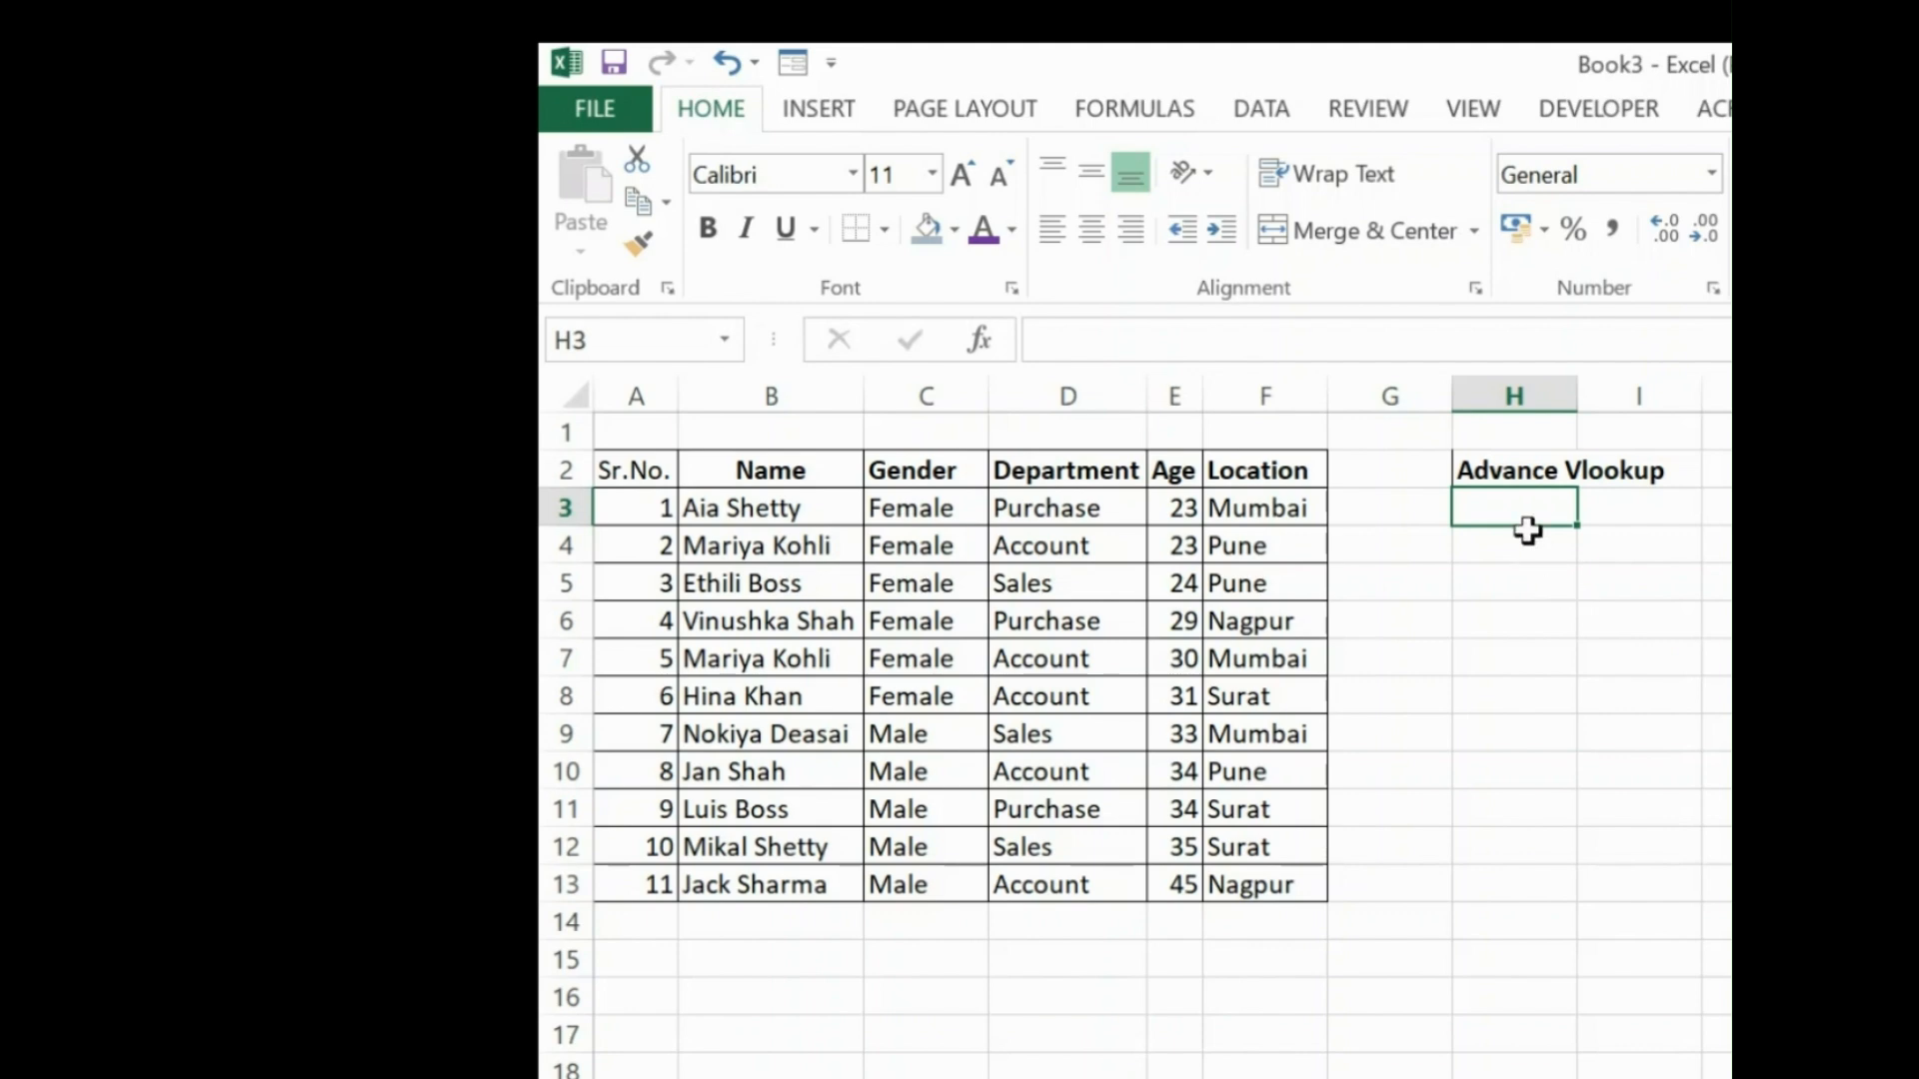
# - Begin a VLOOKUP formula in H3 under Advance Vlookup with the name in B3 as the lookup value
pyautogui.write('=')
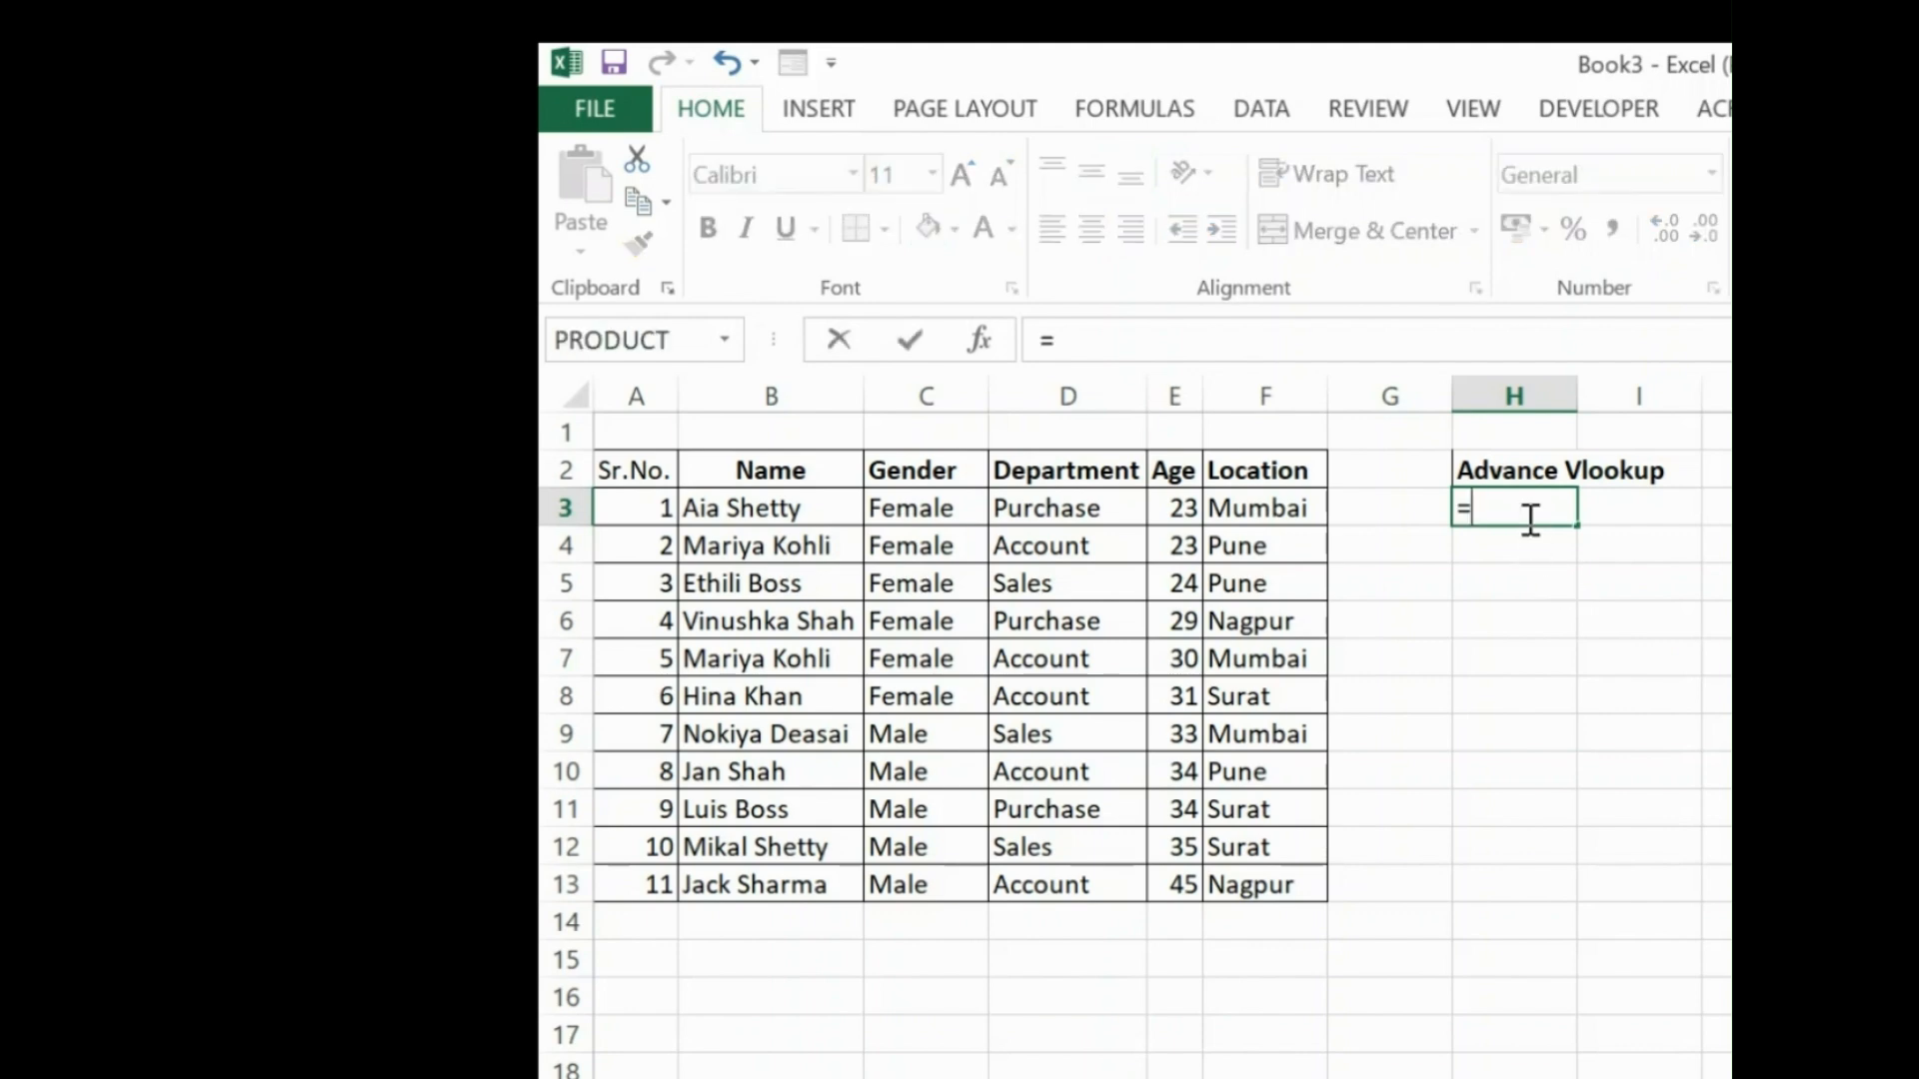
pyautogui.write('vlook')
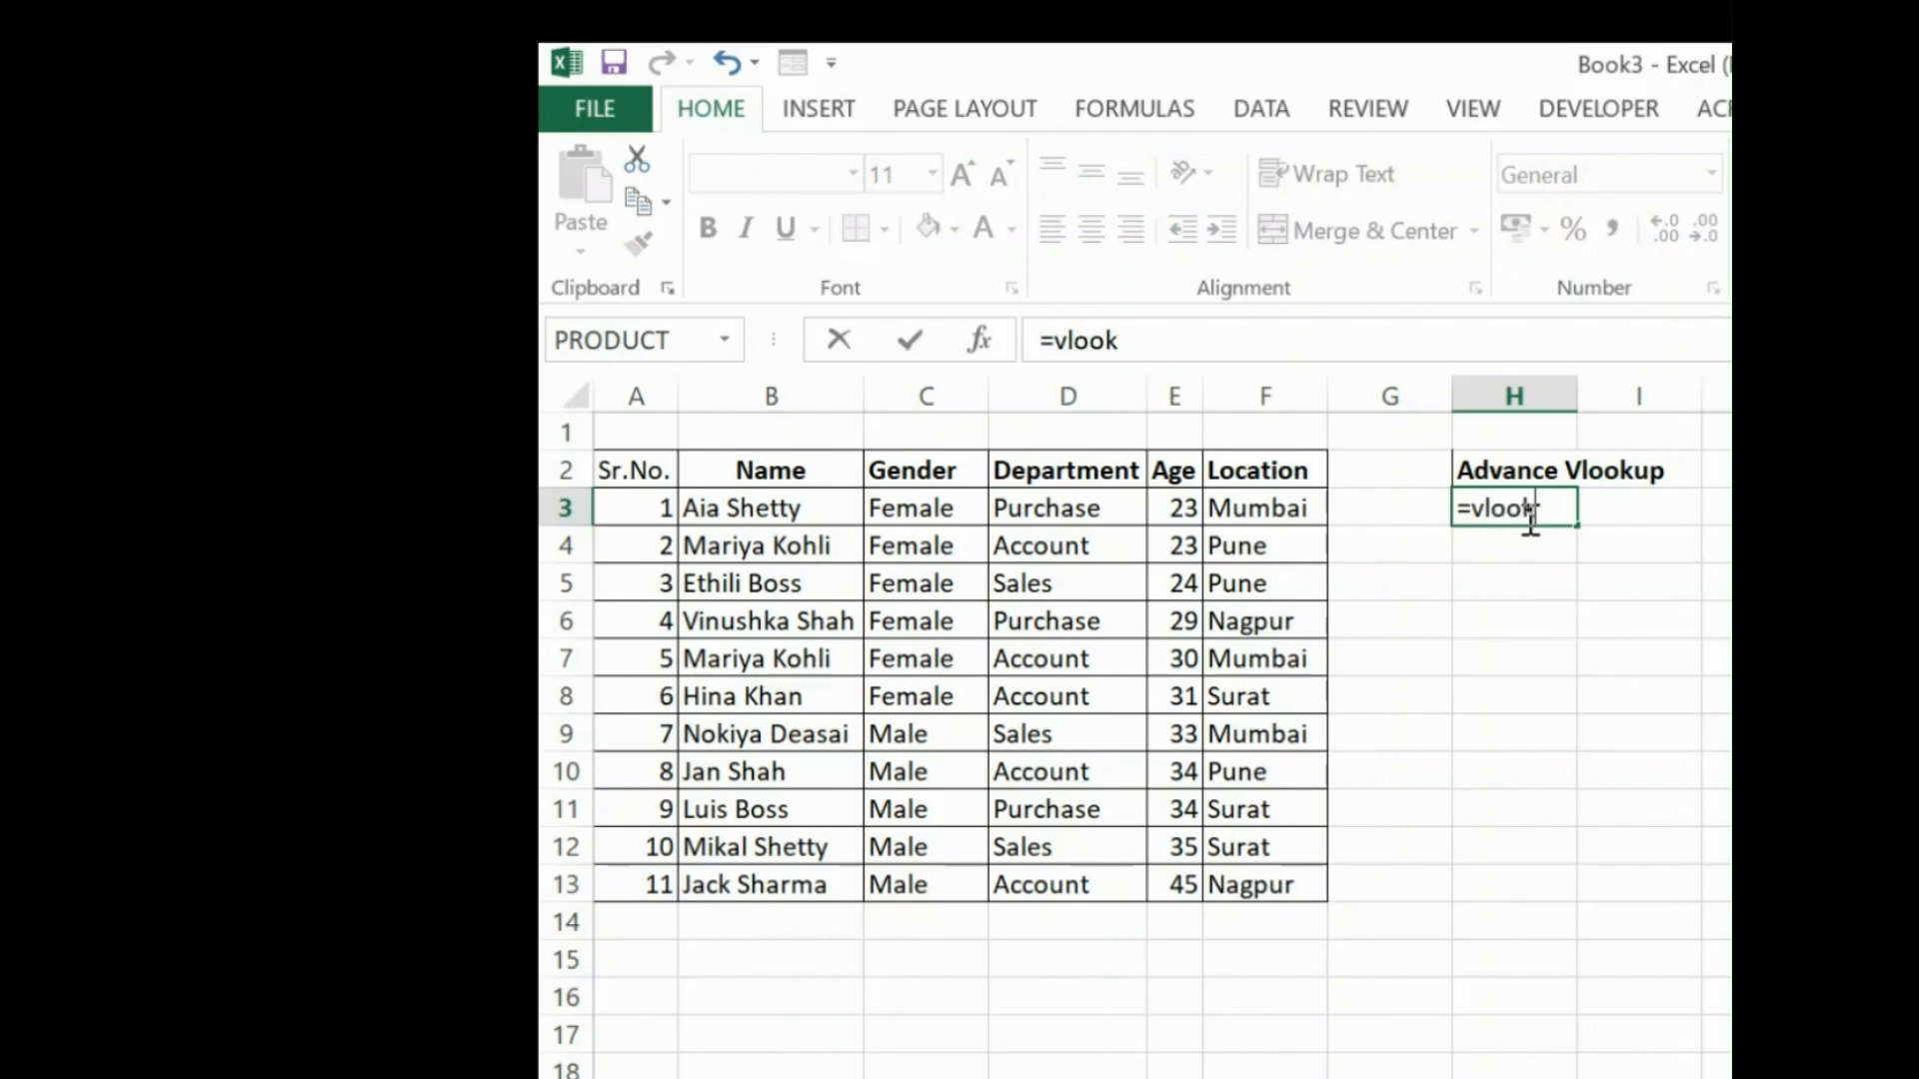
pyautogui.write('up(9j80')
pyautogui.press('BackSpace')
pyautogui.press('BackSpace')
pyautogui.press('BackSpace')
pyautogui.press('BackSpace')
pyautogui.click(772, 512)
pyautogui.write(',')
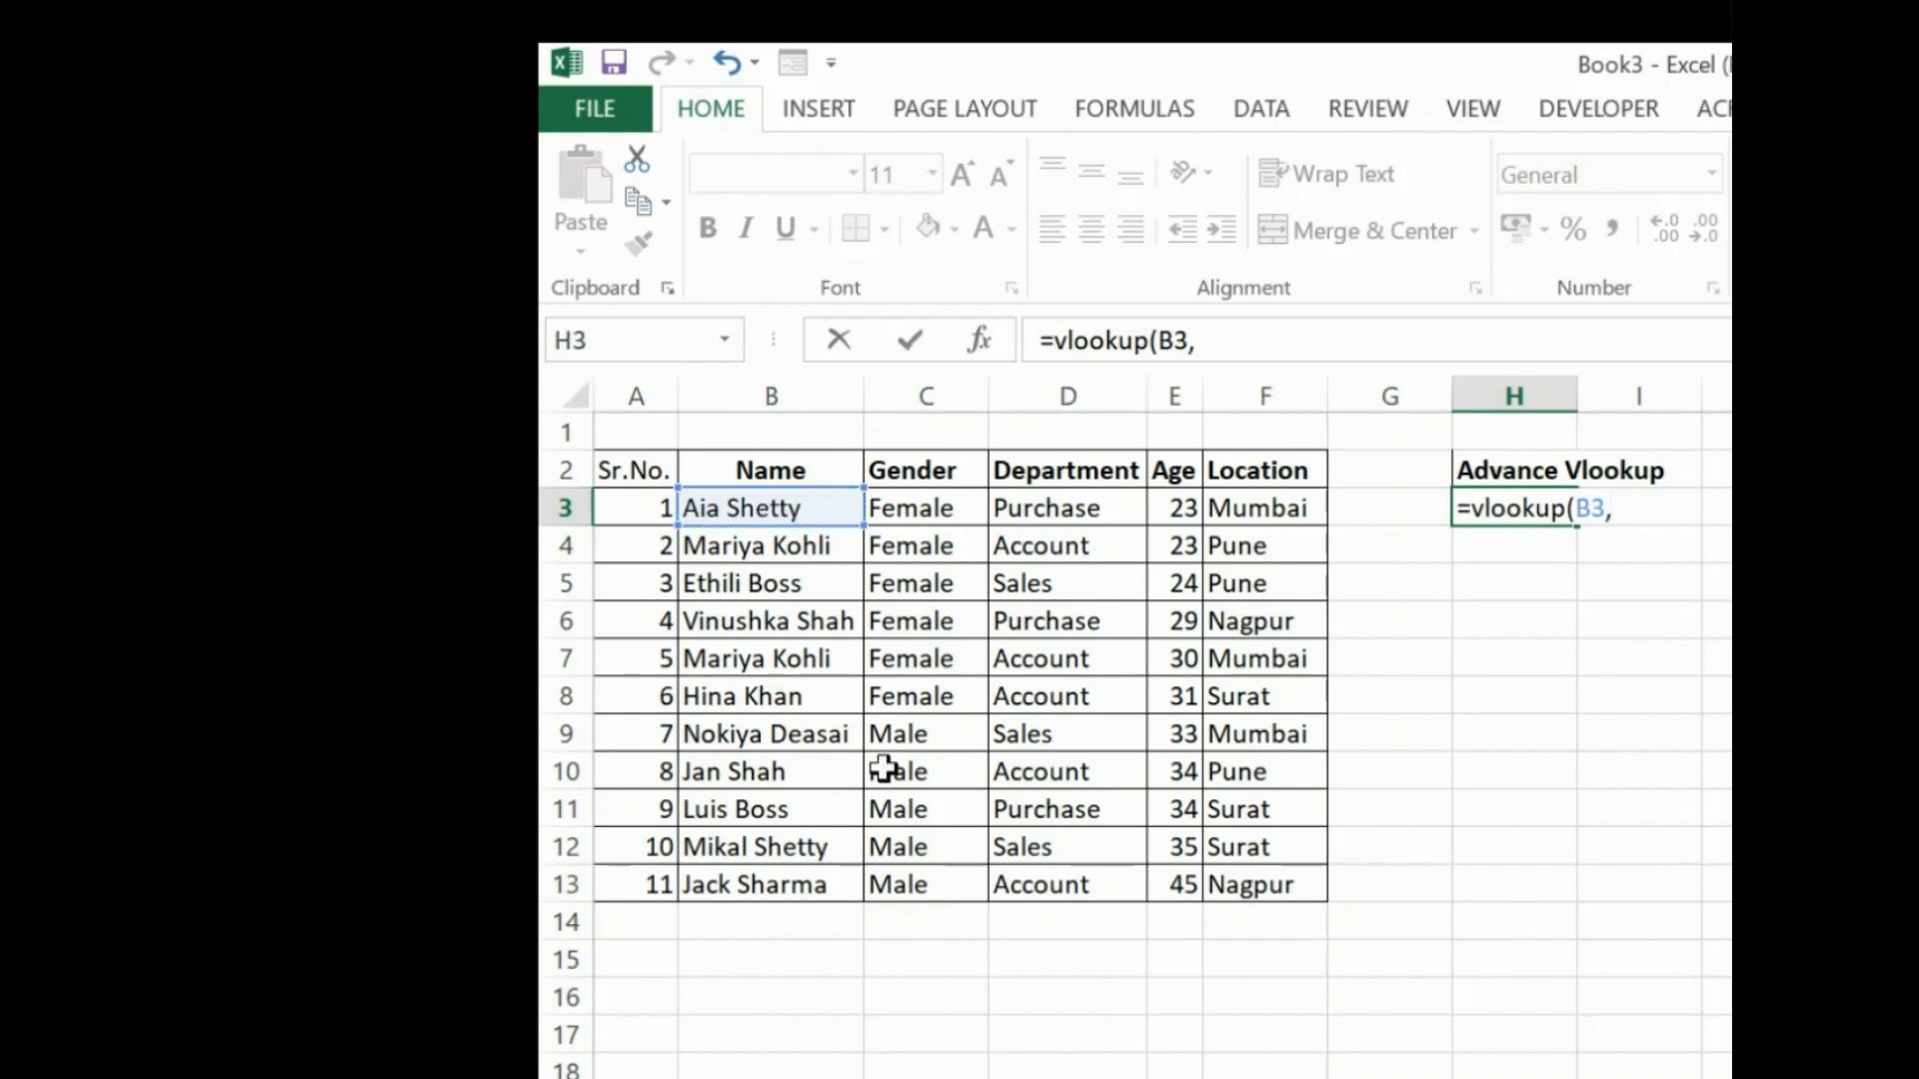
# - Complete the VLOOKUP with the absolute range Sheet3!$B$3:$F$9, column index 5 and an empty match argument
pyautogui.hotkey('ctrl', 'pagedown')
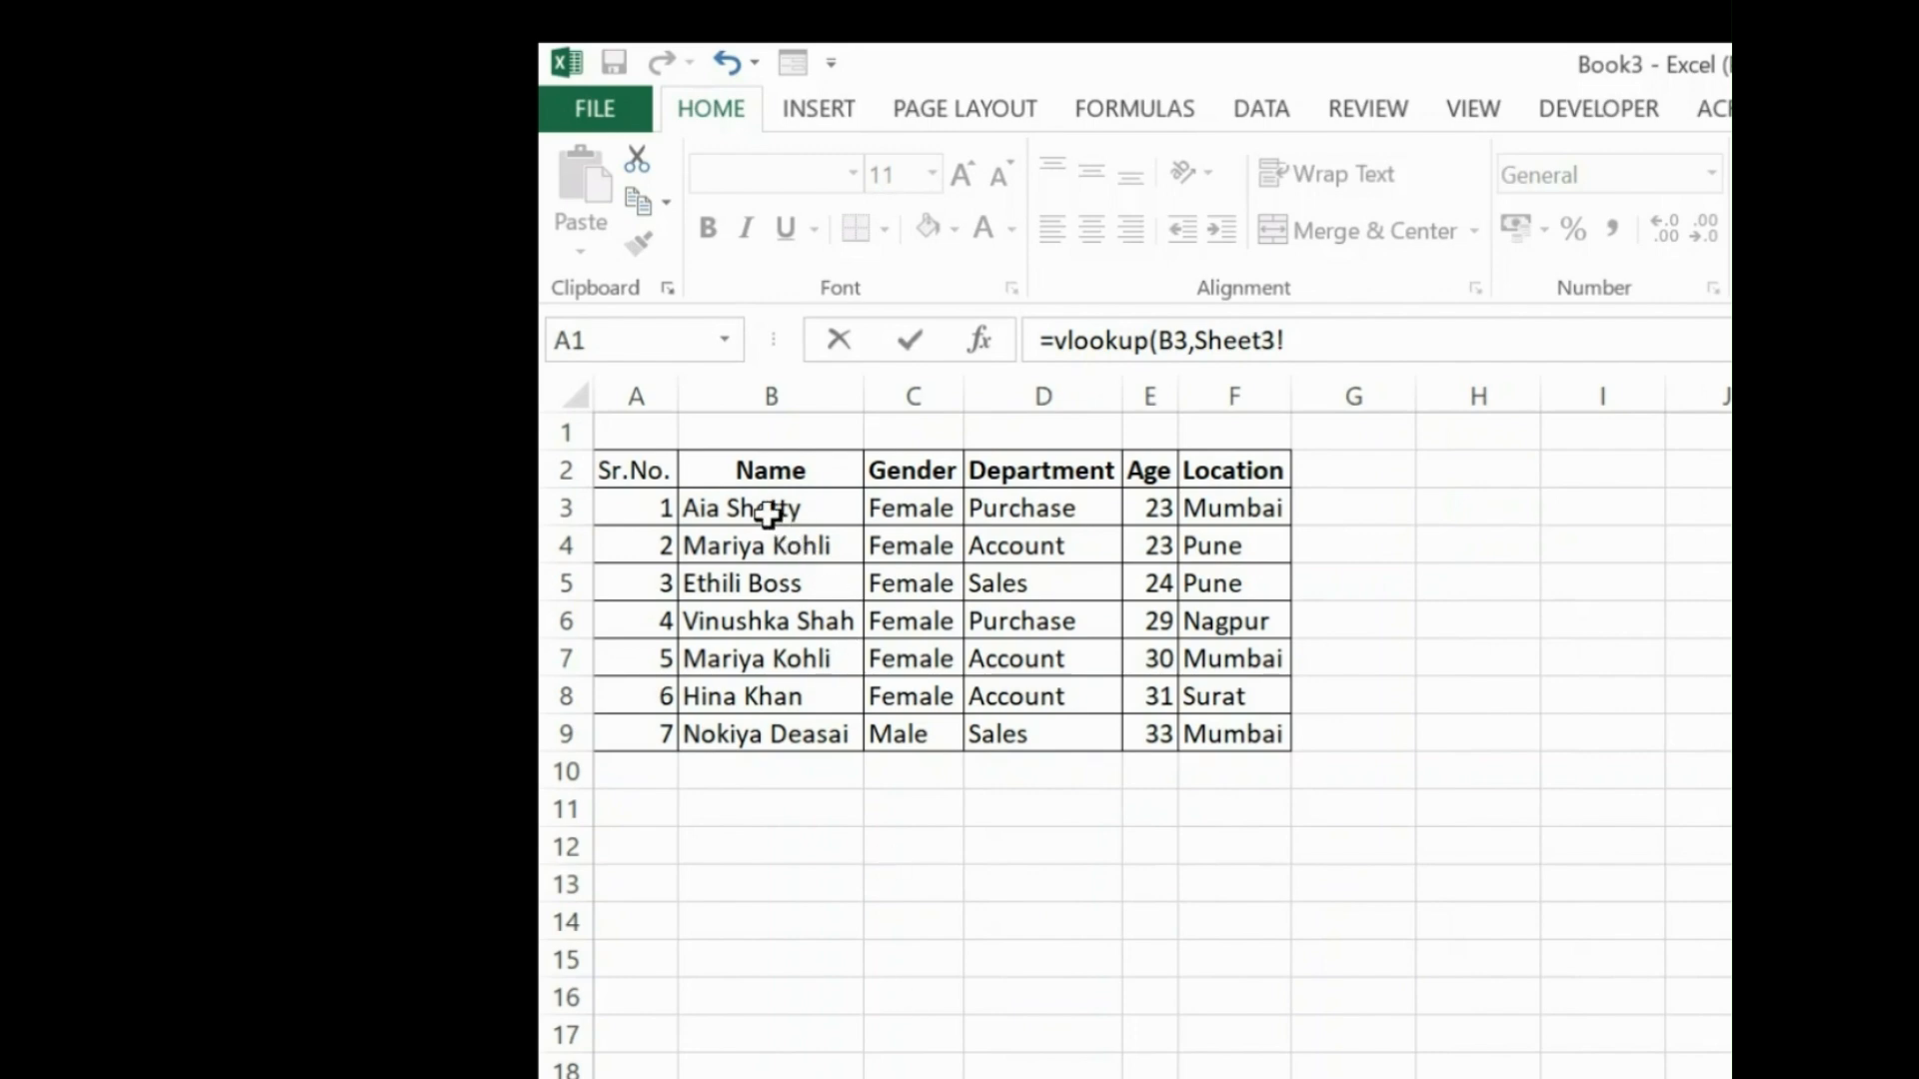
pyautogui.moveTo(768, 513); pyautogui.dragTo(1206, 712)
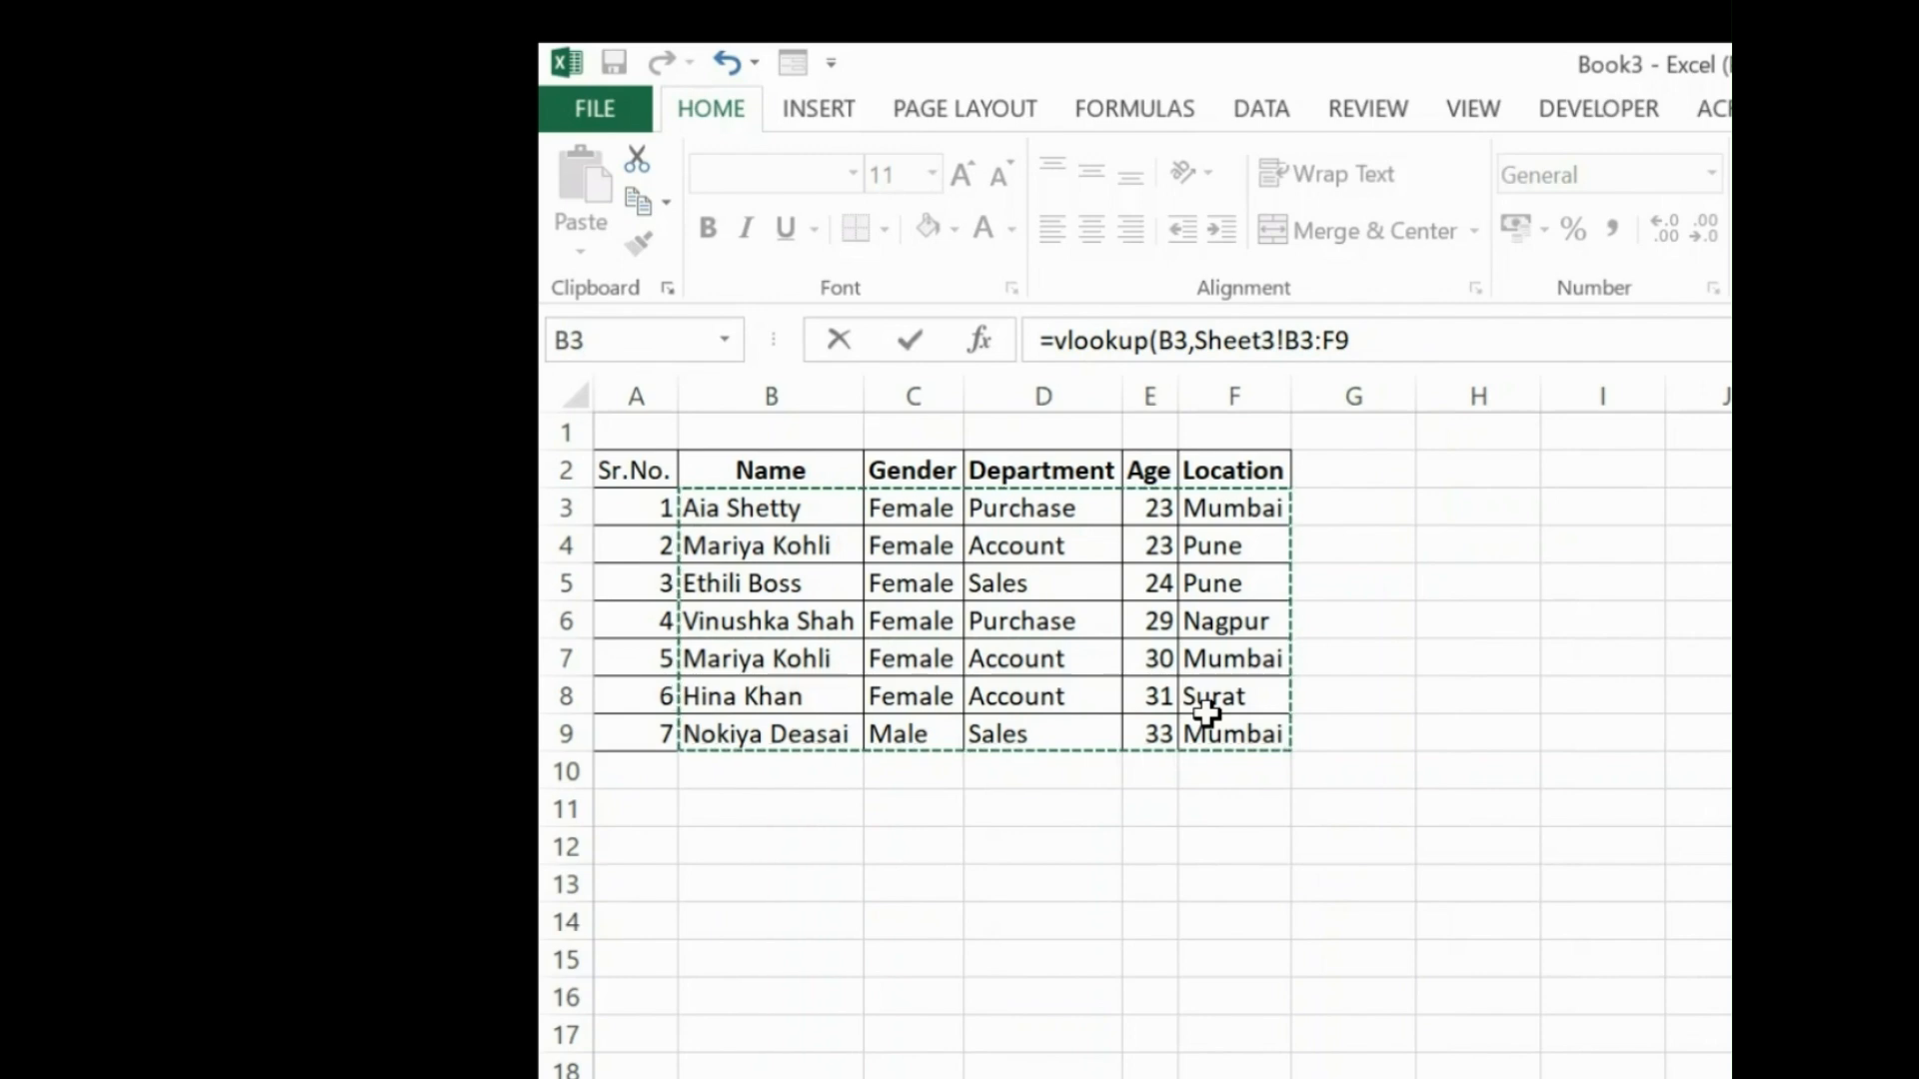
pyautogui.press('F4')
pyautogui.write(',')
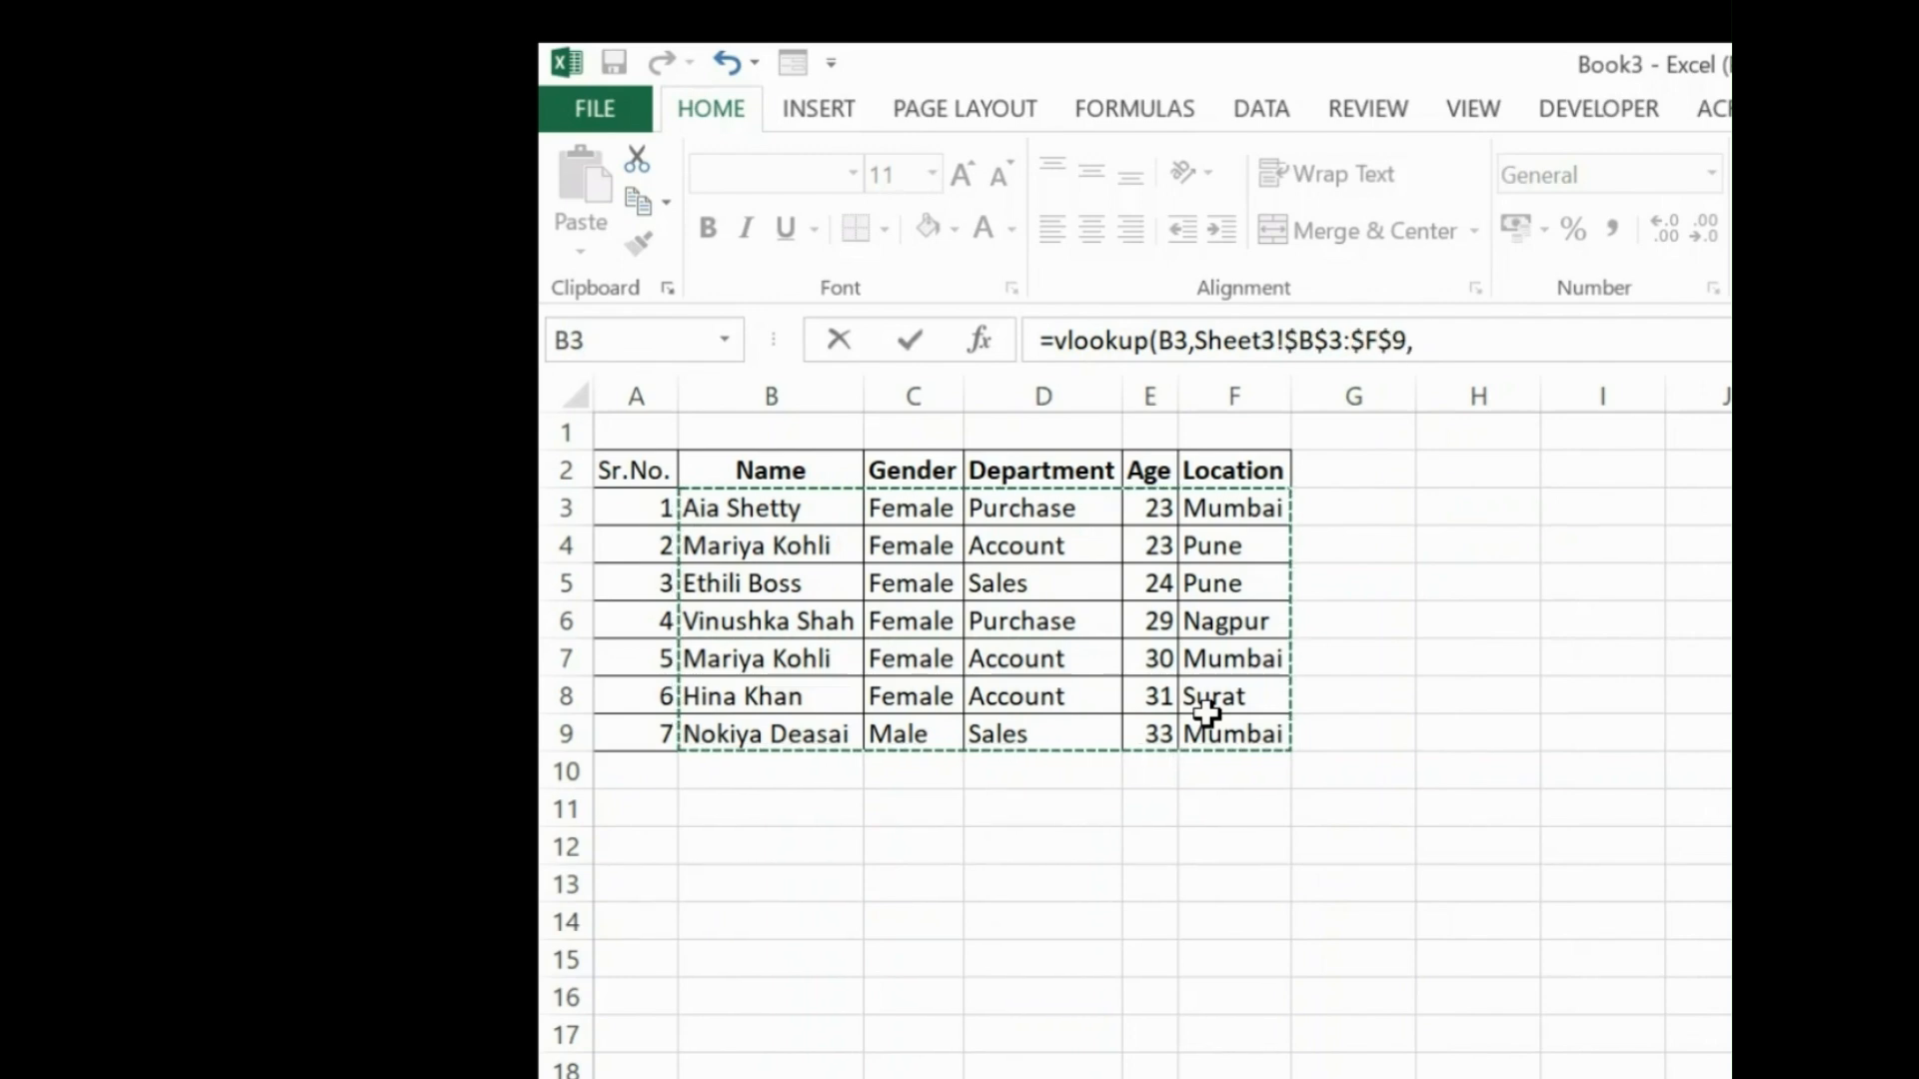
pyautogui.write('5,')
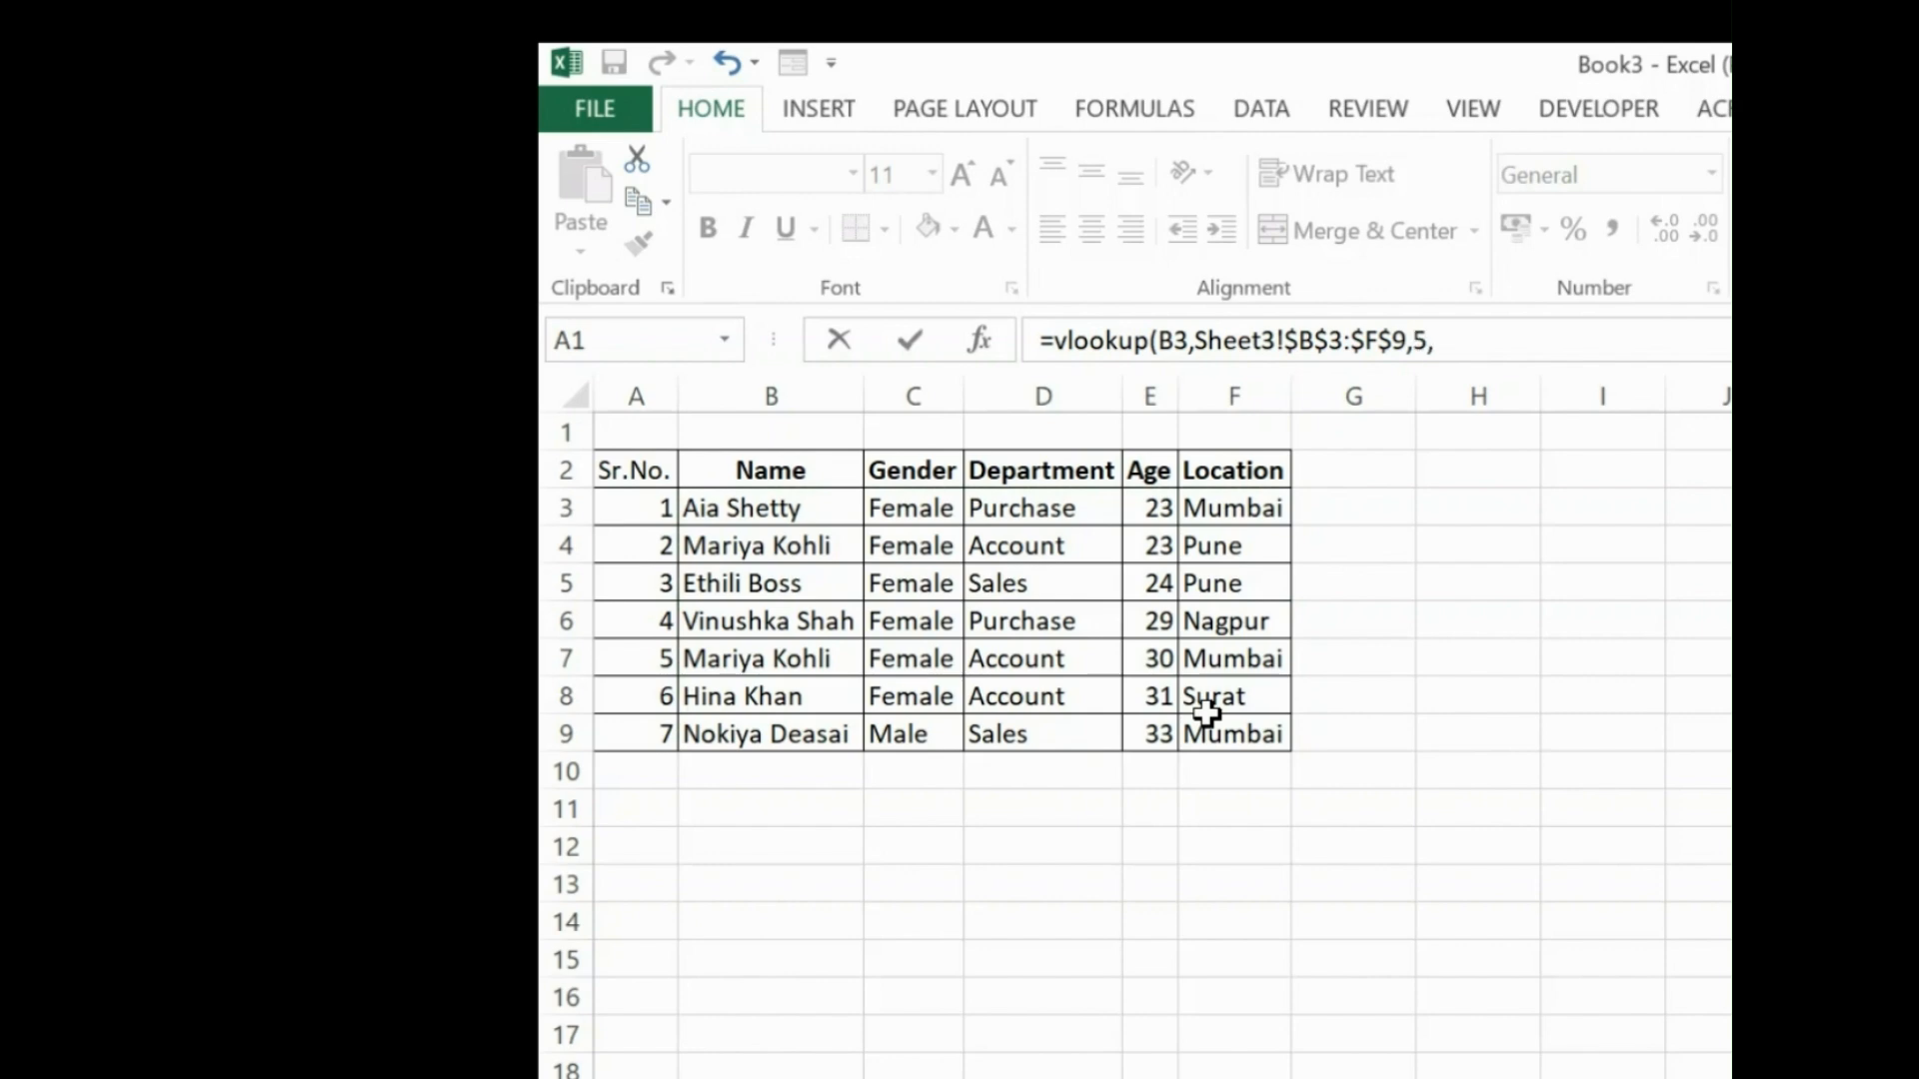
pyautogui.press('Return')
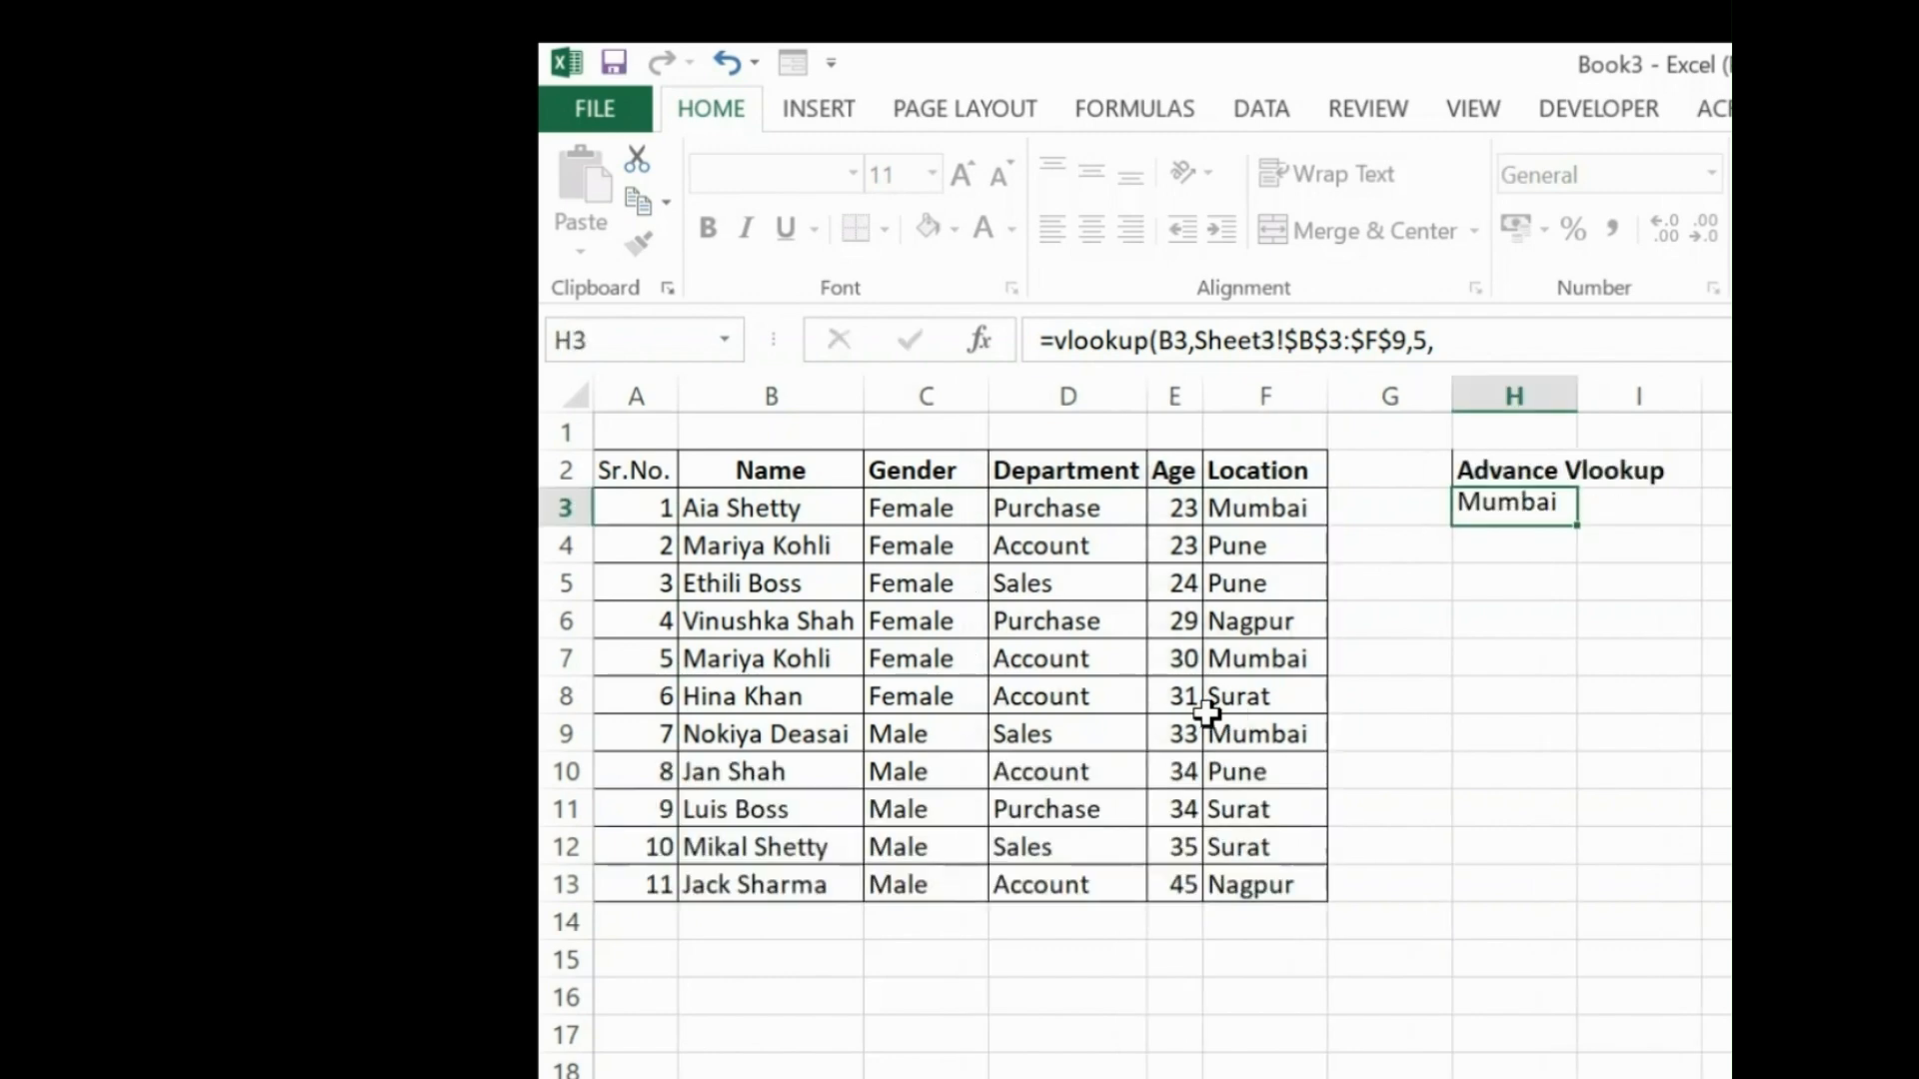
# - Fill the VLOOKUP formula from H3 down to H13
pyautogui.press('Up')
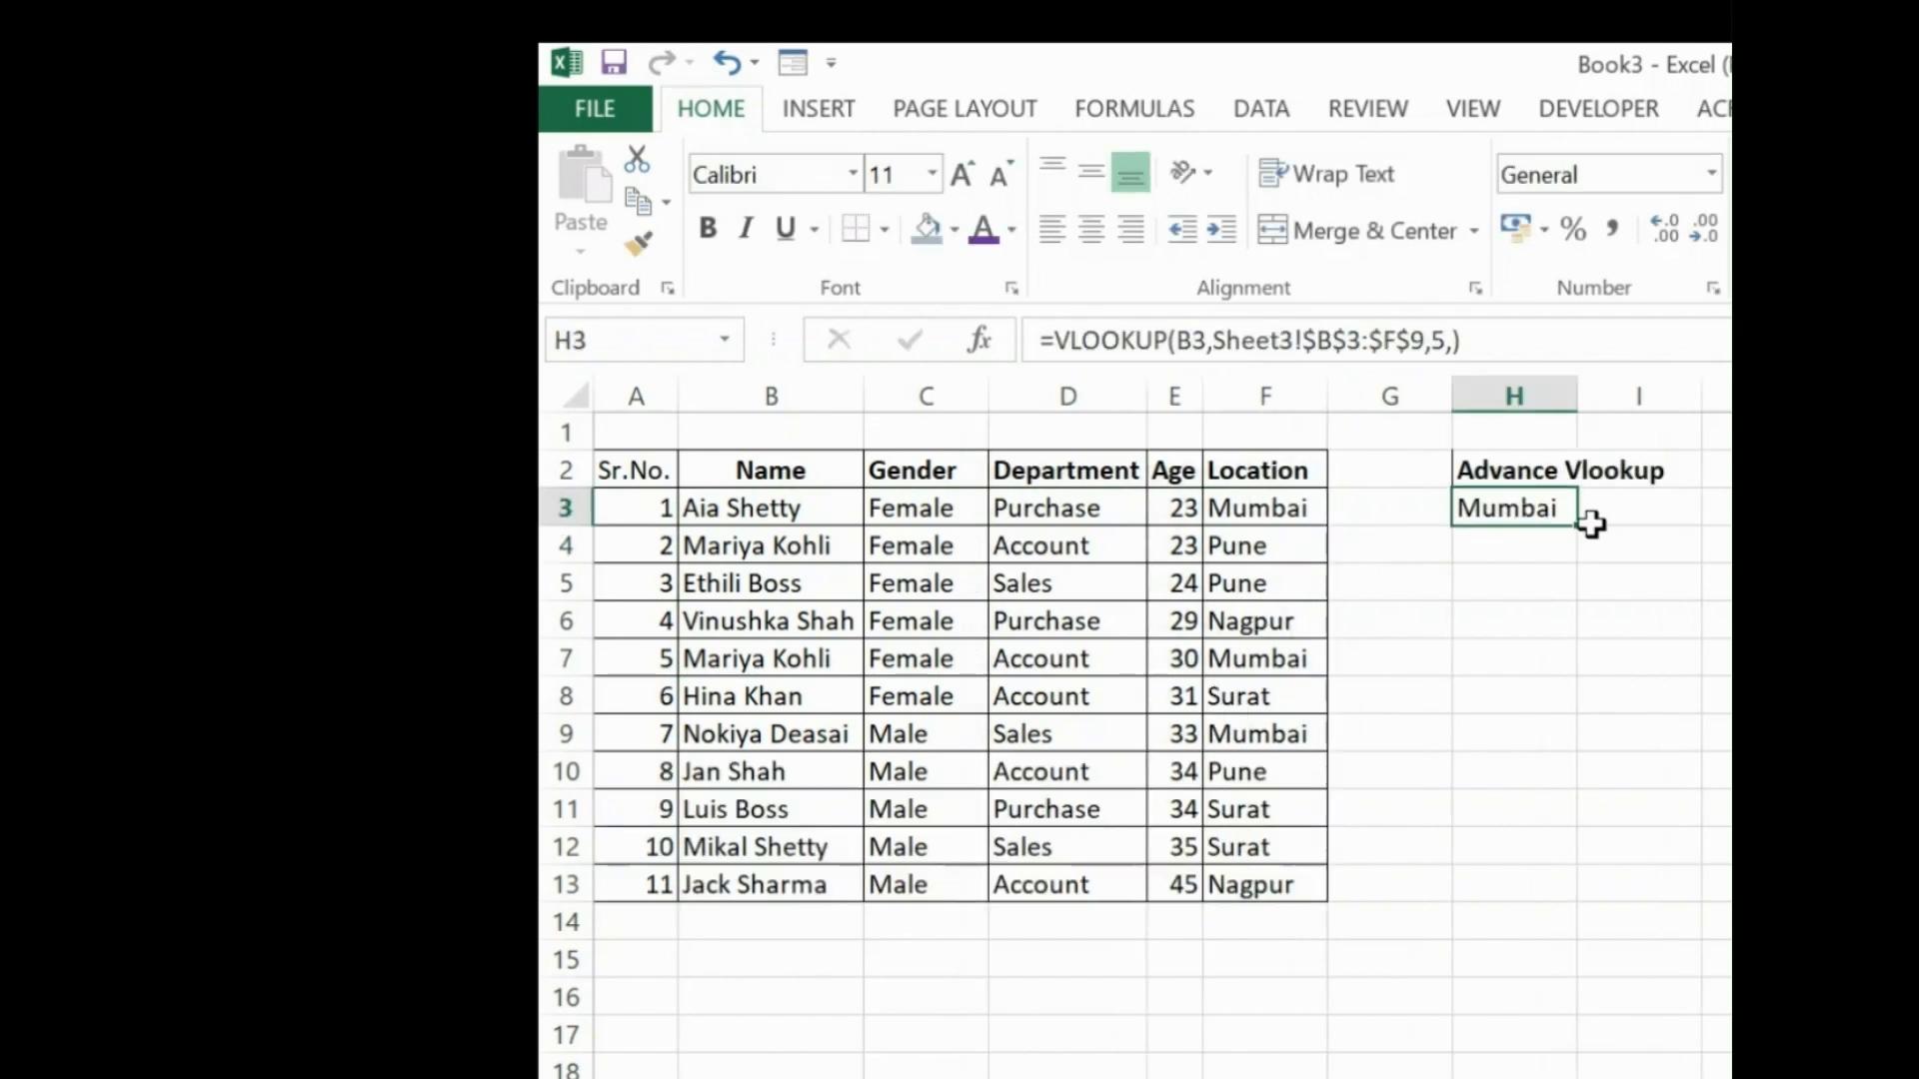
pyautogui.moveTo(1579, 527); pyautogui.dragTo(1580, 890)
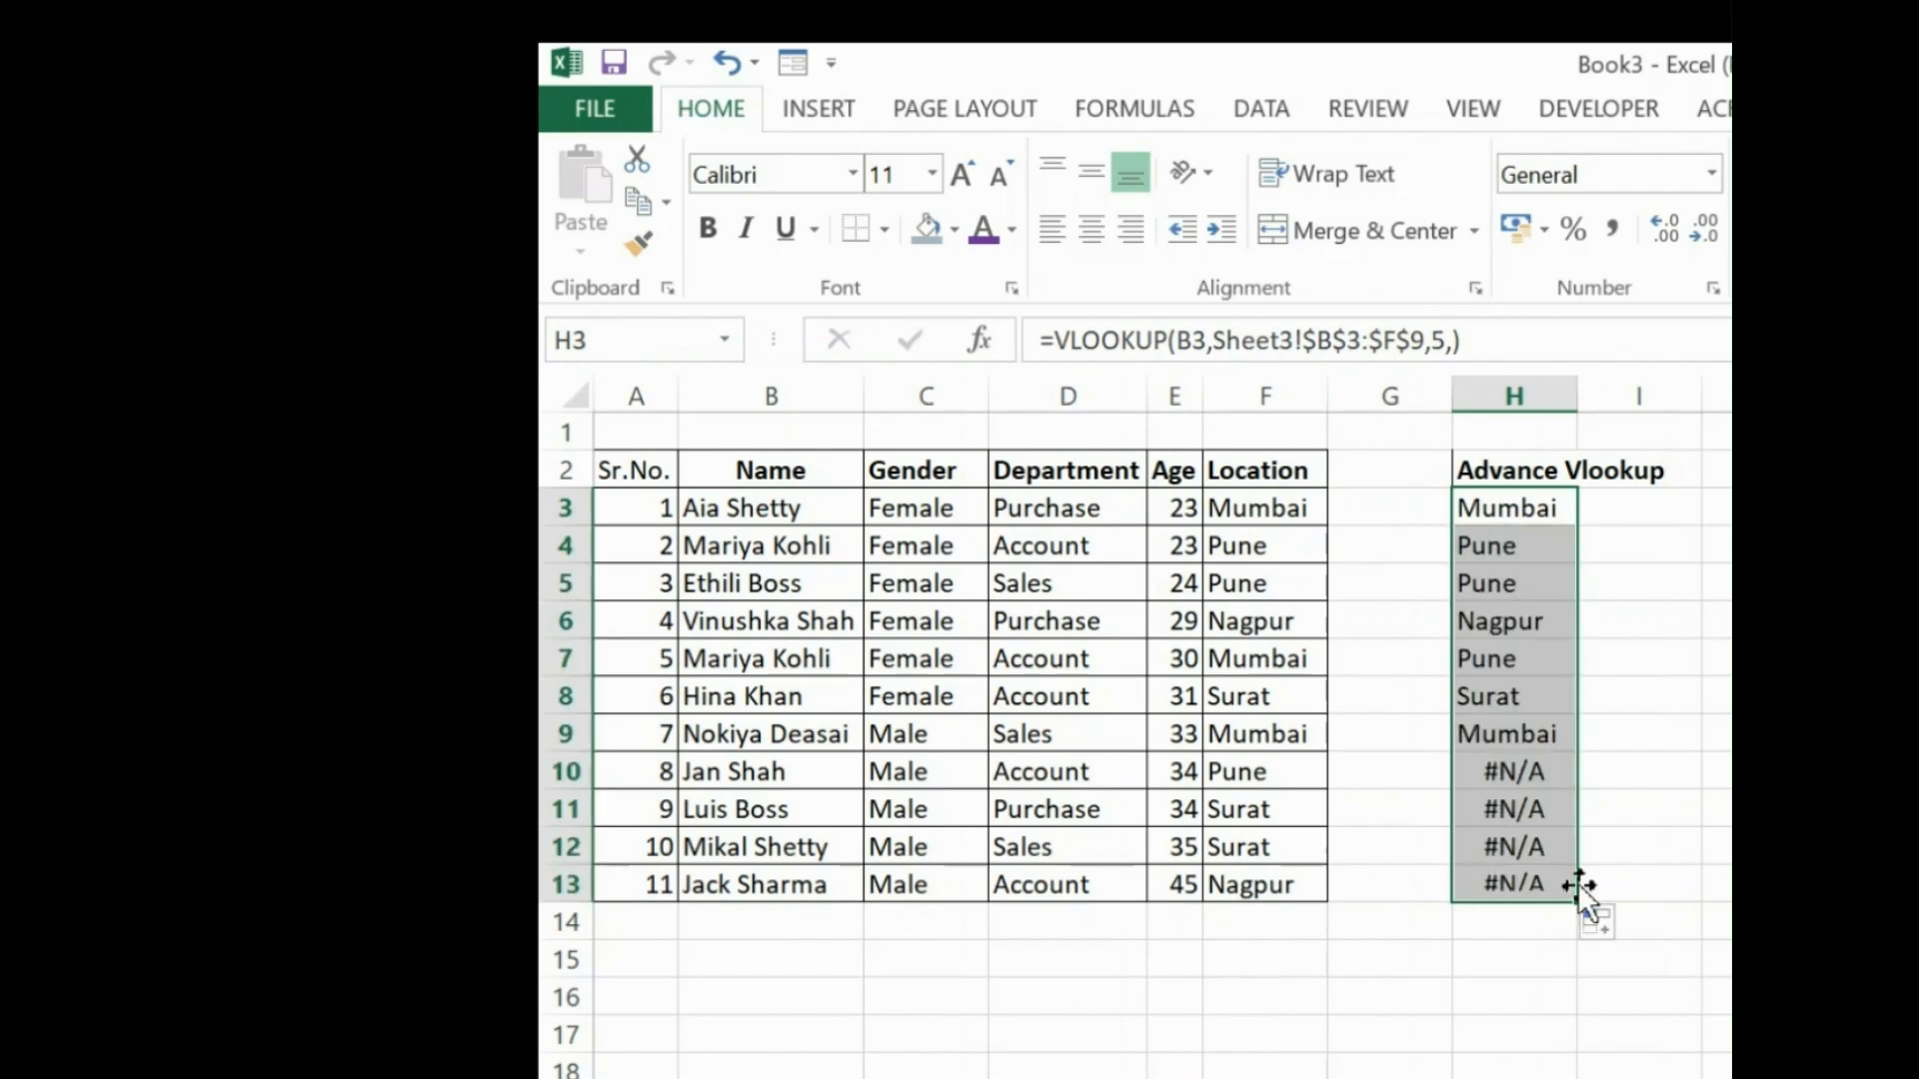
pyautogui.write('o8')
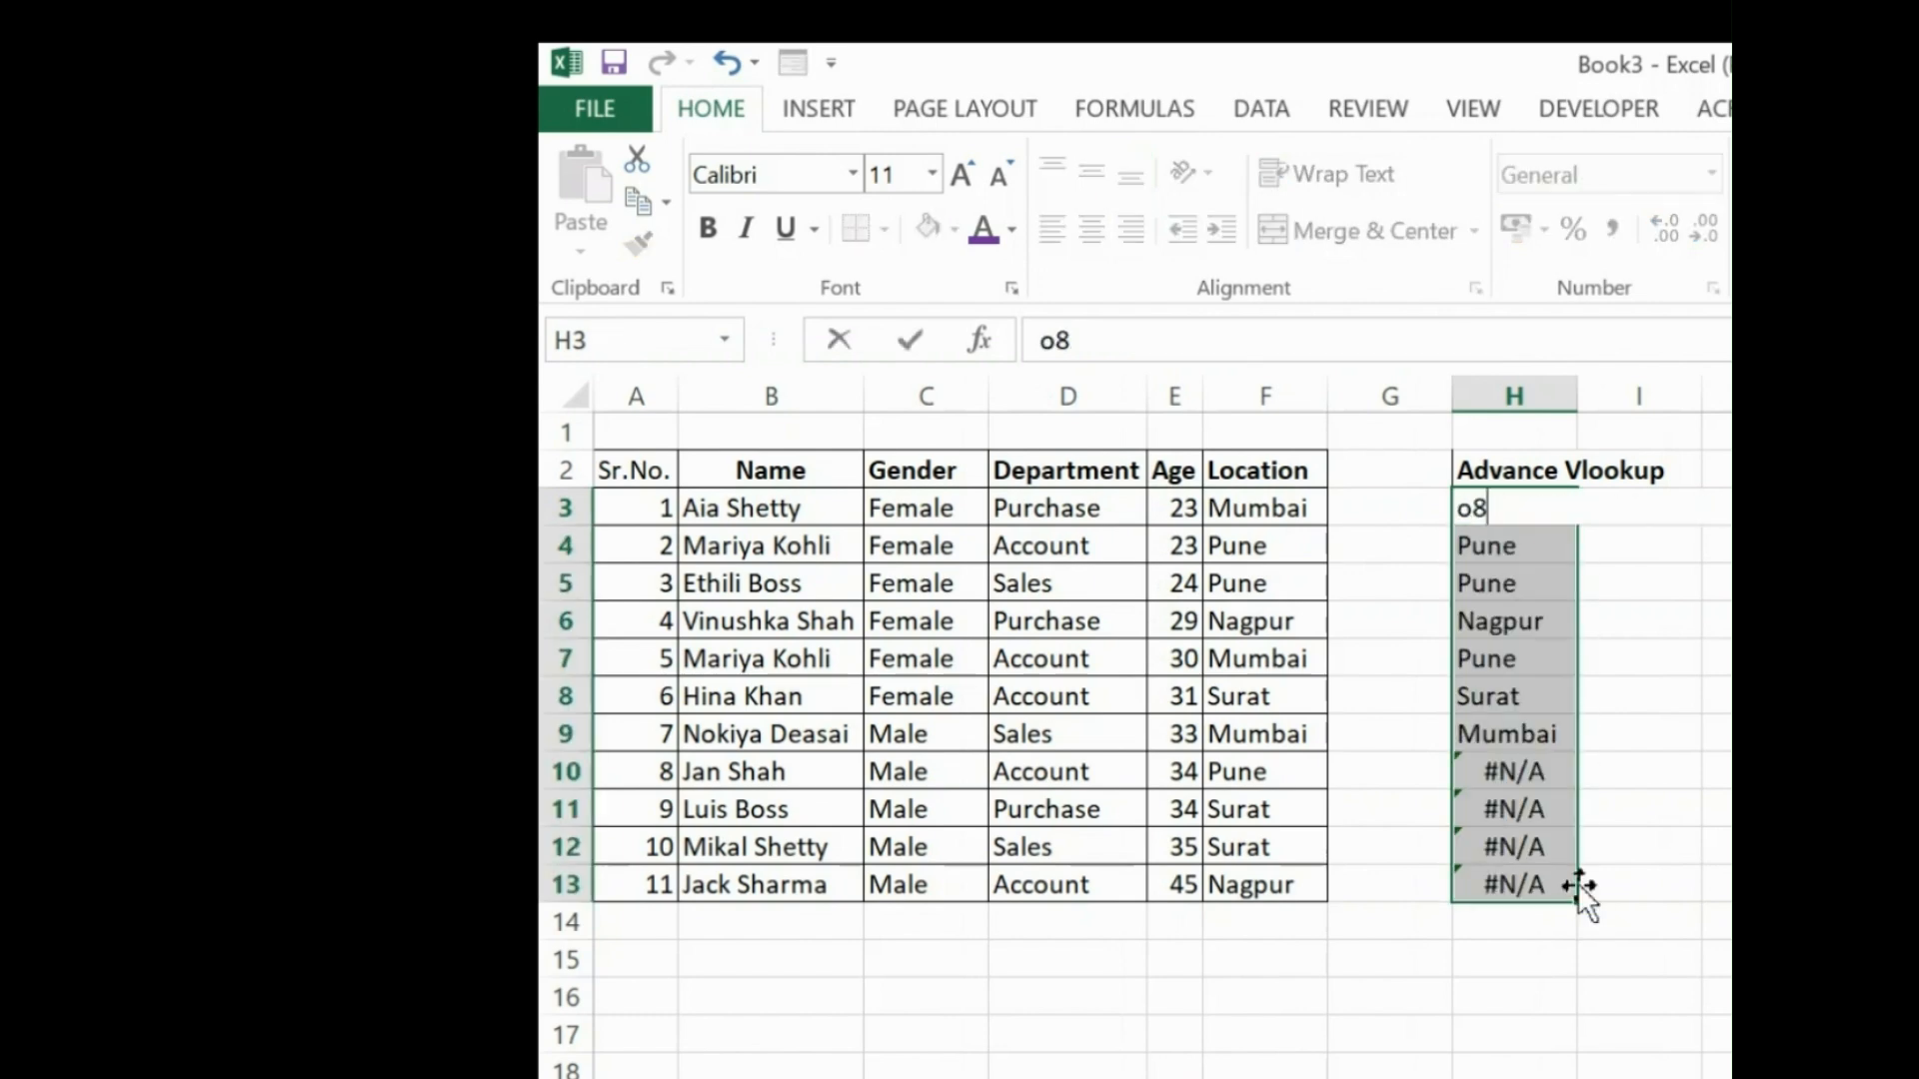
pyautogui.click(1691, 809)
pyautogui.hotkey('ctrl', 'z')
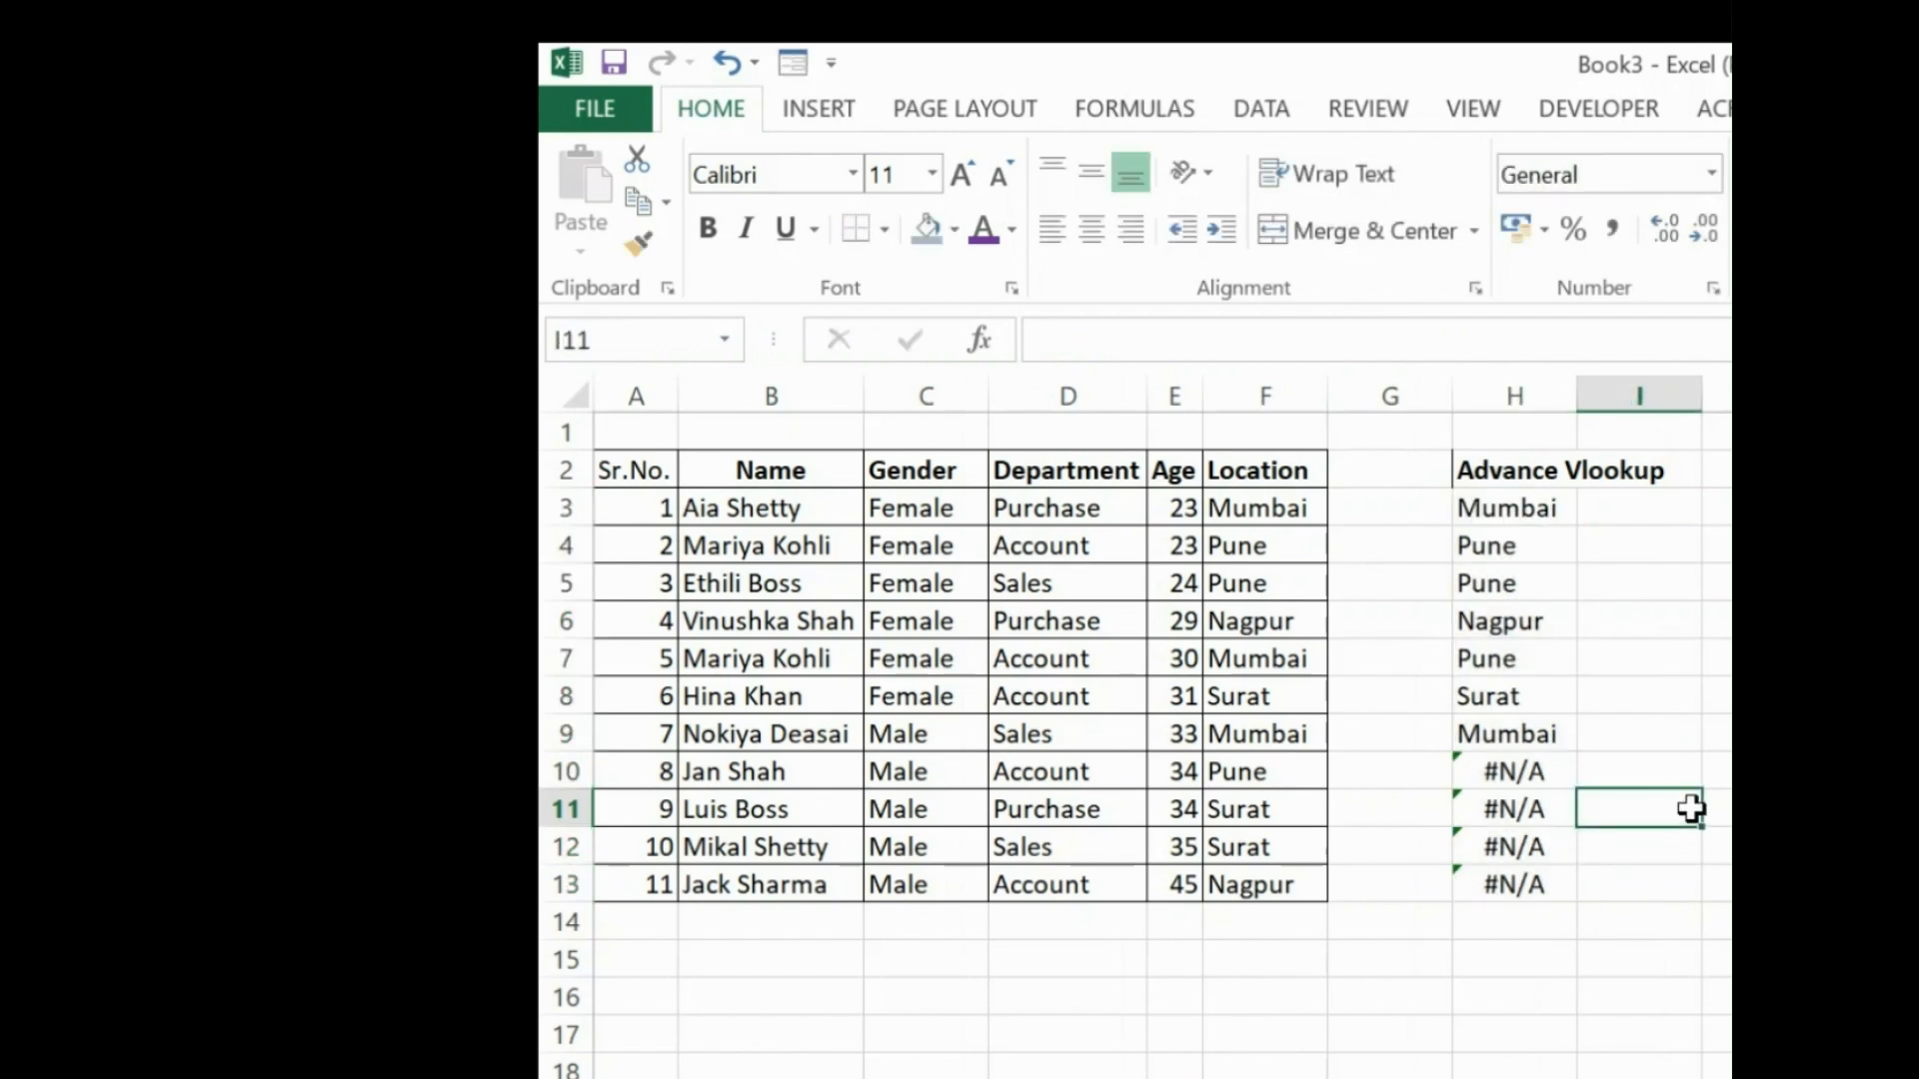
pyautogui.click(1715, 809)
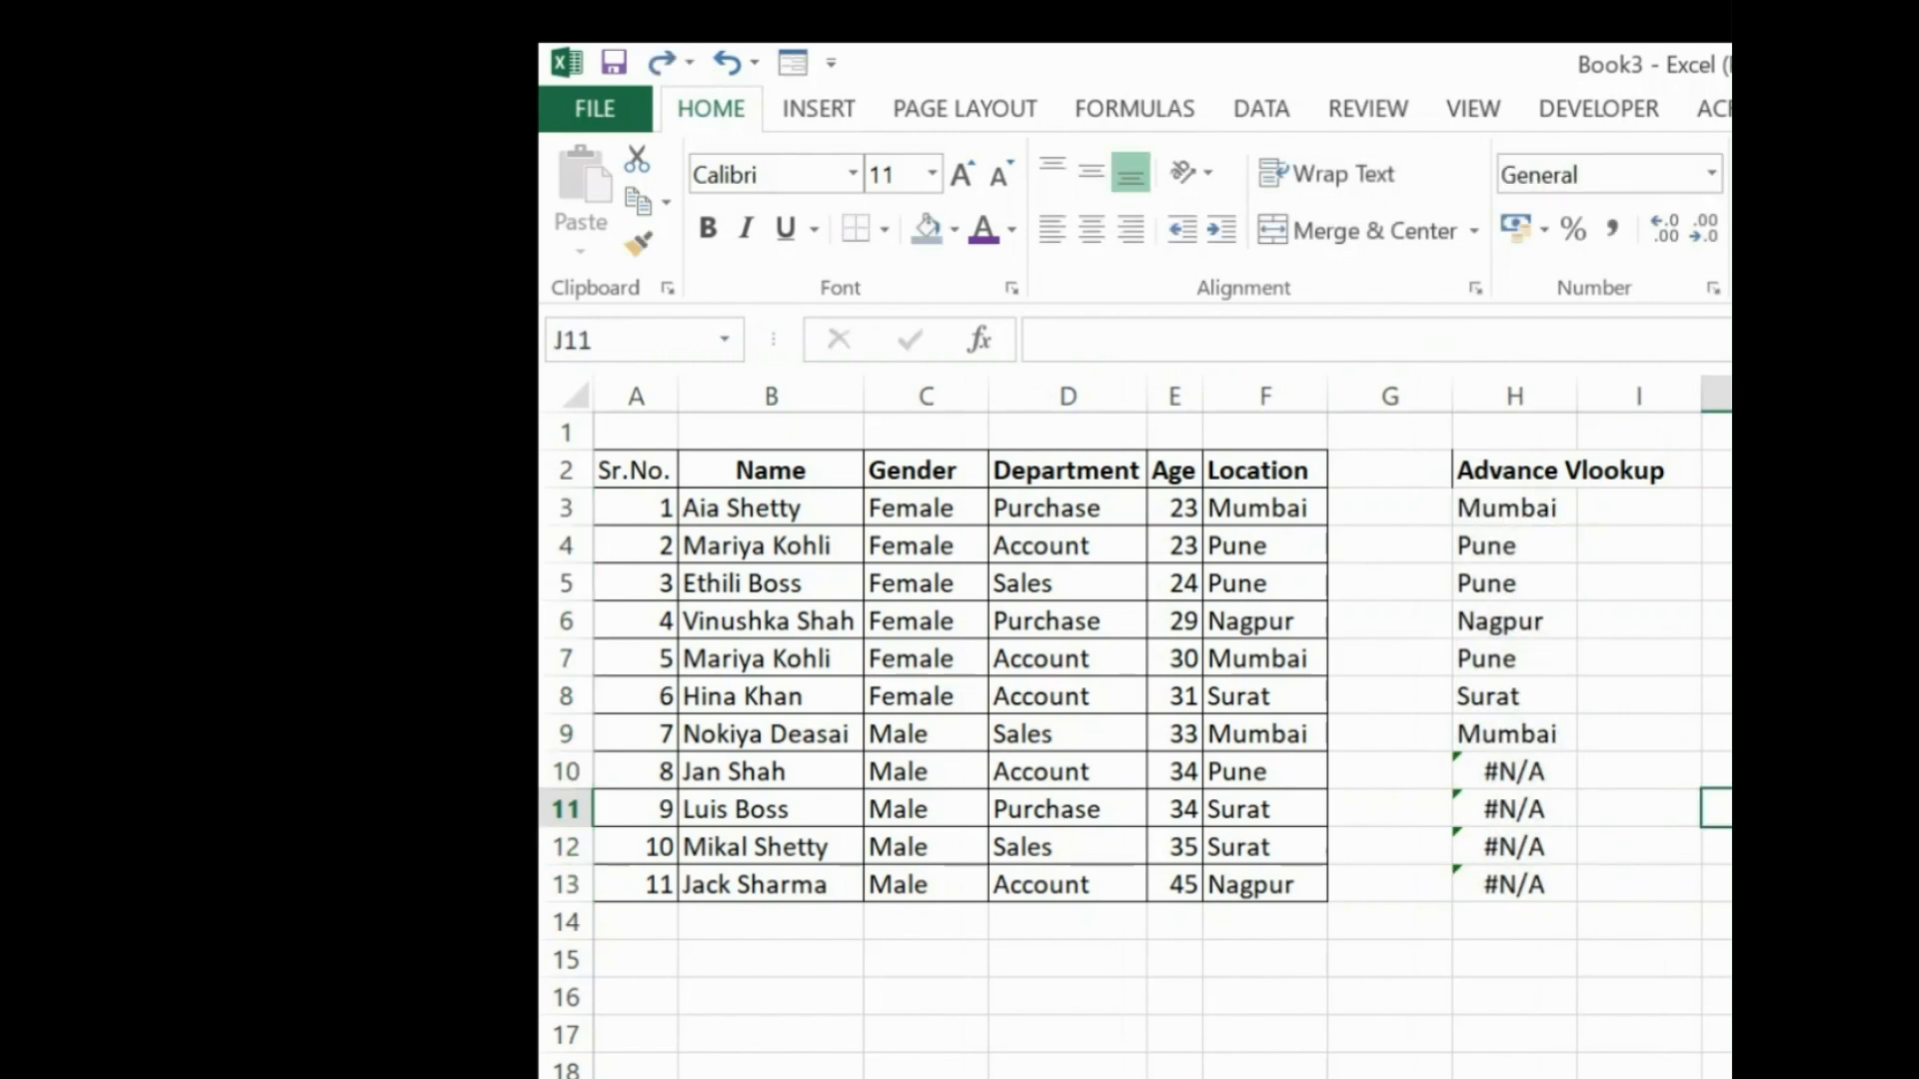